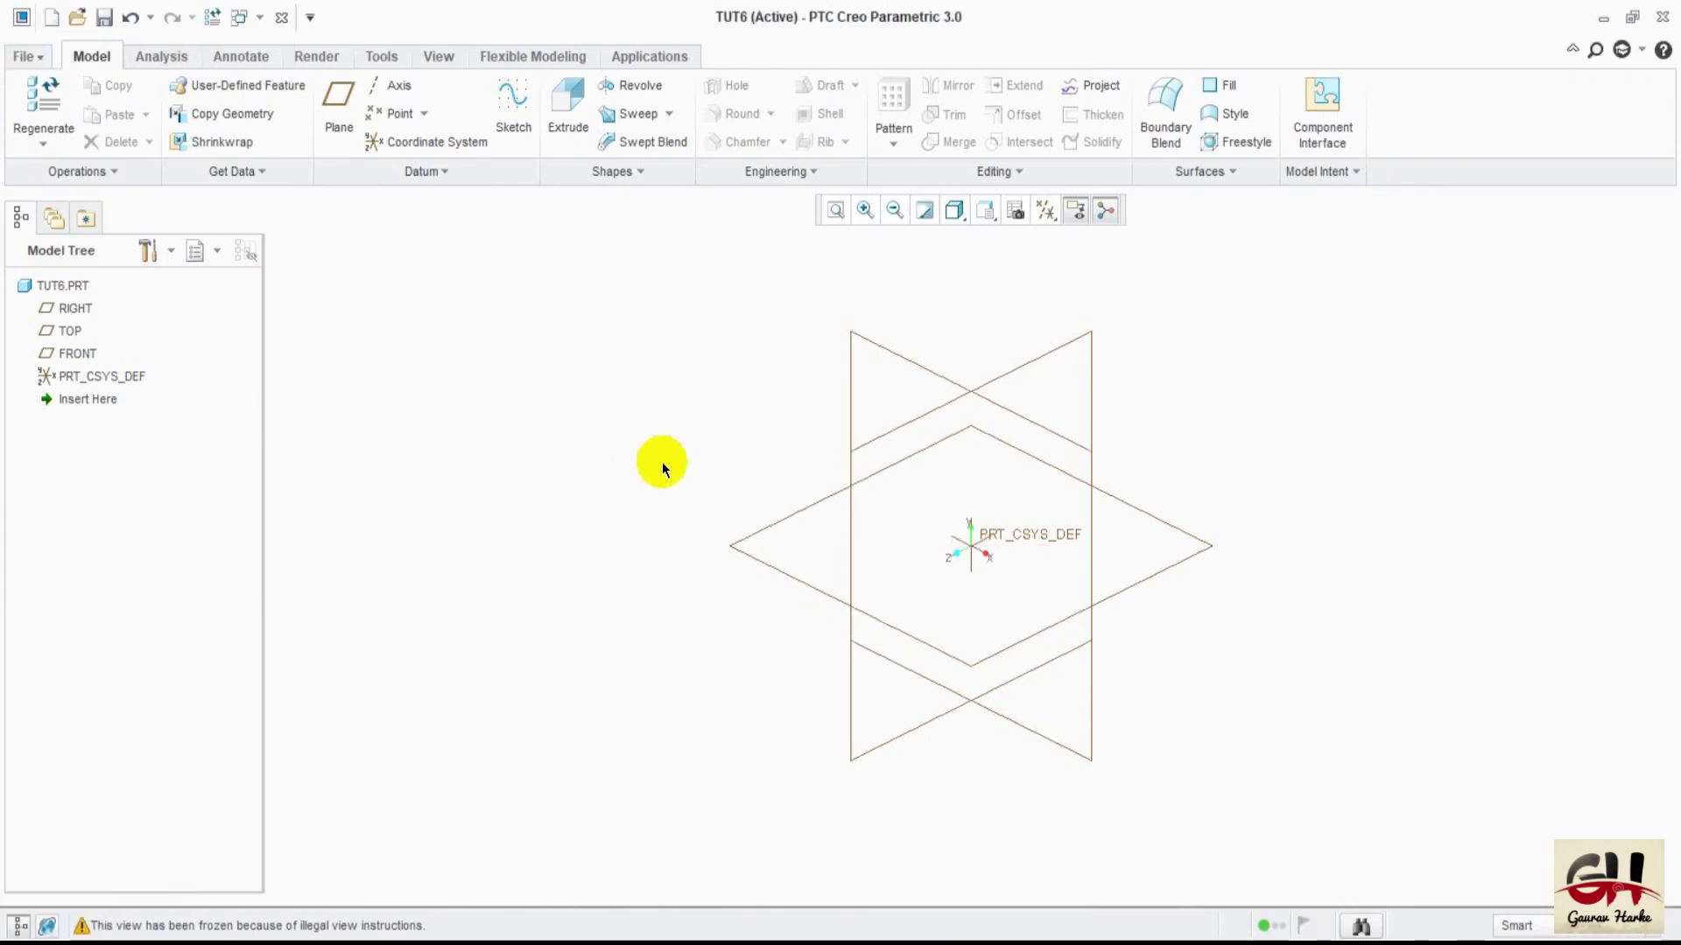
- Orbit the TUT6 view and select the RIGHT datum plane
middle_click_drag(663, 466, 662, 459)
left_click(73, 308)
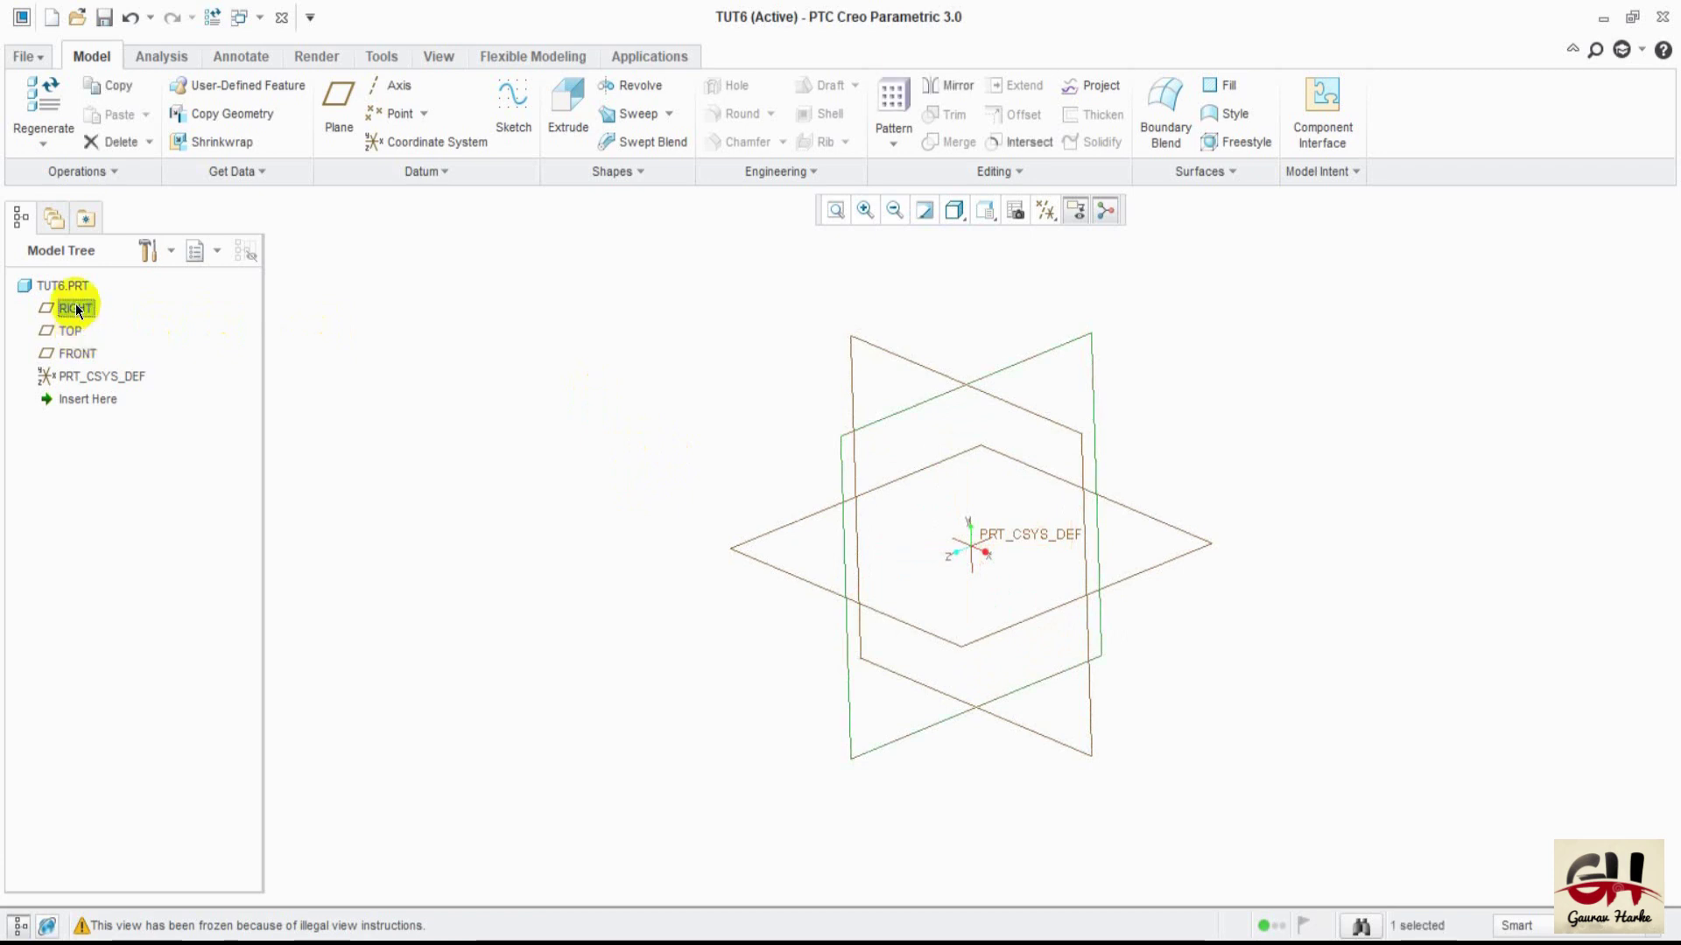
- Start Sketch 1 on the RIGHT plane with a vertical centerline along the vertical reference
left_click(513, 100)
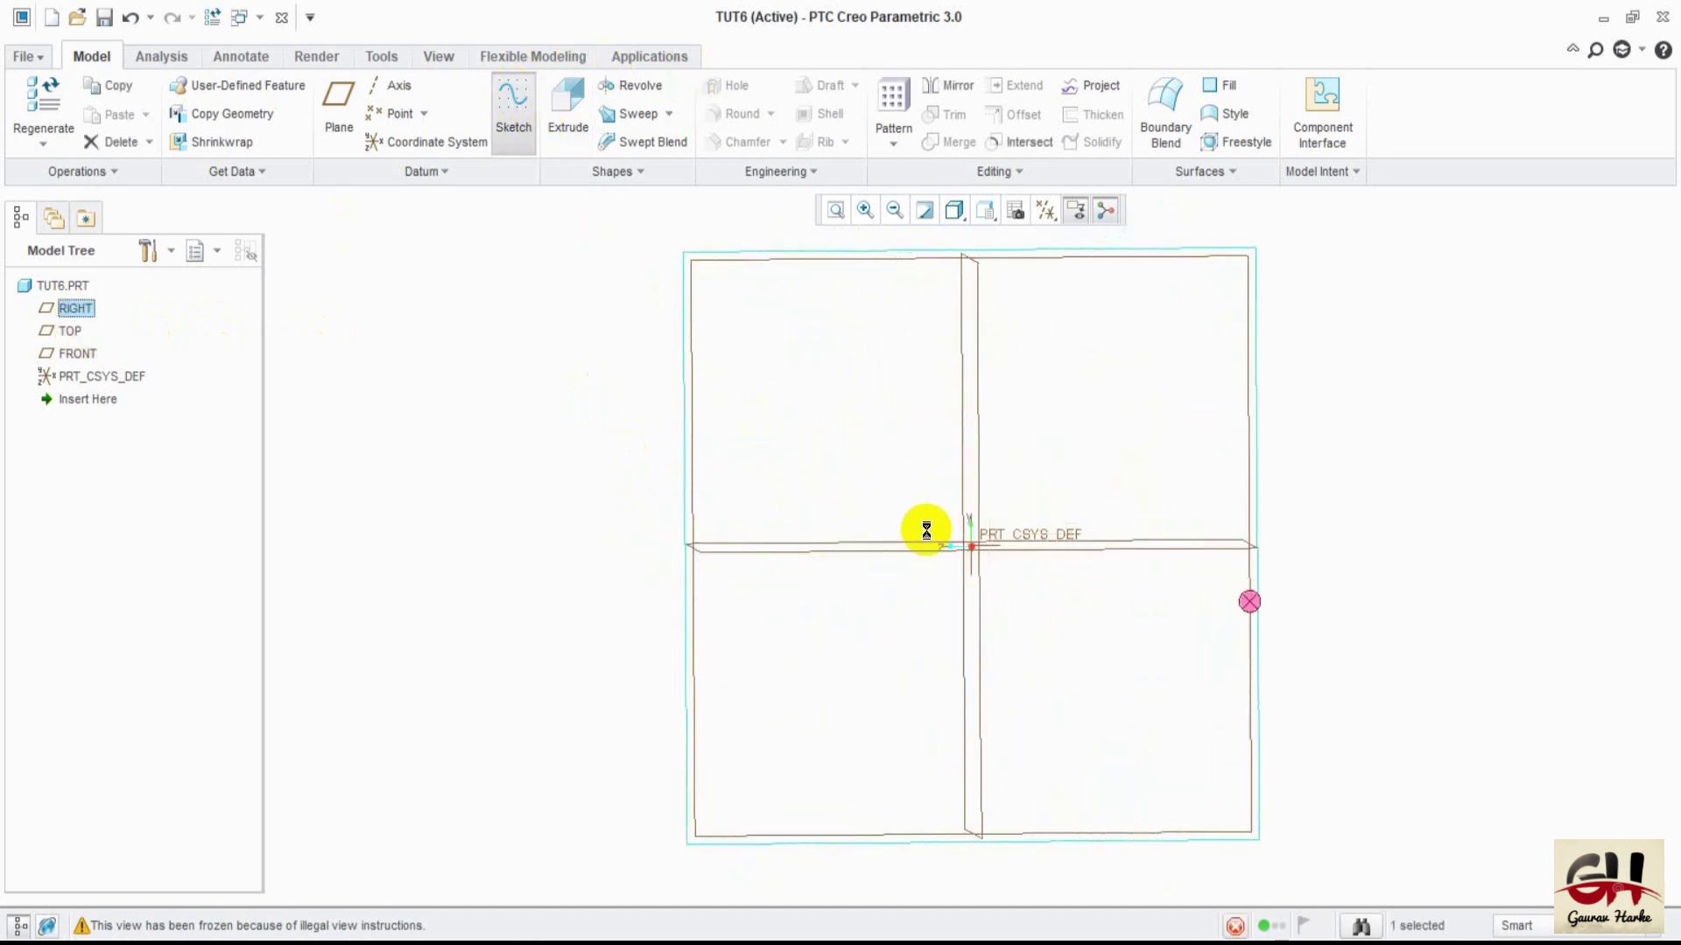
middle_click_drag(1033, 490, 1031, 668, "shift")
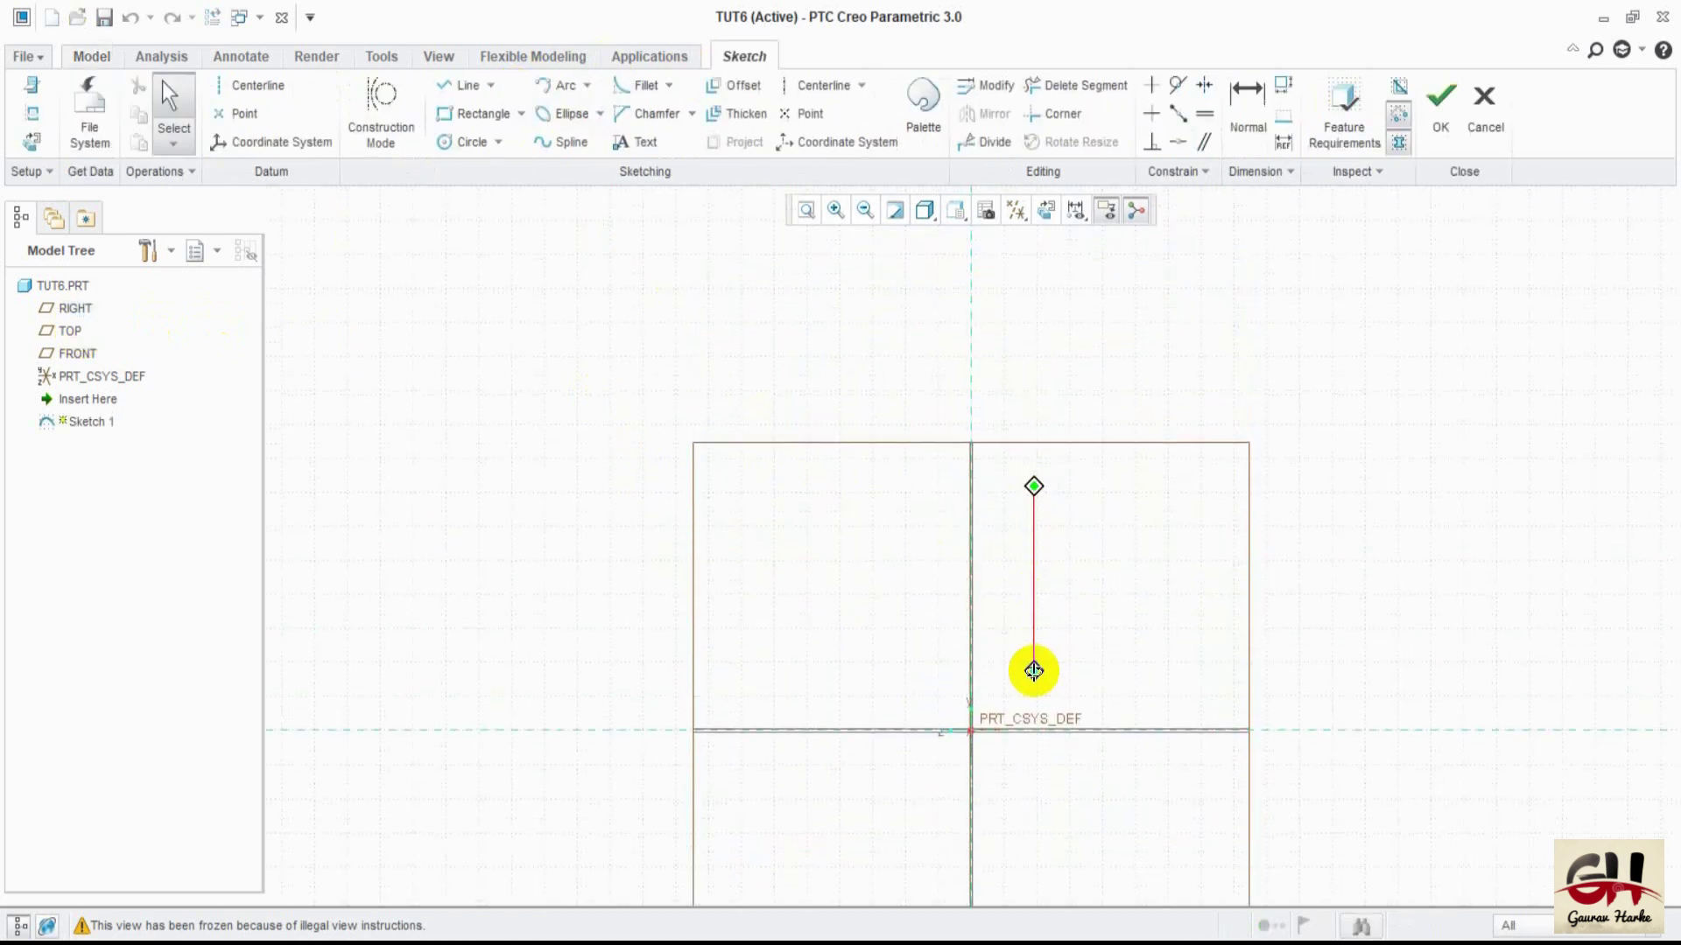
left_click(836, 85)
left_click(967, 242)
left_click(969, 811)
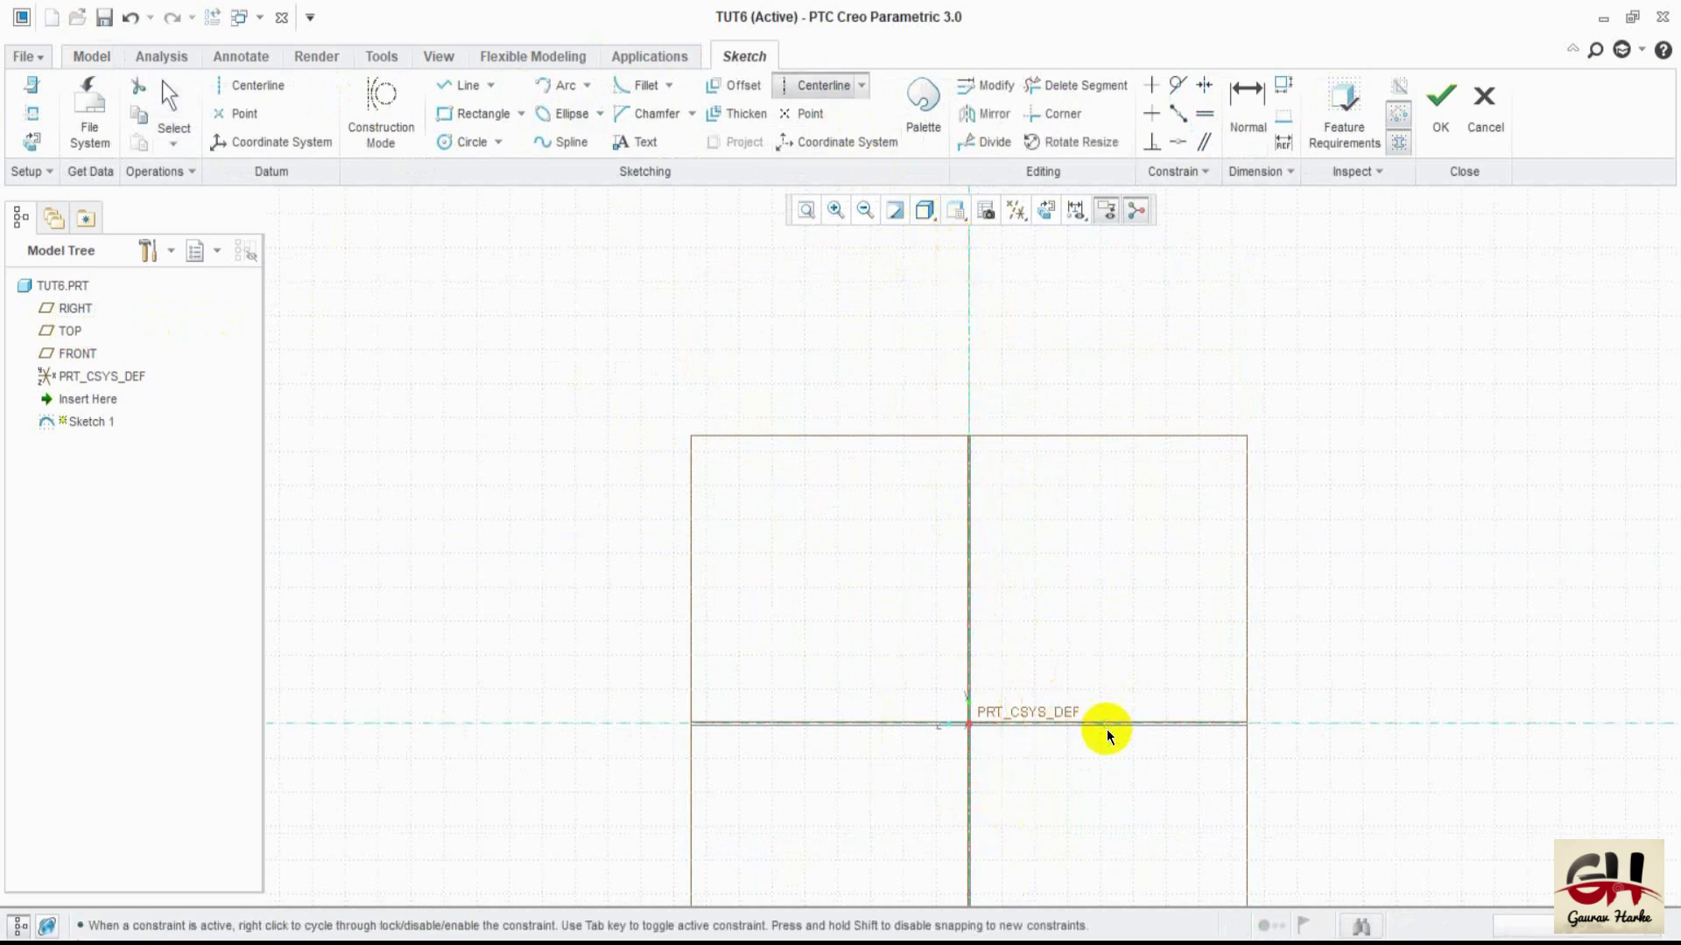
middle_click(1386, 539)
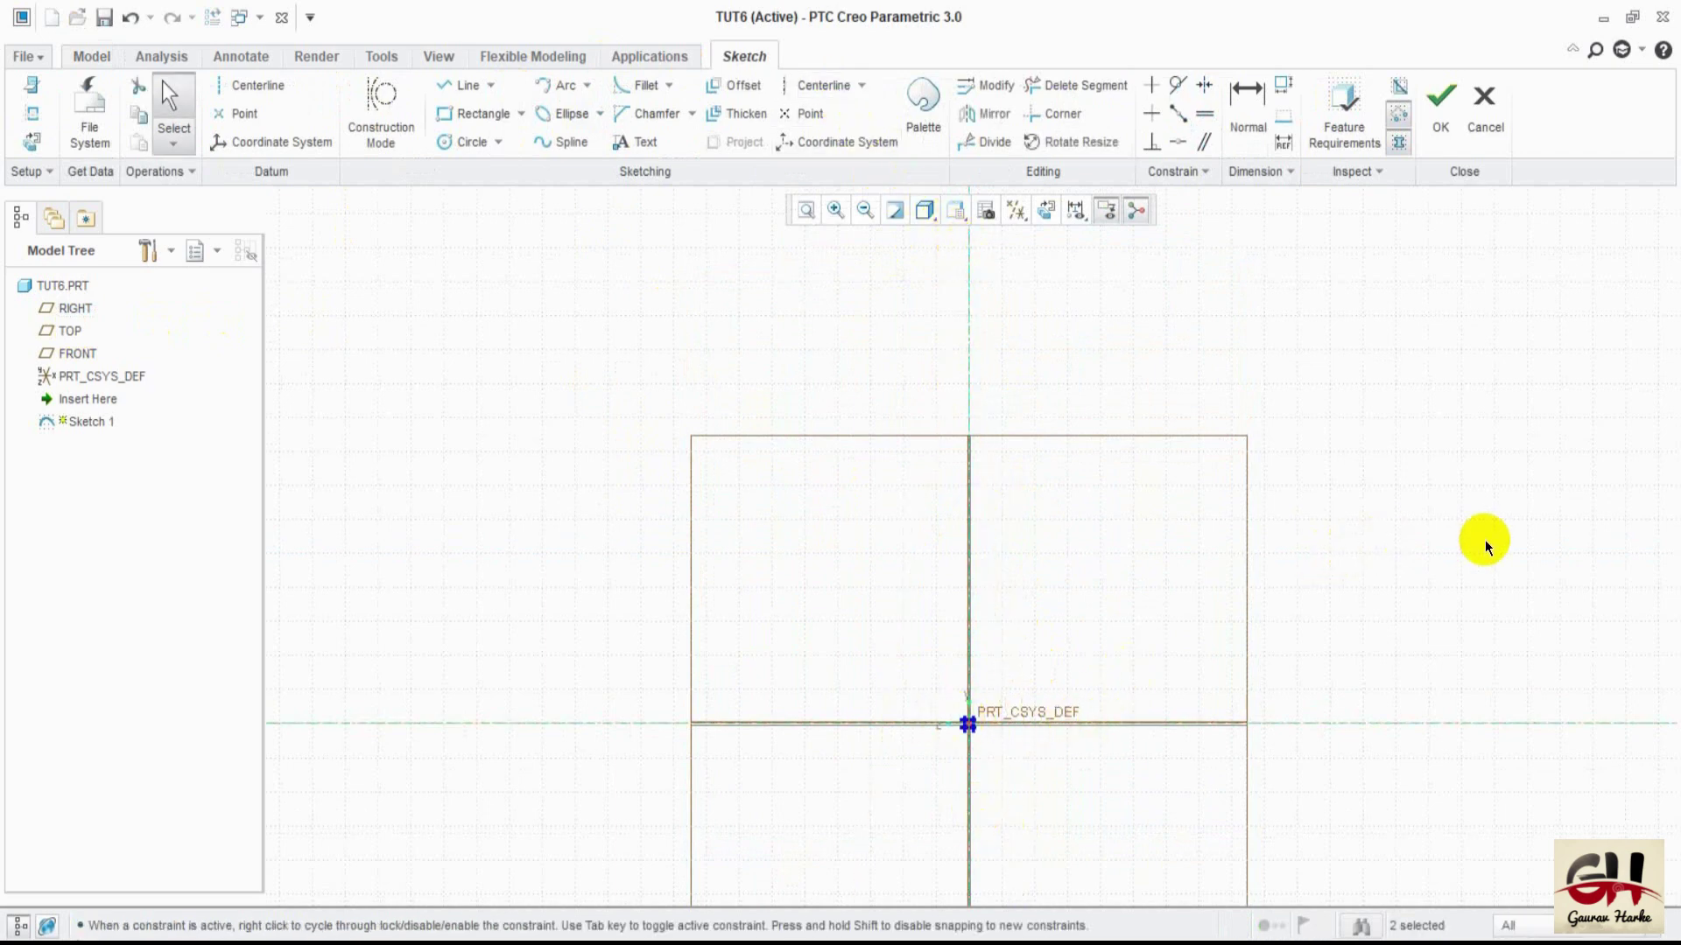
middle_click(1485, 545)
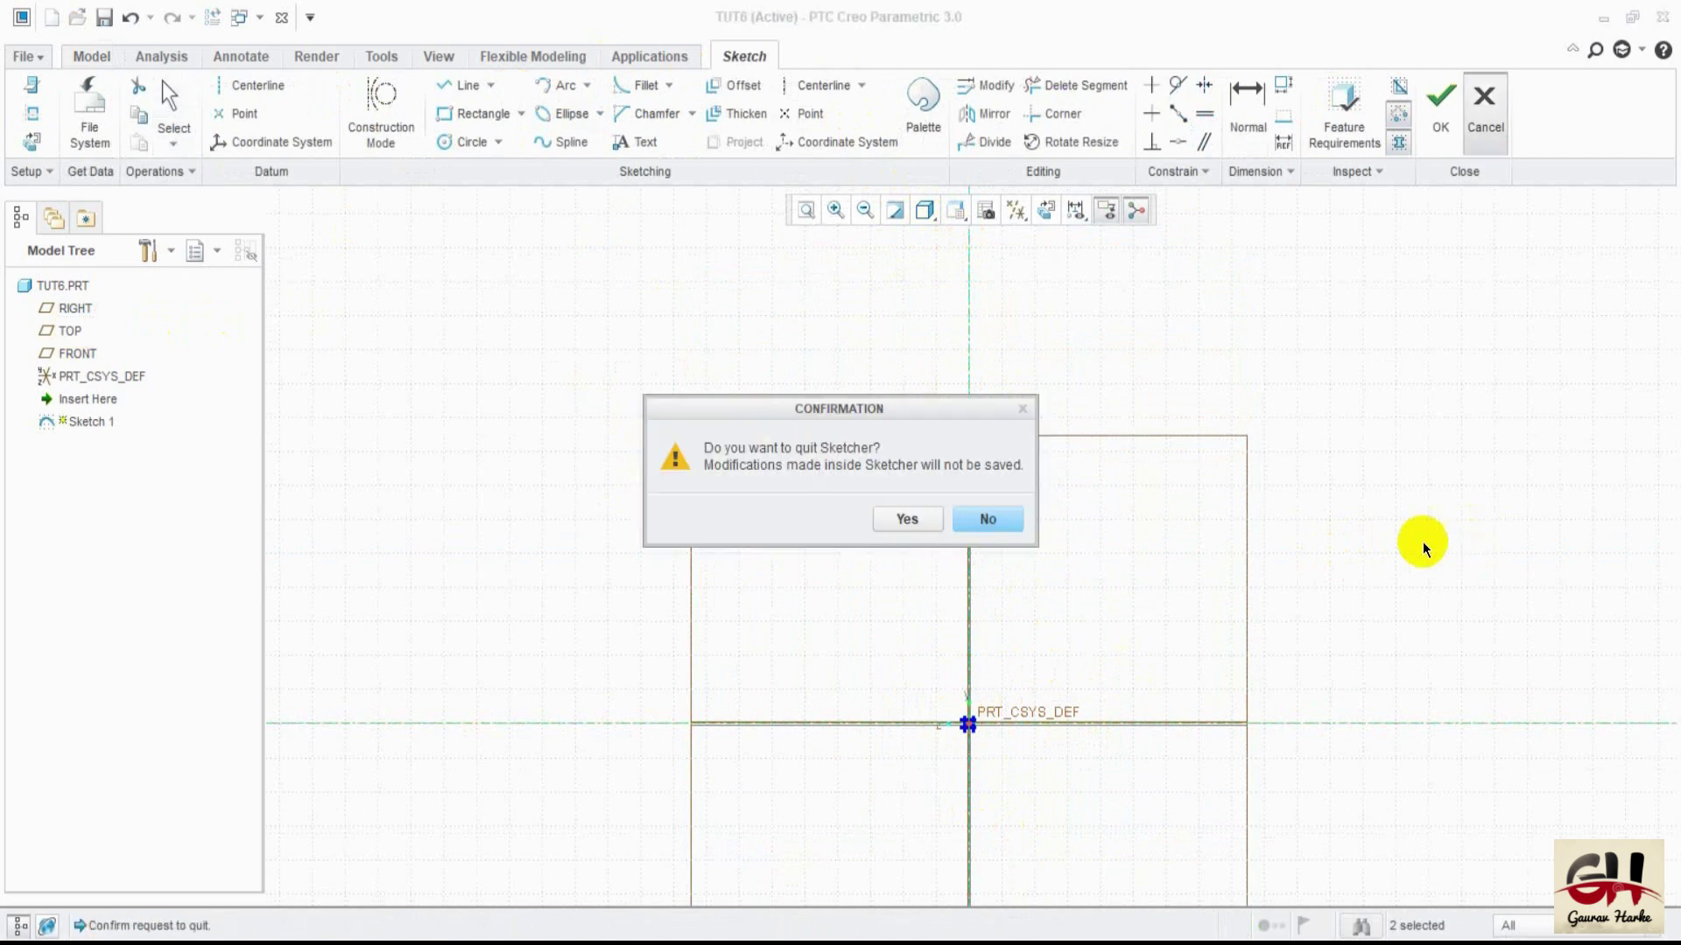
left_click(983, 519)
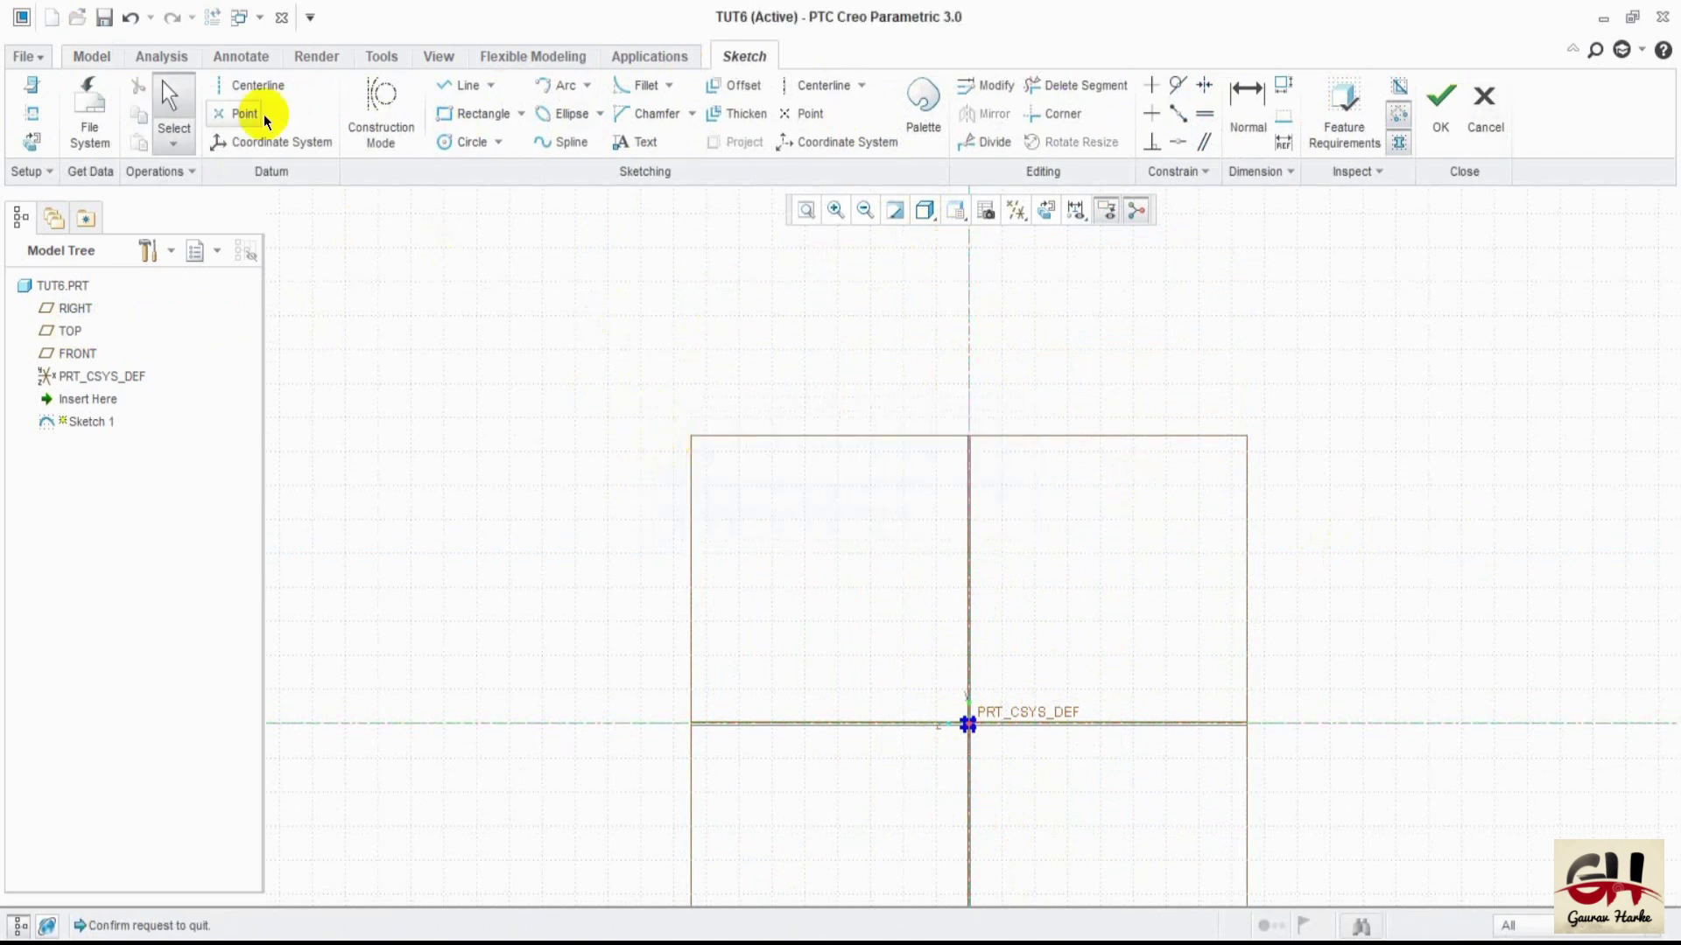
left_click(467, 85)
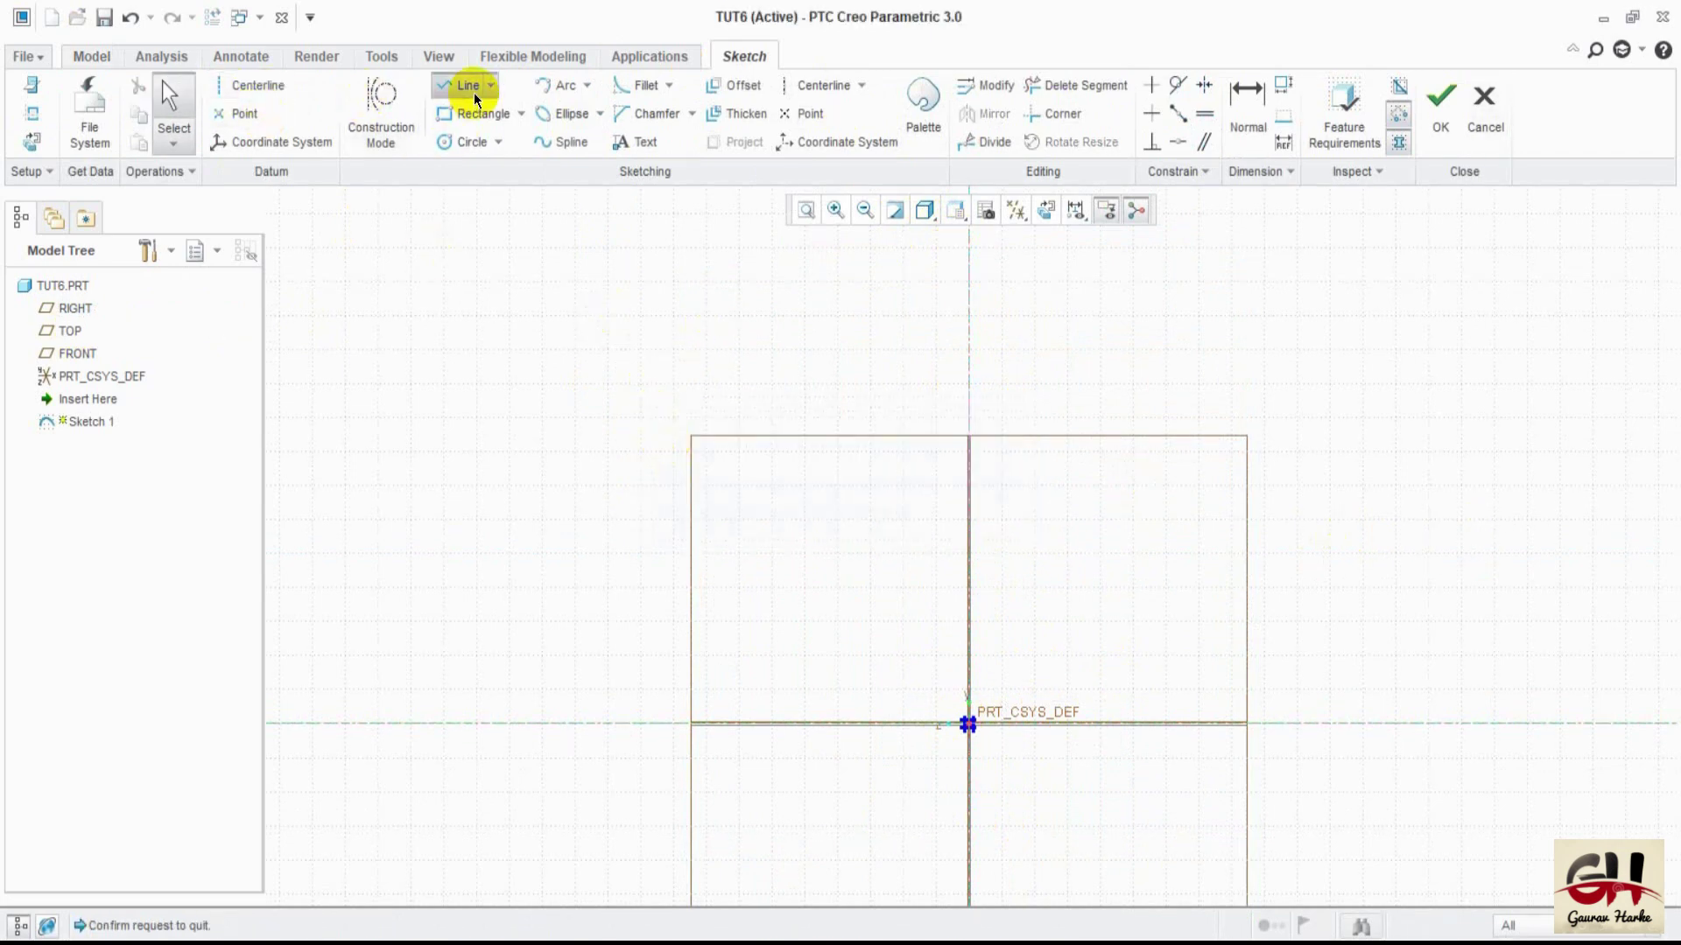
- Draw the closed eight-line bent-arm outline from the centerline top down to the baseline and back
left_click(967, 287)
left_click(843, 288)
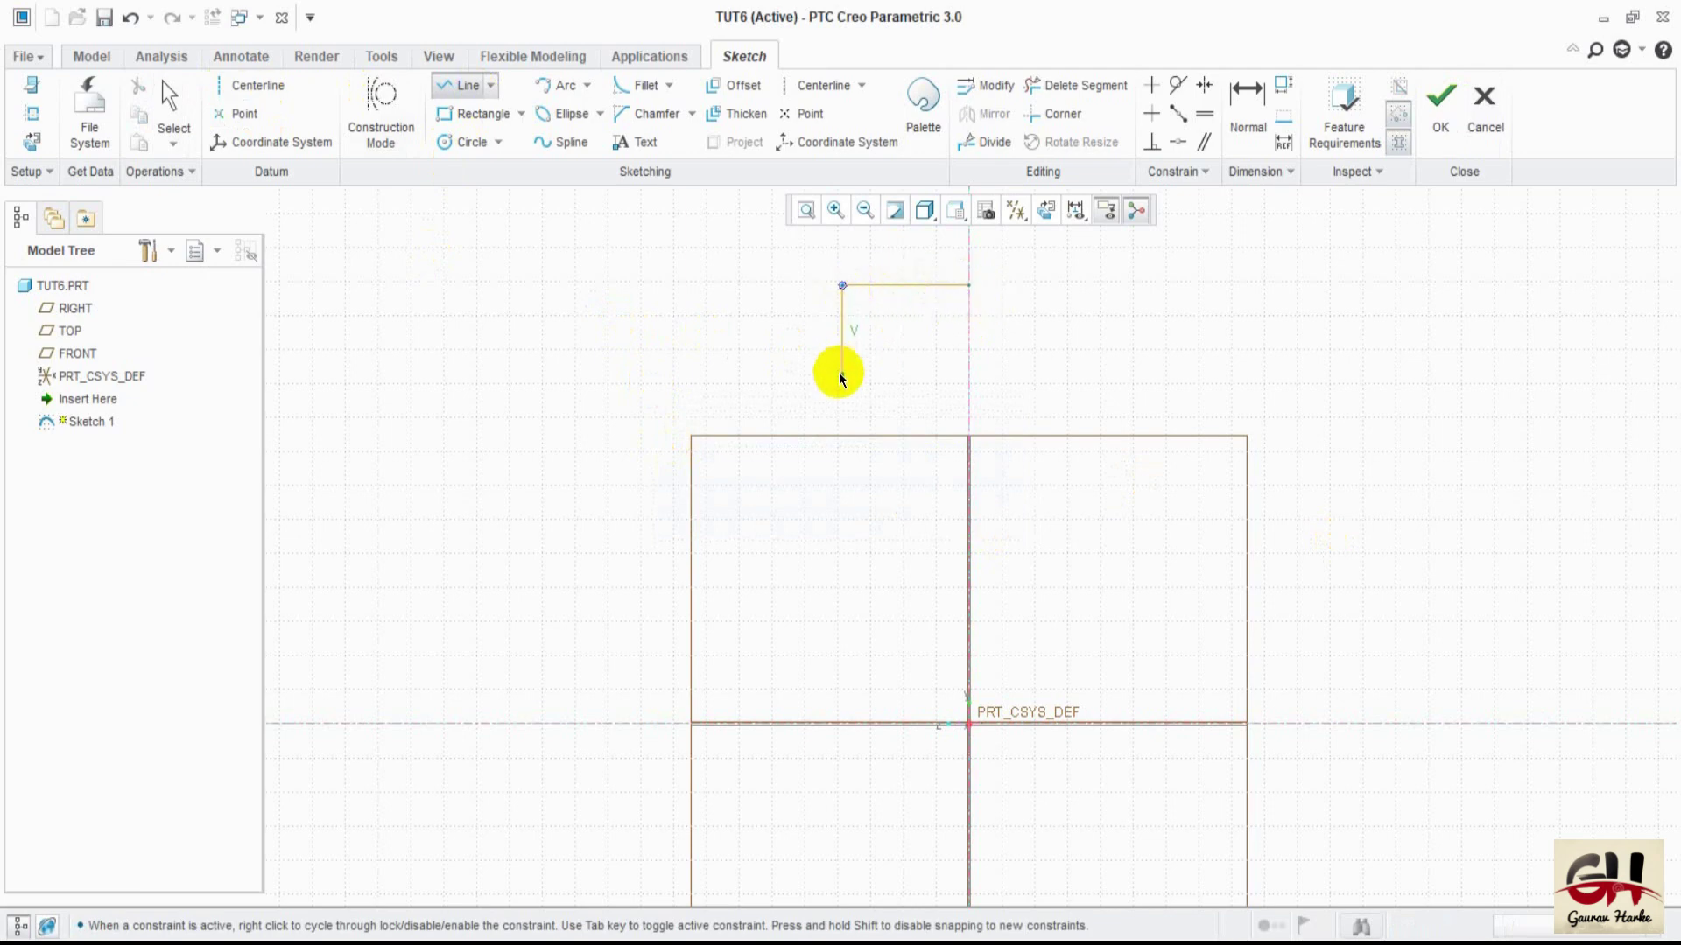
left_click(845, 484)
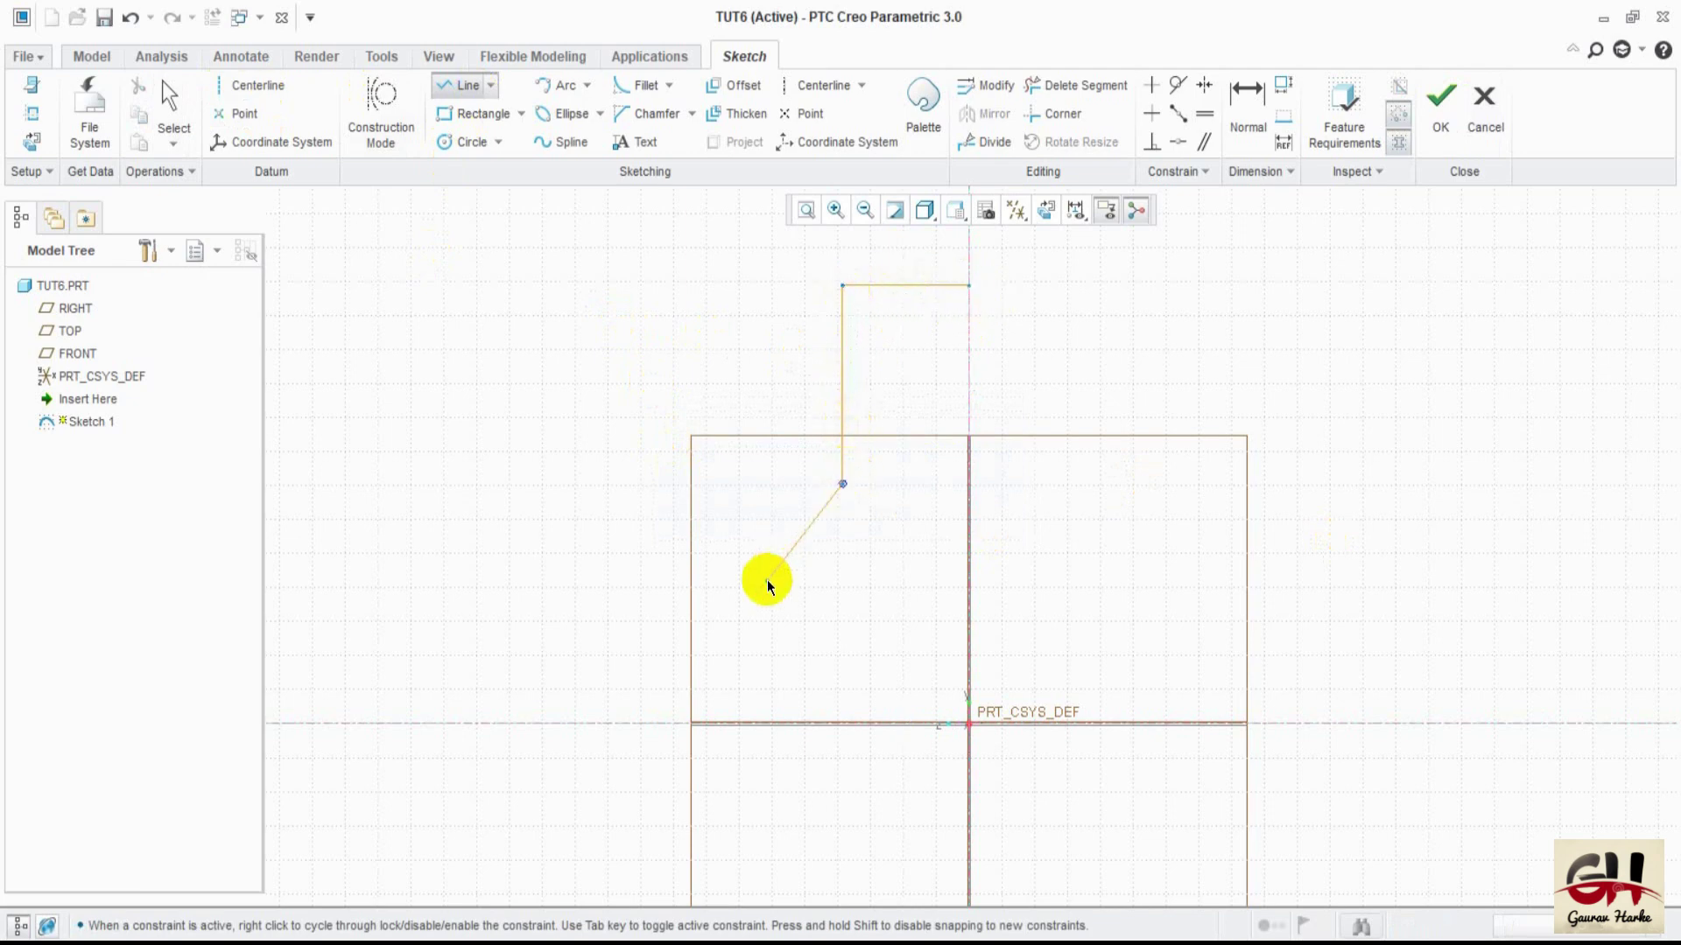
left_click(781, 564)
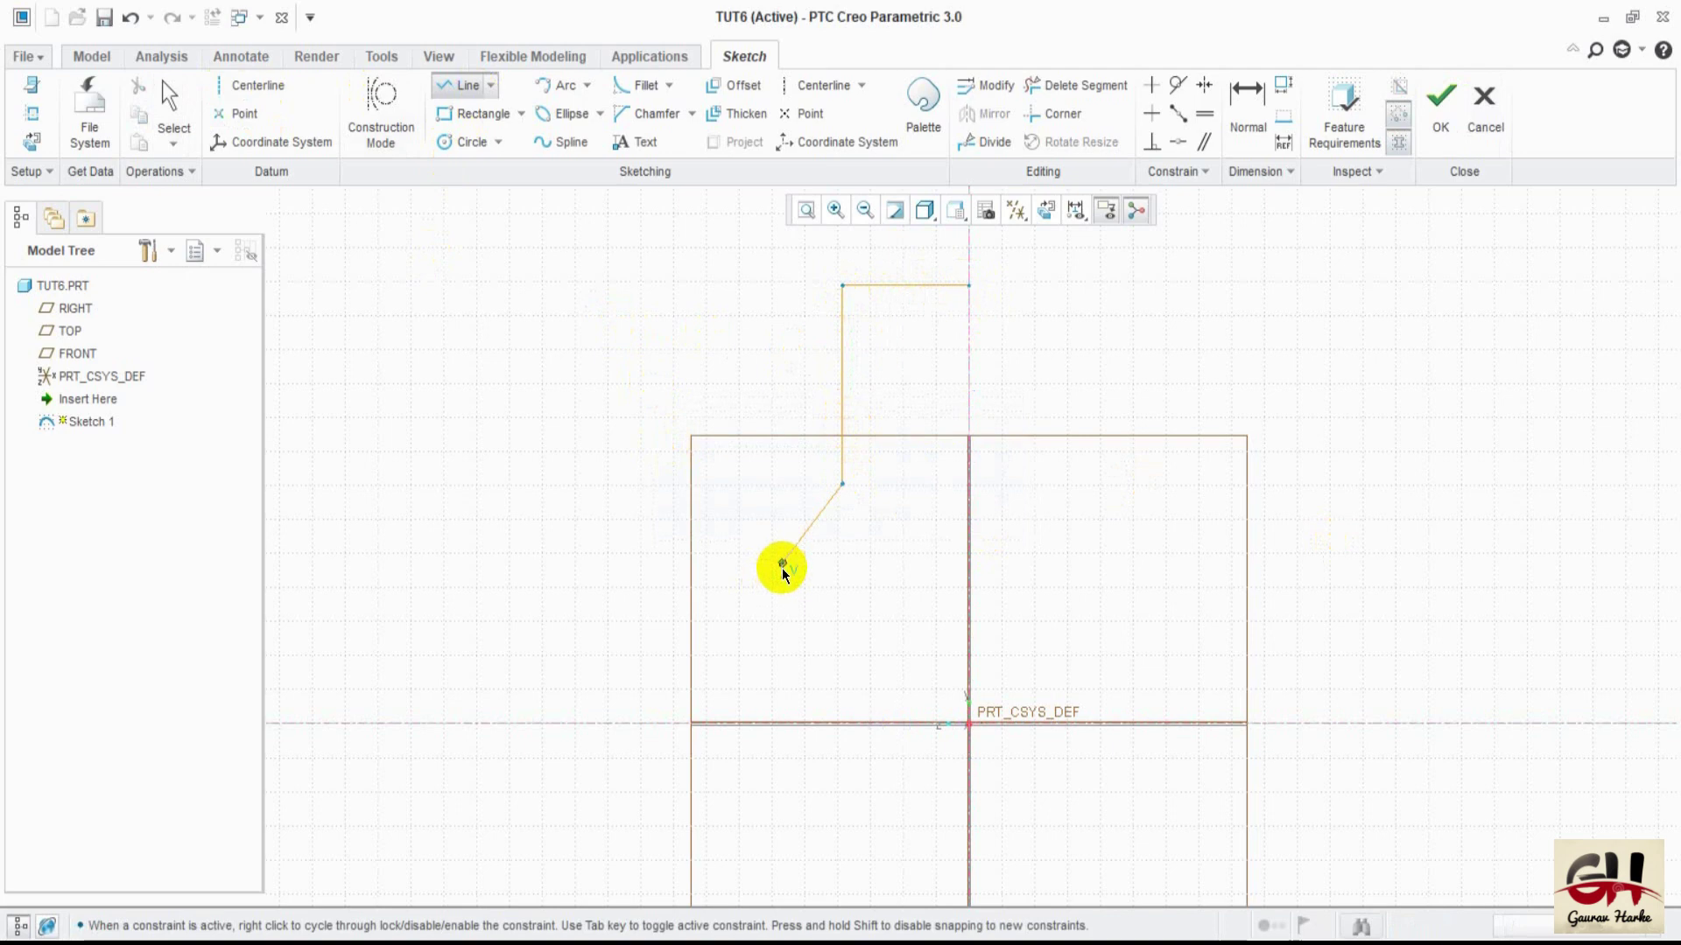
left_click(783, 724)
left_click(833, 724)
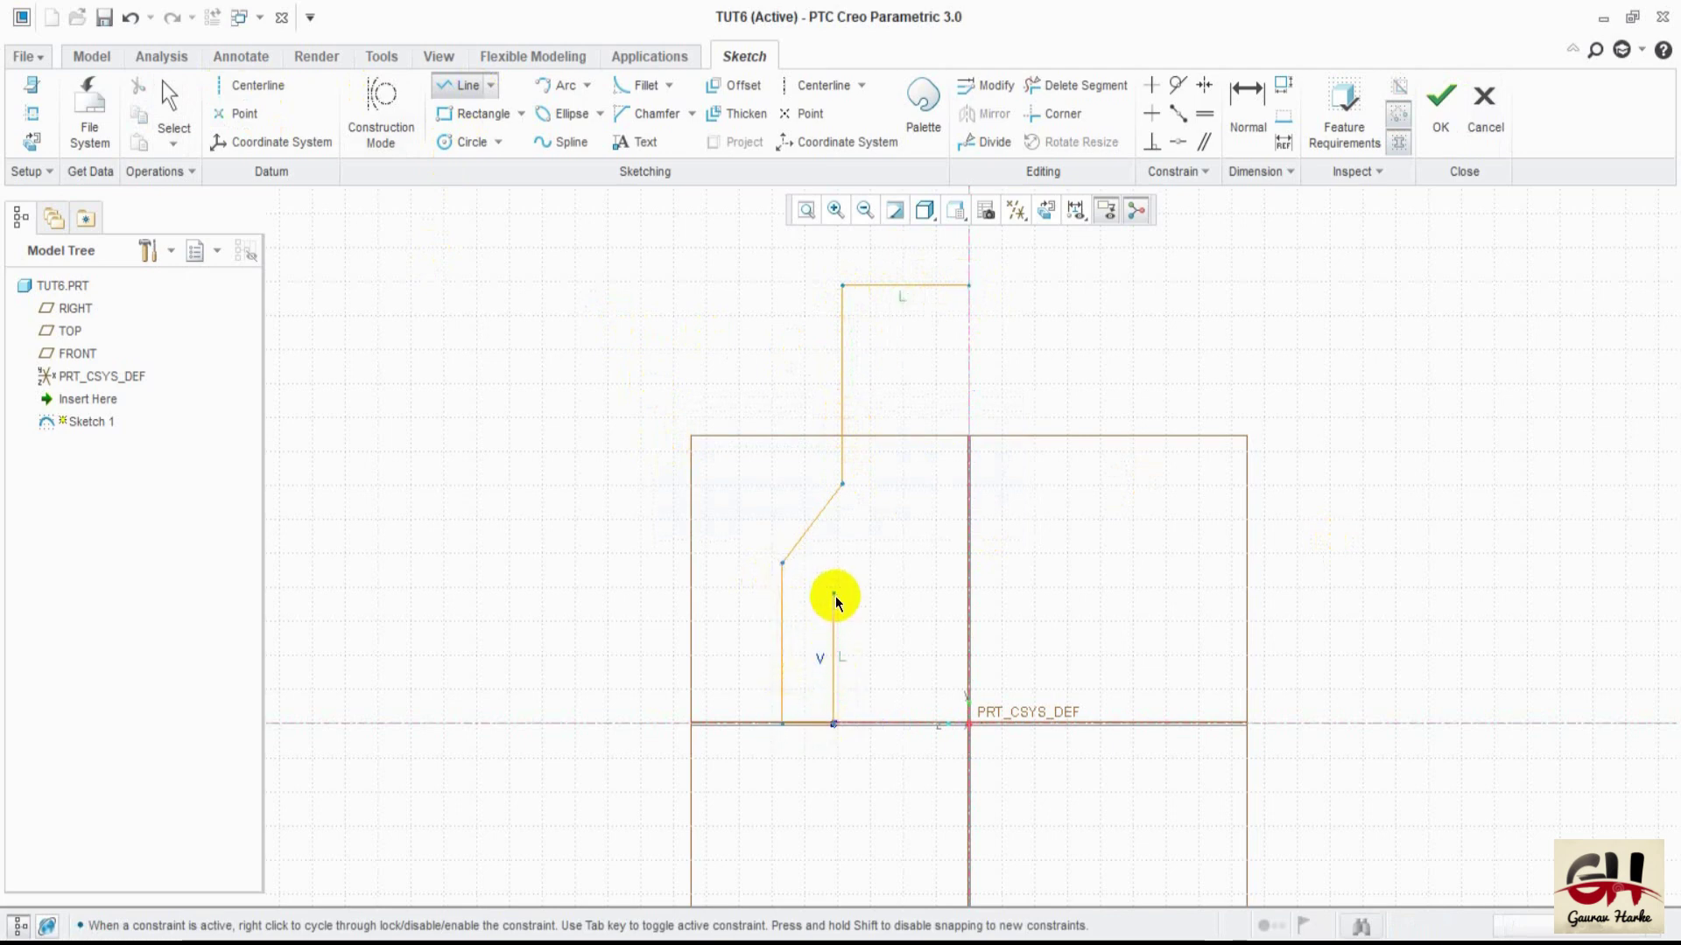
left_click(834, 563)
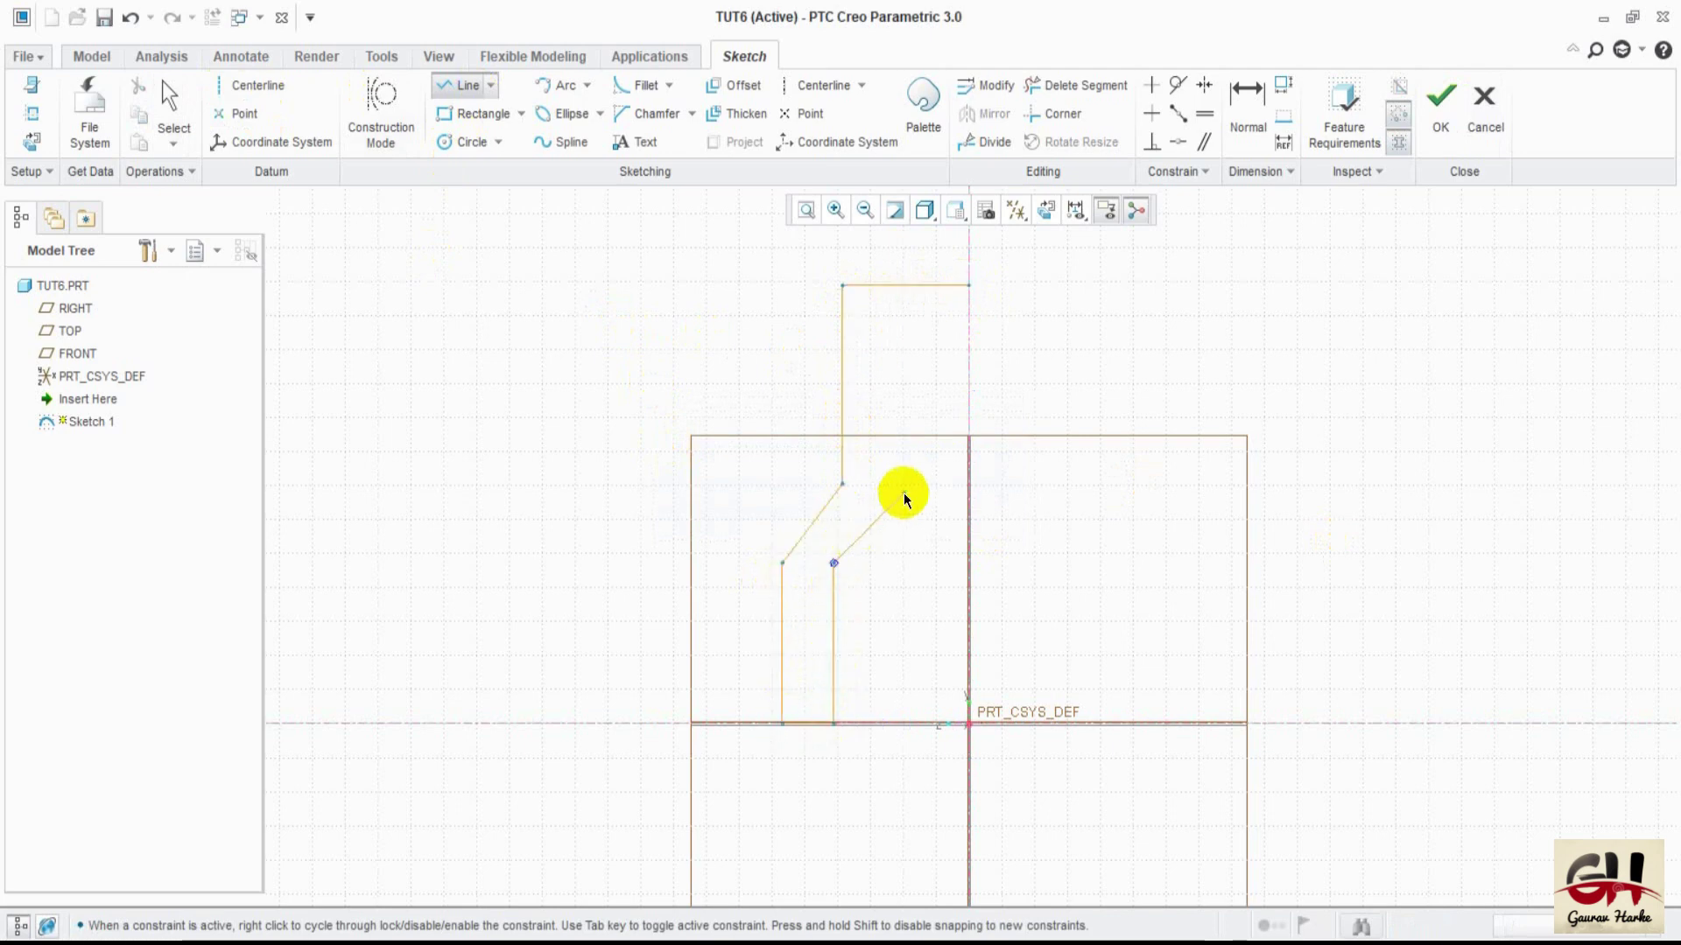
left_click(893, 485)
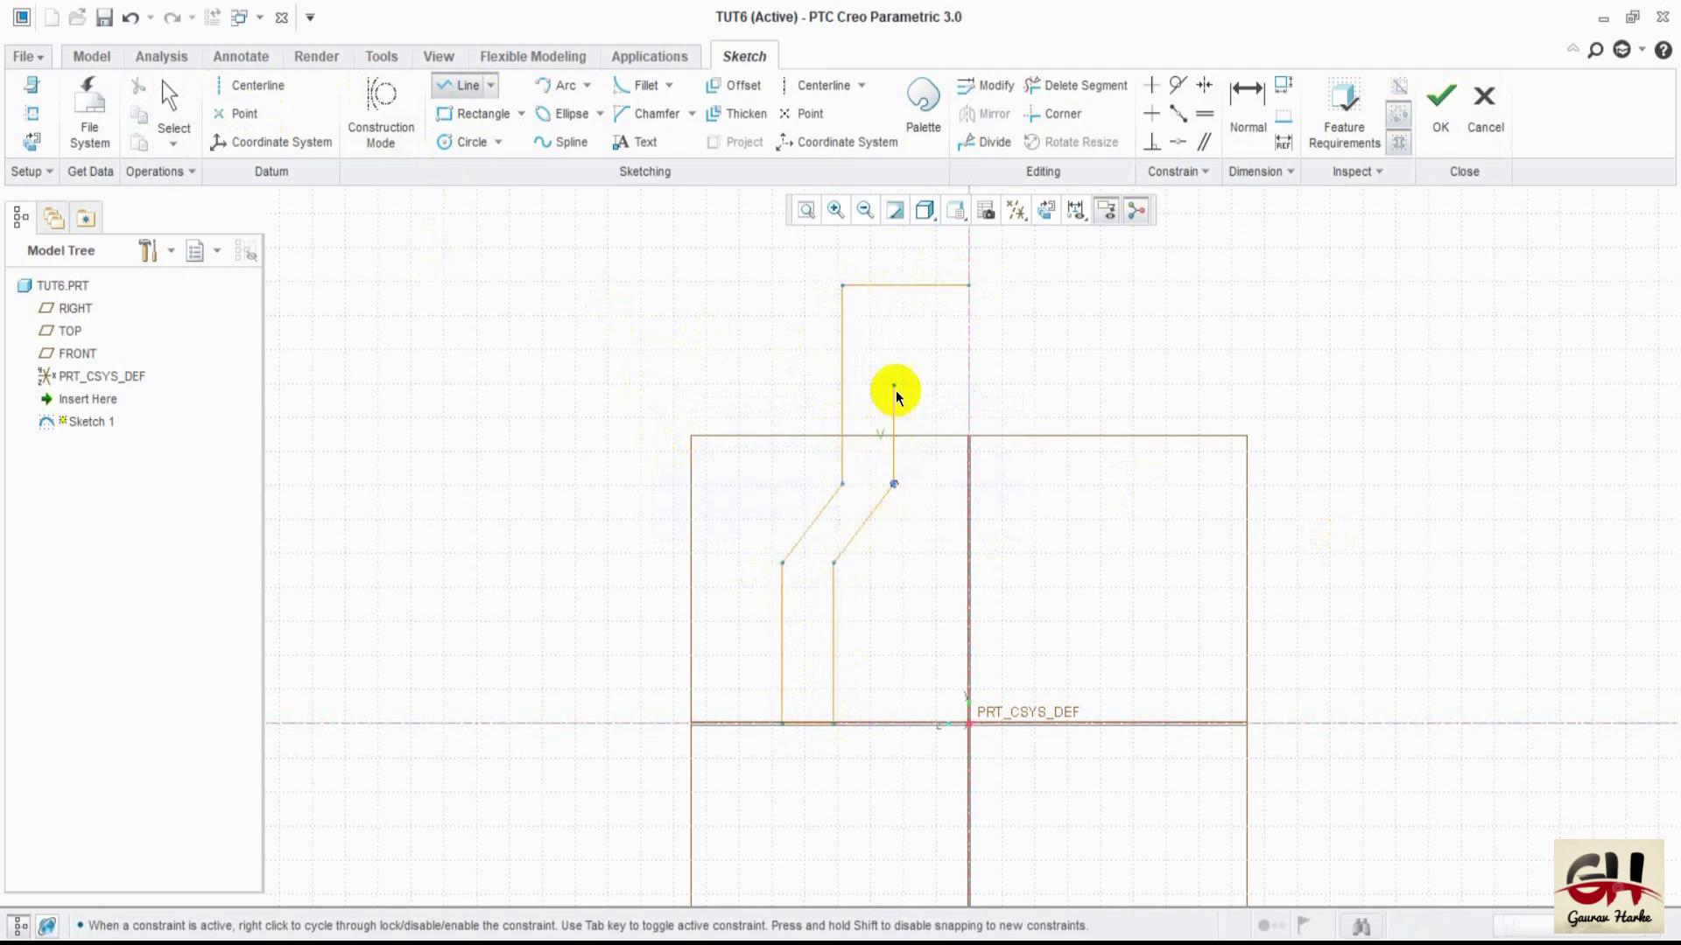
left_click(969, 342)
middle_click(1118, 356)
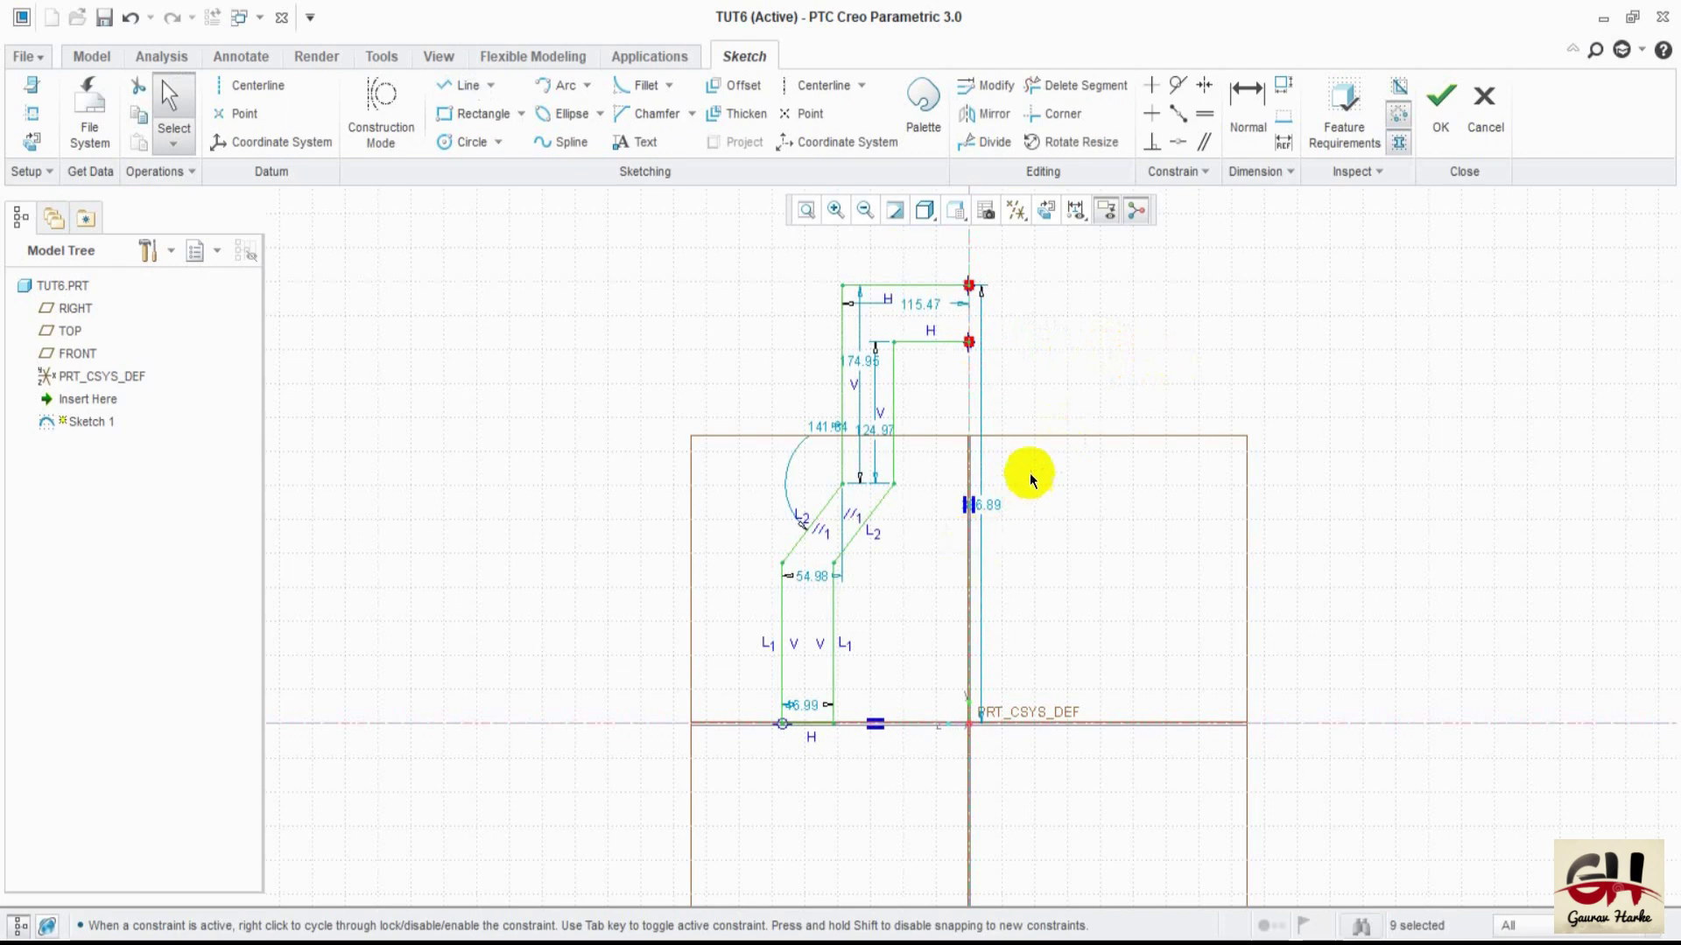
- Move the overall height dimension aside and set the bottom leg width to 16
left_click_drag(982, 515, 1394, 515)
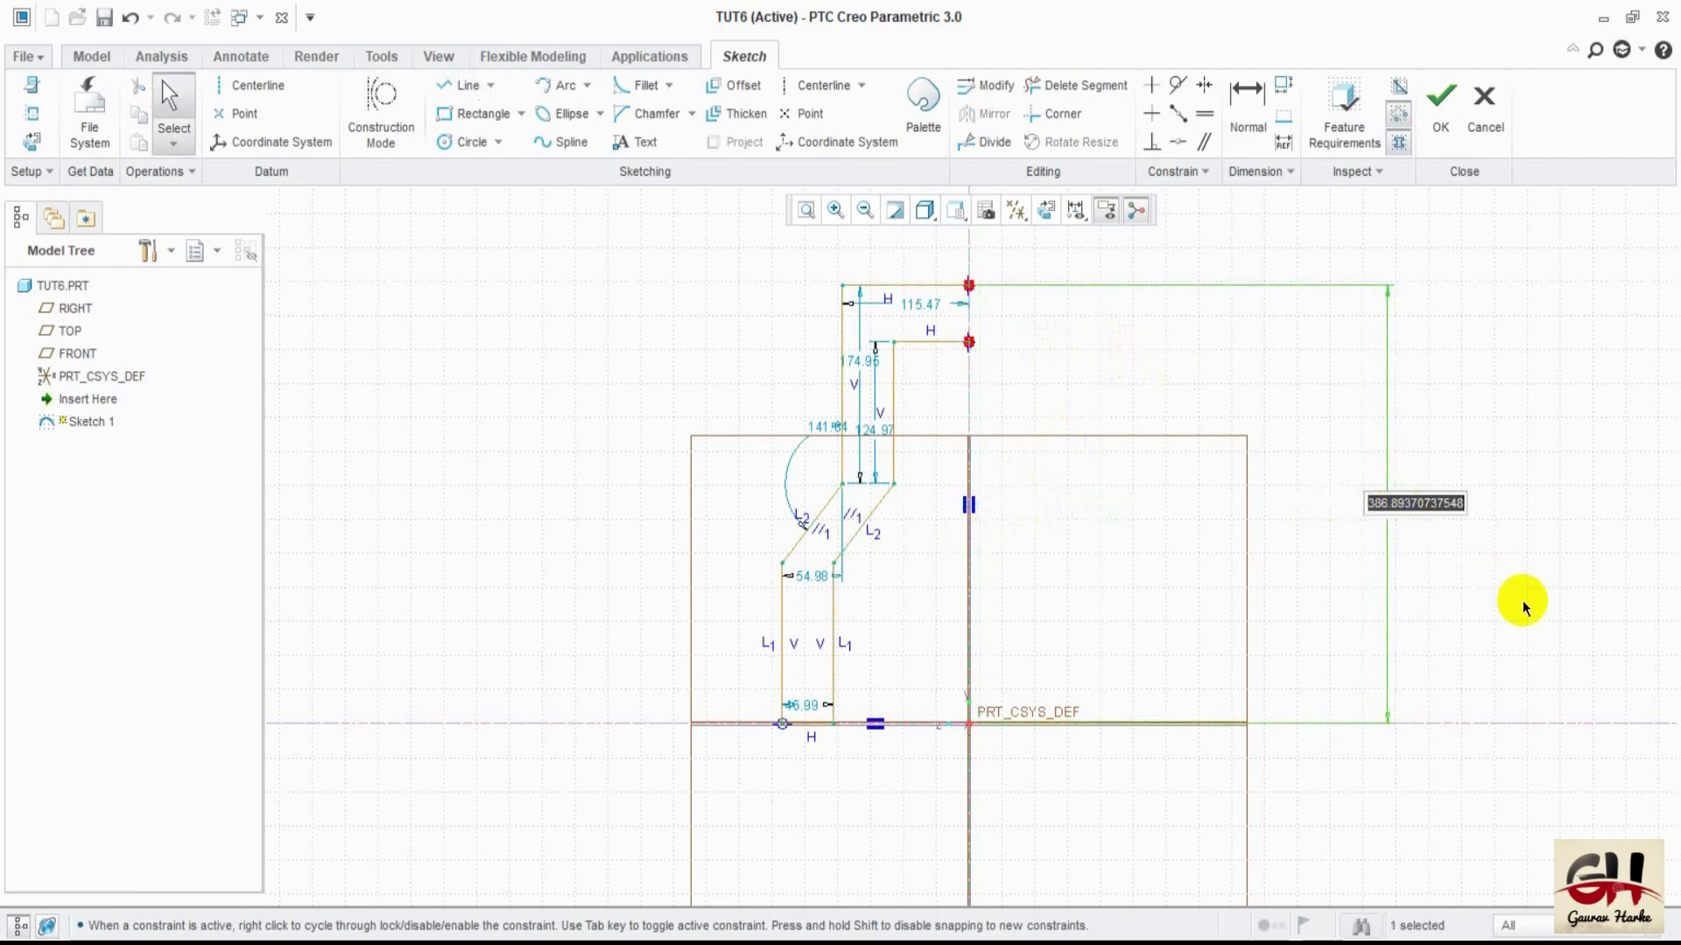
key("Escape")
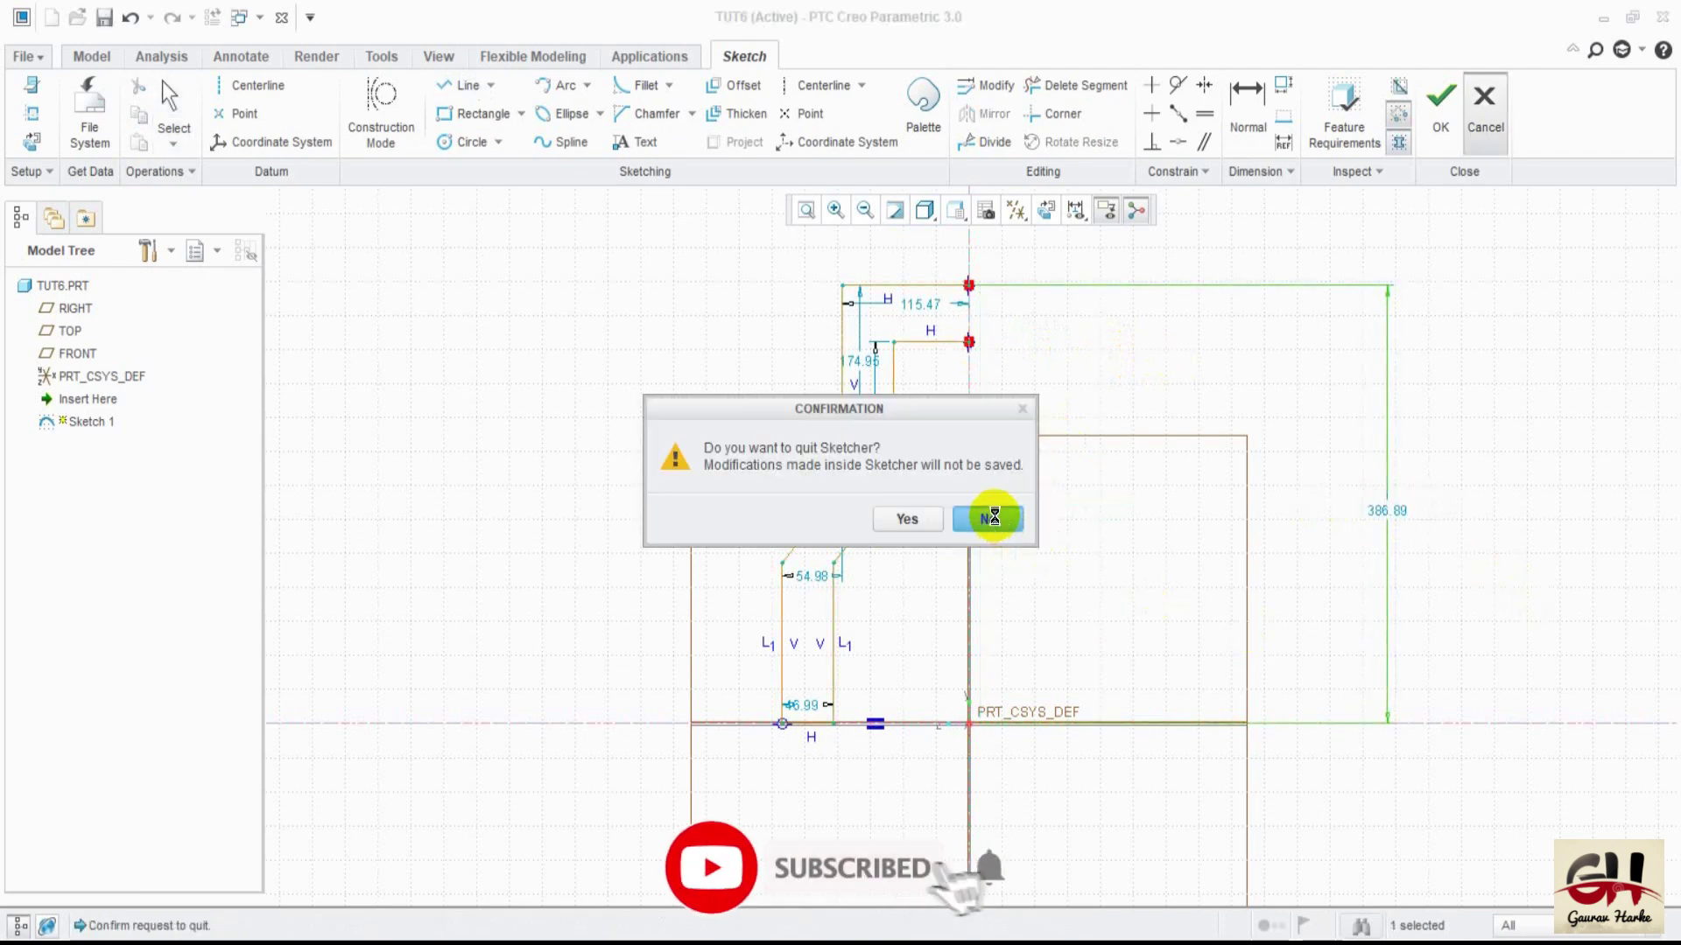
left_click(985, 517)
mouse_move(799, 703)
left_mouse_down()
mouse_move(705, 786)
mouse_move(749, 795)
left_mouse_up()
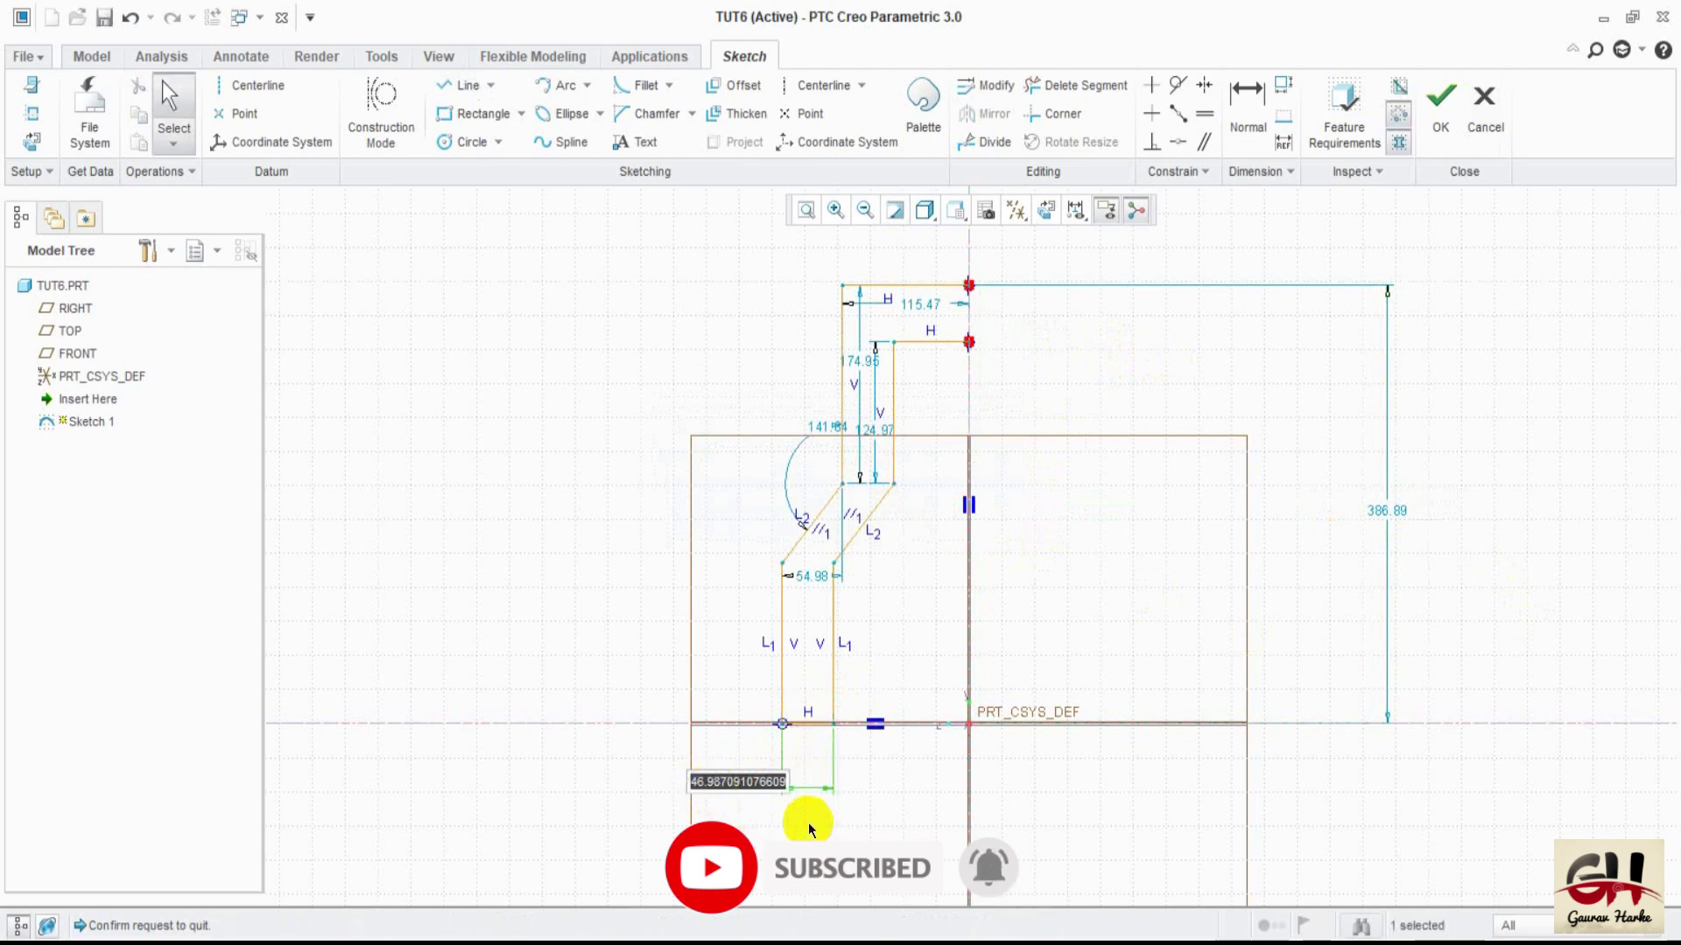
type("16")
key("Return")
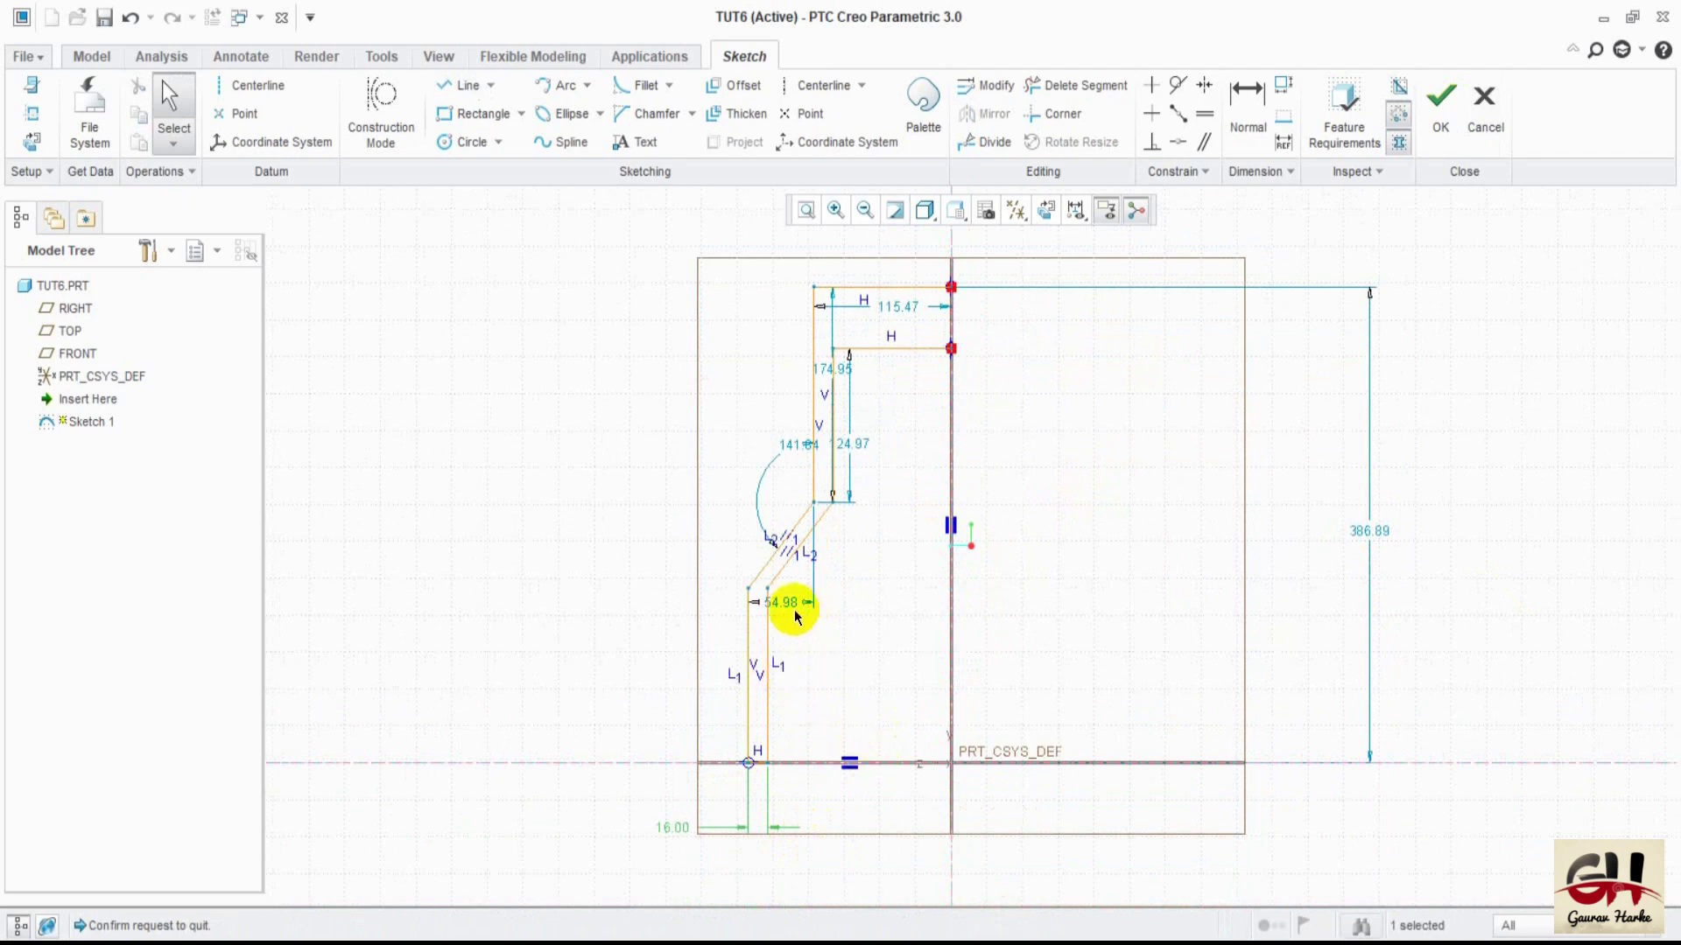
- Set the upper width to 29, reposition the height dimensions, and add a 16 top-arm thickness
left_click_drag(782, 602, 782, 424)
double_click(784, 421)
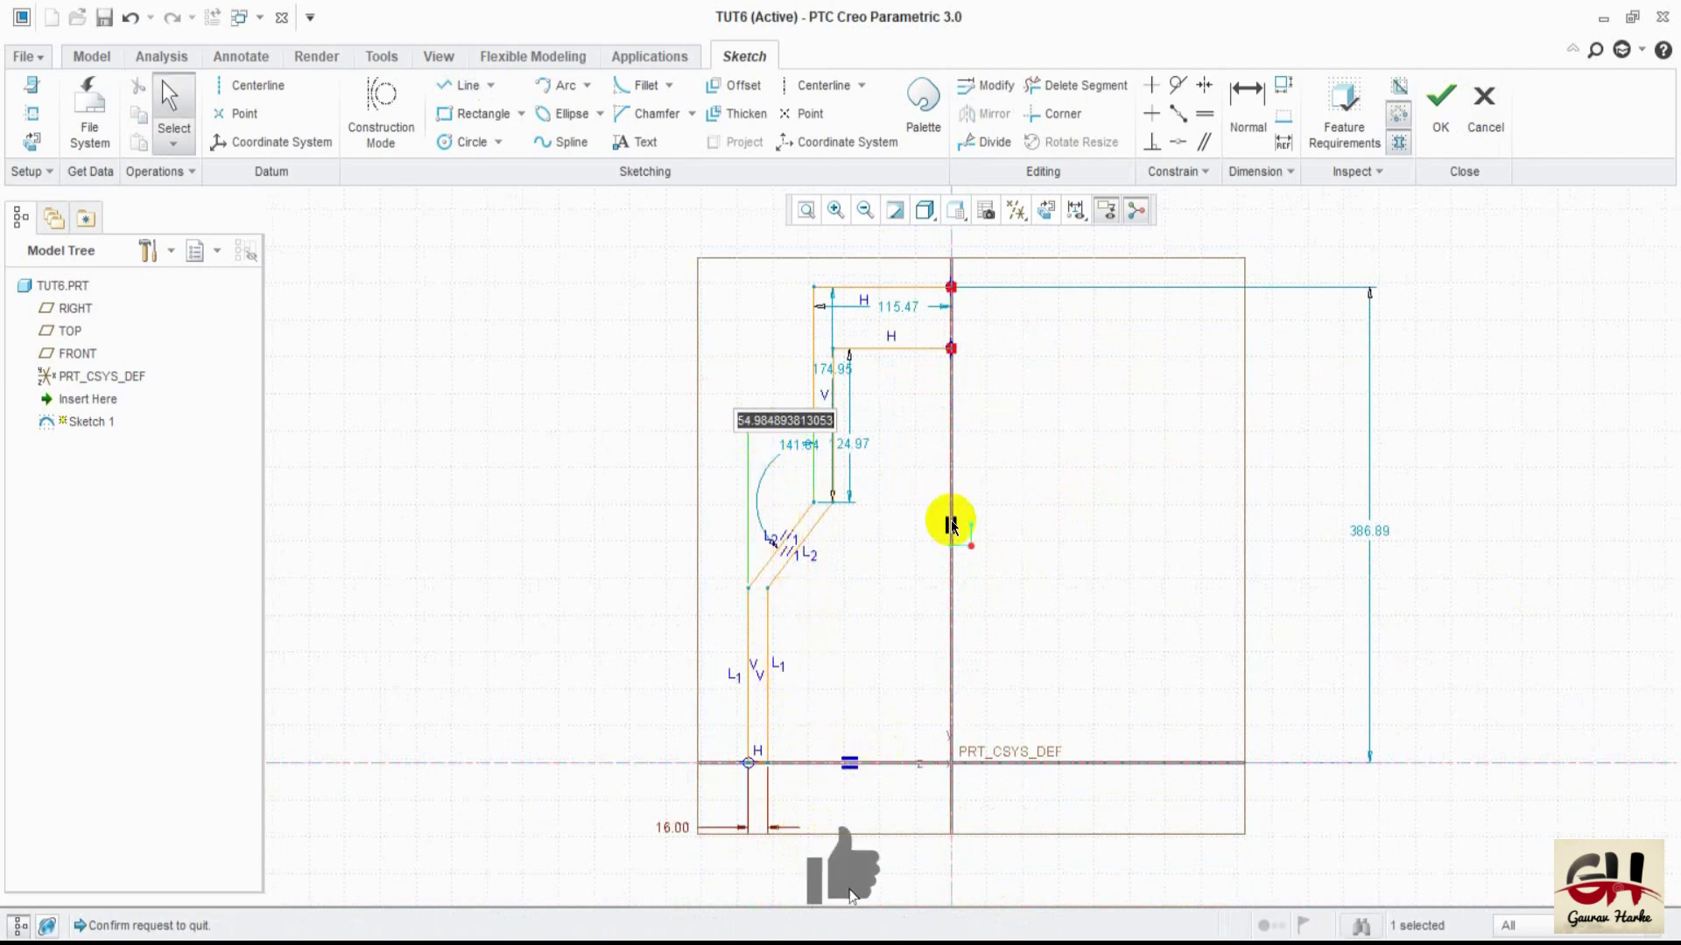
type("25")
key("Return")
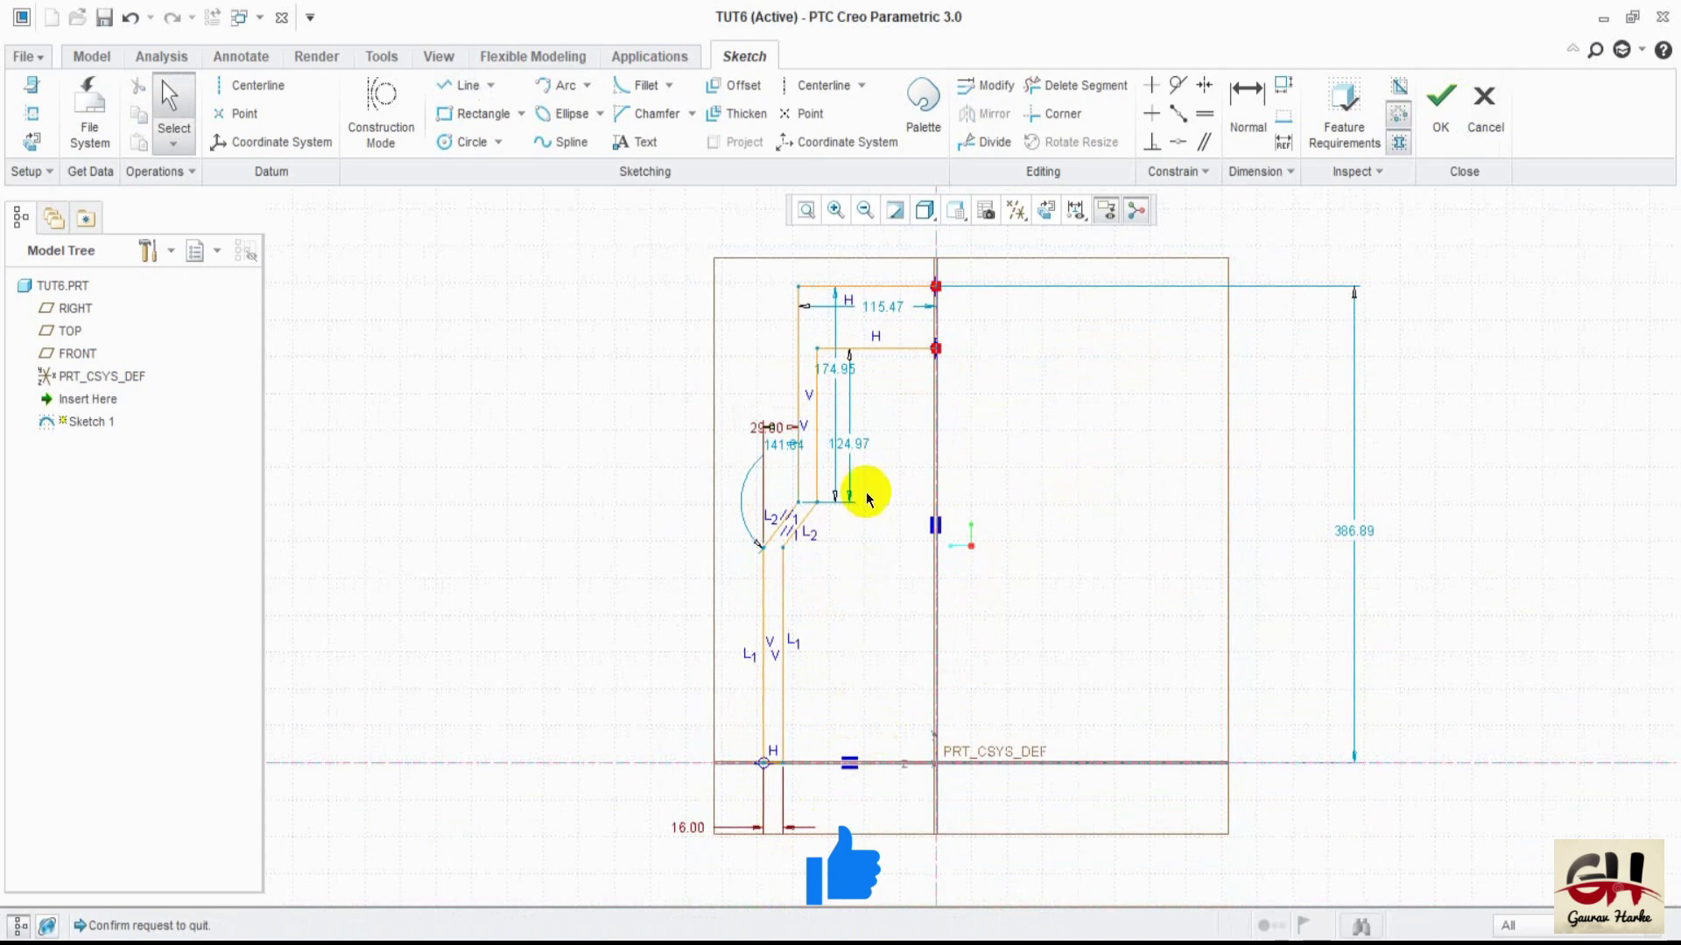
left_click(838, 451)
left_click_drag(838, 451, 582, 460)
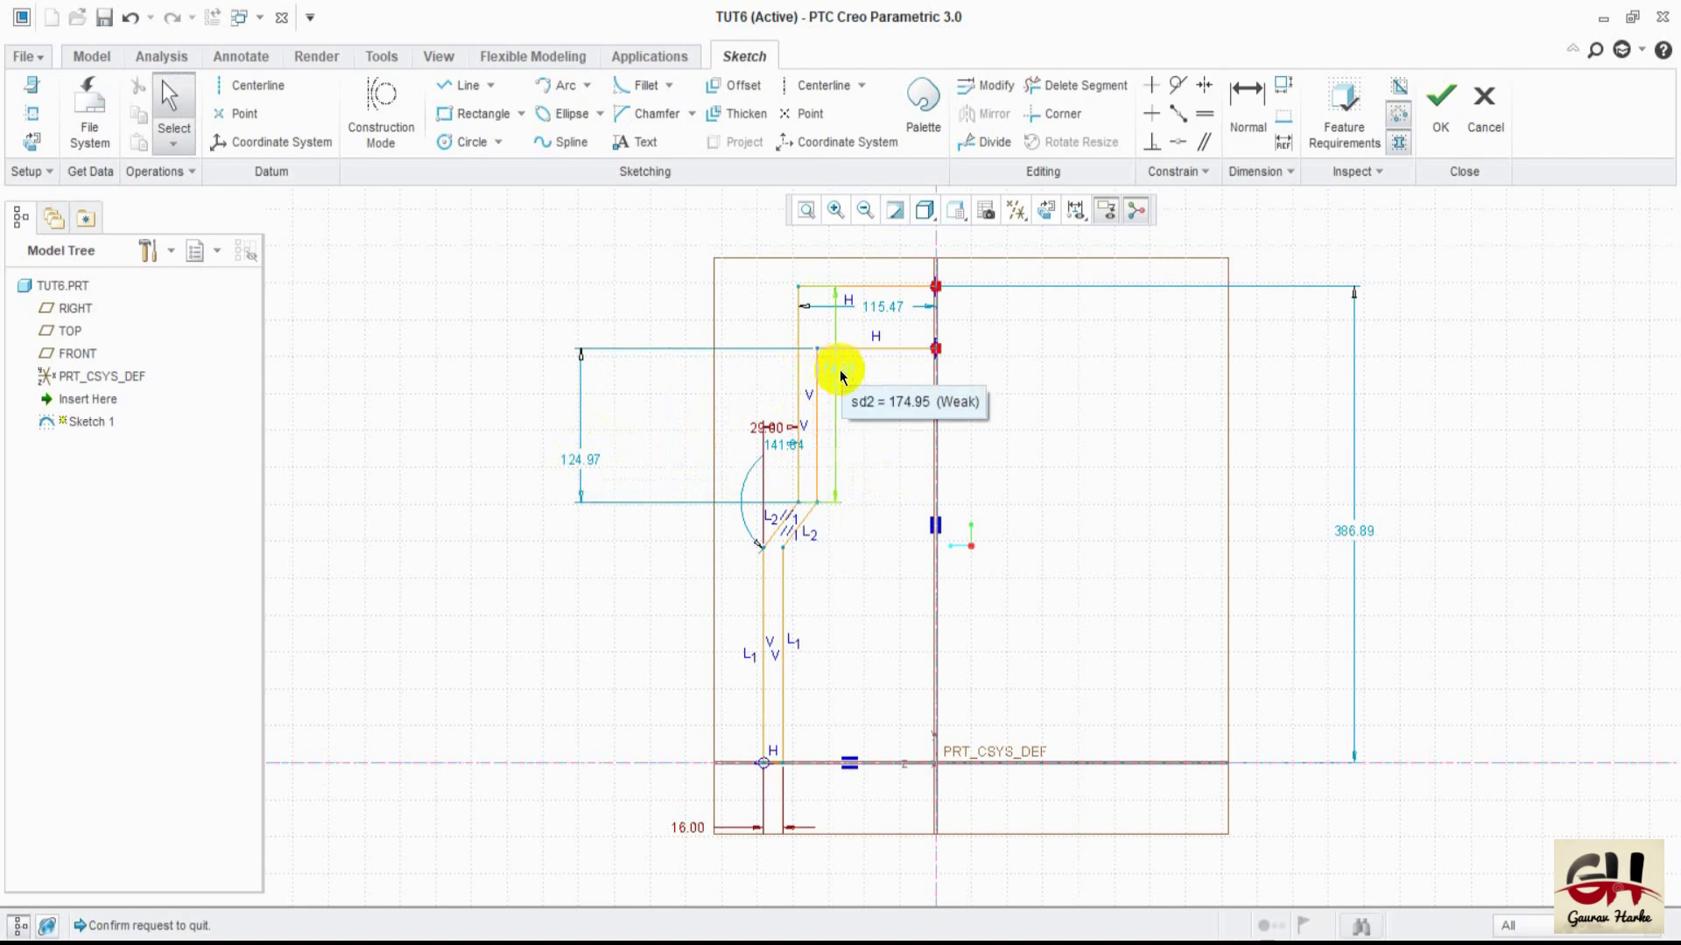
left_click_drag(842, 367, 1156, 507)
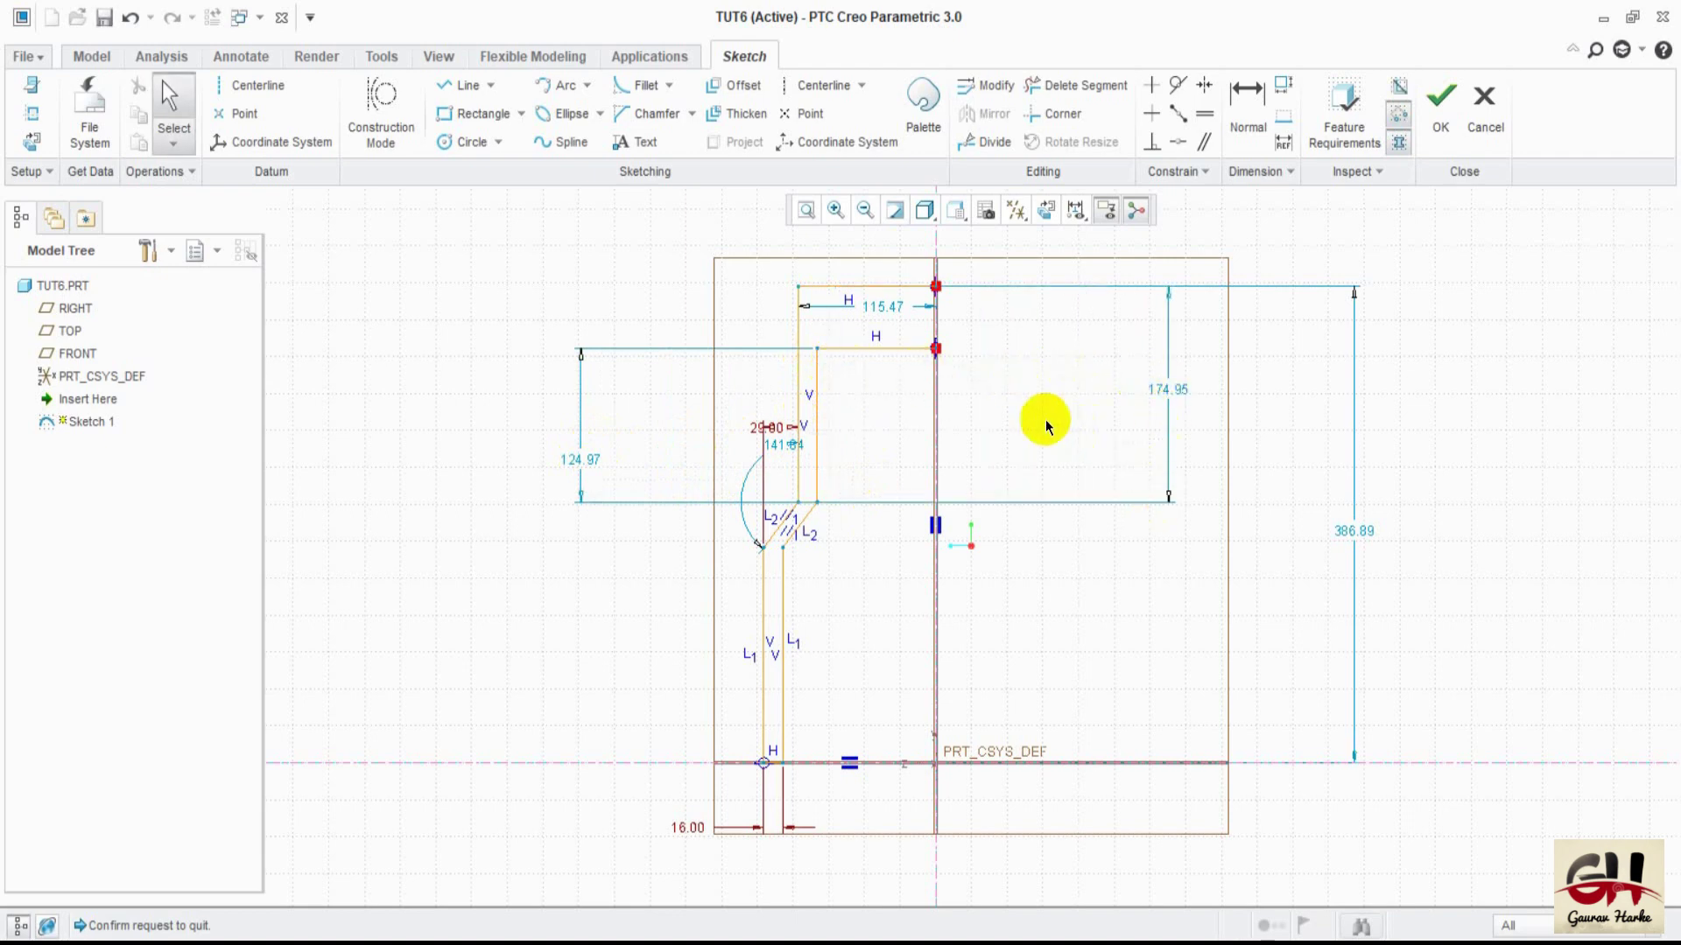
left_click(1247, 109)
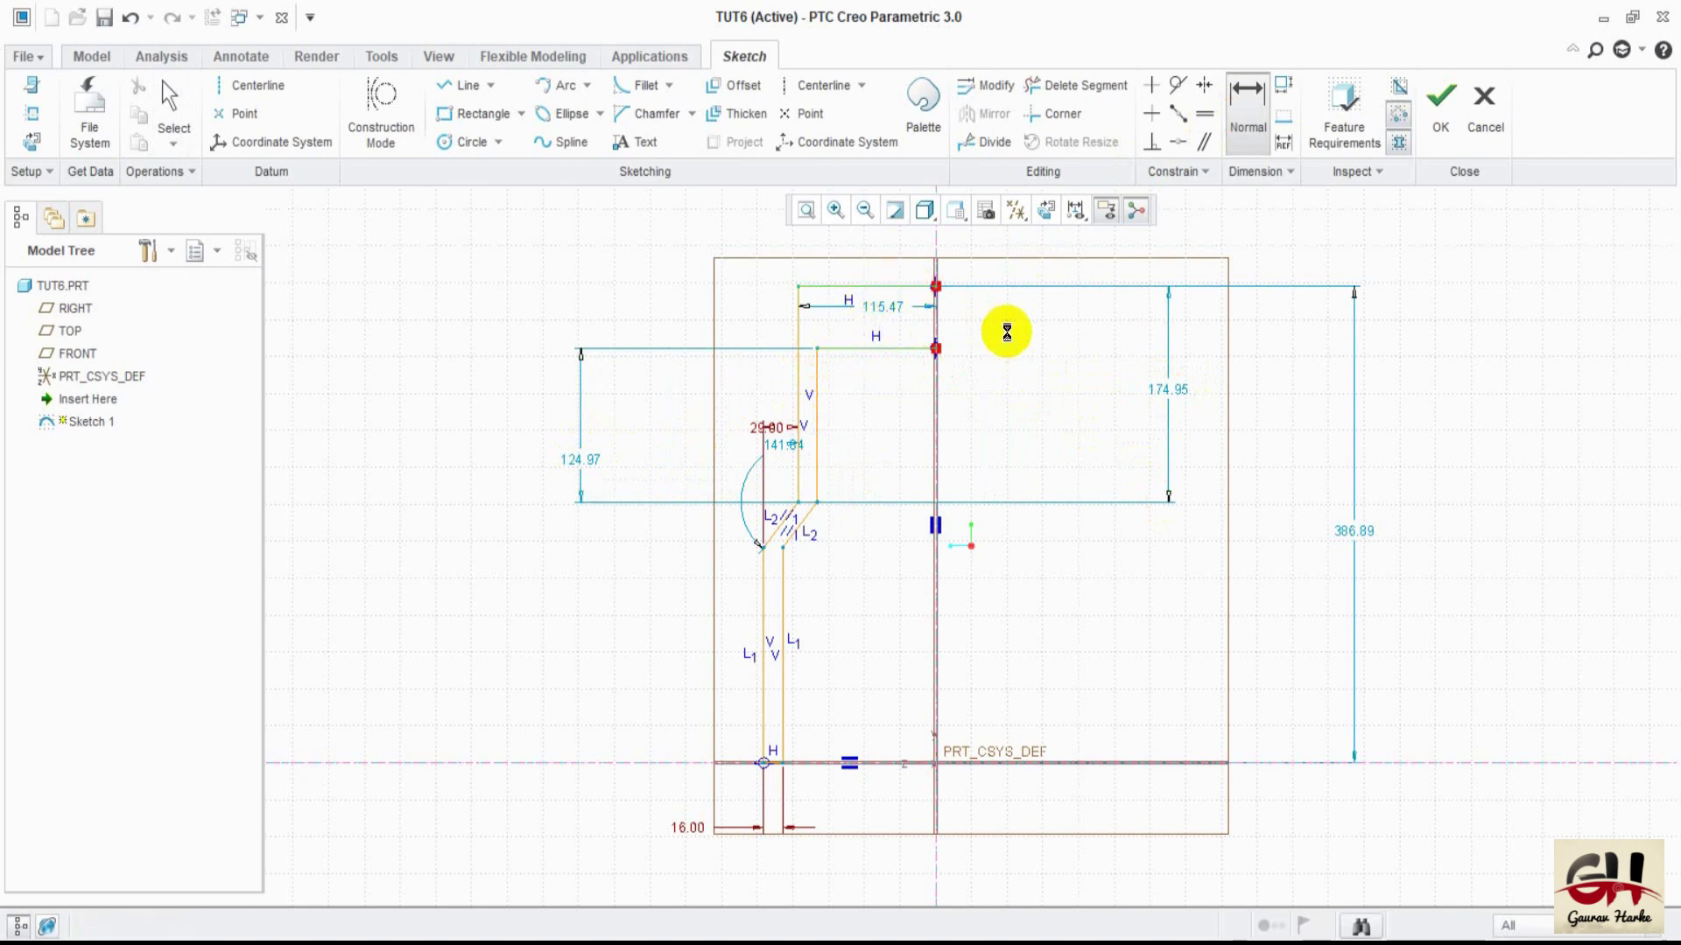
type("16")
key("Return")
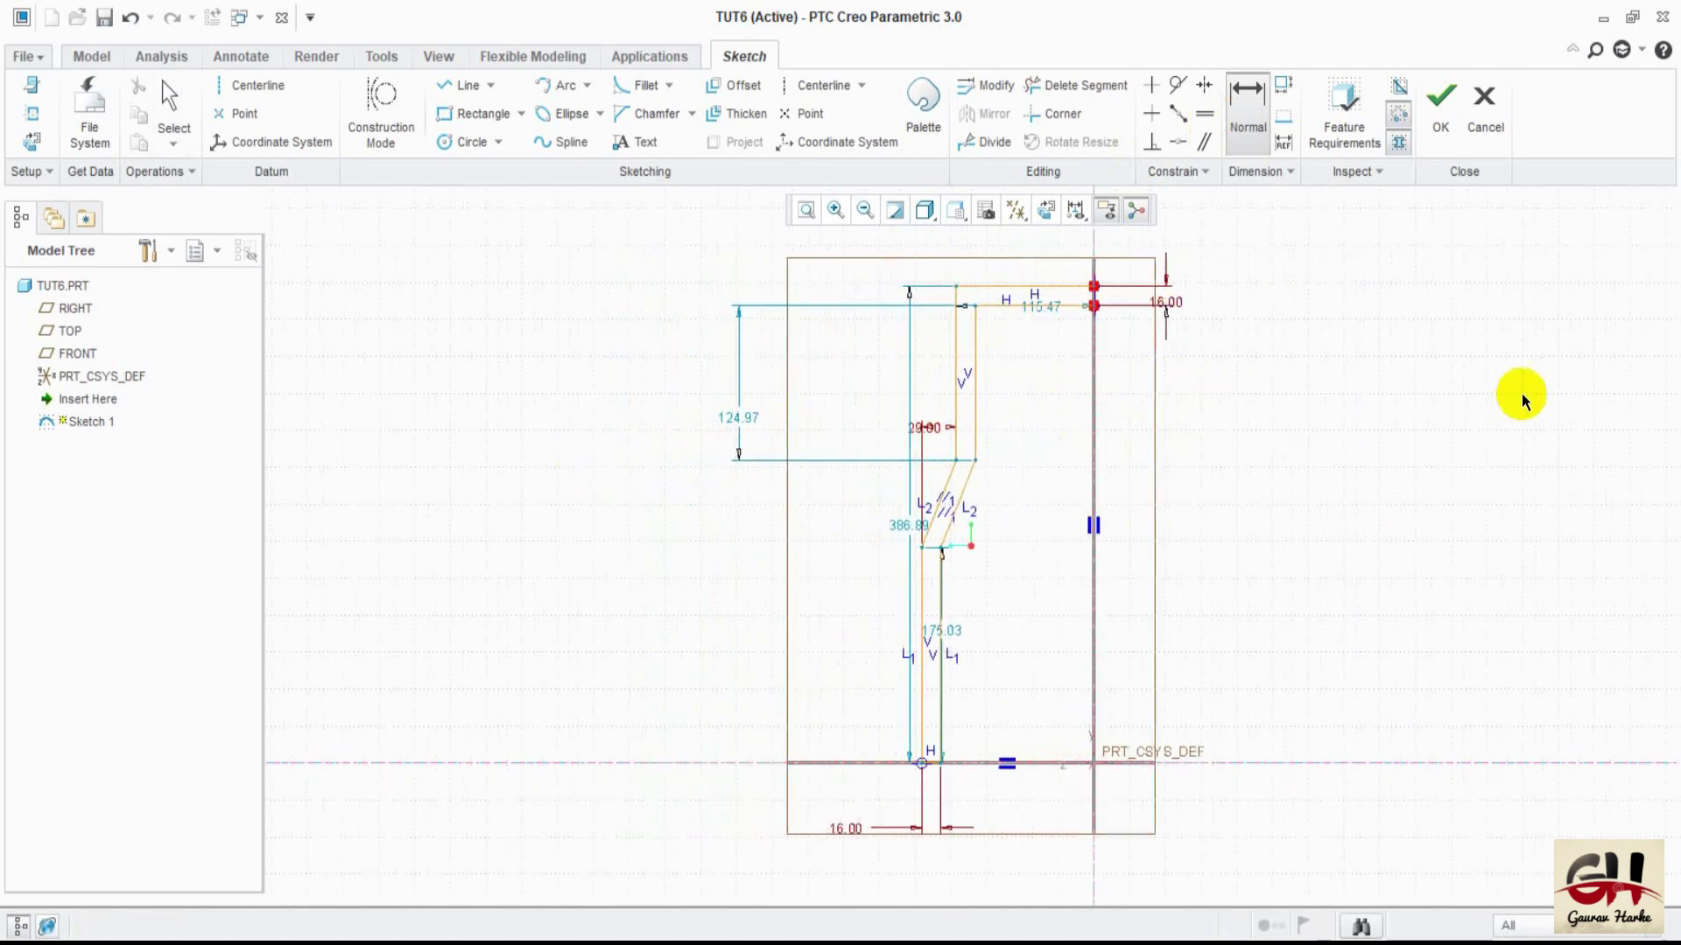
- Move the lower-leg height dimension left of the sketch and set it to 63
middle_click(911, 525)
scroll(732, 423, "up", 3)
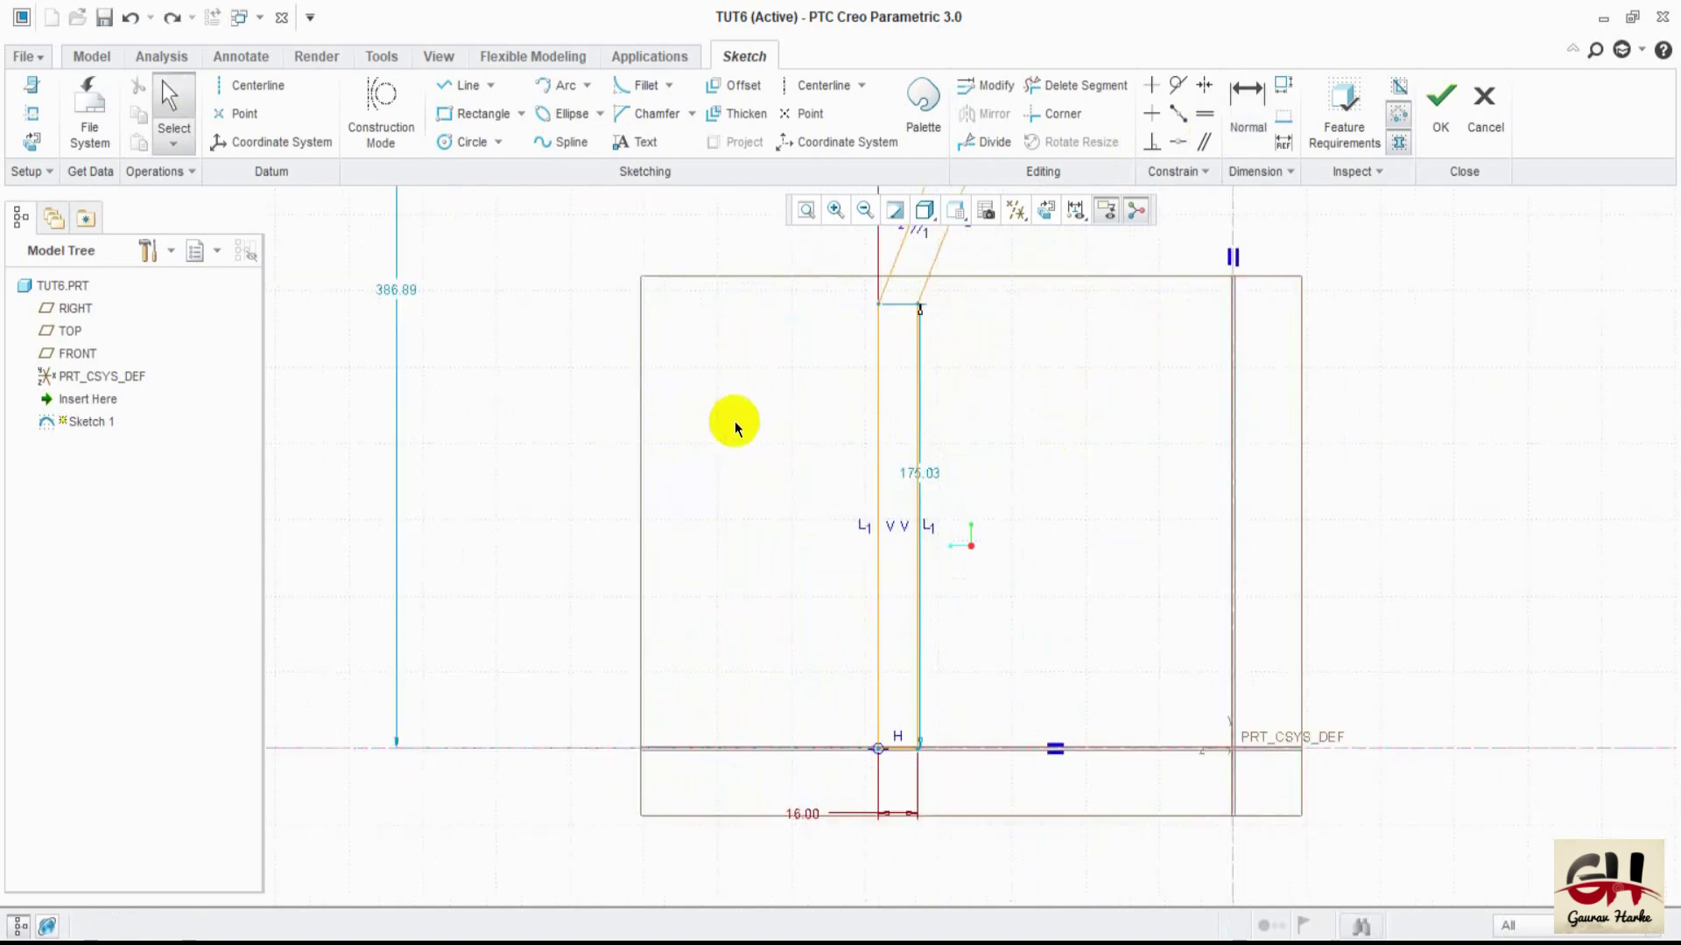
scroll(742, 344, "up", 1)
scroll(744, 421, "down", 2)
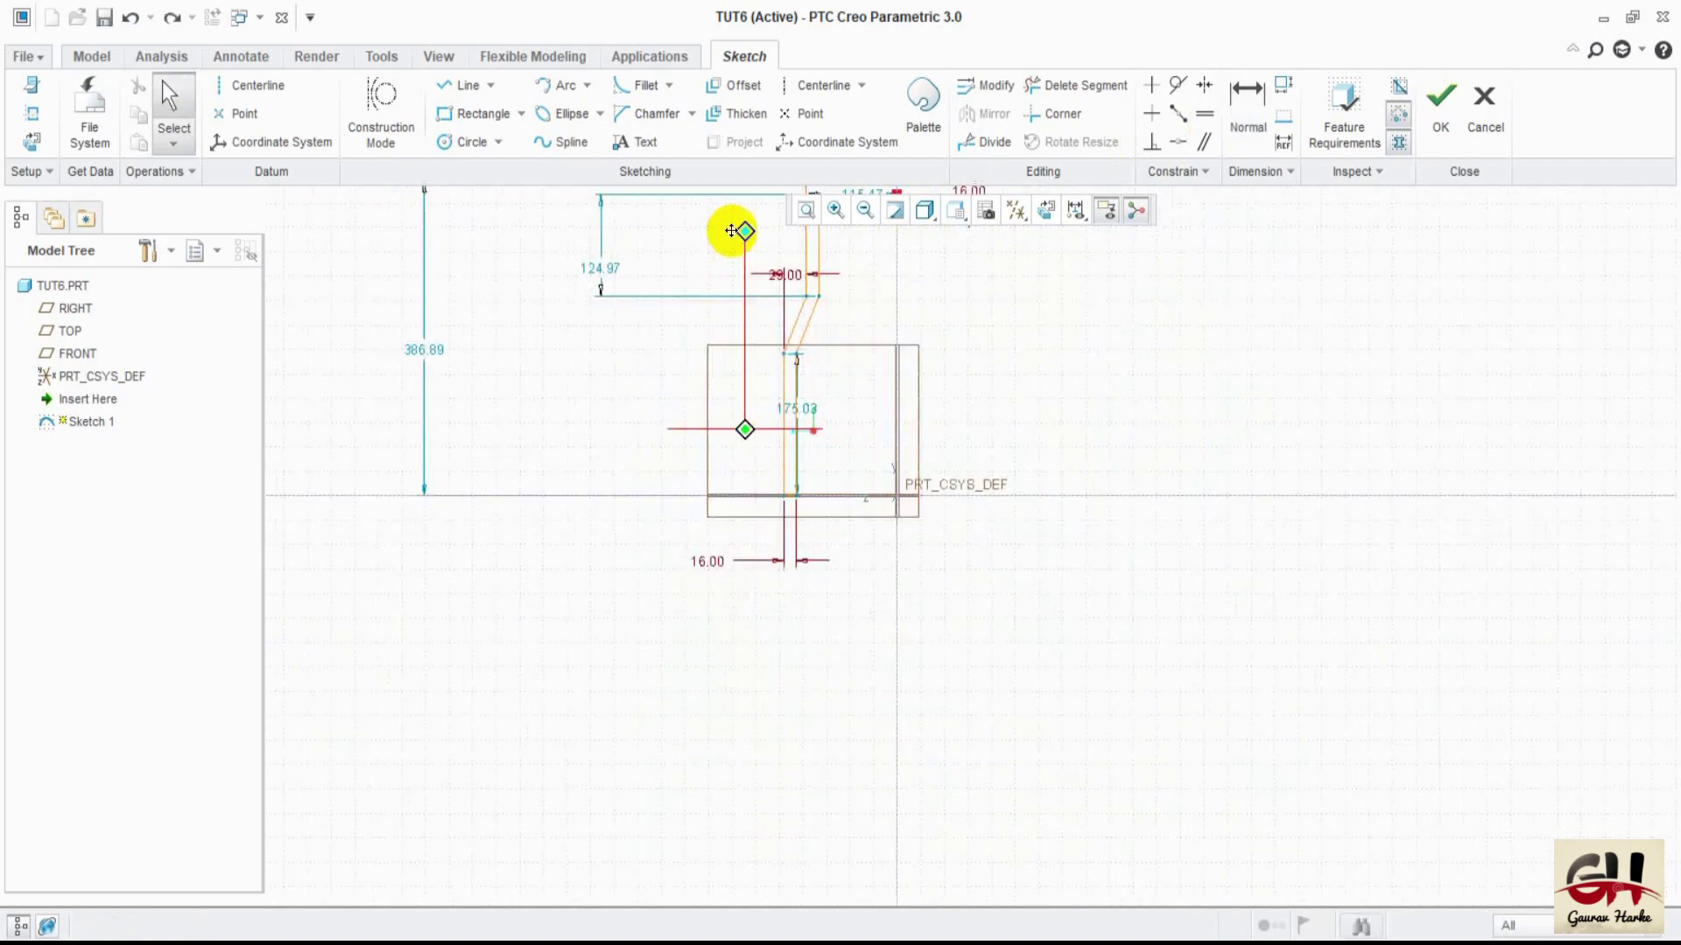
scroll(739, 219, "down", 2)
scroll(762, 481, "up", 3)
scroll(762, 481, "up", 1)
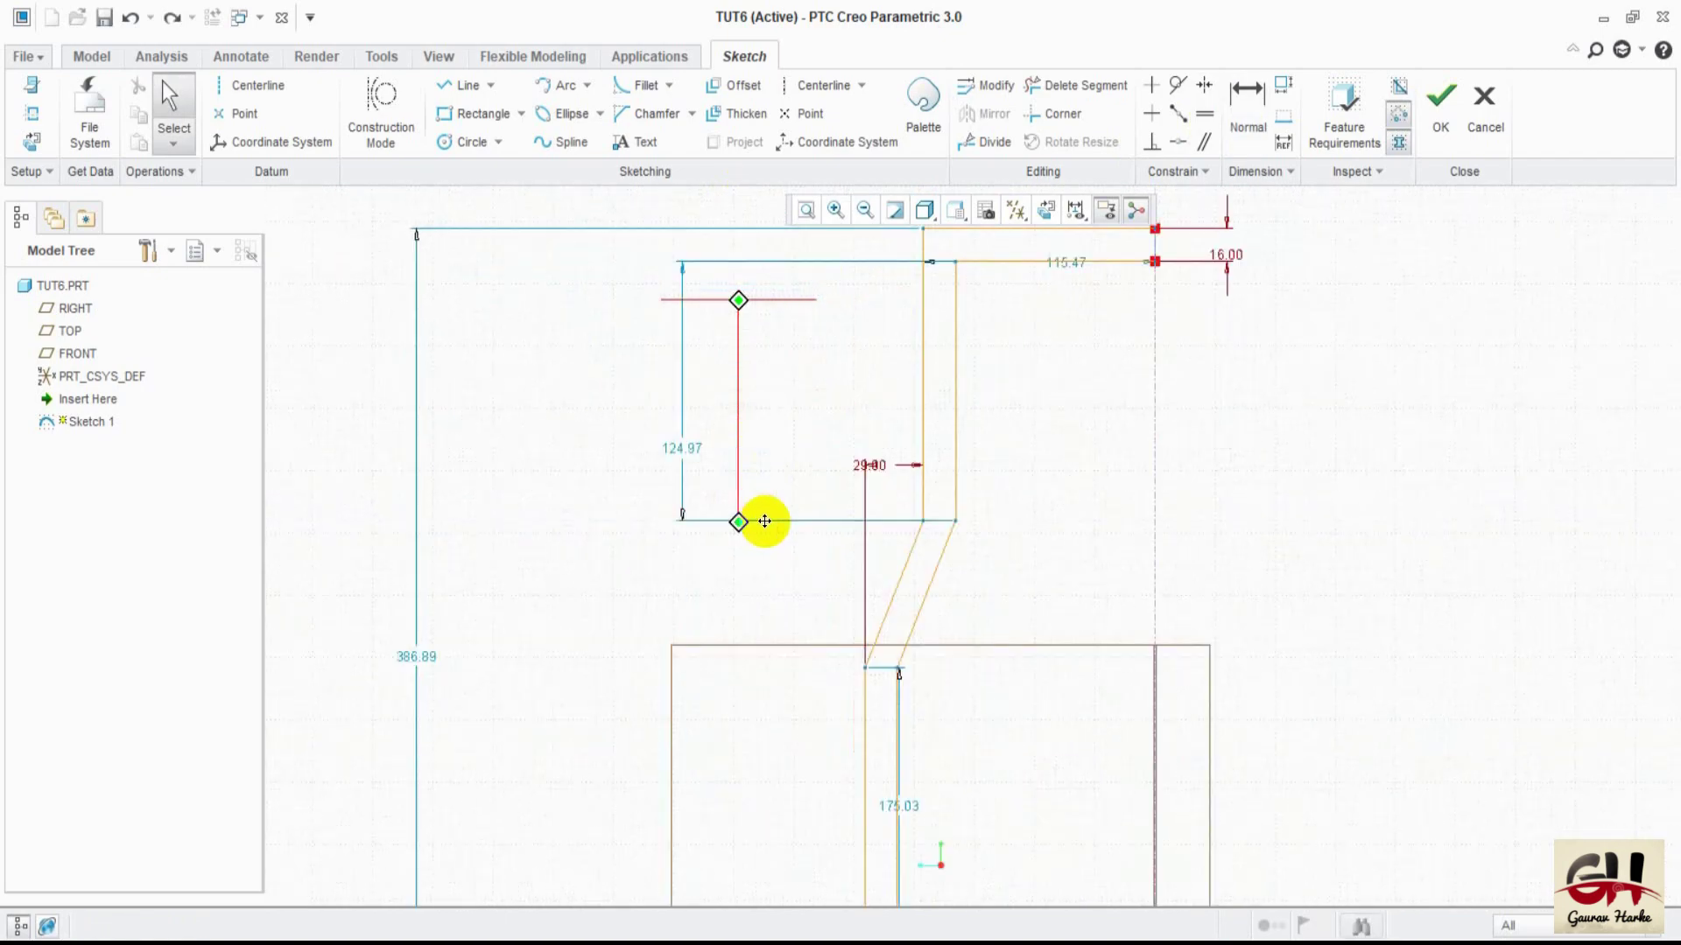
scroll(761, 522, "down", 1)
middle_click_drag(766, 593, 832, 522)
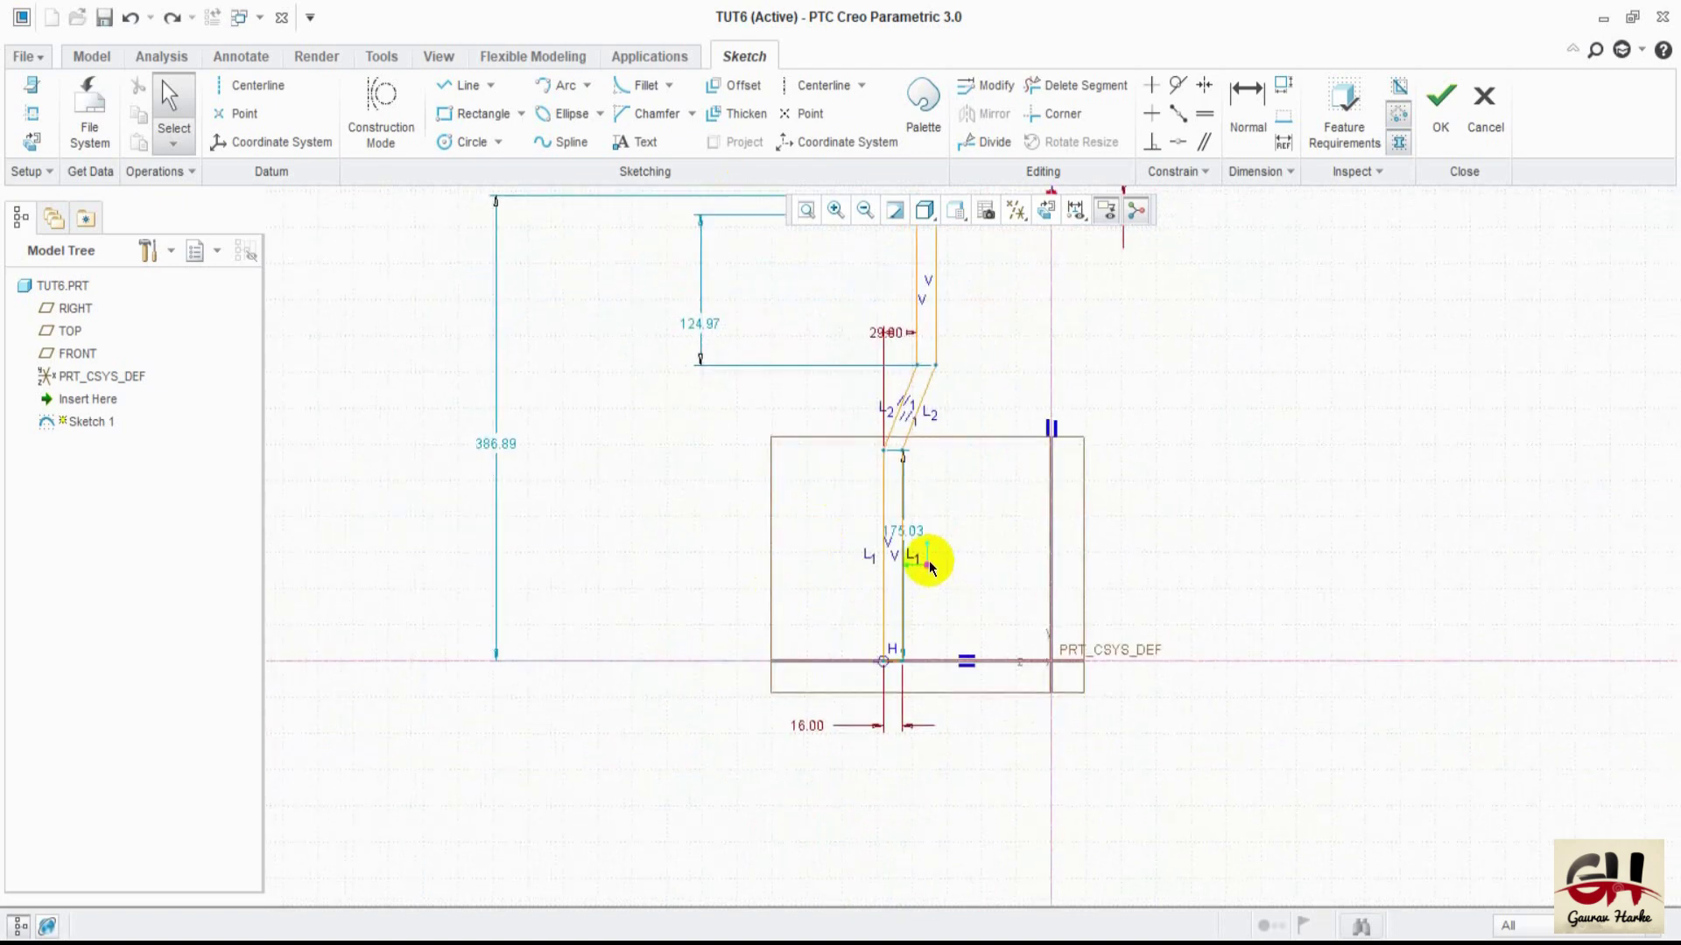
left_click_drag(901, 537, 616, 564)
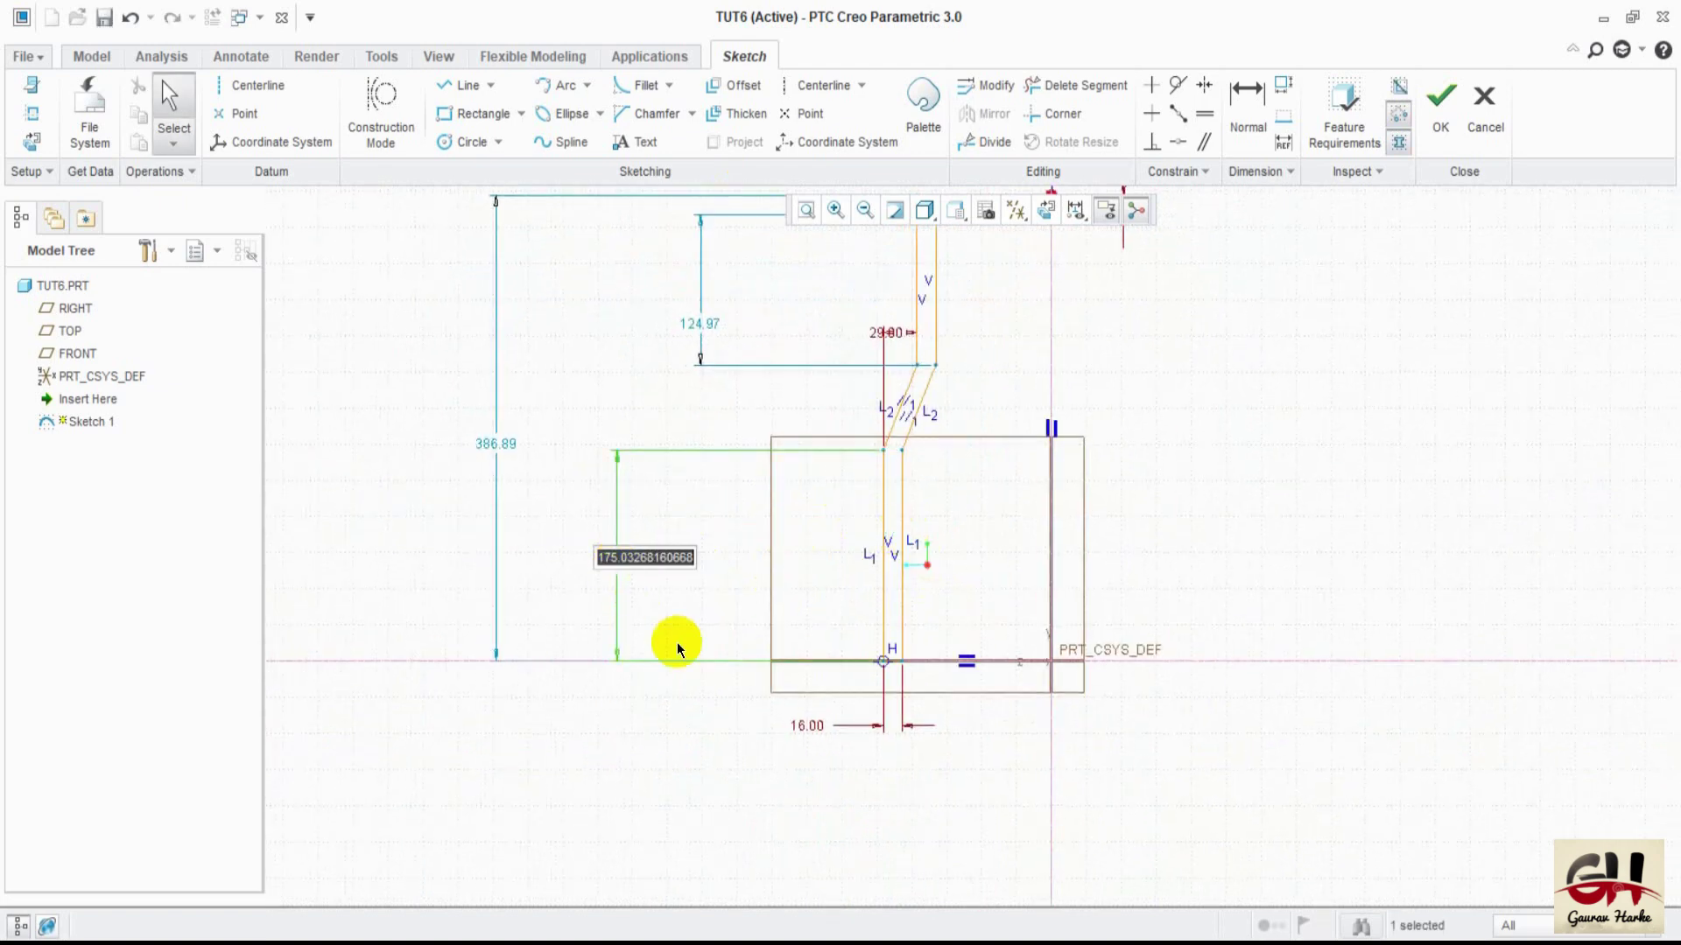
type("63")
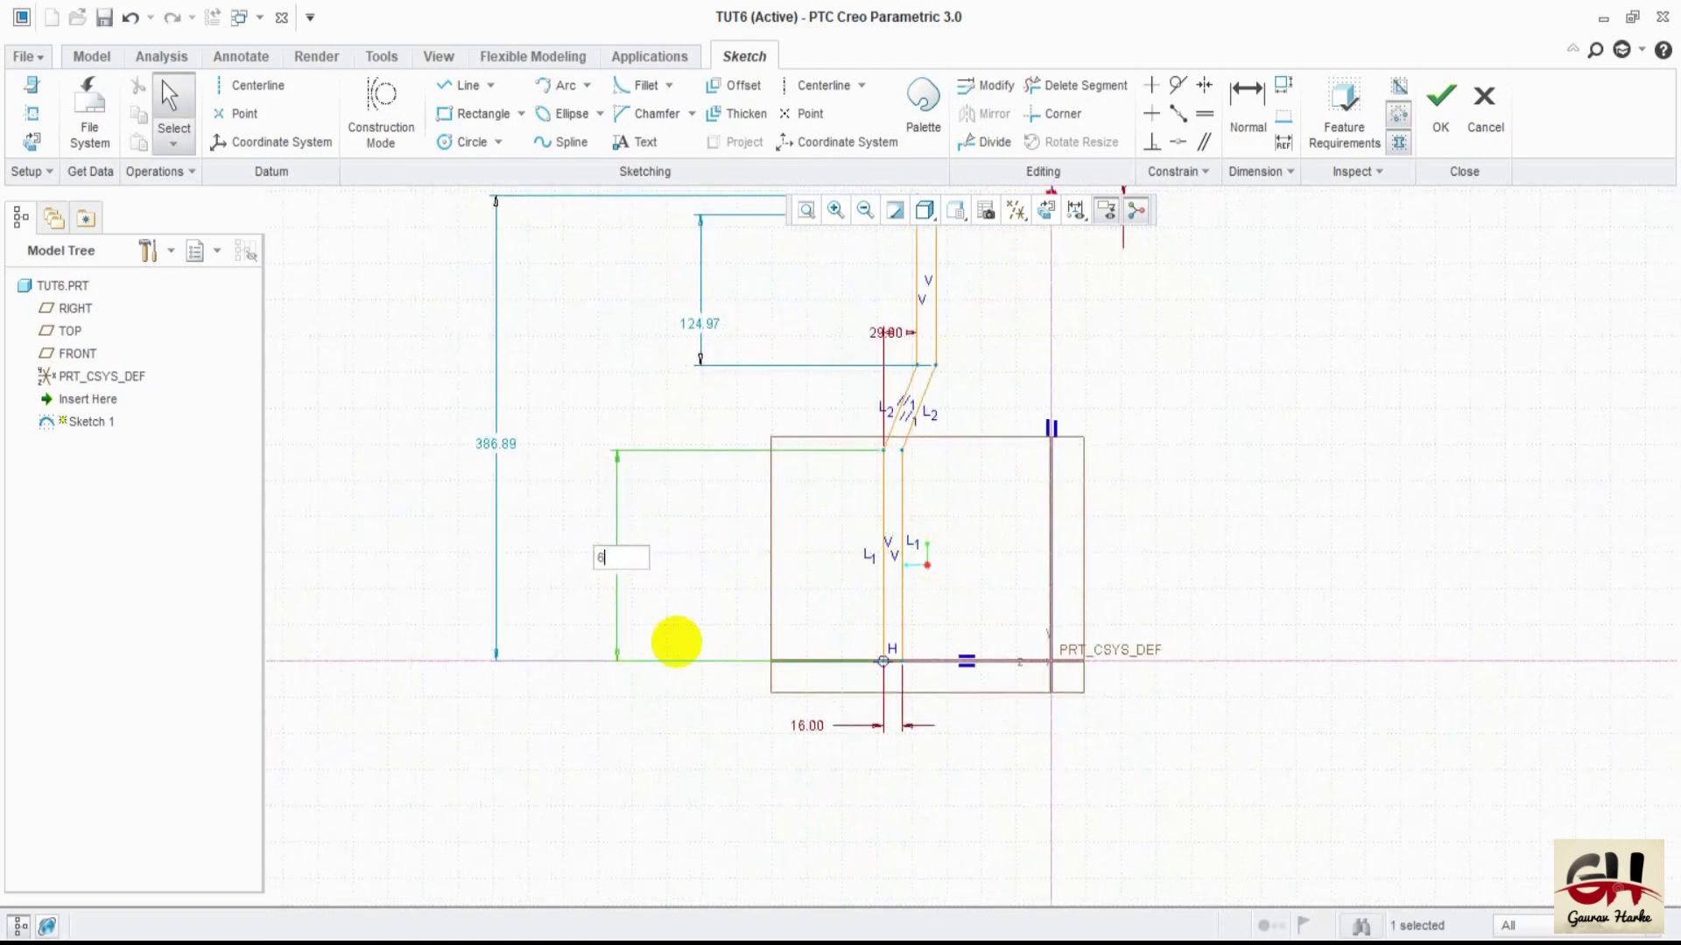
key("Return")
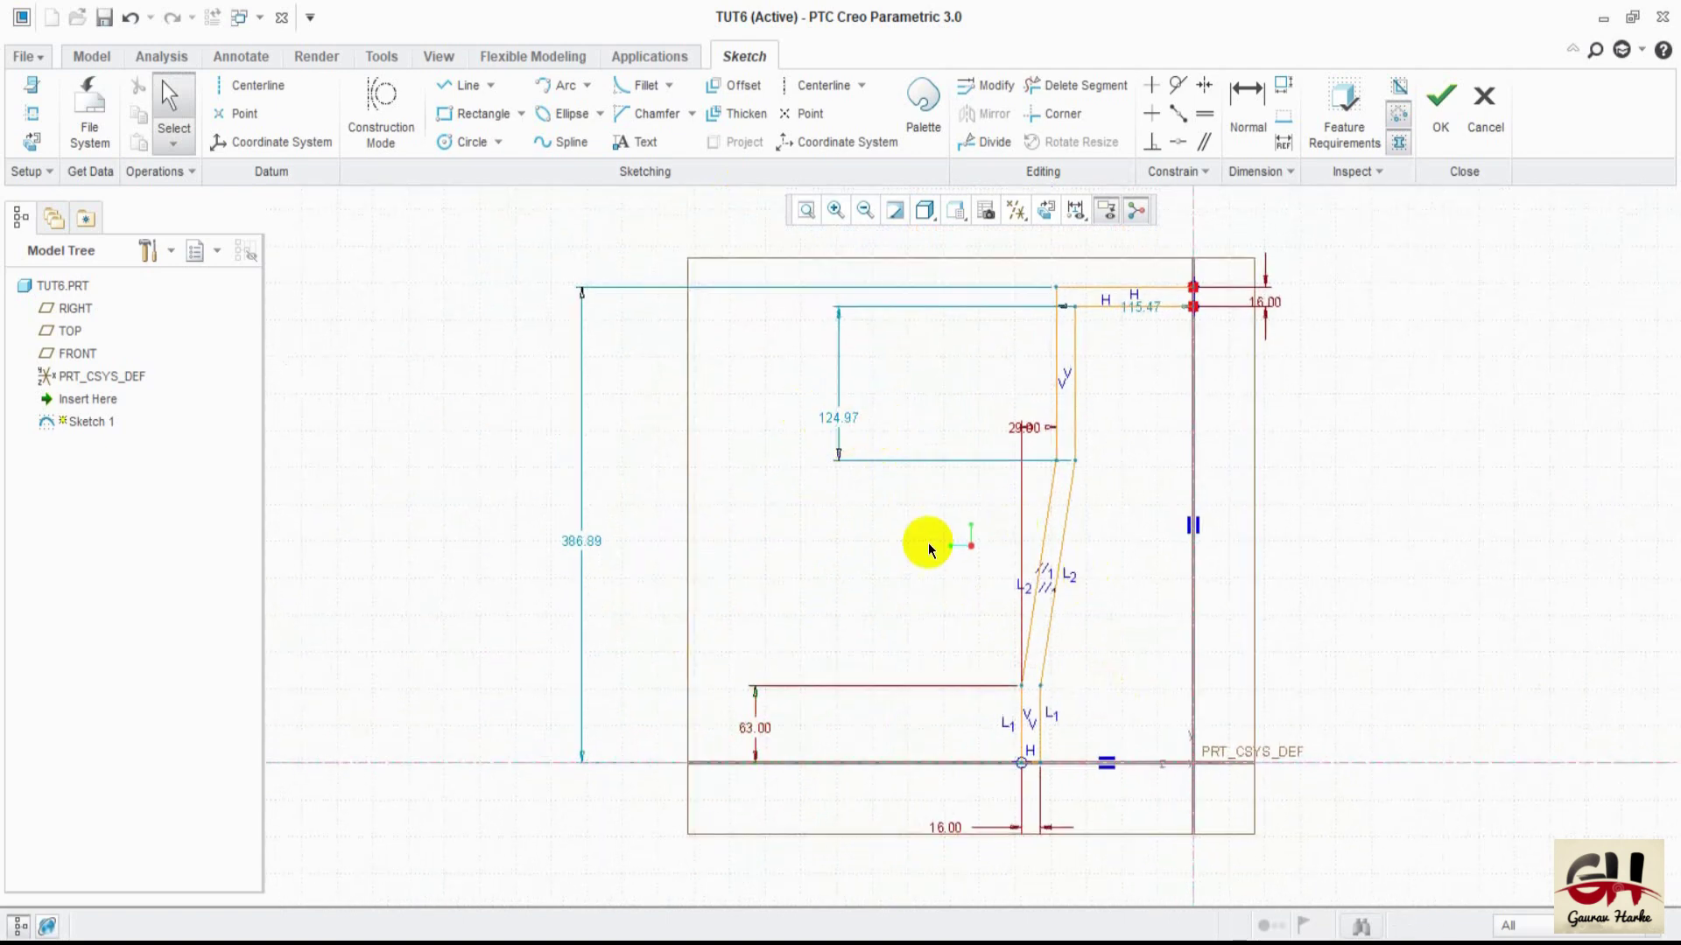
- Add a 53 dimension between the top lines and set the overall height to 163
left_click(1252, 87)
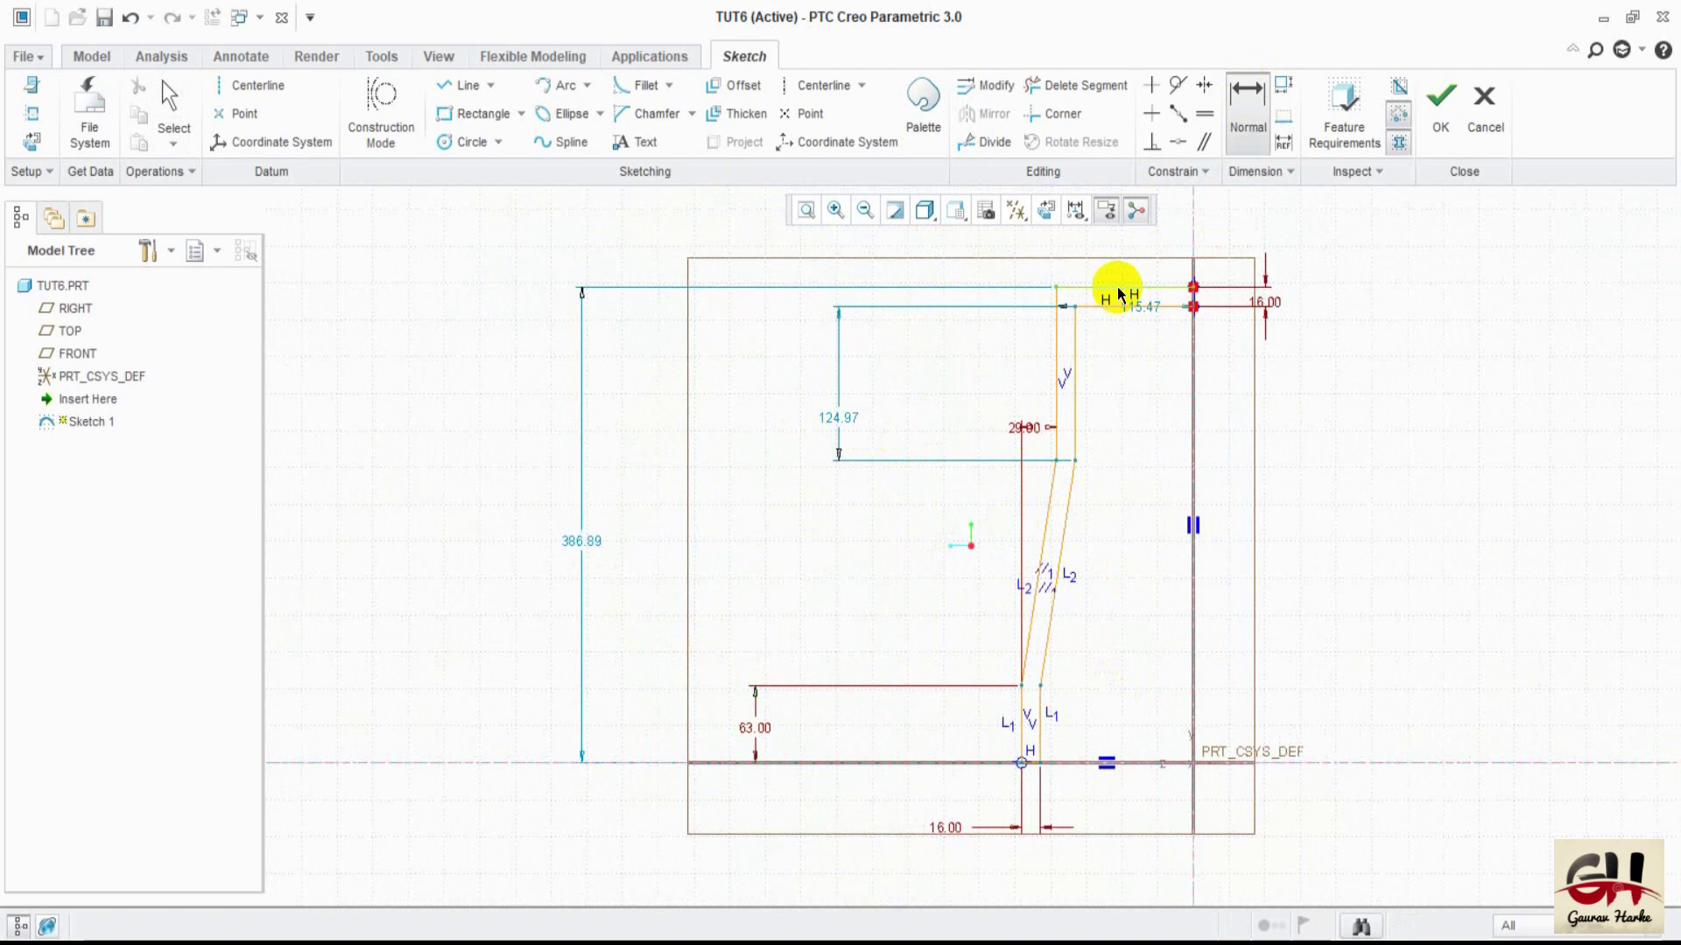
left_click(1121, 293)
left_click(1075, 461)
middle_click(758, 378)
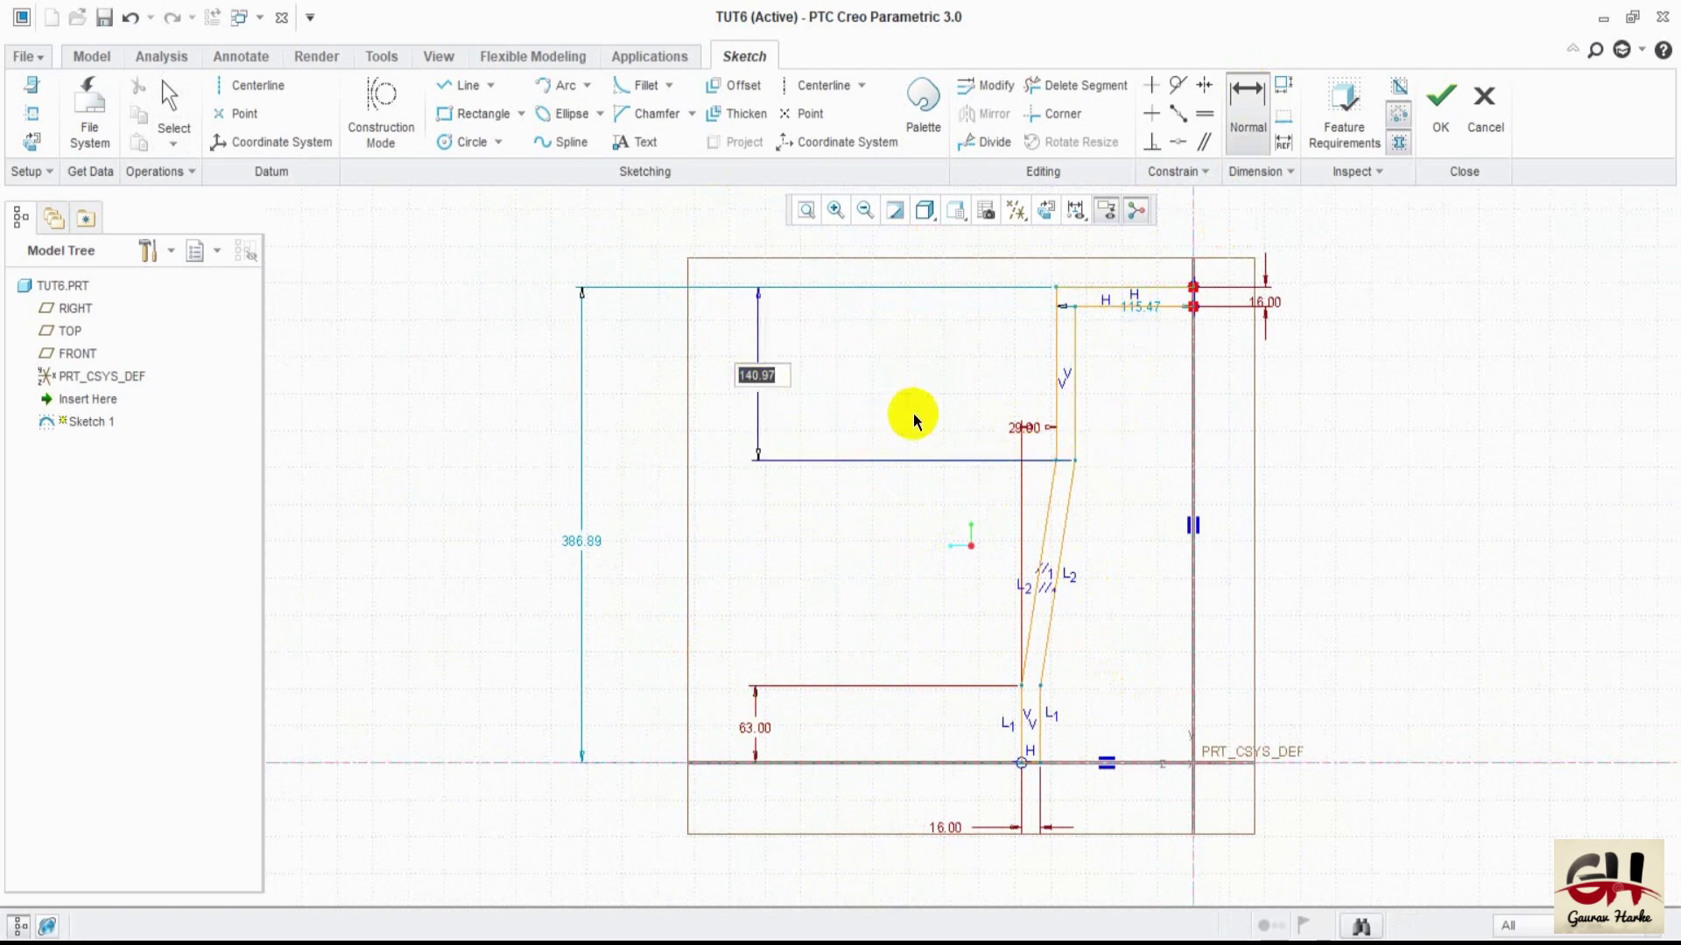
key("Return")
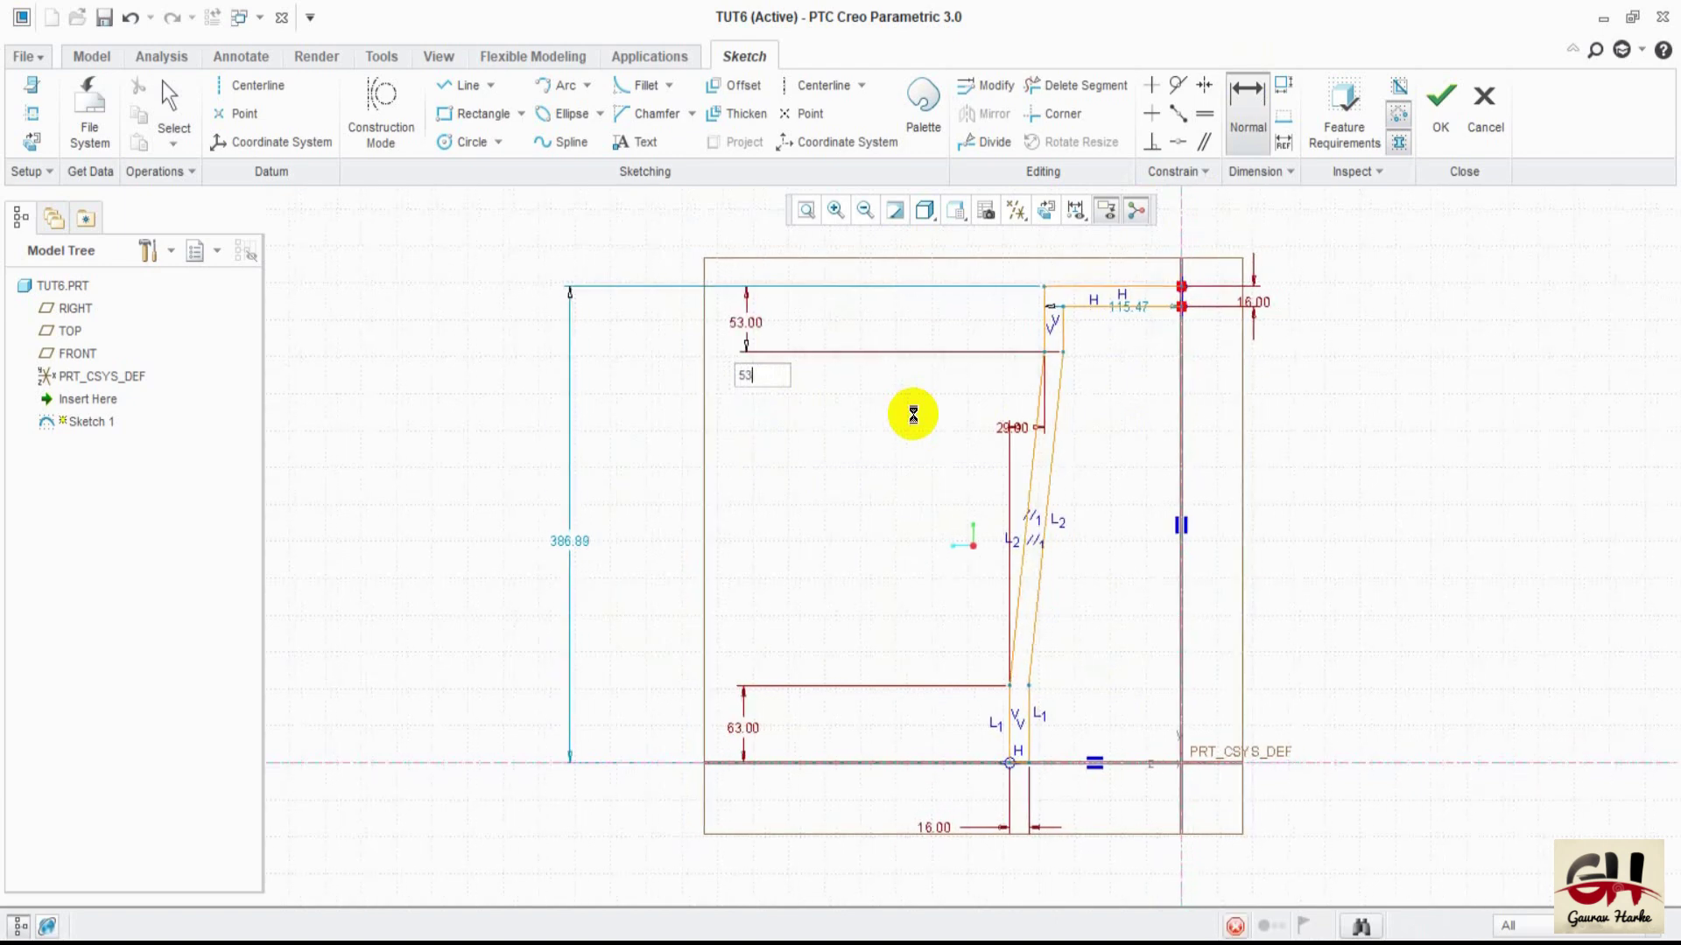
double_click(560, 540)
type("163")
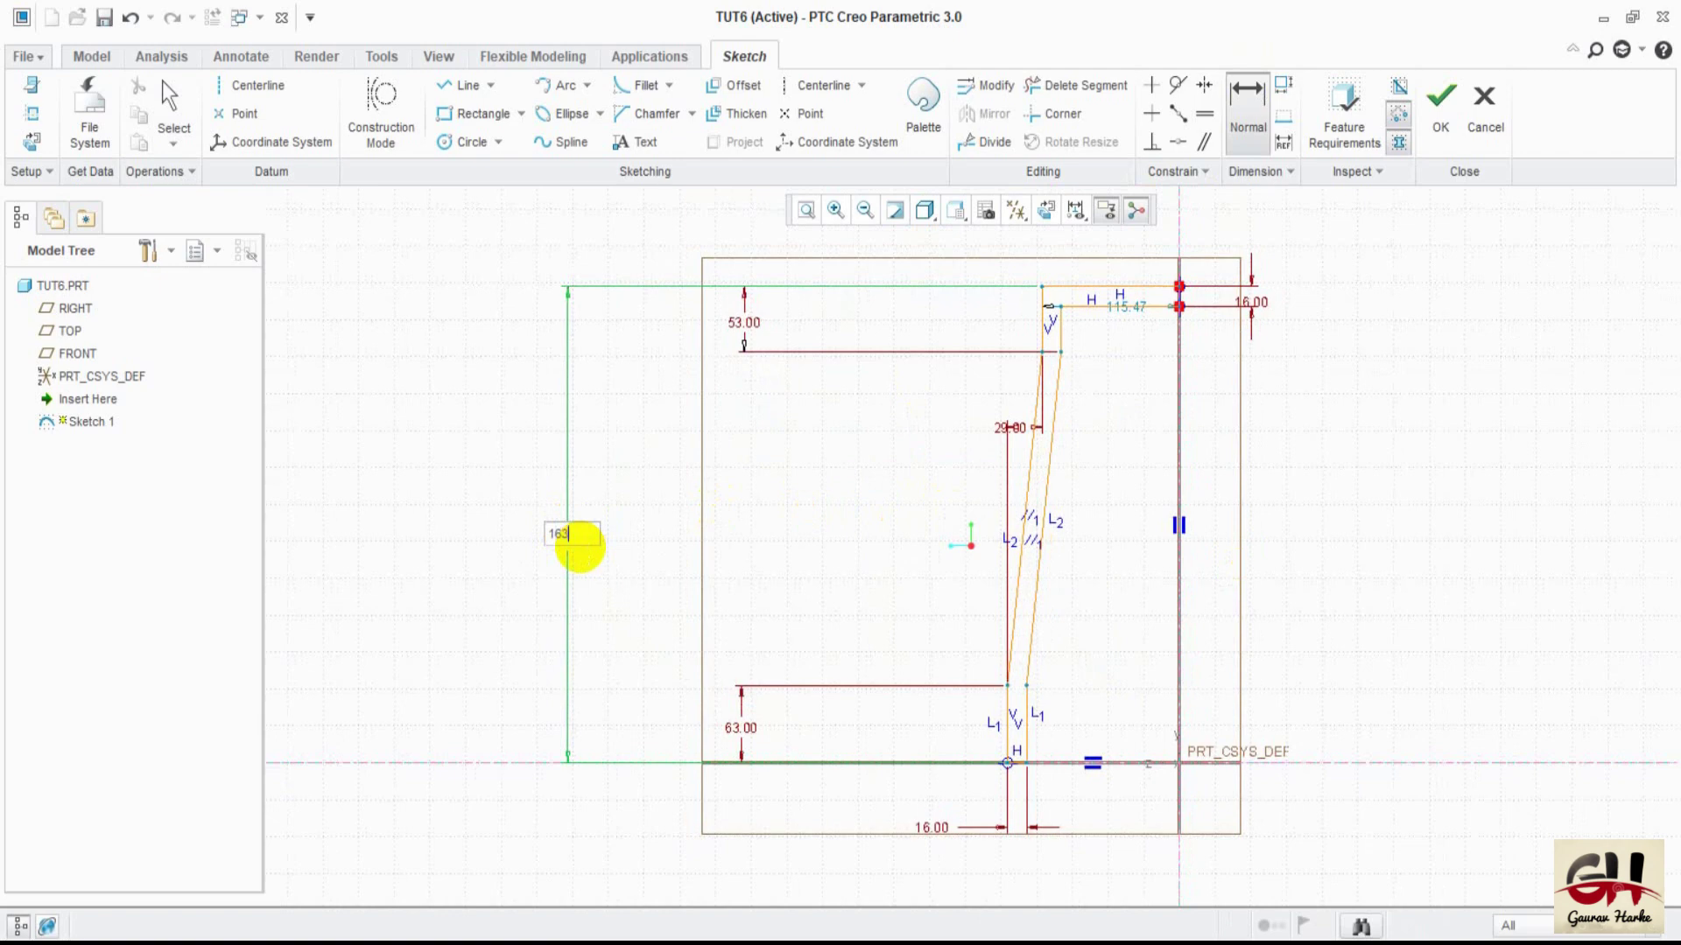
key("Return")
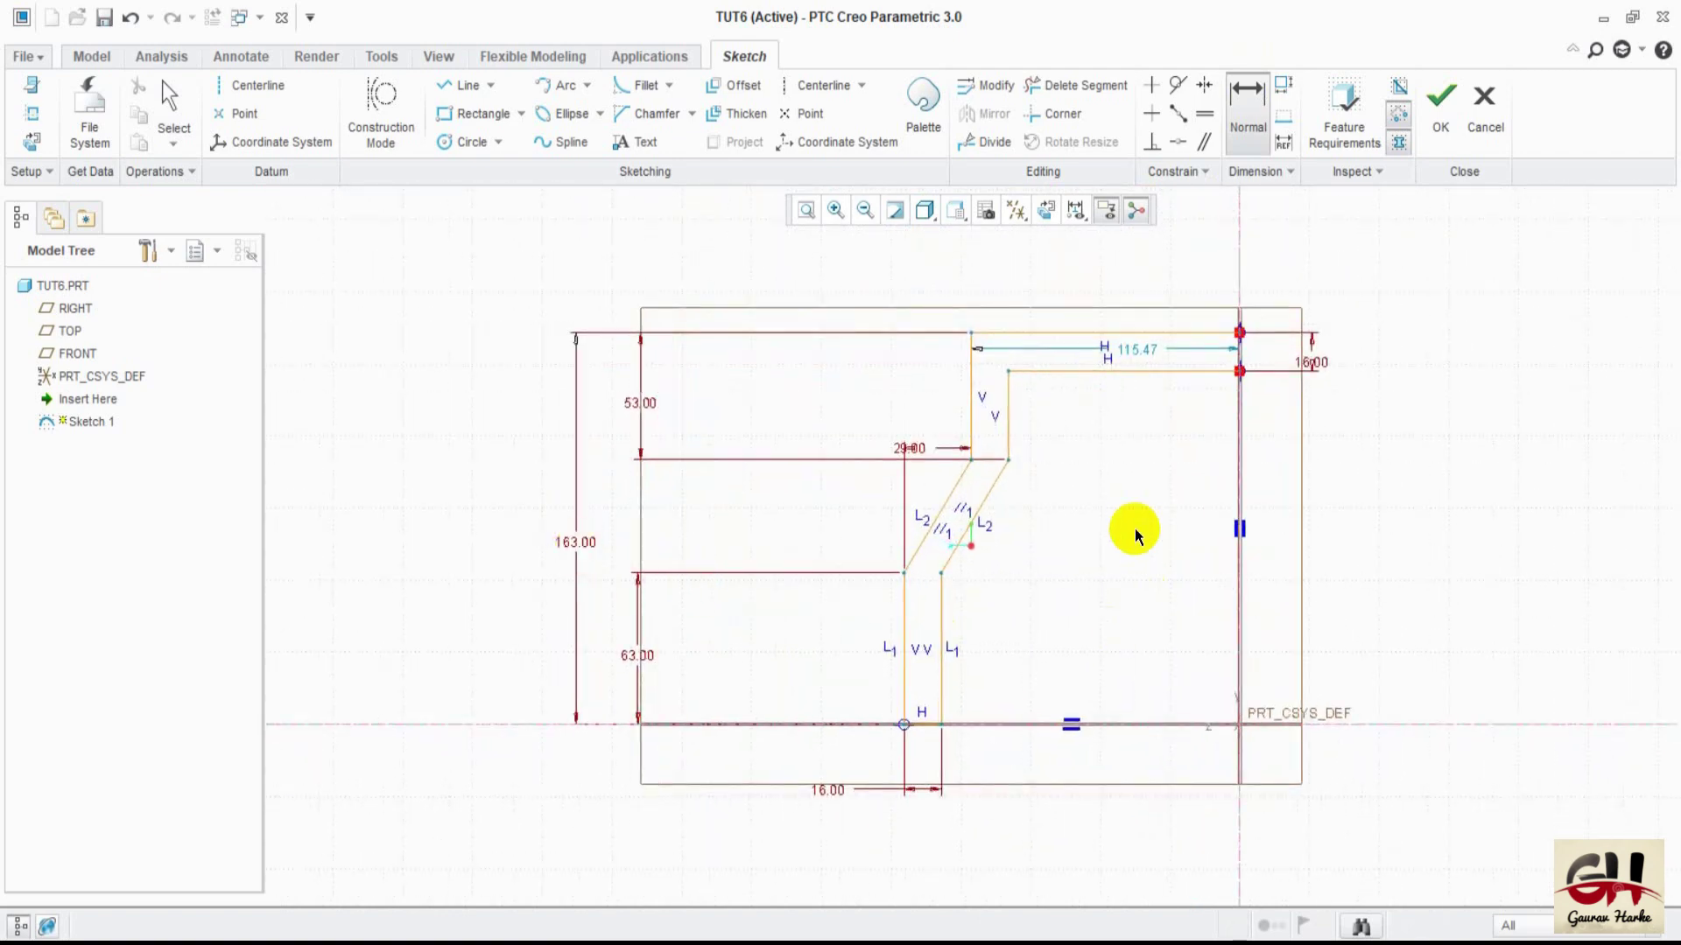
- Set the top width to 32 (64/2) and move the dimensions clear of the profile
left_click(1136, 344)
left_click_drag(1135, 344, 1127, 277)
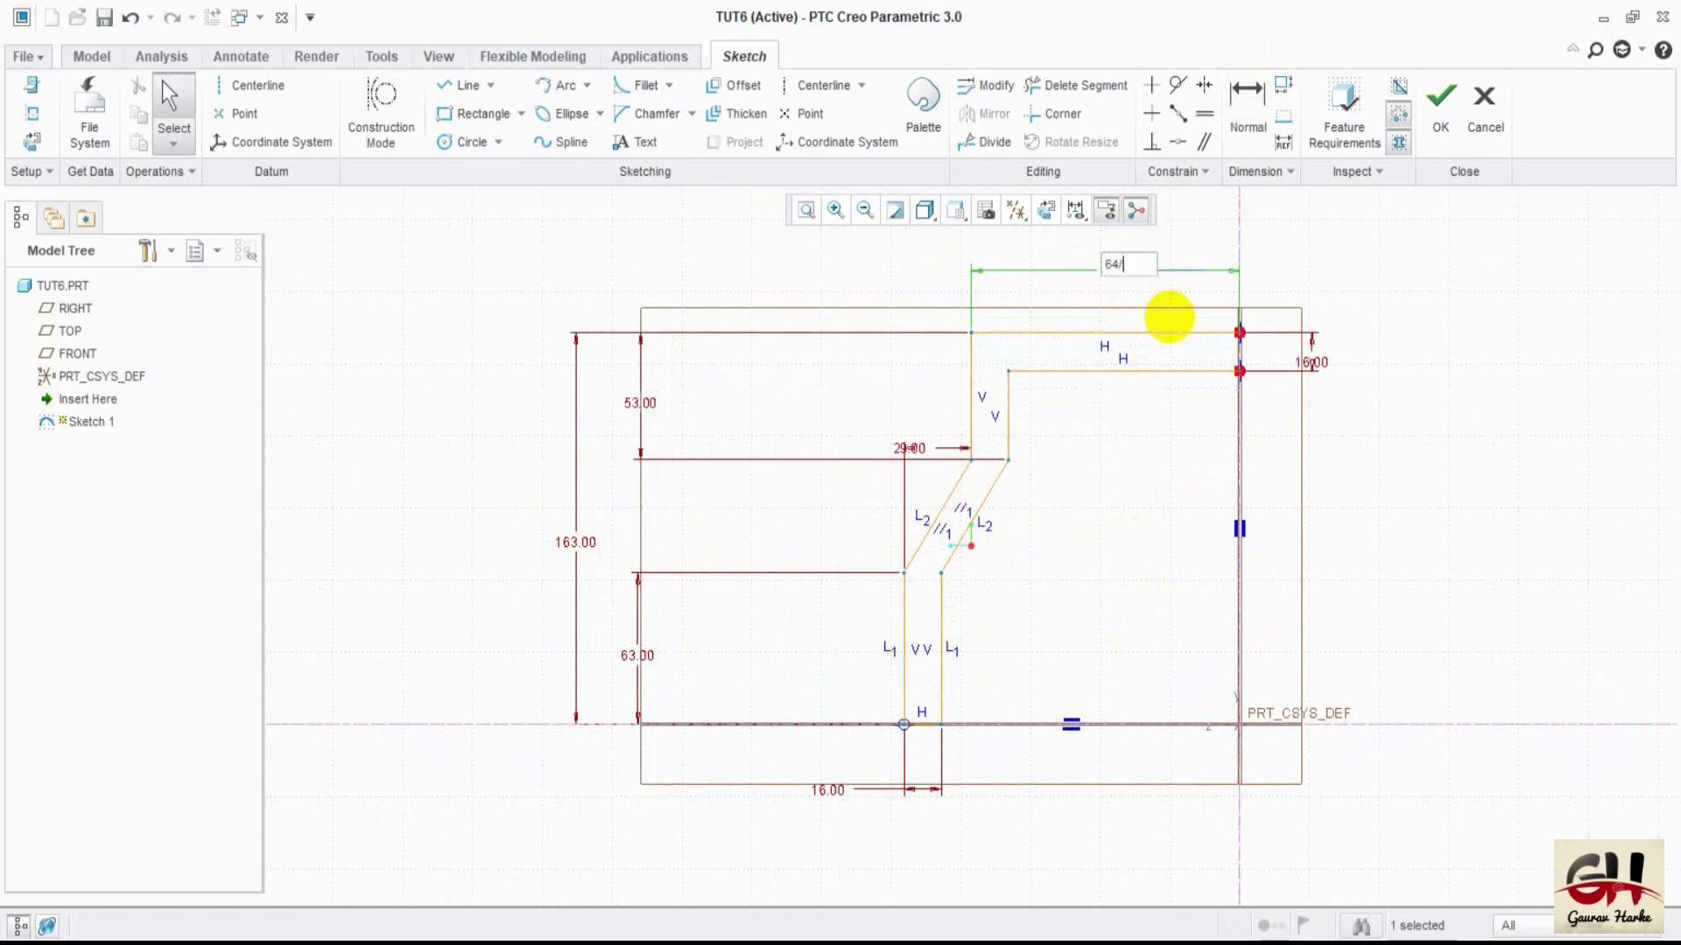
type("2")
key("Return")
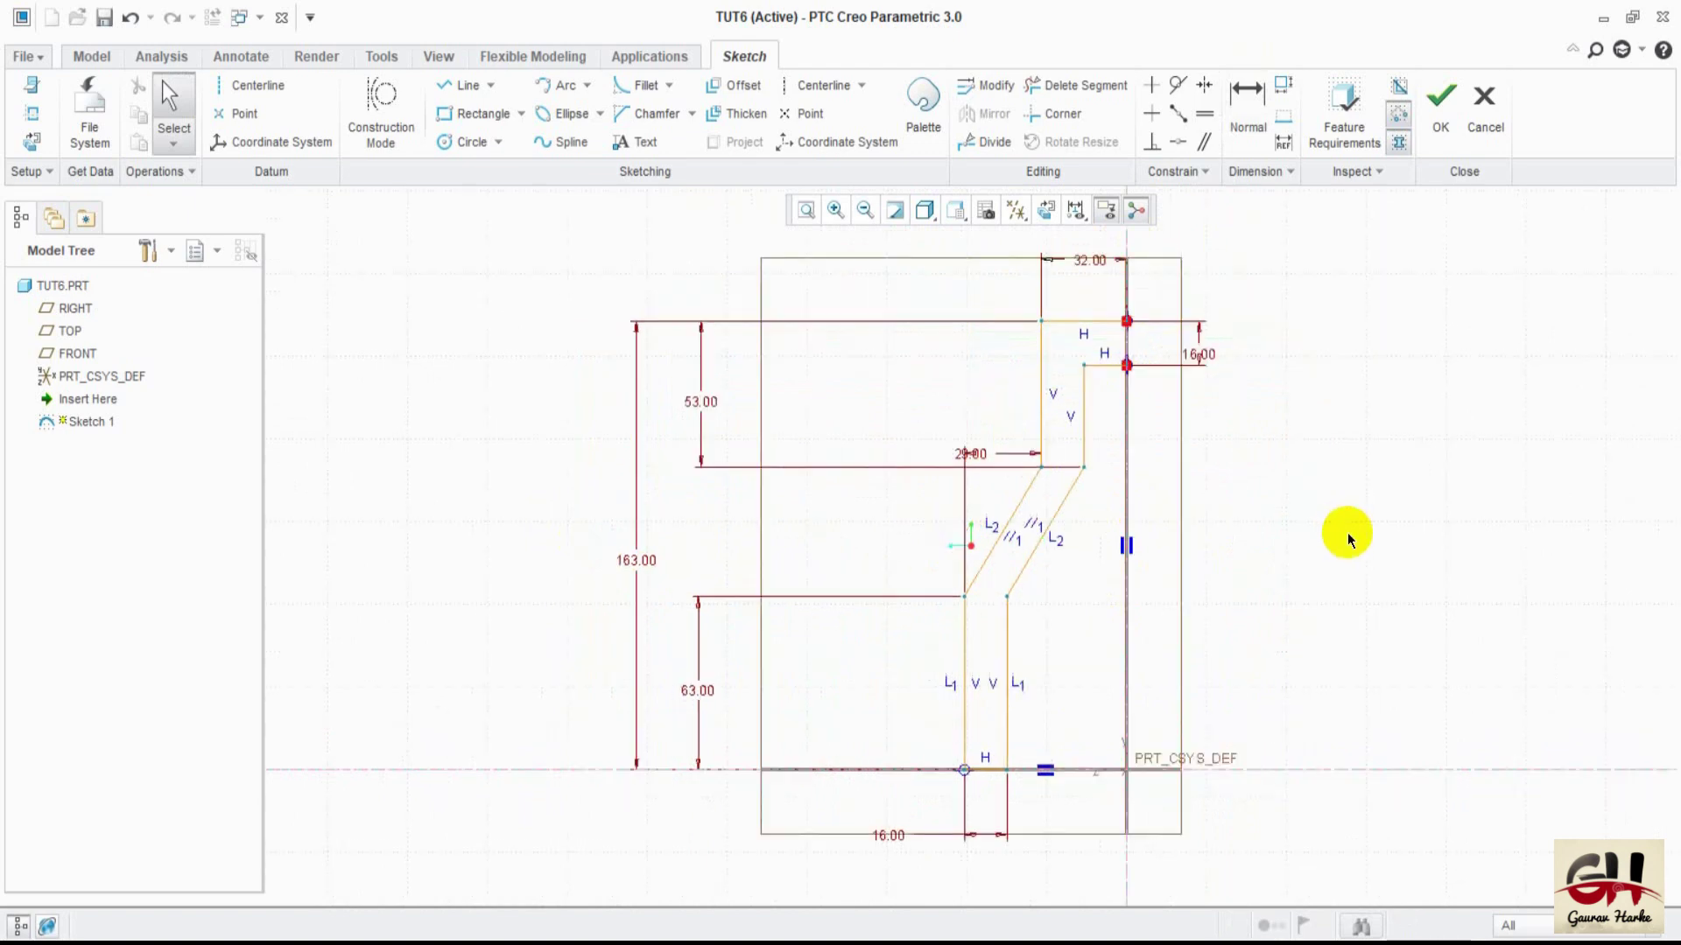
mouse_move(1345, 505)
middle_mouse_down("shift")
mouse_move(1277, 451)
mouse_move(1247, 473)
middle_mouse_up("shift")
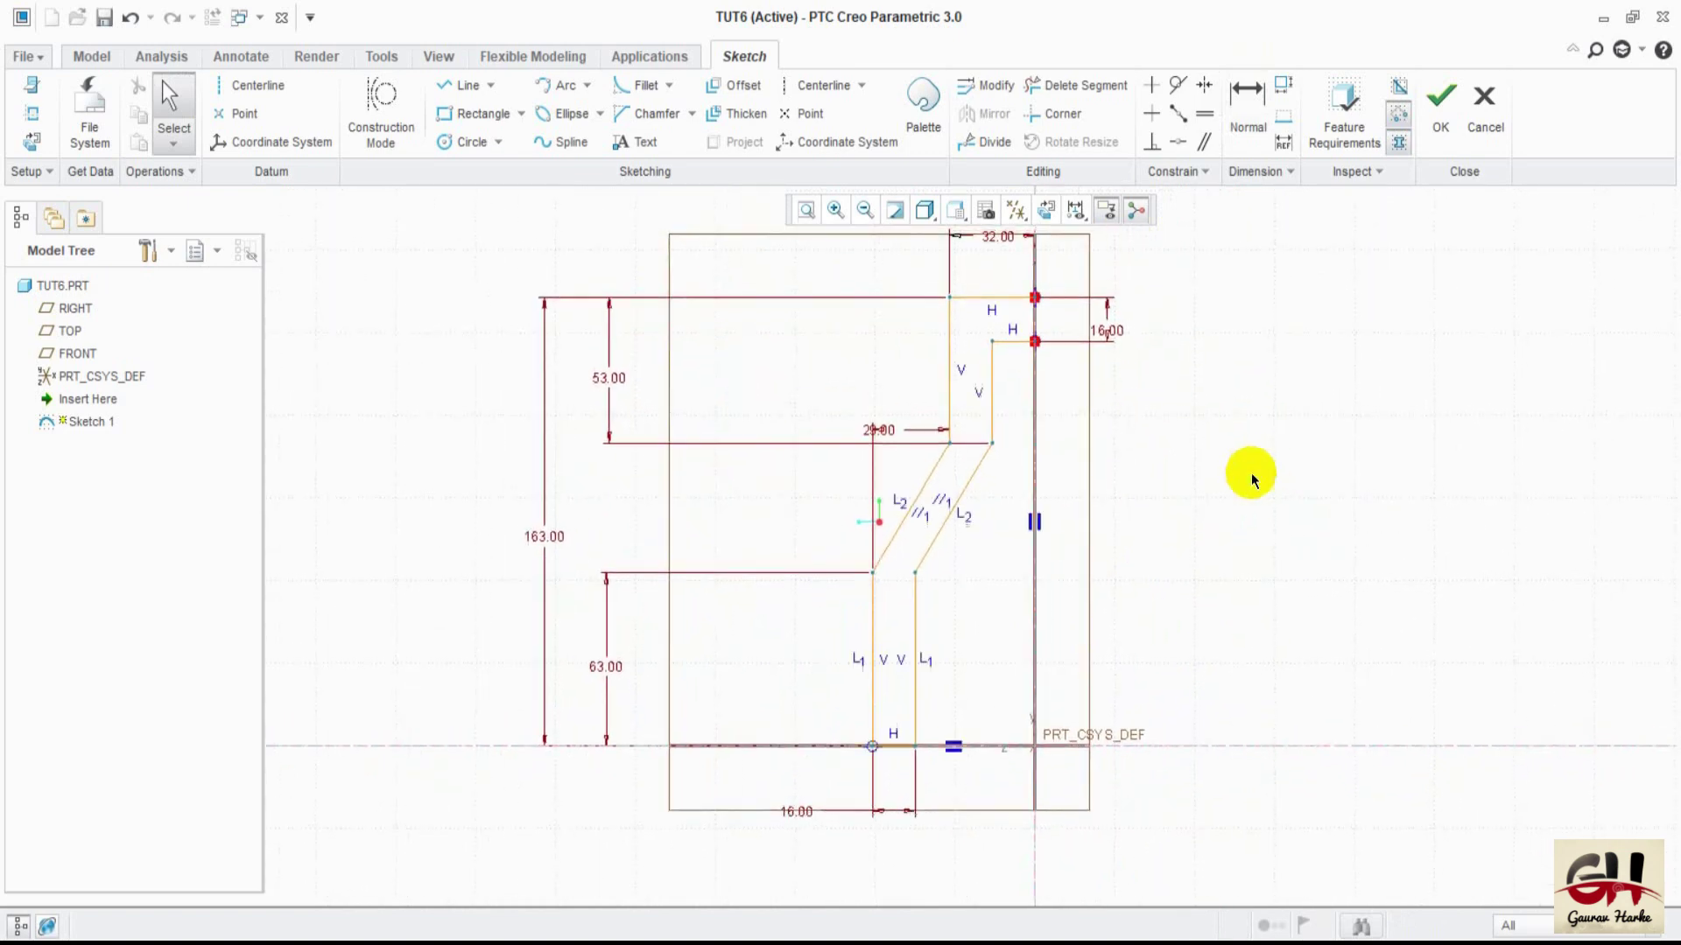
left_click_drag(892, 435, 902, 399)
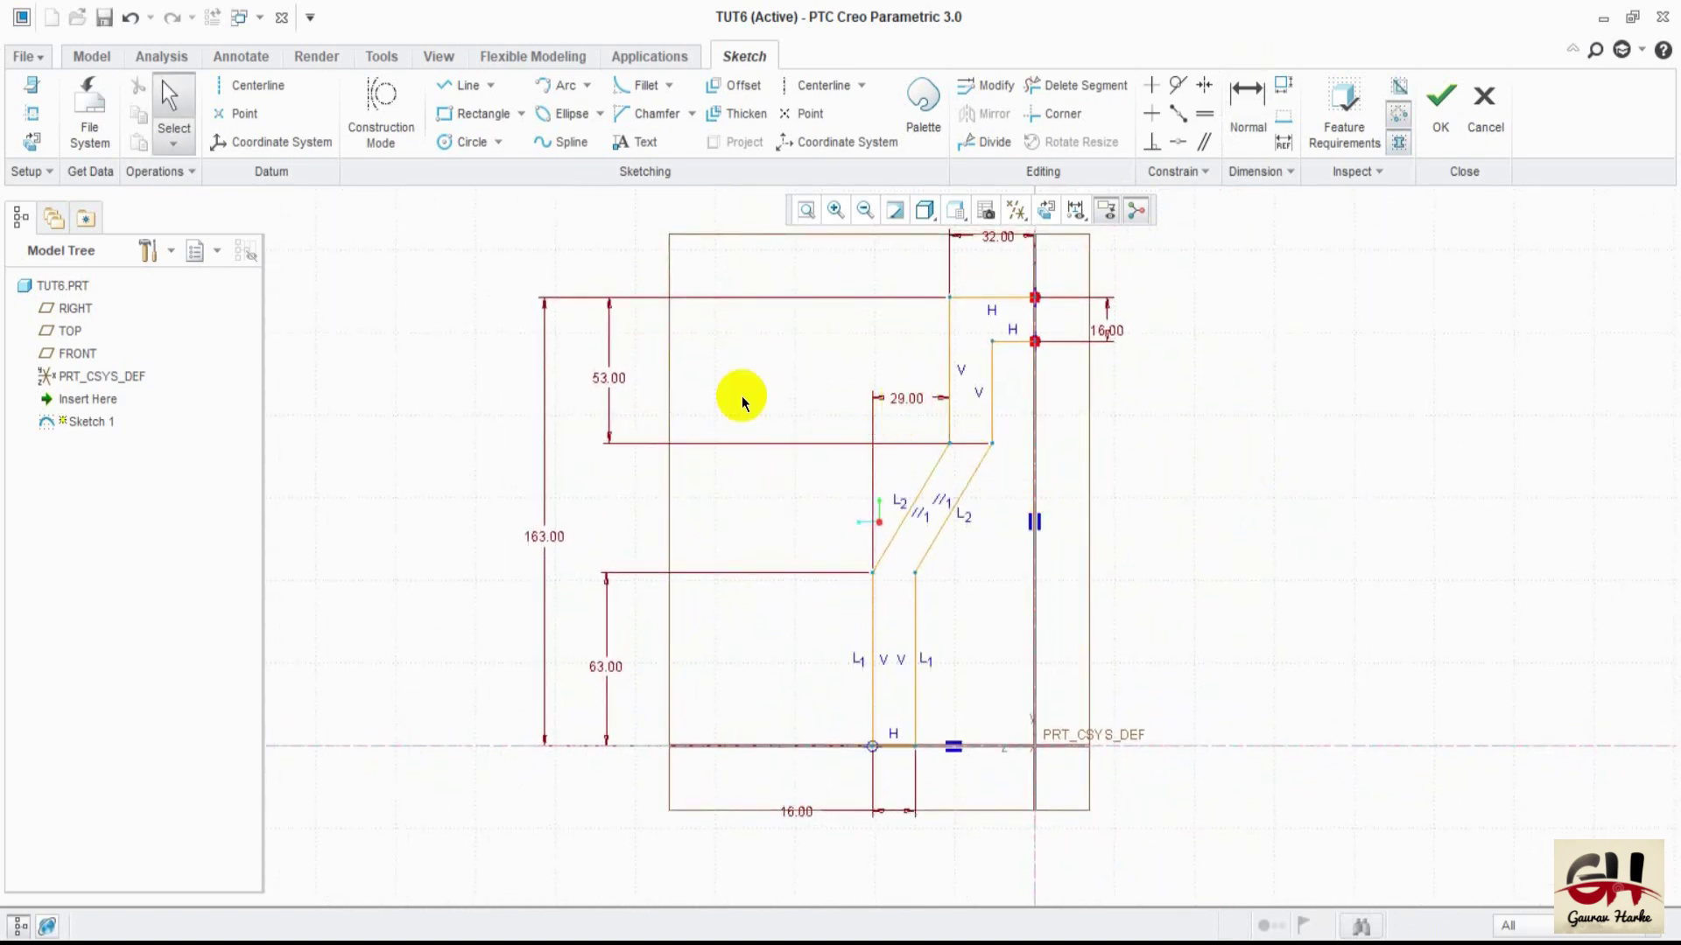
- Finish Sketch 1 and orbit its wireframe to inspect it in 3D
left_click(1443, 118)
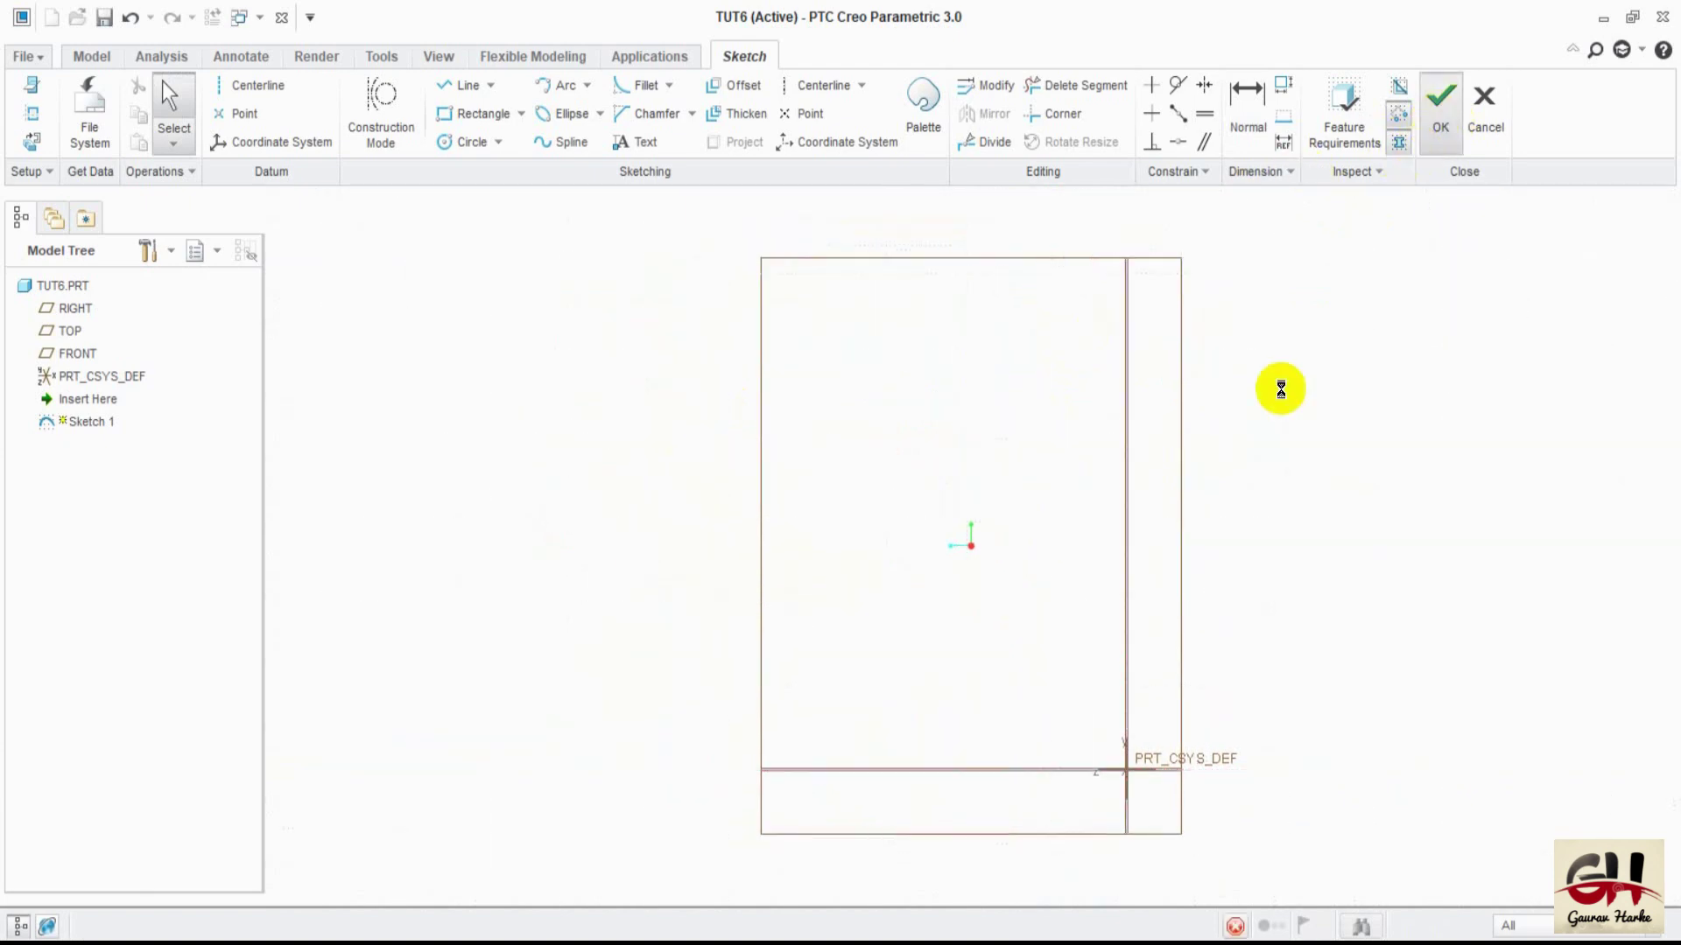
left_click(1324, 402)
middle_click_drag(1247, 371, 1266, 408)
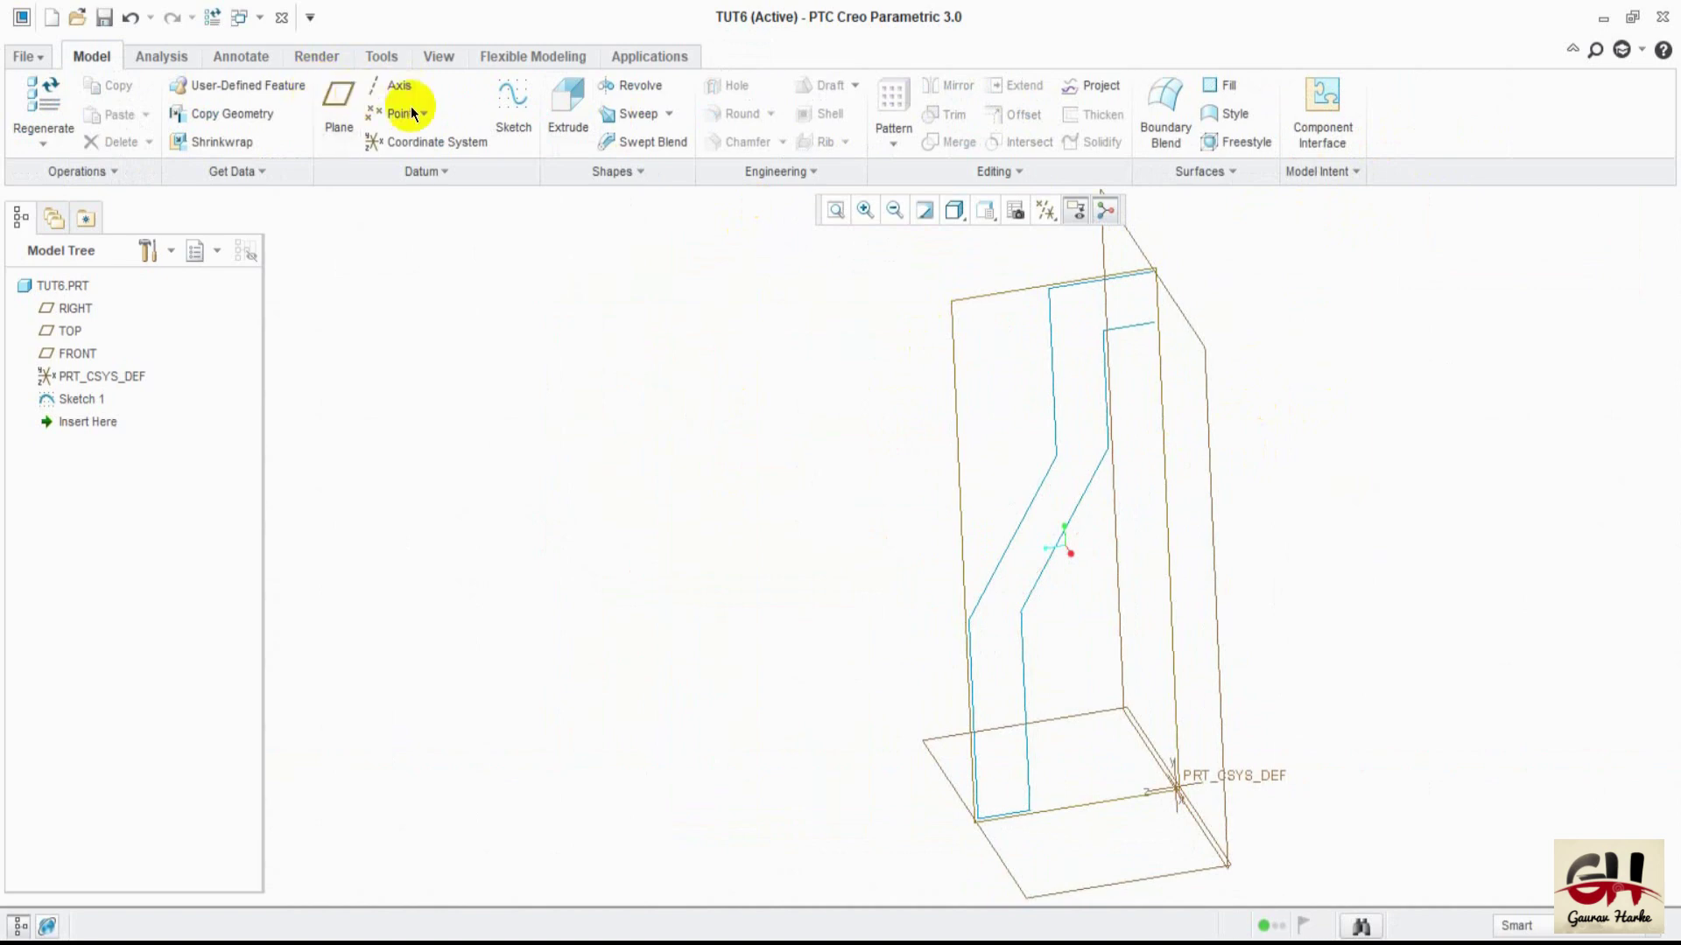
mouse_move(1008, 522)
middle_mouse_down()
mouse_move(952, 448)
mouse_move(949, 491)
mouse_move(1000, 514)
middle_mouse_up()
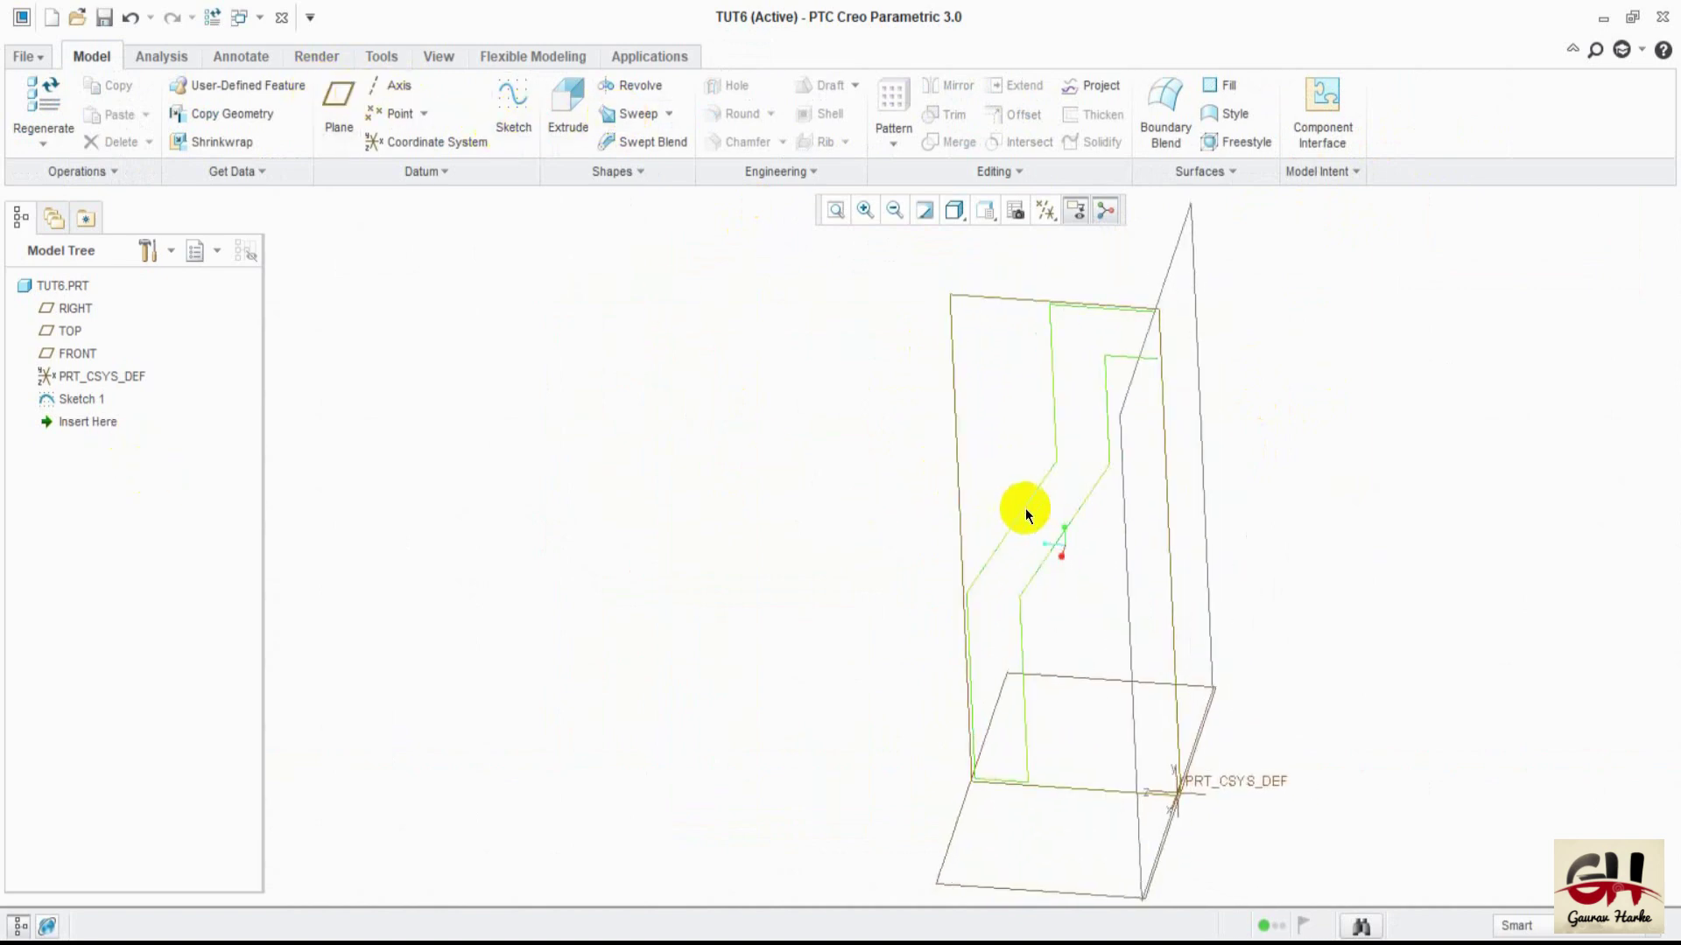
left_click(79, 399)
- Mirror the Sketch 1 half profile about the vertical centreline into a symmetric 64-wide fork
right_click(79, 399)
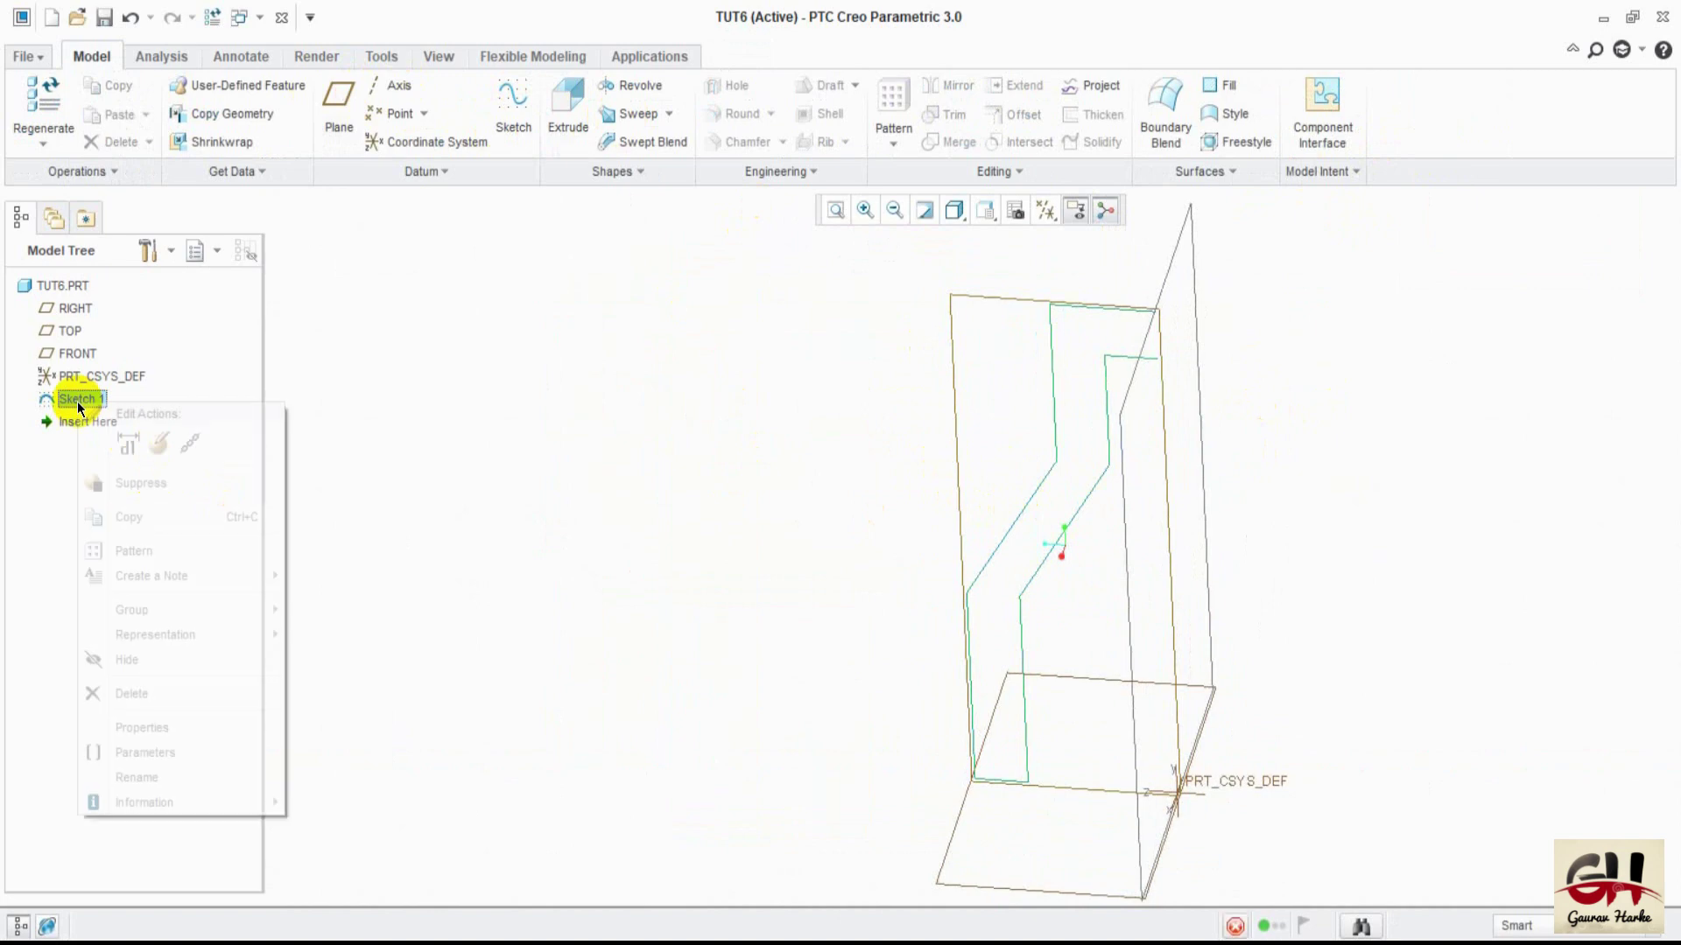
left_click(159, 446)
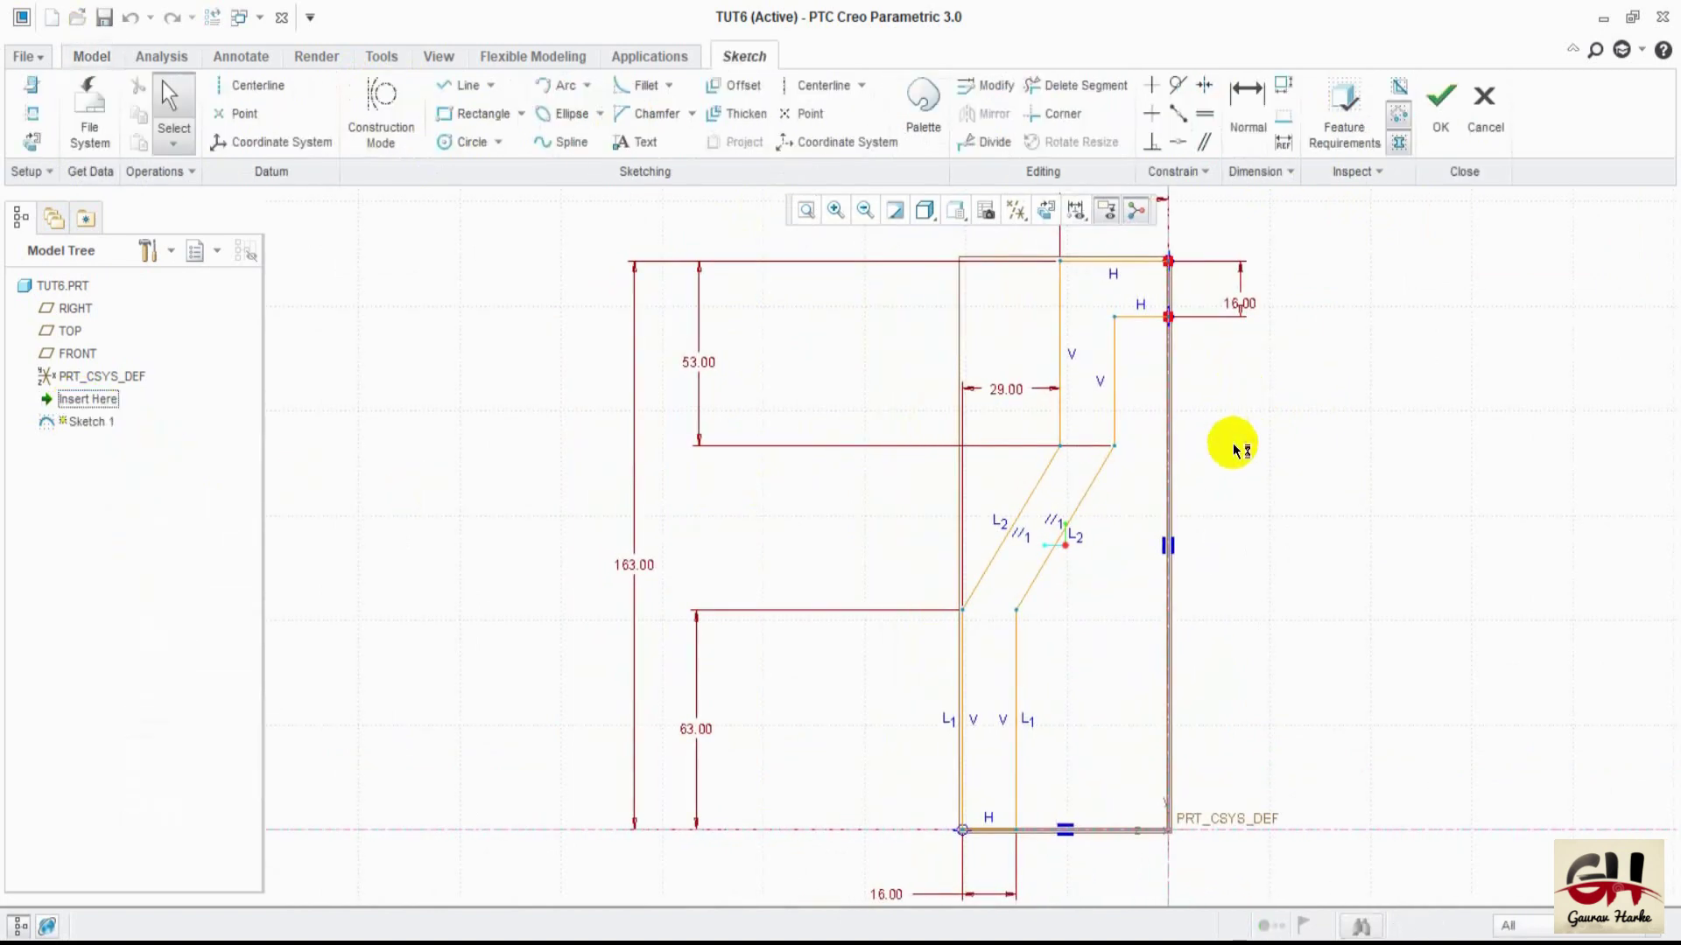
scroll(1243, 446, "down", 2)
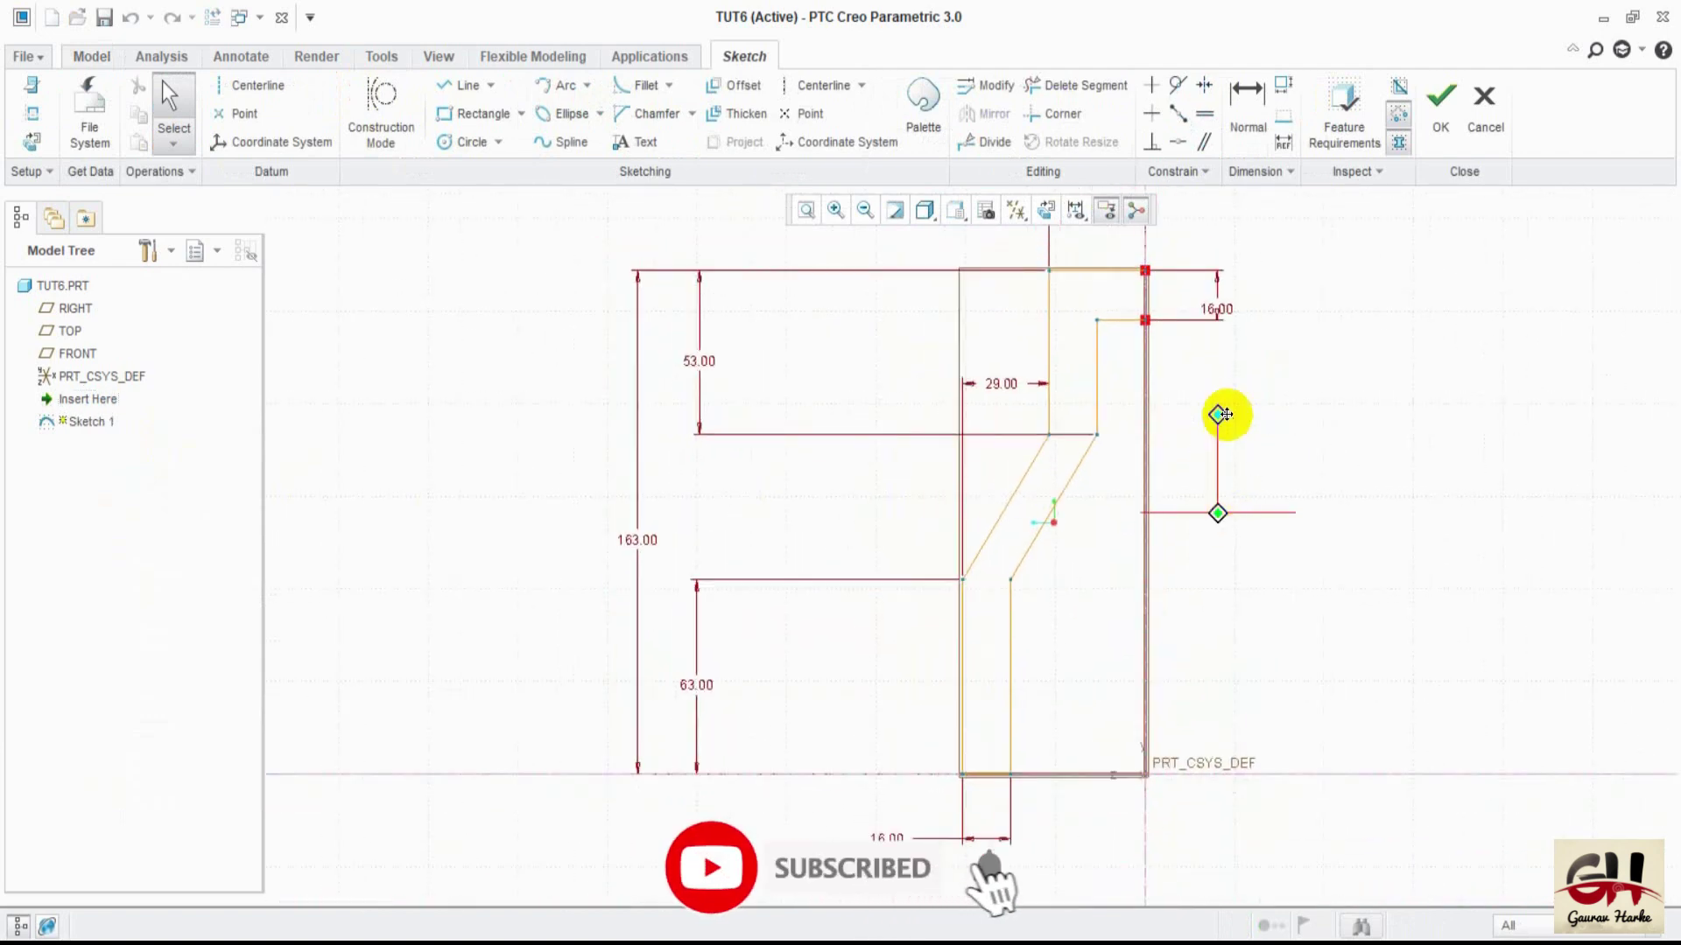
mouse_move(796, 277)
left_mouse_down()
mouse_move(1030, 839)
mouse_move(1063, 840)
left_mouse_up()
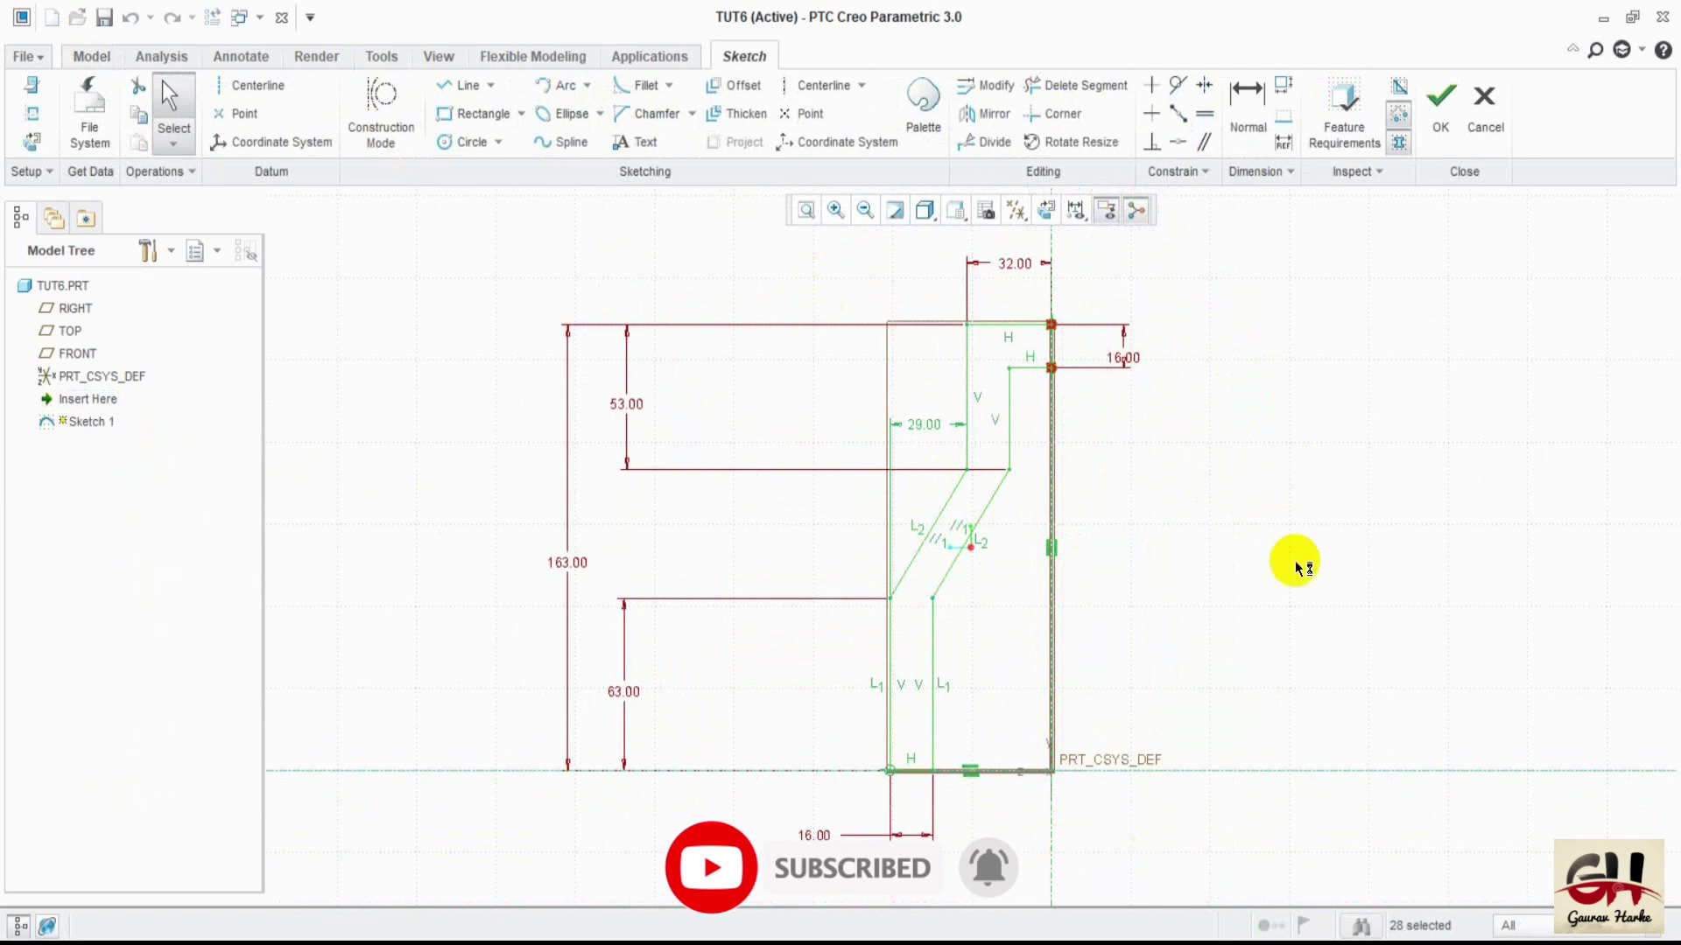
left_click(994, 114)
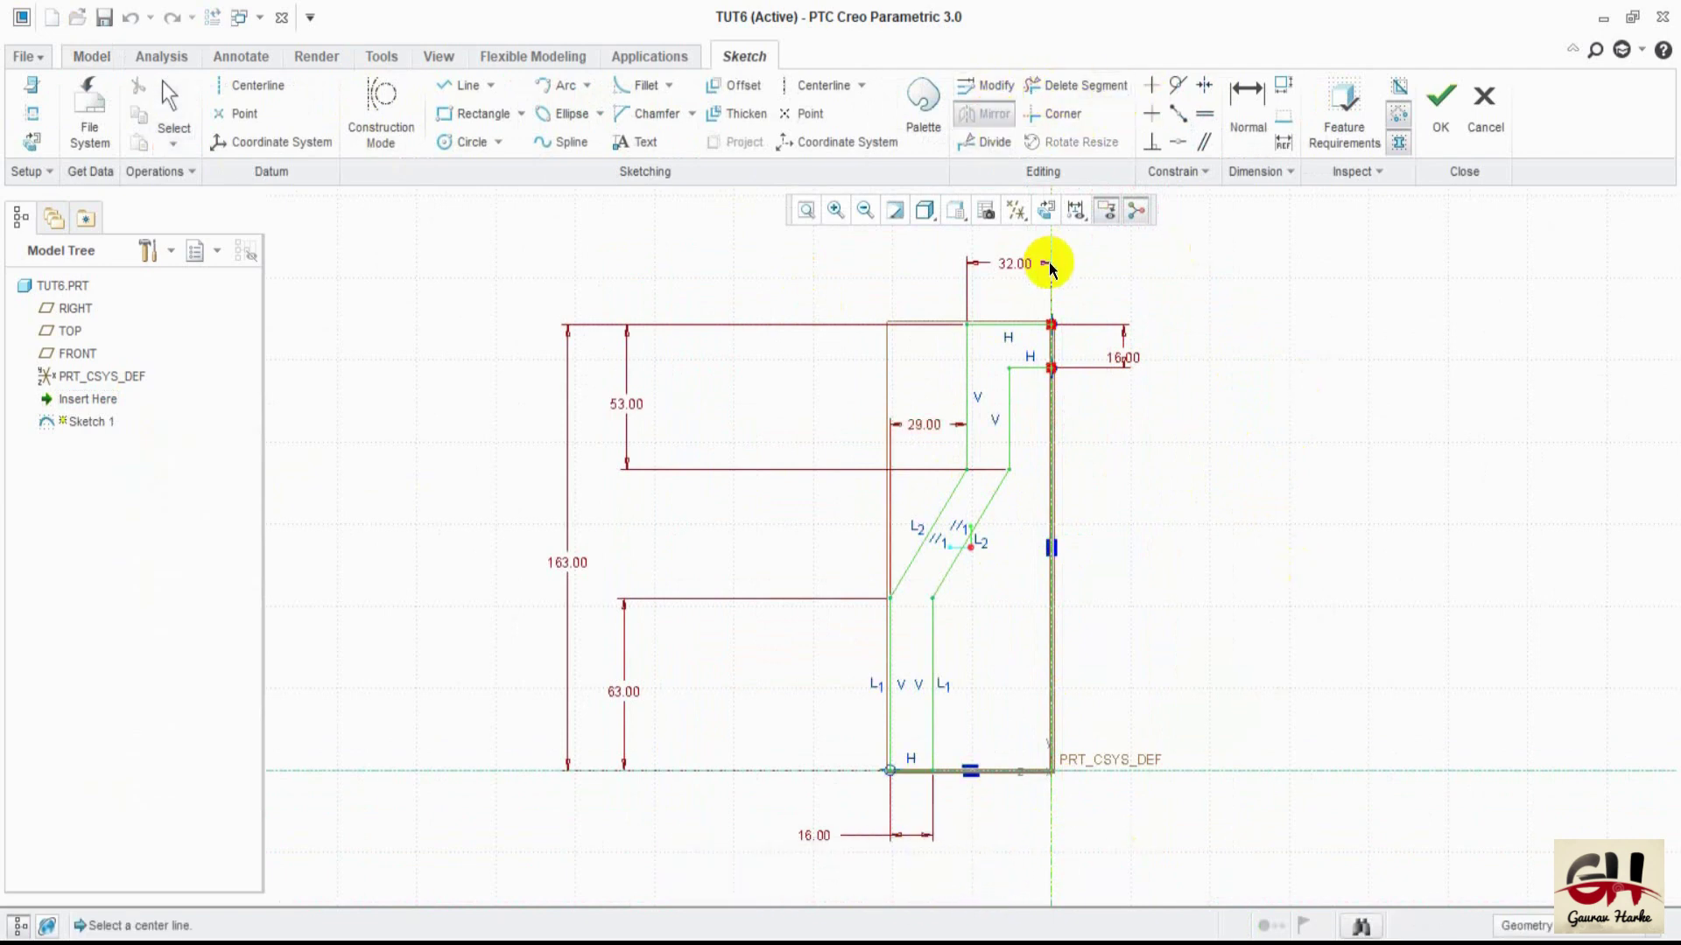
left_click(1052, 263)
left_click(1396, 405)
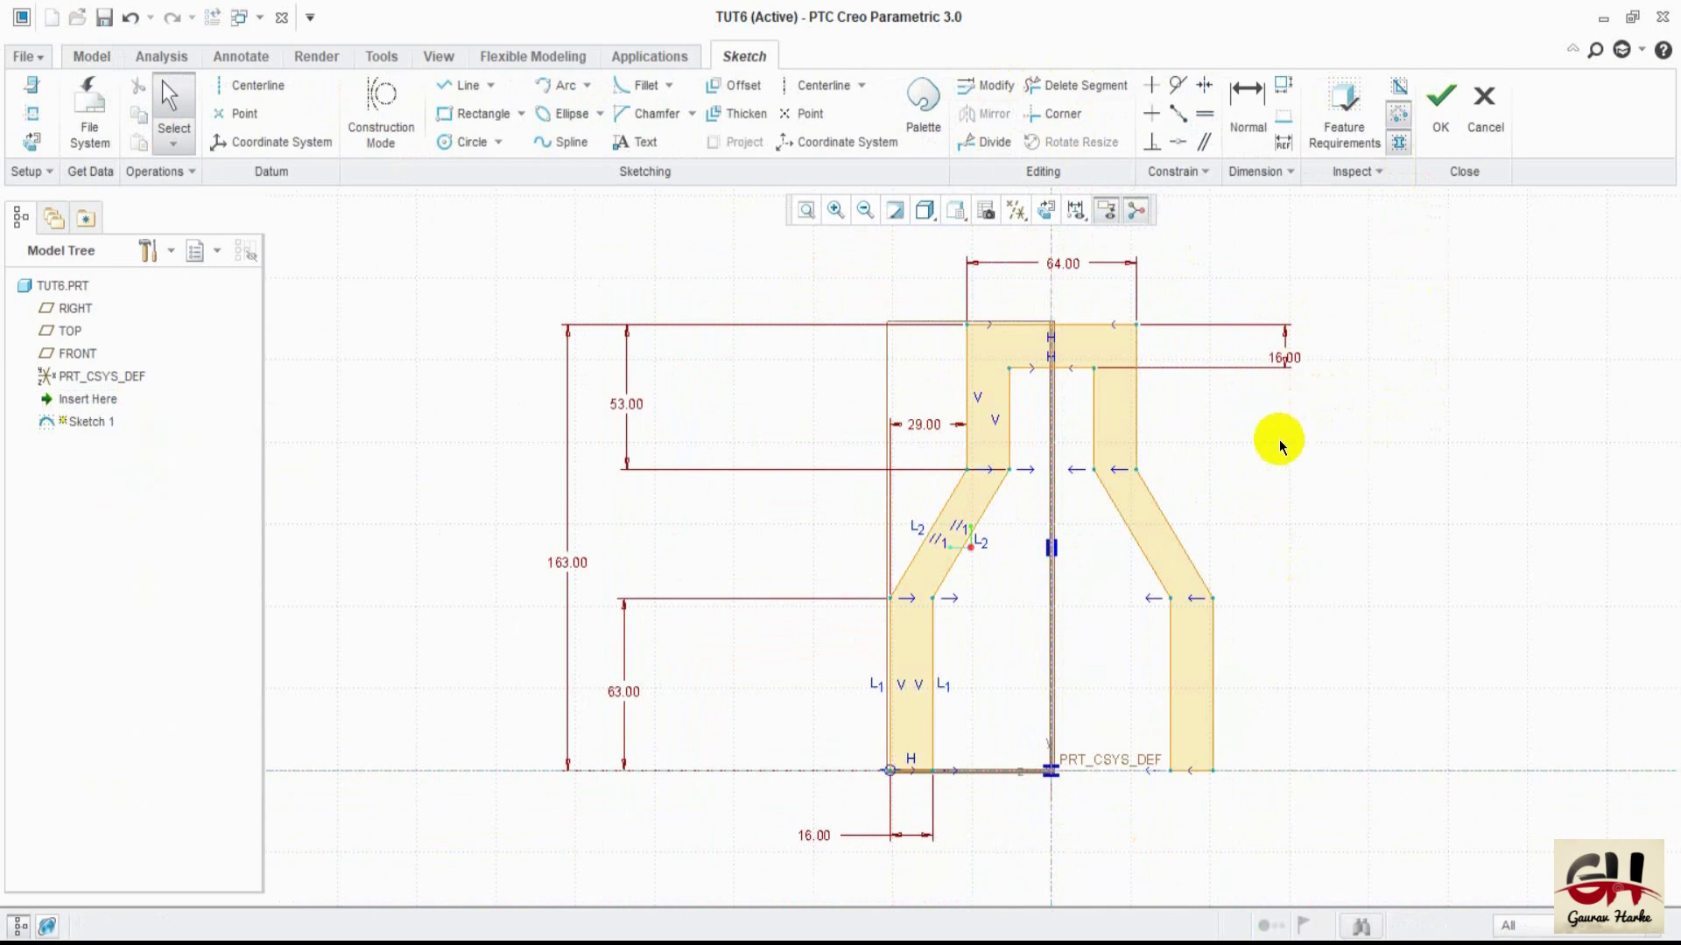
middle_click_drag(1294, 345, 1287, 449, "ctrl")
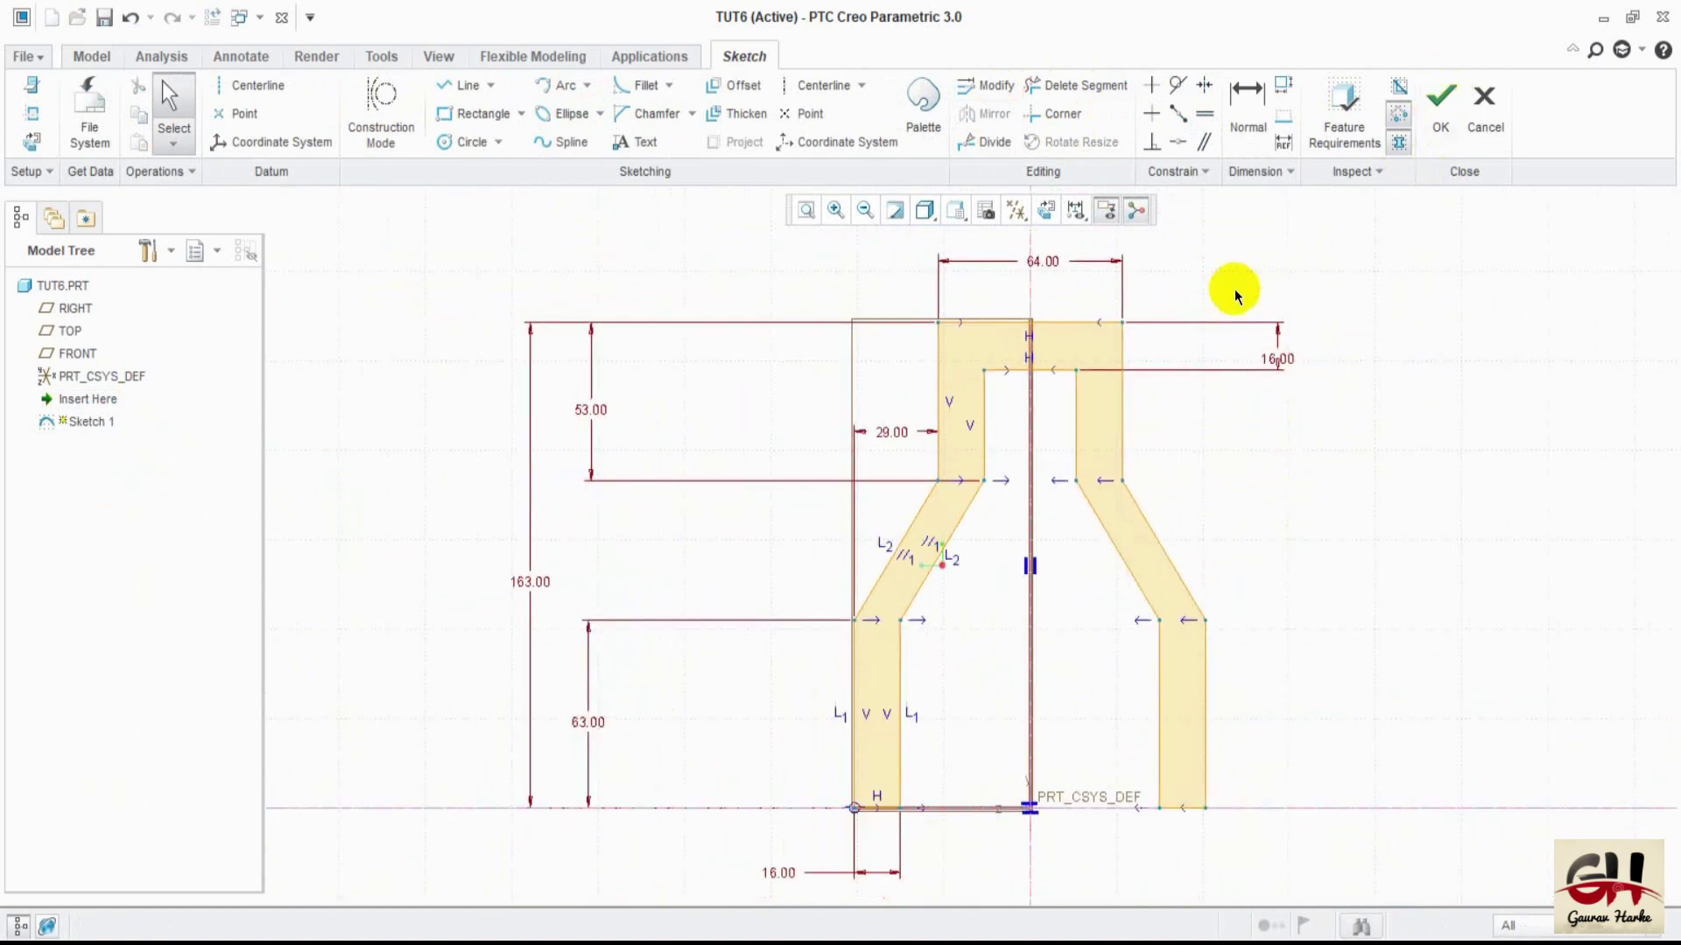
mouse_move(1121, 390)
middle_mouse_down("ctrl")
mouse_move(1103, 593)
mouse_move(1132, 301)
mouse_move(1167, 248)
middle_mouse_up("ctrl")
left_click(1436, 131)
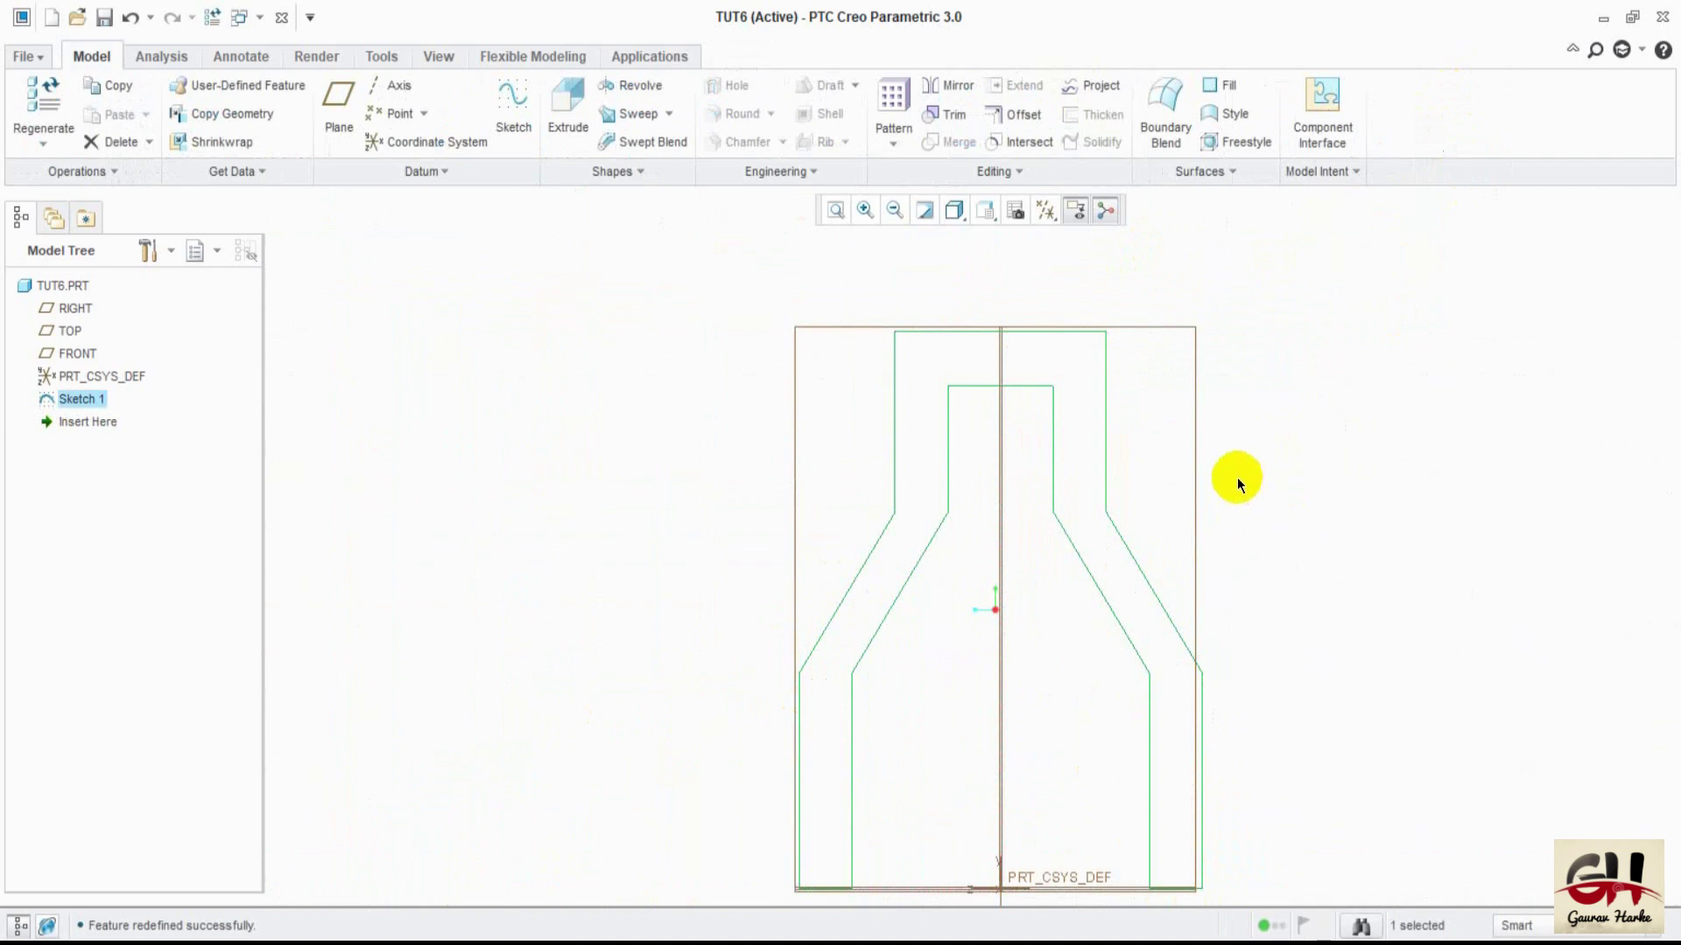
- Switch to the standard 3D orientation and start an extrusion of Sketch 1
left_click(1082, 211)
left_click(1013, 254)
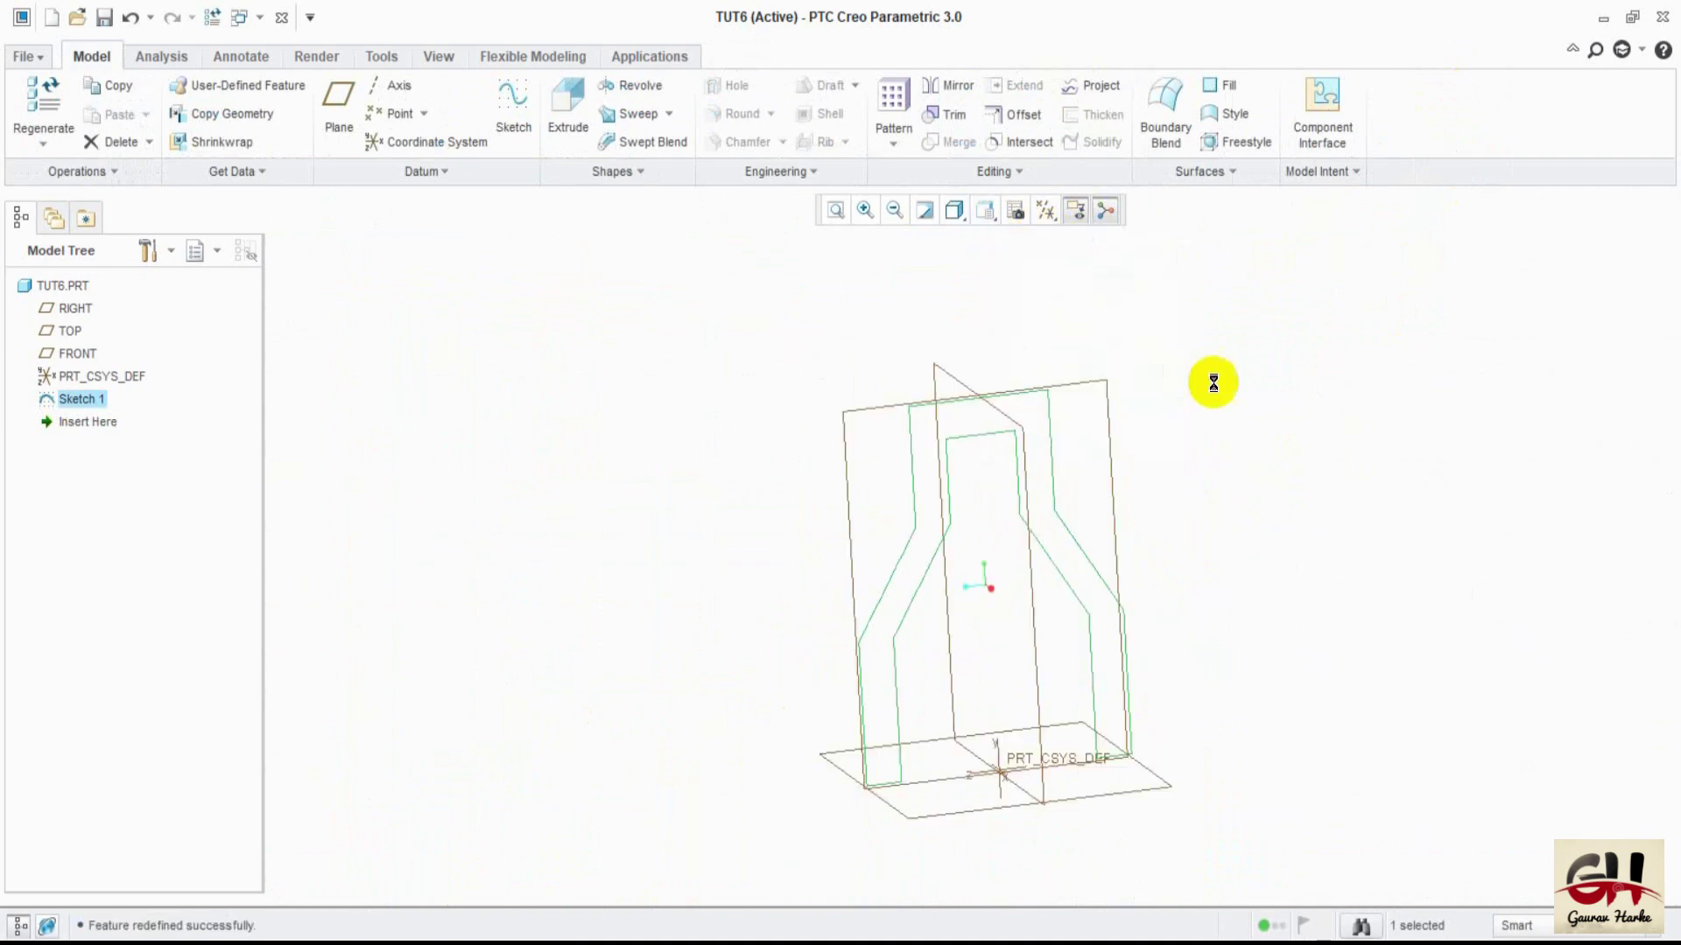
left_click(1235, 514)
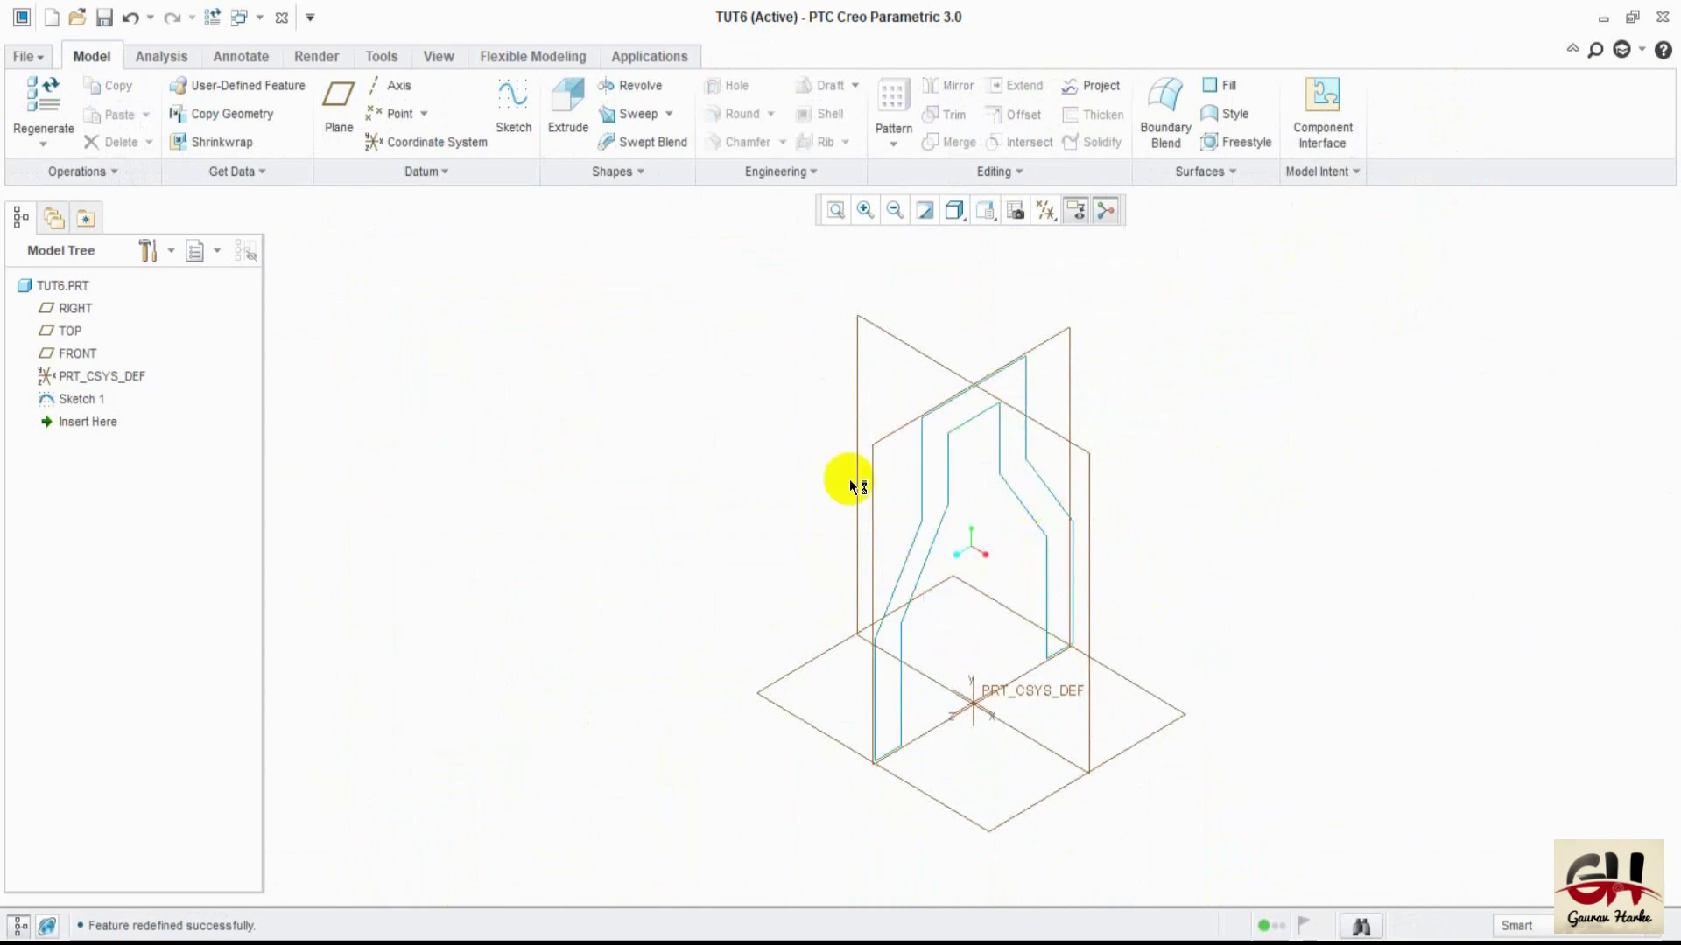
left_click(560, 109)
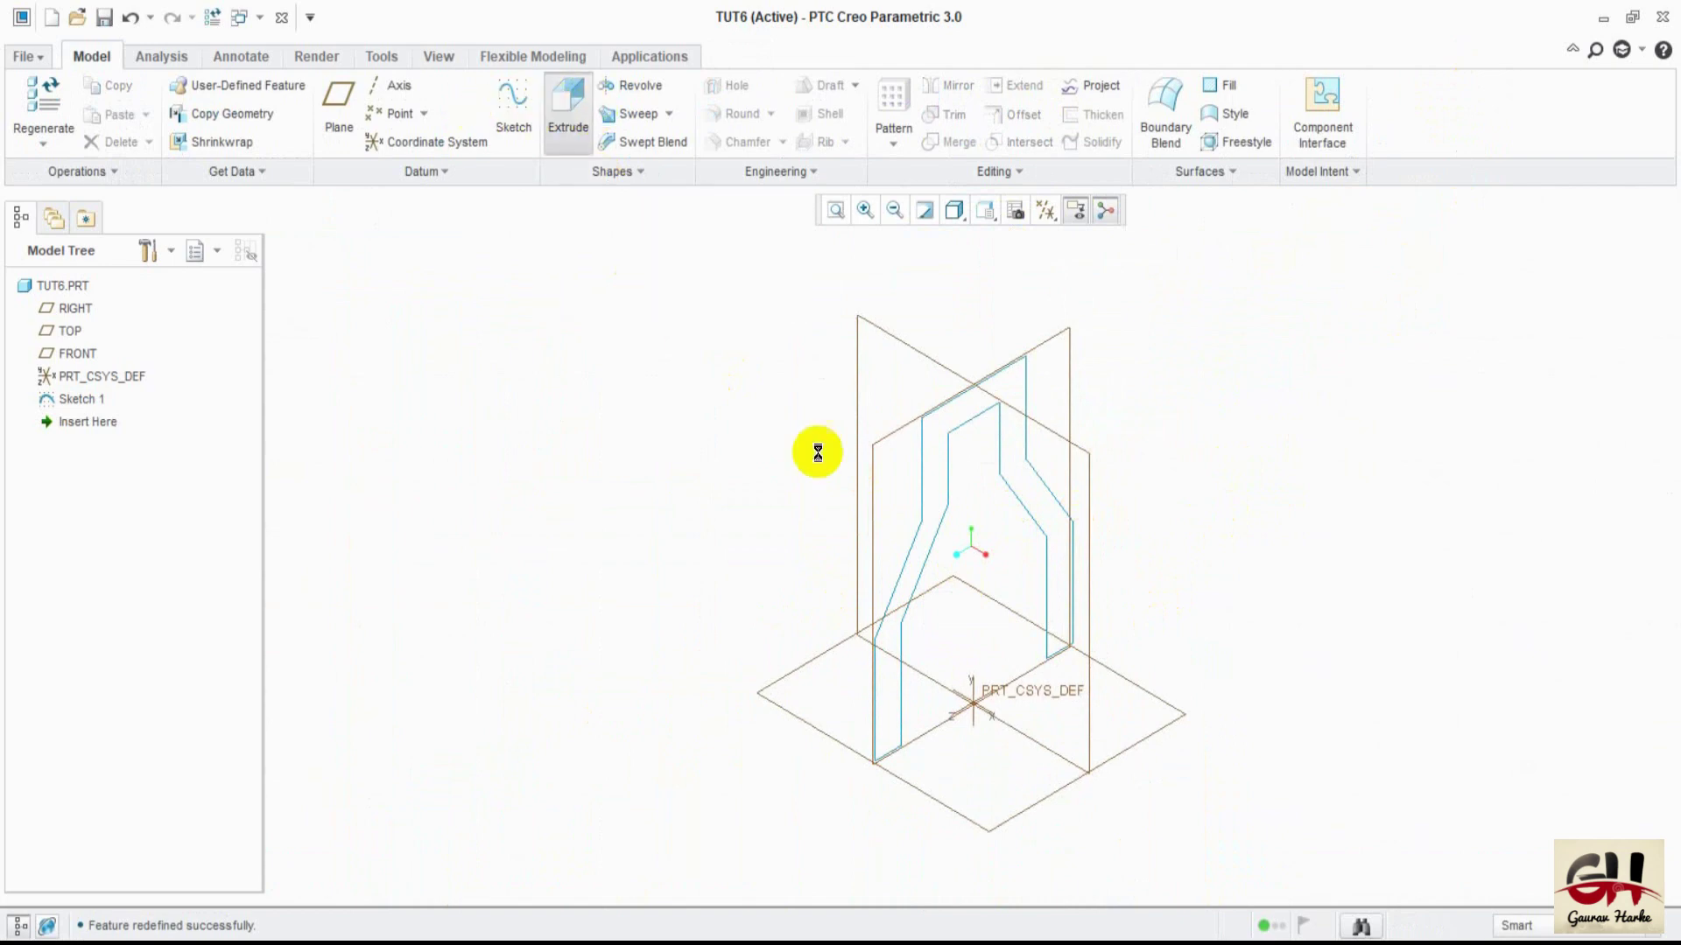
left_click(948, 456)
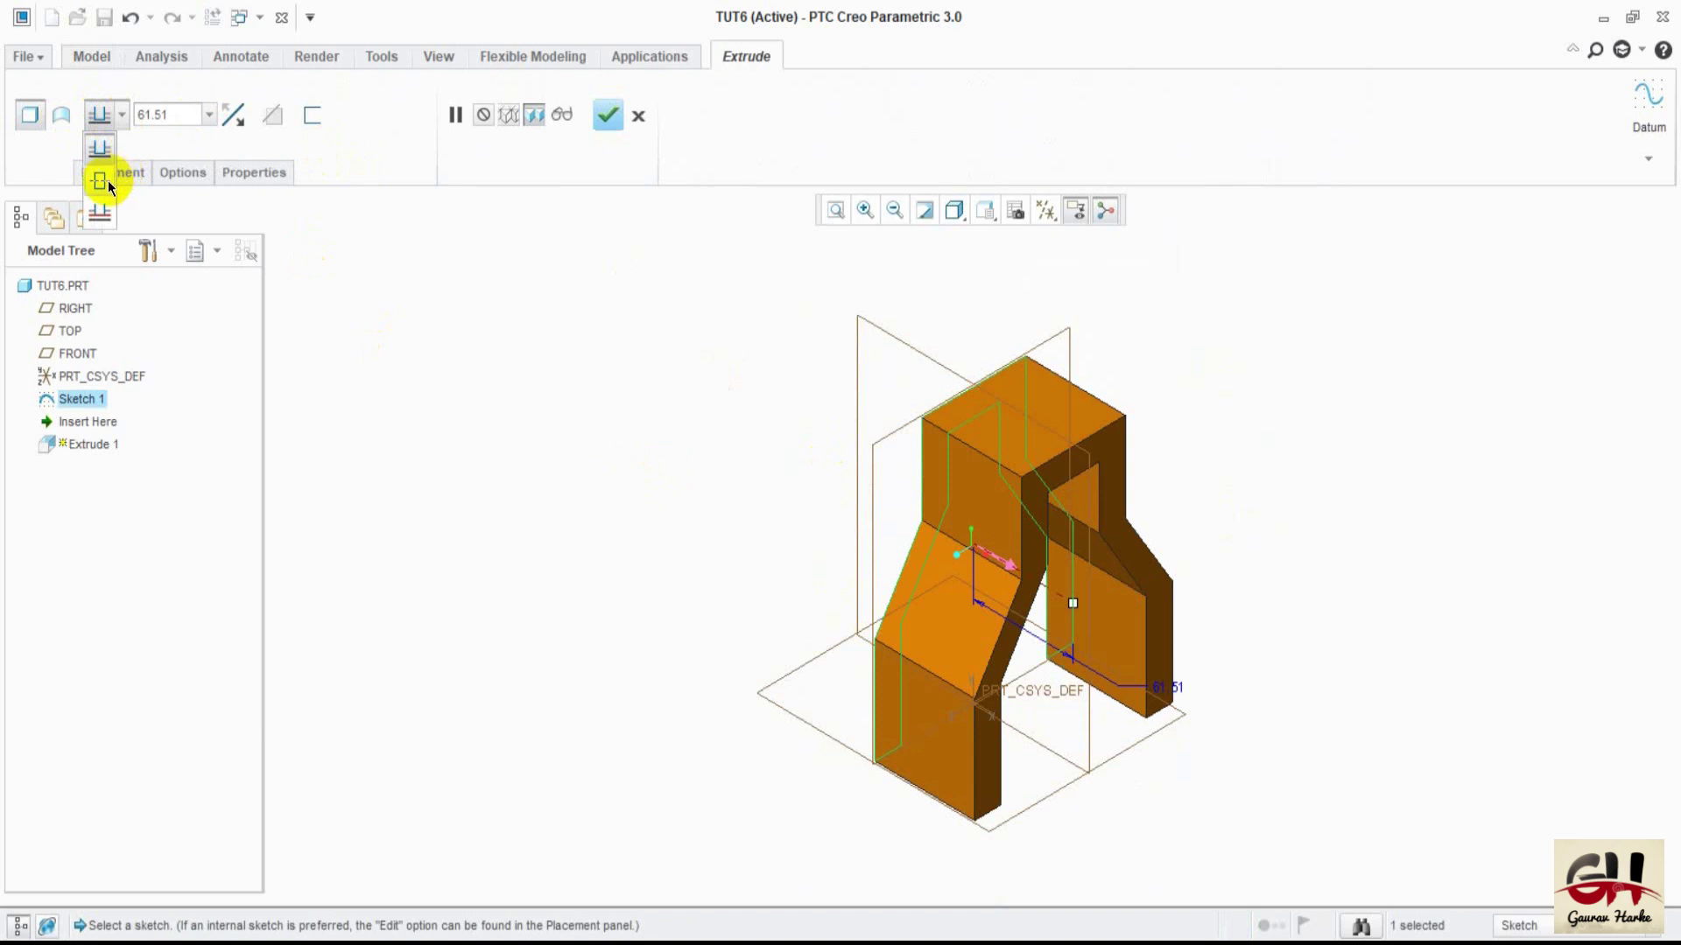
- Extrude Sketch 1 symmetrically to a depth of 50 as Extrude 1
left_click(99, 181)
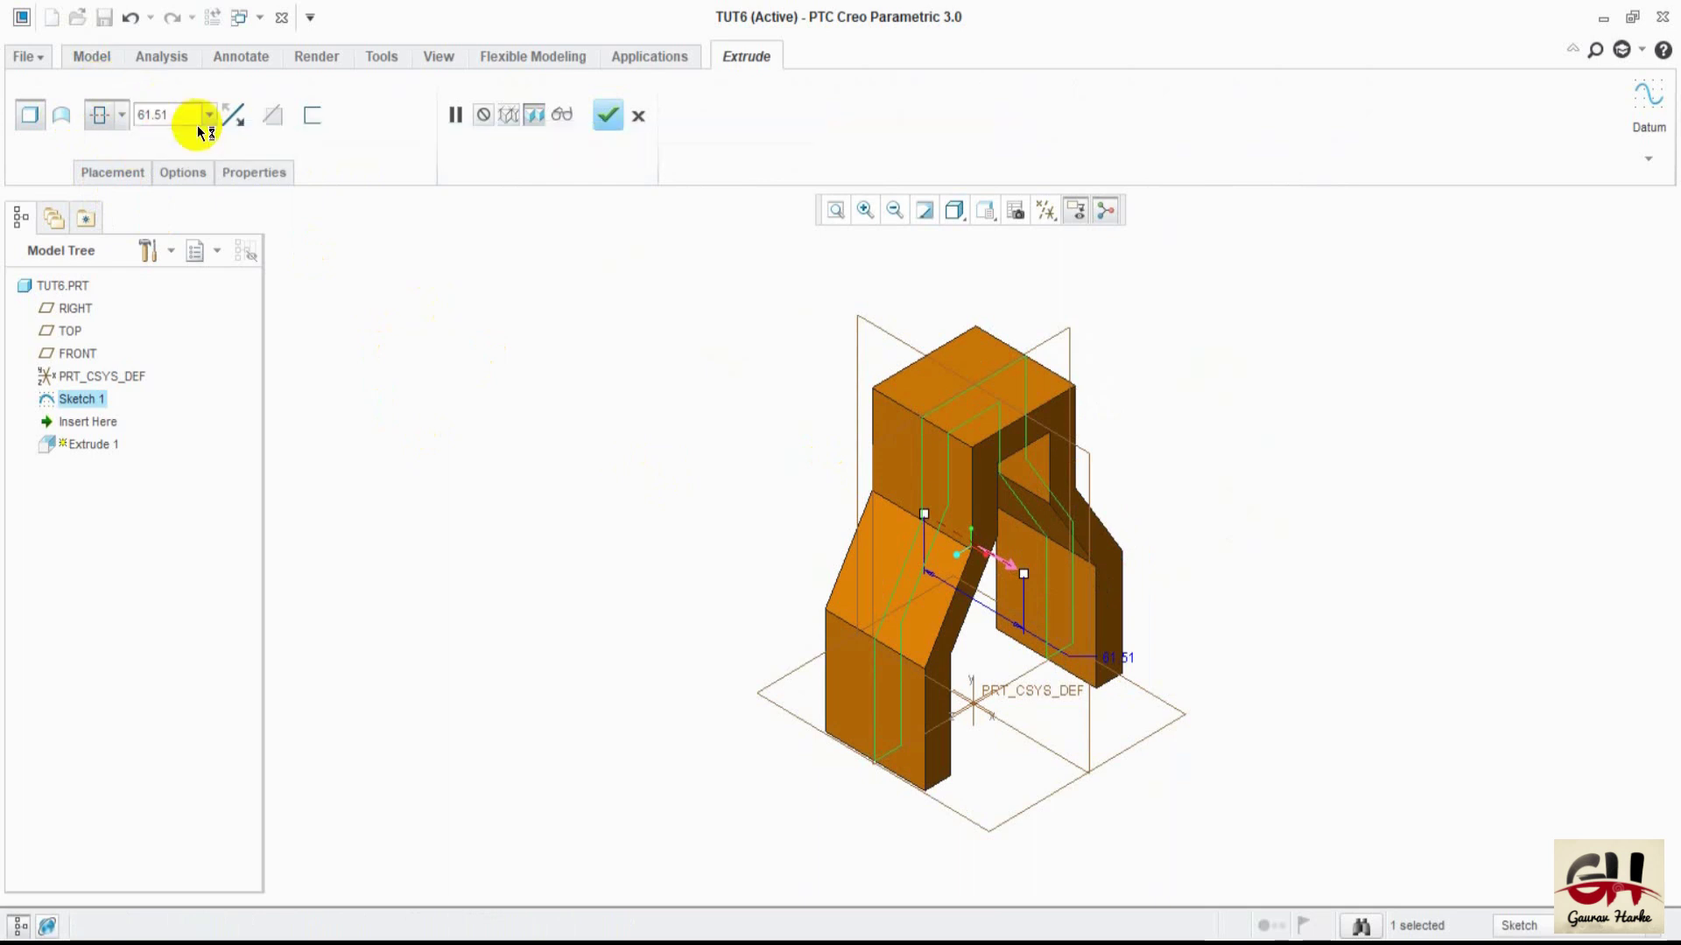
type("50")
key("Return")
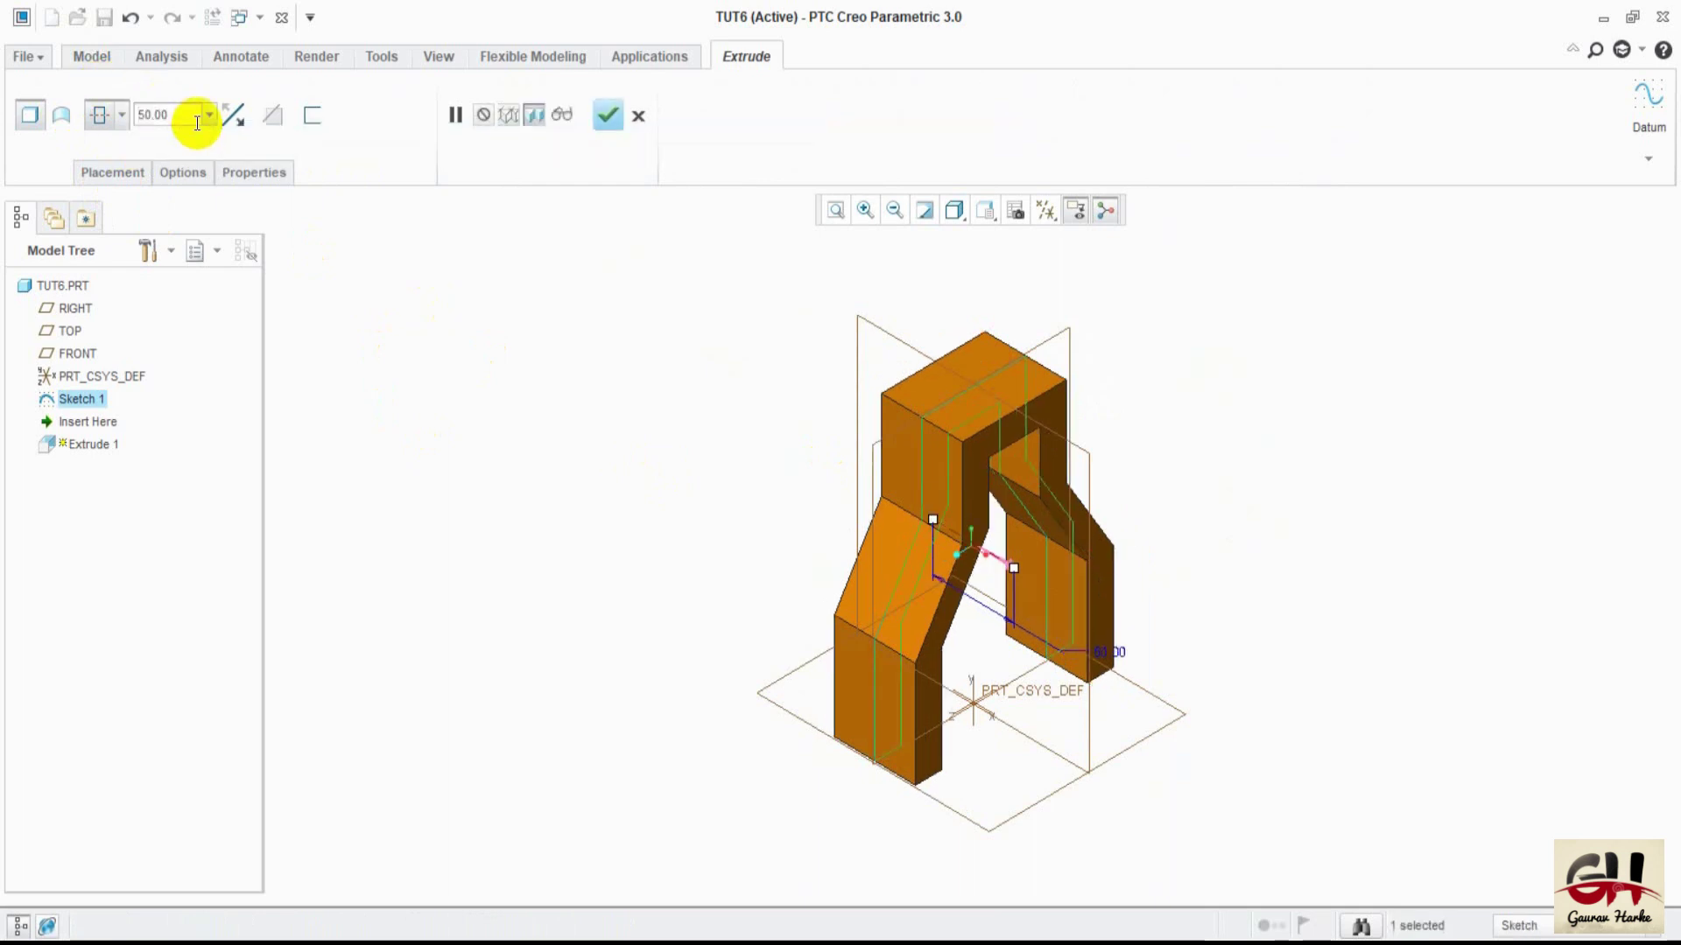
left_click(604, 108)
mouse_move(487, 518)
middle_mouse_down()
mouse_move(514, 492)
mouse_move(534, 534)
middle_mouse_up()
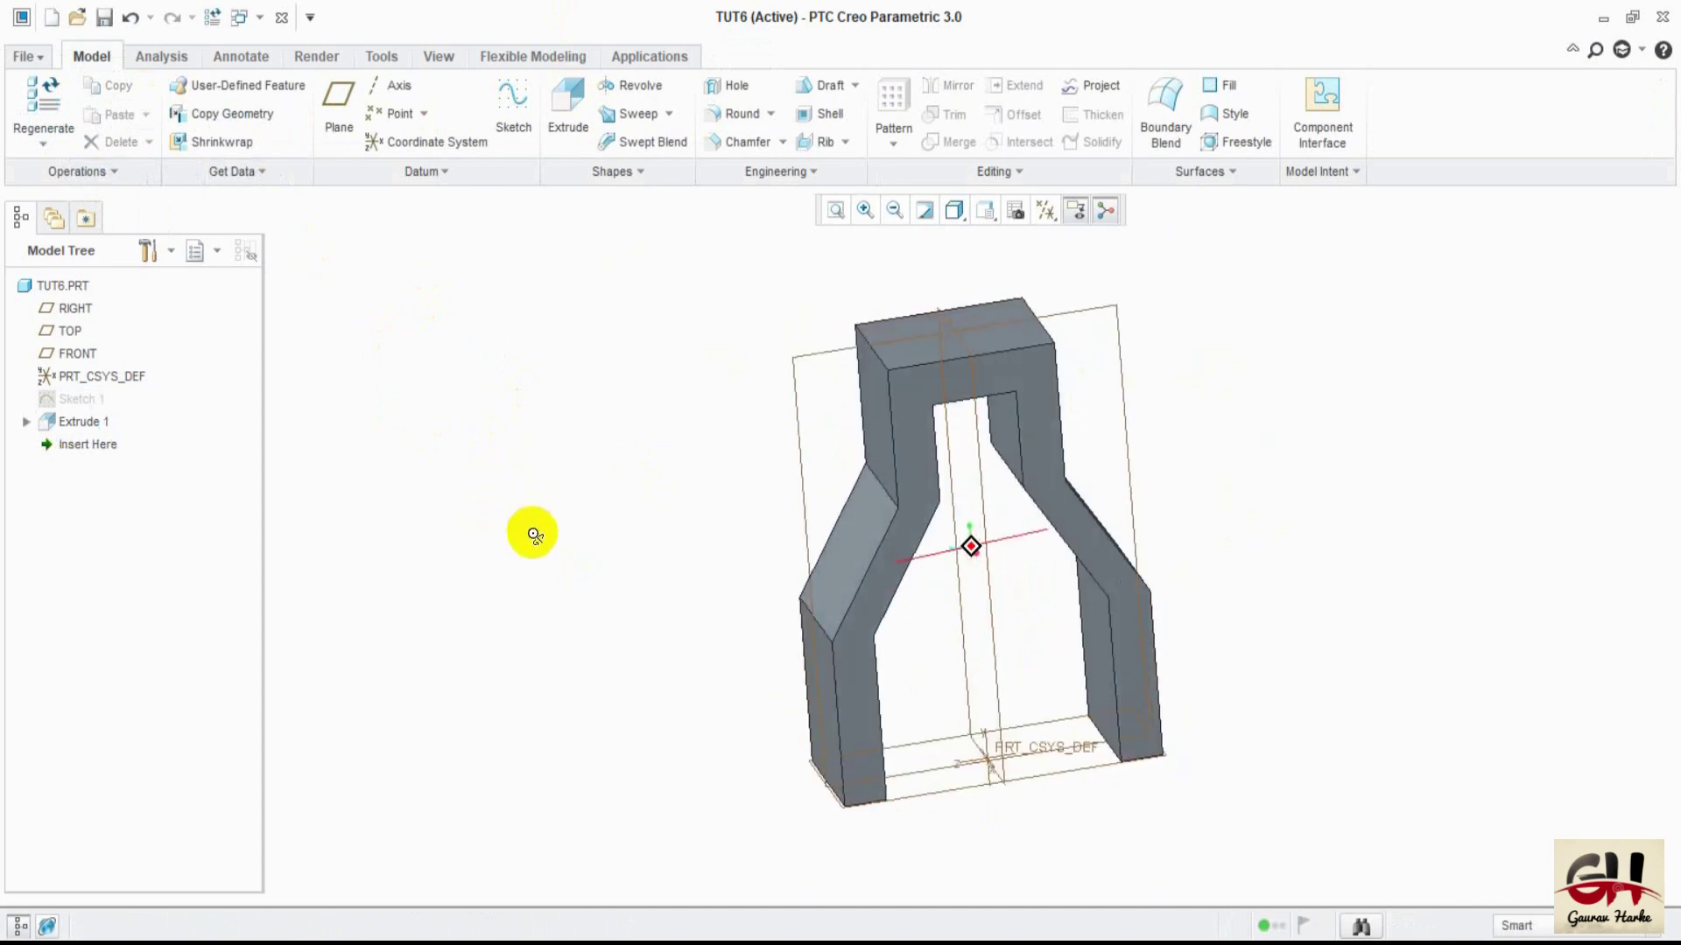
- Orbit the solid bracket, then start a new sketch on a datum plane
mouse_move(657, 541)
middle_mouse_down()
mouse_move(649, 513)
mouse_move(692, 515)
mouse_move(679, 499)
mouse_move(672, 519)
middle_mouse_up()
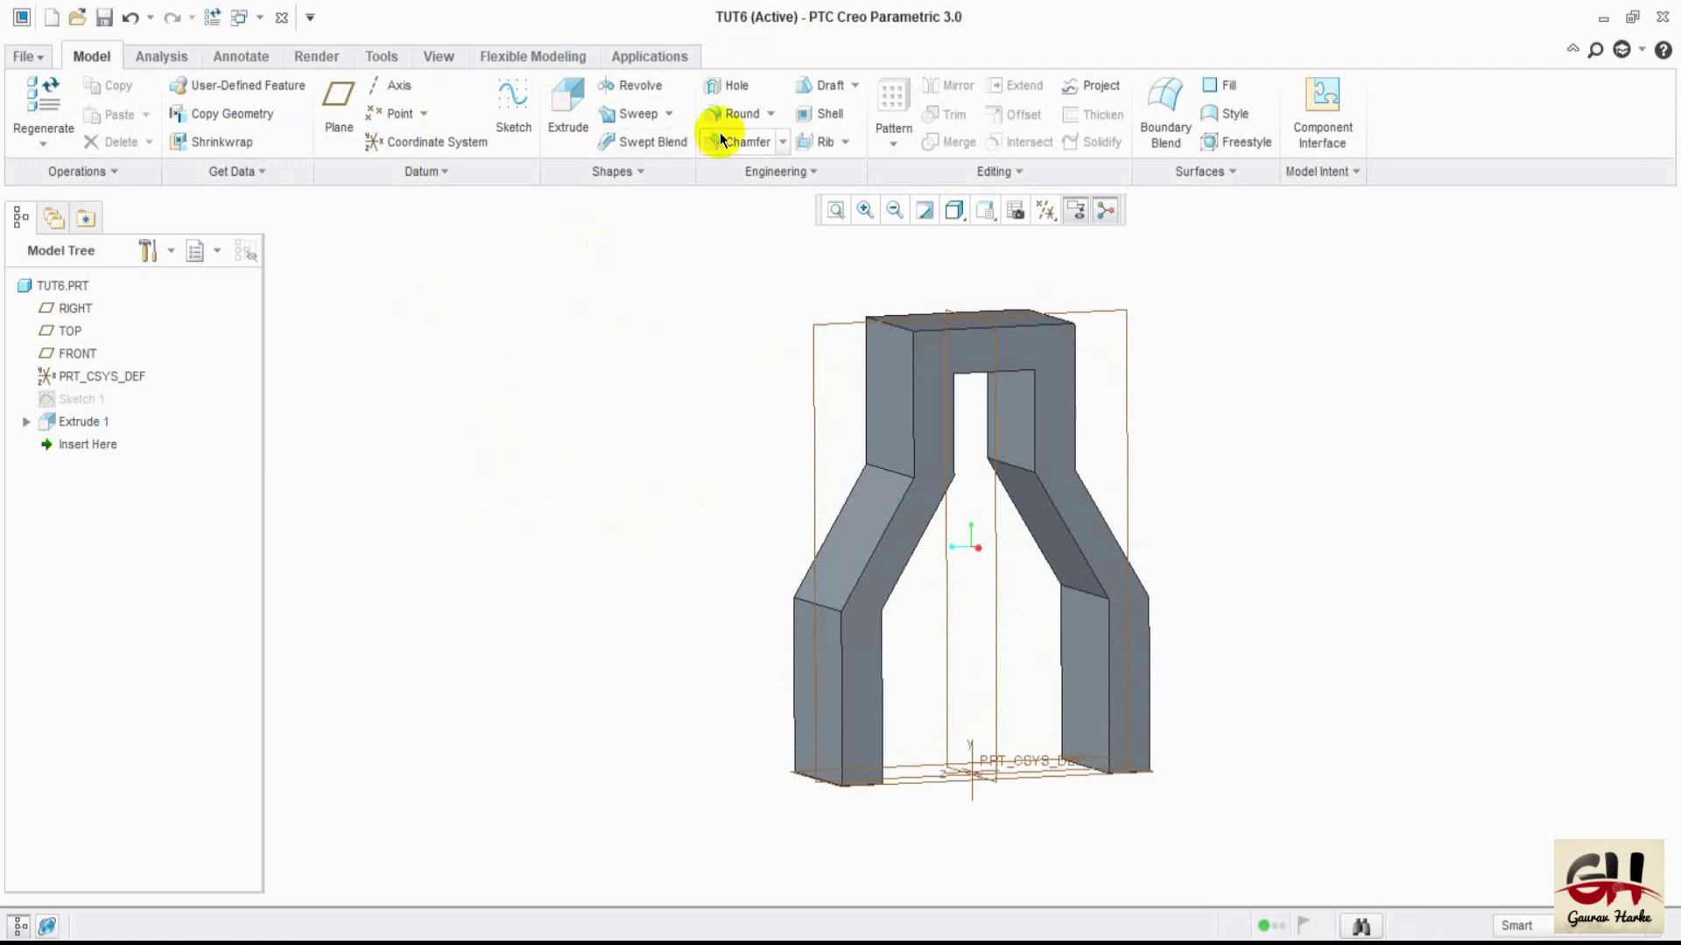
mouse_move(751, 552)
middle_mouse_down()
mouse_move(724, 649)
mouse_move(740, 623)
middle_mouse_up()
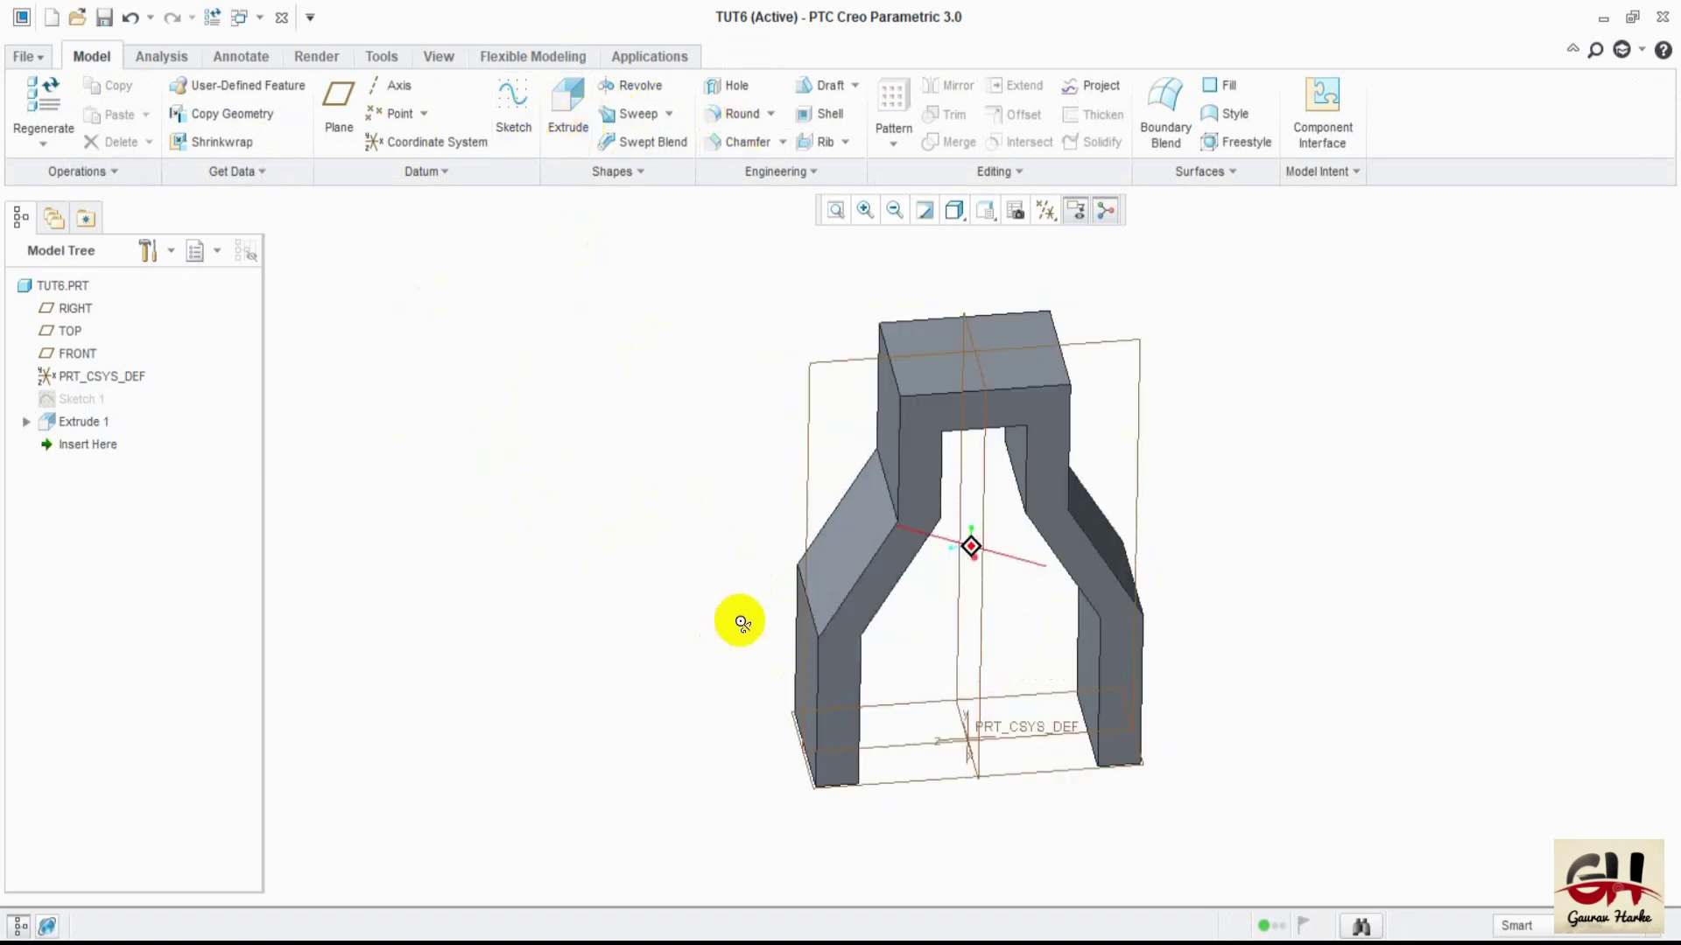
left_click(75, 308)
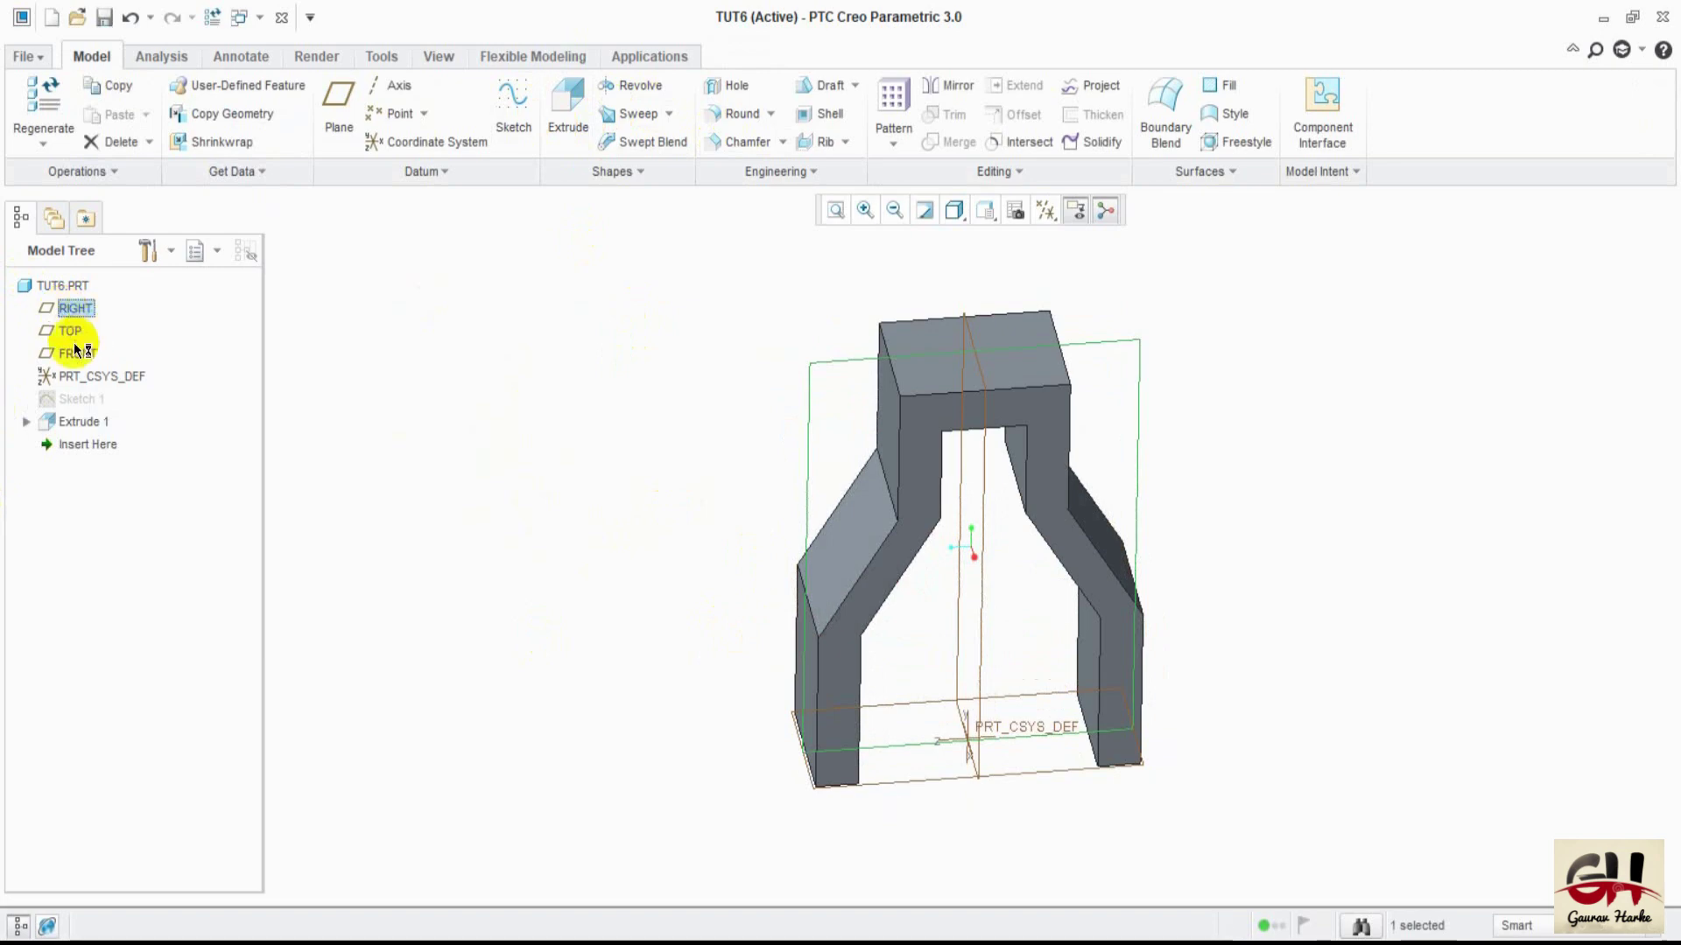
left_click(506, 139)
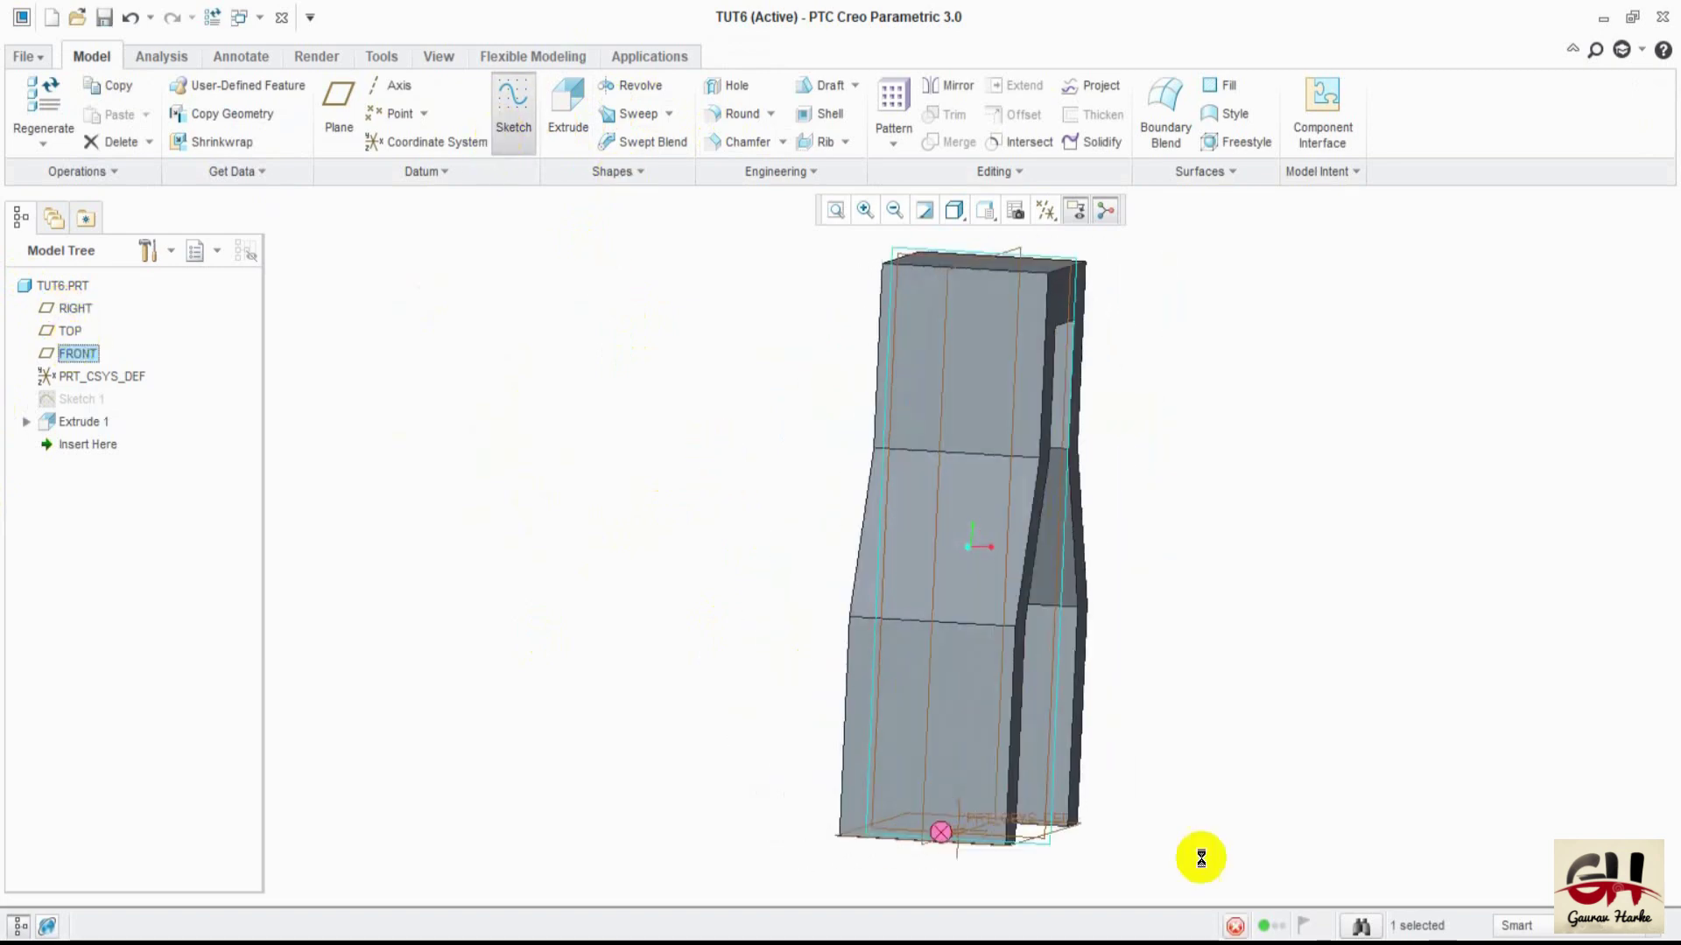
- Frame the part outline and try the three-point arc tool on the side profile
mouse_move(1237, 738)
middle_mouse_down()
mouse_move(1321, 480)
mouse_move(1321, 612)
middle_mouse_up()
scroll(1117, 665, "down", 2)
mouse_move(1120, 661)
middle_mouse_down()
mouse_move(1425, 750)
mouse_move(1332, 705)
middle_mouse_up()
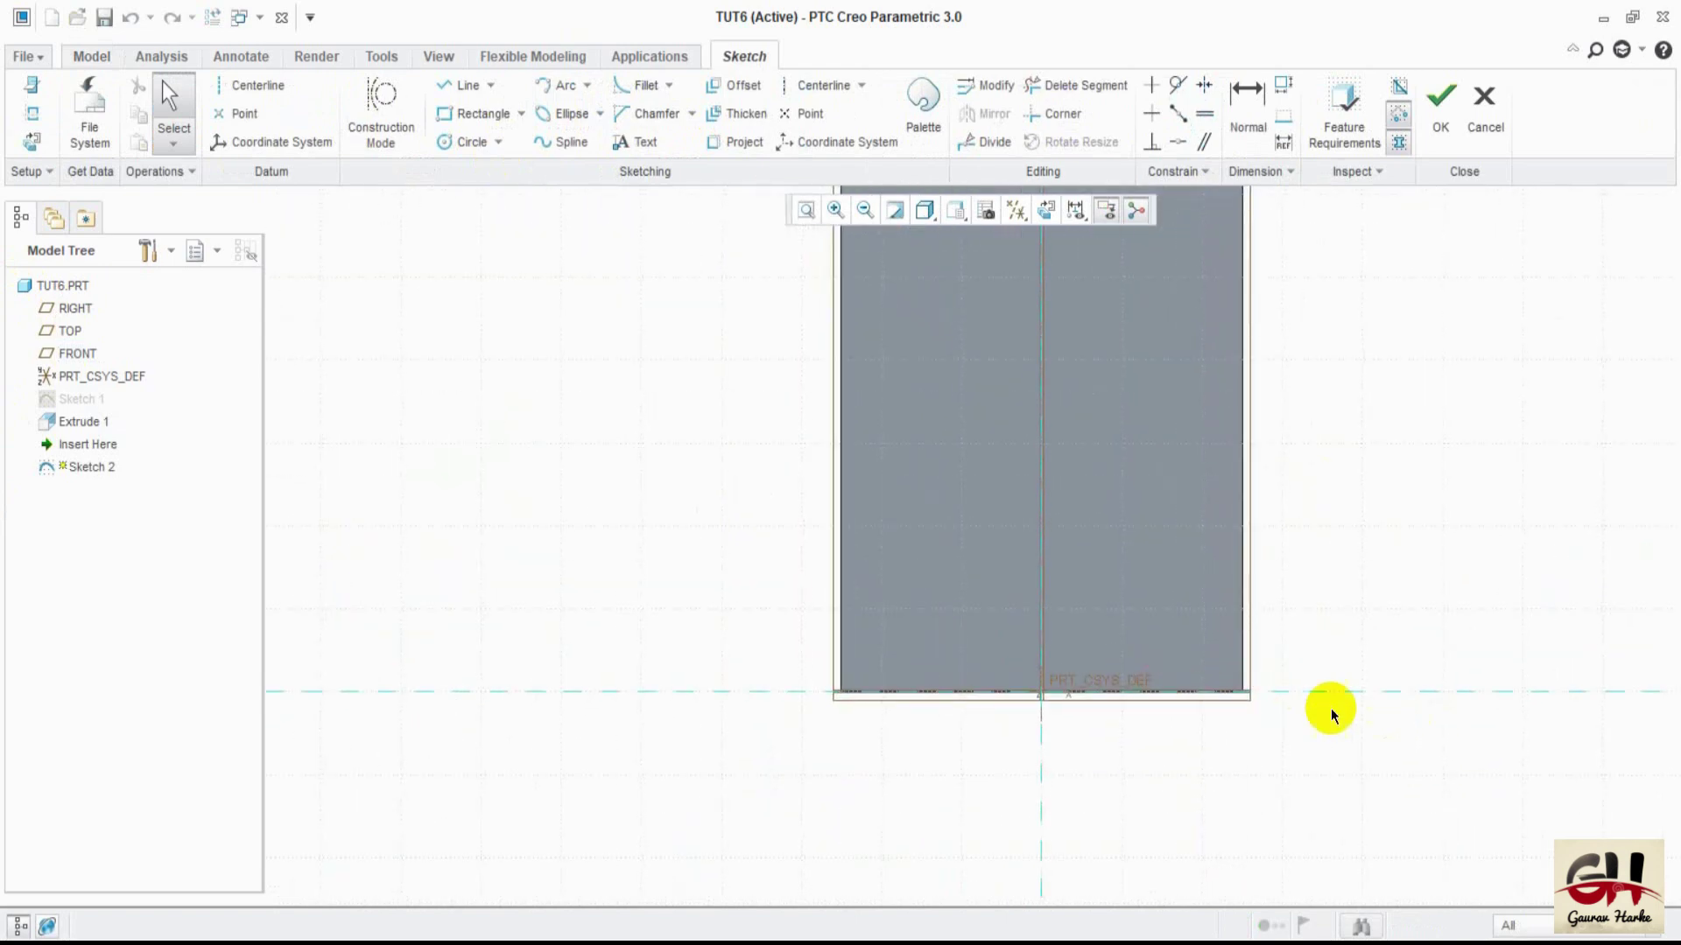
left_click(585, 84)
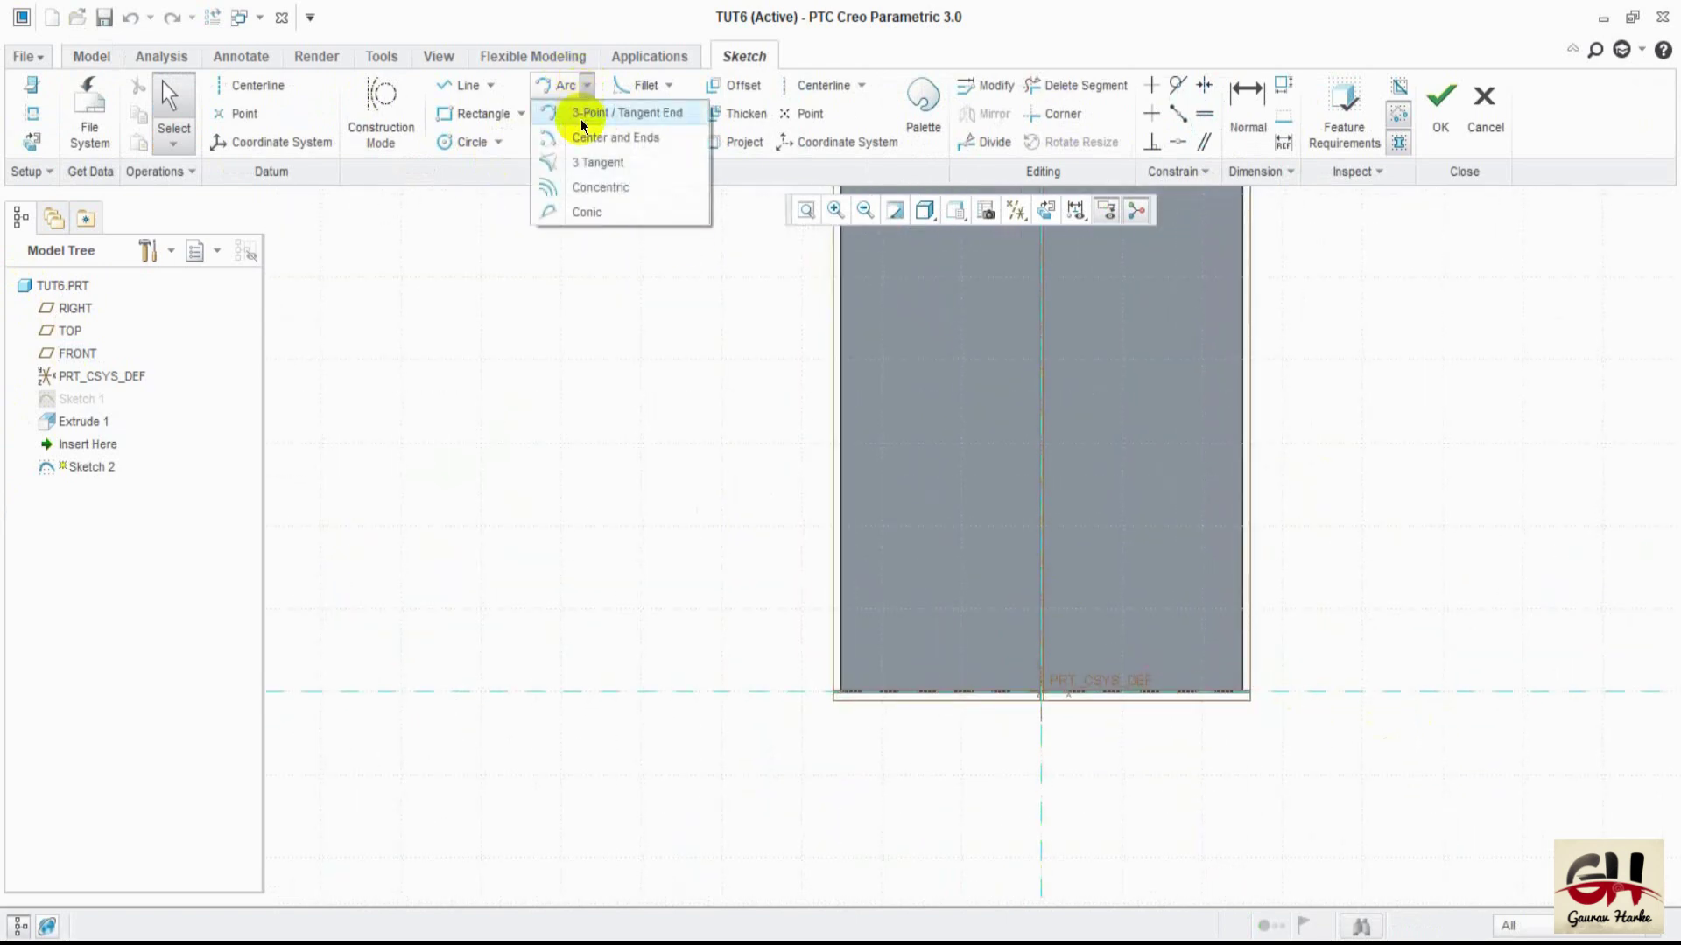
left_click(584, 112)
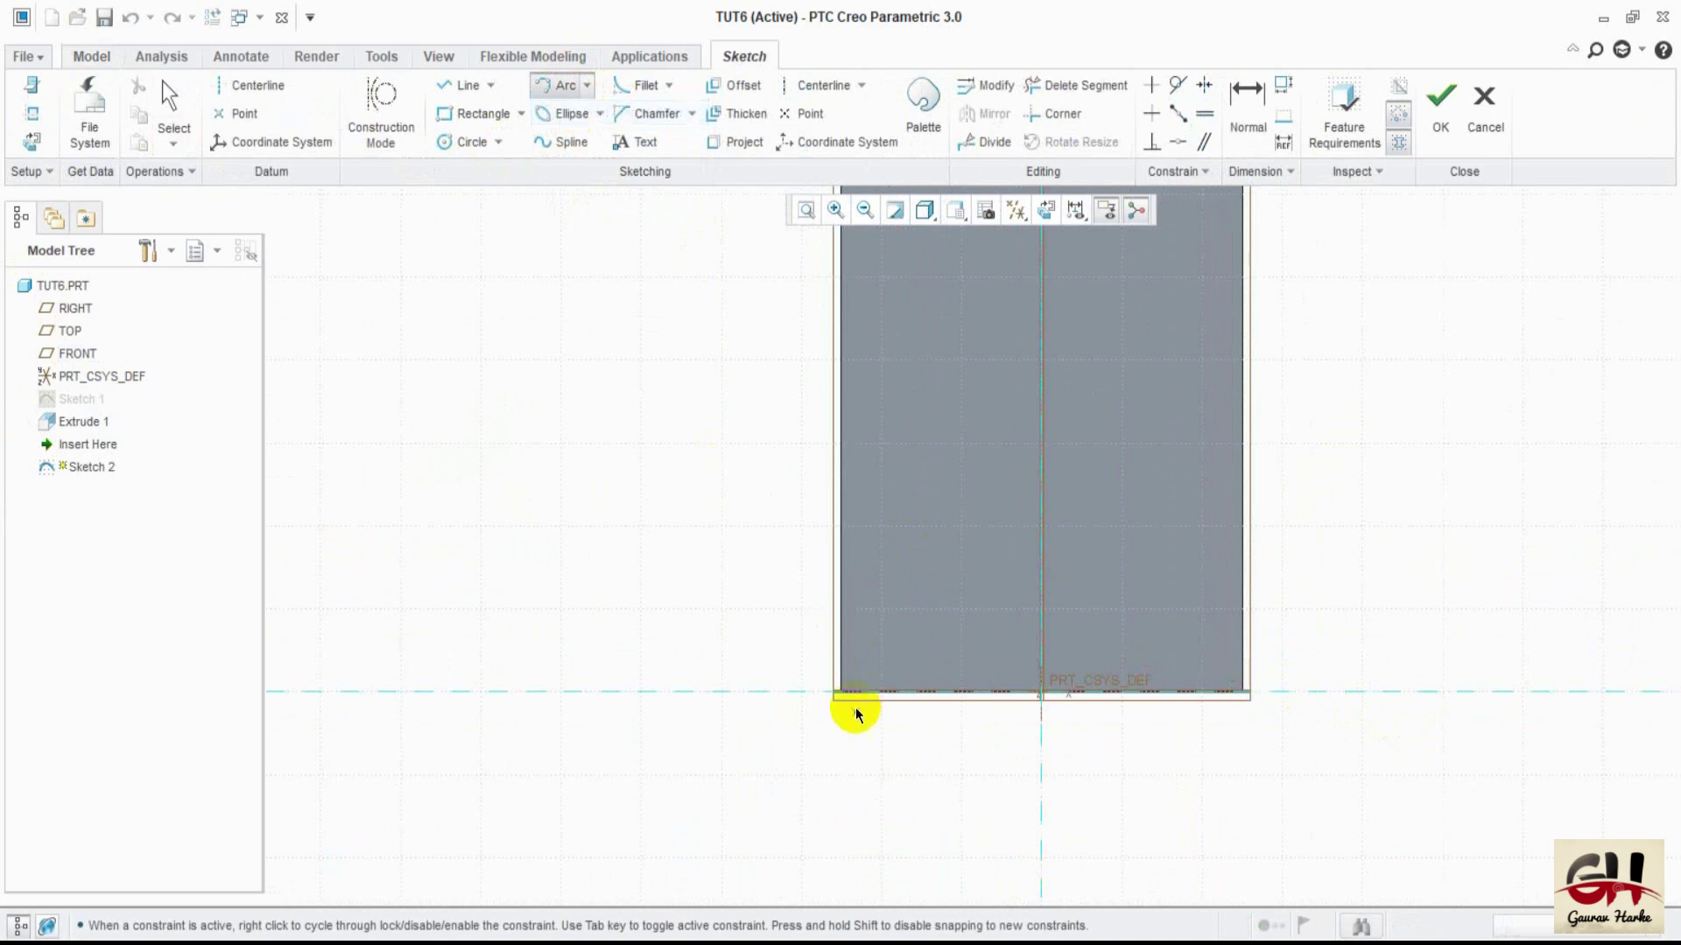
left_click(848, 698)
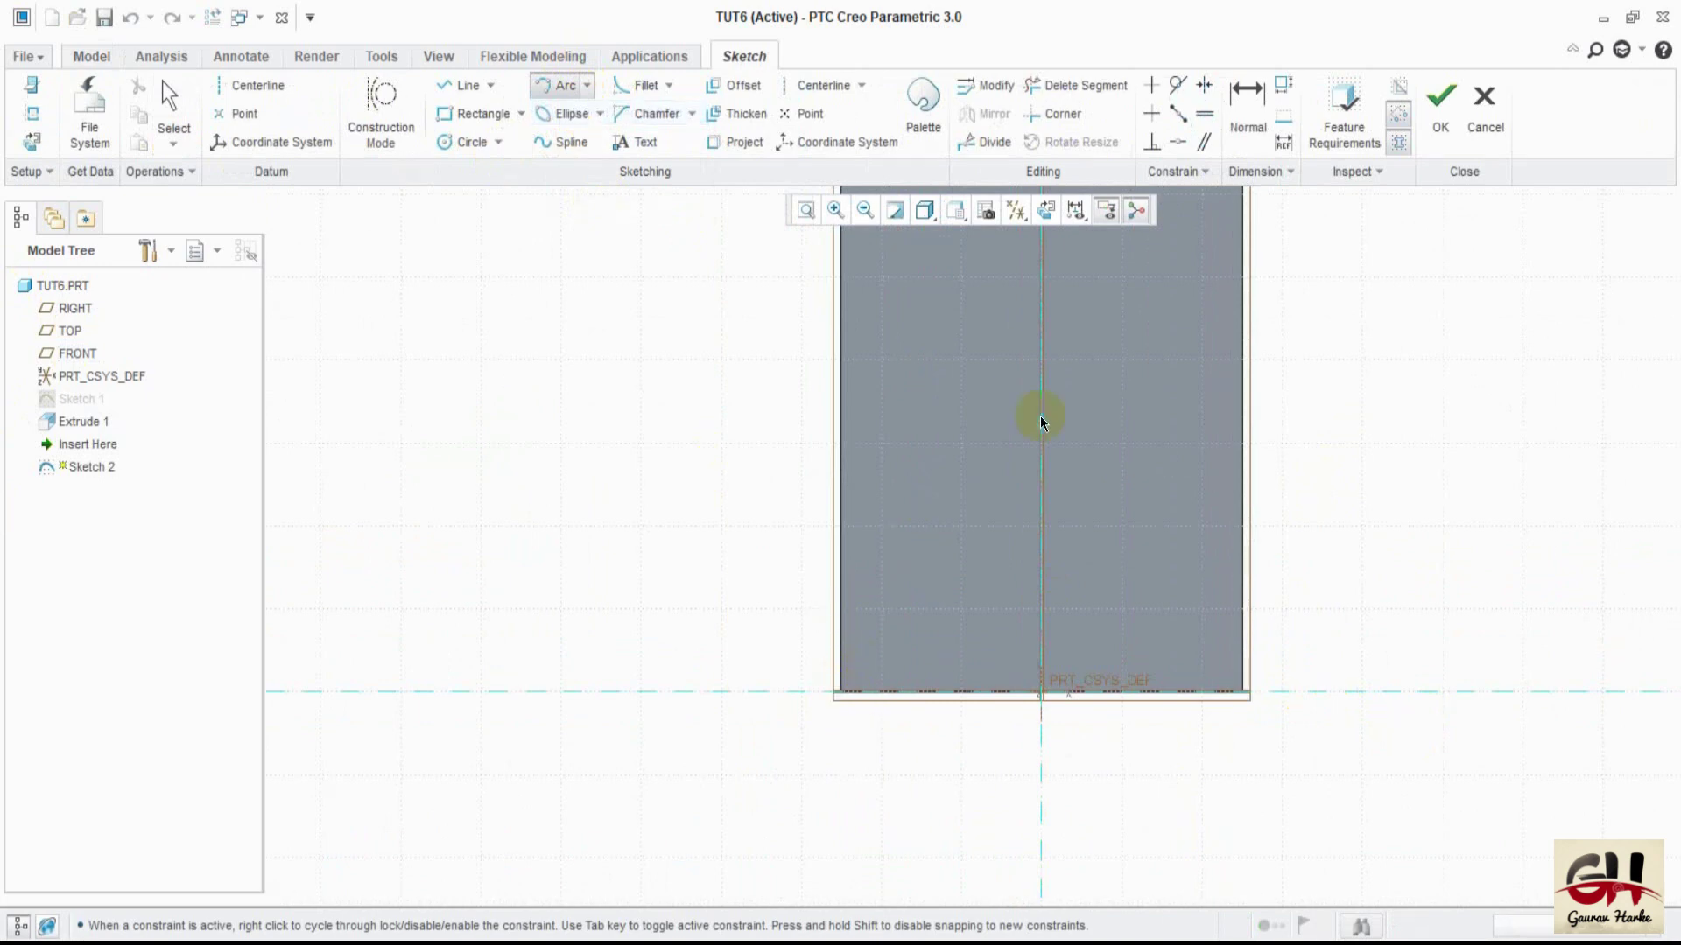
left_click(634, 98)
left_click(783, 681)
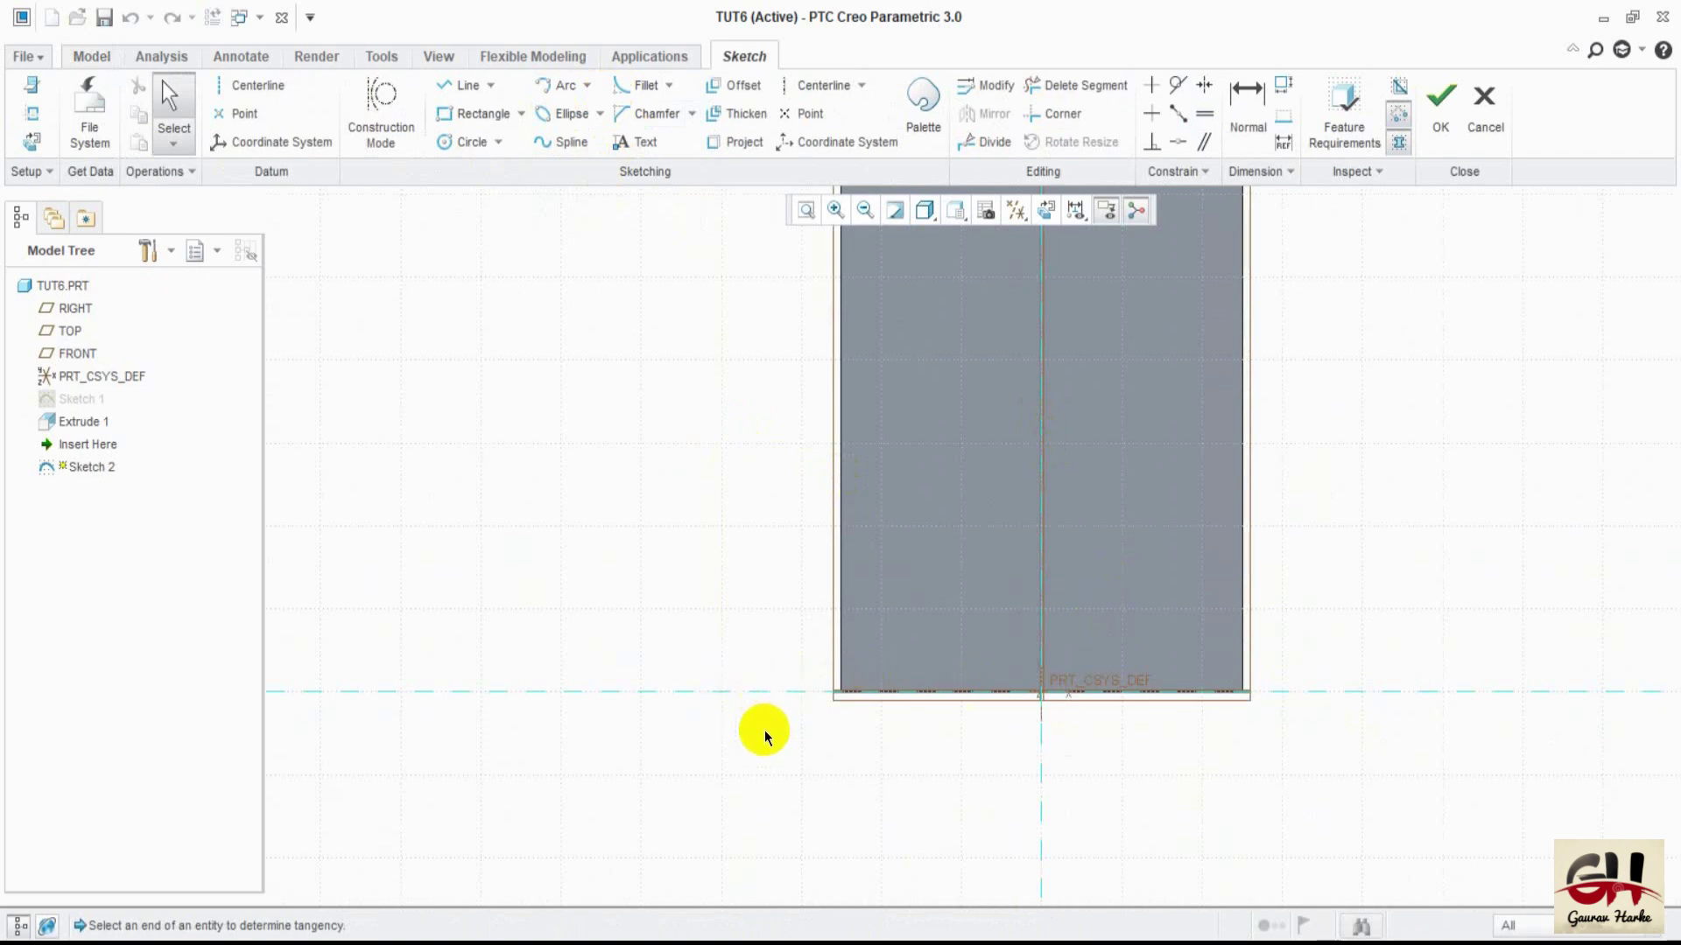
- Orbit the model, then reorient the view flat to the Sketch 2 plane
mouse_move(770, 734)
middle_mouse_down()
mouse_move(774, 597)
mouse_move(780, 610)
middle_mouse_up()
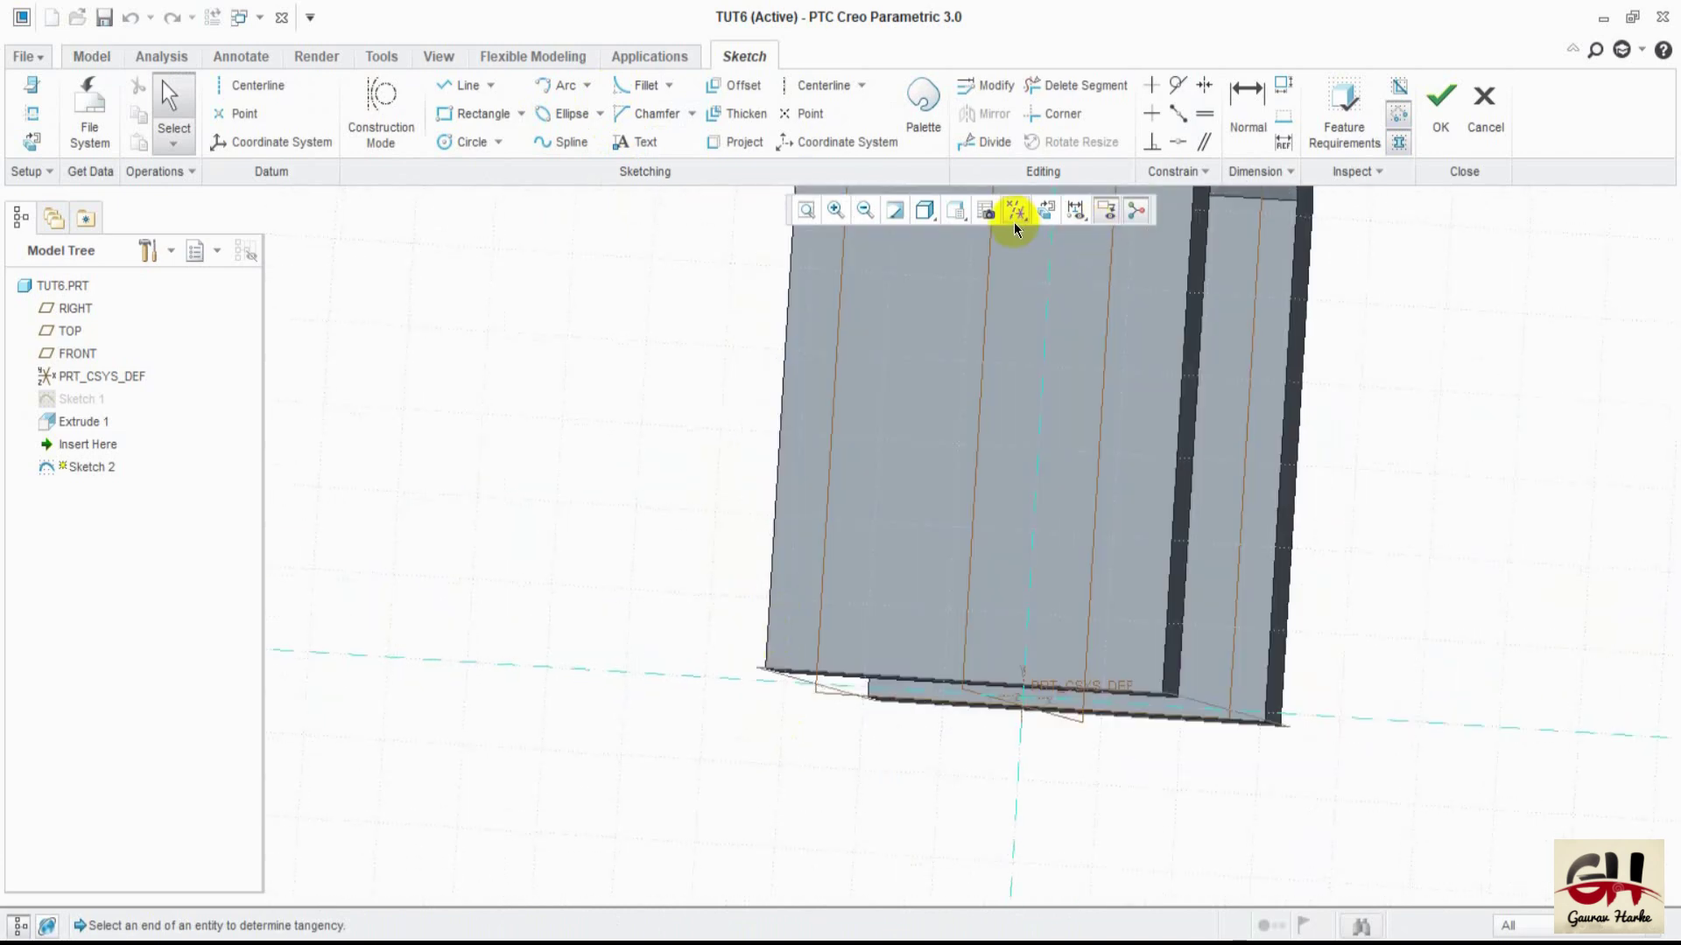
left_click(1047, 211)
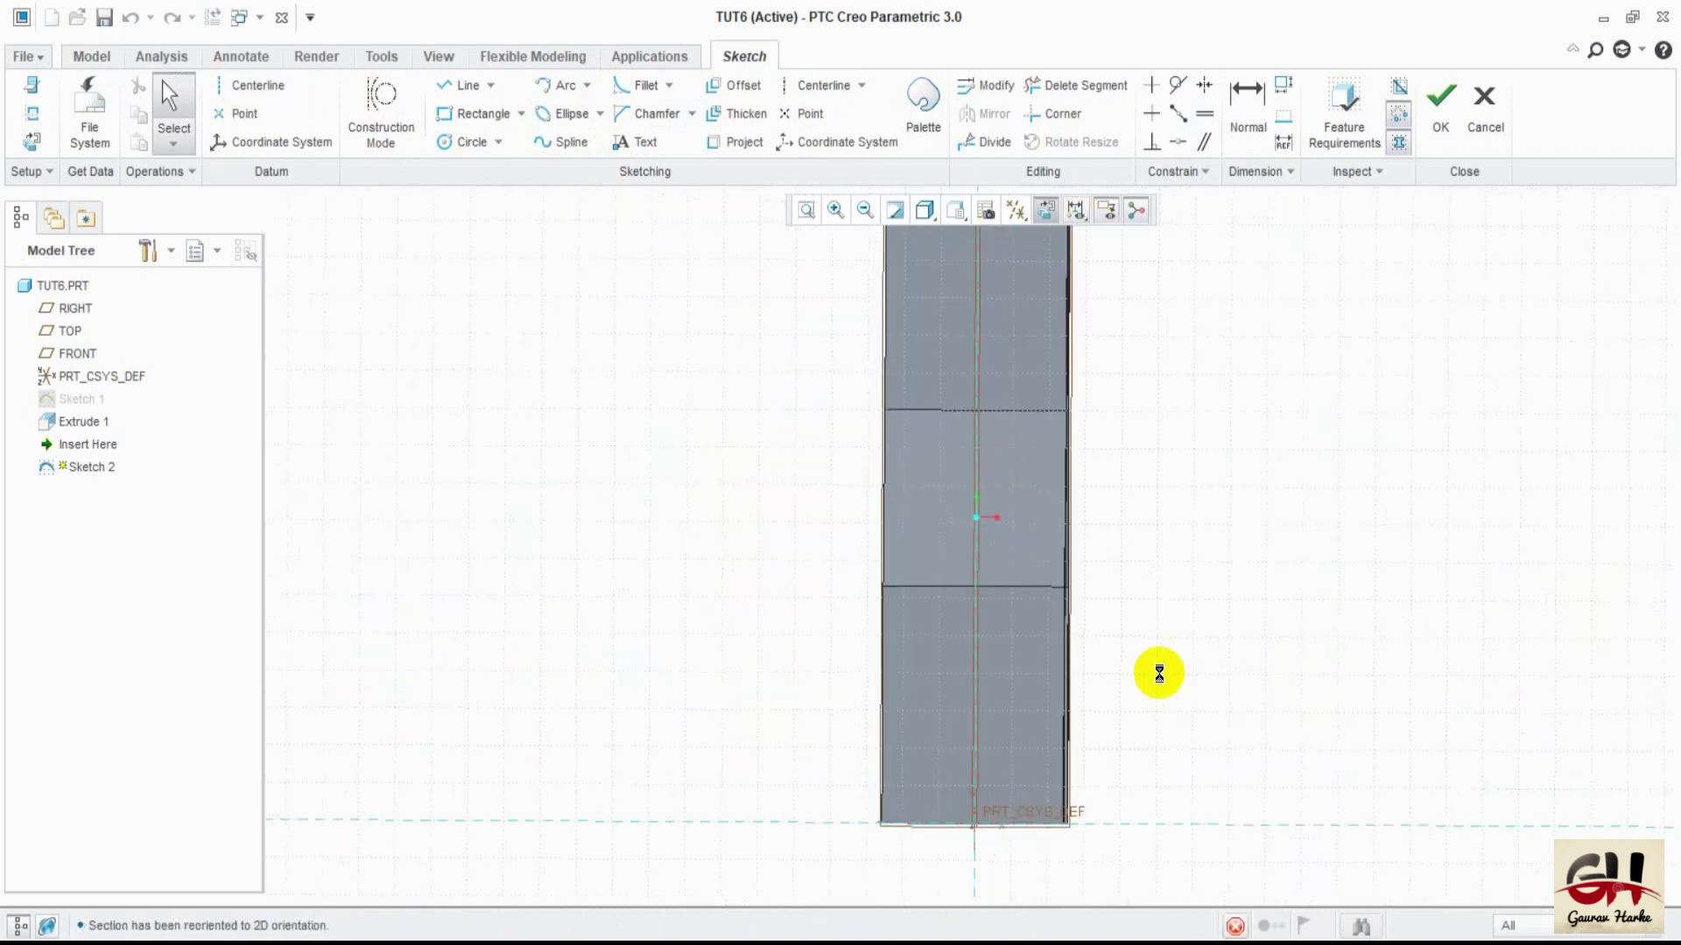
middle_click_drag(1167, 720, 1178, 525)
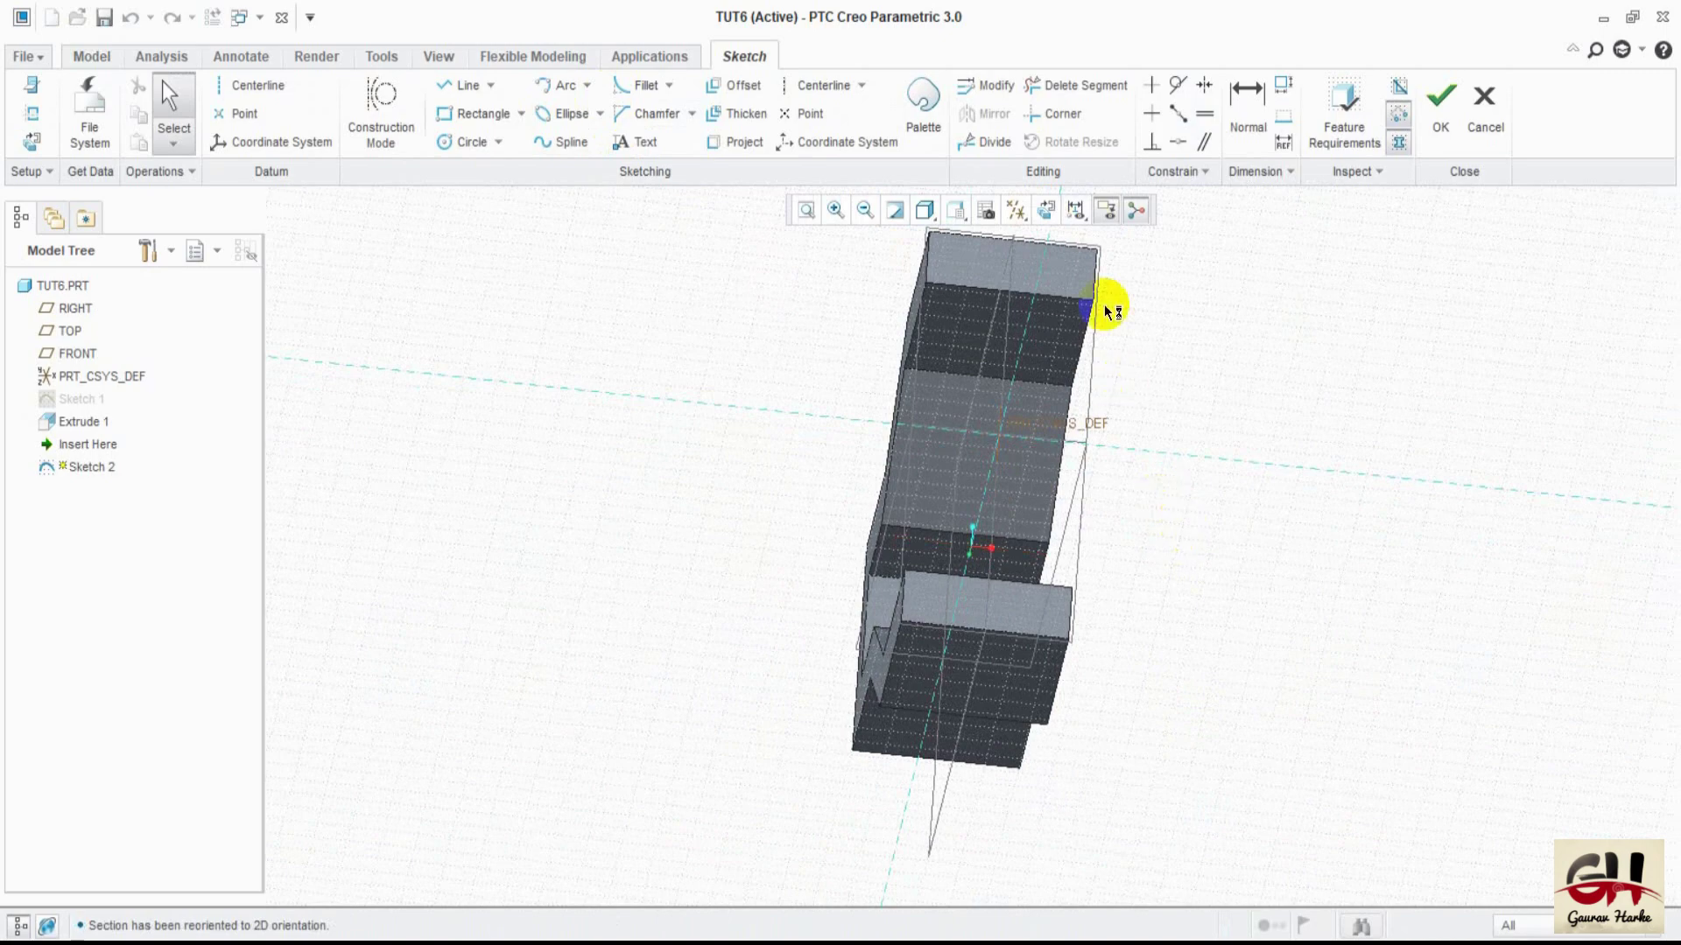
left_click(1047, 211)
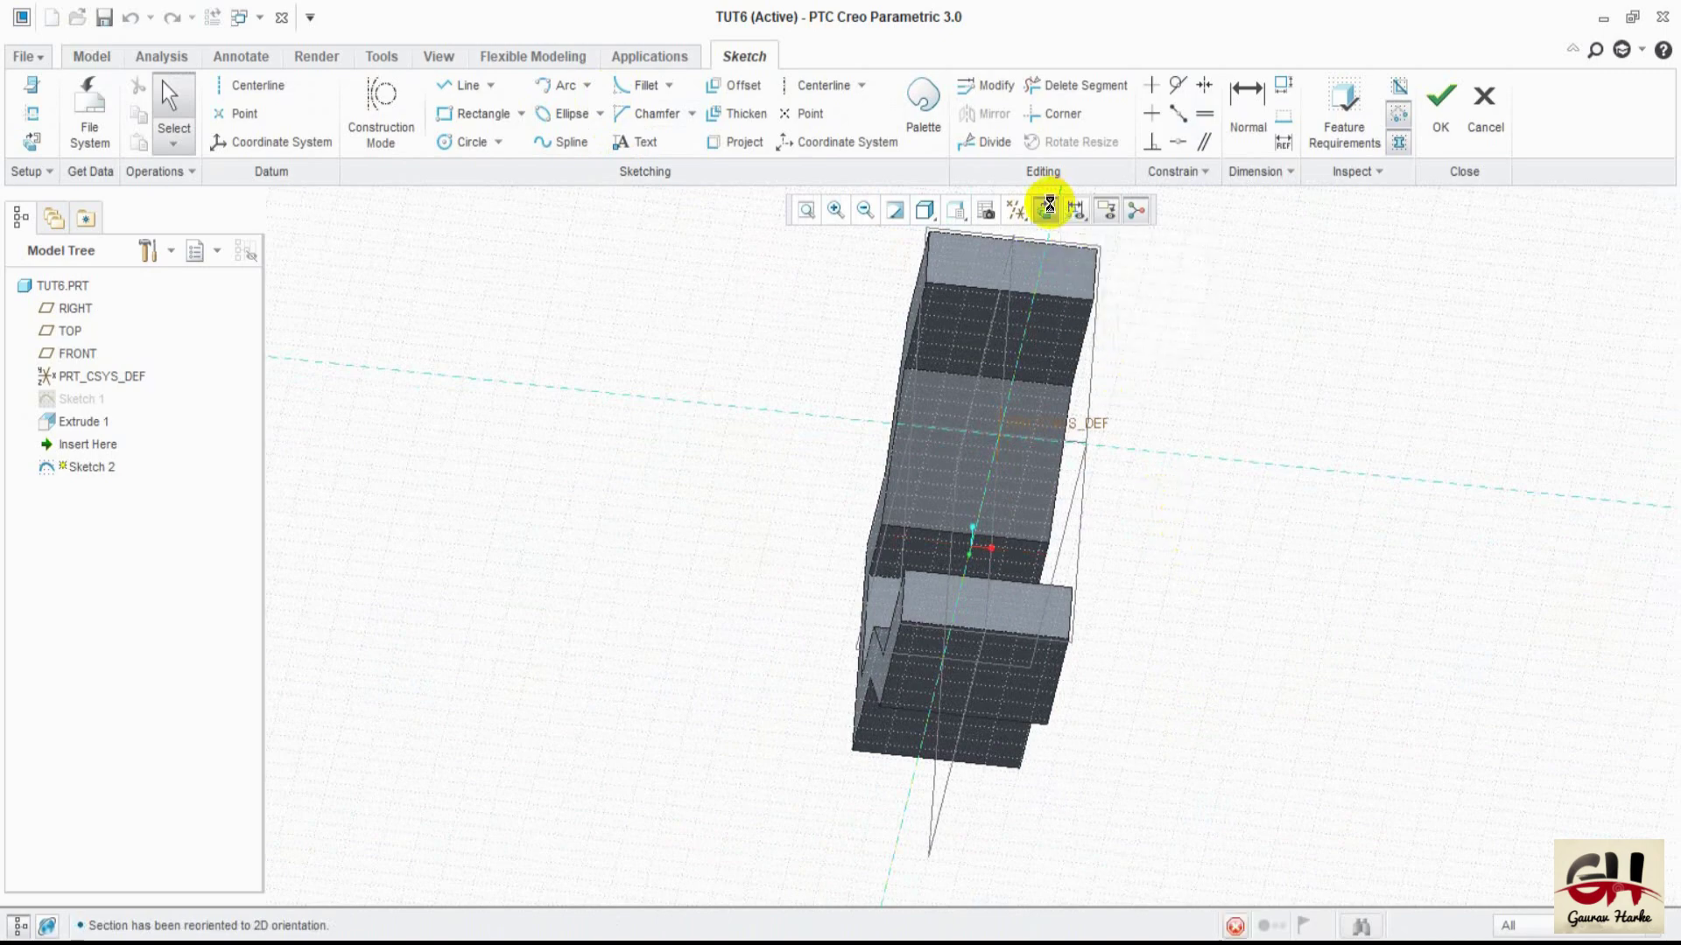
- Cancel a stray line and reposition the part within the flat sketch view
left_click(1129, 665)
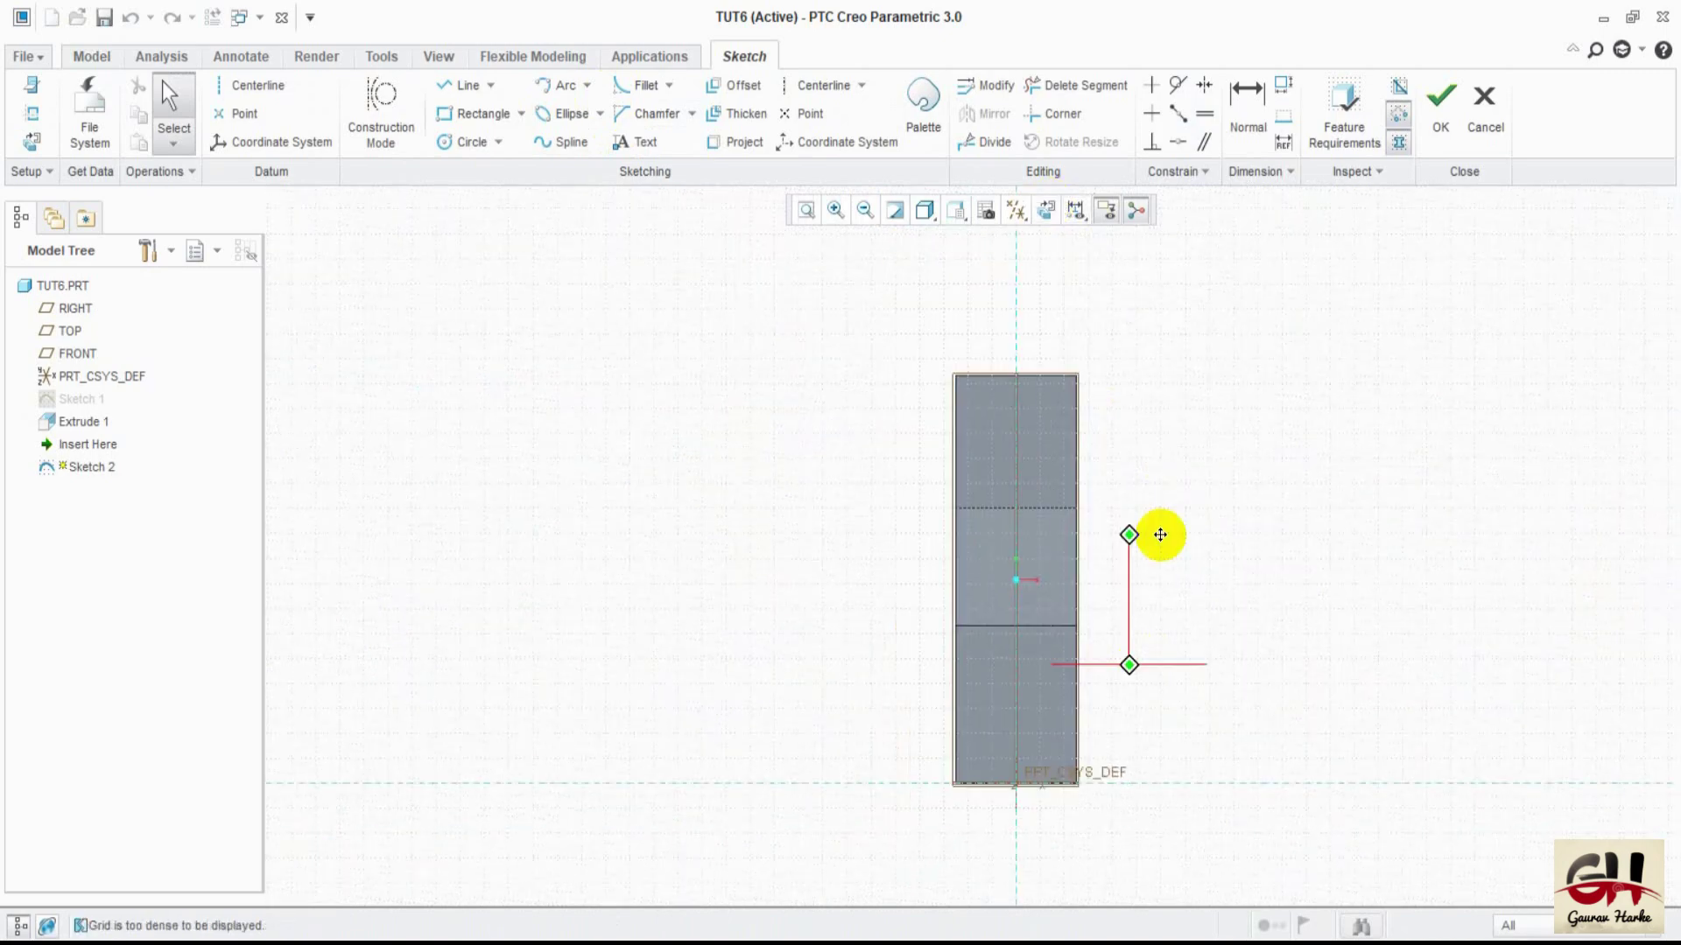
middle_click(1165, 715)
middle_click_drag(1277, 475, 1348, 249, "shift")
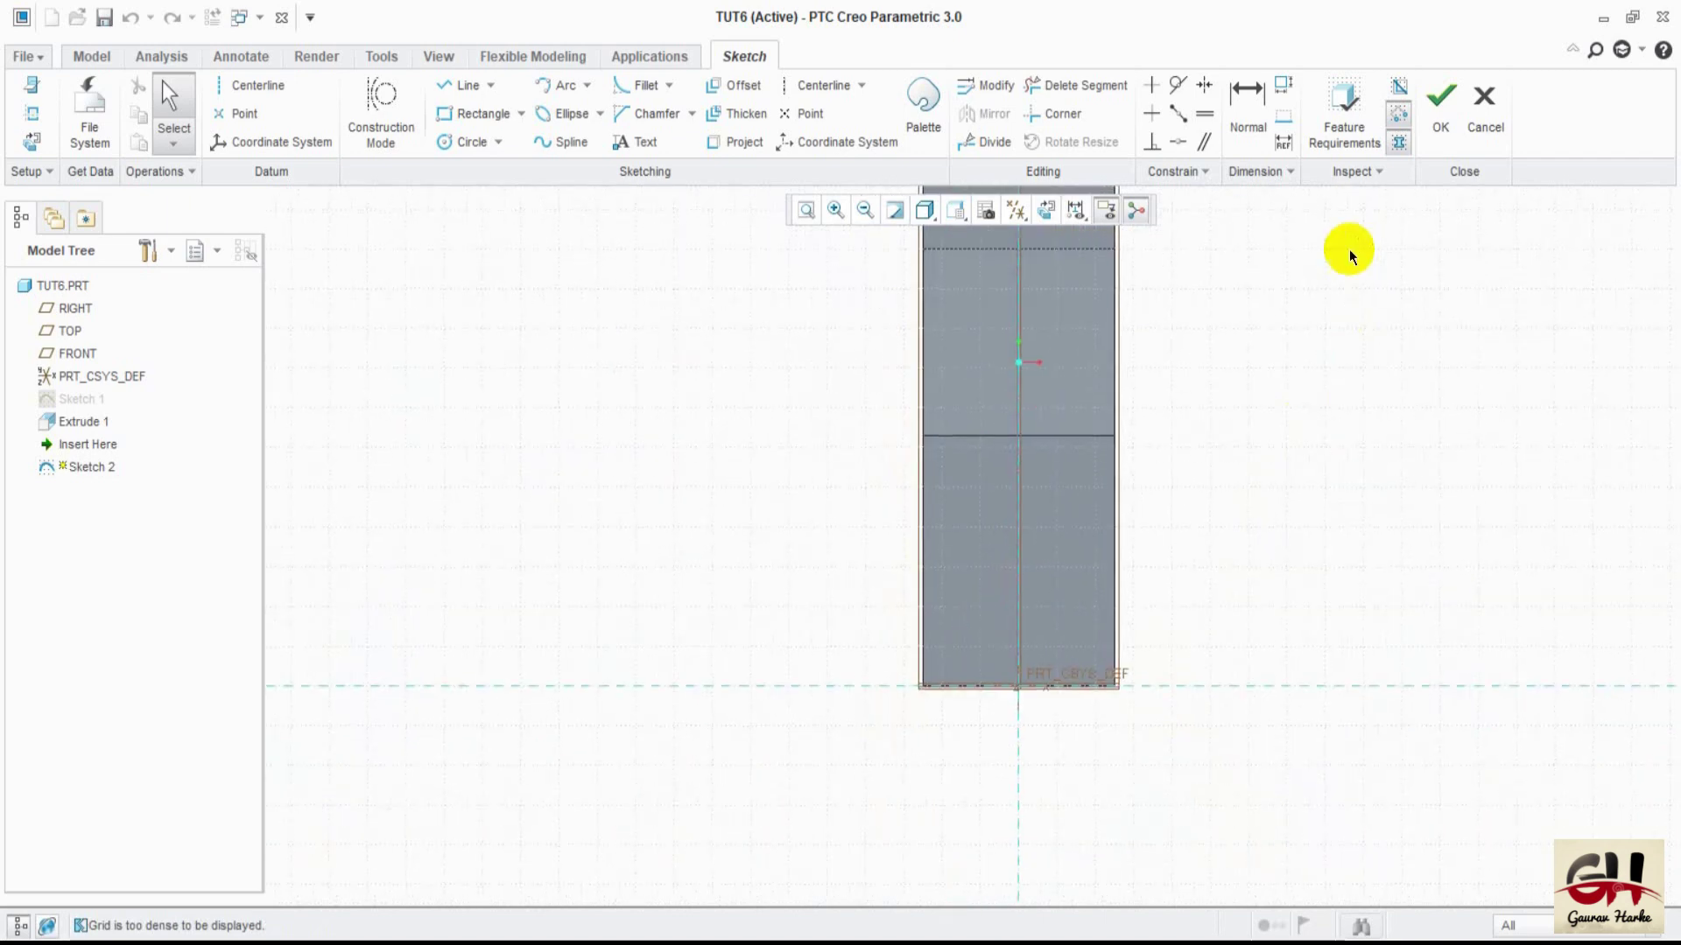
left_click(1243, 609)
scroll(1284, 548, "up", 2)
left_click_drag(1281, 545, 1281, 662)
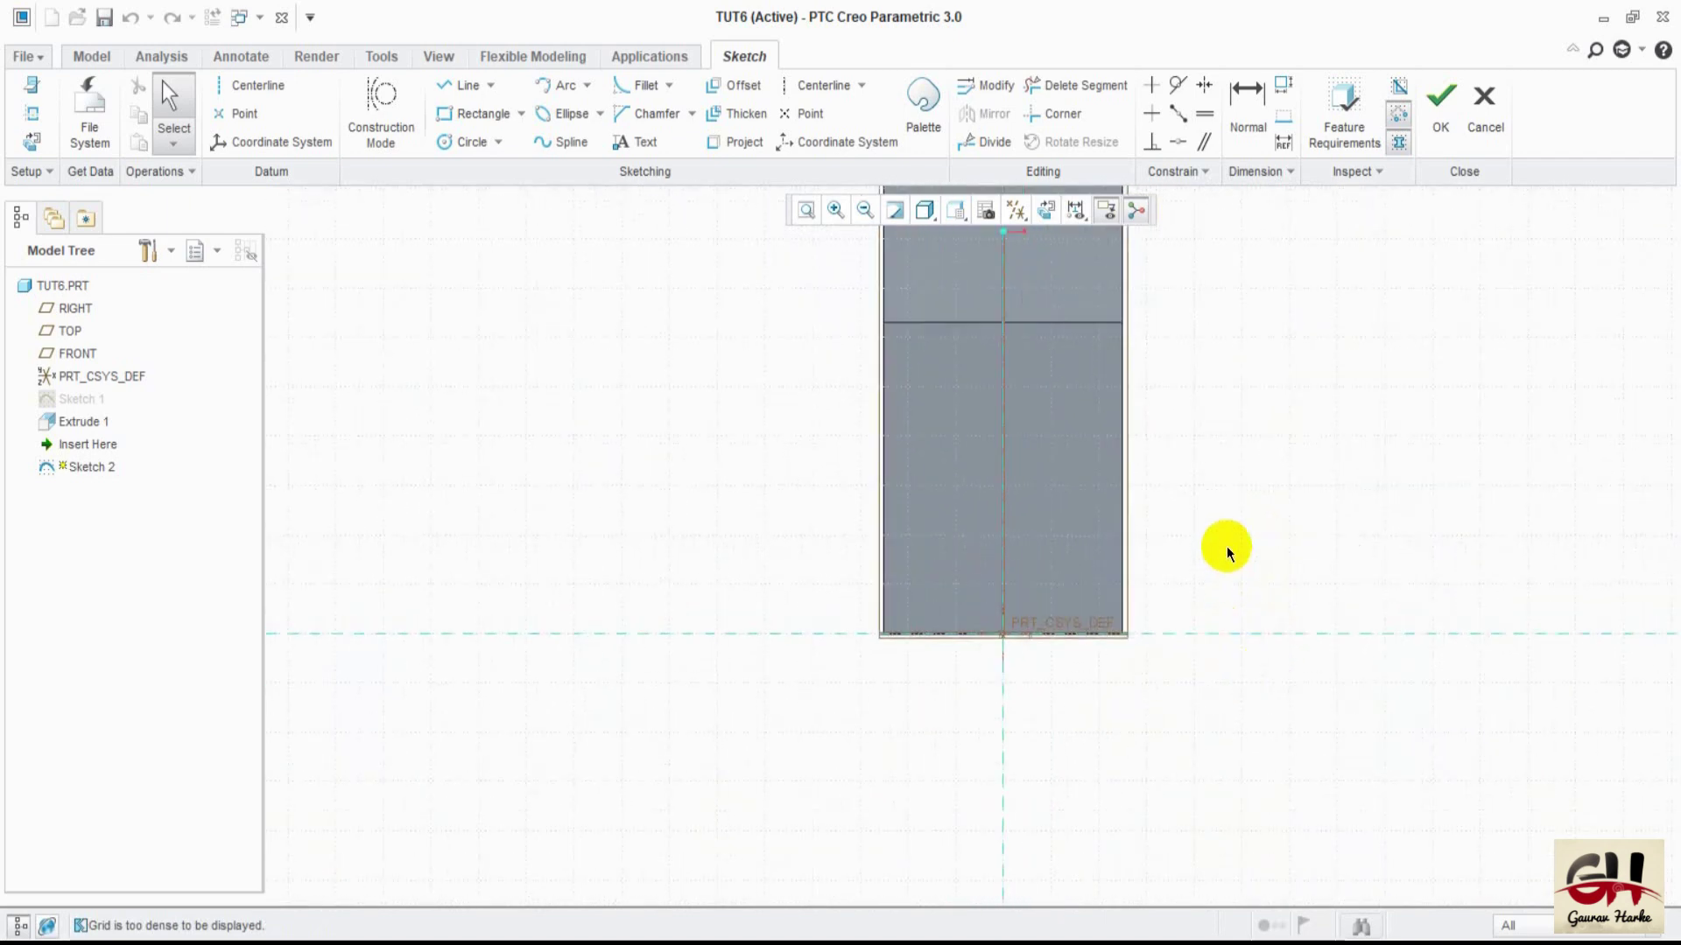
left_click(466, 140)
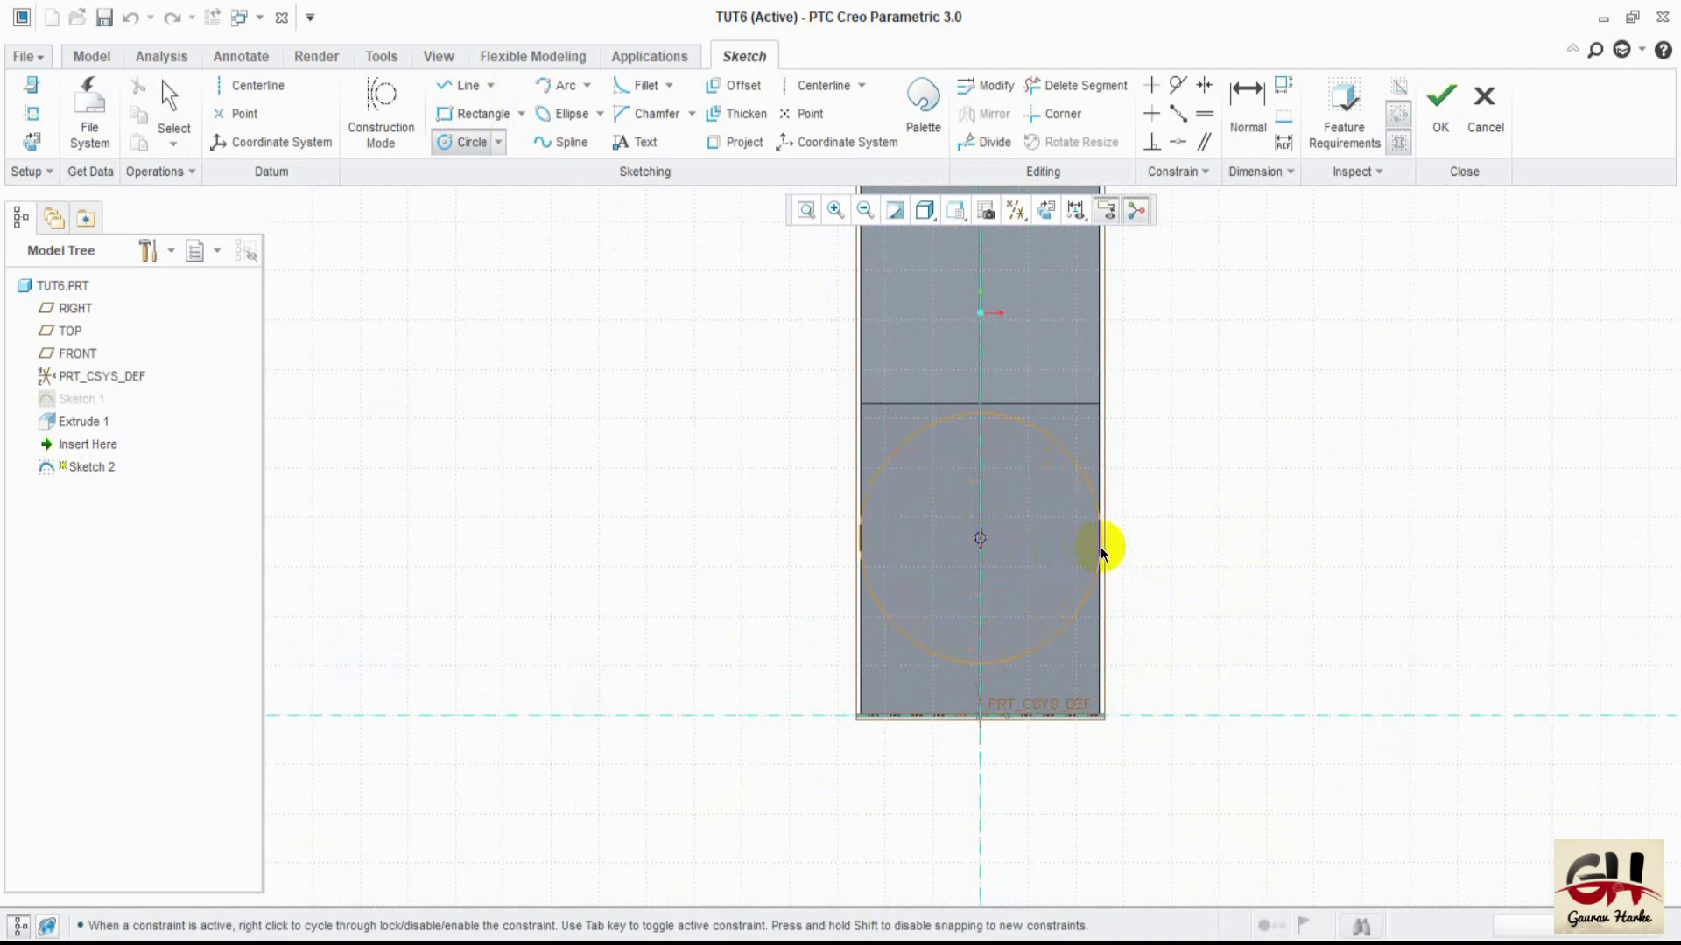
- Draw a circle on the vertical reference and set its diameter to 50
middle_click(1292, 559)
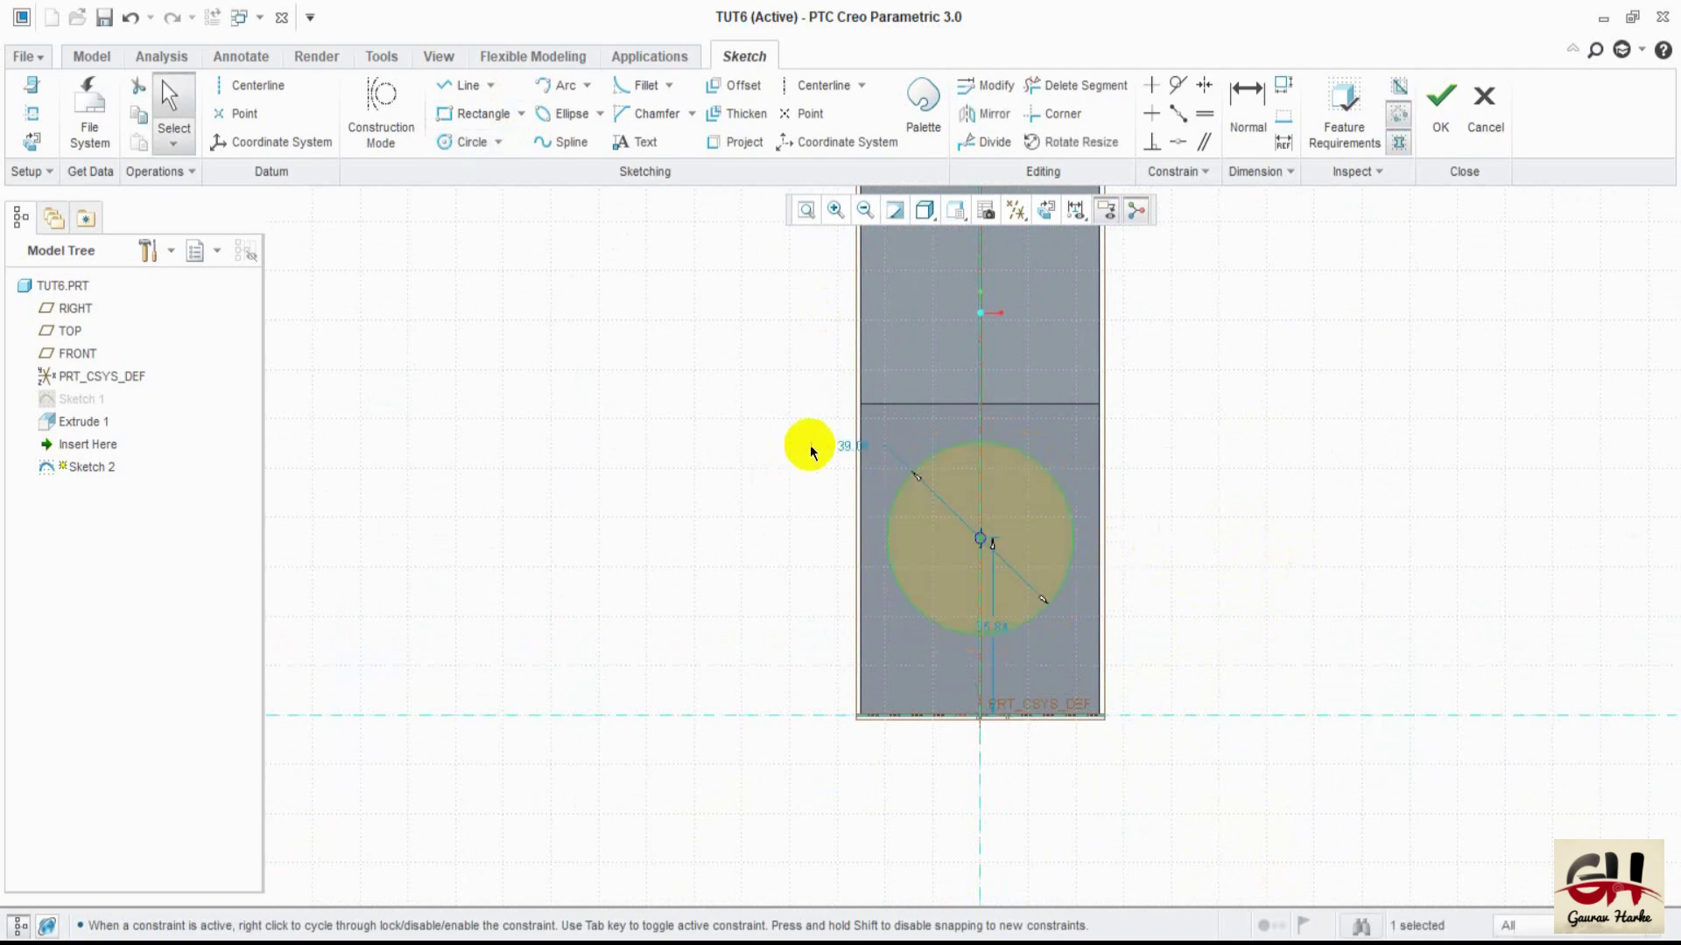
type("50")
key("Return")
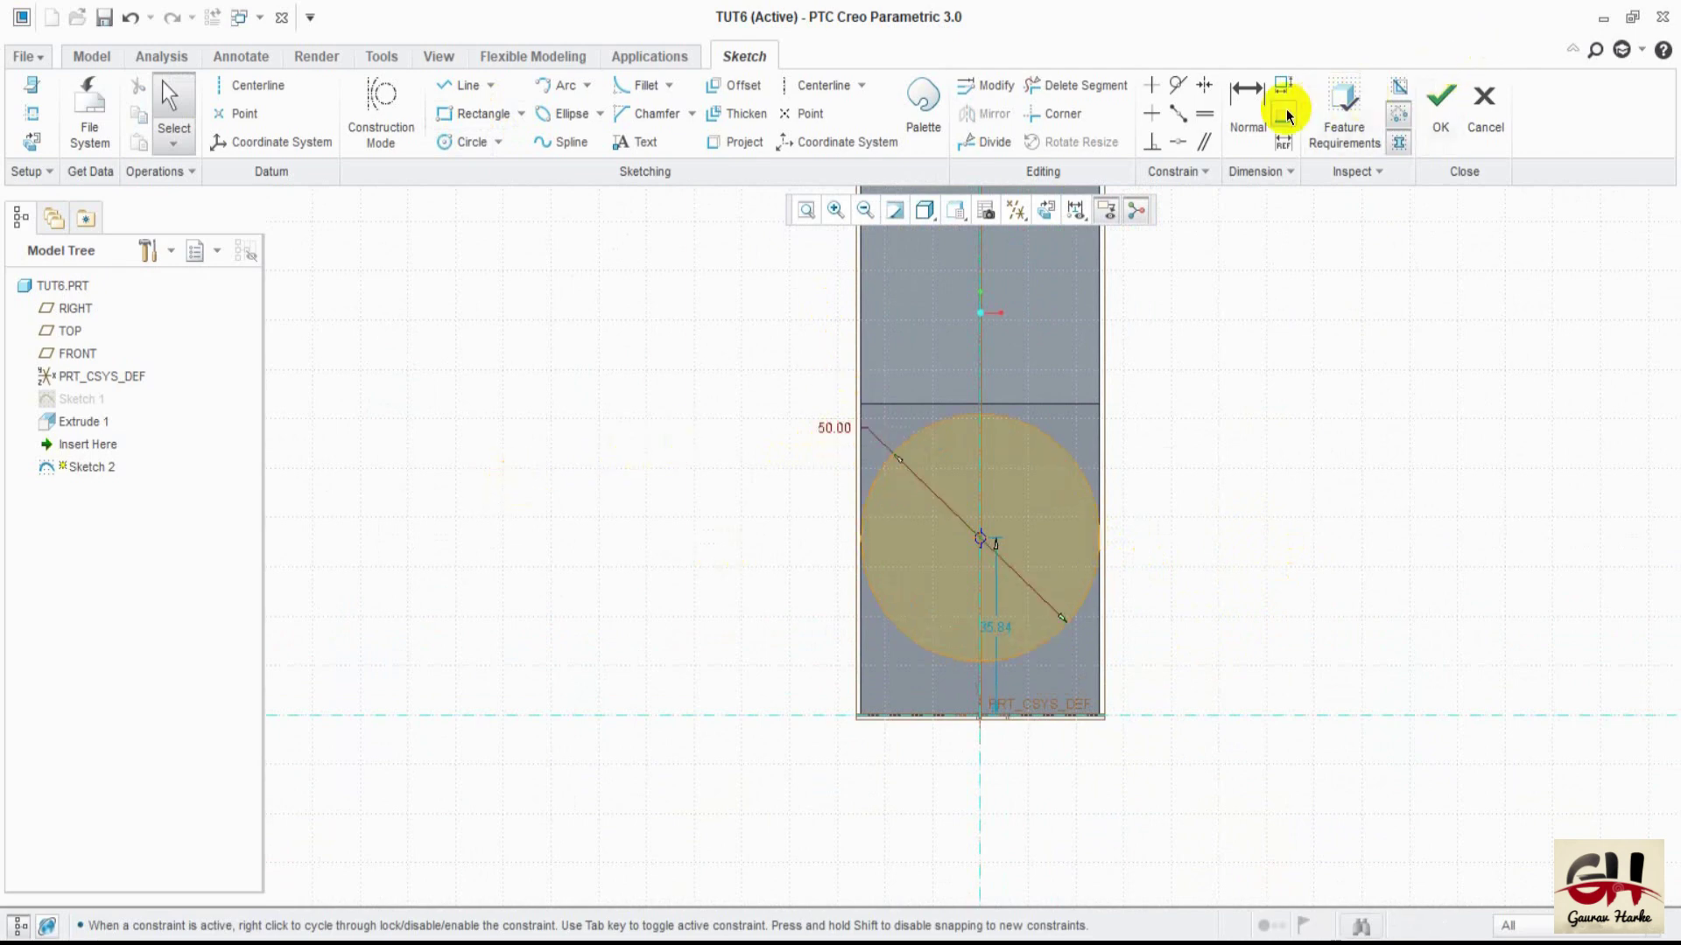
left_click(1247, 107)
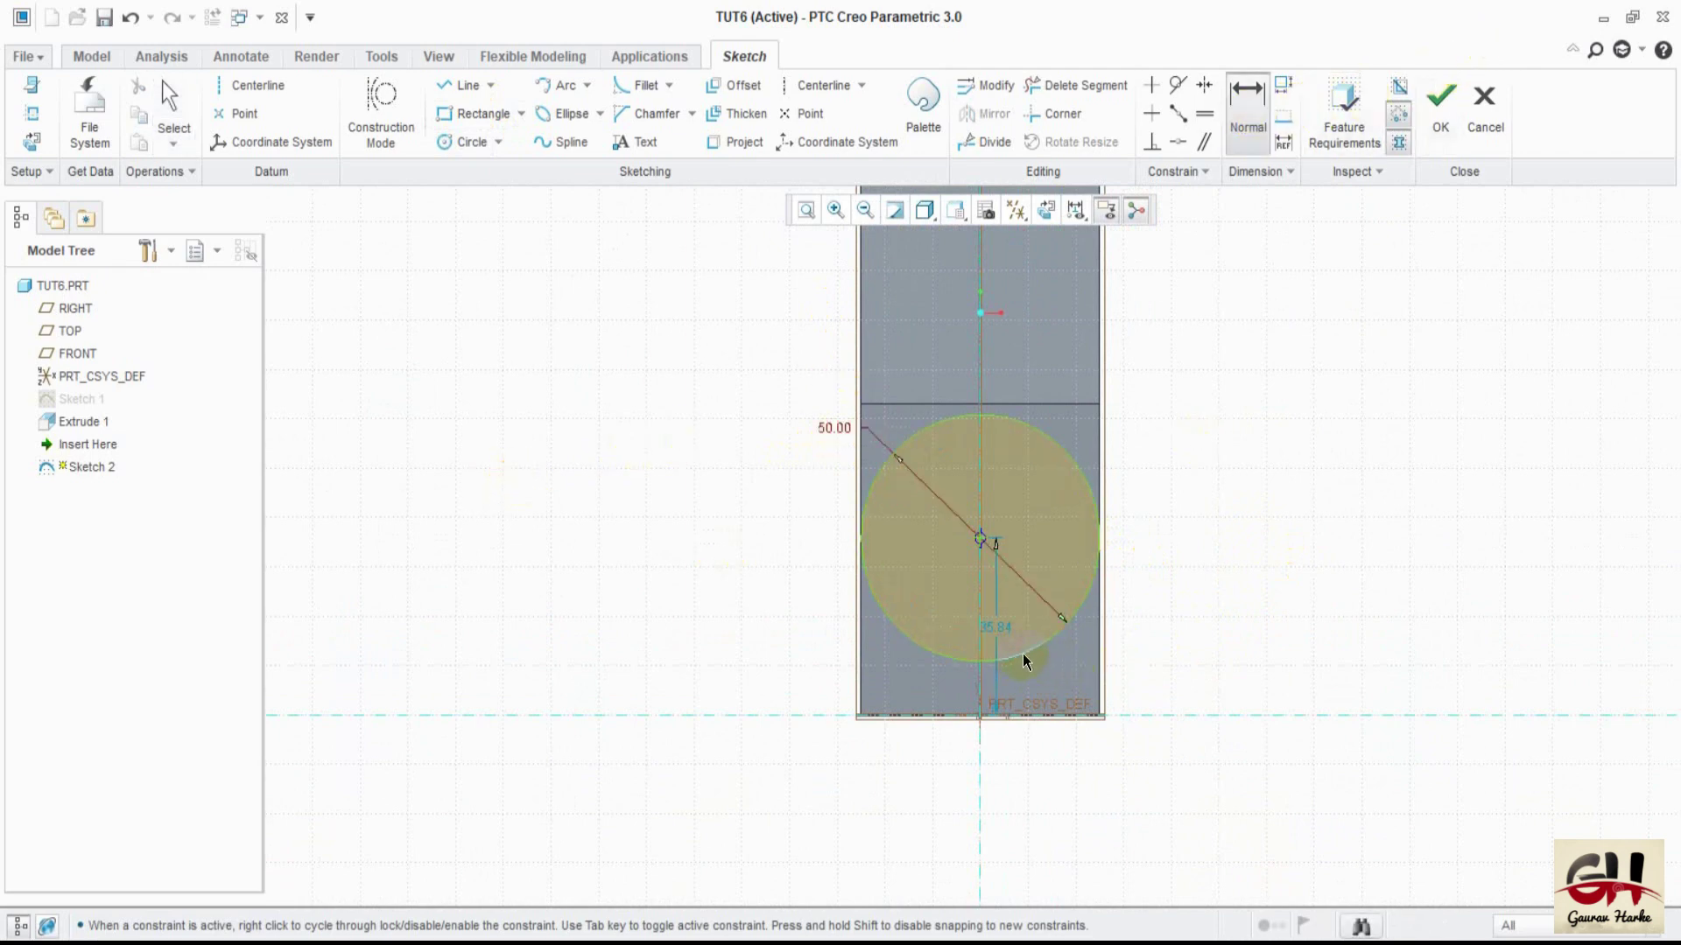
middle_click(1062, 732)
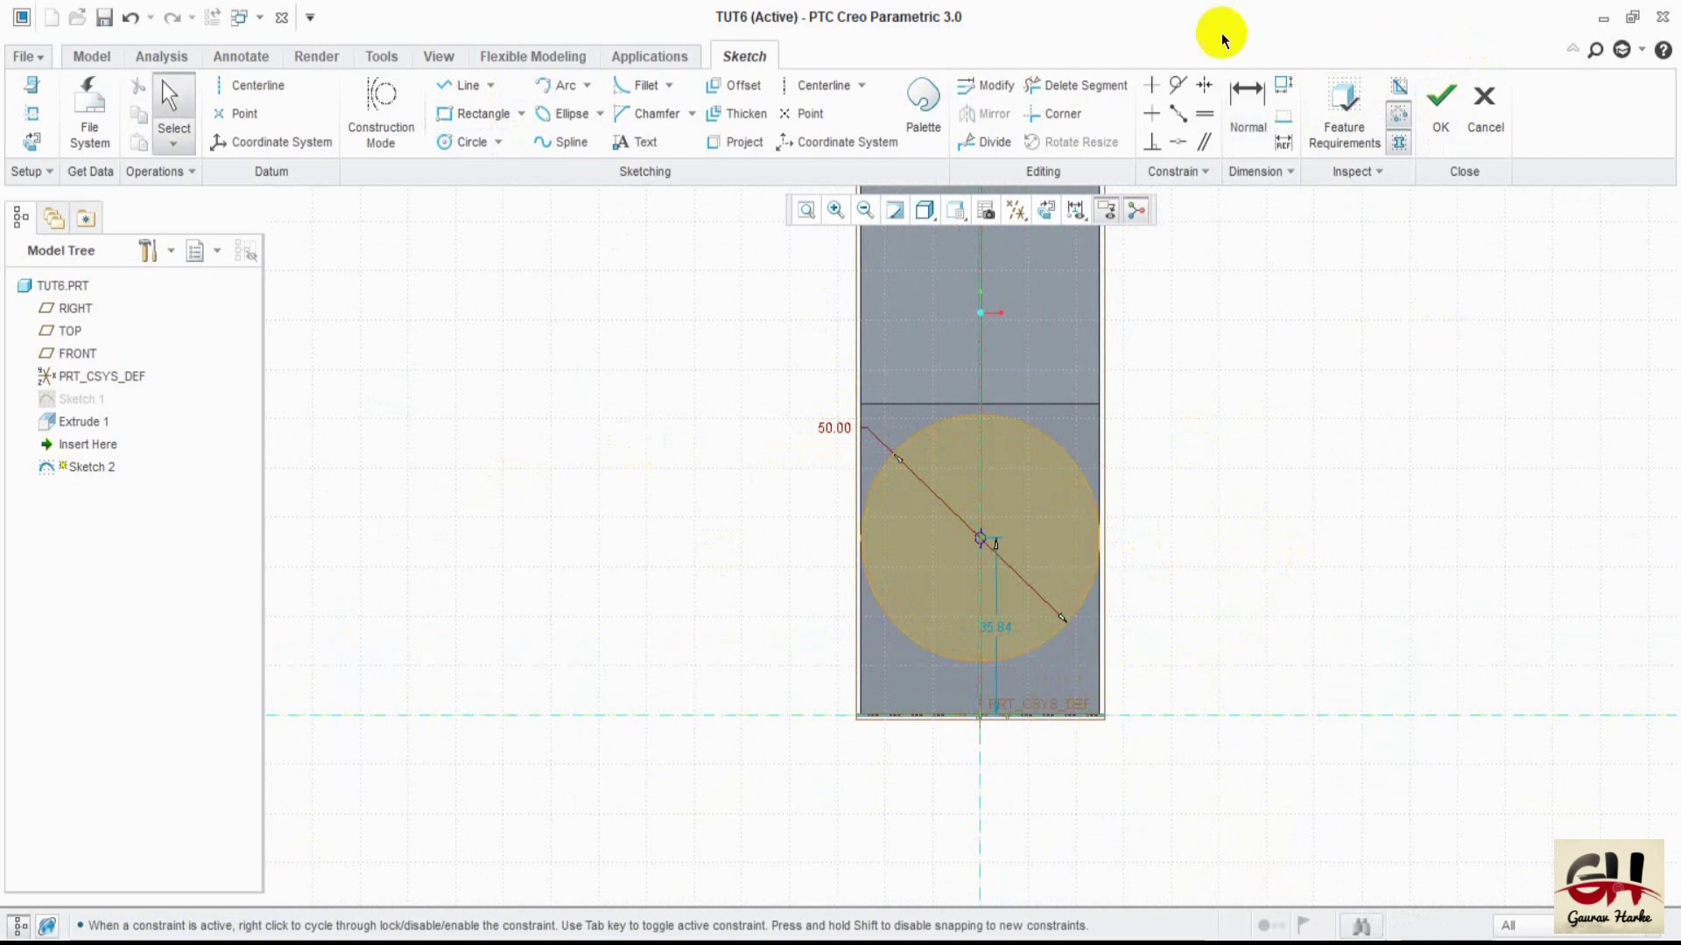
- Make the circle tangent to the bottom reference and stay in Sketcher
left_click(1177, 92)
left_click(1099, 611)
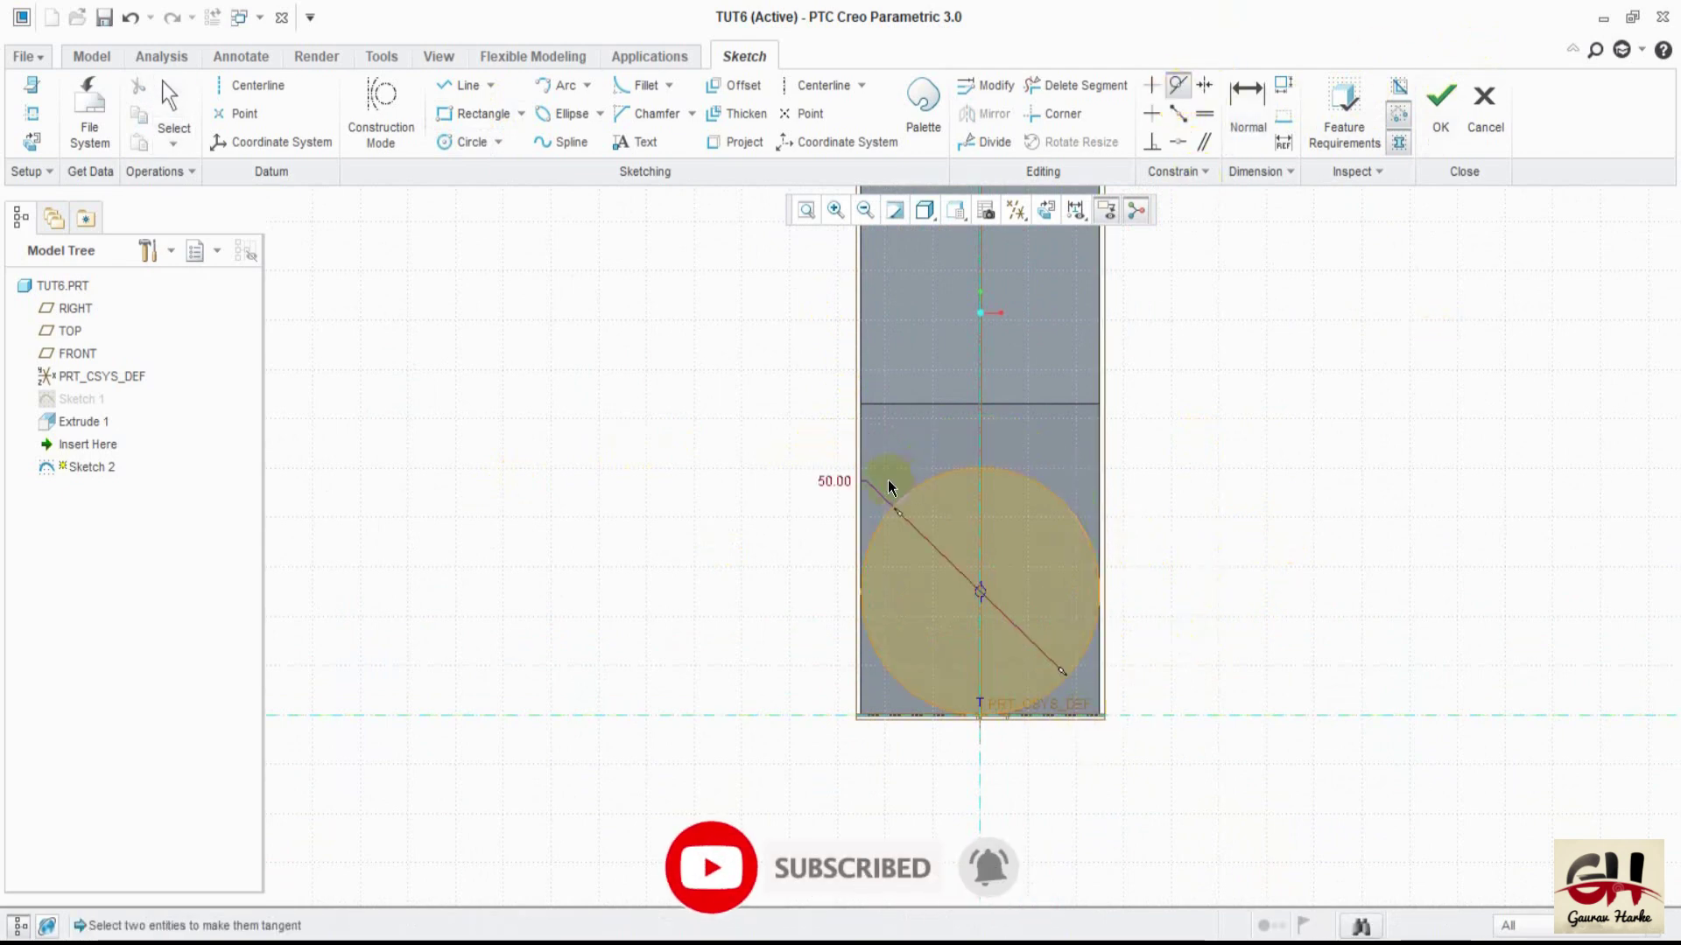
middle_click(660, 555)
key("Escape")
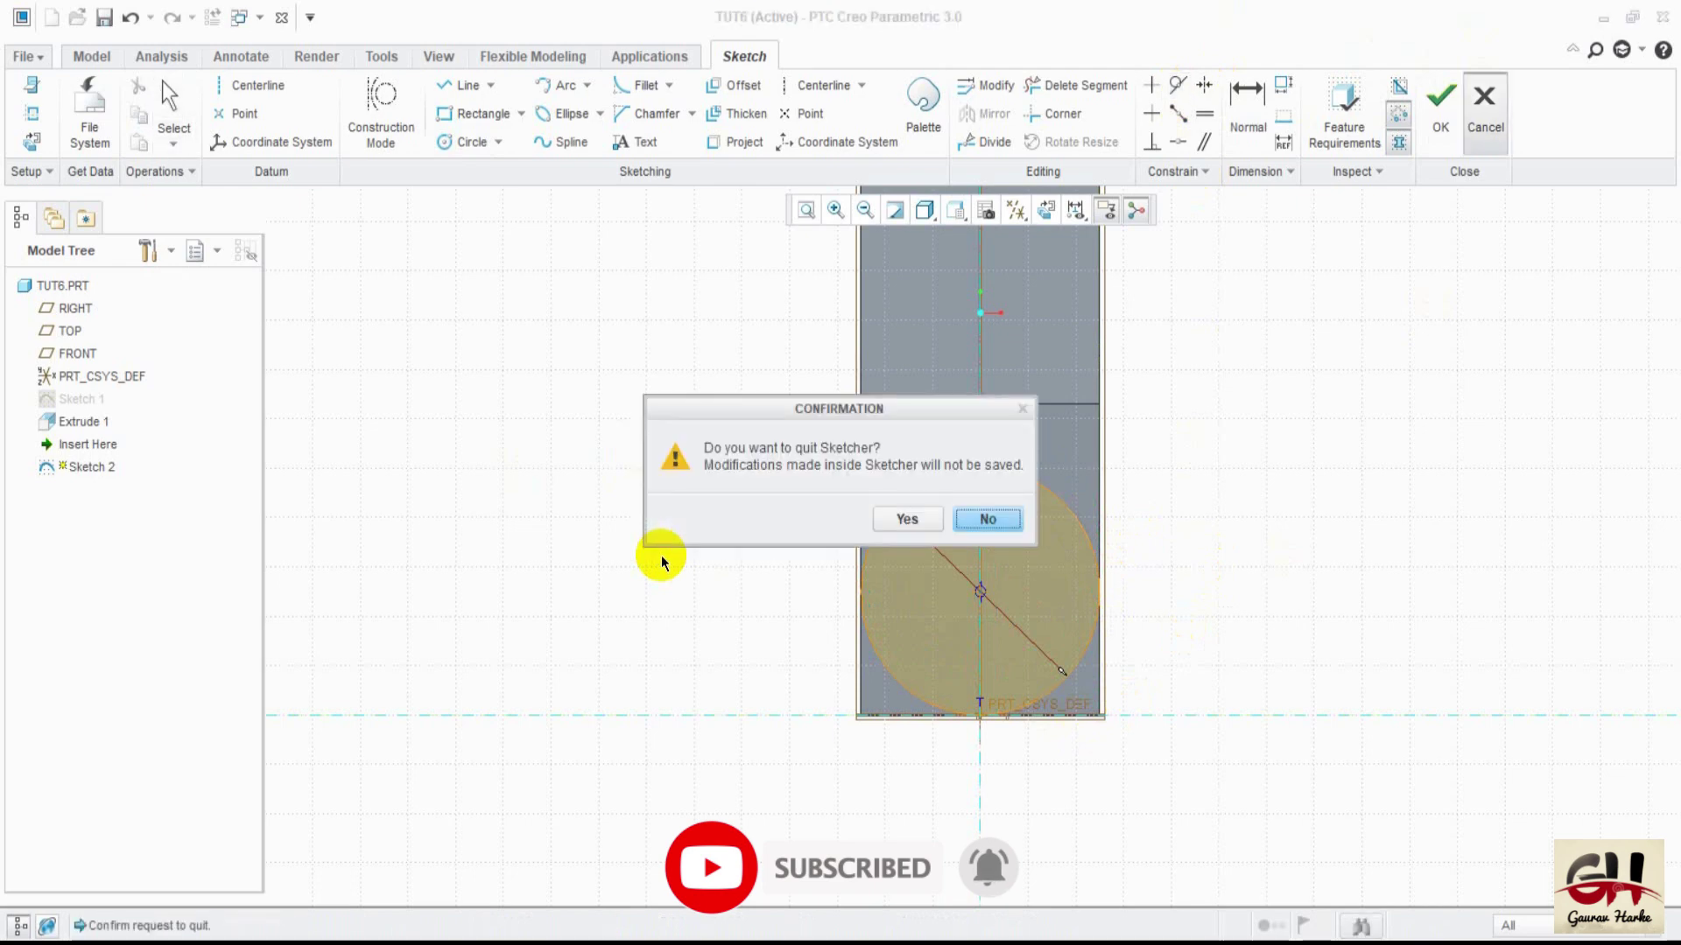
left_click(967, 517)
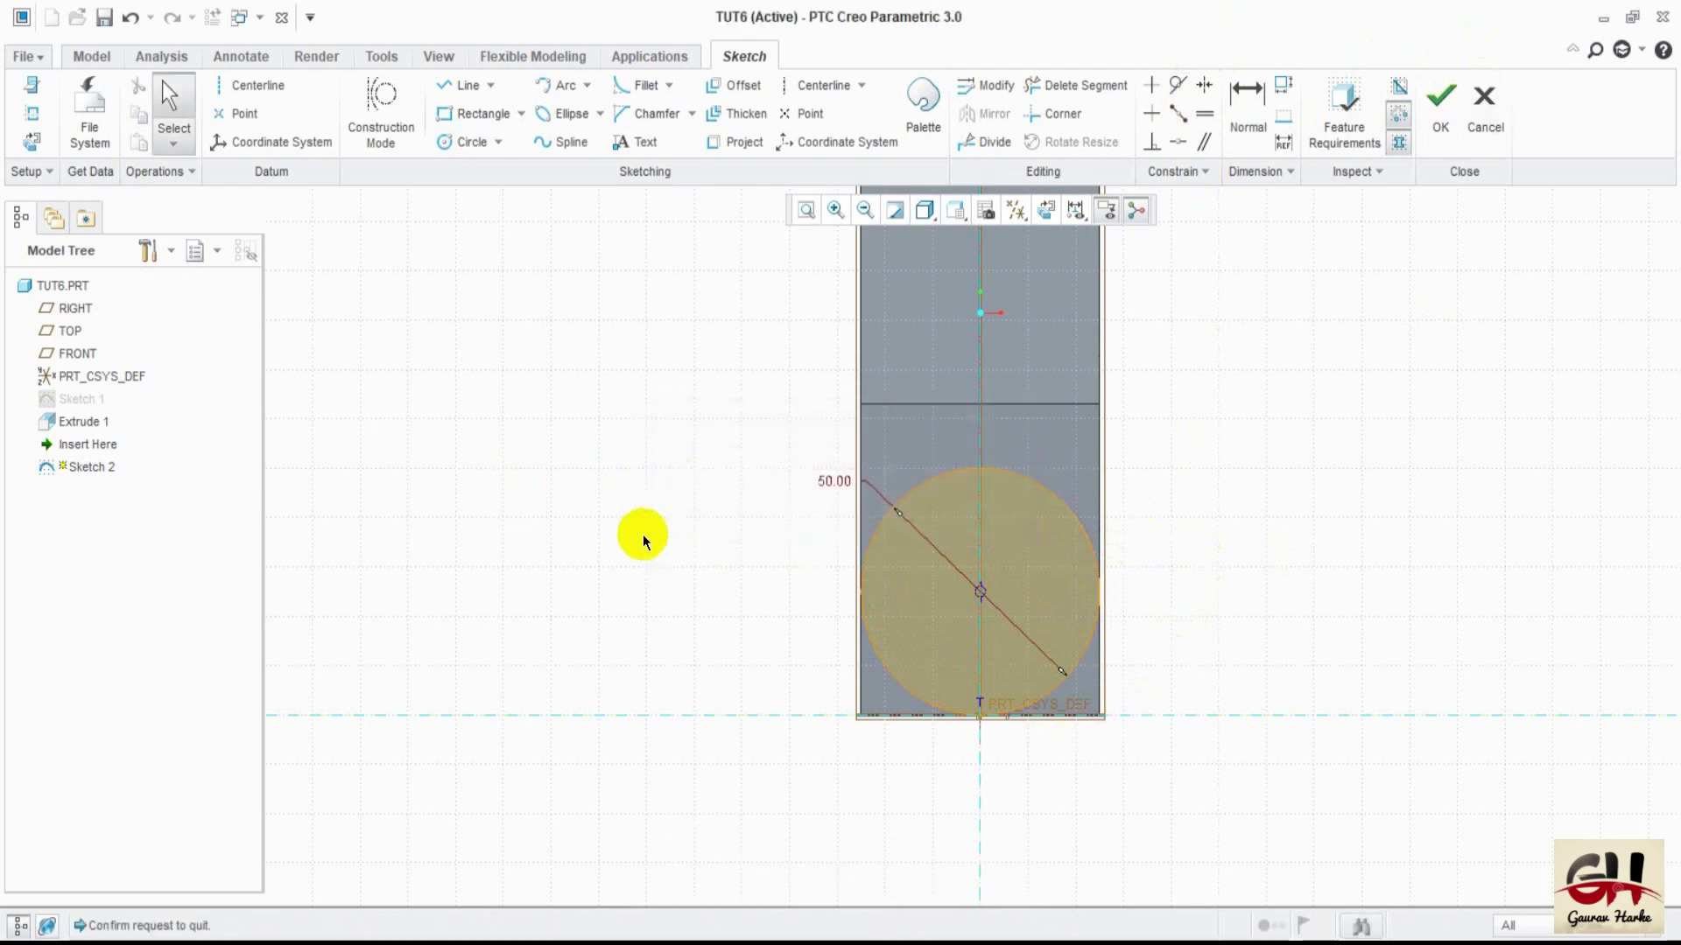
left_click(444, 97)
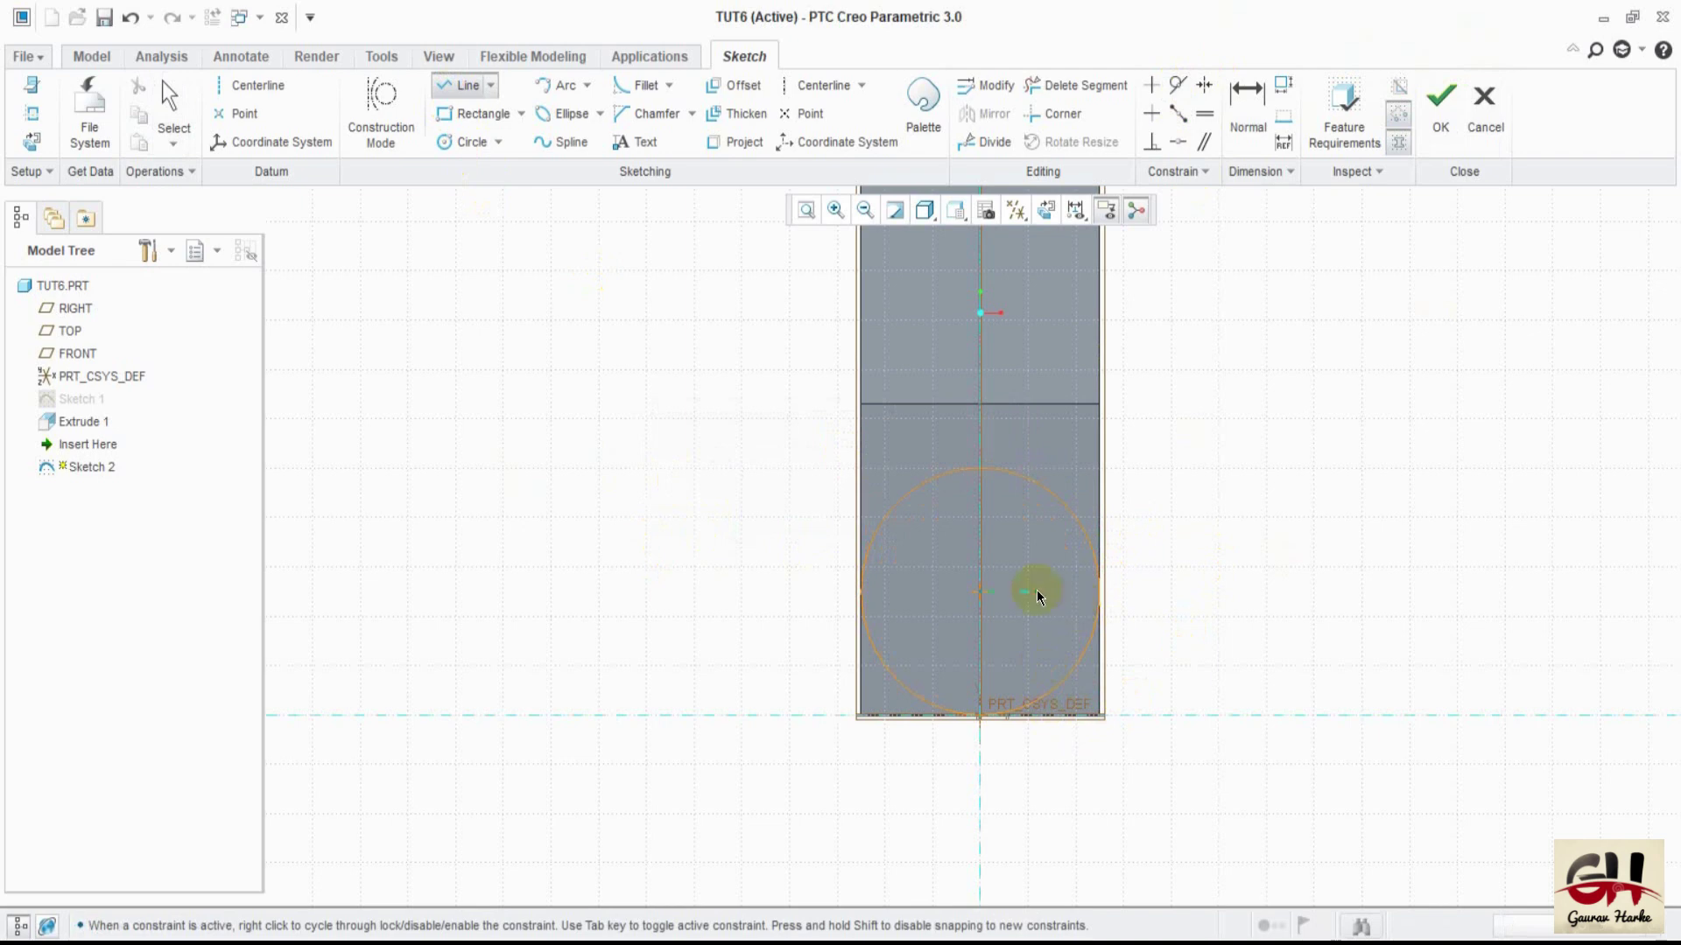
- Draw a closed line outline from the circle's right edge, below the part, to its left edge
left_click(1104, 595)
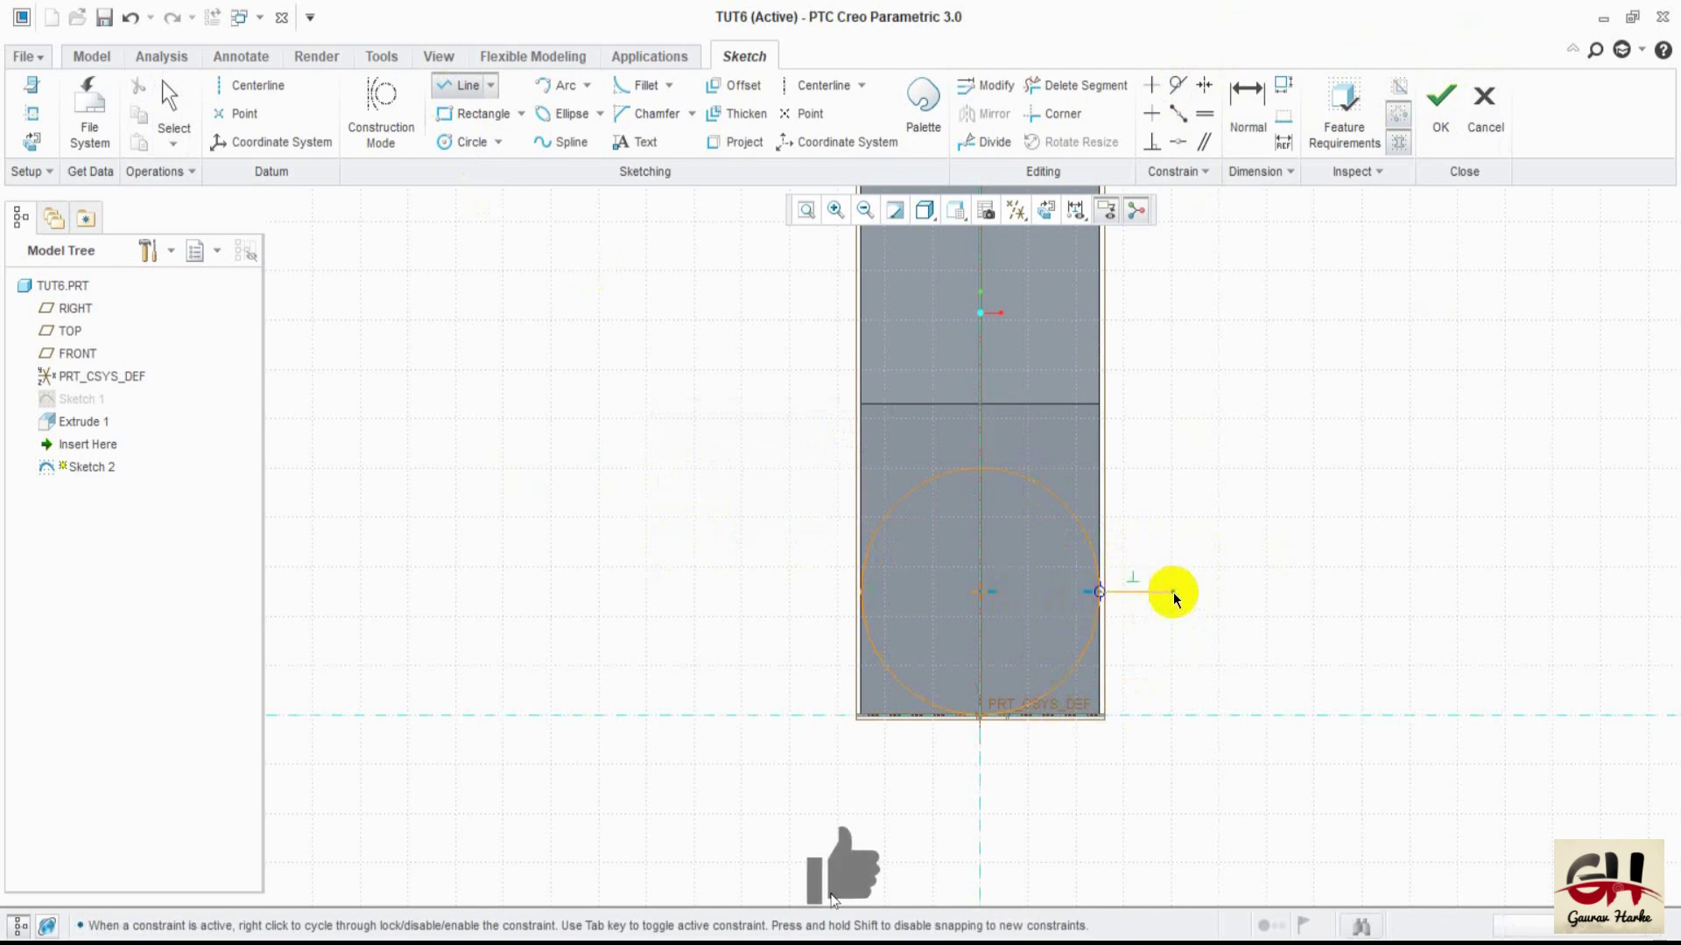
left_click(1173, 593)
left_click(1173, 761)
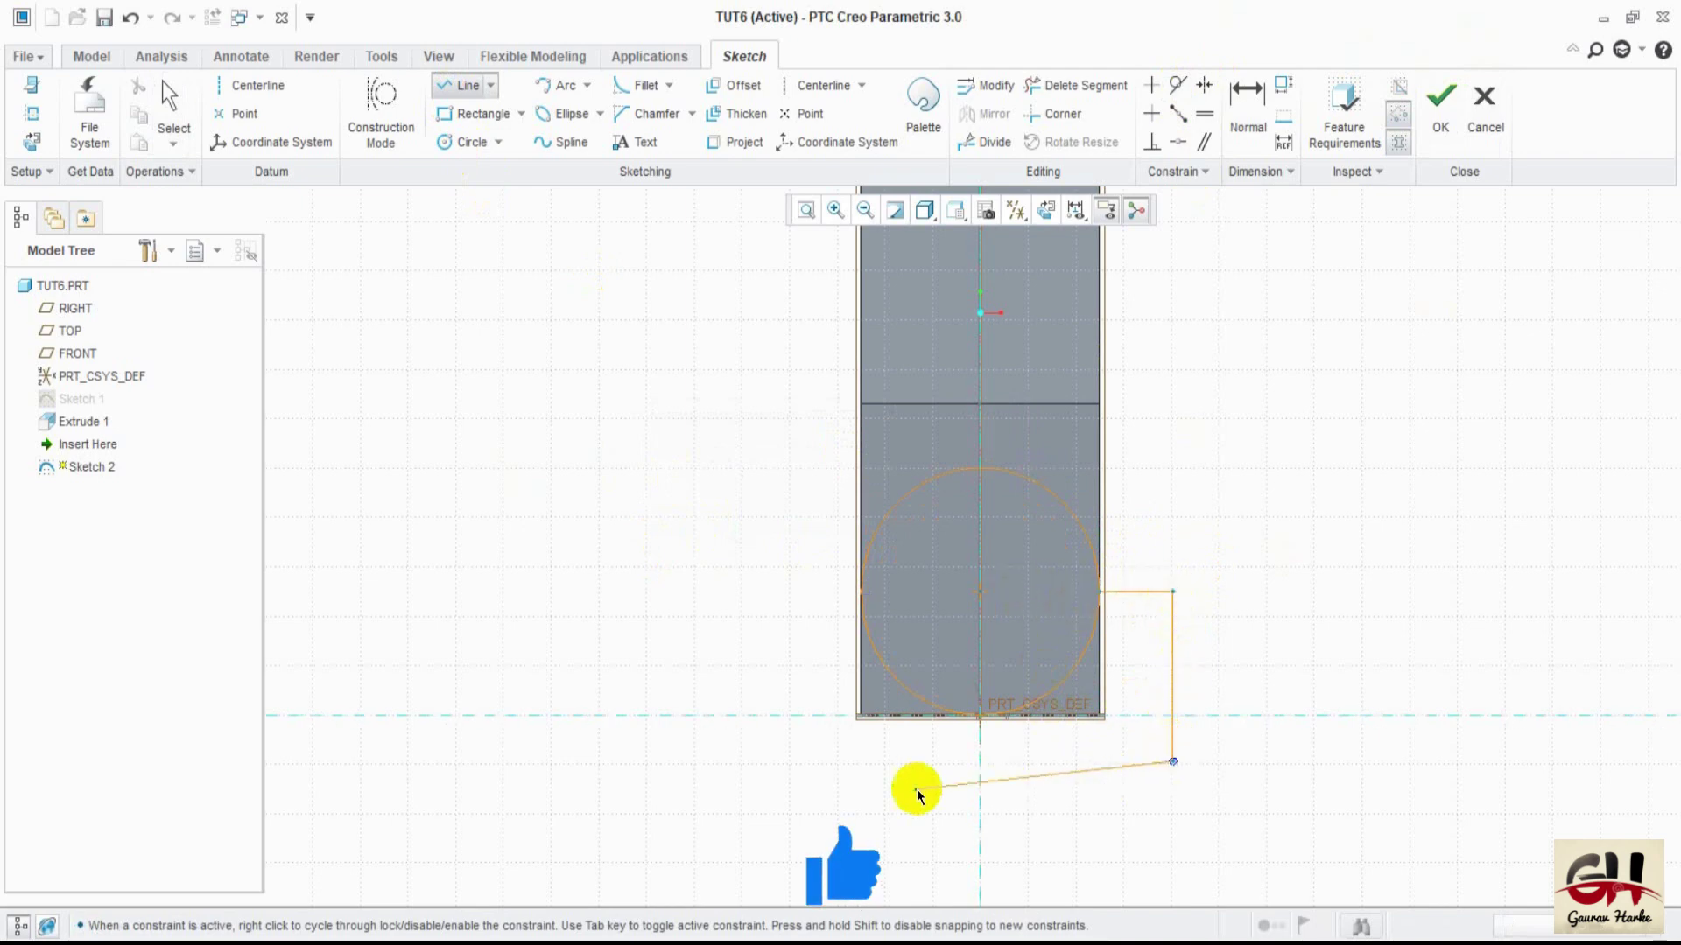
left_click(795, 762)
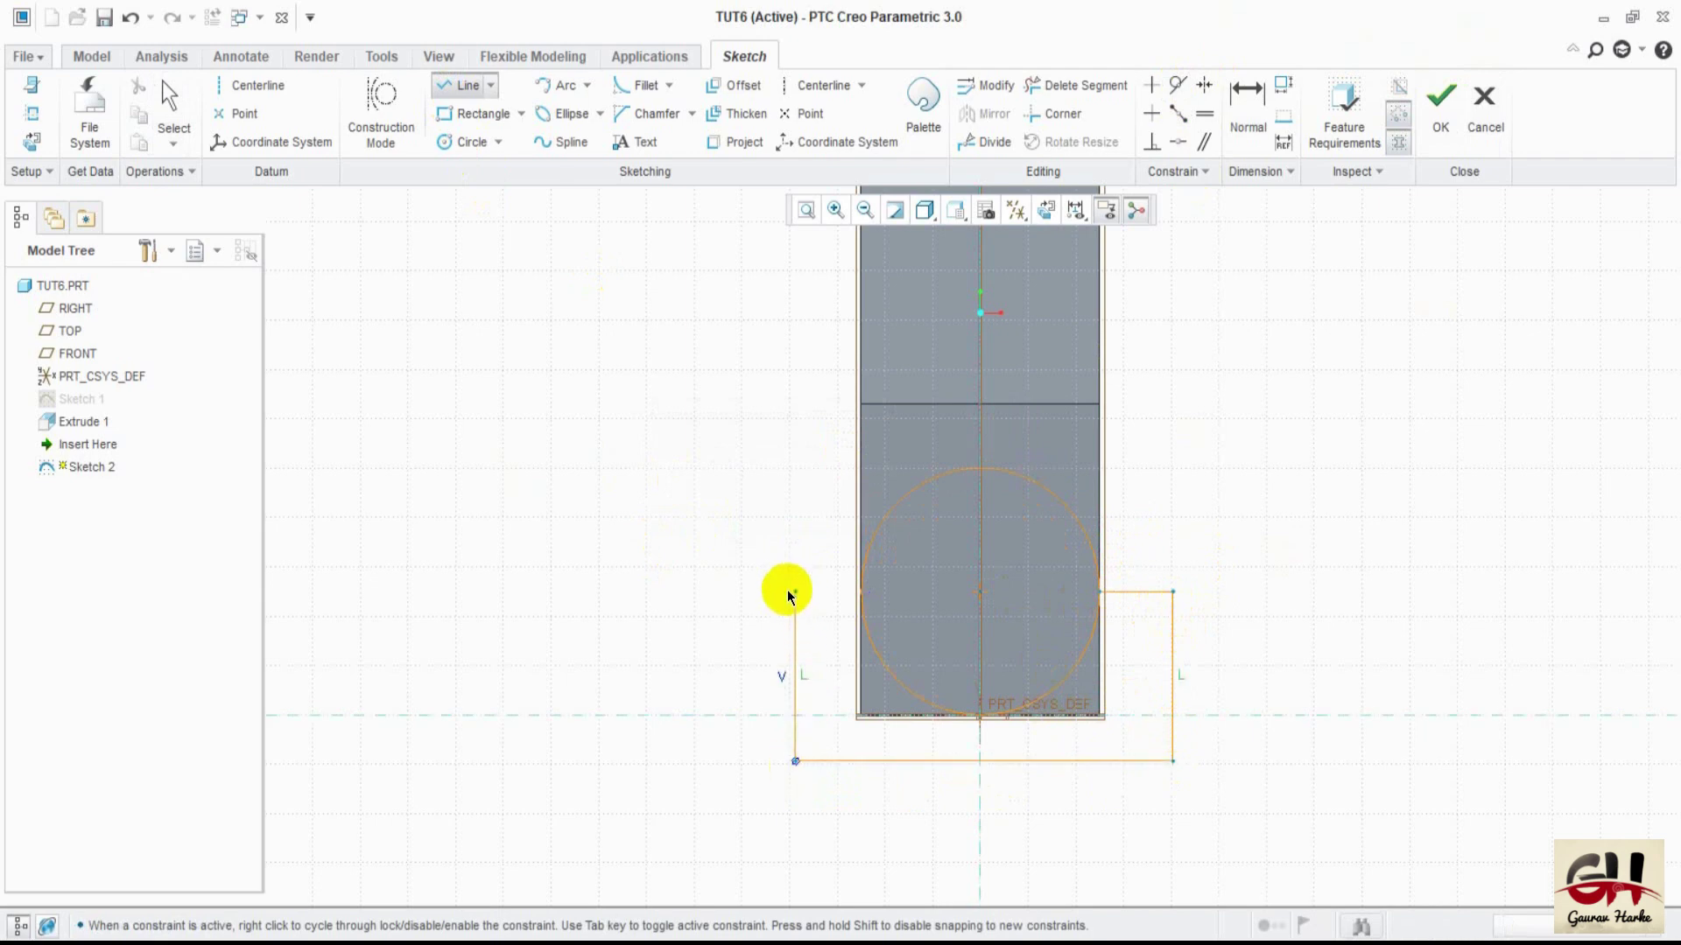
left_click(795, 591)
left_click(862, 592)
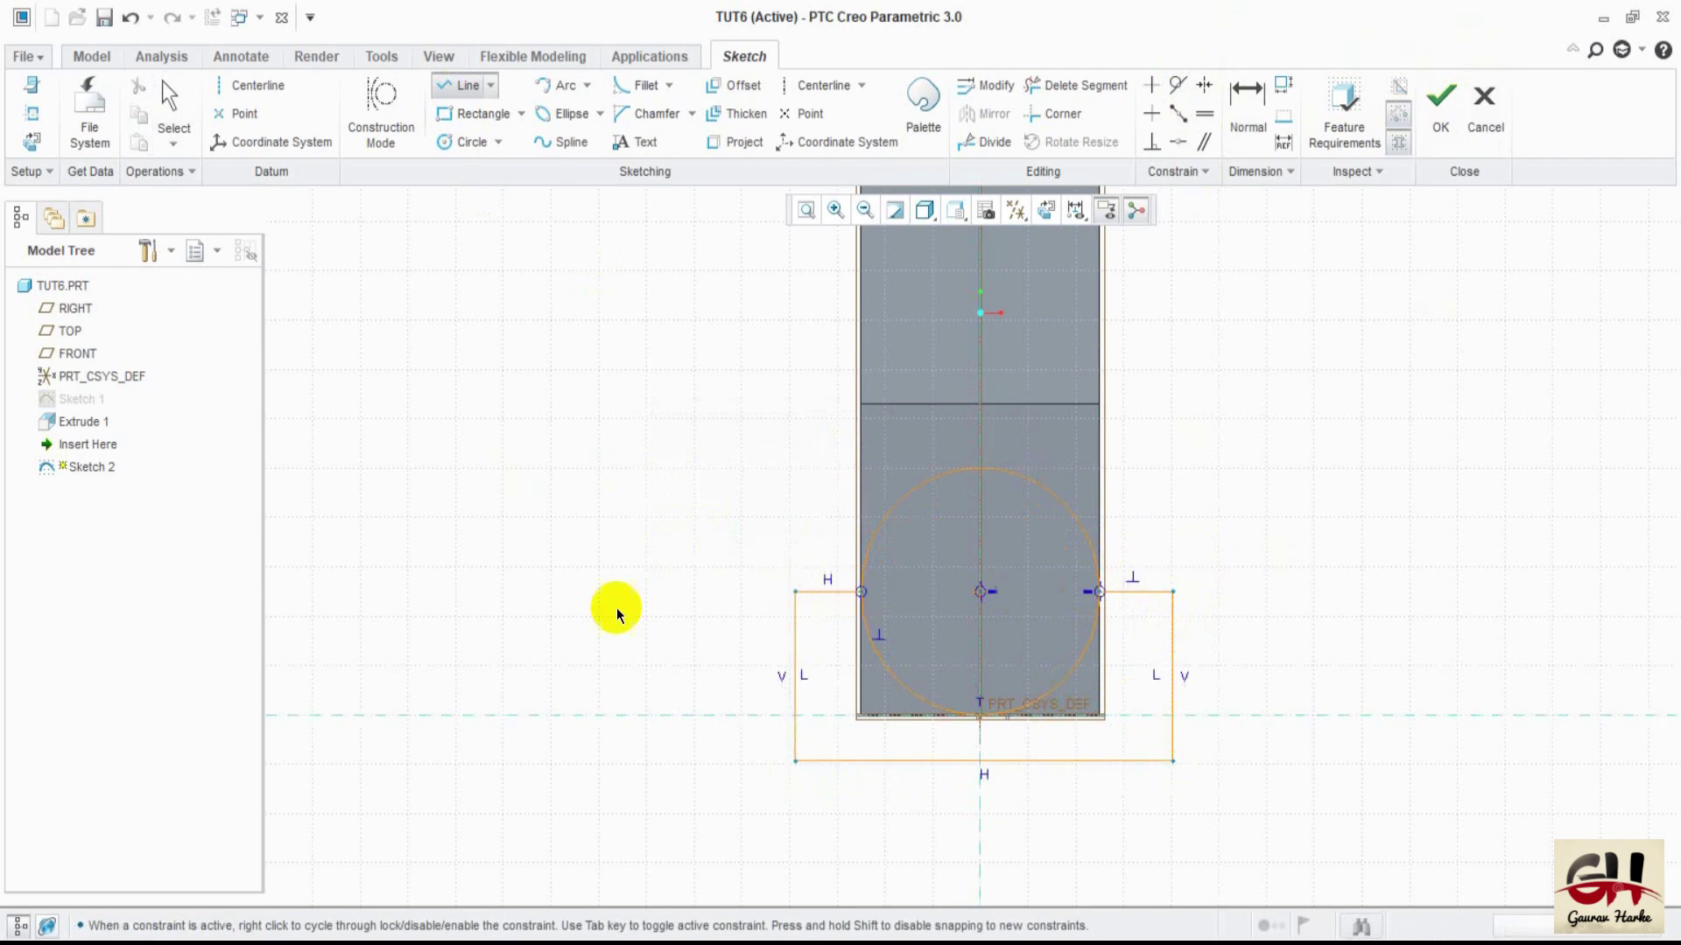
middle_click(595, 607)
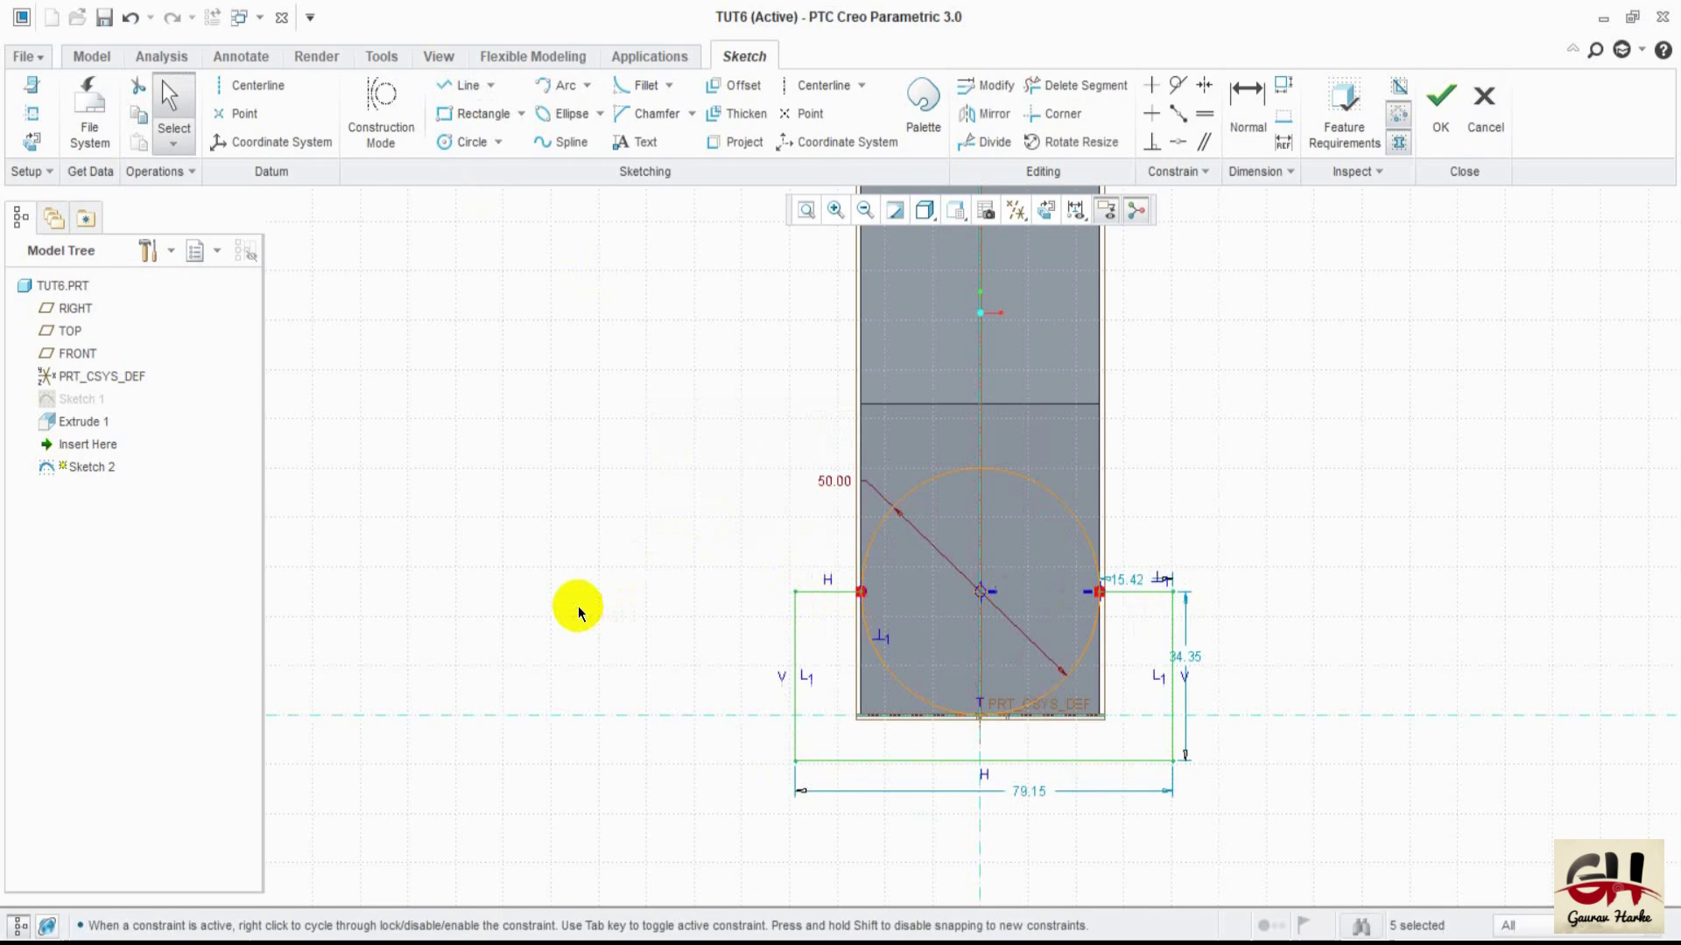
- Trim away the circle's upper half and finish Sketch 2, viewing it in 3-D
left_click(1064, 85)
left_click_drag(942, 488, 867, 490)
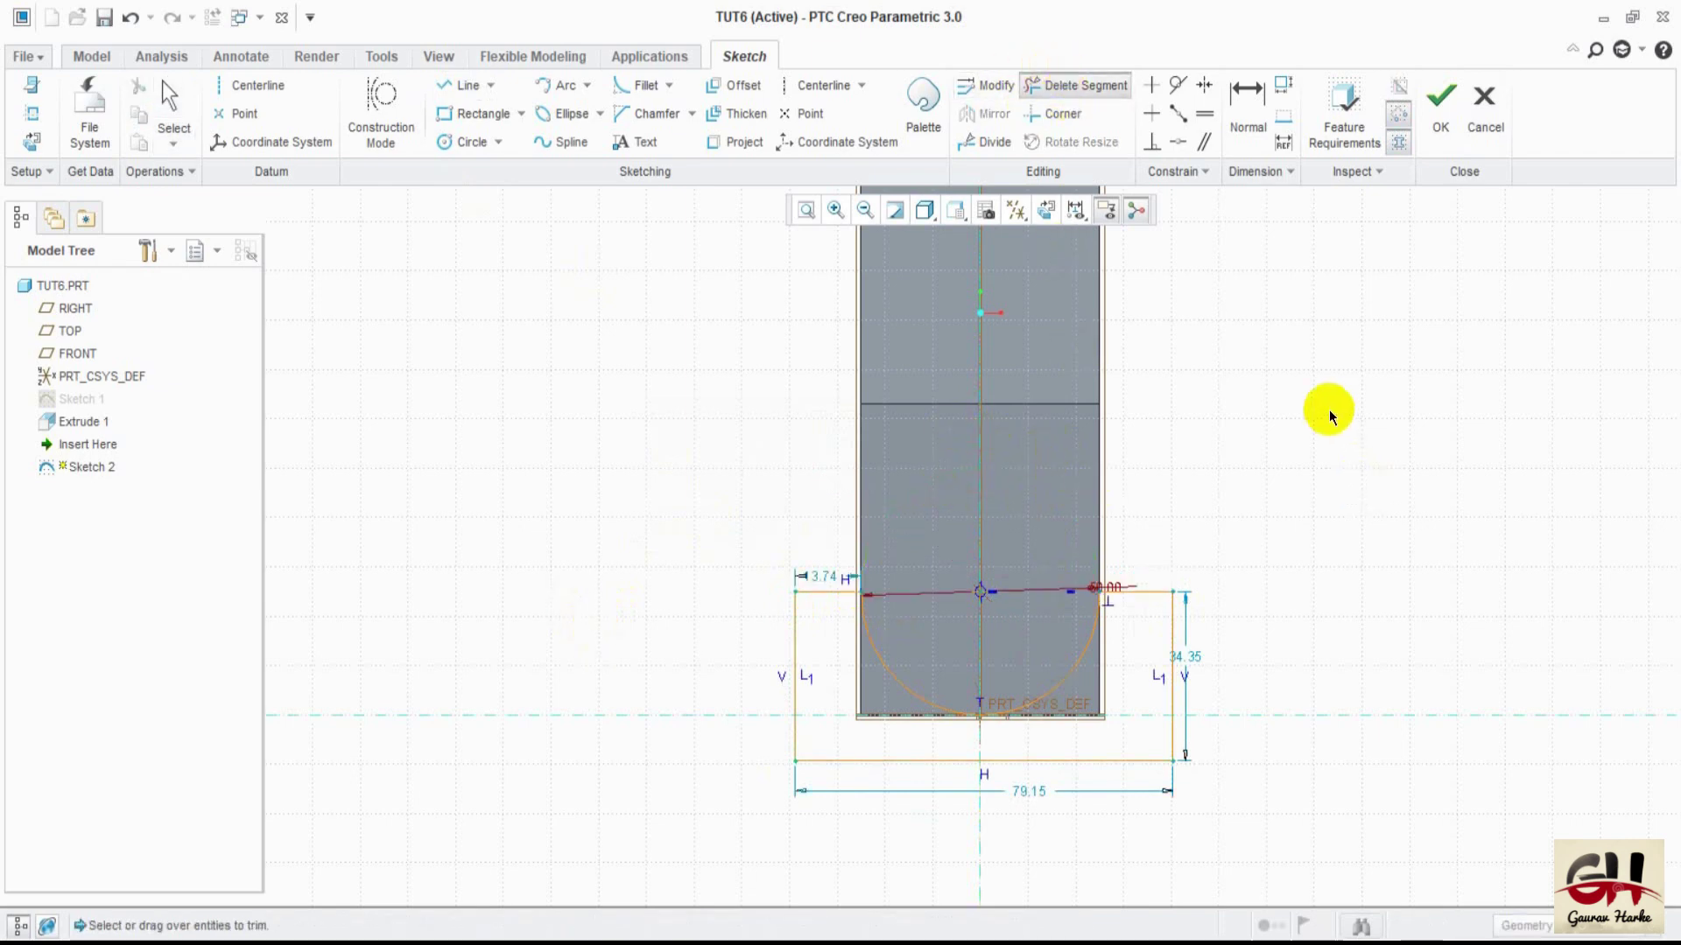
left_click(1440, 97)
mouse_move(1302, 480)
middle_mouse_down()
mouse_move(1186, 619)
mouse_move(1238, 464)
mouse_move(1123, 545)
mouse_move(1058, 511)
mouse_move(1126, 517)
mouse_move(890, 367)
middle_mouse_up()
left_click(610, 139)
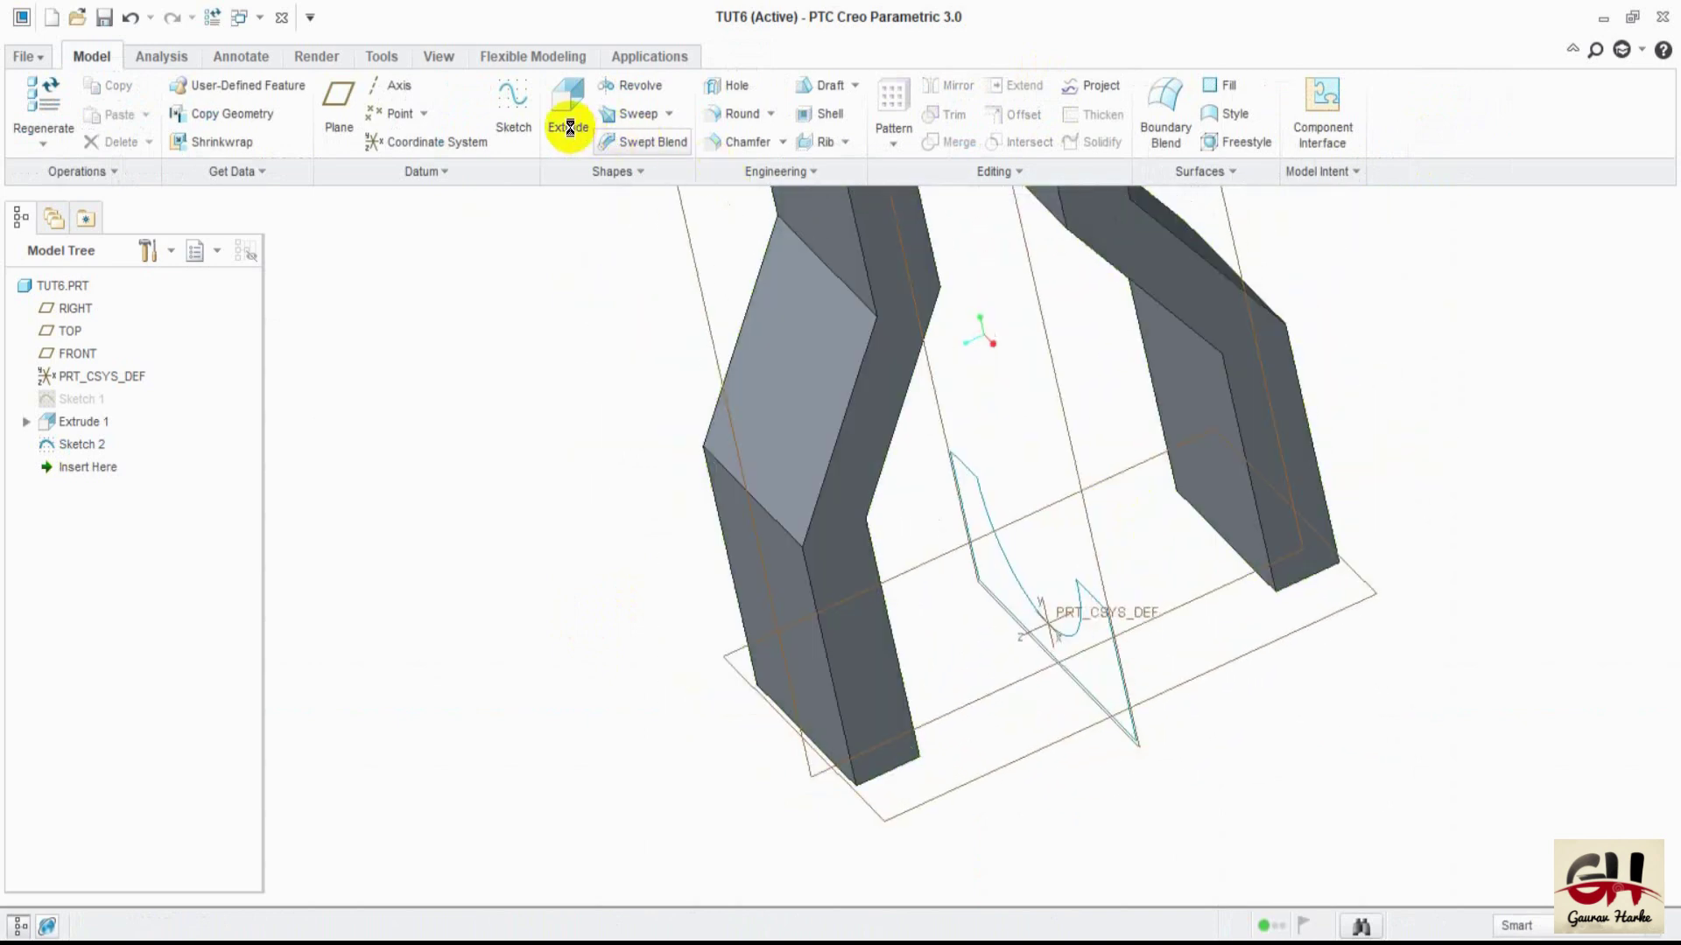
- Extrude Sketch 2 as a symmetric 158.90-deep material cut through both arm ends
key("Escape")
left_click(570, 128)
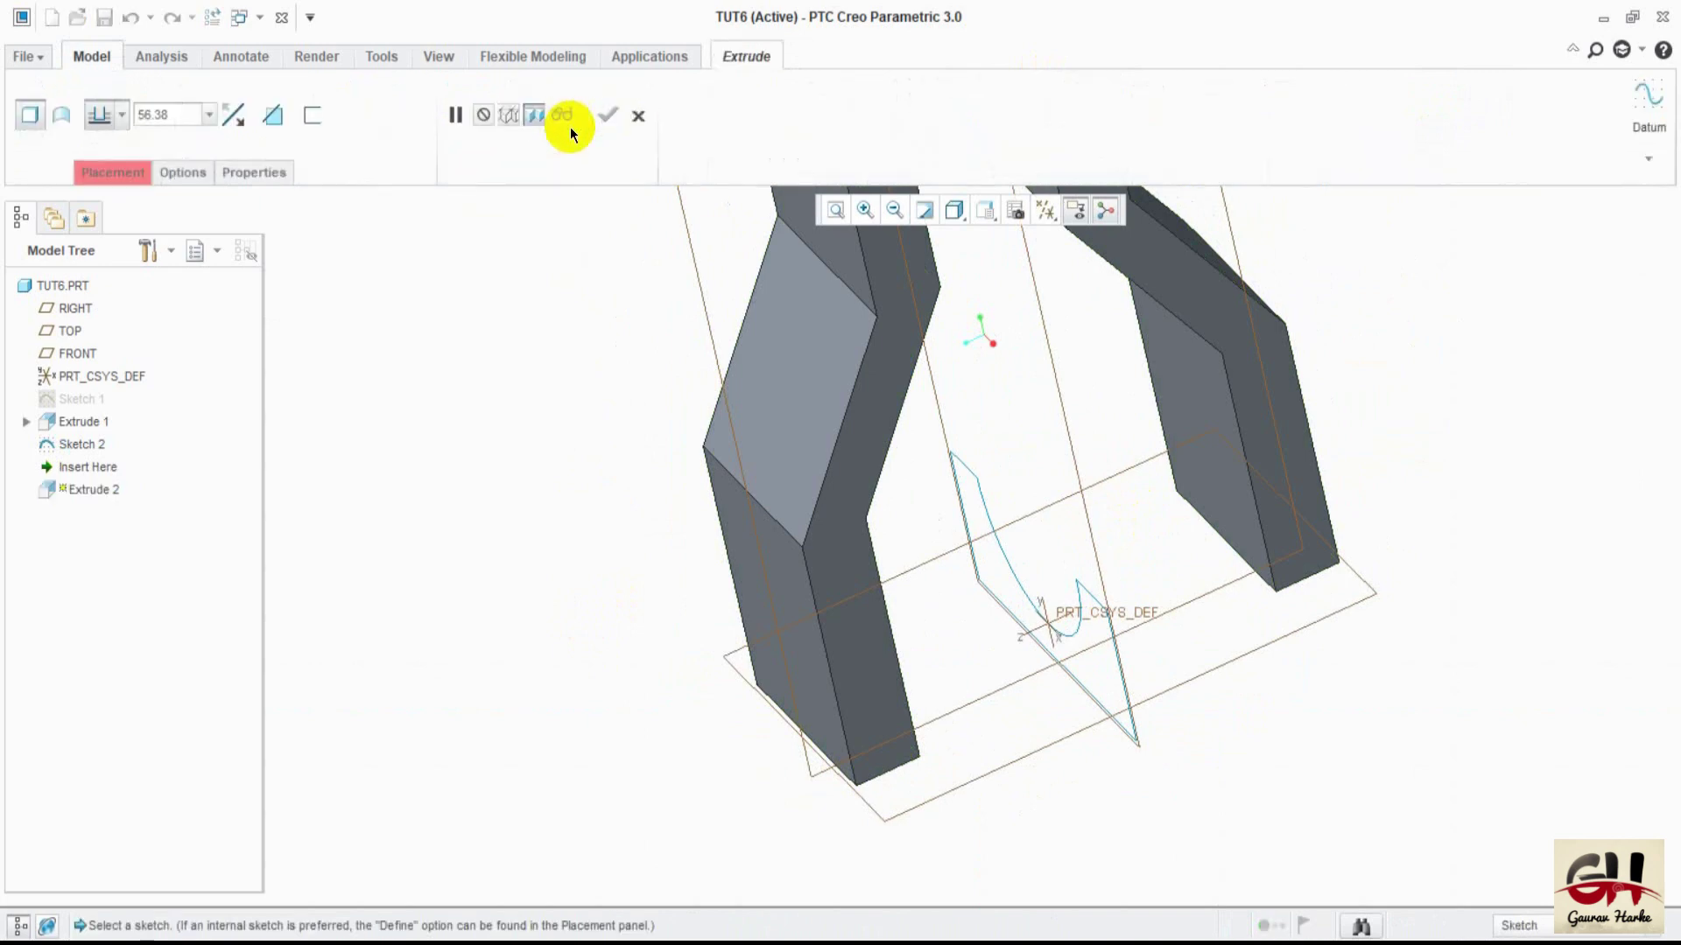
left_click(980, 496)
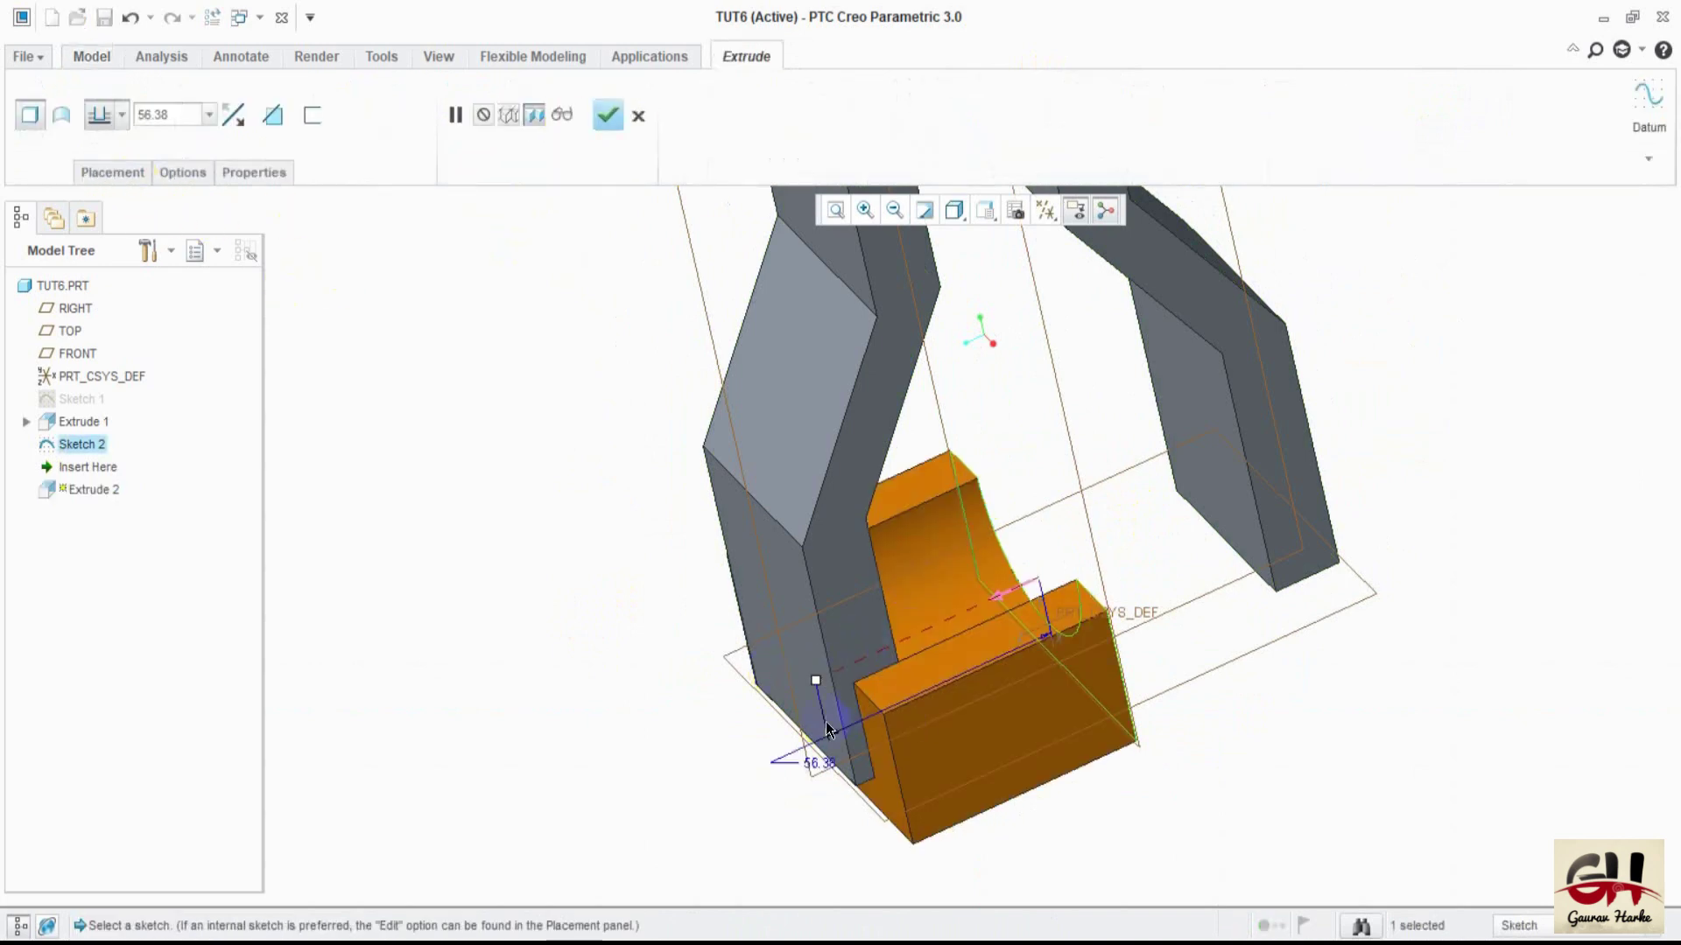
left_click_drag(815, 683, 762, 833)
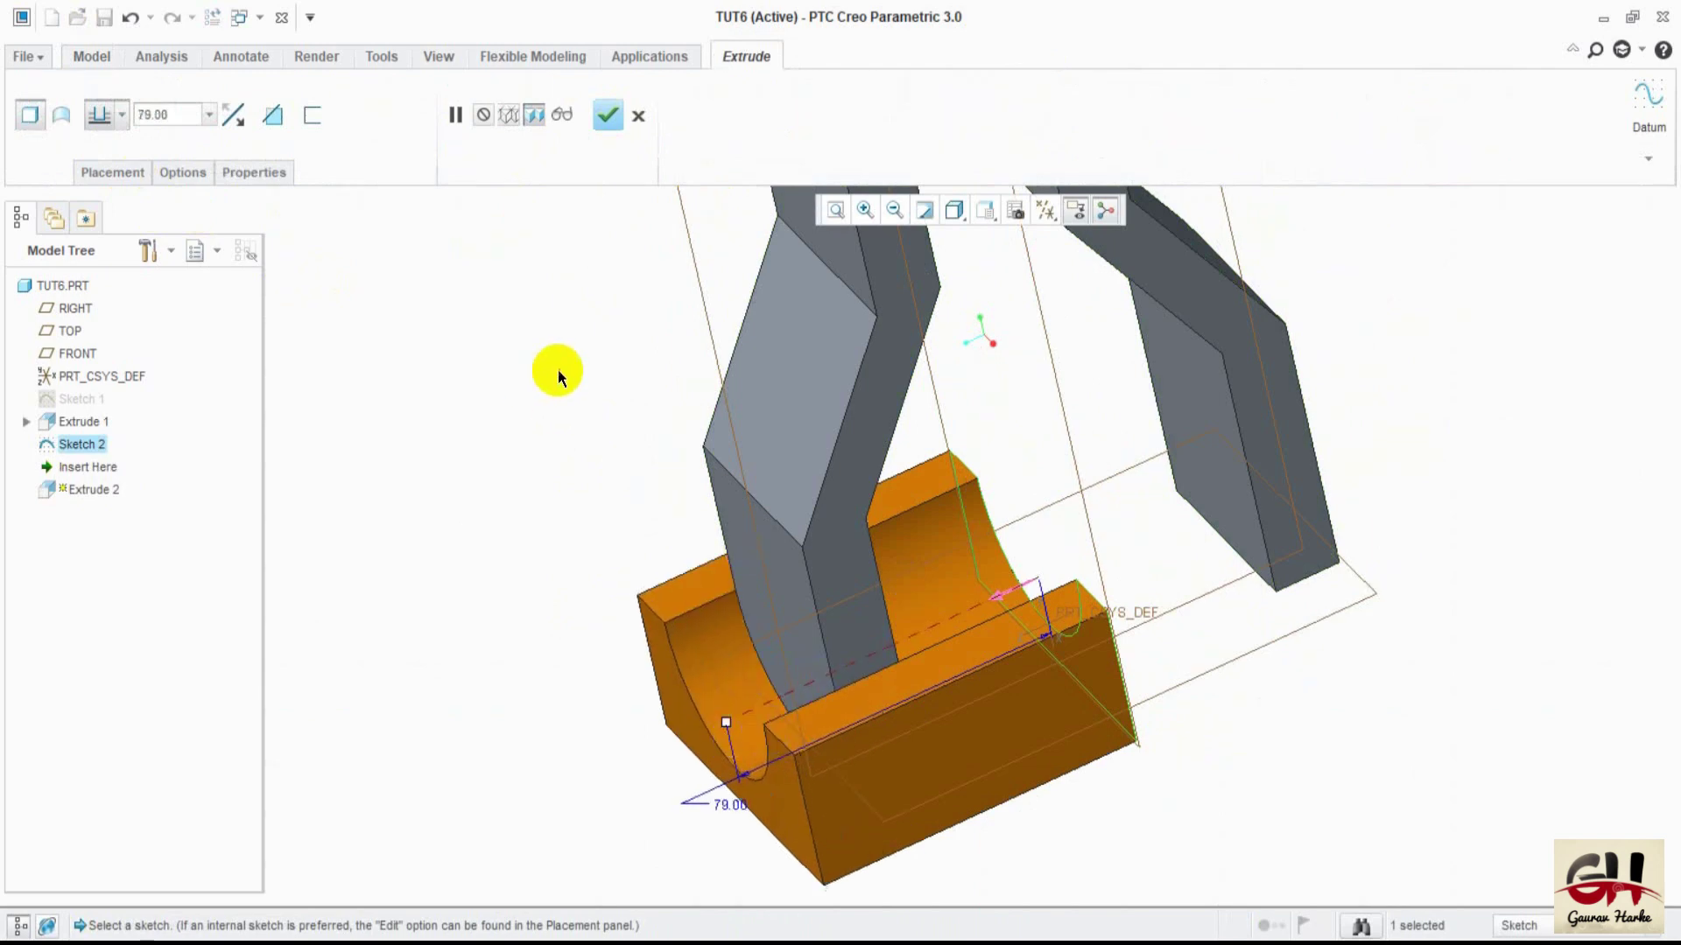
left_click(272, 115)
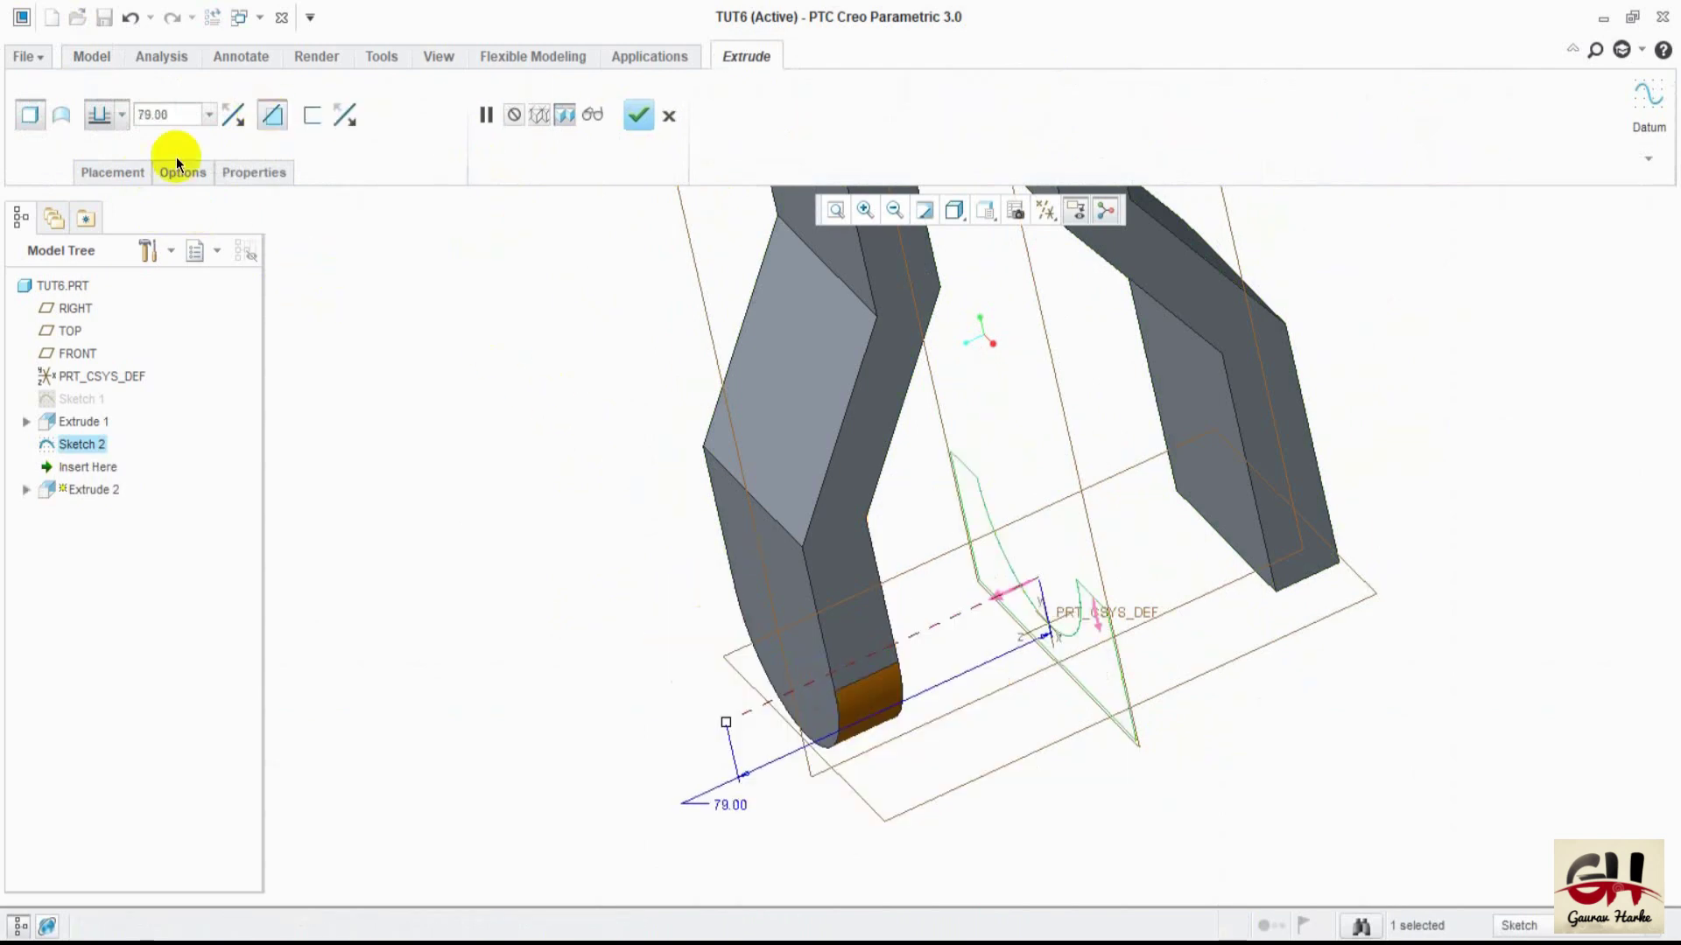
left_click(123, 115)
left_click(98, 187)
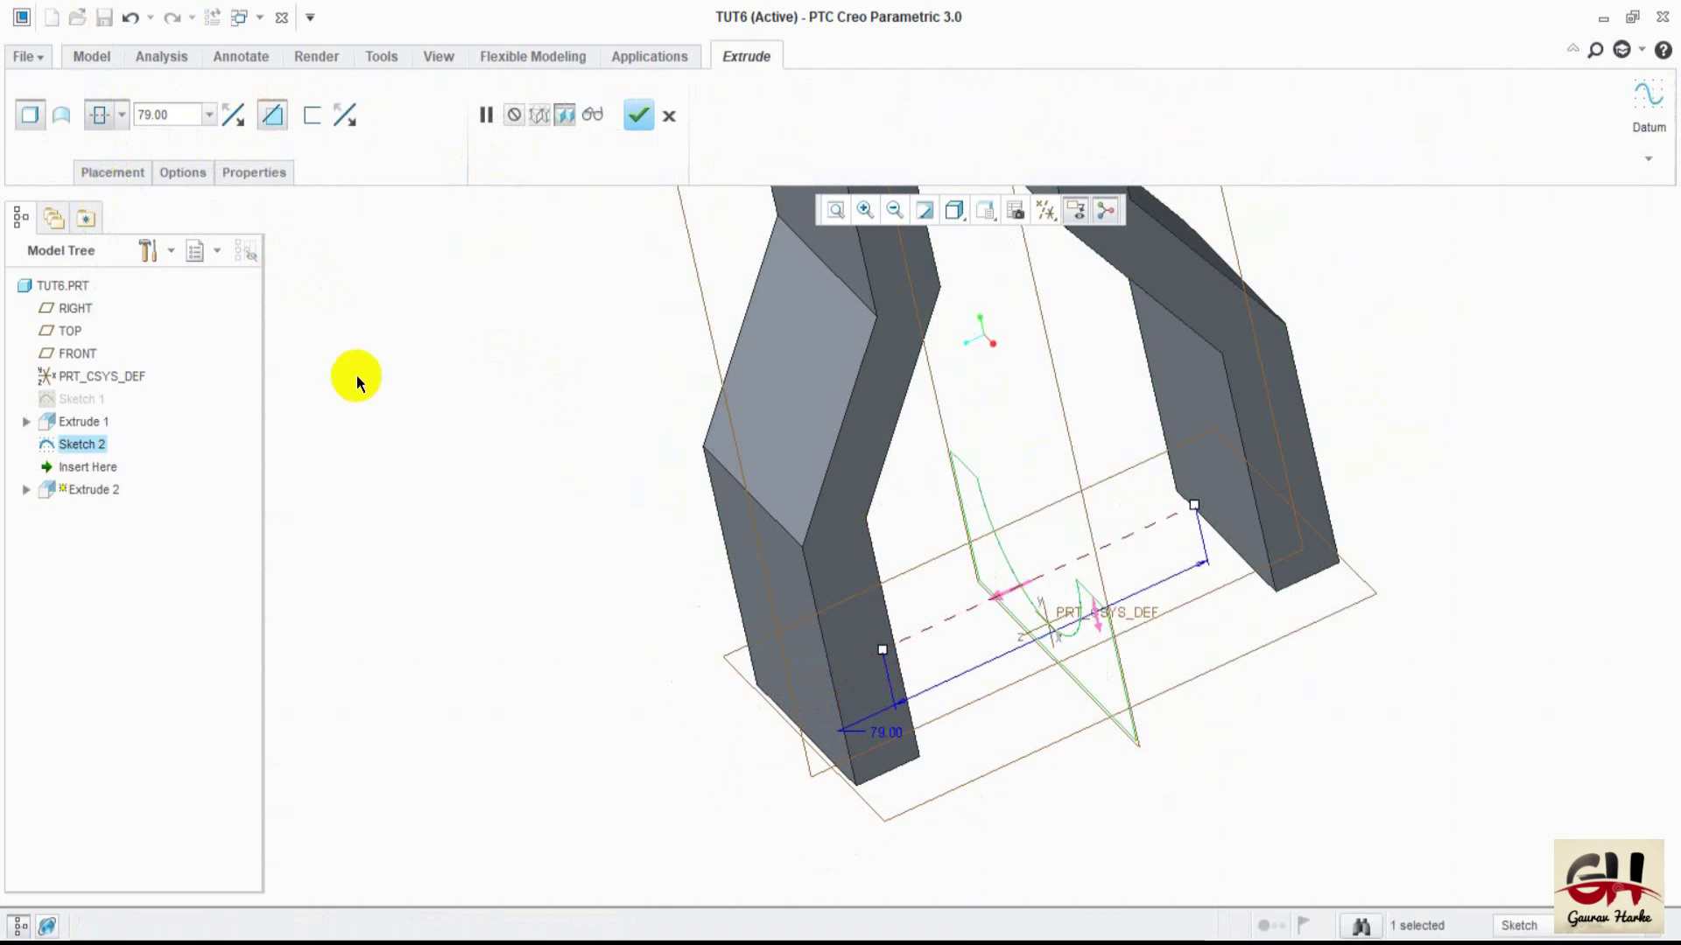
left_click_drag(878, 652, 726, 720)
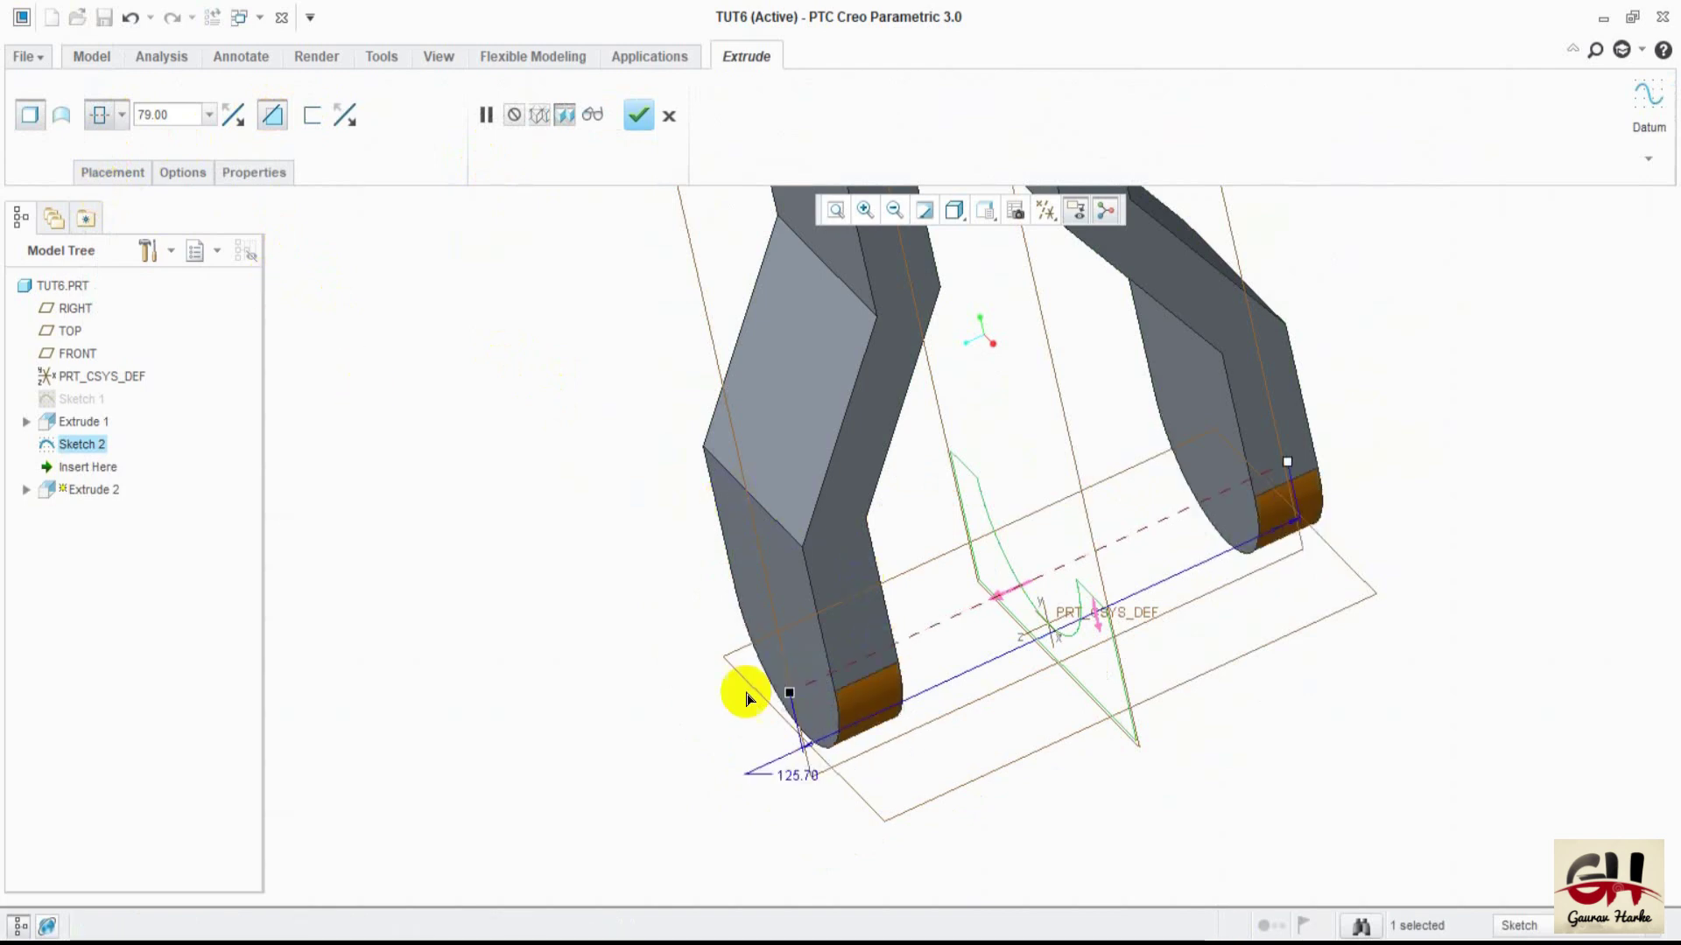
left_click(638, 115)
mouse_move(539, 413)
middle_mouse_down()
mouse_move(668, 477)
mouse_move(668, 386)
mouse_move(487, 394)
mouse_move(488, 469)
middle_mouse_up()
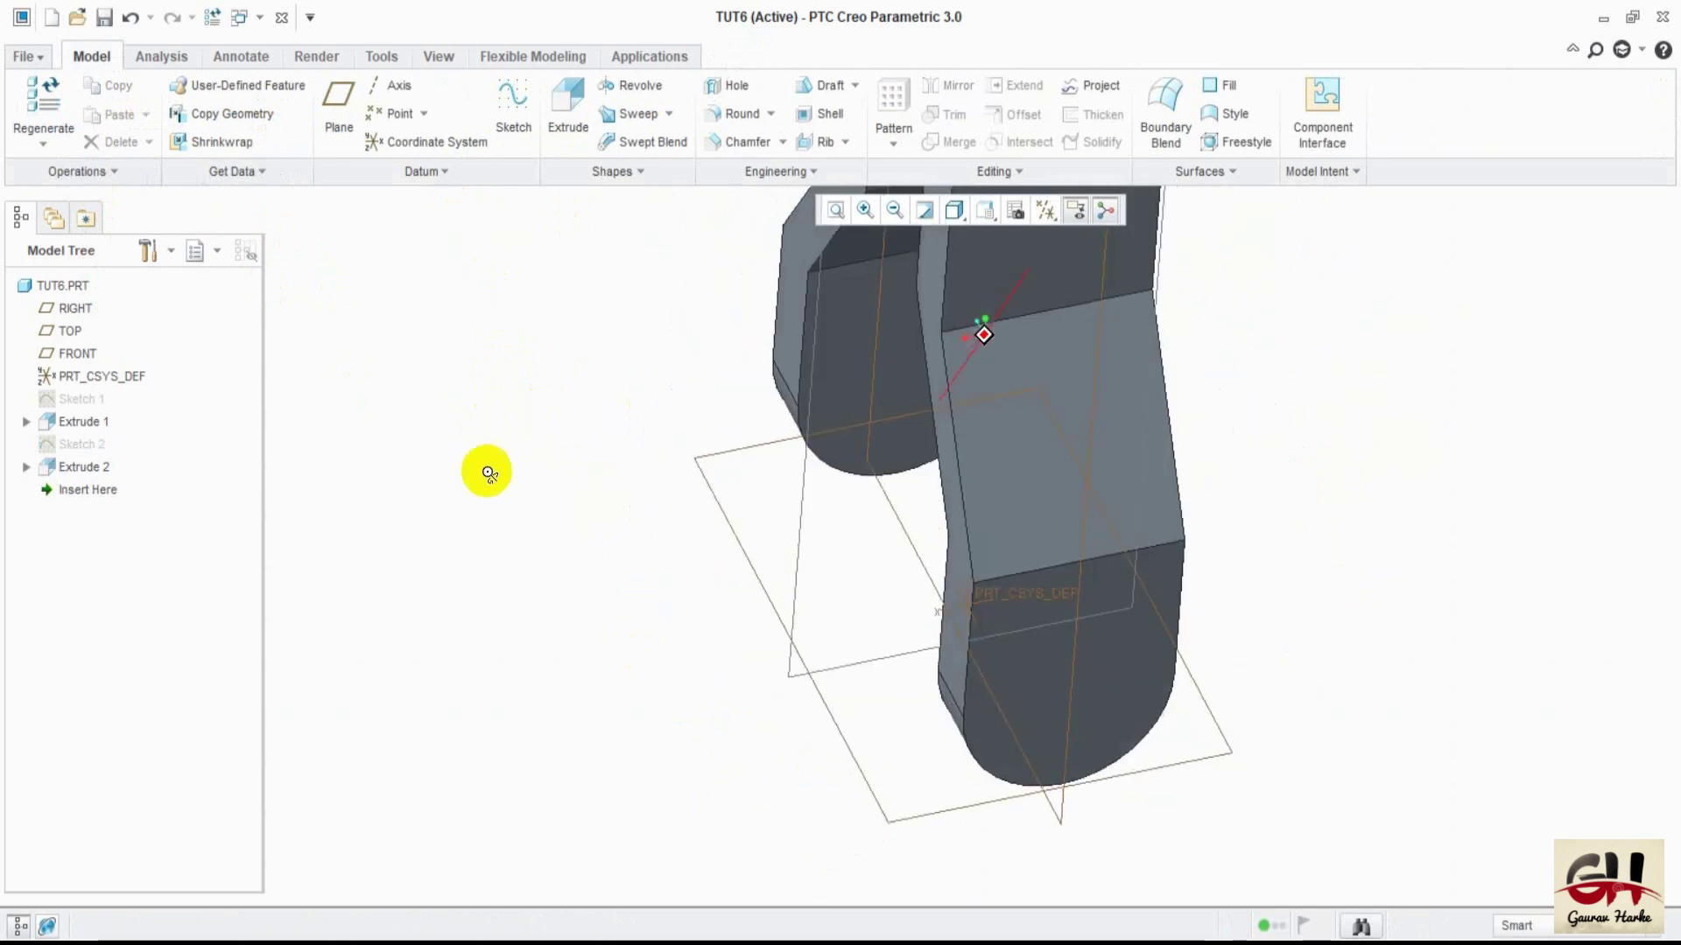
- Restore a standard saved orientation, rotate the part, and start Sketch 3
left_click(986, 210)
left_click(1101, 317)
mouse_move(1220, 641)
middle_mouse_down("ctrl")
mouse_move(1232, 739)
mouse_move(1223, 701)
mouse_move(1234, 721)
mouse_move(1275, 675)
middle_mouse_up("ctrl")
left_click(1642, 49)
left_click(1574, 49)
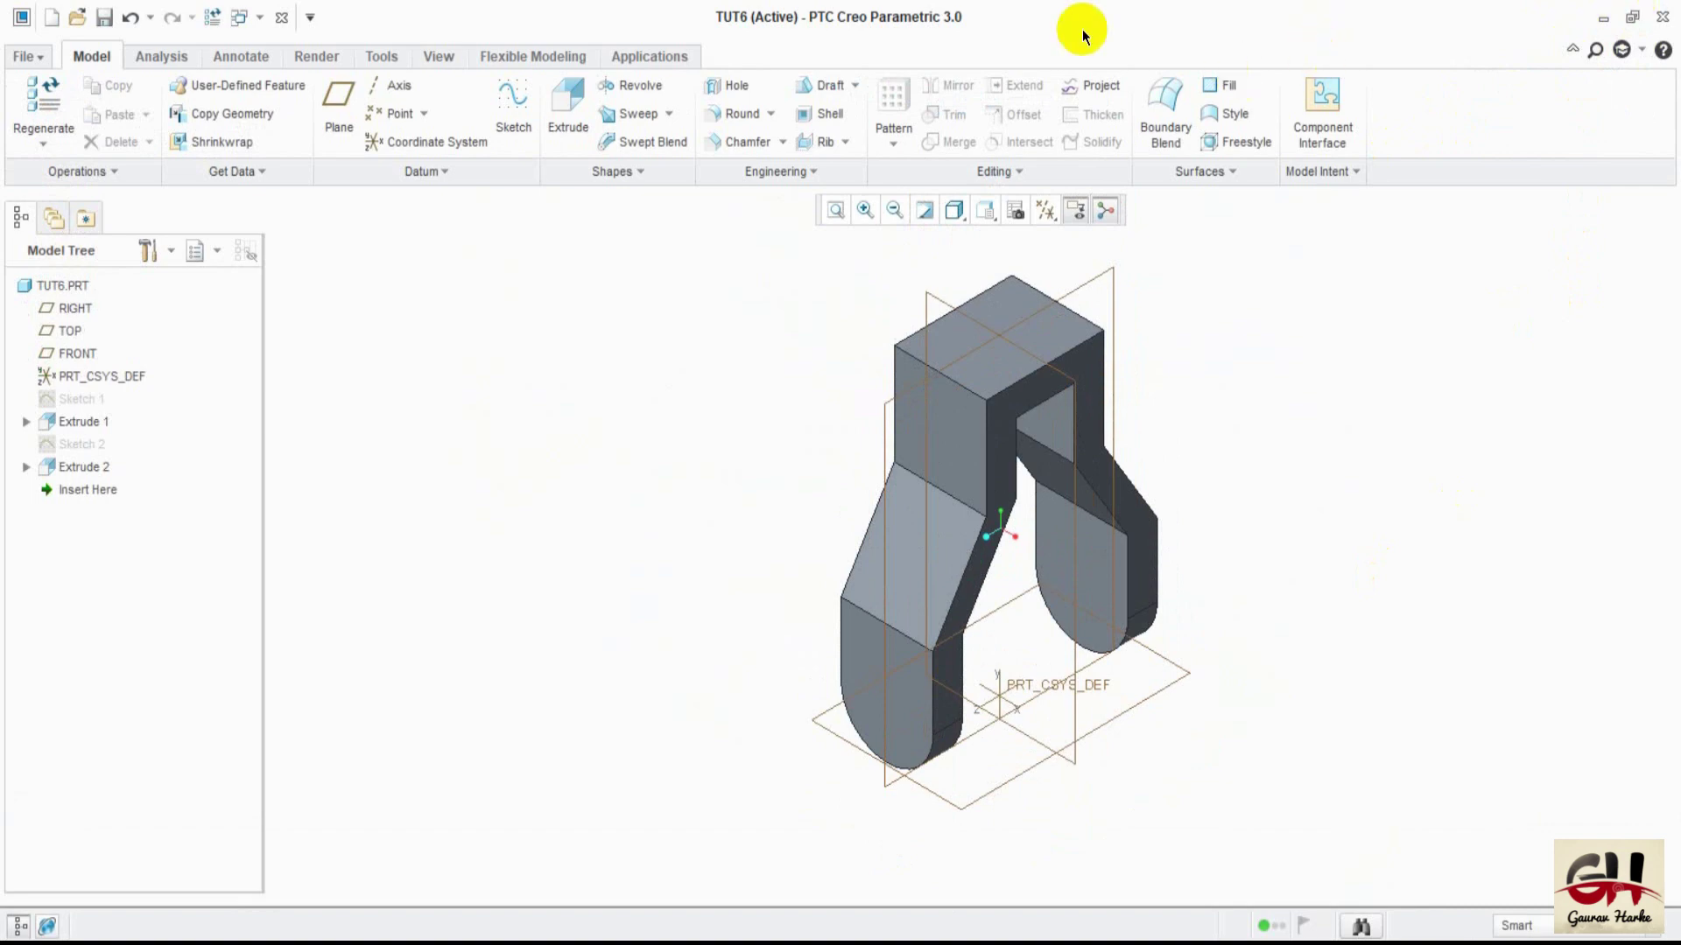
mouse_move(1310, 345)
middle_mouse_down()
mouse_move(1256, 307)
mouse_move(1287, 330)
middle_mouse_up()
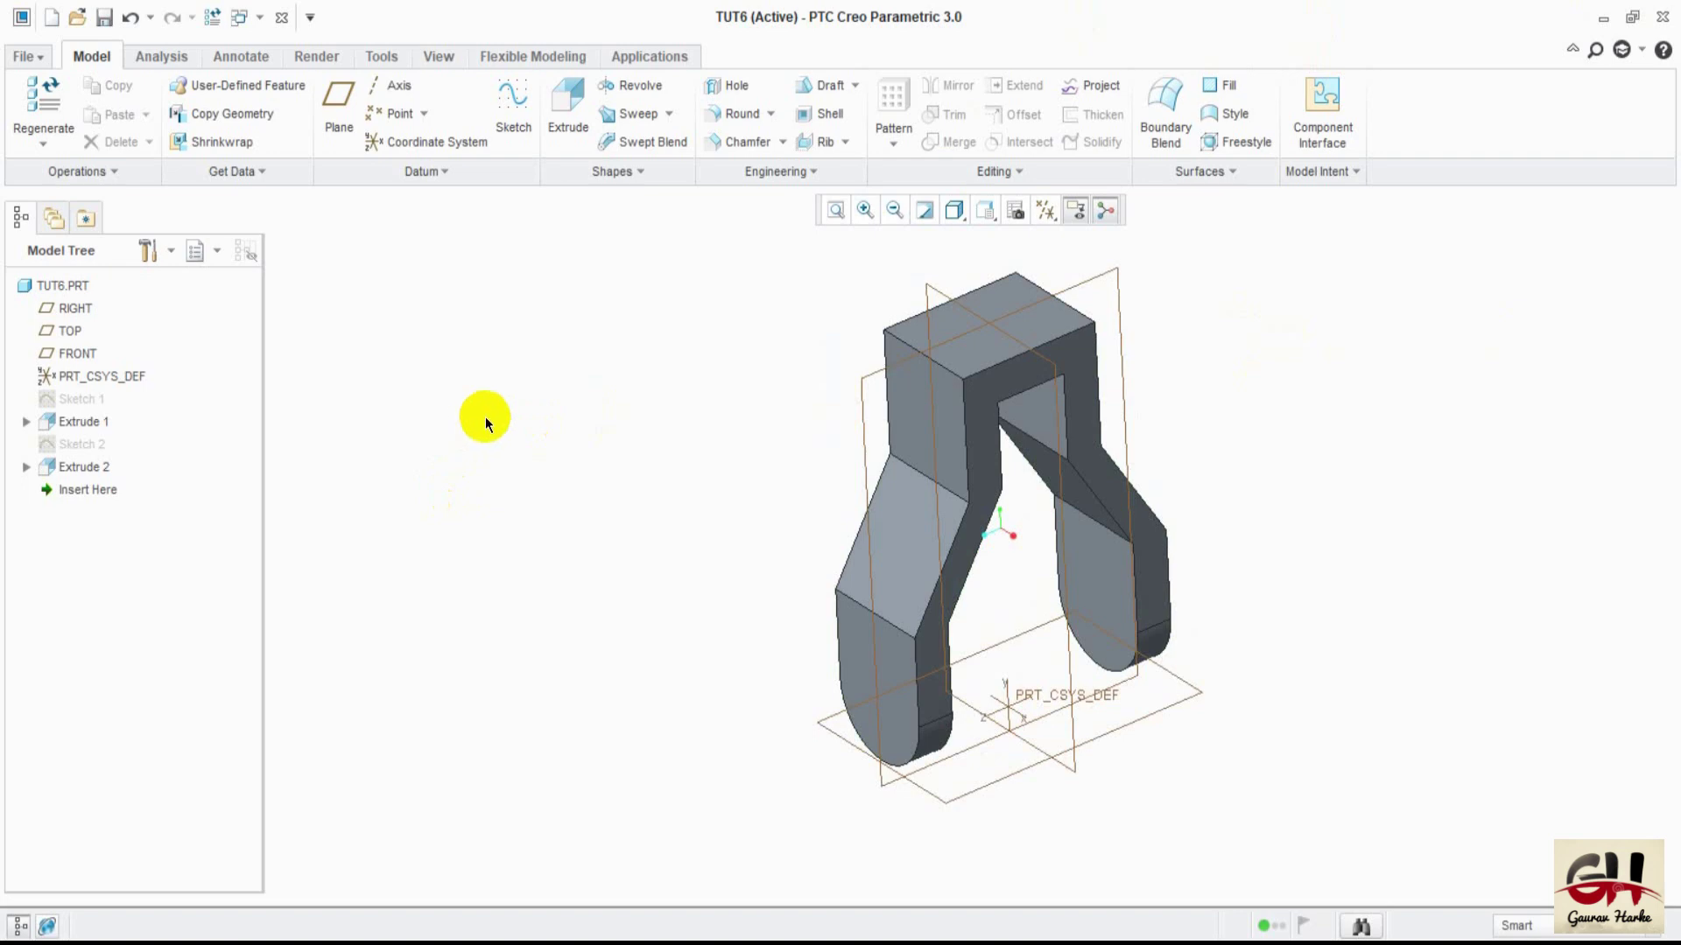
left_click(516, 103)
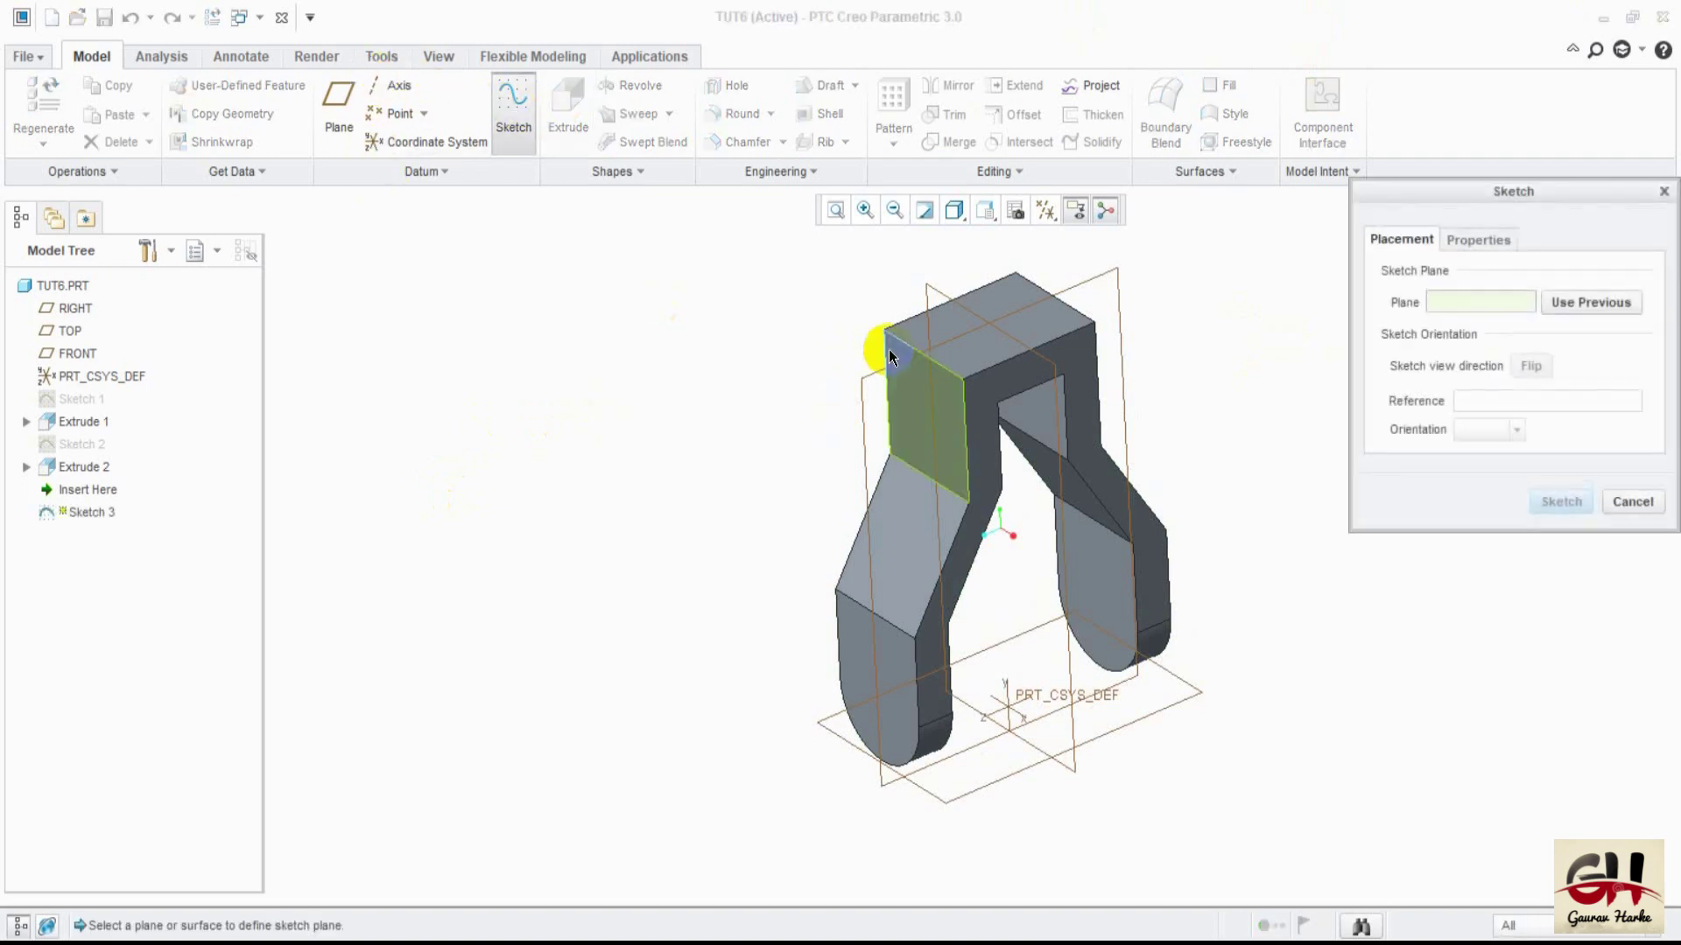
- Place Sketch 3 on the top block's side face and orient the view flat to it
left_click(911, 394)
left_click(1562, 503)
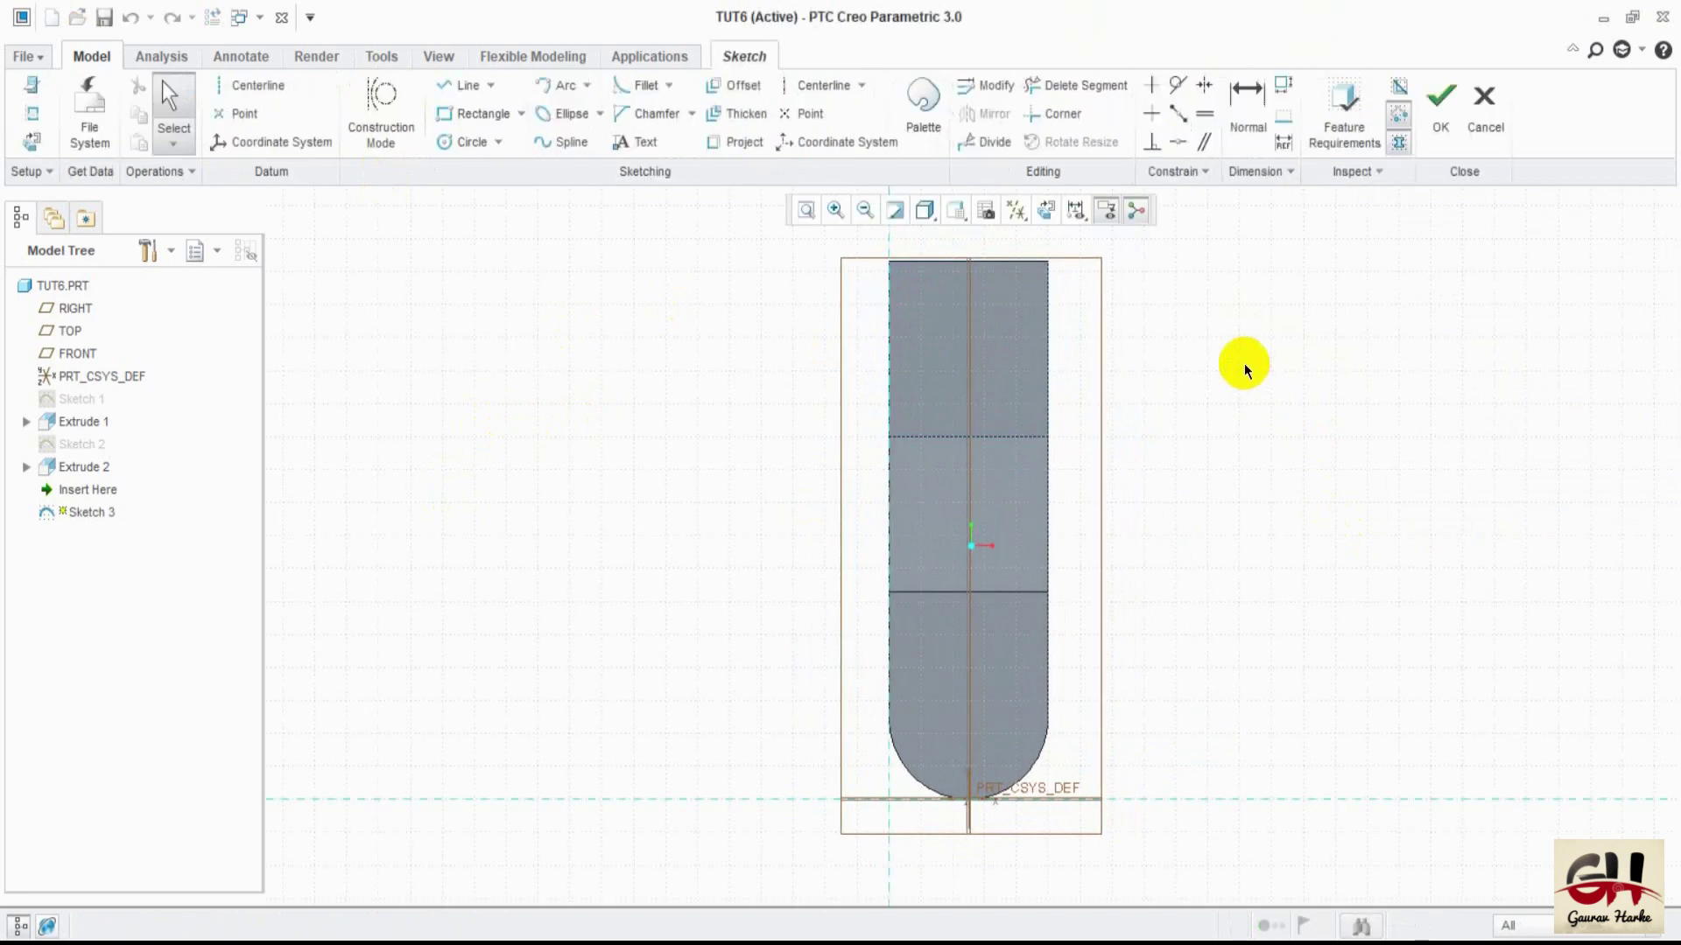
left_click(1243, 364)
scroll(1243, 460, "up", 1)
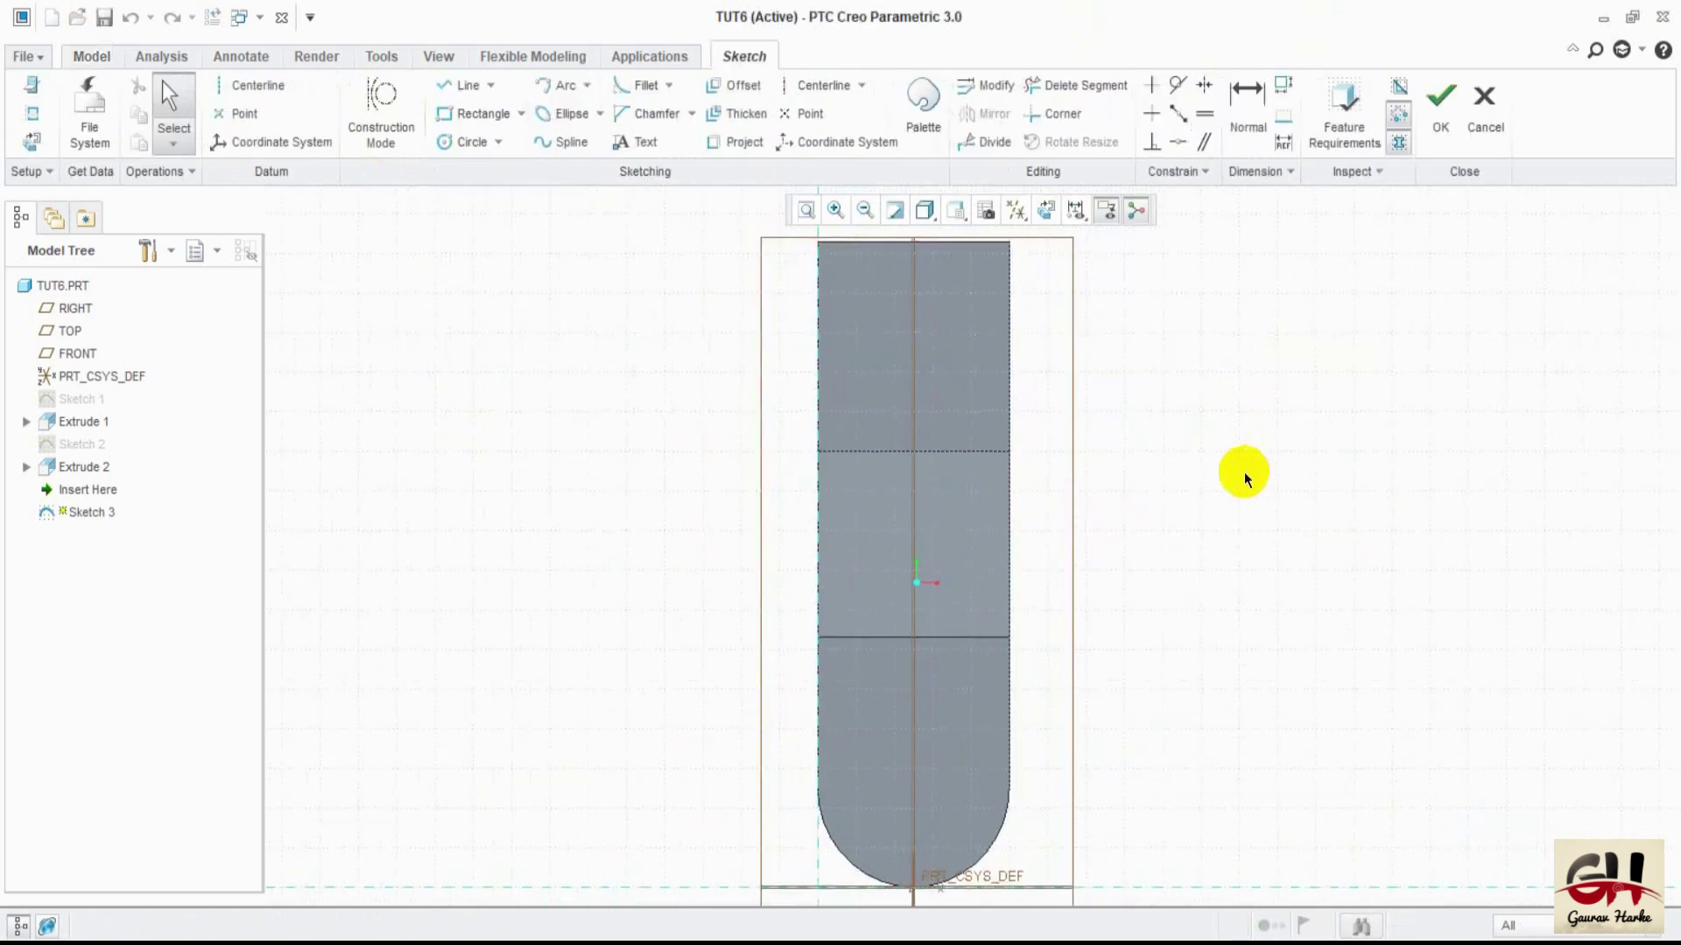
middle_click_drag(1250, 534, 1287, 784, "shift")
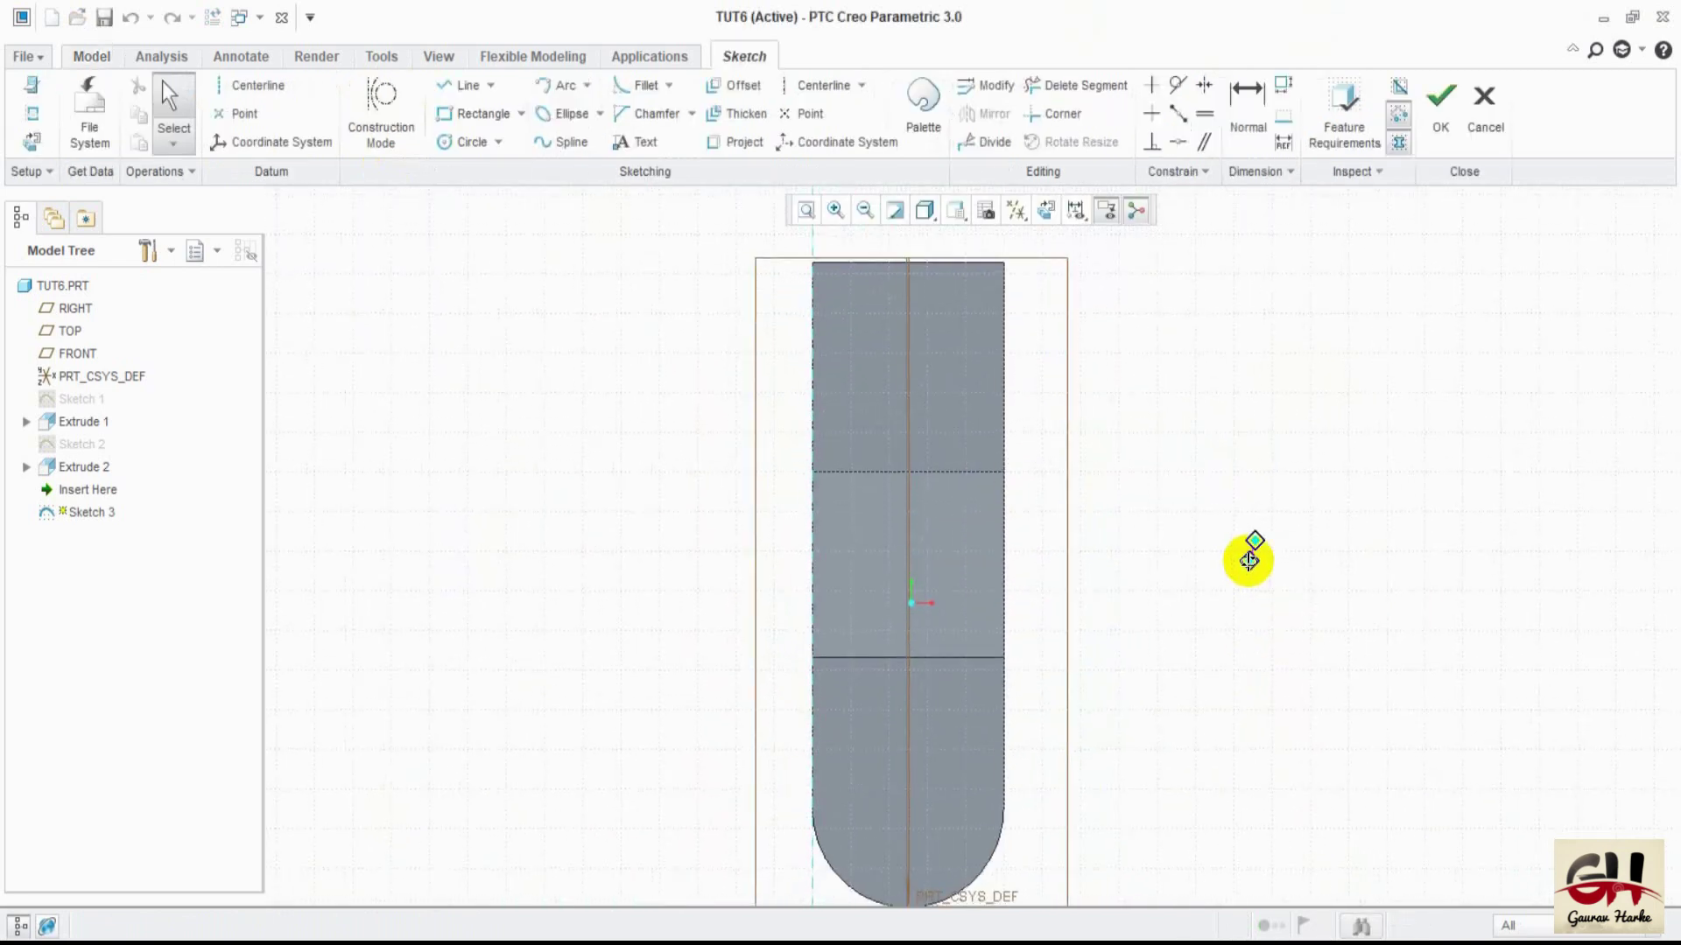
middle_click_drag(1141, 486, 1135, 393, "ctrl")
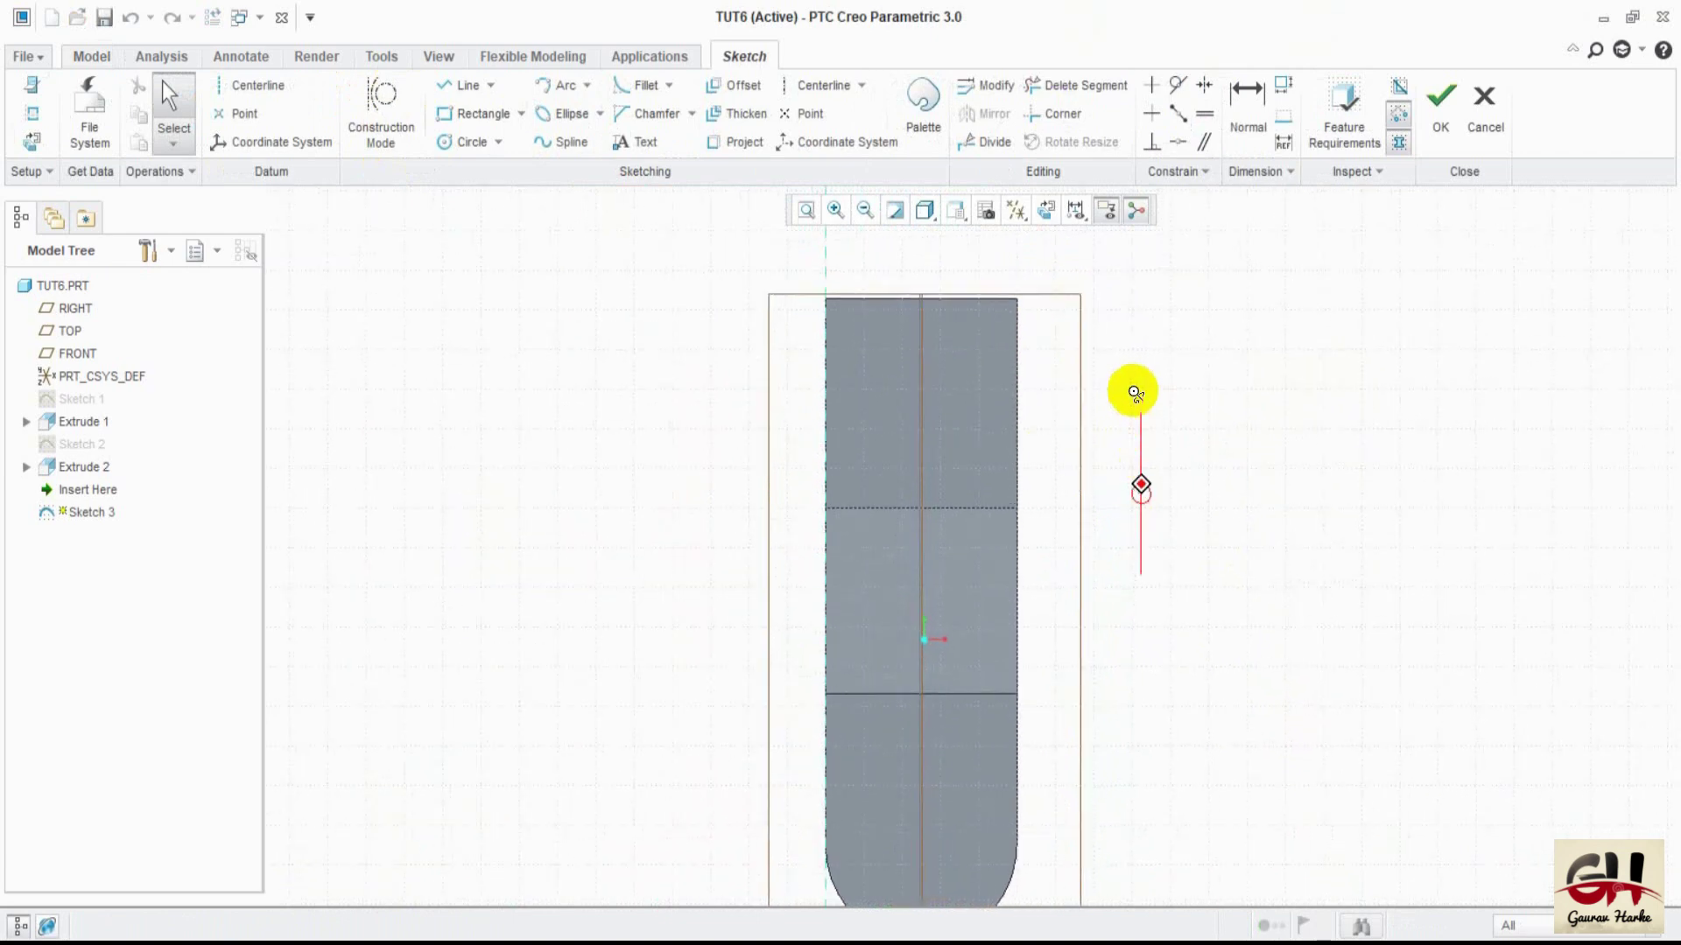
left_click(1046, 210)
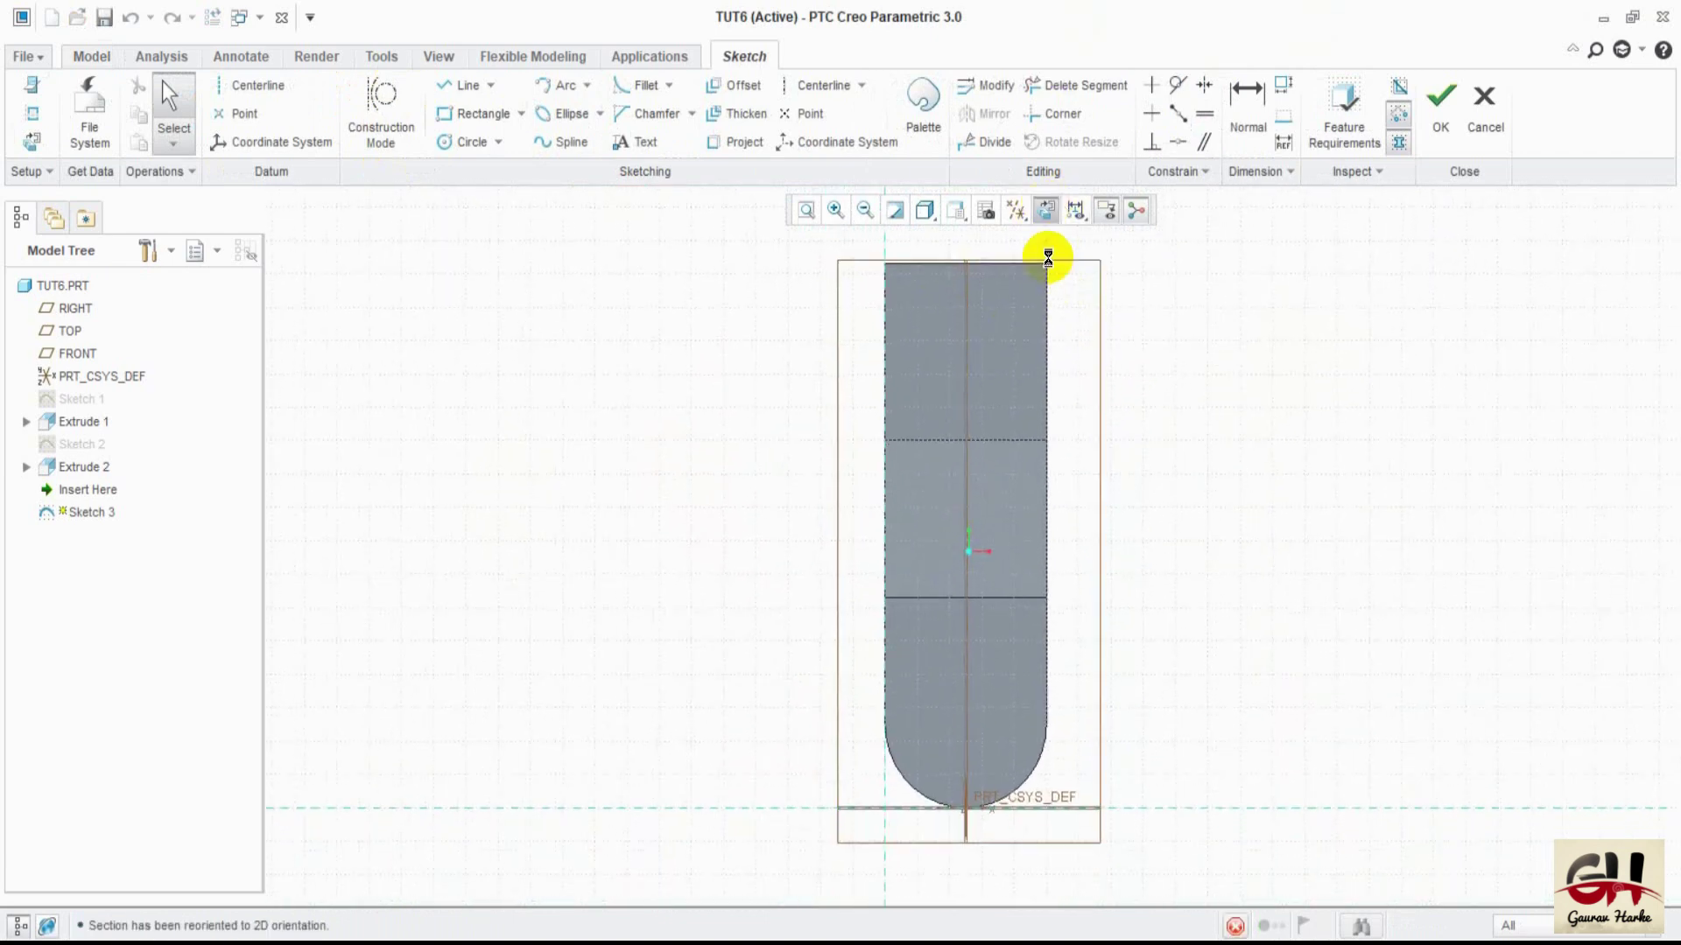
left_click(811, 87)
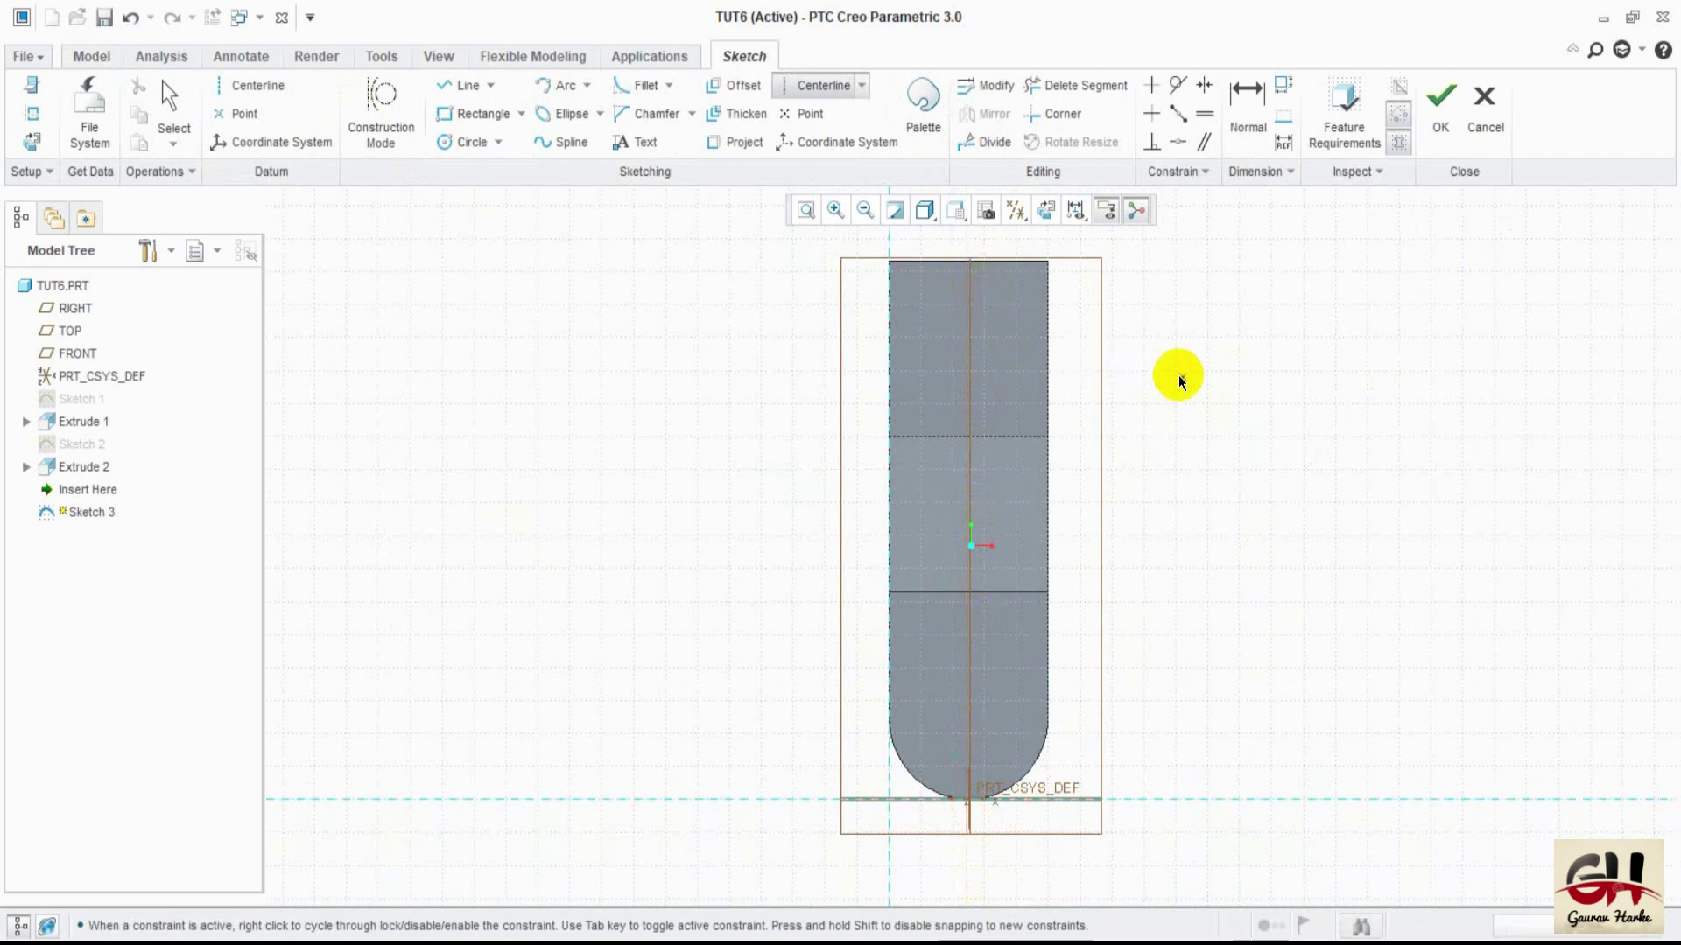
left_click(475, 147)
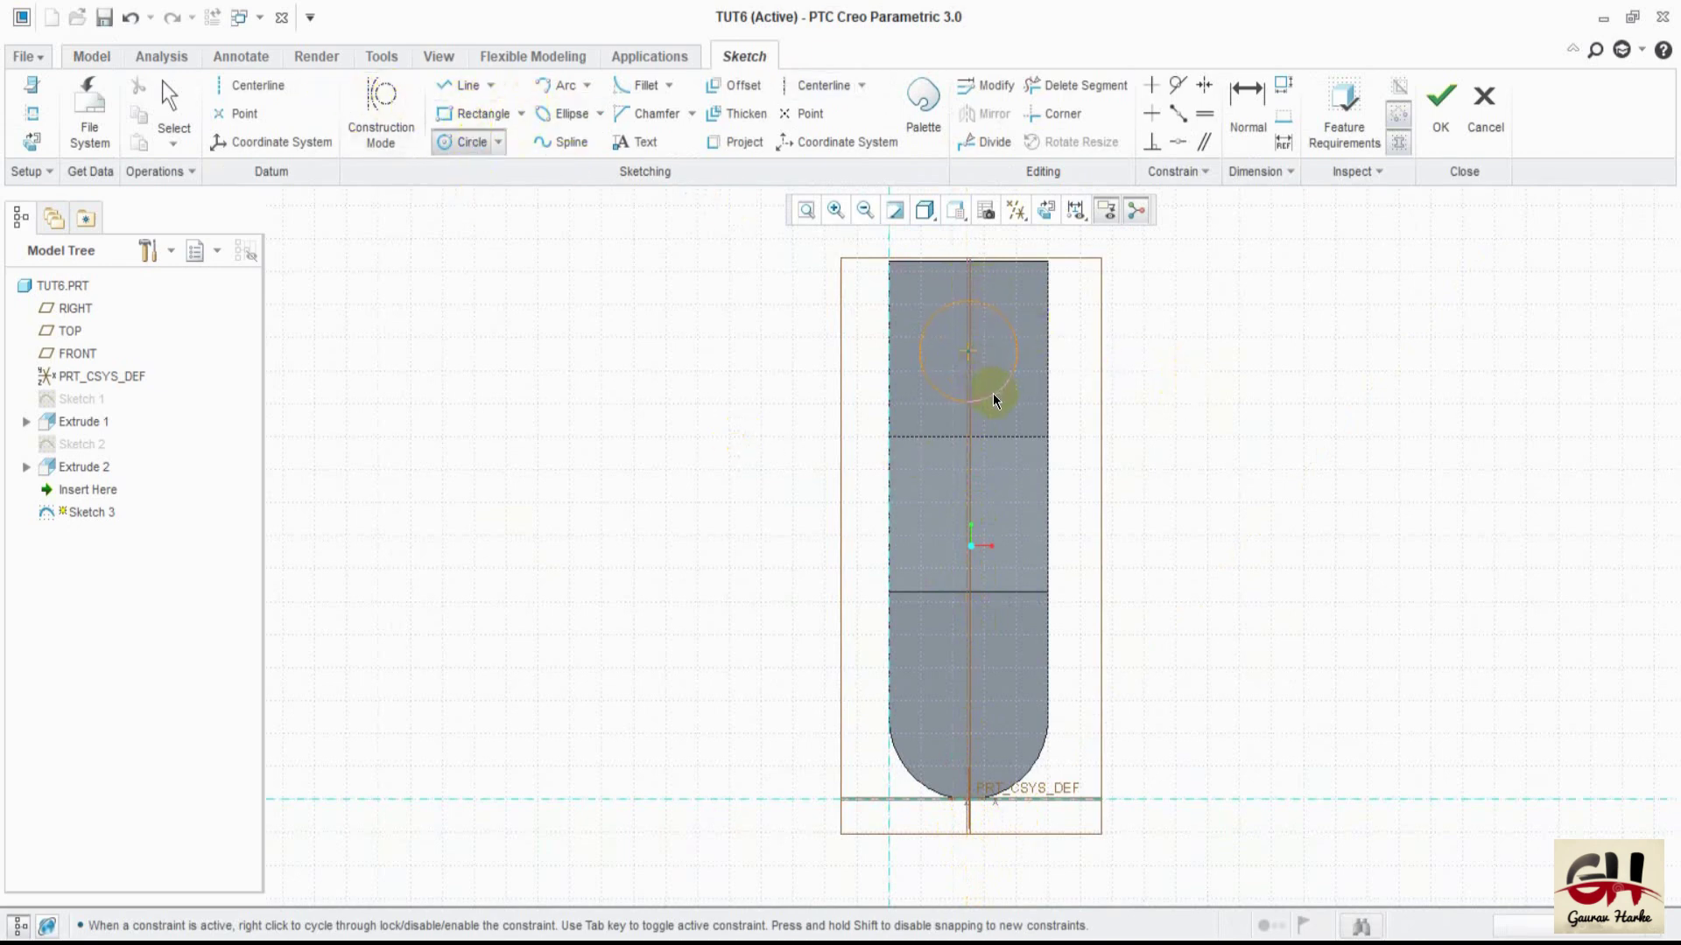
- Place a circle near the face's top and edit its horizontal offset from the edge
left_click(993, 401)
middle_click(1310, 366)
left_click(796, 317)
double_click(911, 366)
type("16")
left_click(656, 487)
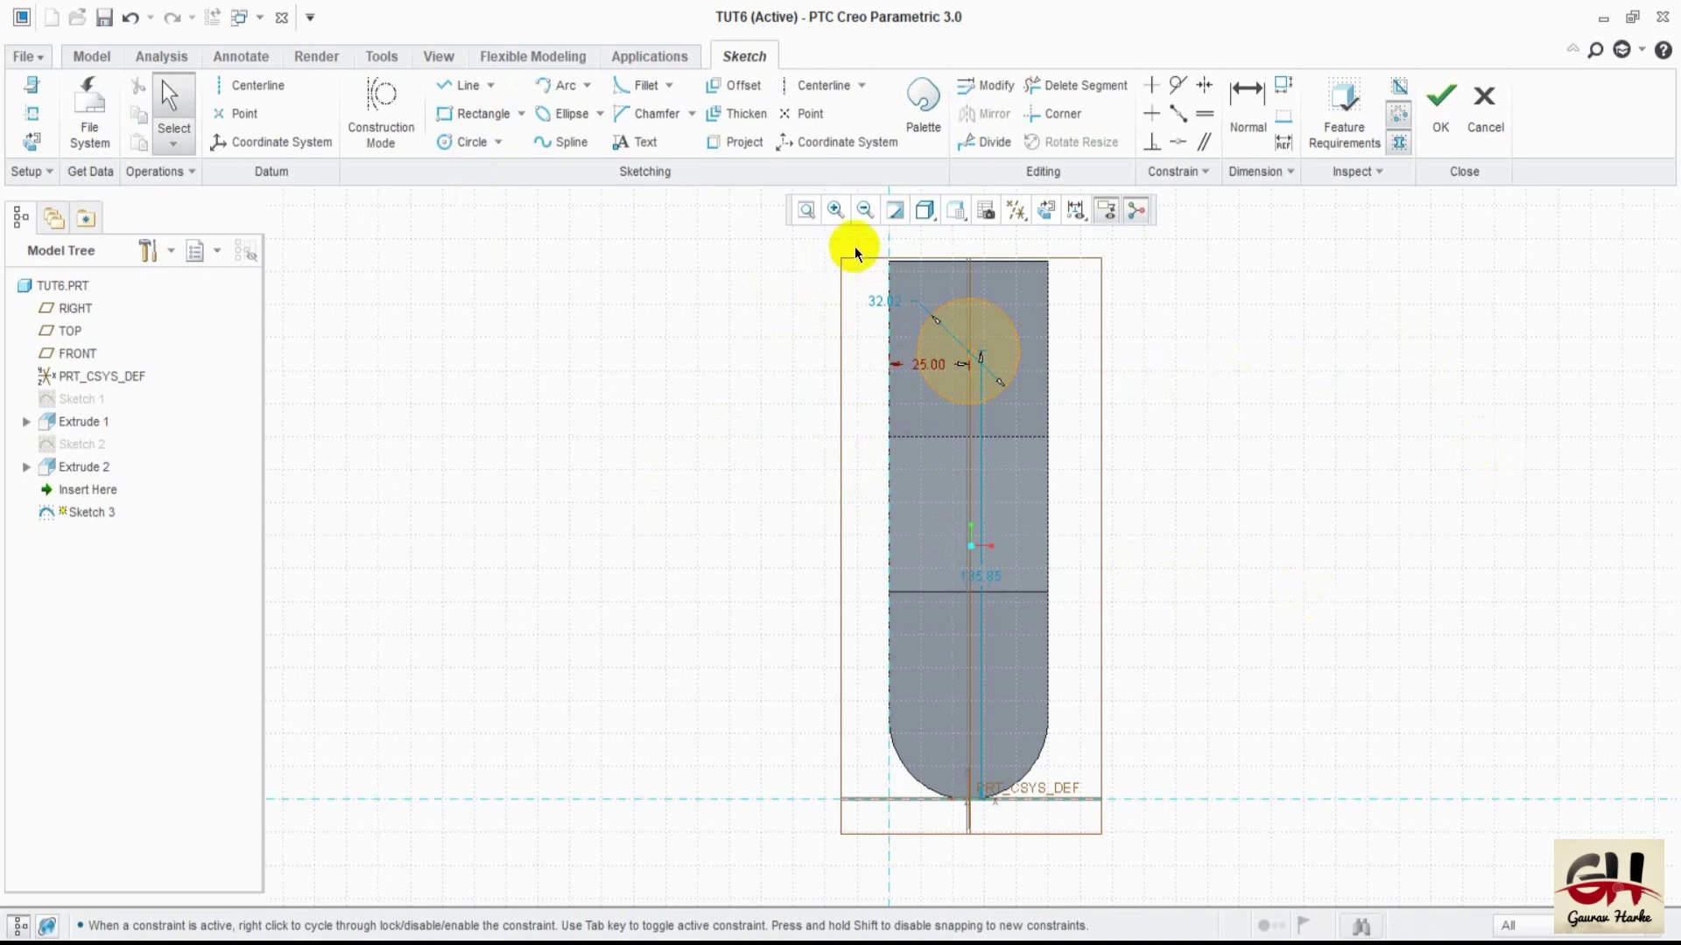
- Dimension the circle 40 below the top edge, set diameter 38, and finish Sketch 3
left_click(1206, 115)
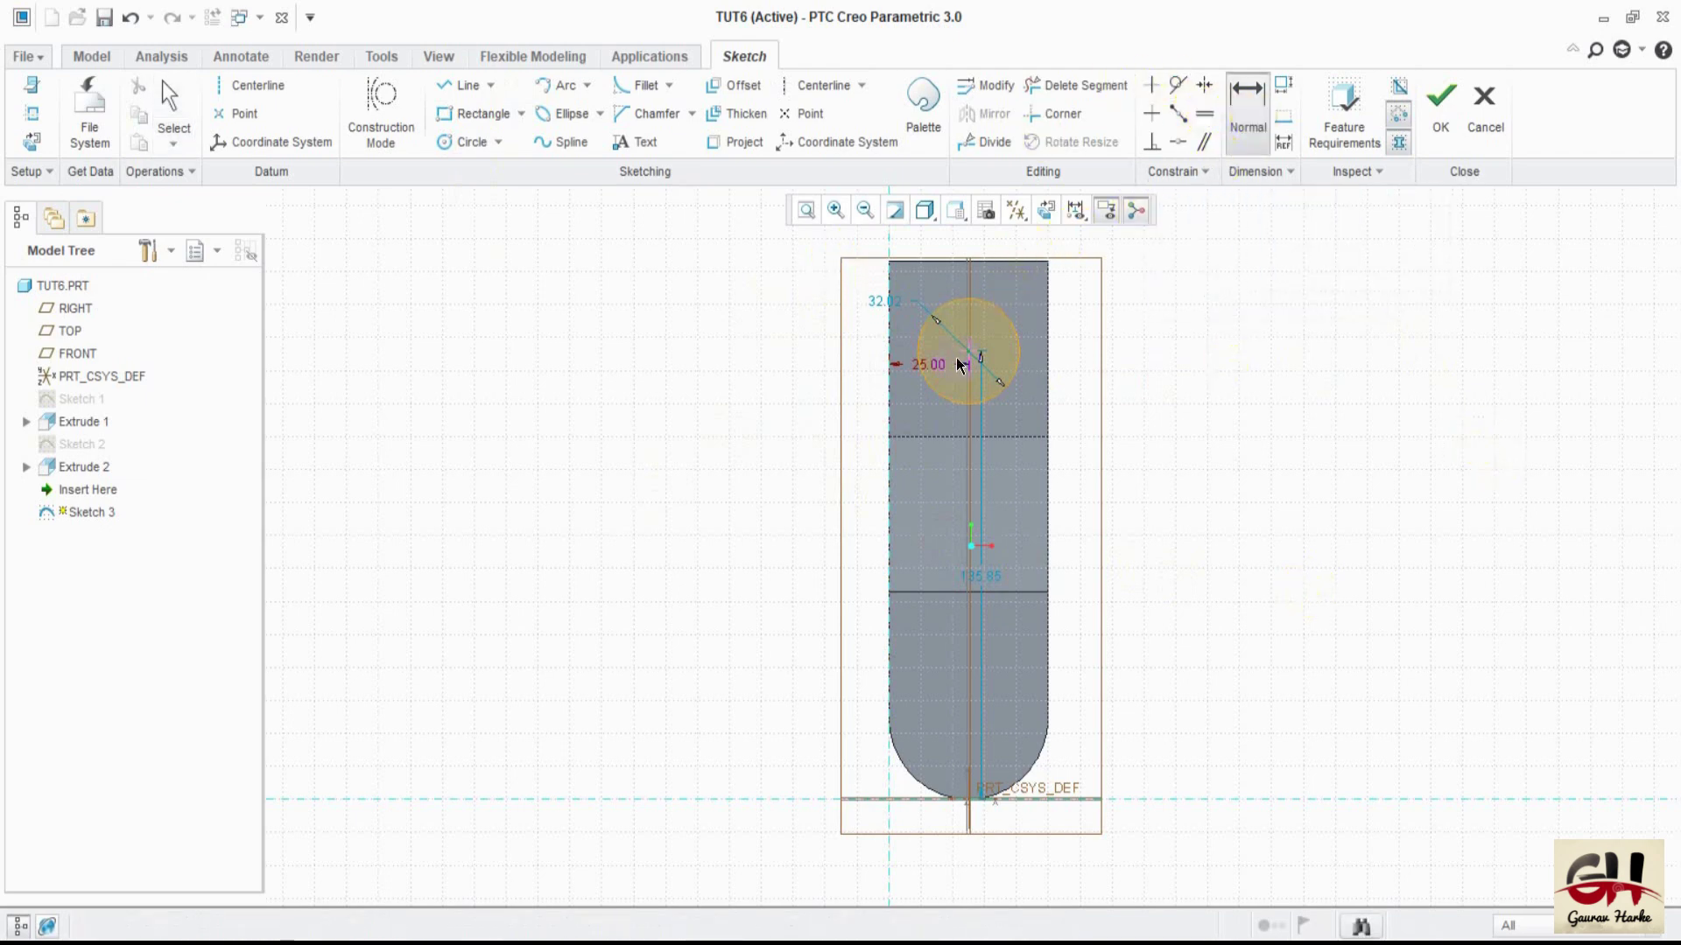
middle_click(1195, 334)
type("40")
key("Return")
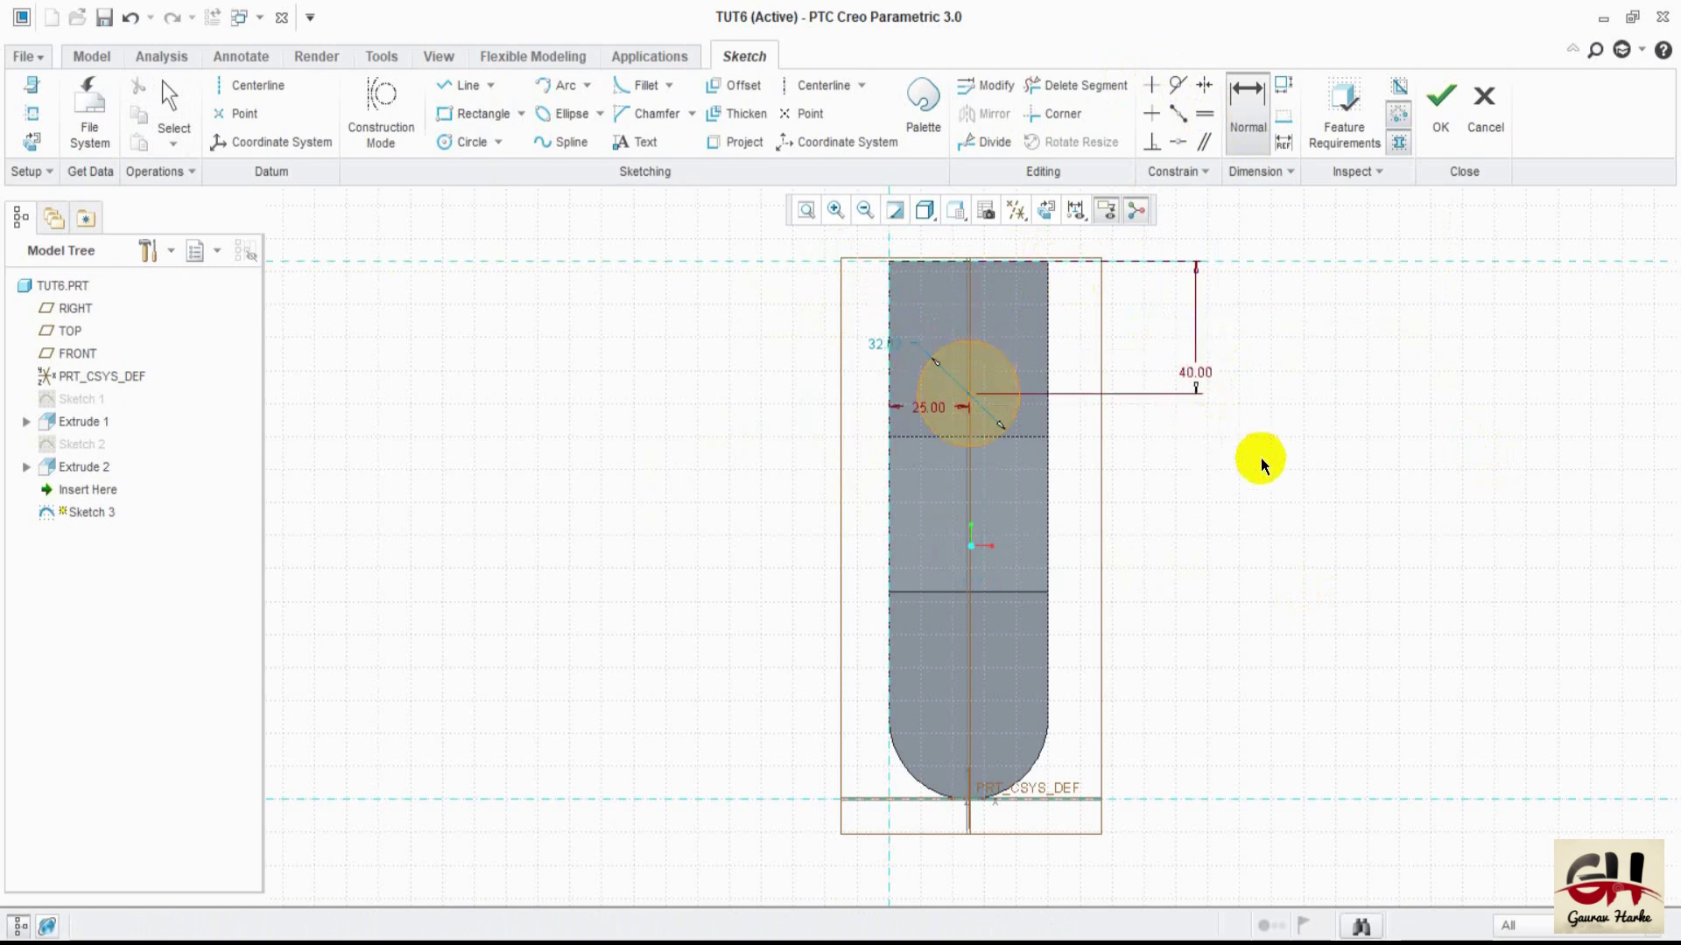
double_click(873, 344)
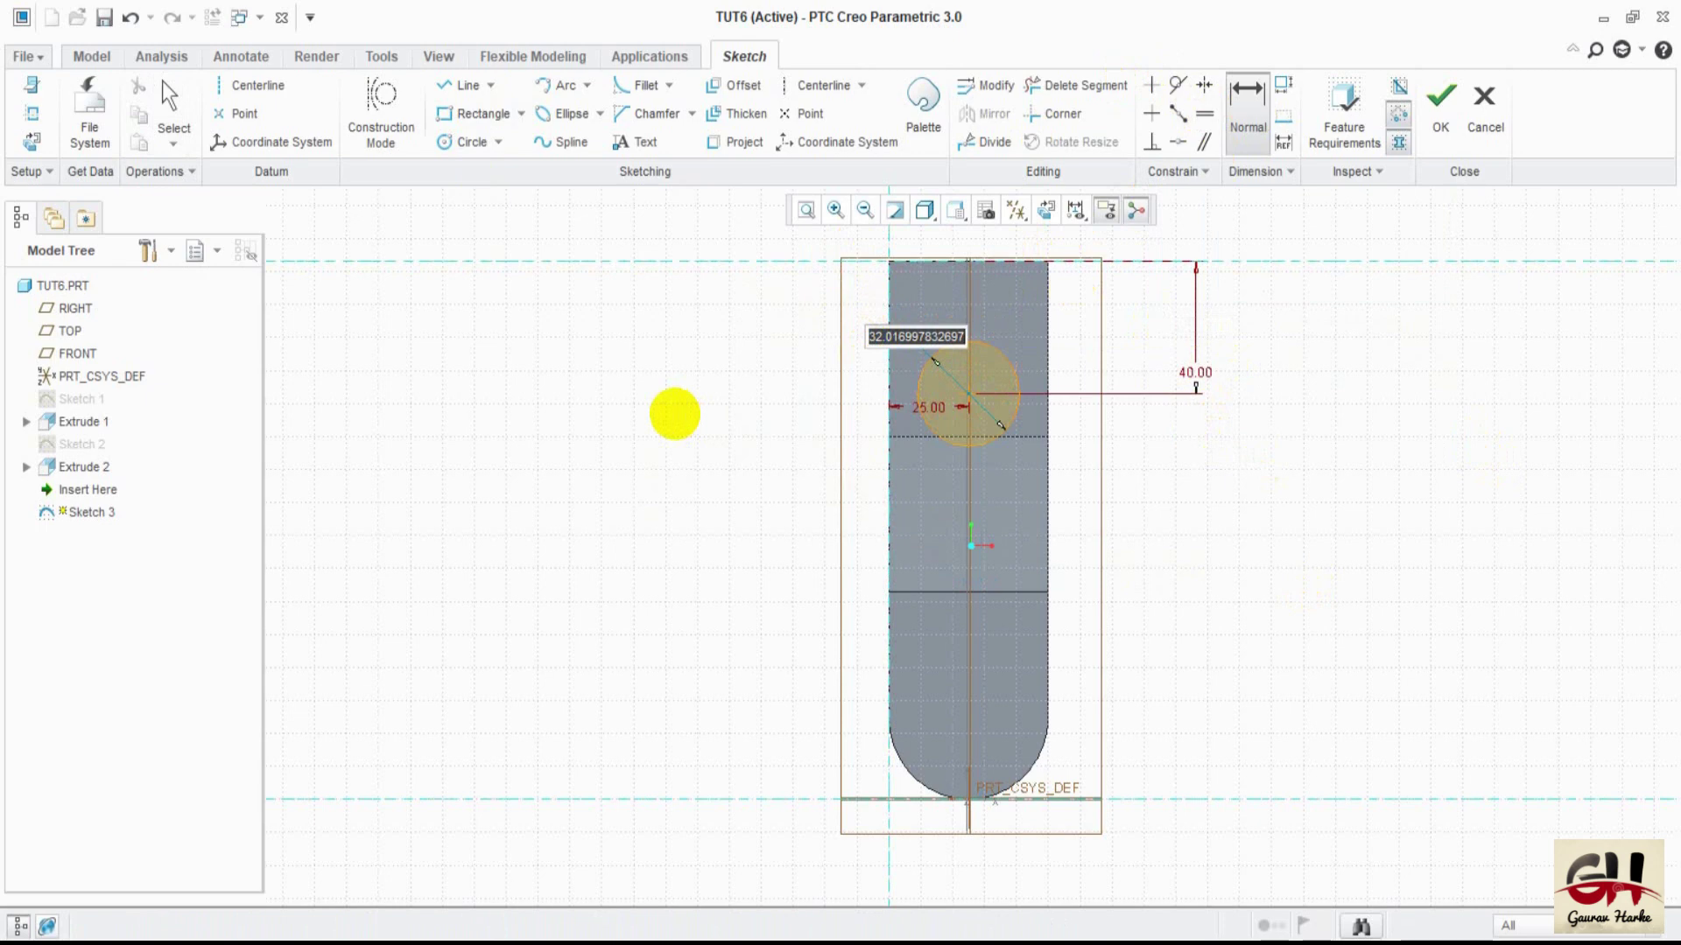
type("38")
key("Return")
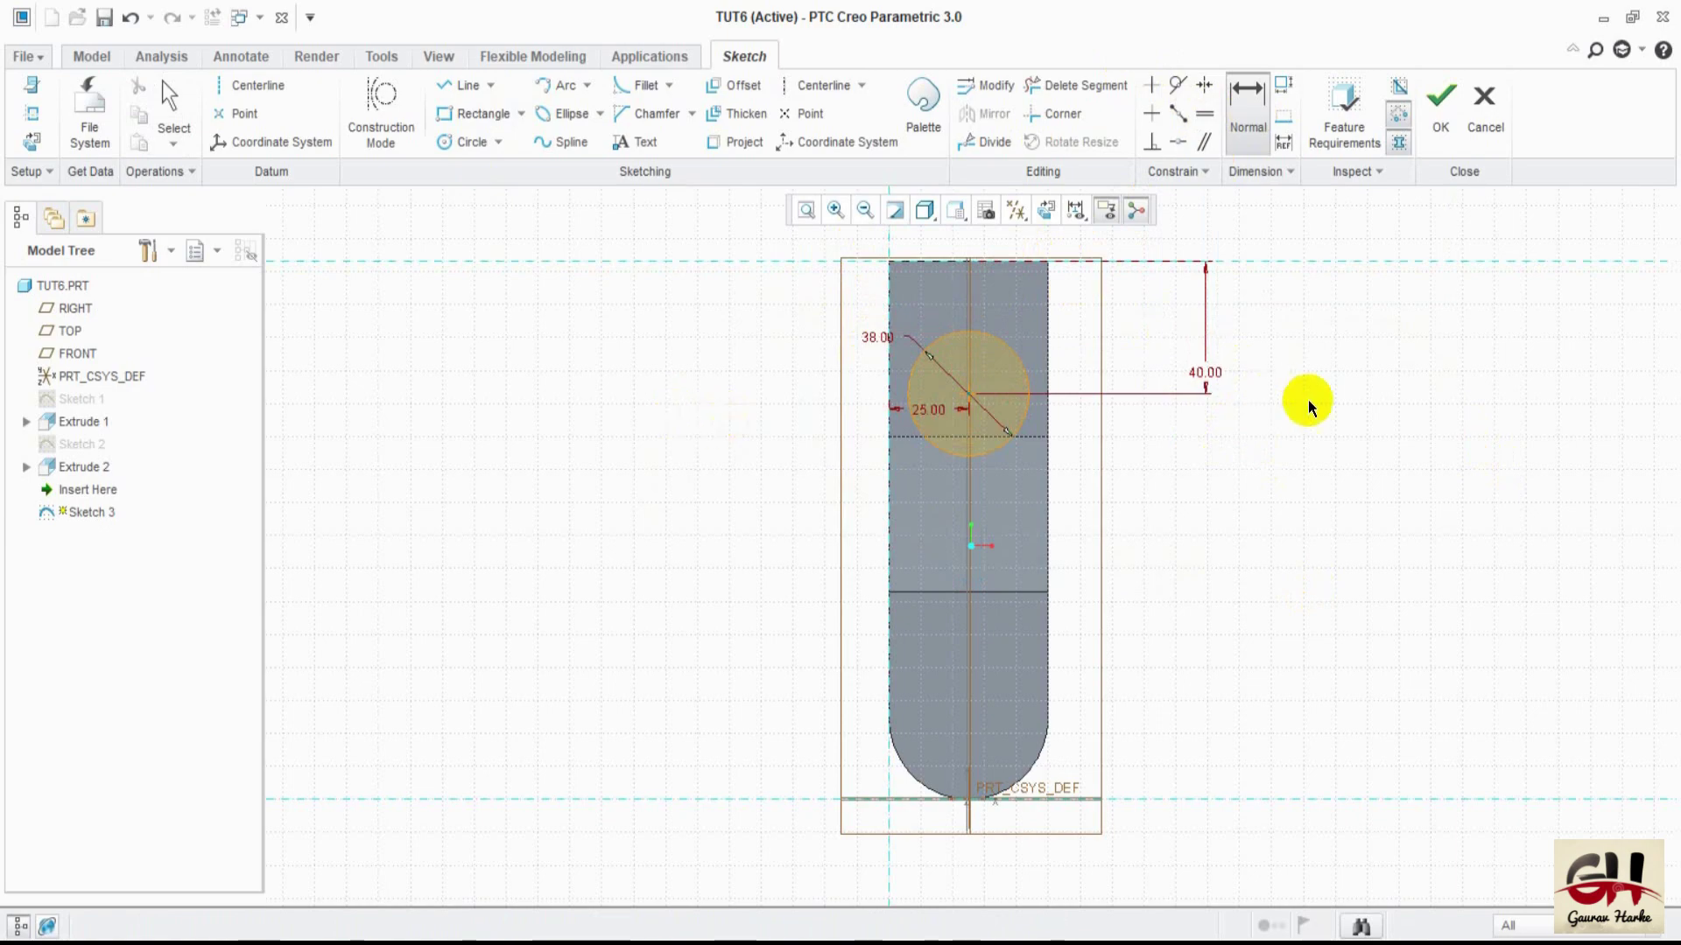
left_click(1460, 140)
mouse_move(1103, 898)
middle_mouse_down()
mouse_move(908, 893)
mouse_move(1035, 379)
middle_mouse_up()
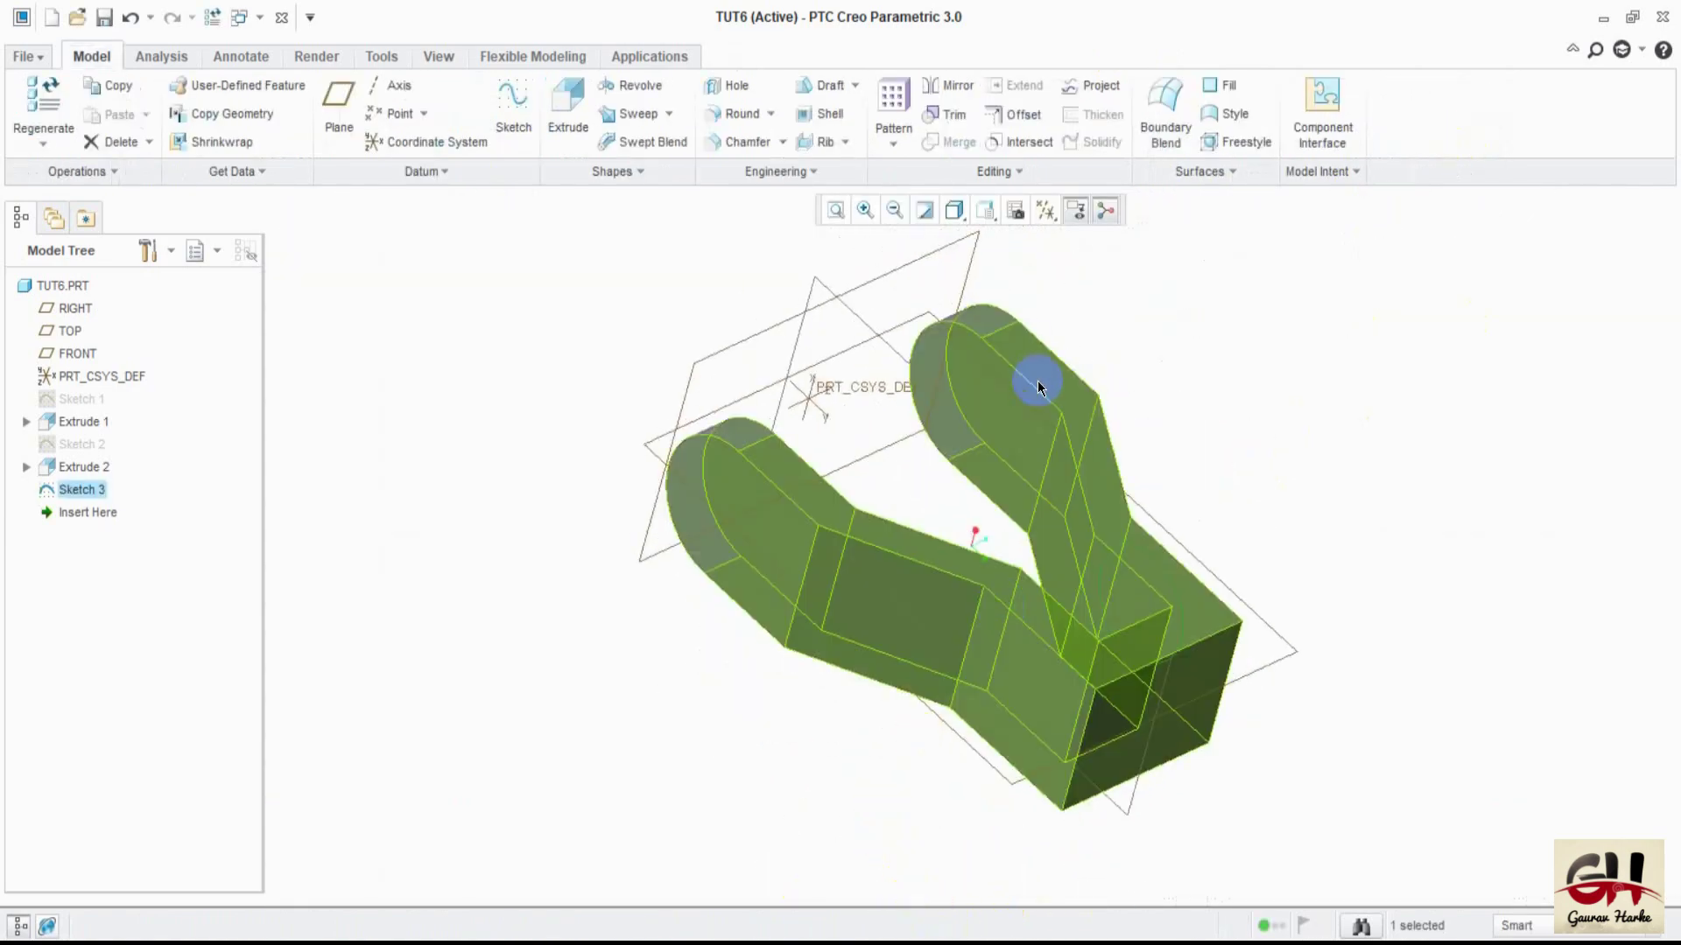
- Extrude Sketch 3's circle 29 deep into a cylindrical boss on the top block
left_click(987, 210)
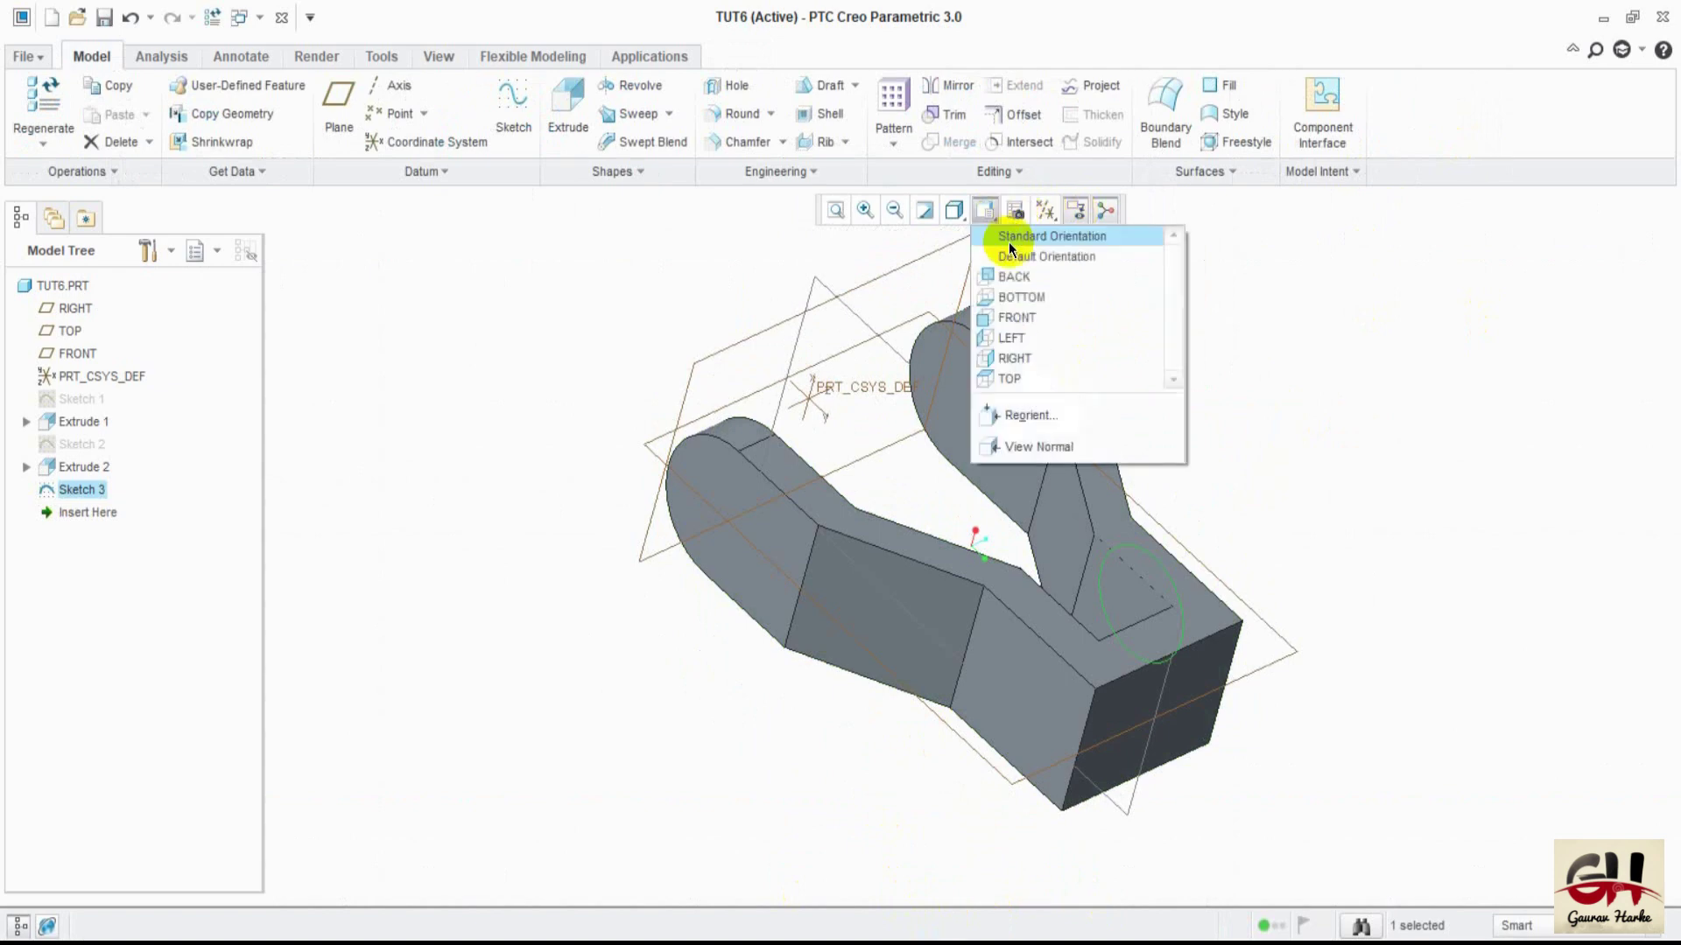
left_click(1007, 236)
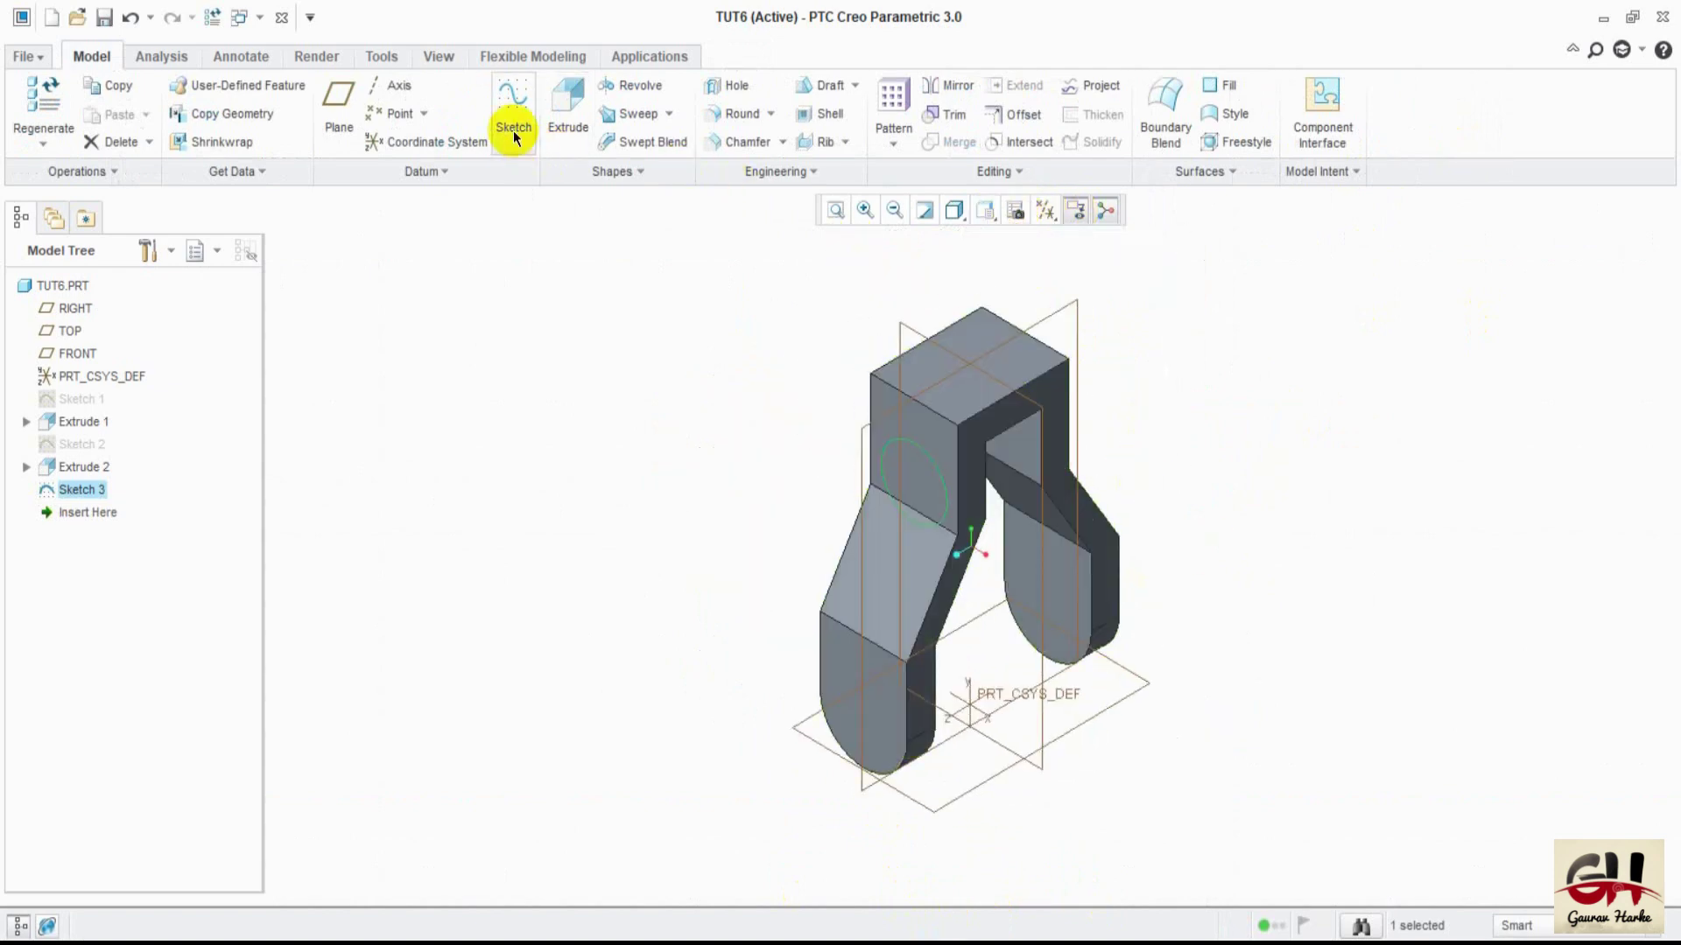
double_click(190, 112)
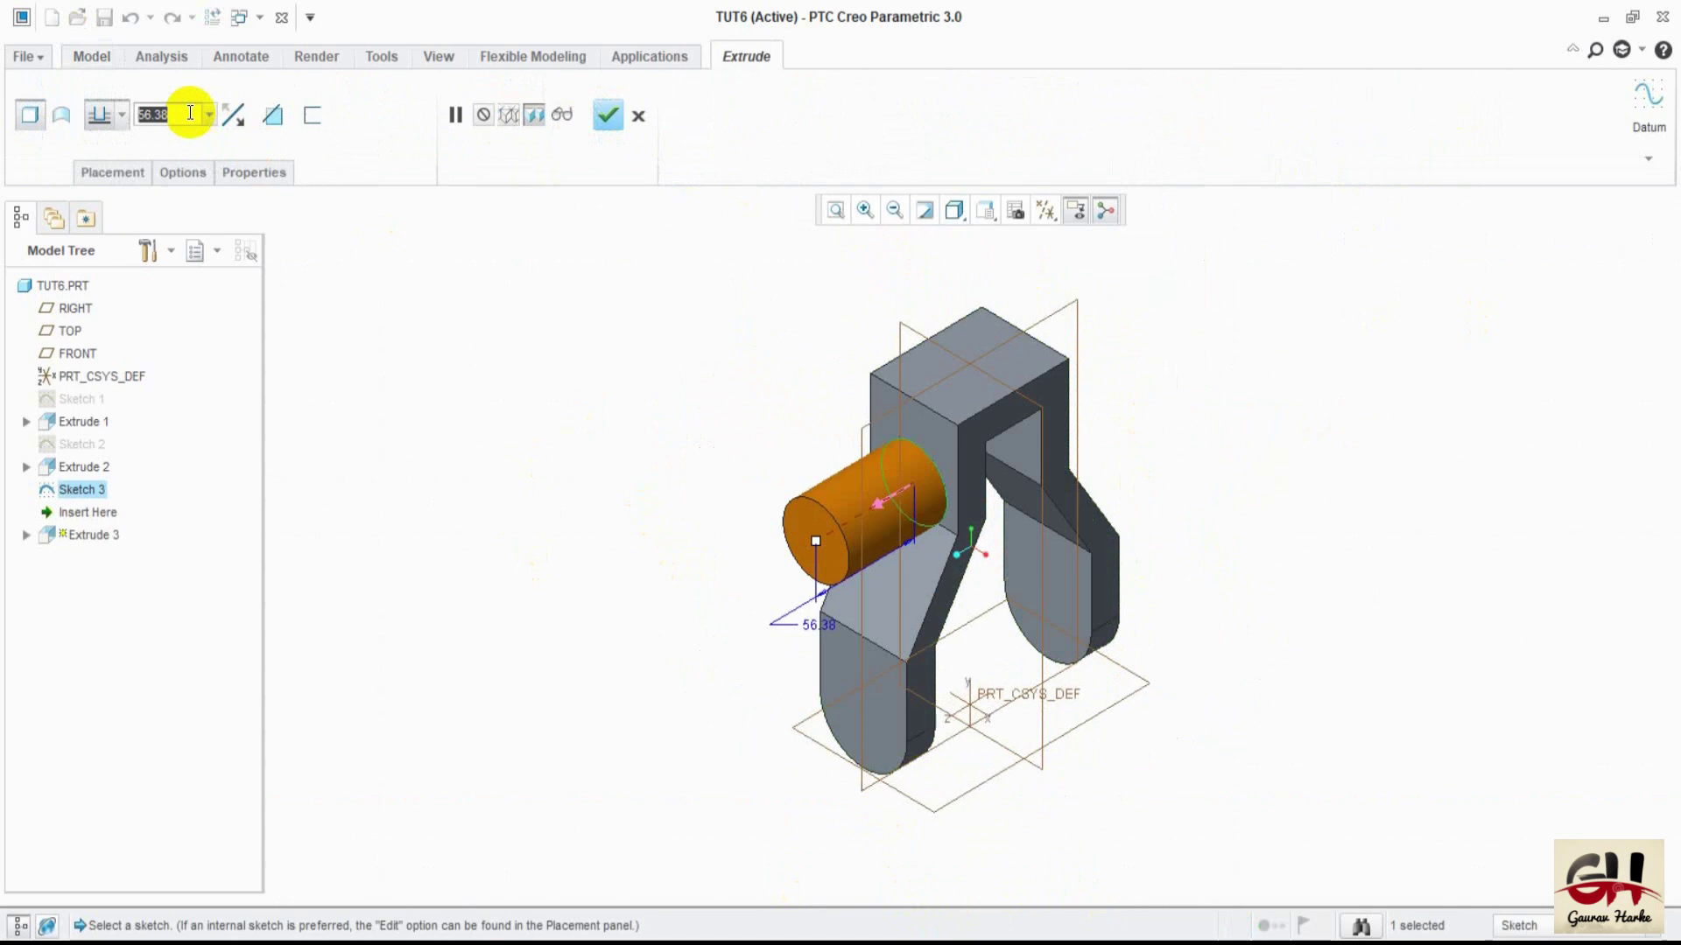
type("29")
key("Return")
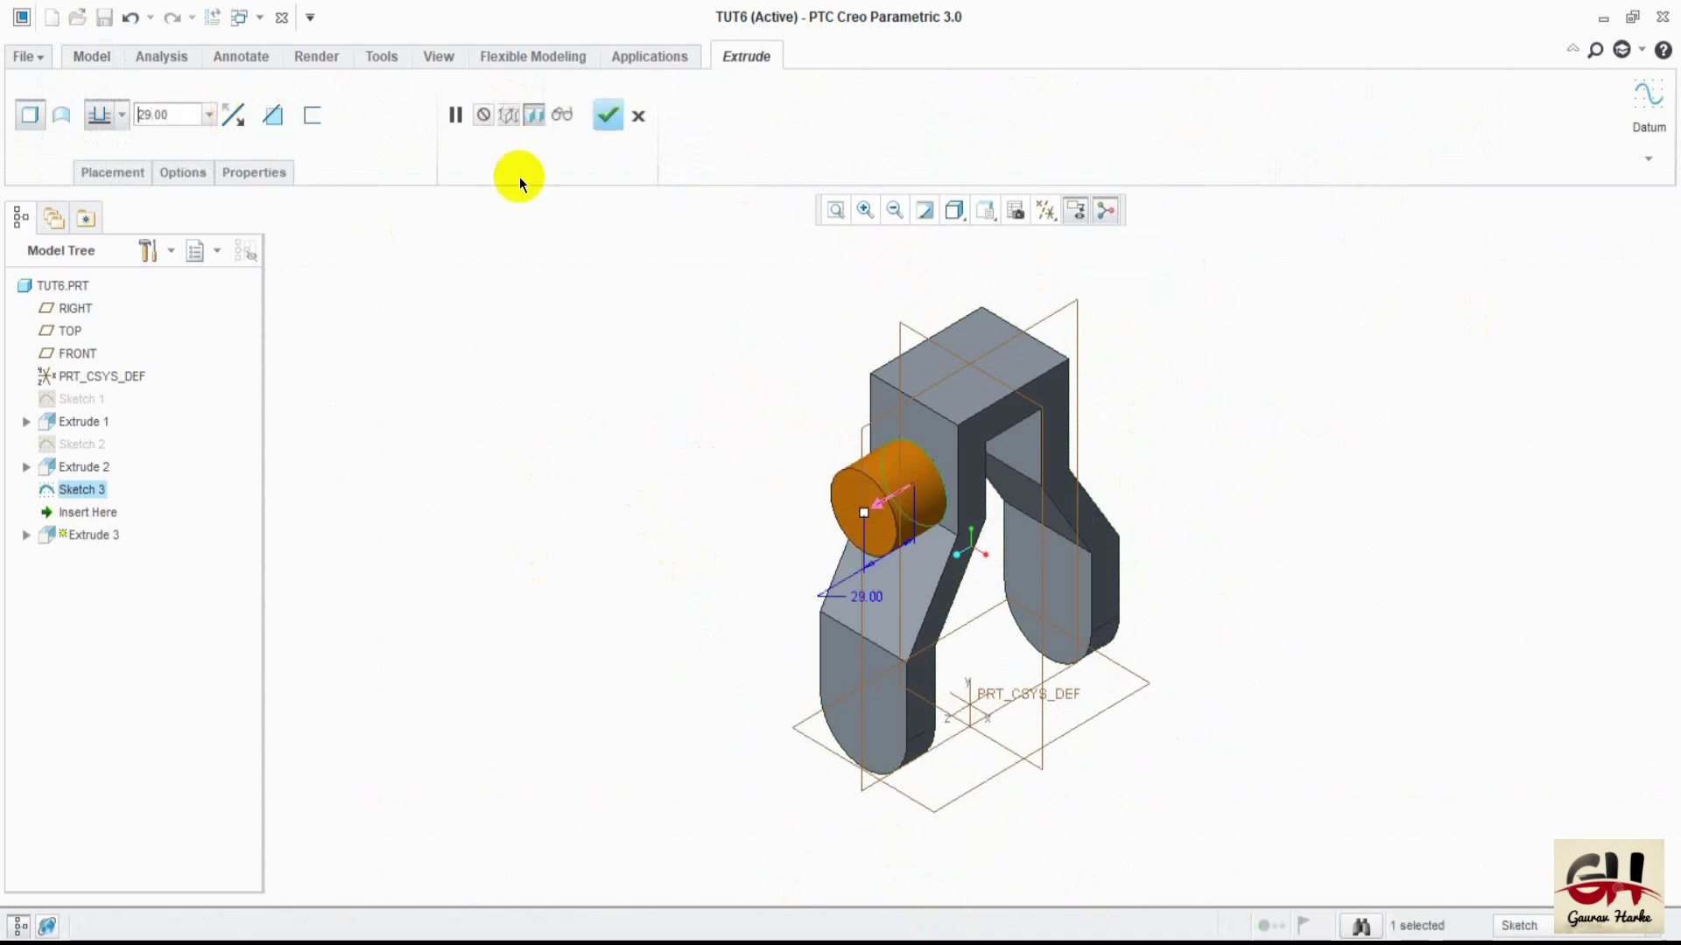
left_click(606, 119)
mouse_move(572, 550)
middle_mouse_down("shift")
mouse_move(618, 540)
mouse_move(537, 469)
mouse_move(571, 517)
mouse_move(612, 480)
mouse_move(594, 534)
mouse_move(499, 469)
mouse_move(322, 544)
middle_mouse_up("shift")
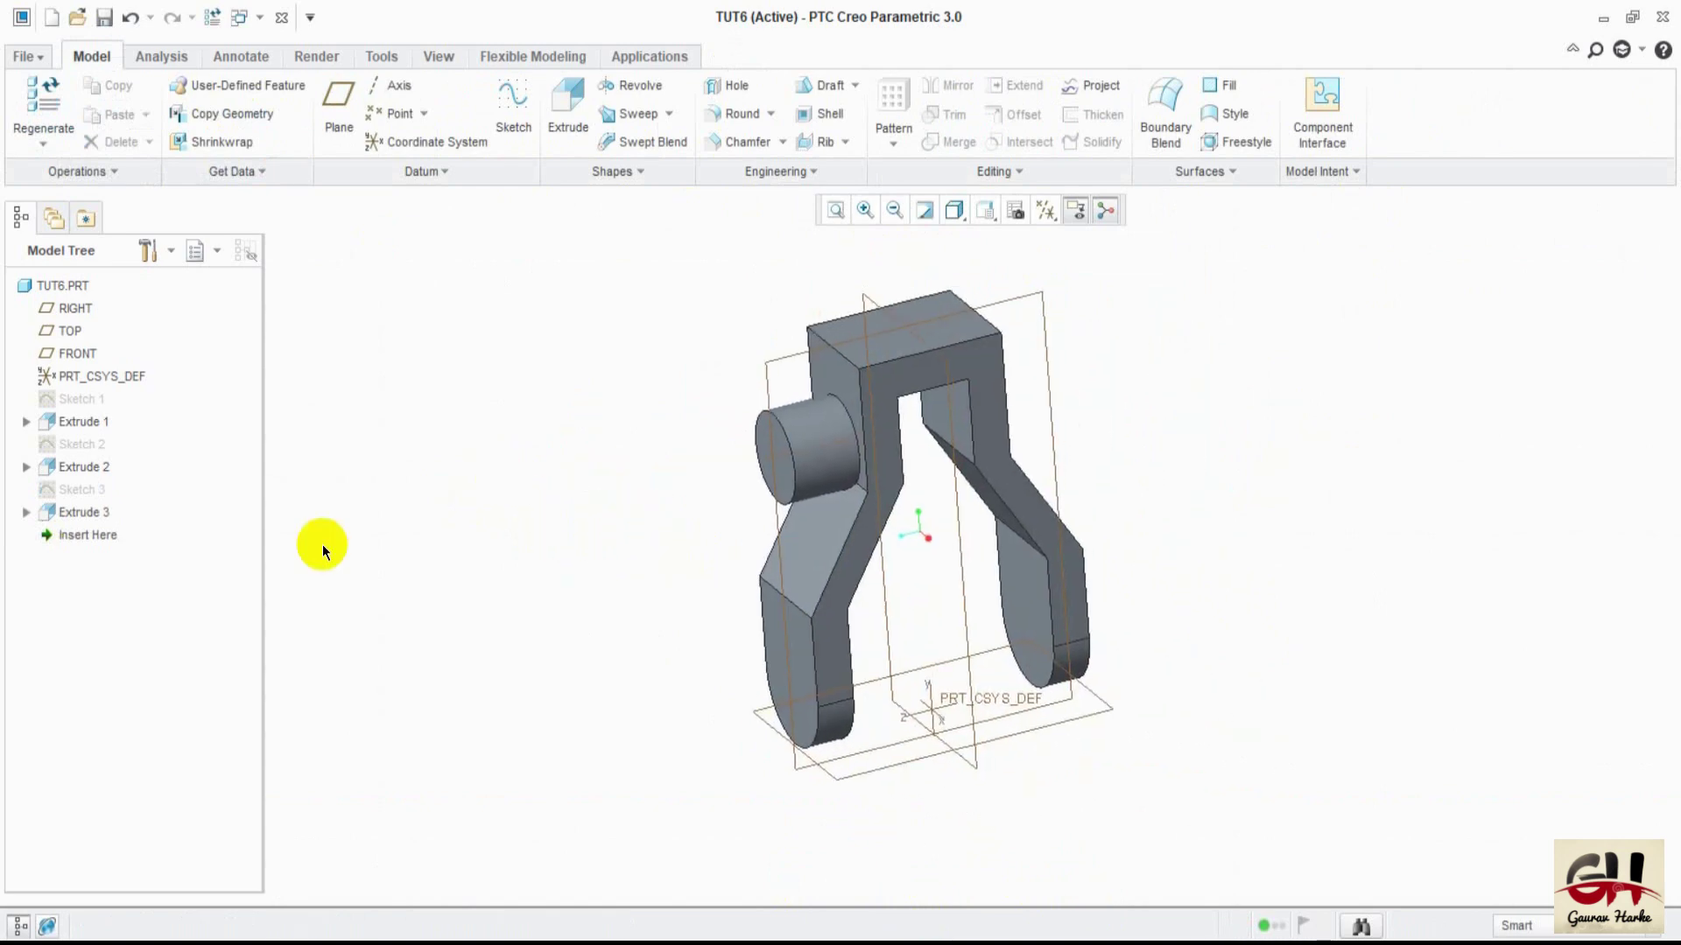
- Mirror the Extrude 3 boss across the FRONT plane to the opposite side
left_click(950, 85)
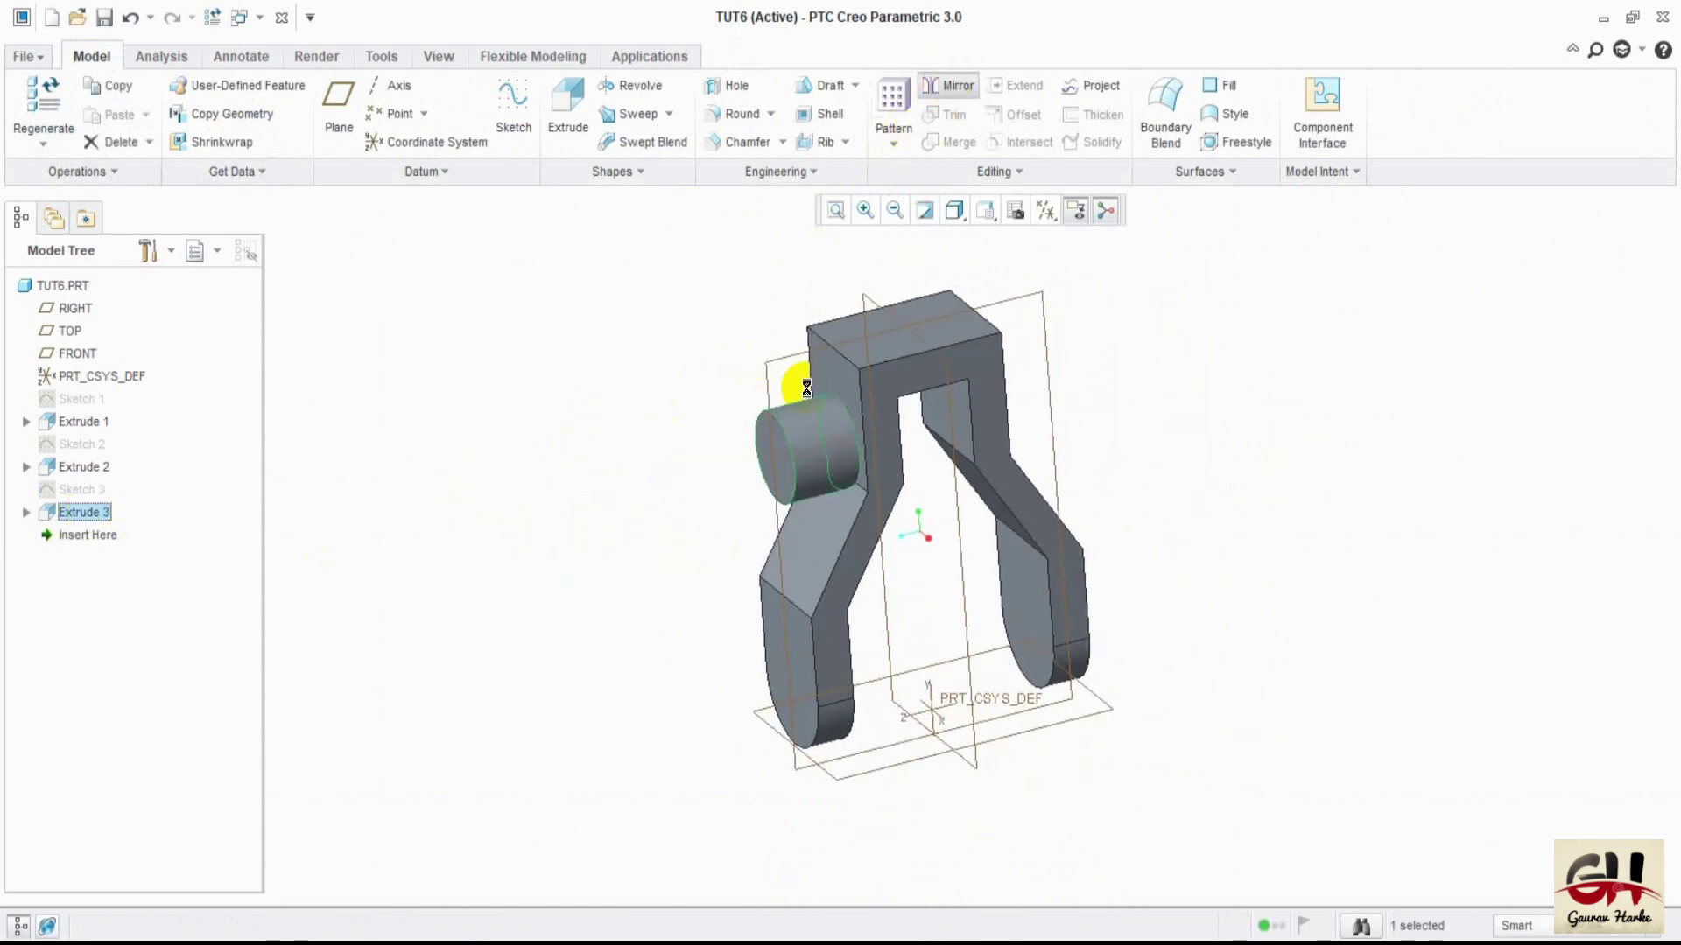
left_click(959, 560)
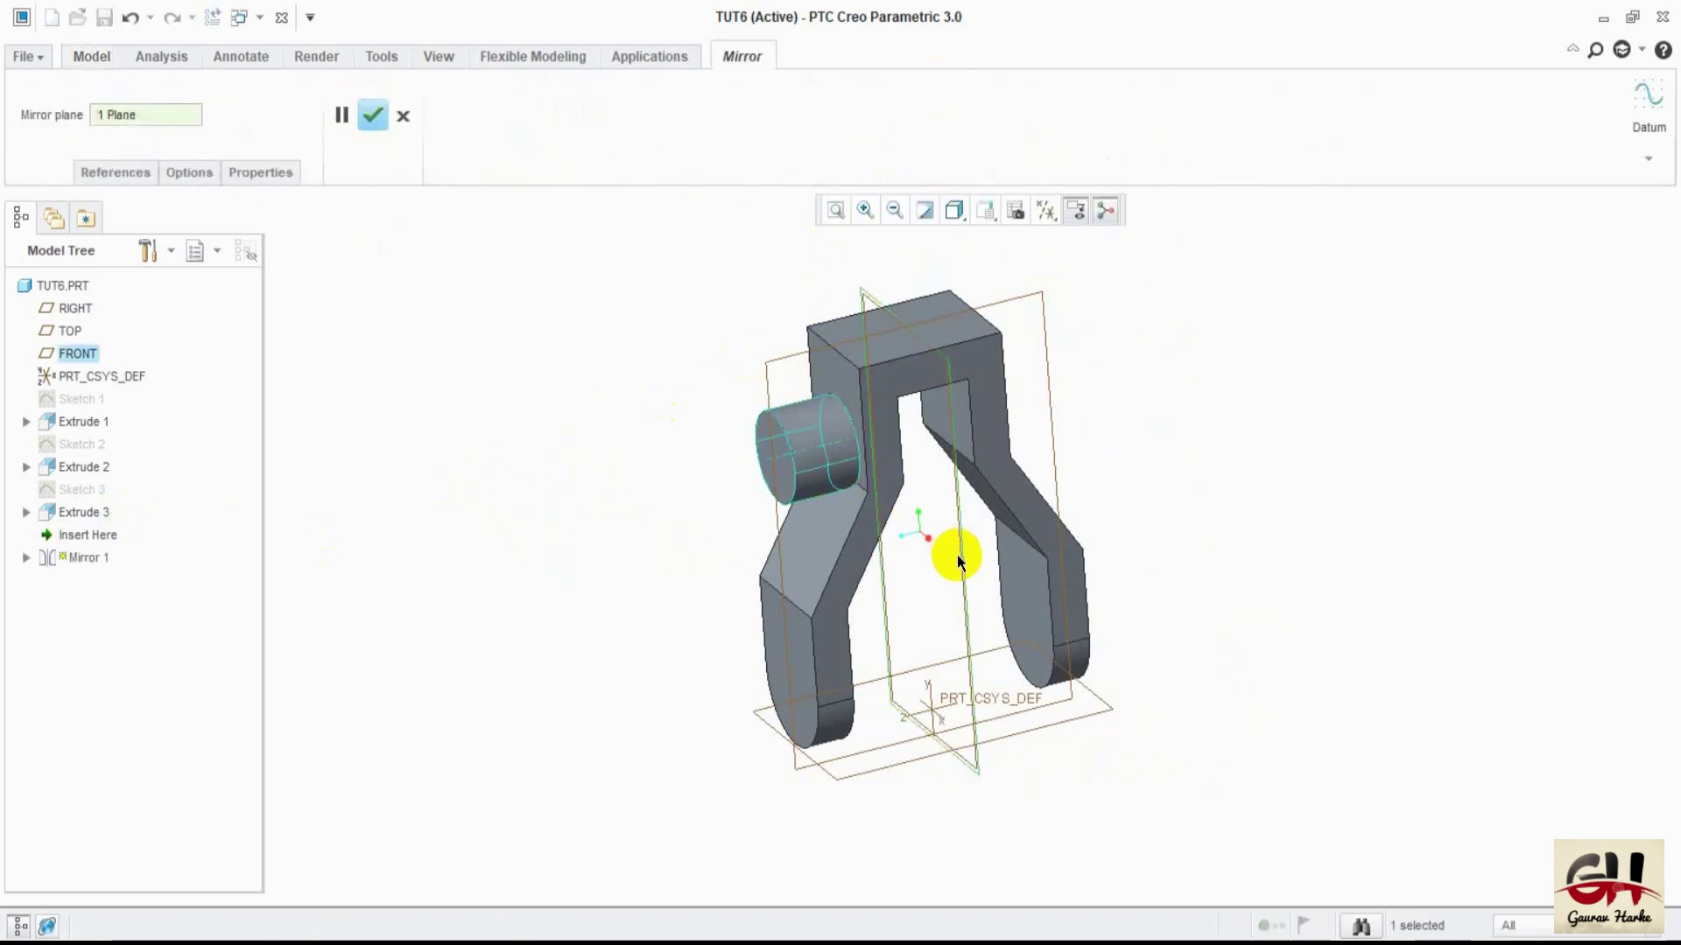
left_click(370, 111)
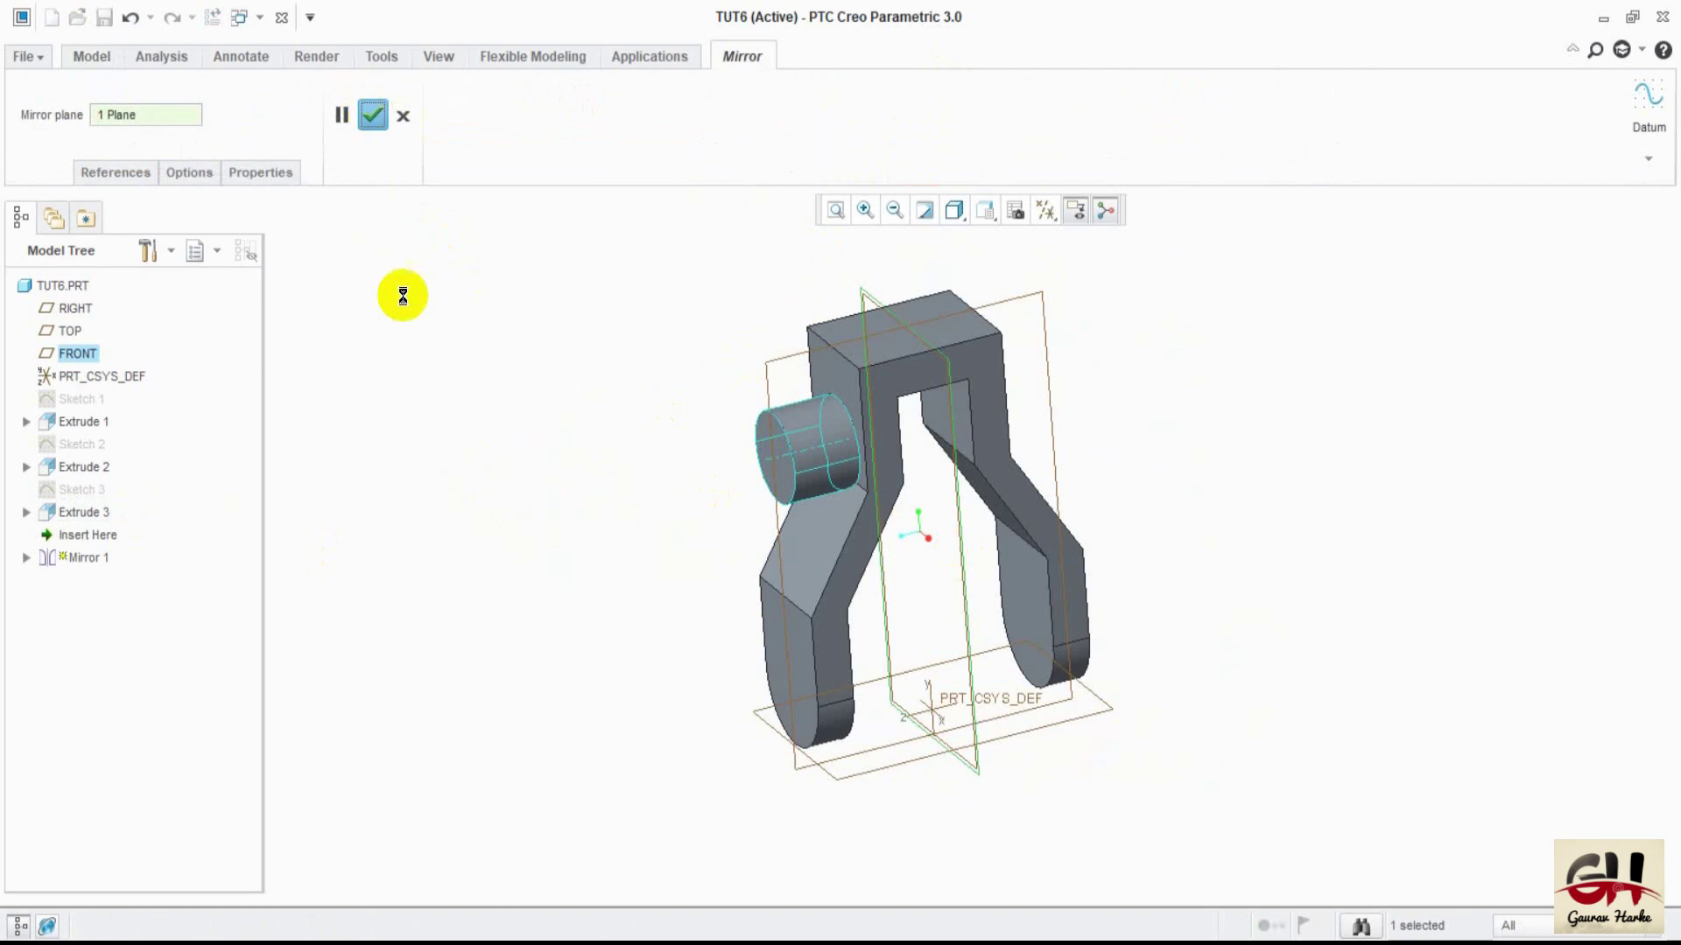
mouse_move(438, 423)
middle_mouse_down()
mouse_move(420, 526)
mouse_move(420, 420)
mouse_move(503, 414)
mouse_move(491, 379)
mouse_move(522, 375)
mouse_move(475, 373)
middle_mouse_up()
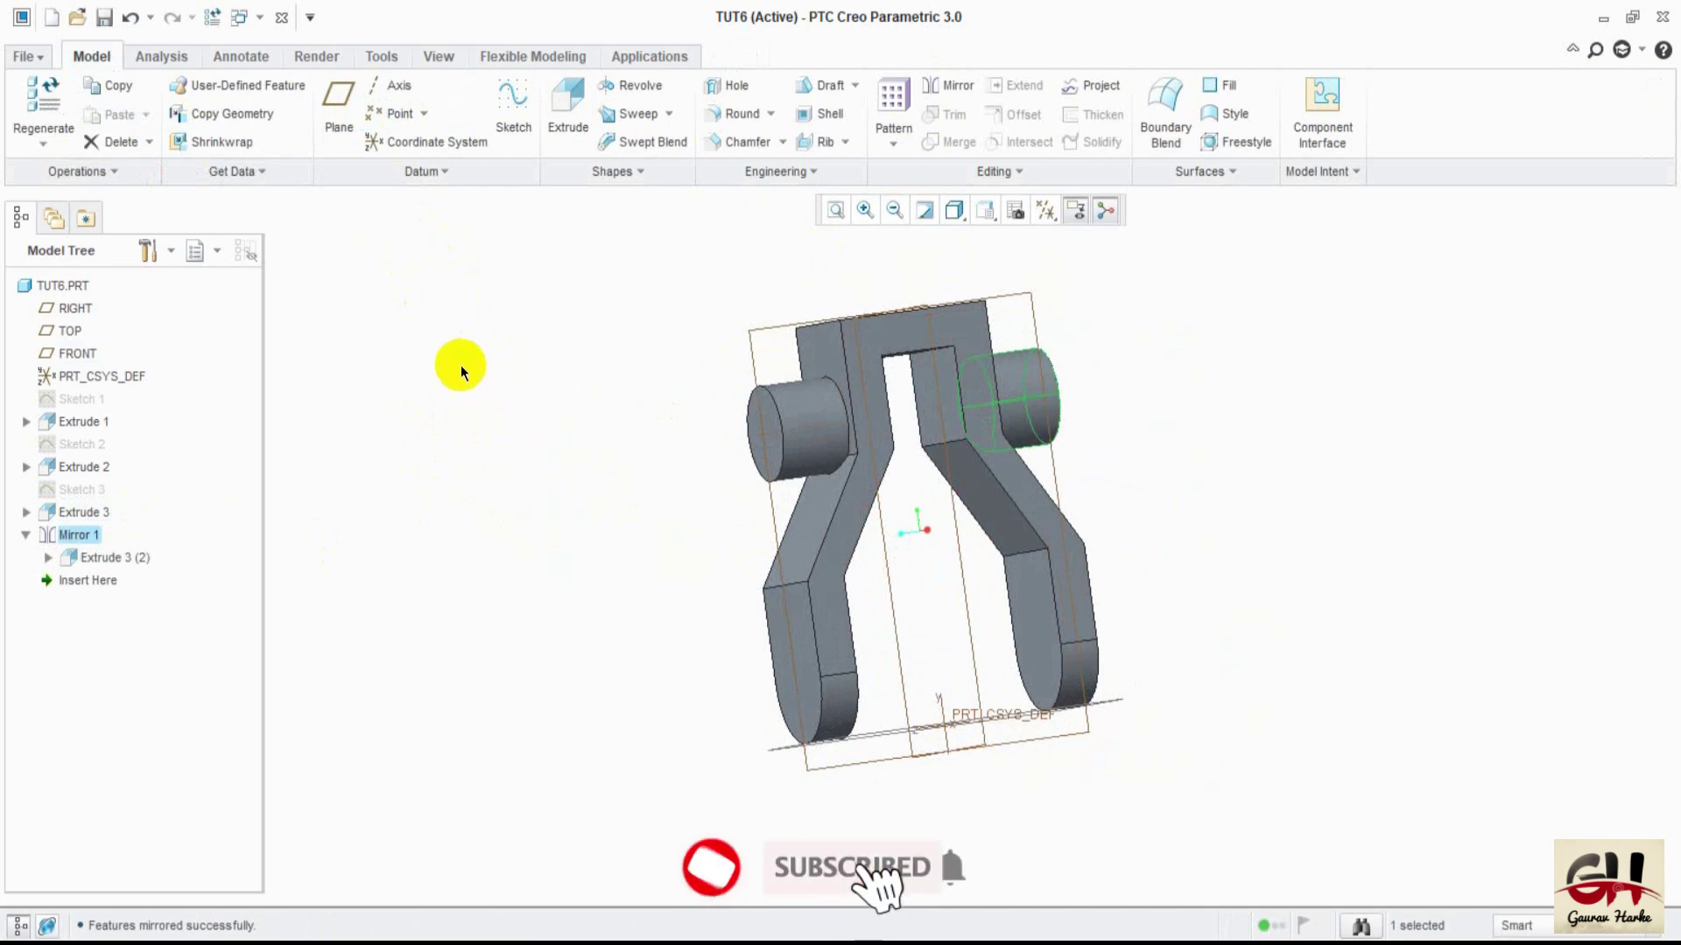
mouse_move(555, 444)
middle_mouse_down()
mouse_move(589, 499)
mouse_move(529, 440)
mouse_move(593, 476)
mouse_move(581, 465)
mouse_move(577, 484)
middle_mouse_up()
left_click(782, 352)
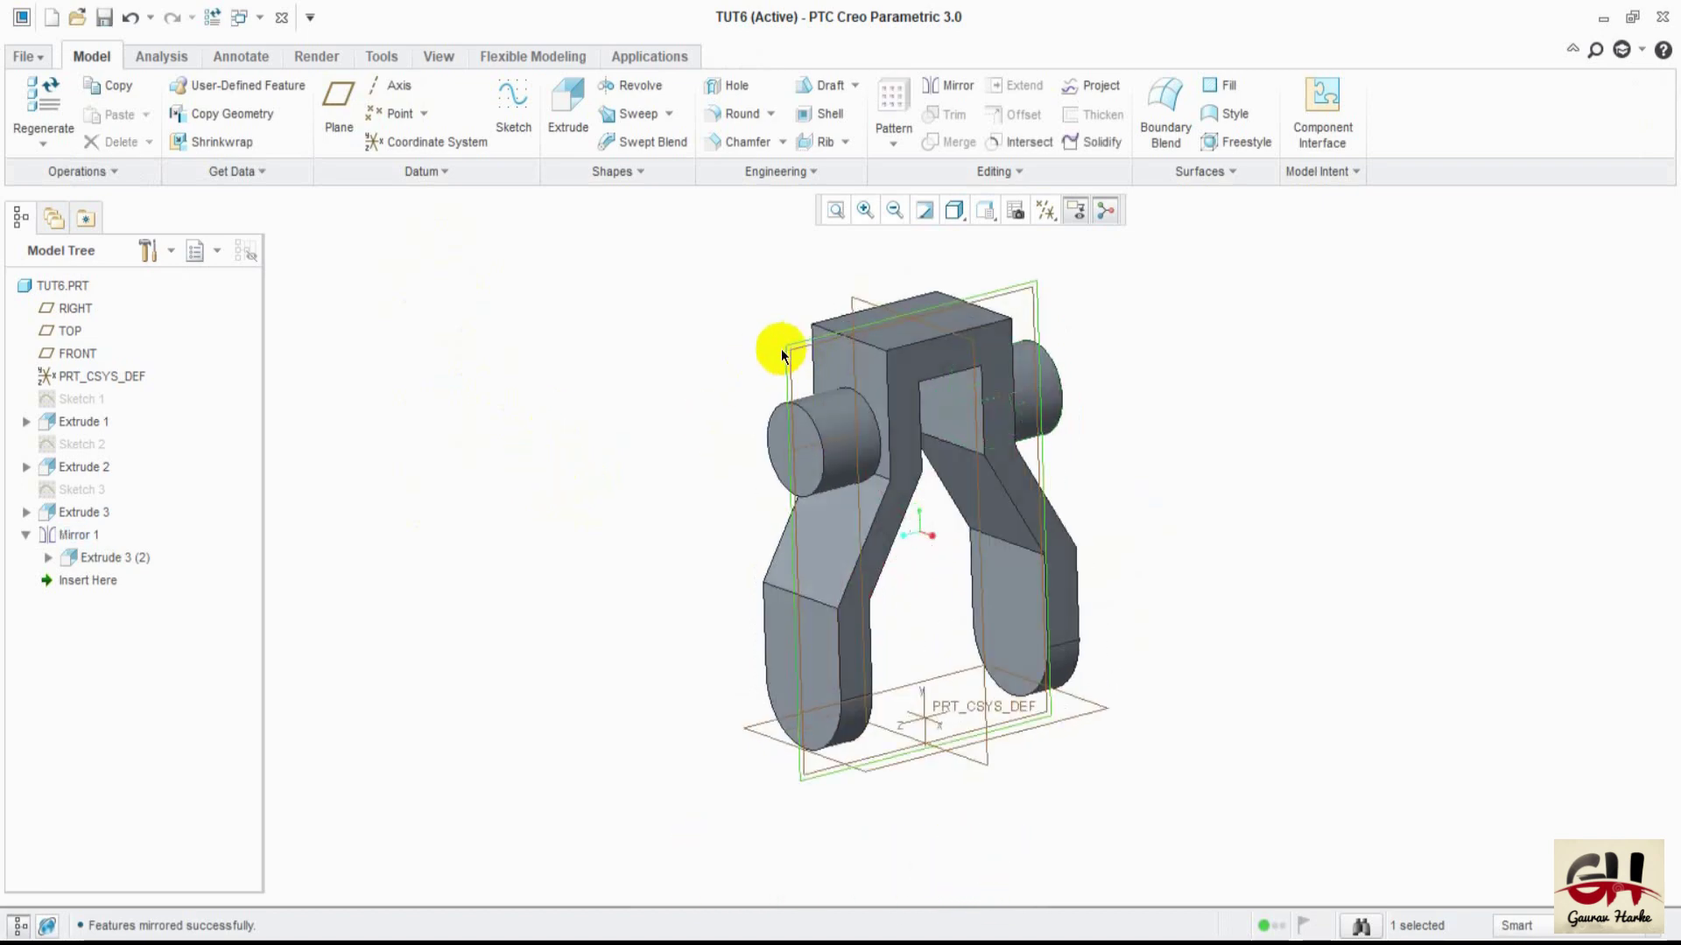
- Start Sketch 4 on the datum plane, referencing the left arm edges and boss bottom edge
left_click(486, 128)
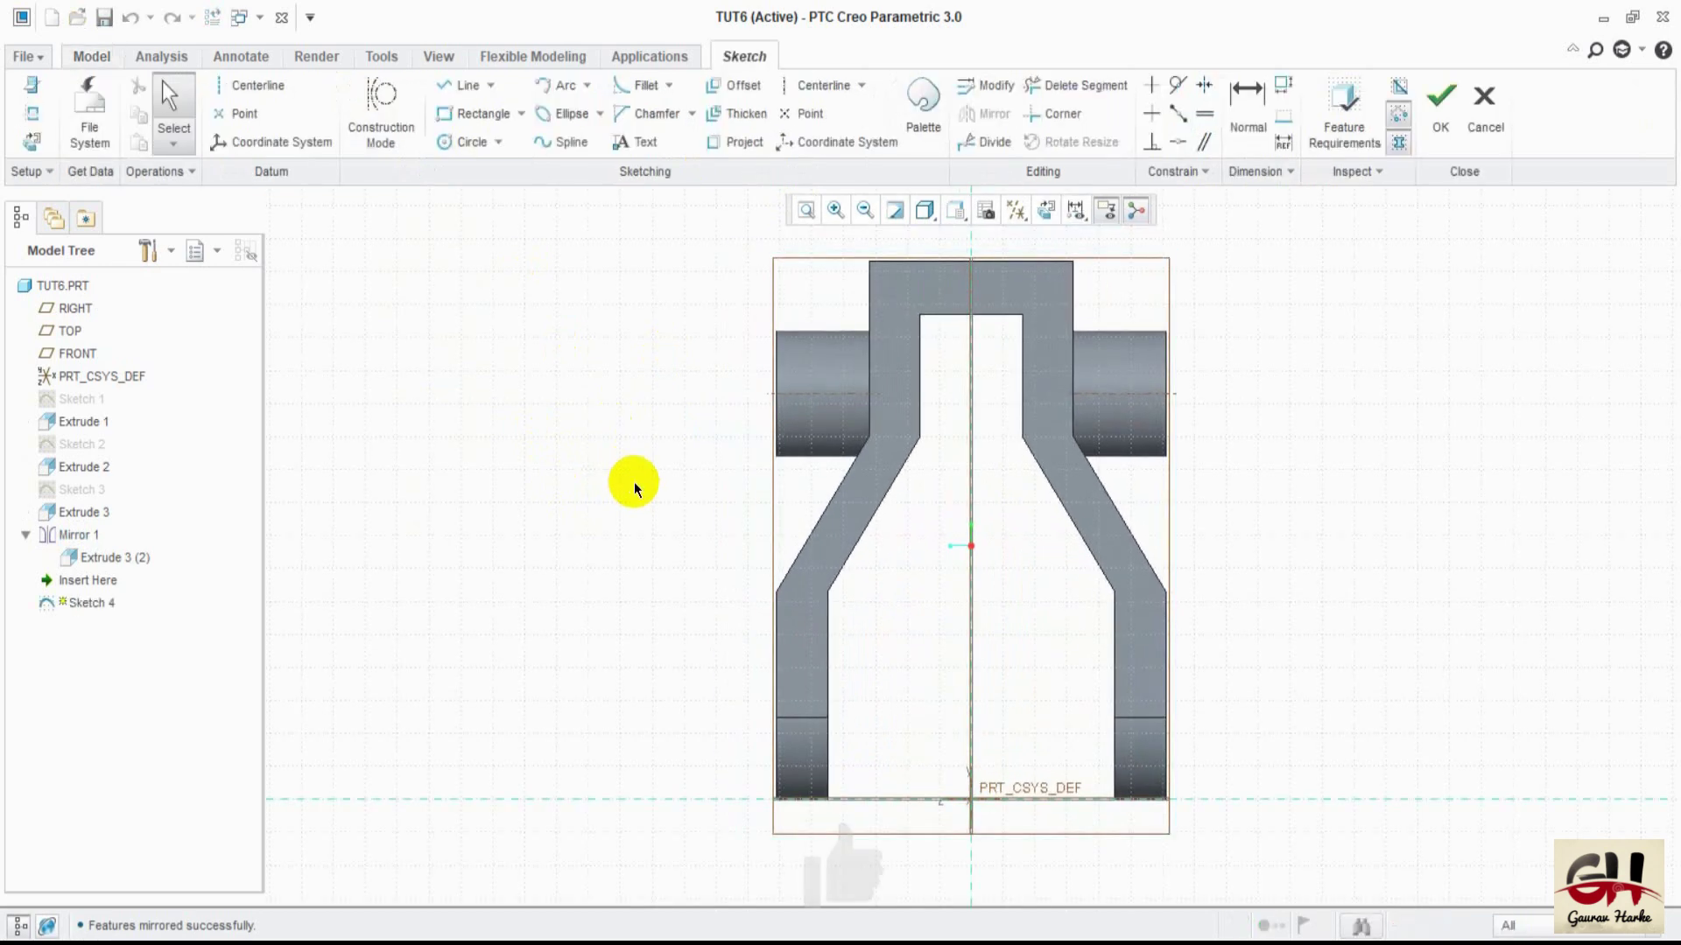
left_click(631, 497)
scroll(633, 496, "up", 2)
middle_click(692, 663)
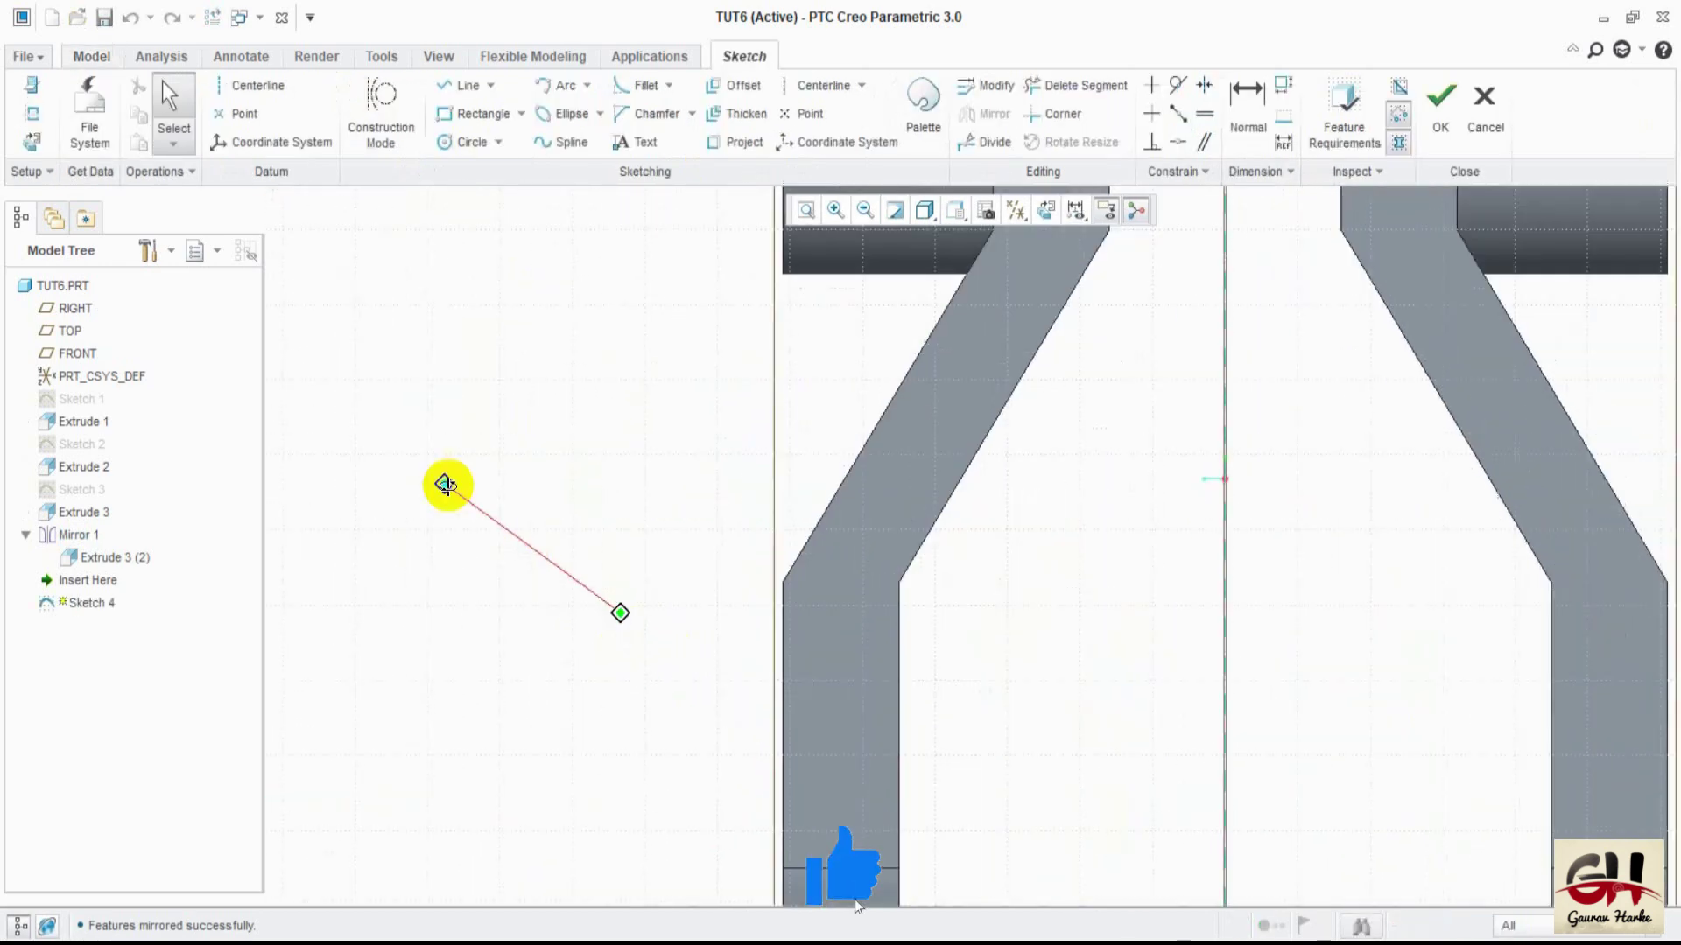
scroll(488, 607, "up", 2)
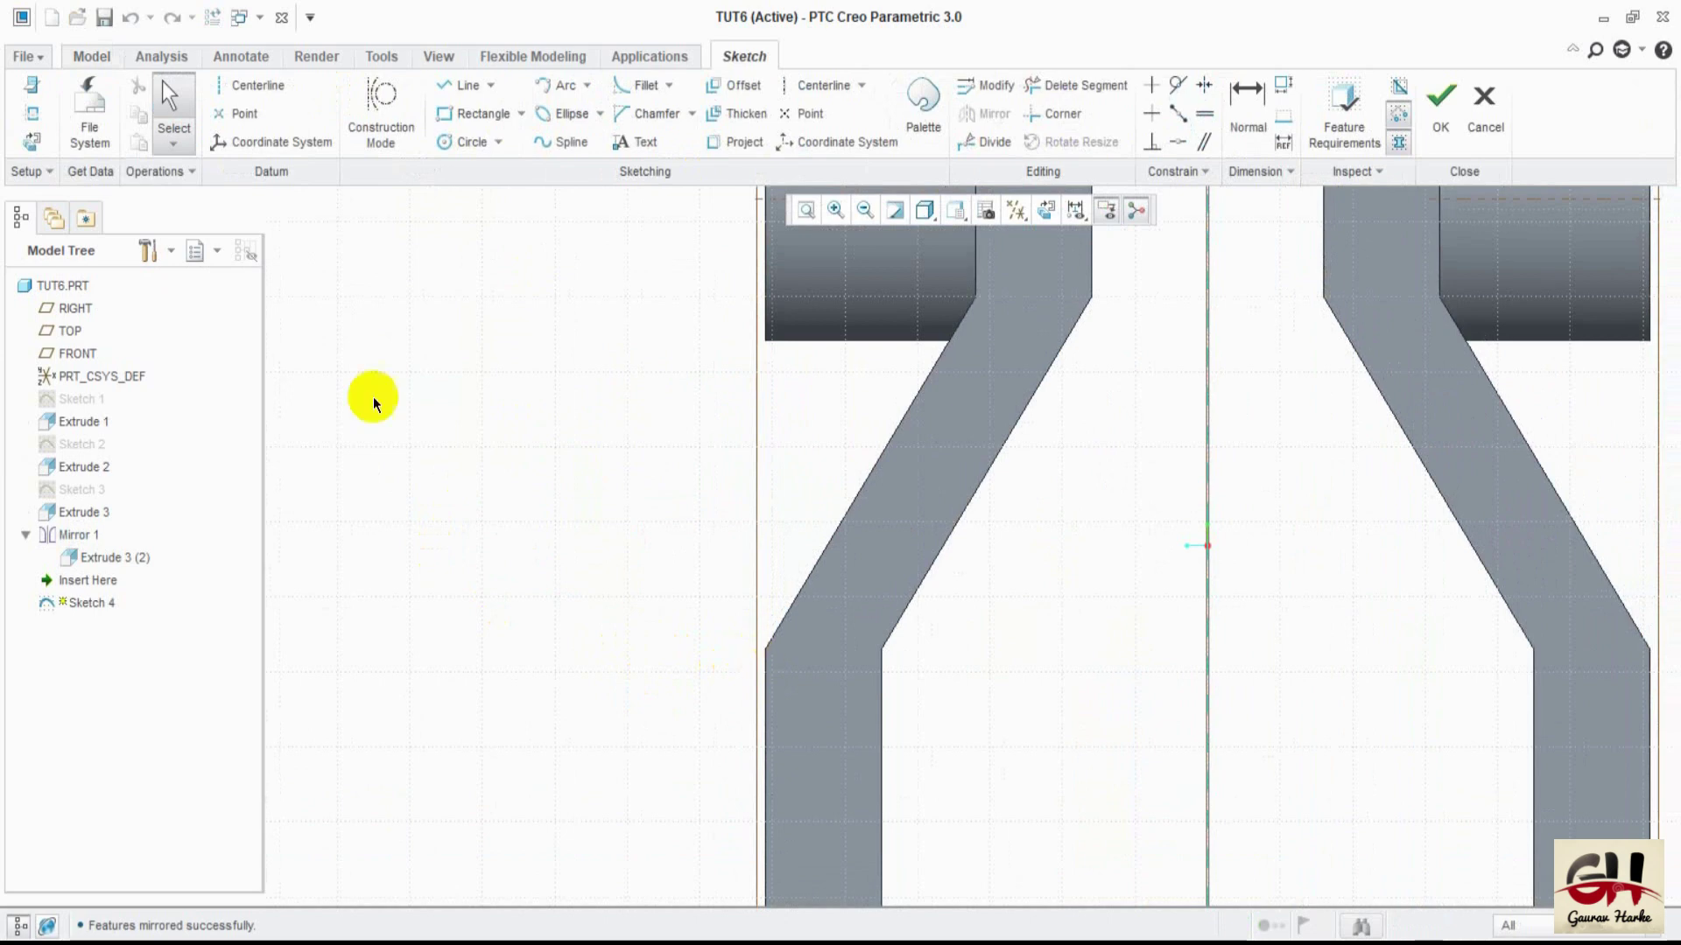
left_click(31, 113)
left_click(756, 700)
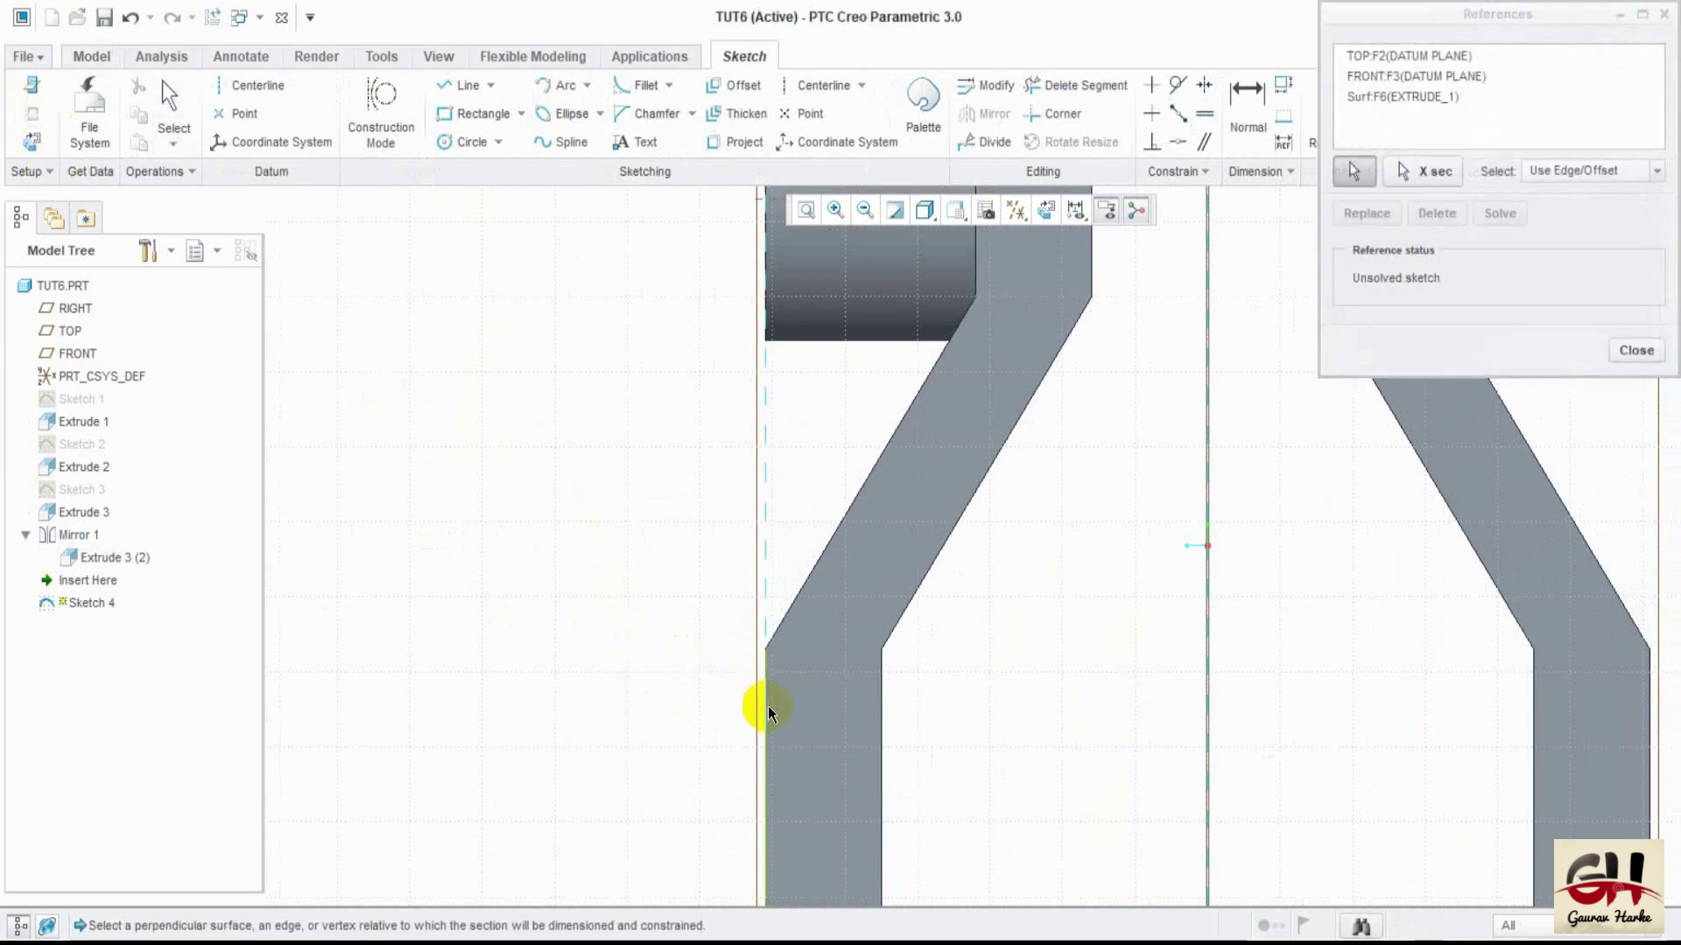
left_click(781, 622)
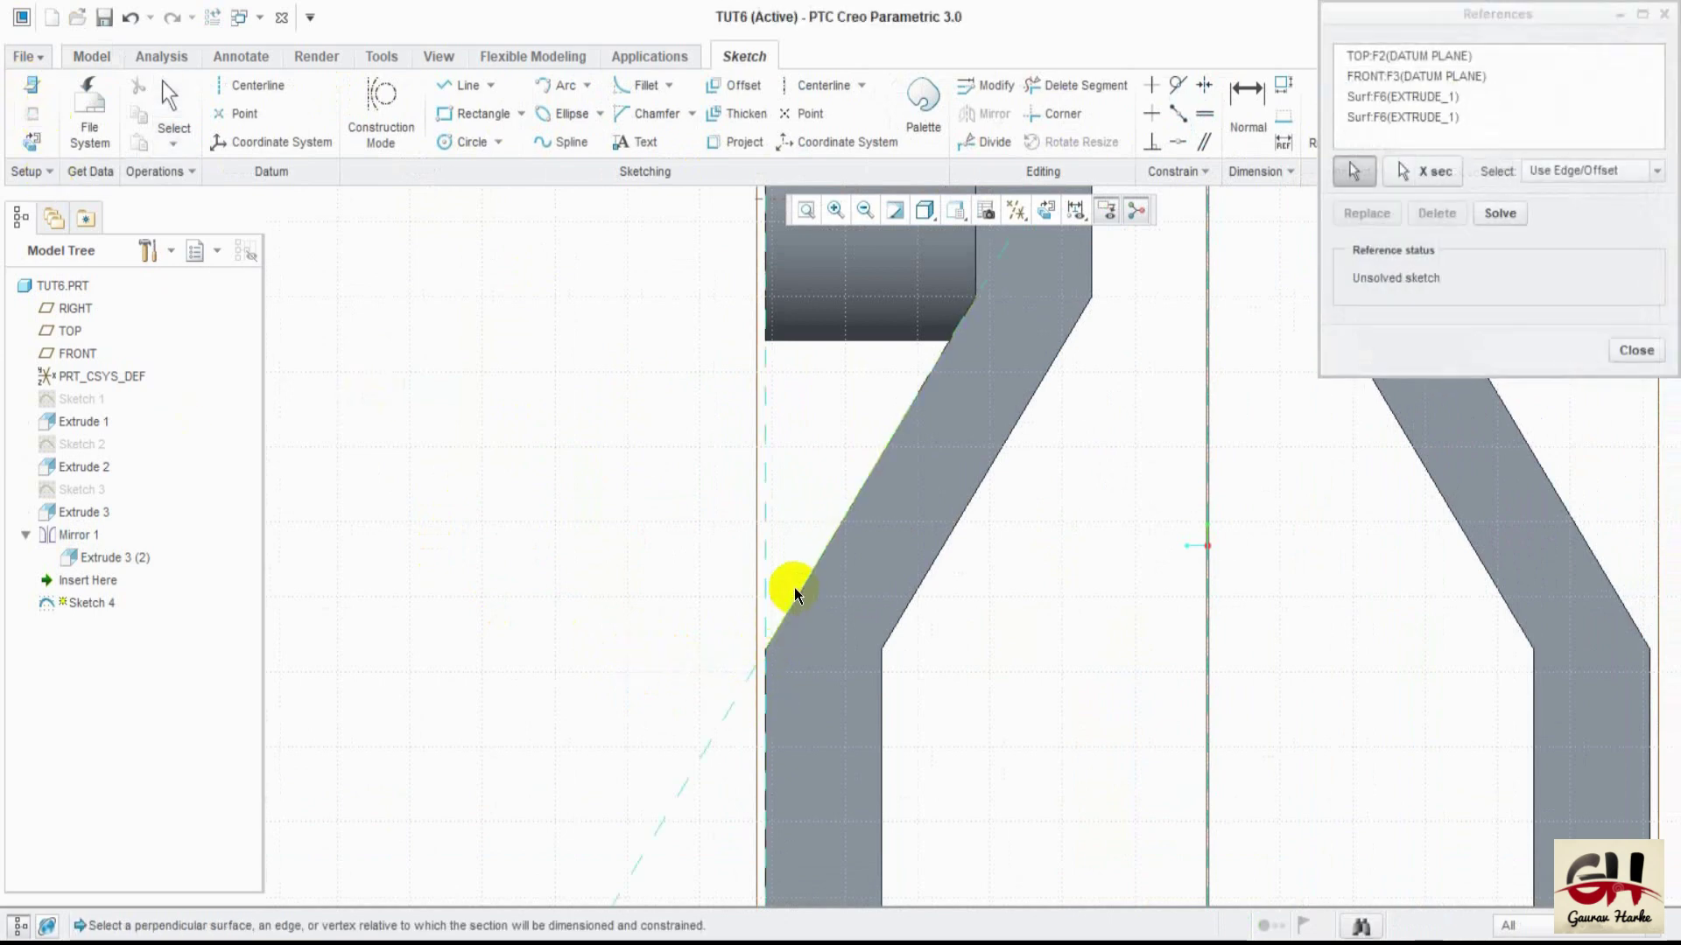
left_click(791, 344)
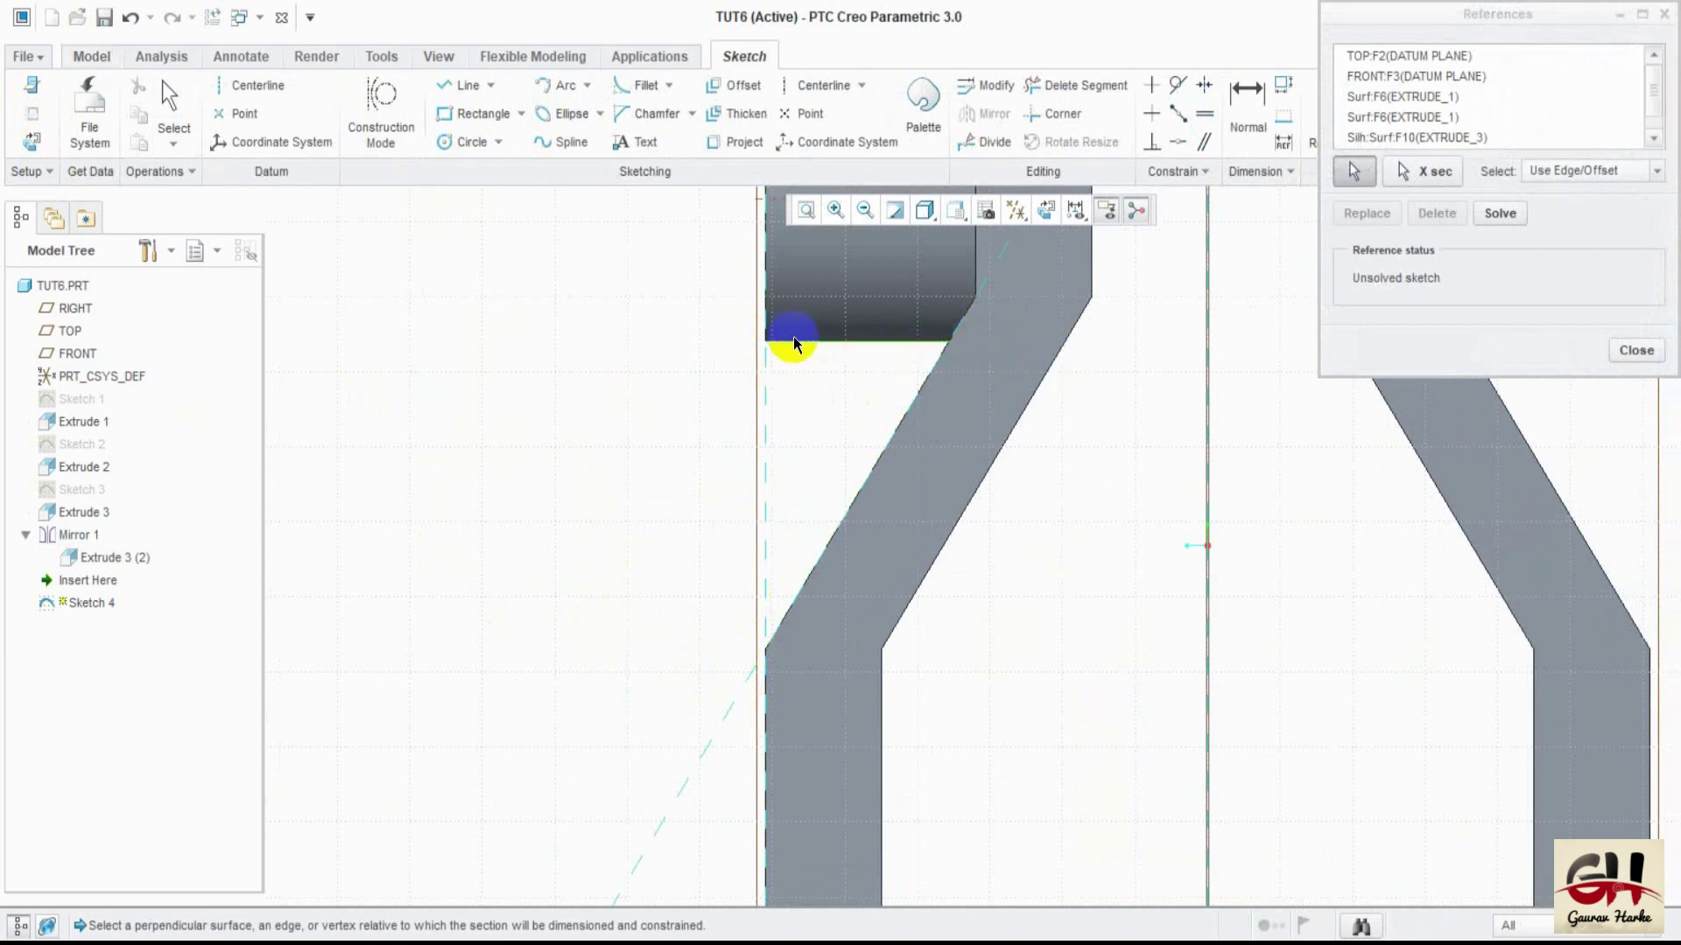
left_click(1636, 350)
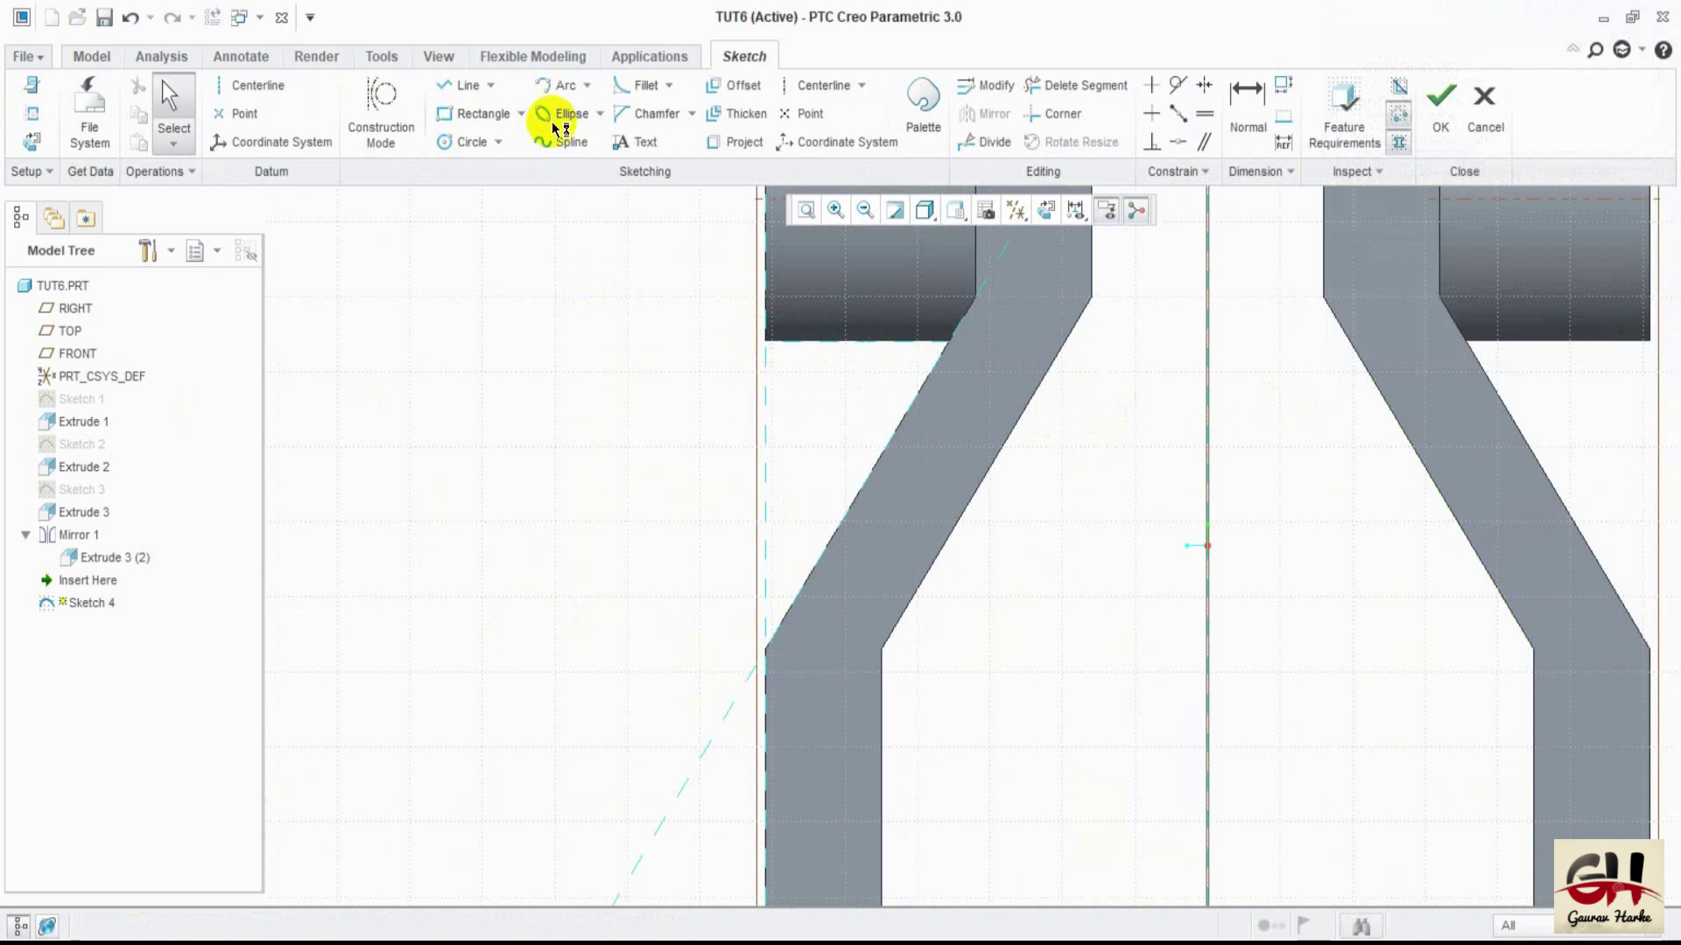
- Draw a vertical line from the boss's lower corner to the arm bend and finish Sketch 4
left_click(462, 85)
left_click(765, 344)
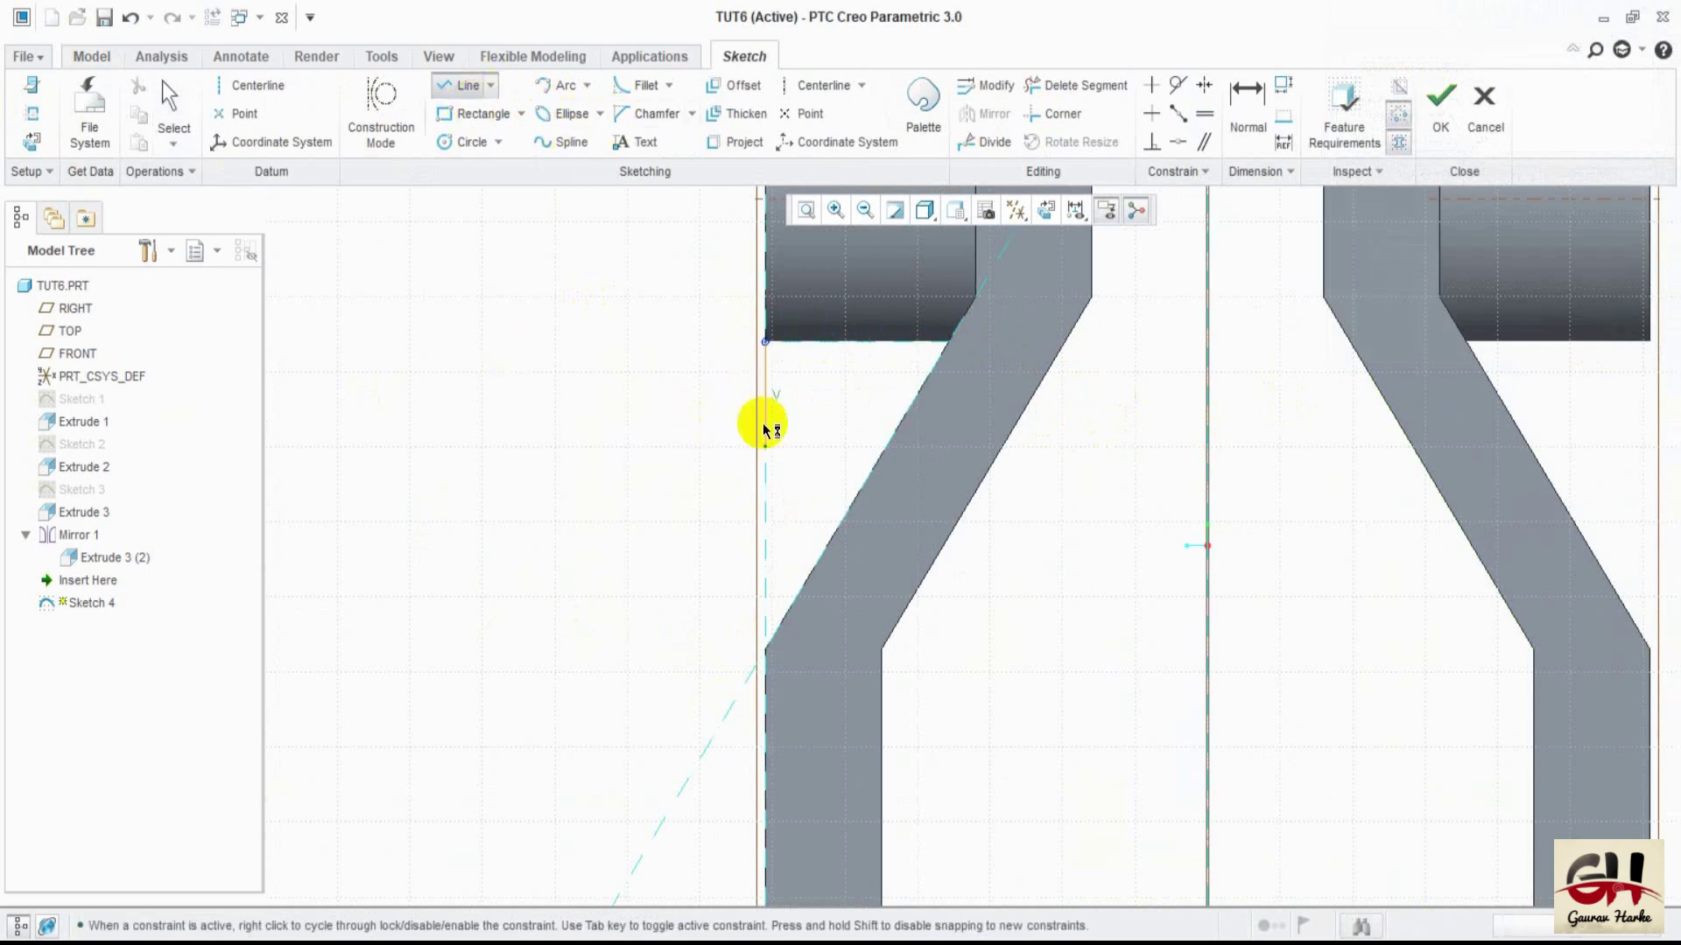
left_click(765, 650)
middle_click(394, 446)
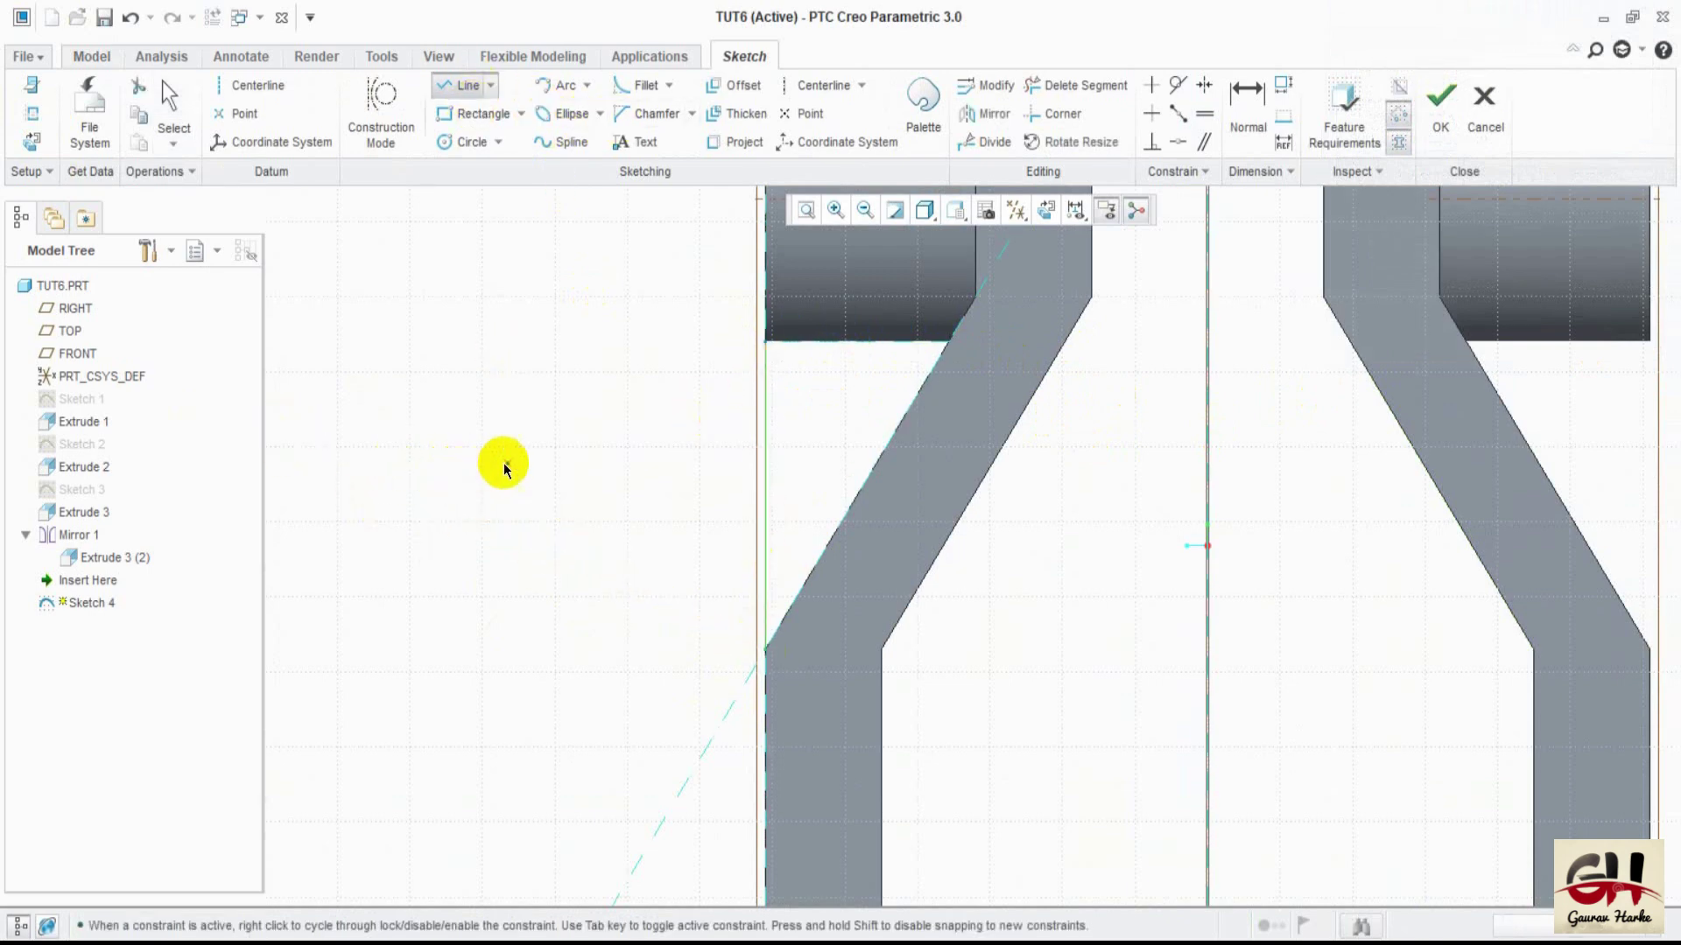
middle_click(612, 467)
left_click(1479, 104)
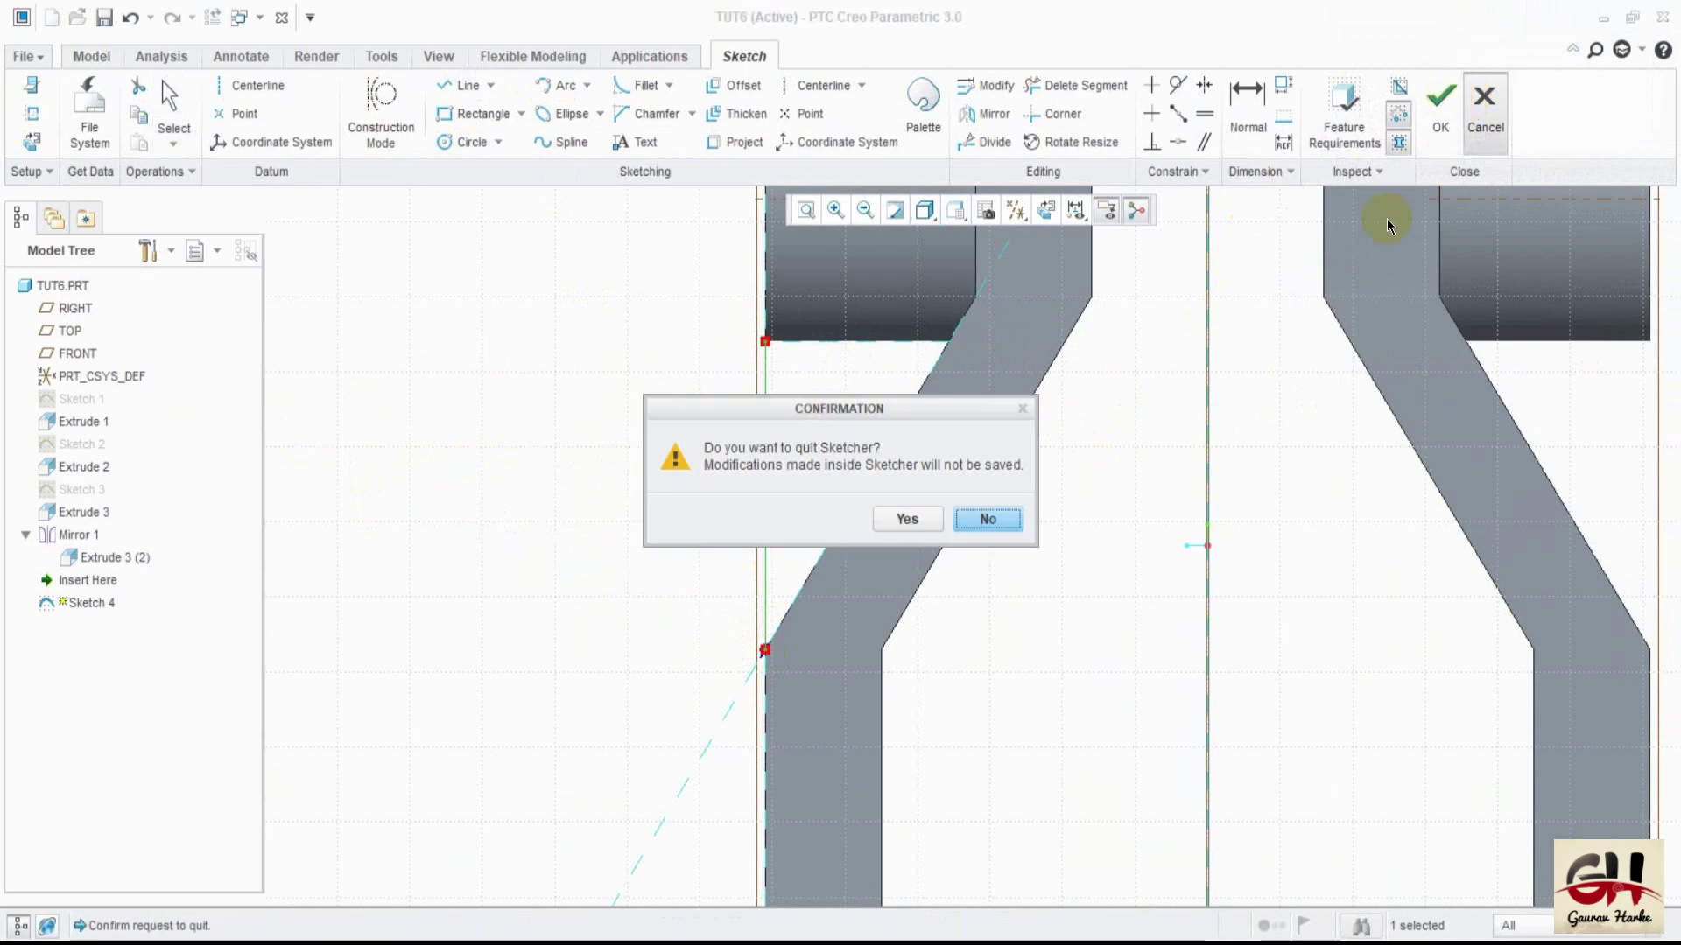
left_click(982, 518)
left_click(1440, 105)
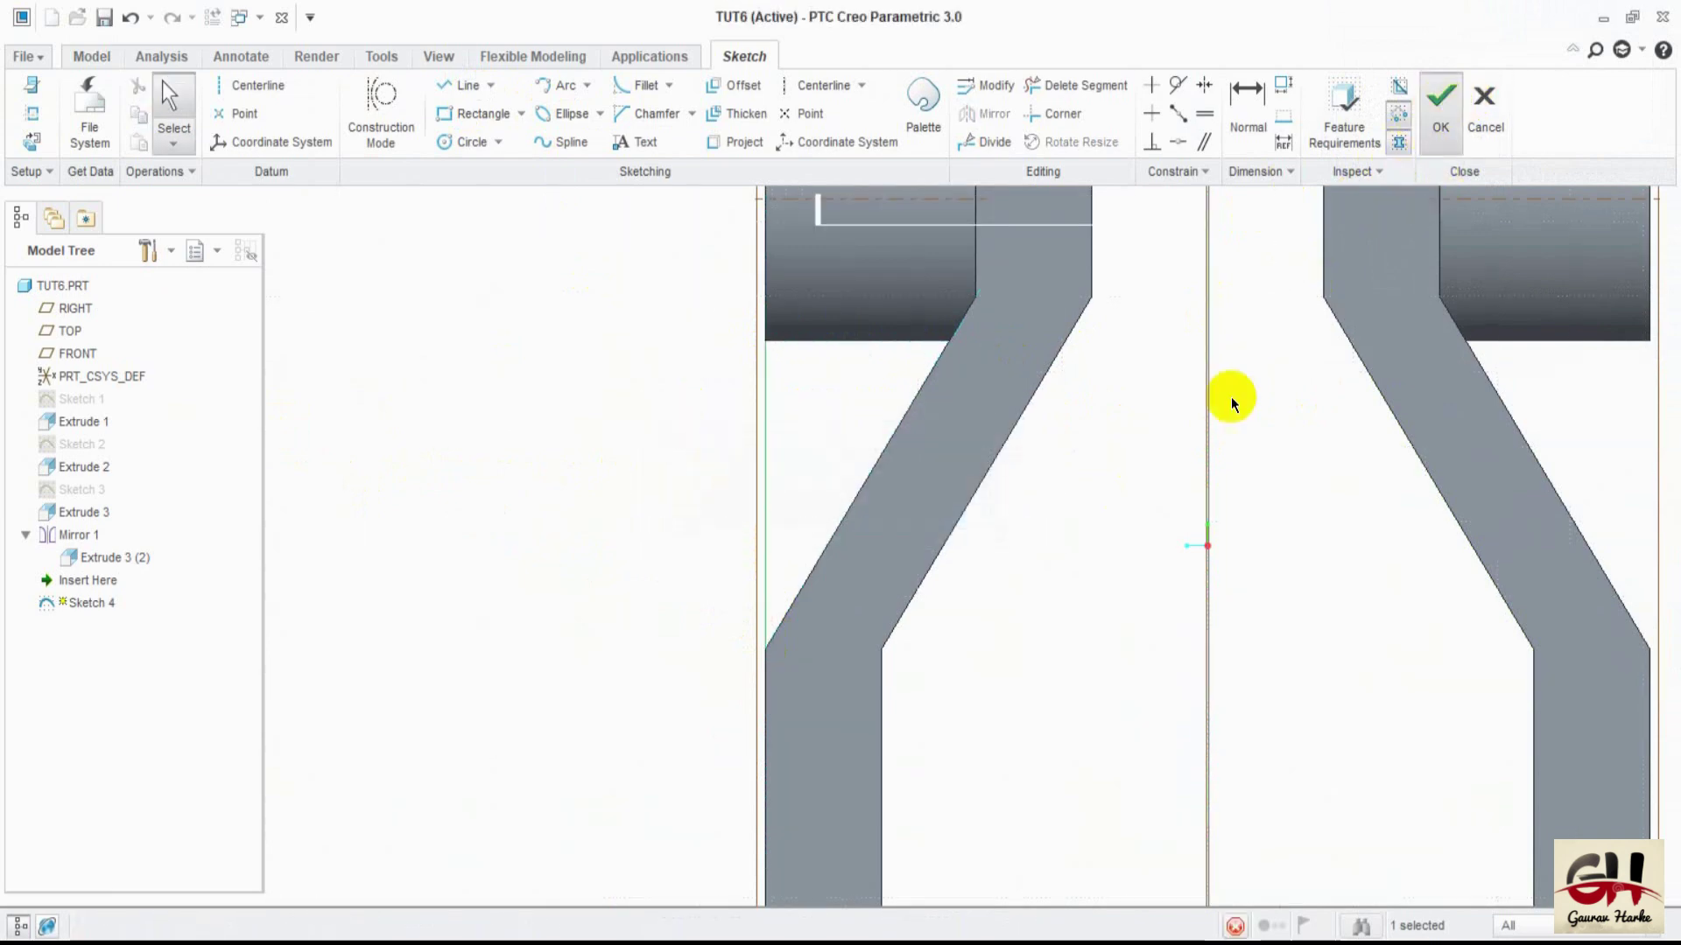
left_click(986, 214)
left_click(1046, 252)
- Start a profile rib, then discard its internal sketch and cancel the attempt
mouse_move(1222, 548)
middle_mouse_down()
mouse_move(1148, 514)
mouse_move(1129, 560)
mouse_move(1148, 503)
mouse_move(1187, 595)
mouse_move(1164, 532)
middle_mouse_up()
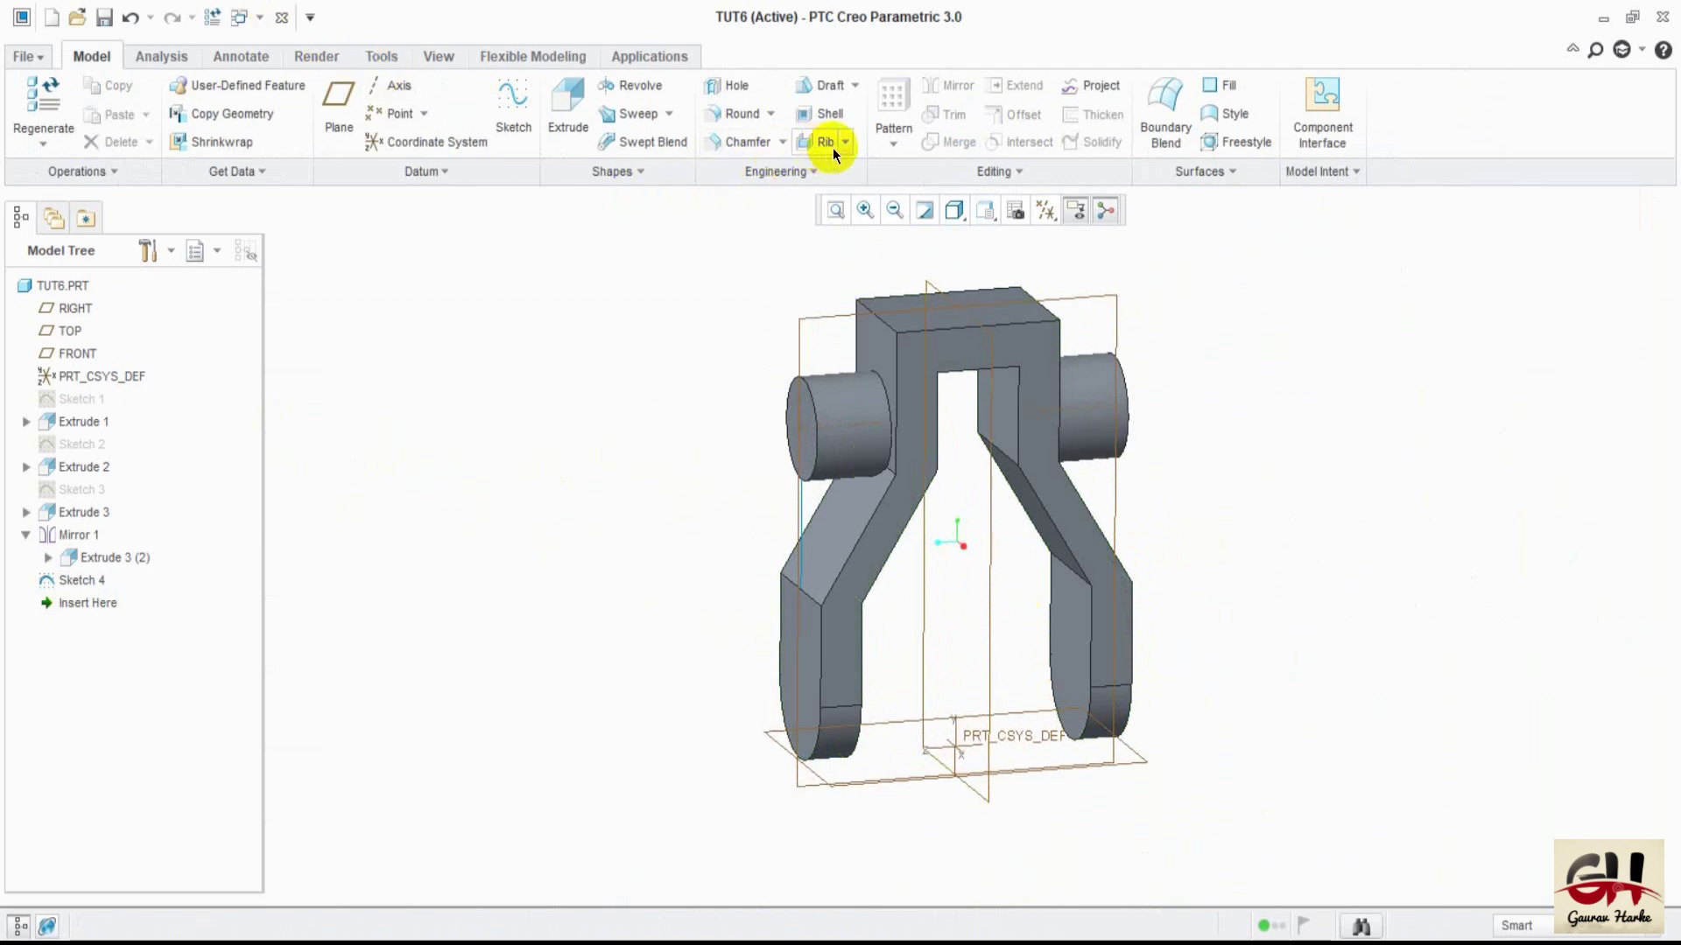
left_click(837, 194)
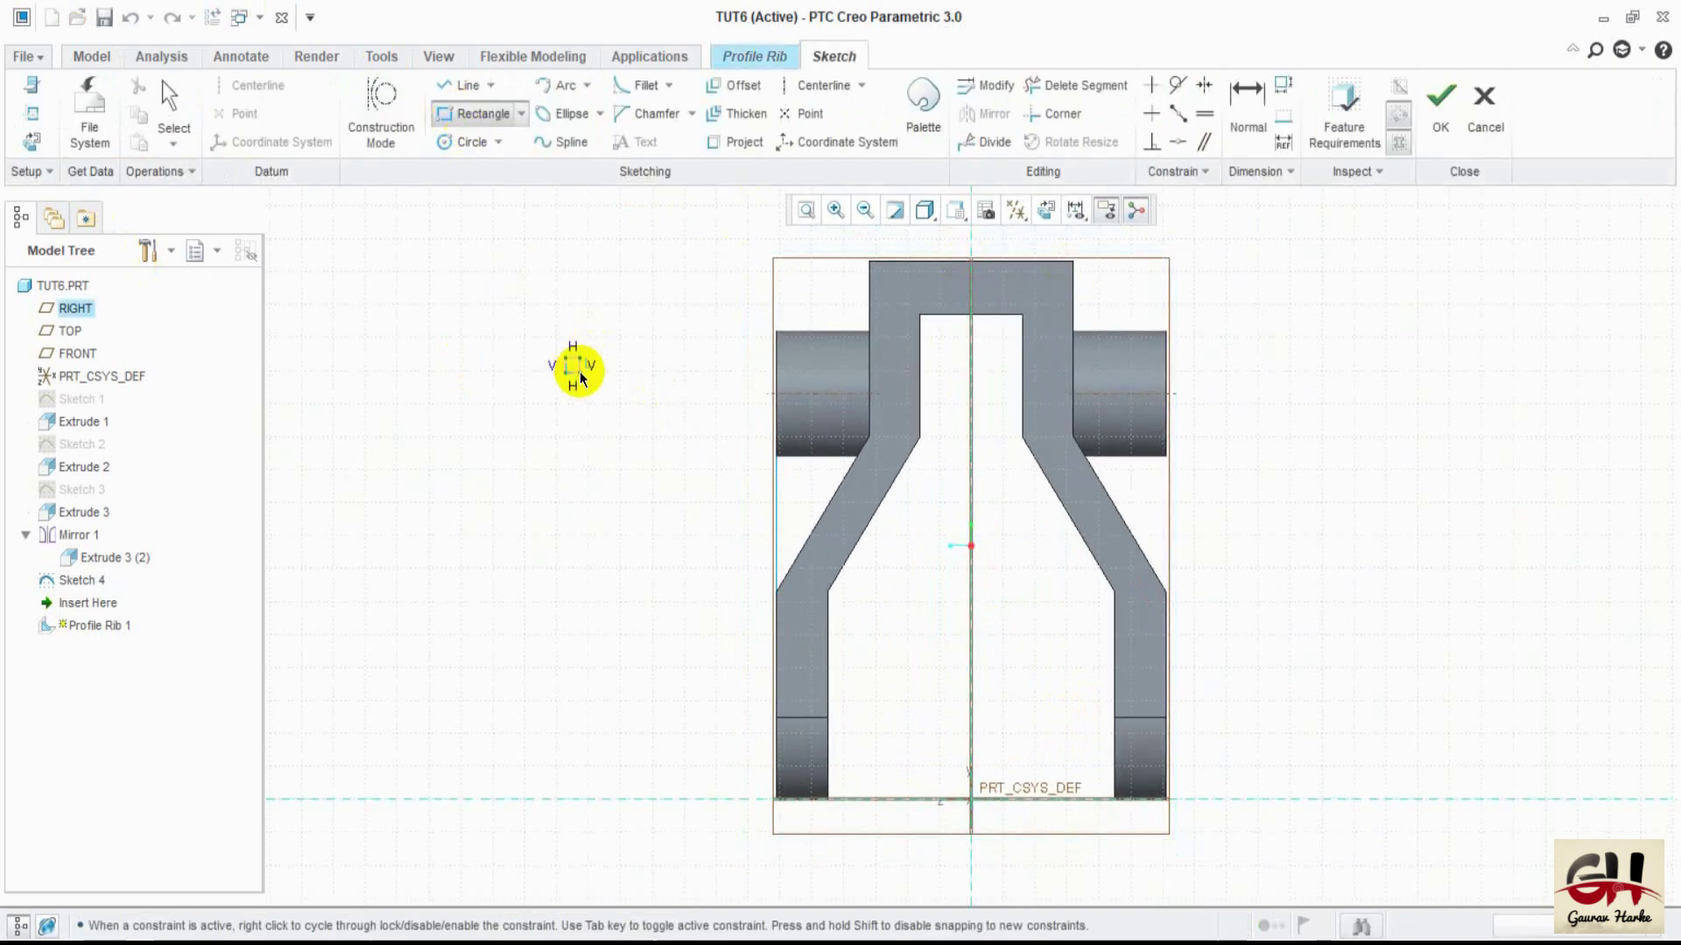
left_click(1485, 105)
left_click(904, 519)
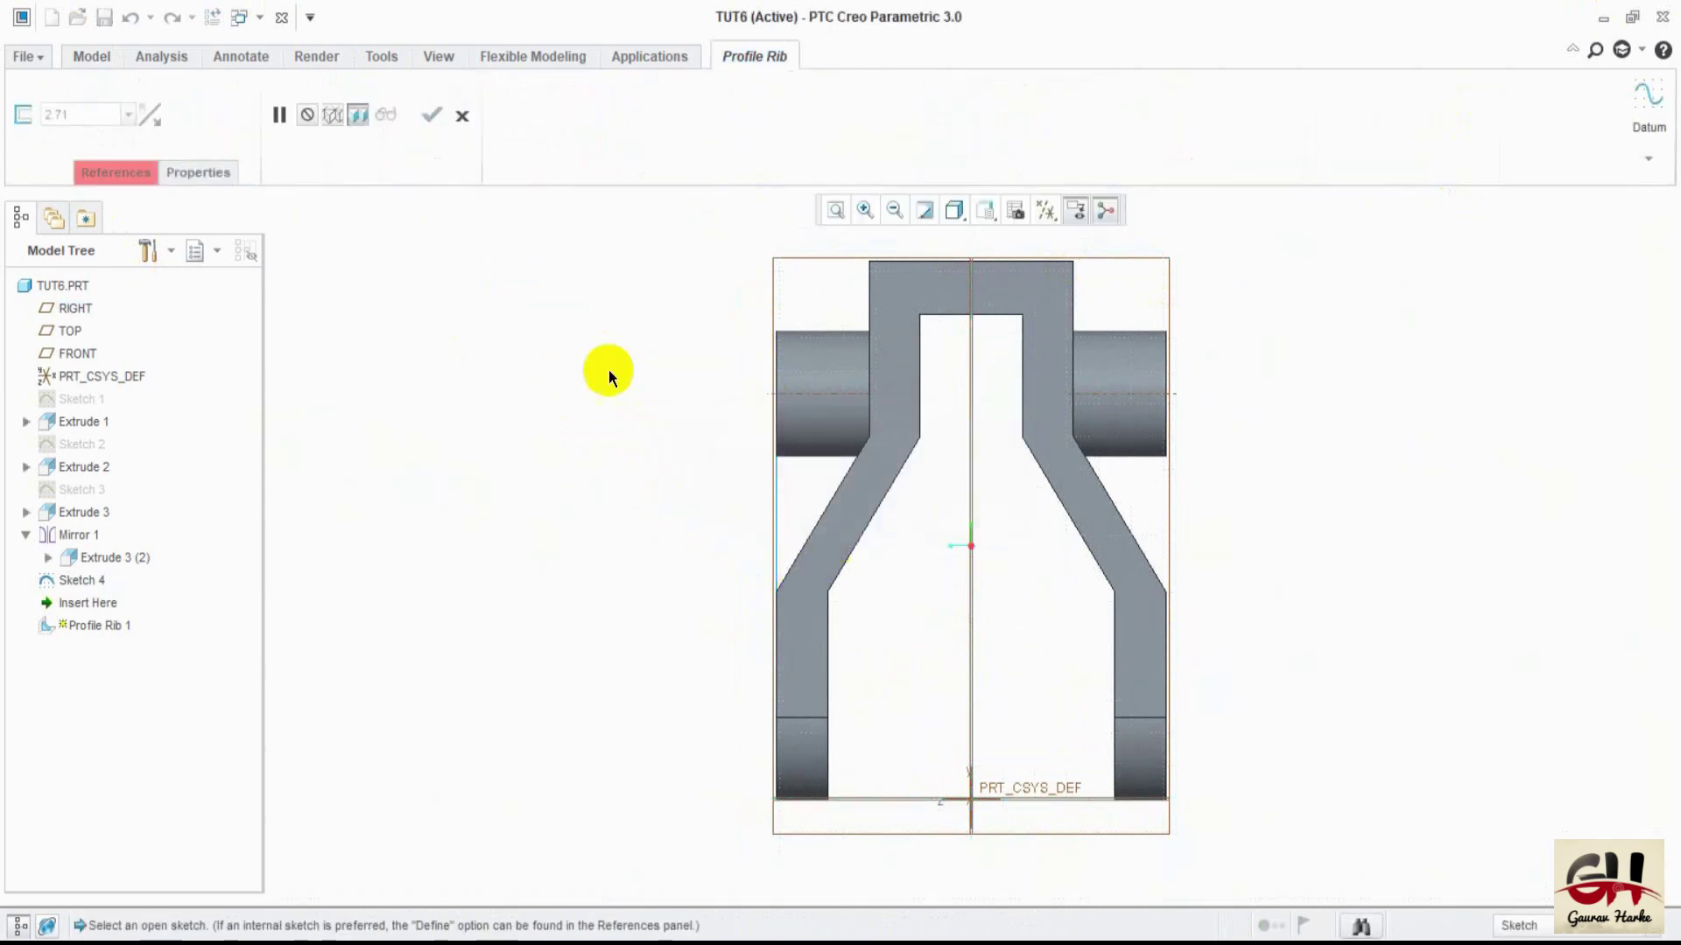
left_click(462, 117)
- Create a 14-thick profile rib from Sketch 4 between the left boss and arm
mouse_move(668, 477)
middle_mouse_down()
mouse_move(714, 536)
mouse_move(687, 492)
mouse_move(698, 502)
middle_mouse_up()
left_click(844, 142)
left_click(849, 193)
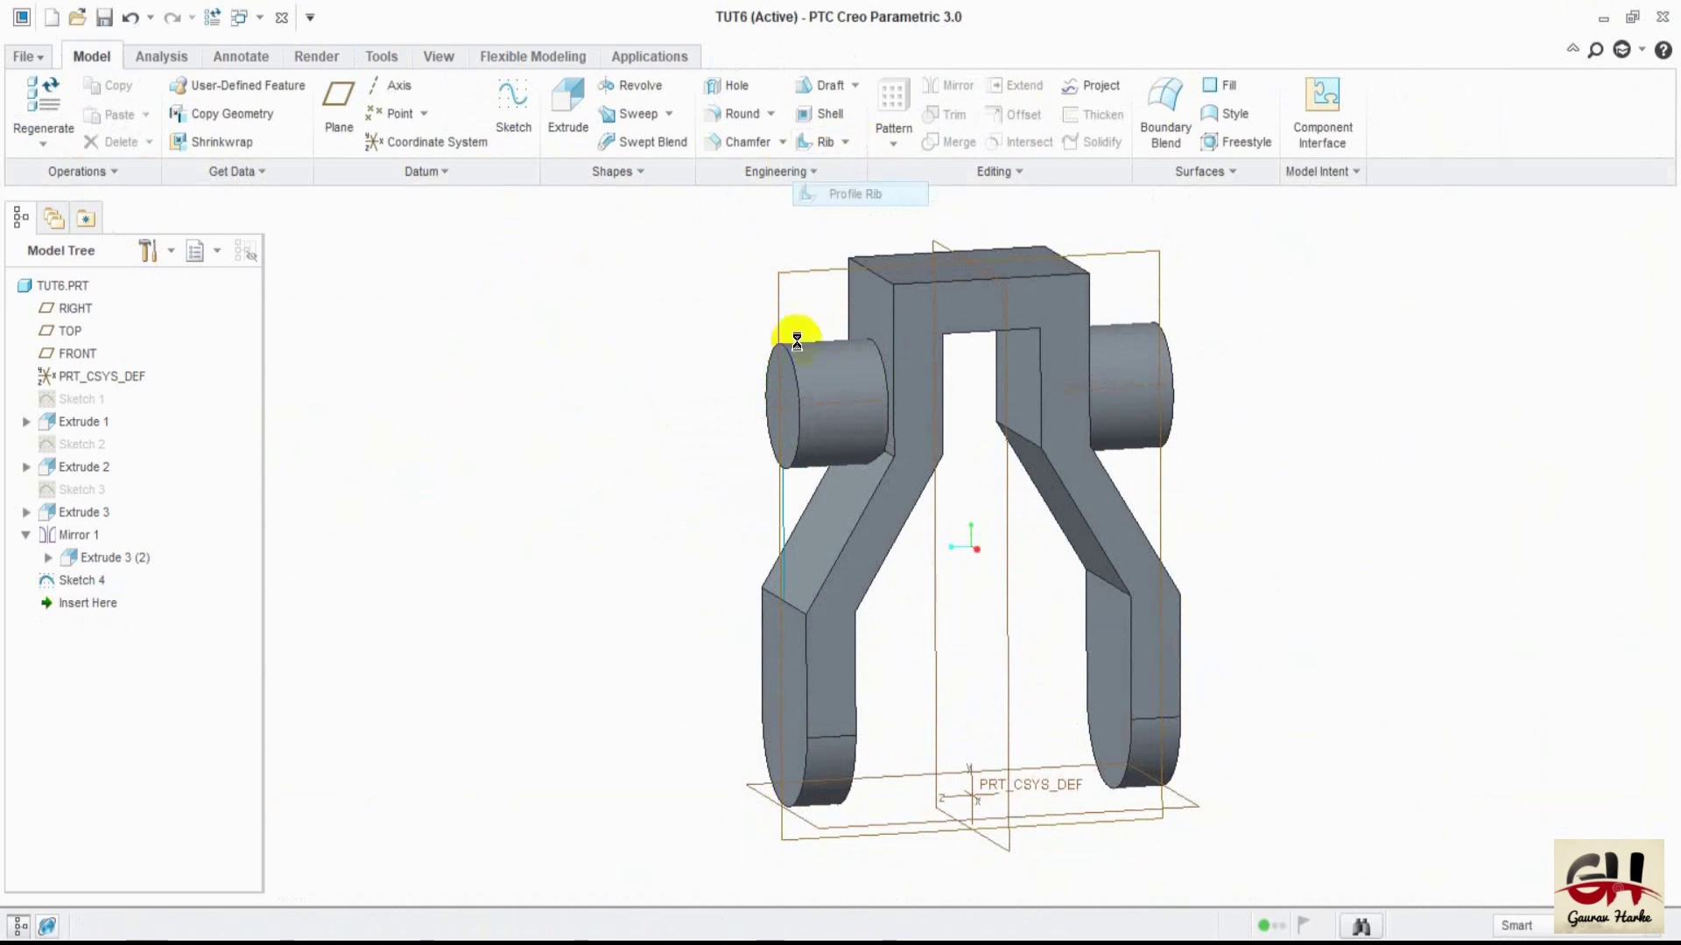
left_click(782, 520)
middle_click_drag(563, 528, 601, 558)
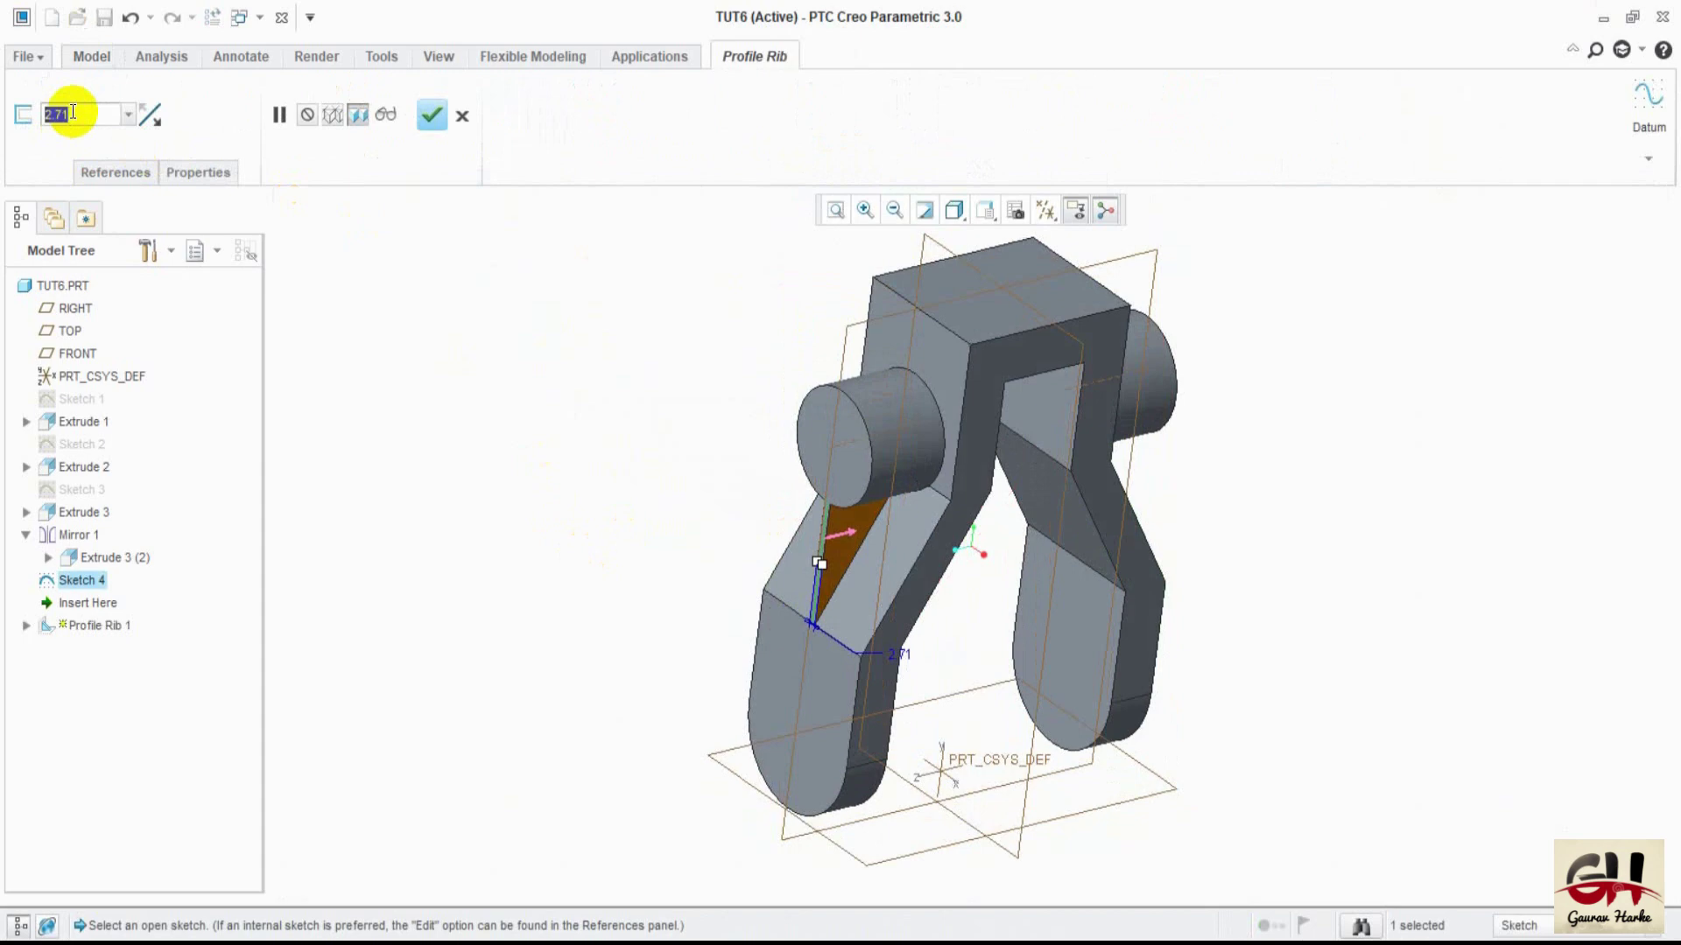
type("14")
key("Return")
middle_click_drag(303, 345, 439, 386)
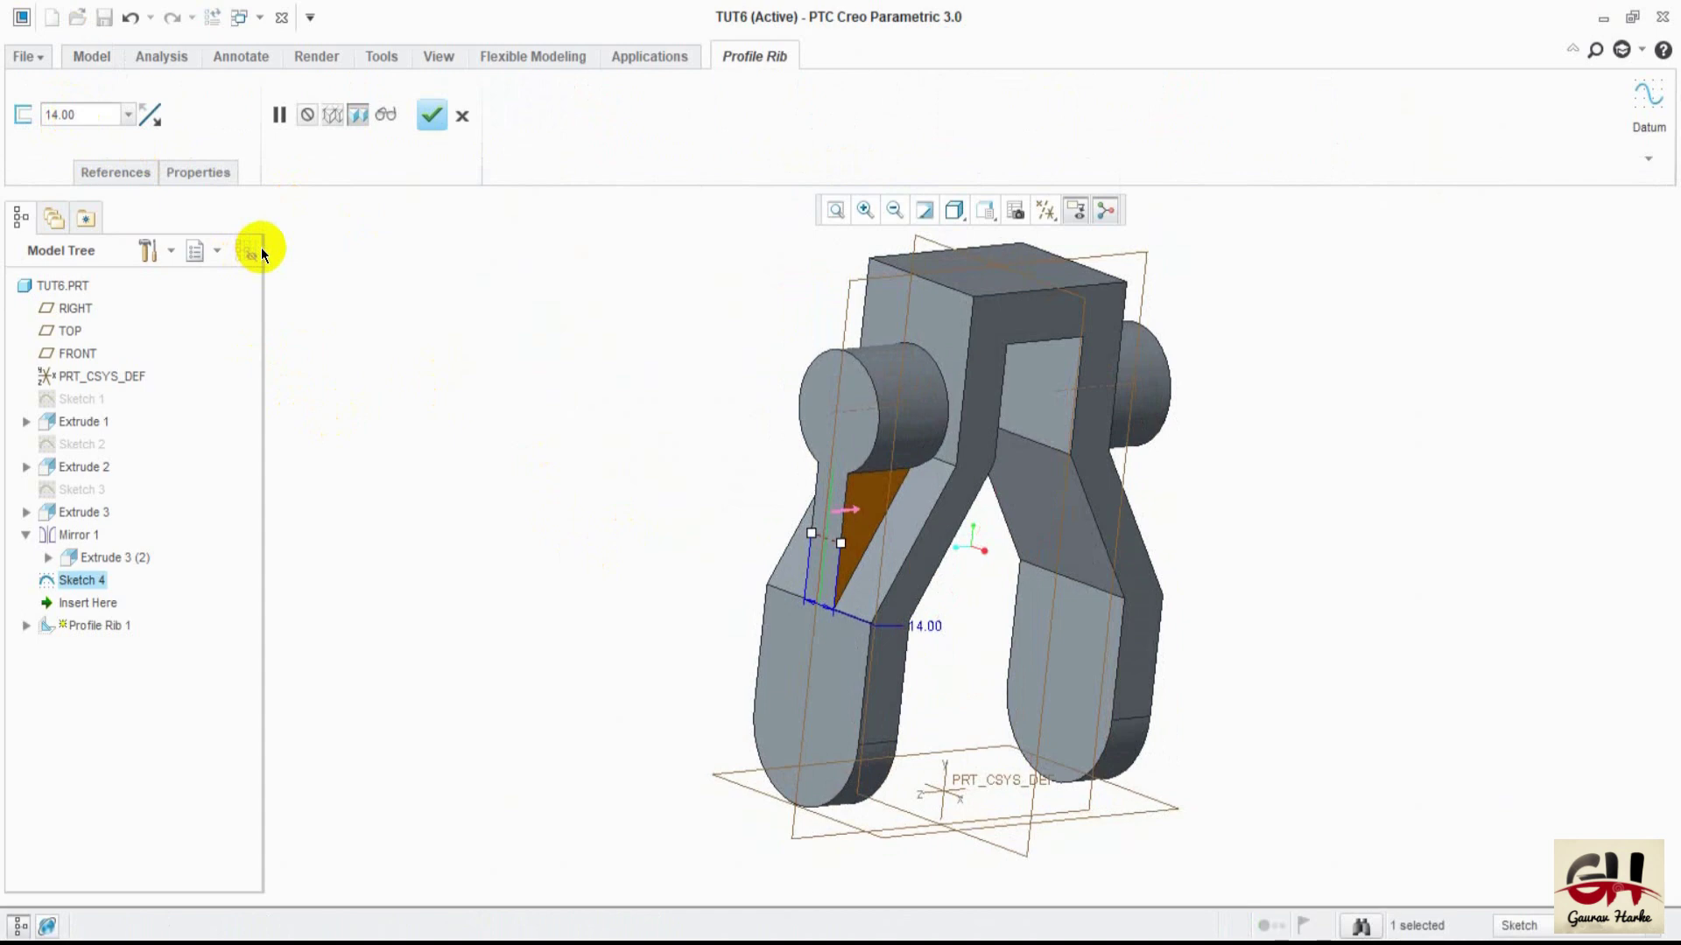
left_click(432, 114)
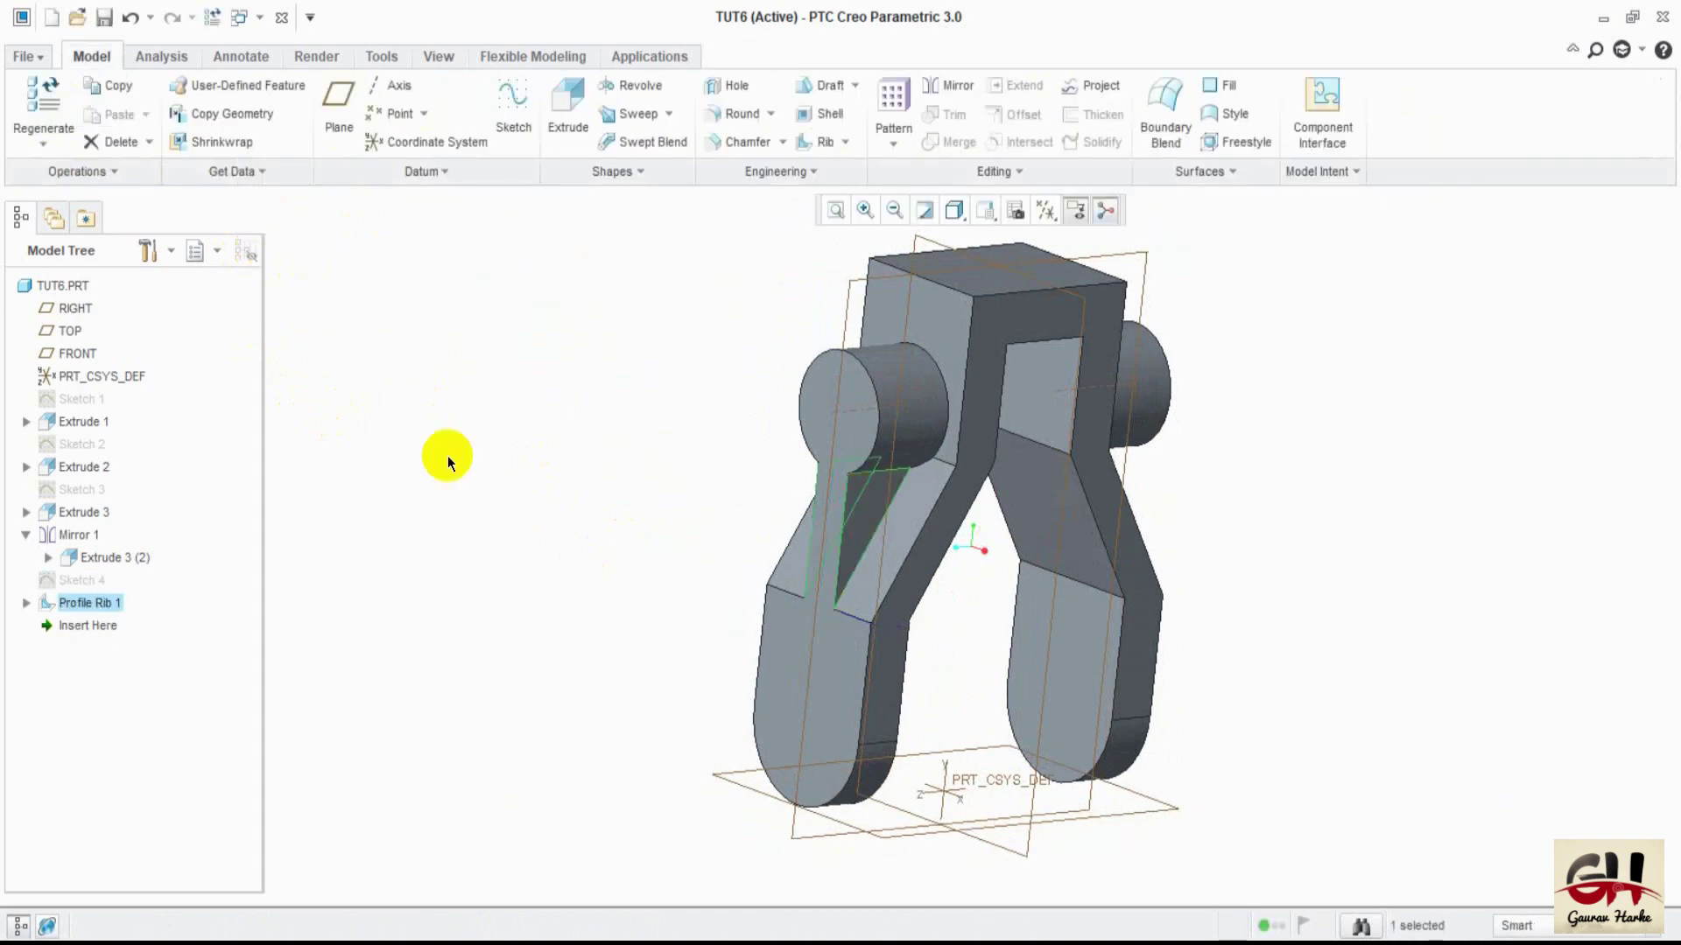
middle_click_drag(460, 469, 424, 473)
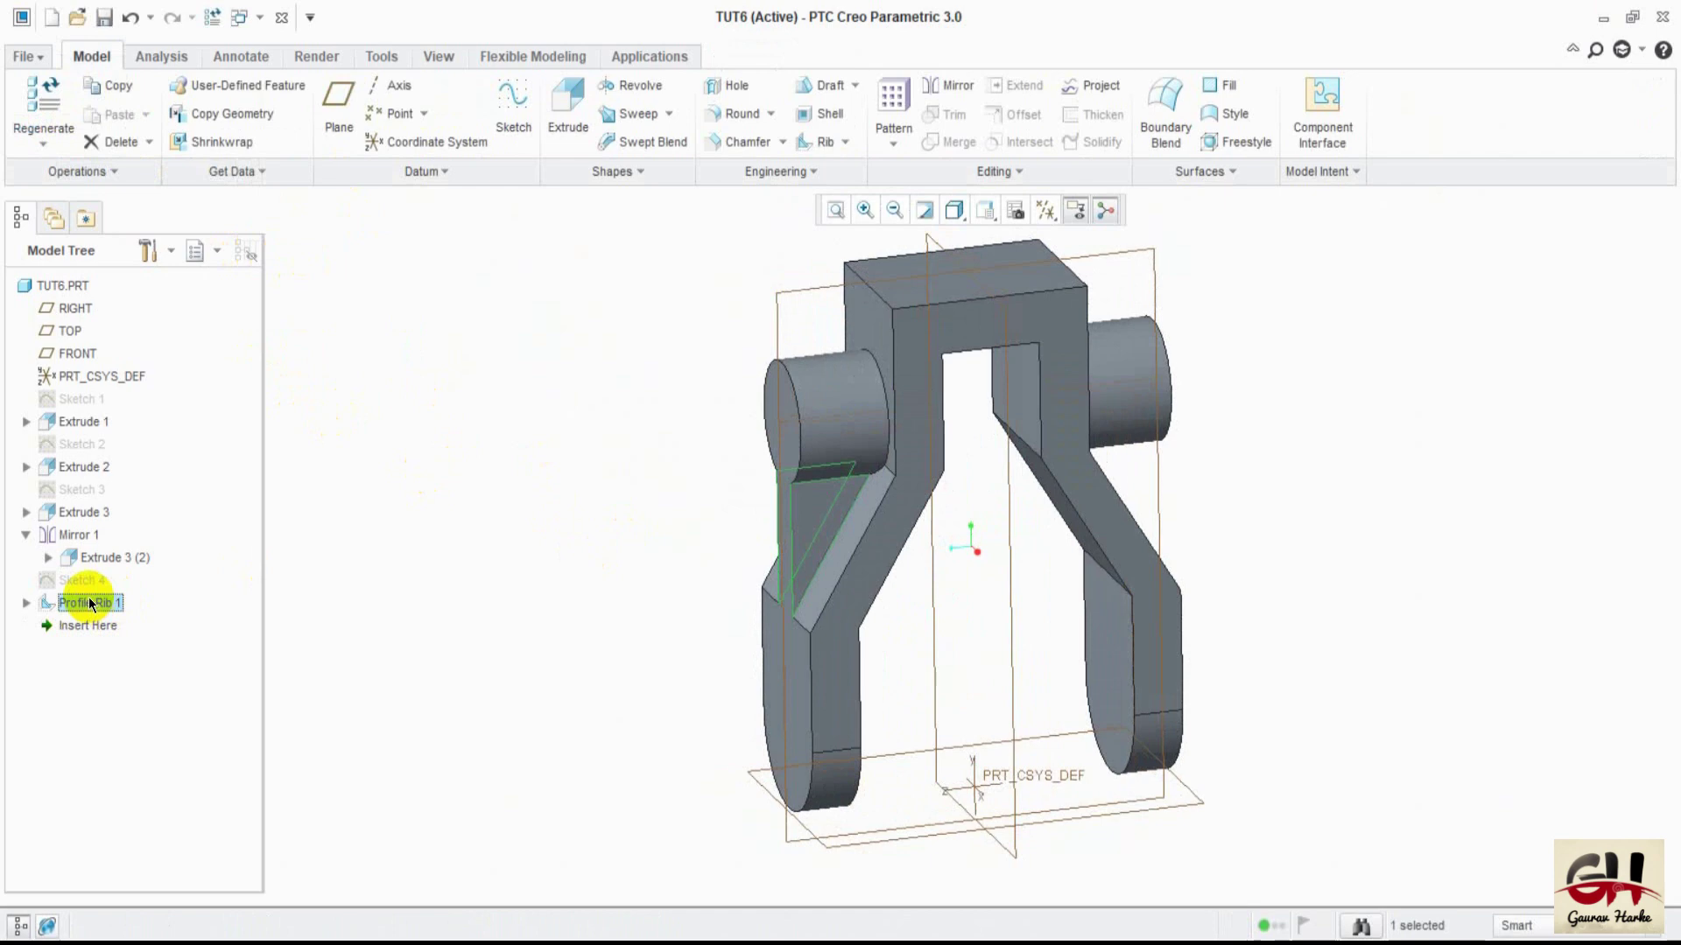
- Mirror Profile Rib 1 across the FRONT plane and agree to redefine its section
left_click(27, 536)
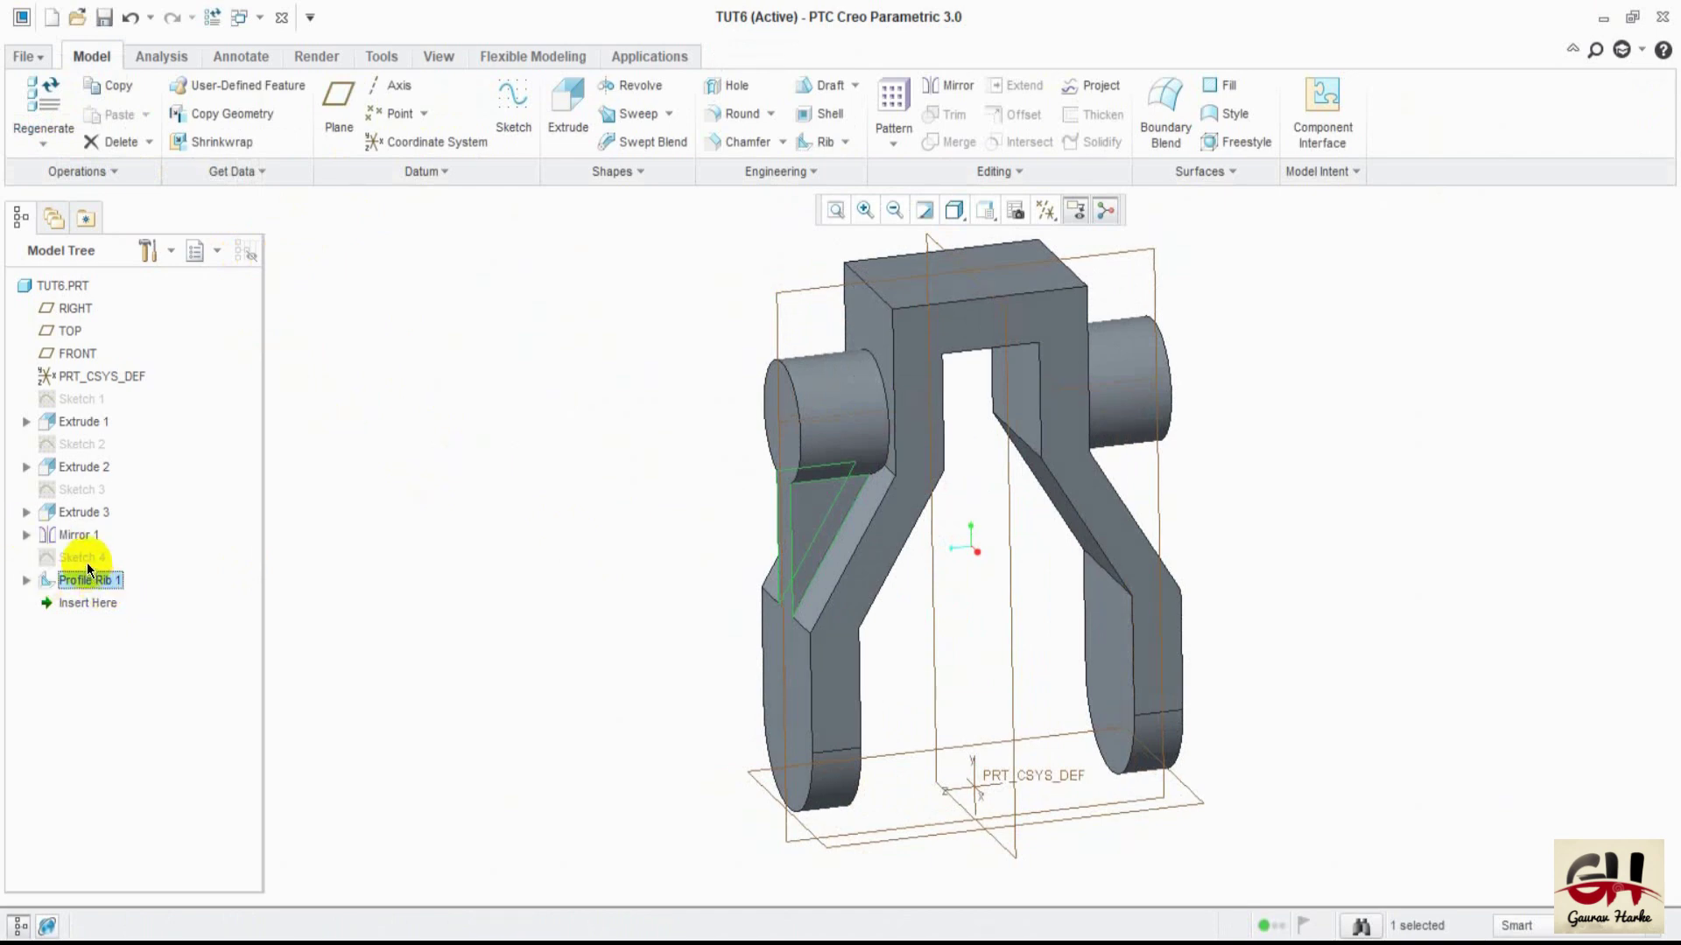
left_click(947, 86)
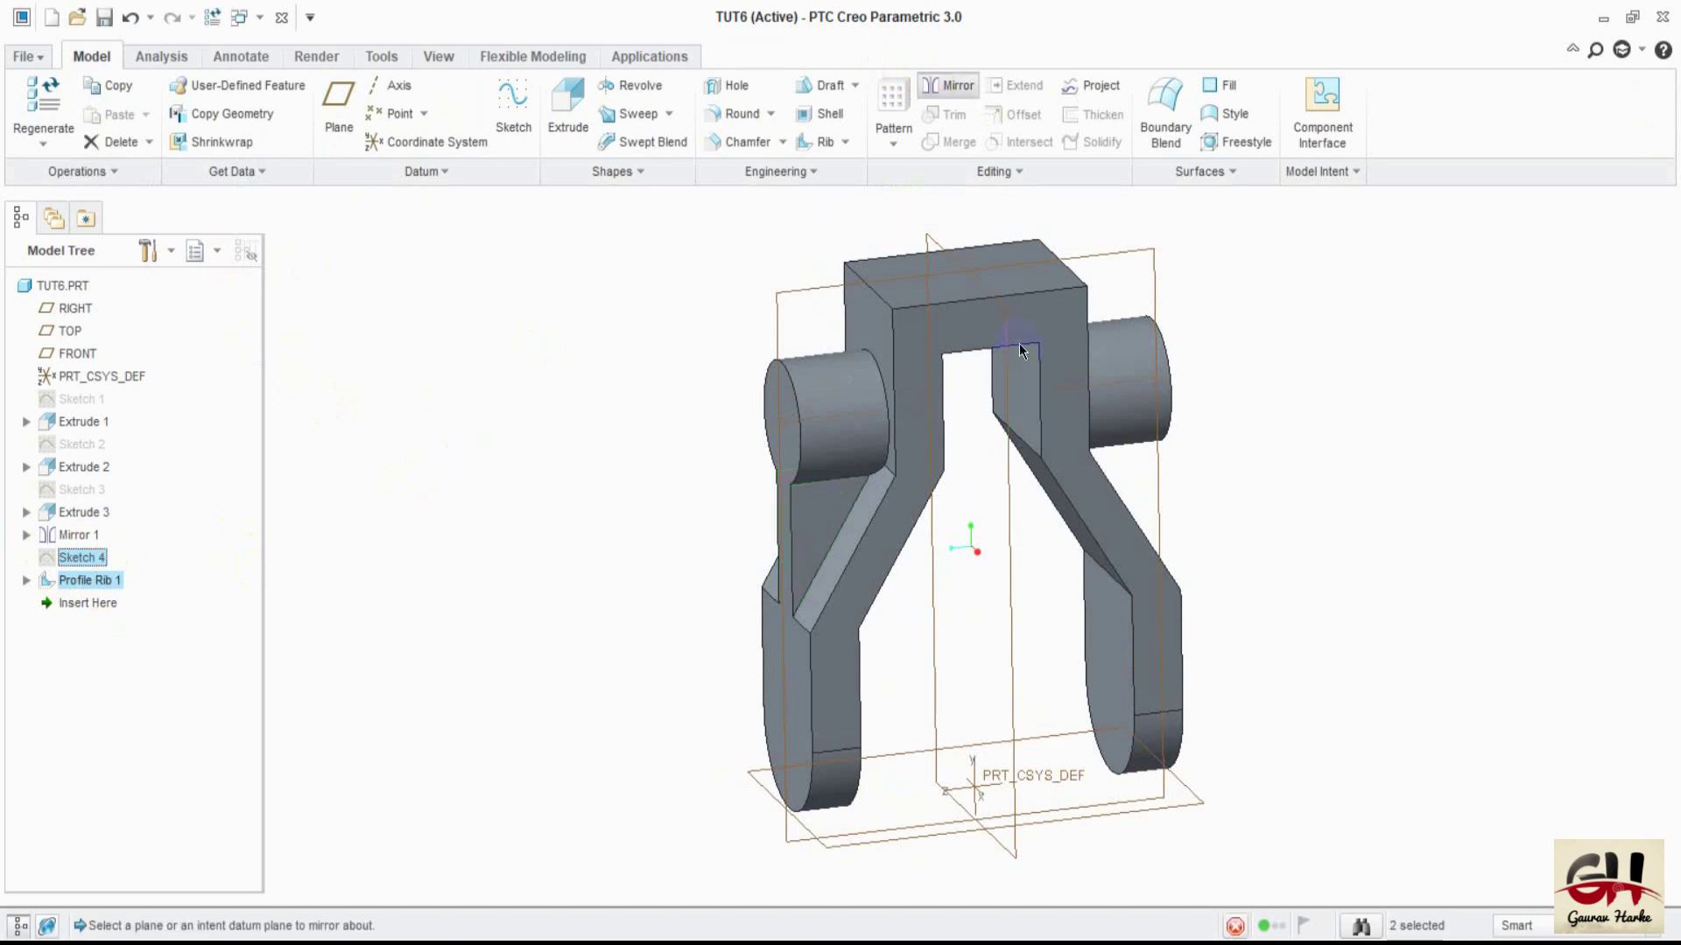
left_click(1010, 510)
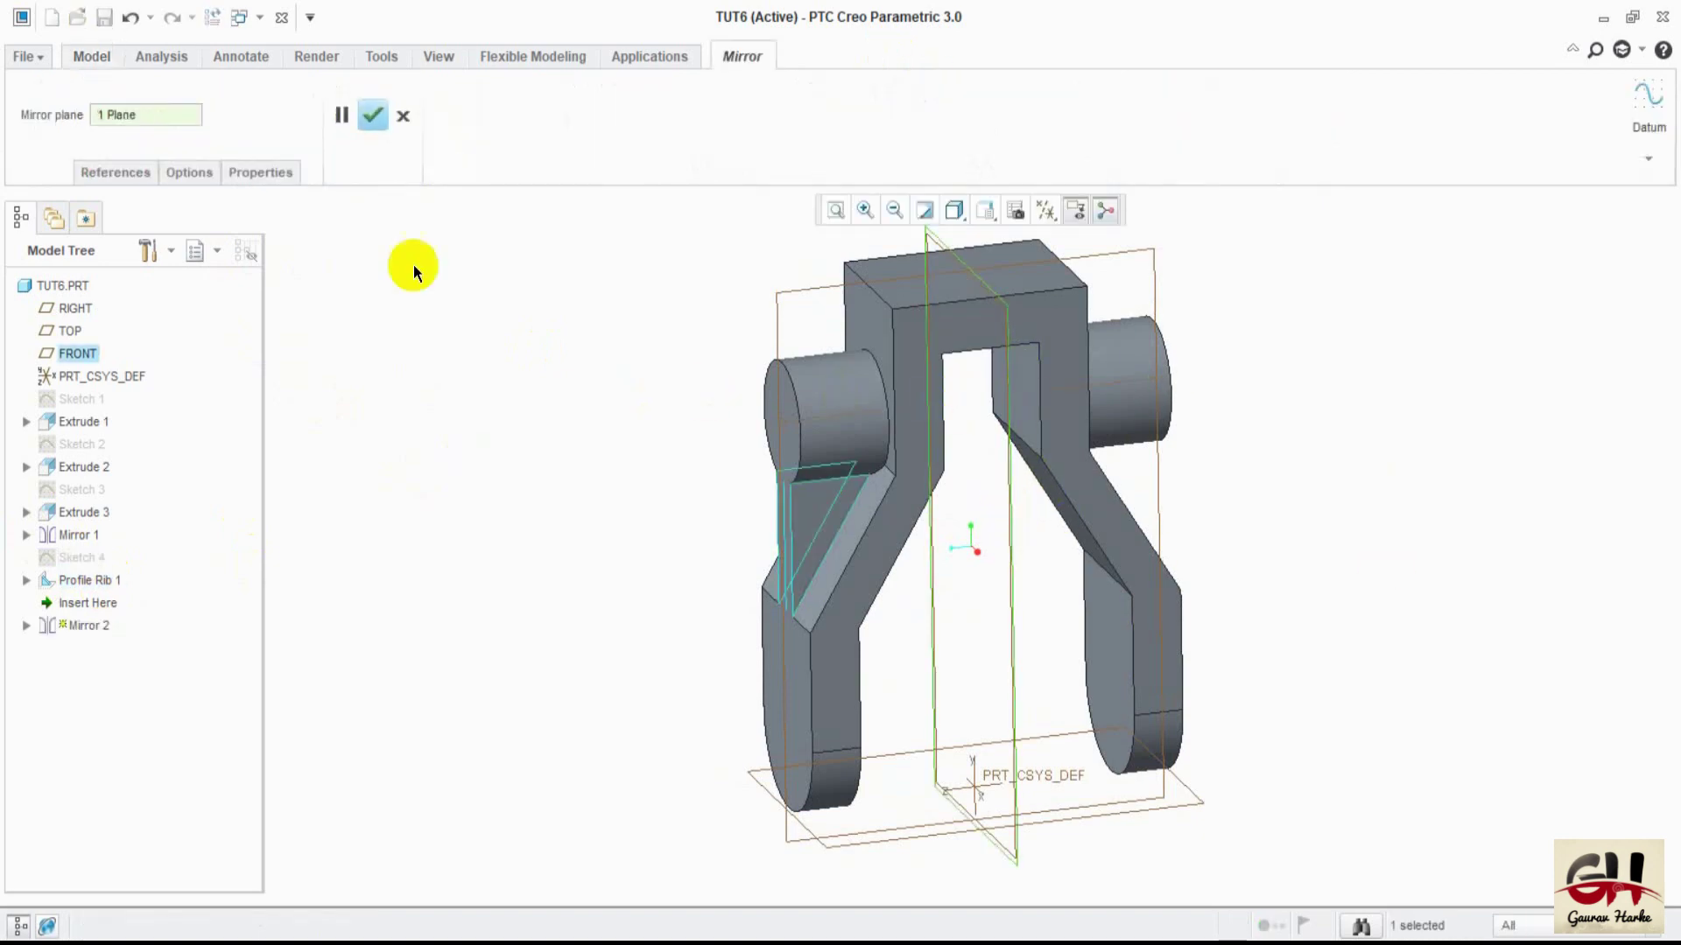
left_click(371, 117)
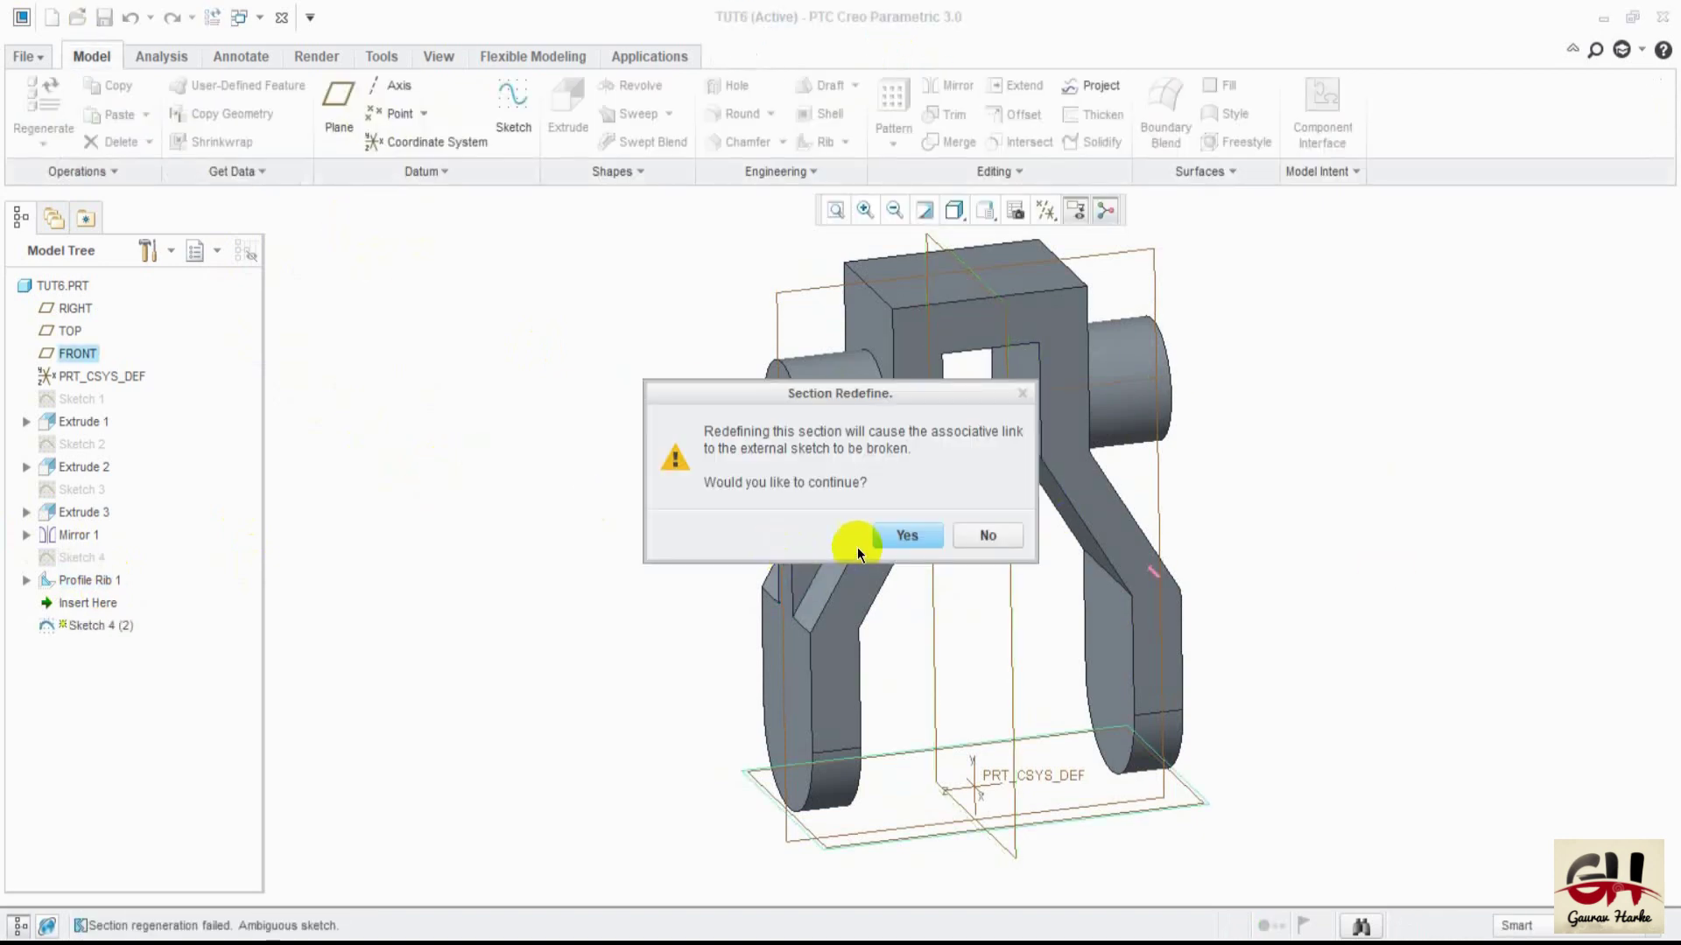
left_click(863, 543)
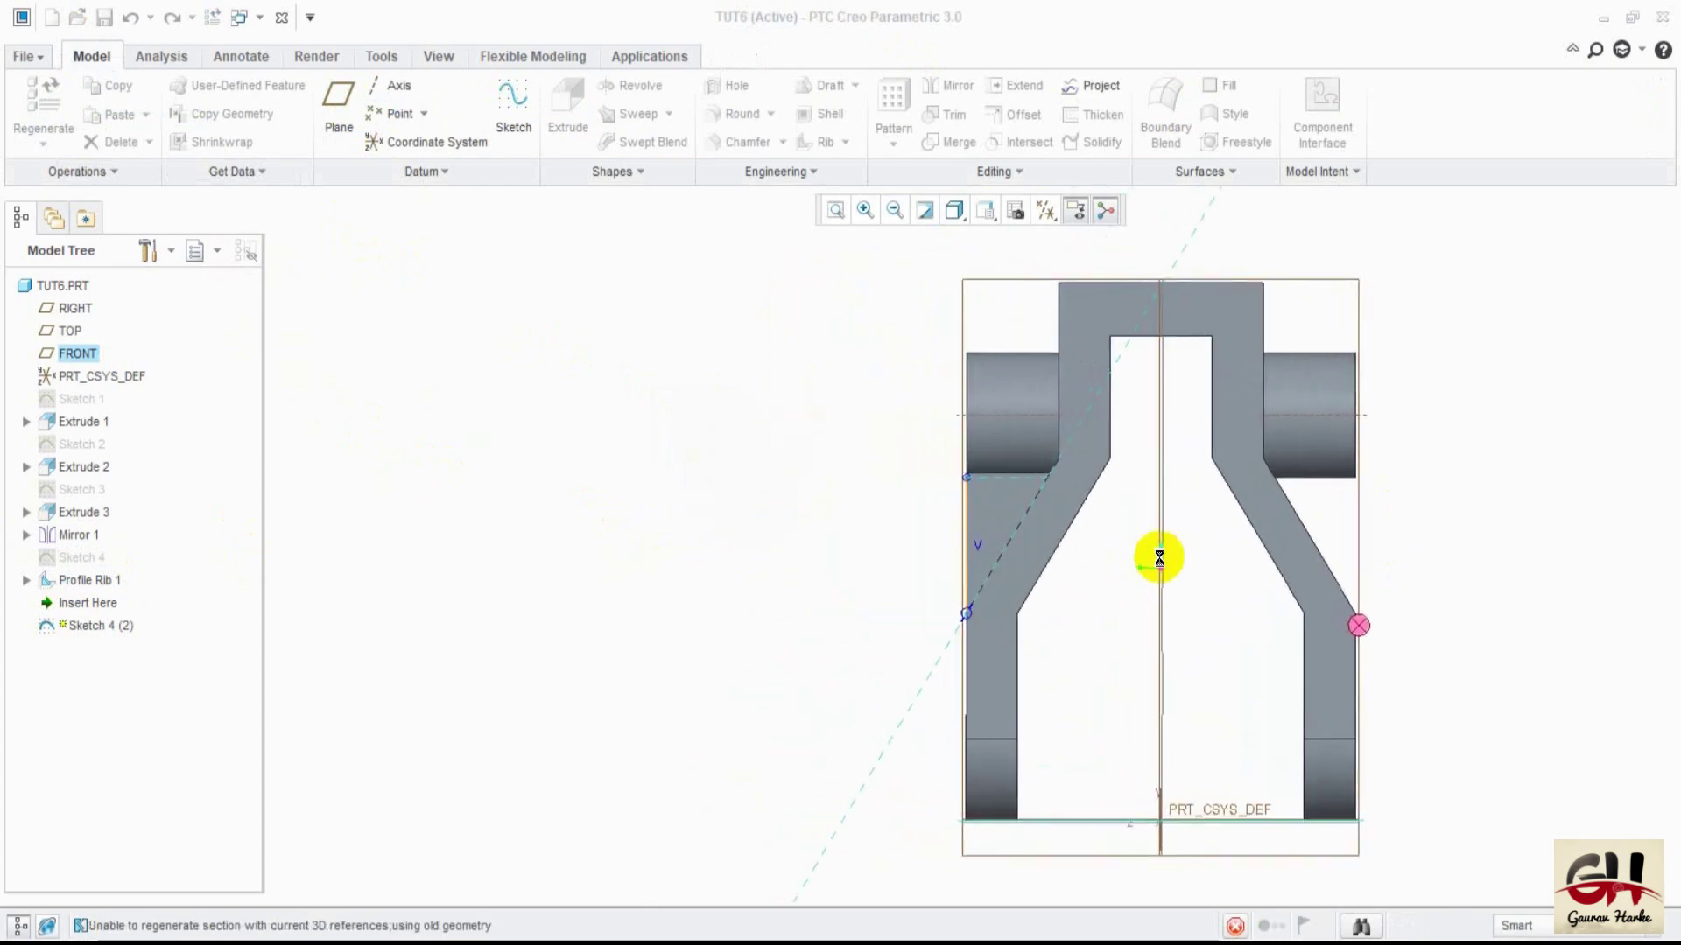
- Add the arm edges and arm surface as references and finish the mirrored sketch
scroll(1463, 630, "down", 1)
scroll(1466, 709, "down", 1)
middle_click_drag(1463, 555, 1110, 574, "shift")
left_click(575, 491)
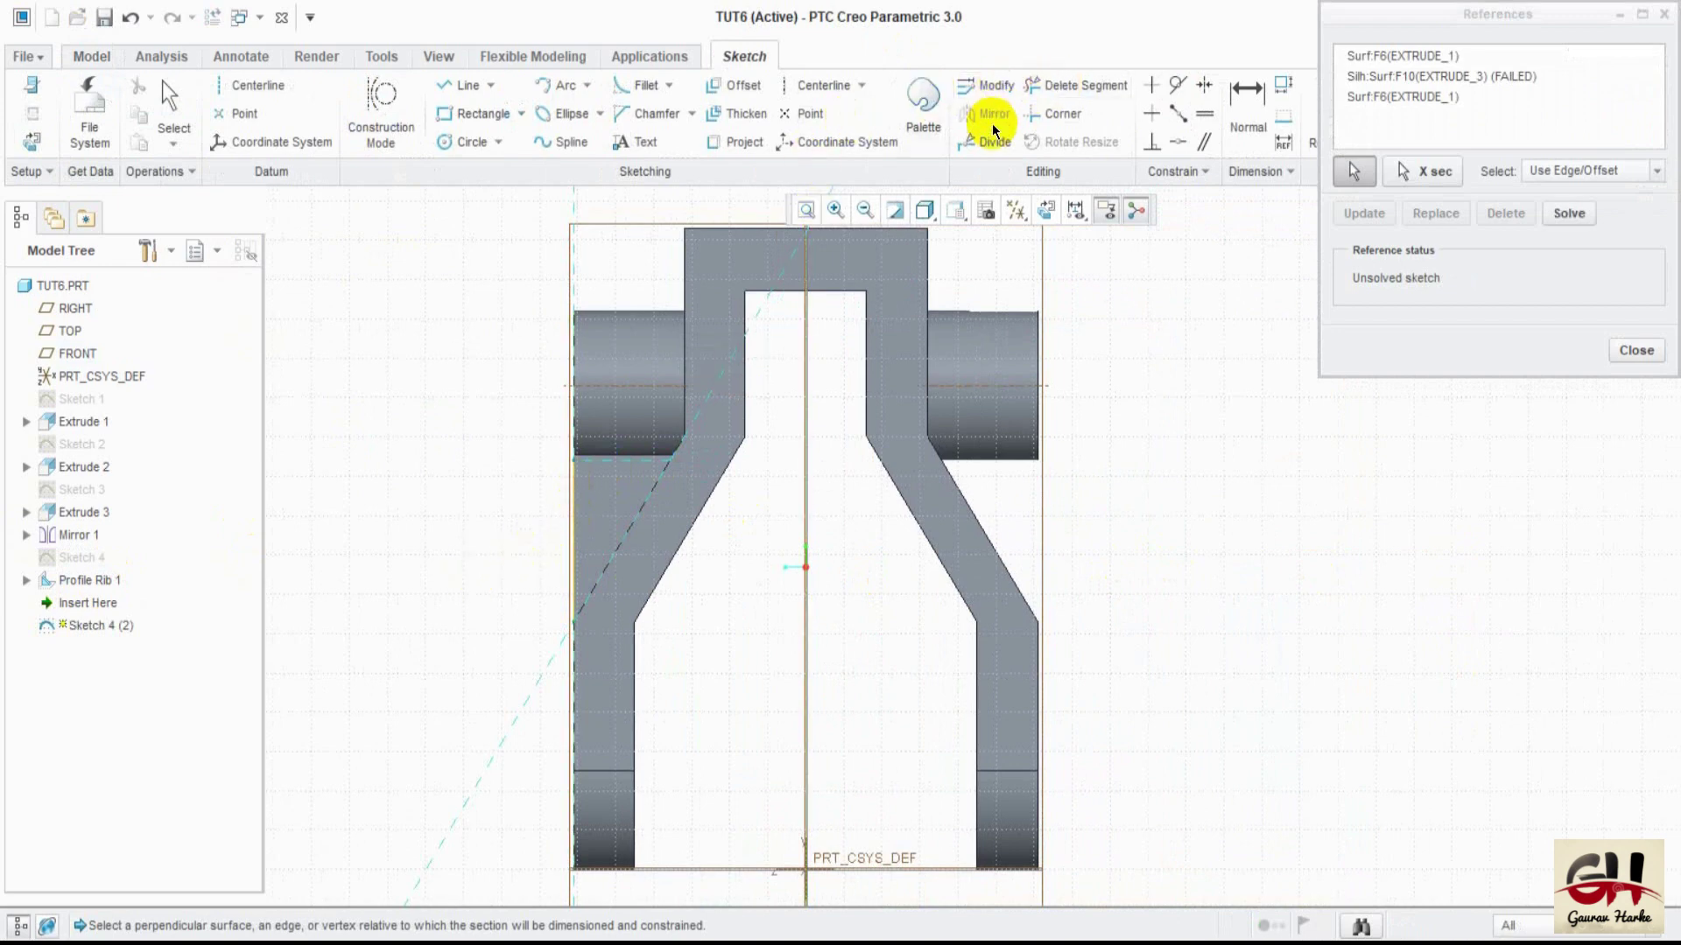
middle_click_drag(811, 488, 851, 519)
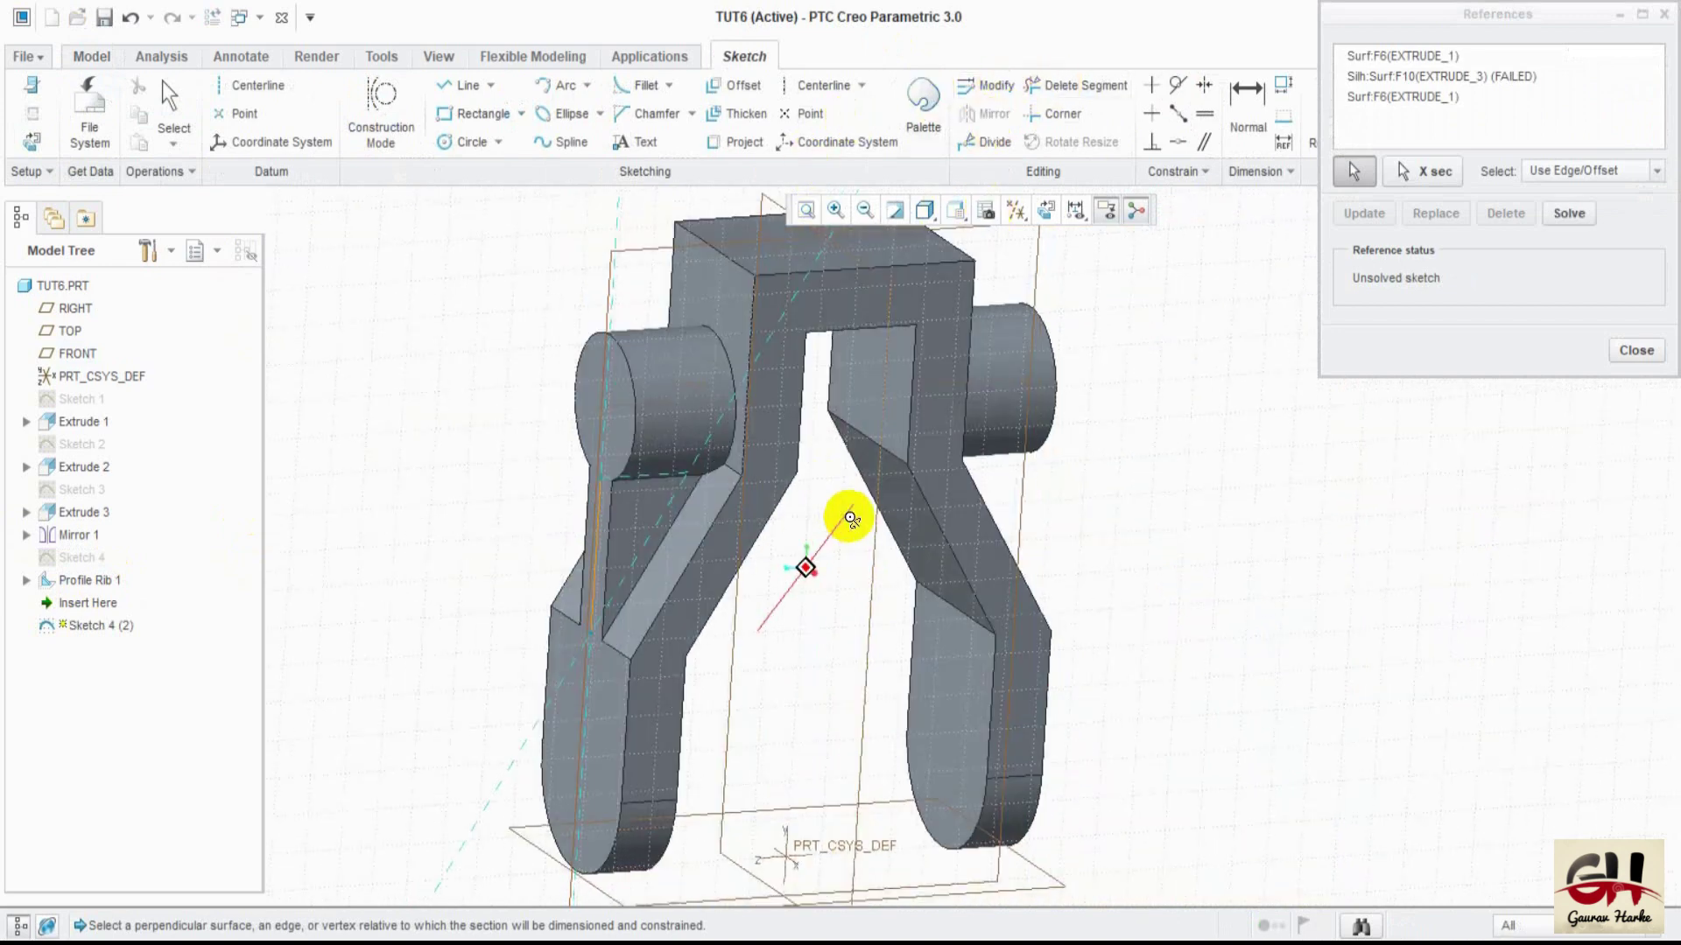
left_click(989, 512)
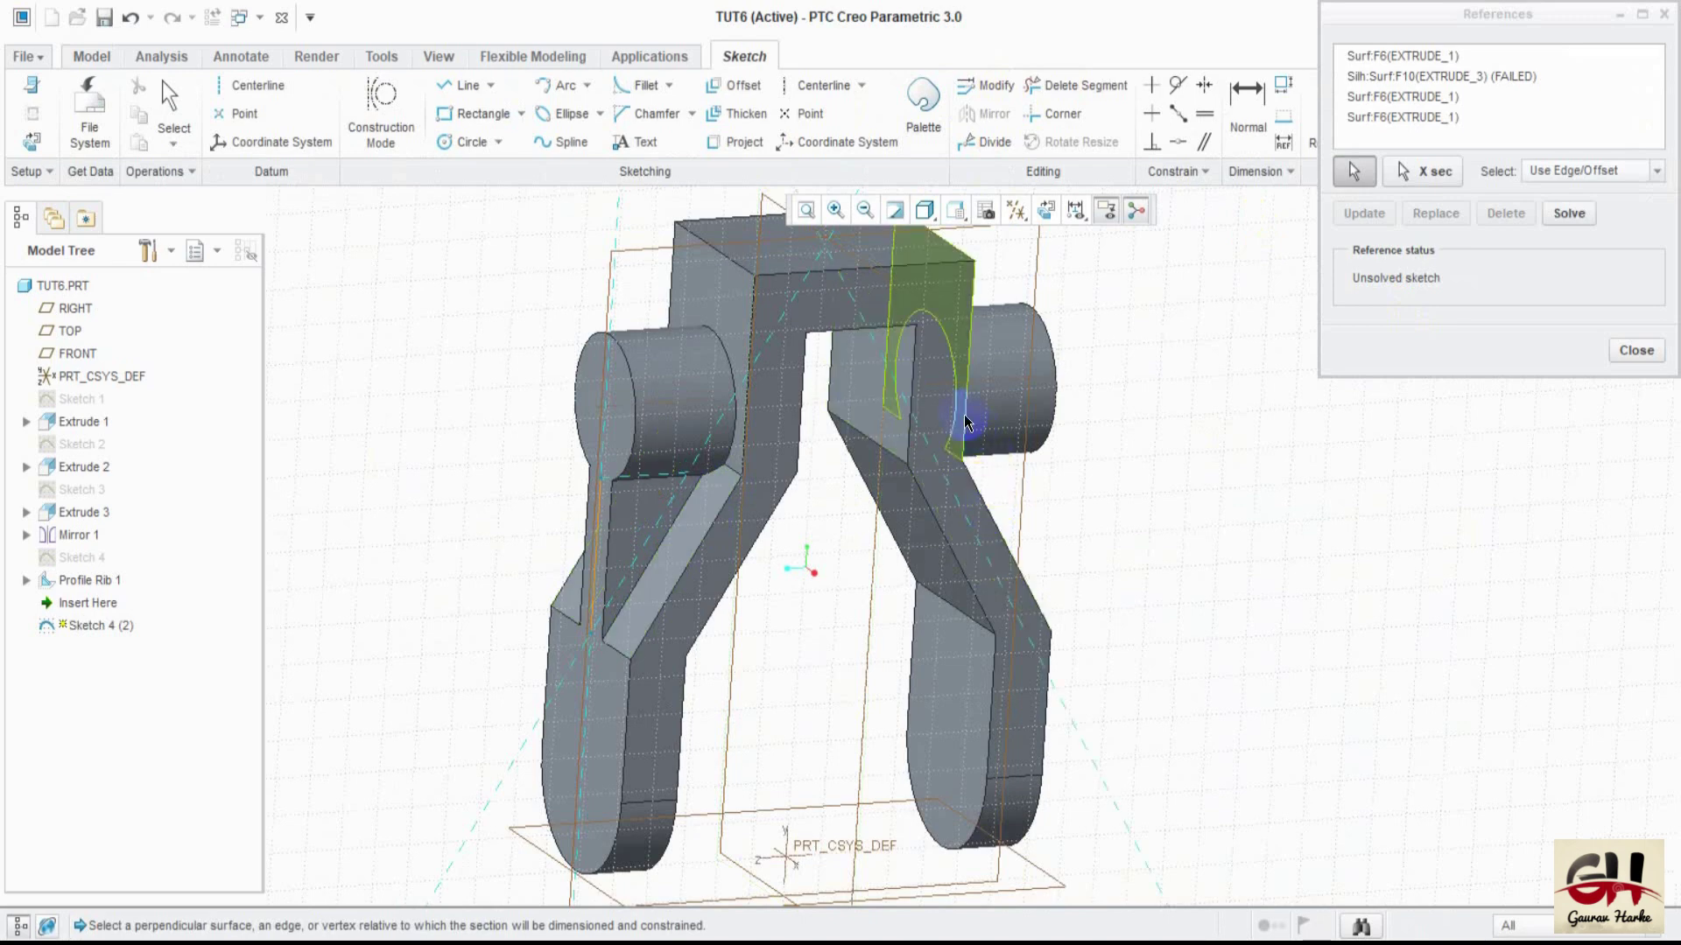
left_click(1063, 421)
middle_click_drag(1110, 570, 1033, 543)
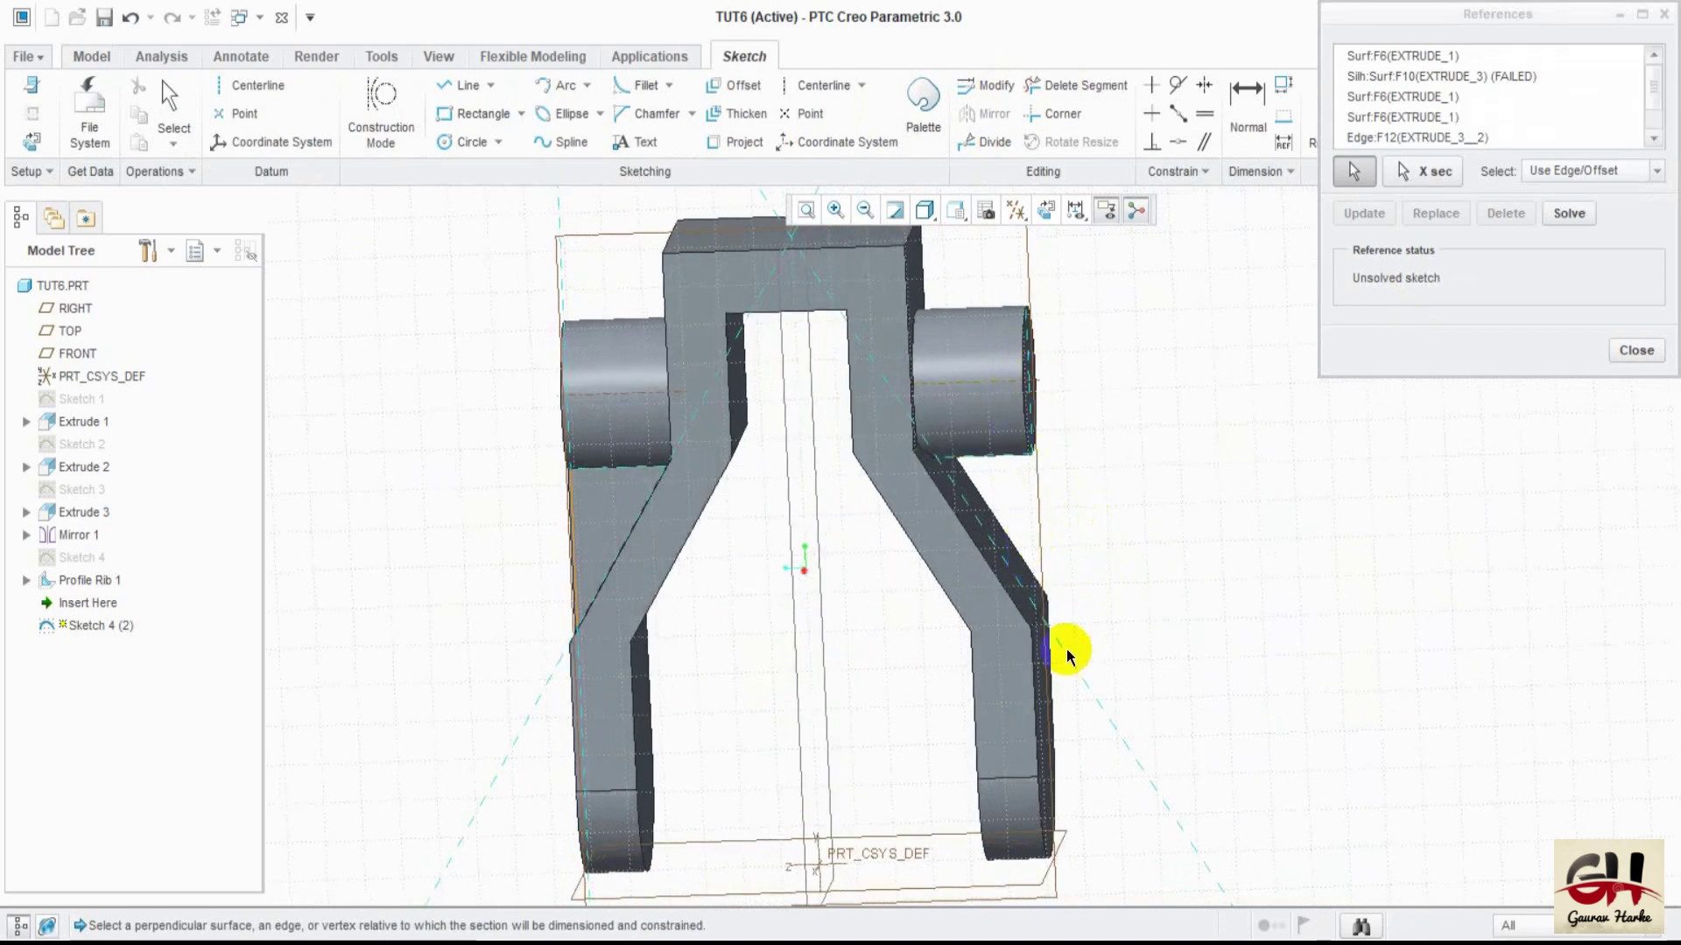
mouse_move(1040, 696)
middle_mouse_down()
mouse_move(1181, 608)
mouse_move(1200, 630)
mouse_move(1040, 717)
middle_mouse_up()
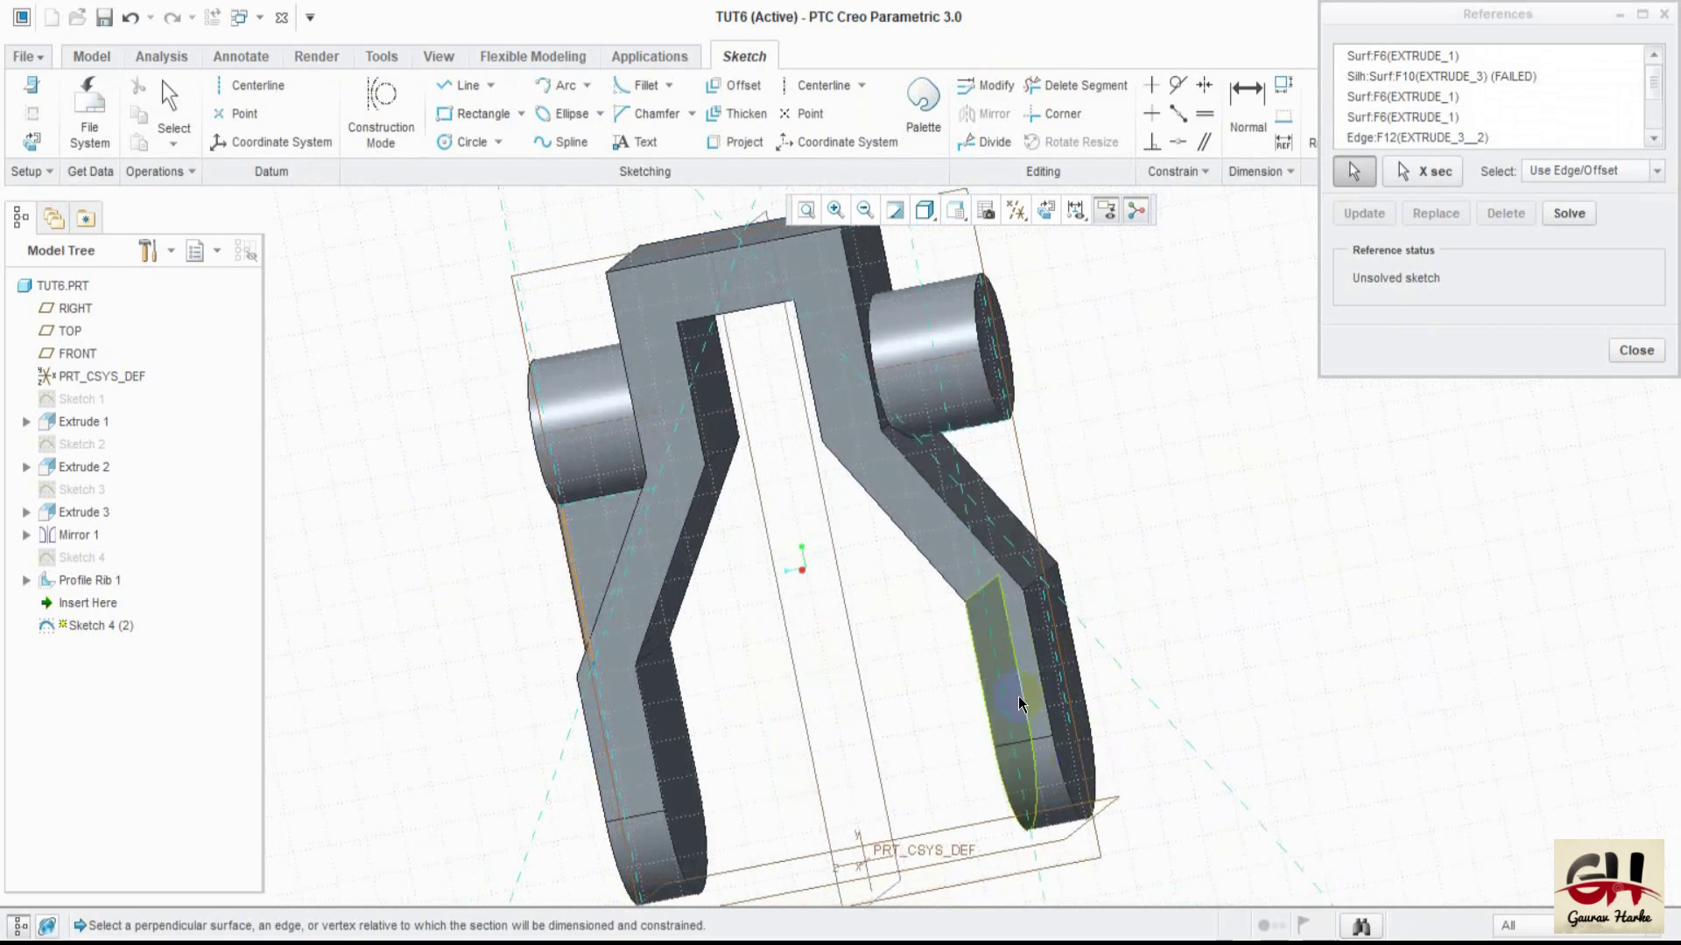
left_click(1636, 350)
left_click(1442, 109)
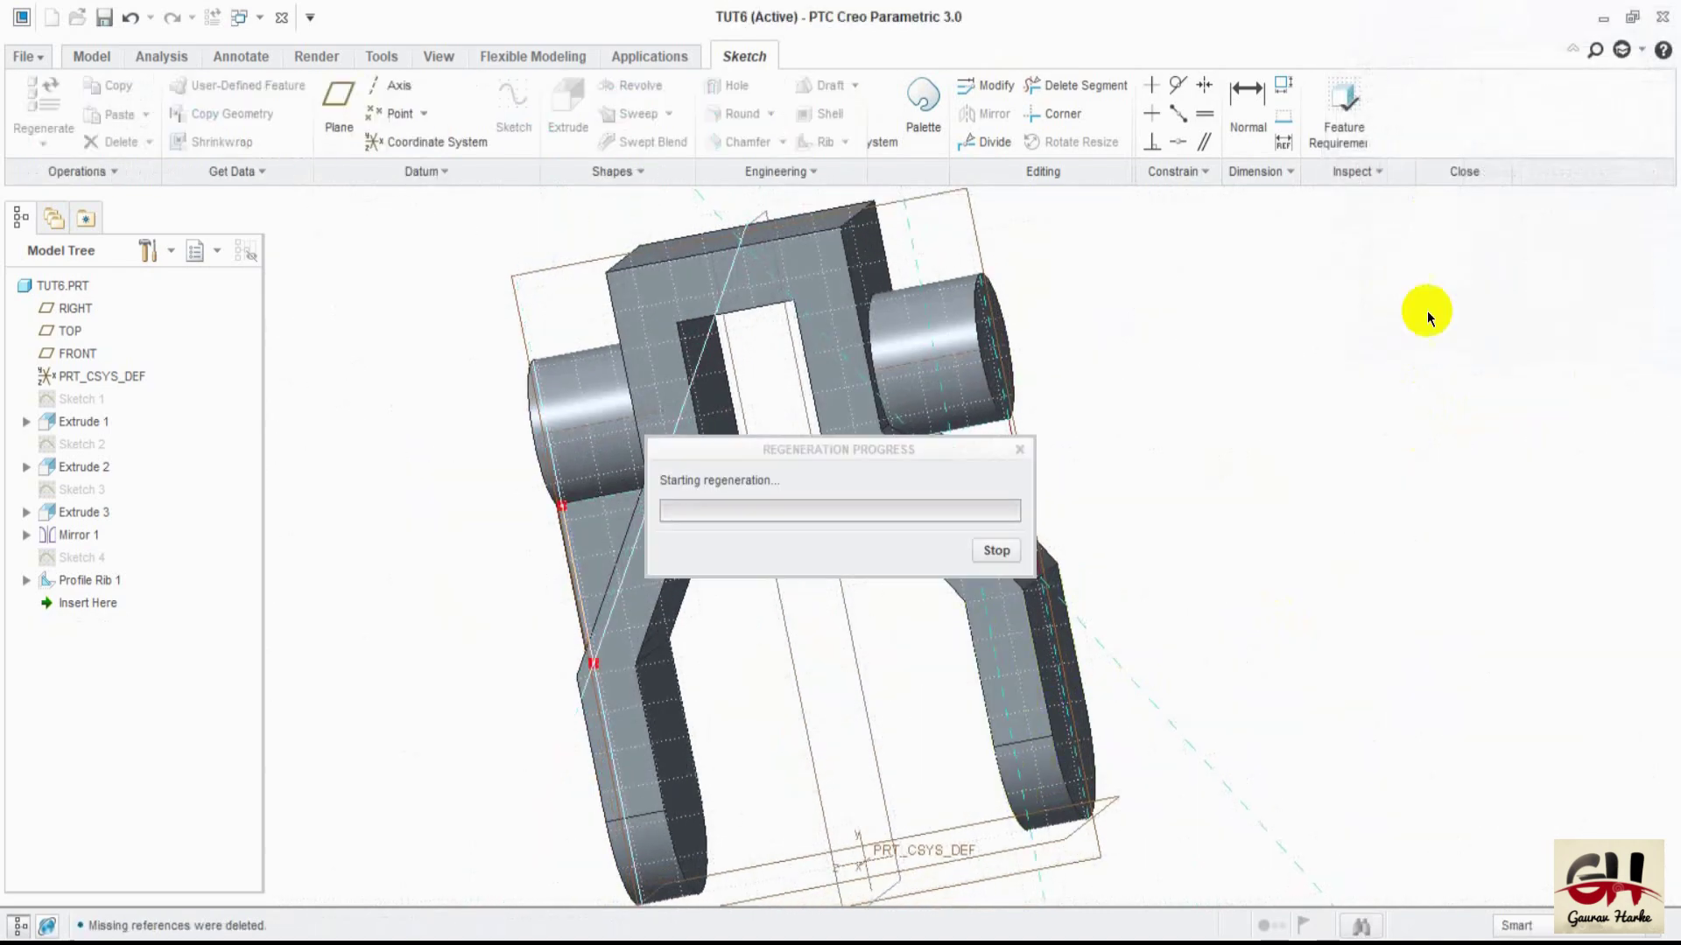
mouse_move(1189, 361)
middle_mouse_down()
mouse_move(1141, 435)
mouse_move(1170, 439)
mouse_move(1228, 361)
mouse_move(1220, 341)
mouse_move(1174, 424)
mouse_move(1193, 390)
mouse_move(1230, 391)
mouse_move(1200, 469)
mouse_move(1193, 364)
mouse_move(1179, 454)
mouse_move(1252, 377)
mouse_move(1246, 648)
mouse_move(1245, 375)
mouse_move(1255, 435)
middle_mouse_up()
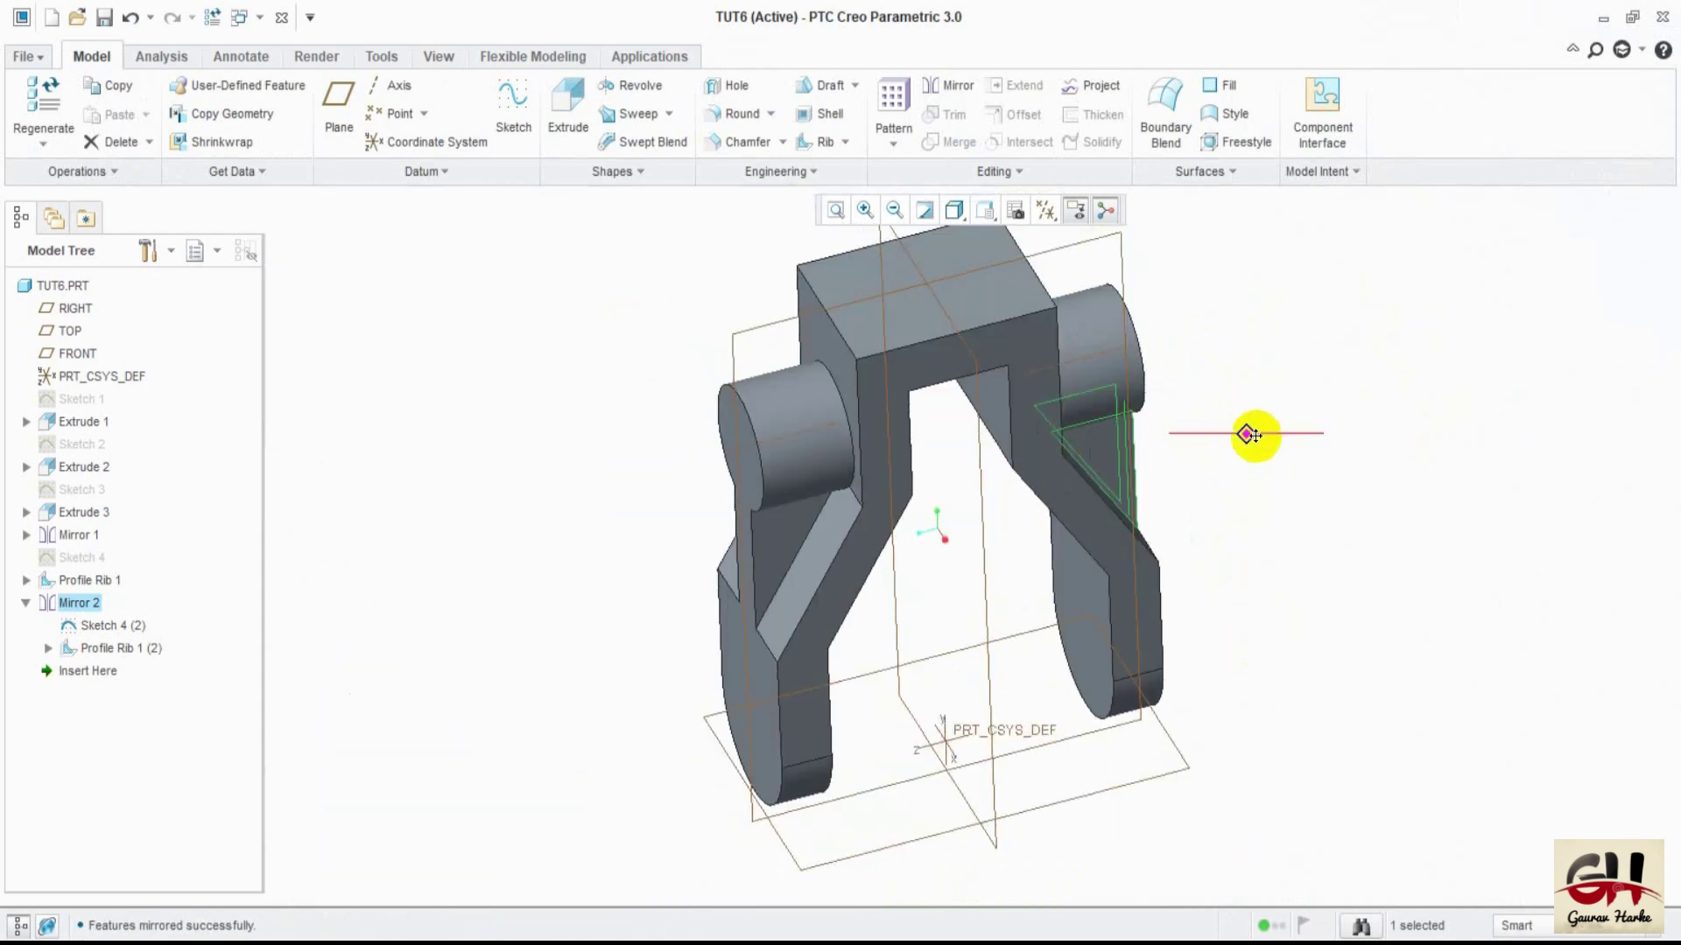
- Sketch a 32-diameter circle on the block's top face for a new extrusion
middle_click_drag(1361, 675, 1401, 697, "shift")
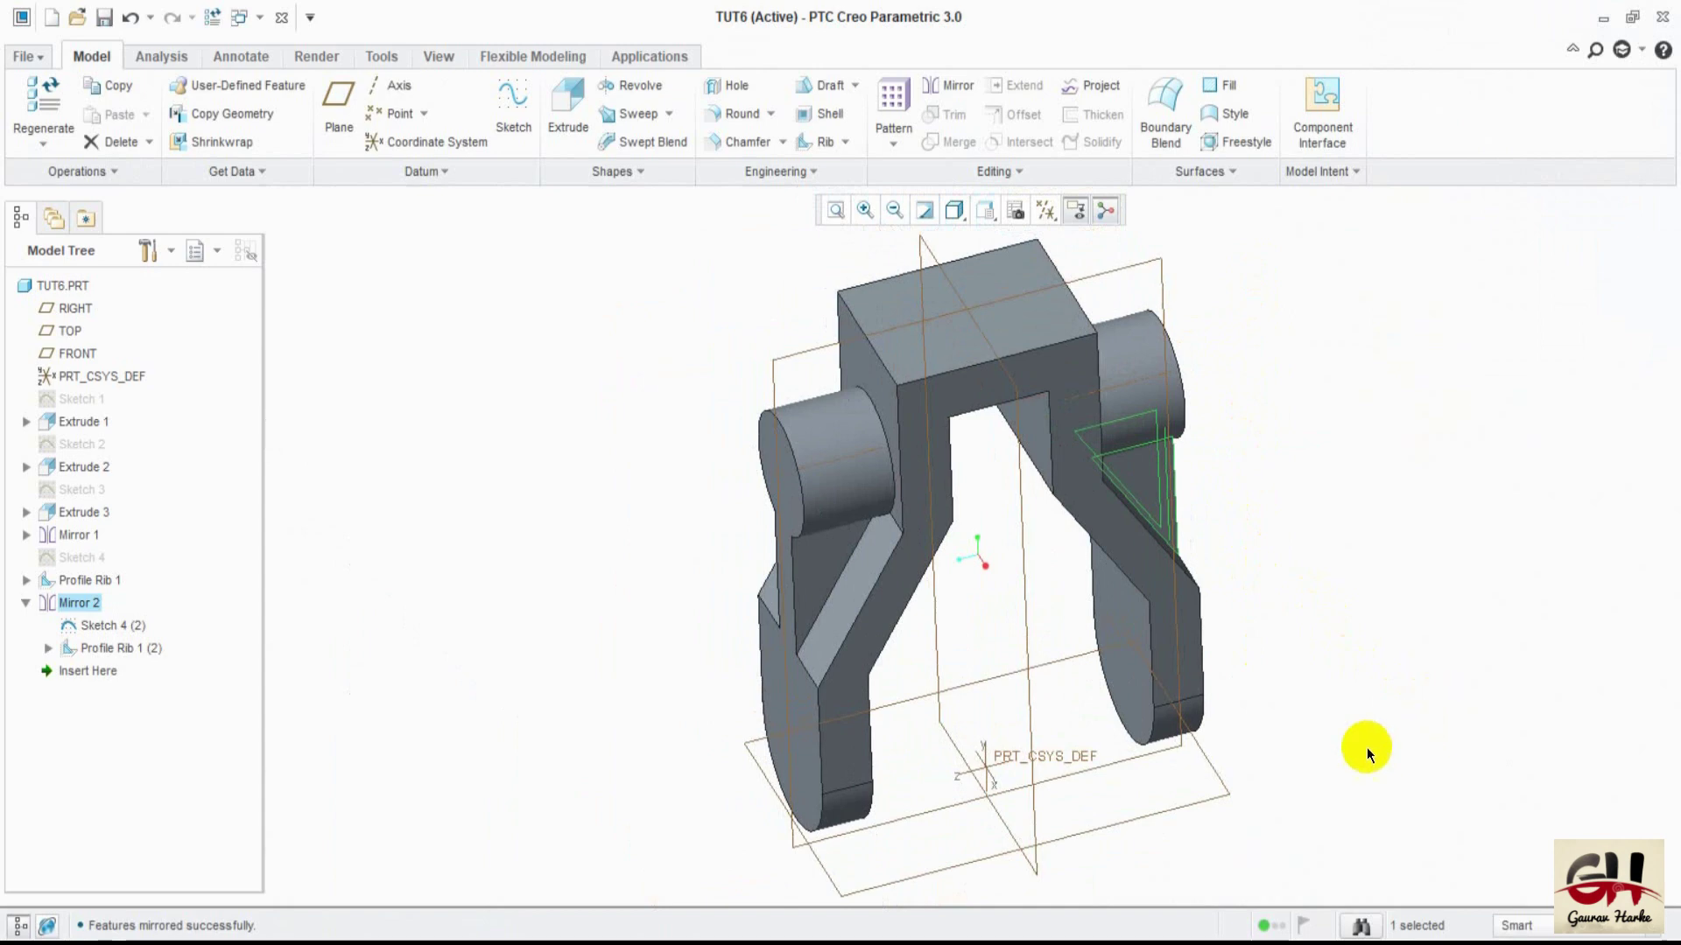
left_click(568, 114)
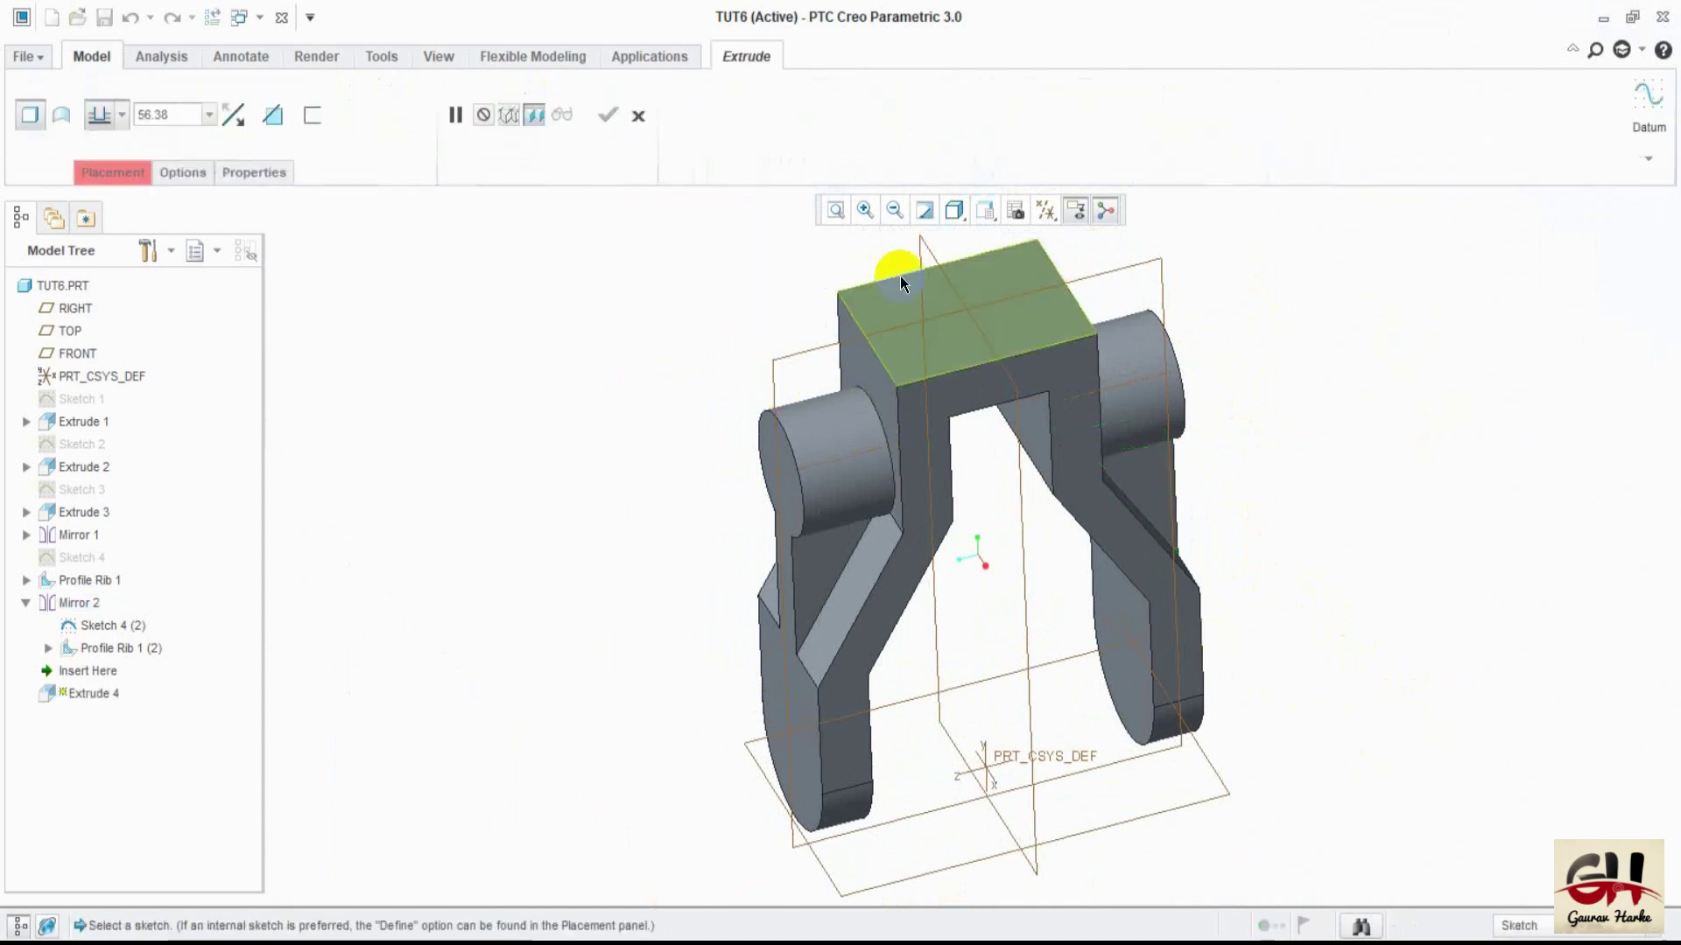
left_click(903, 276)
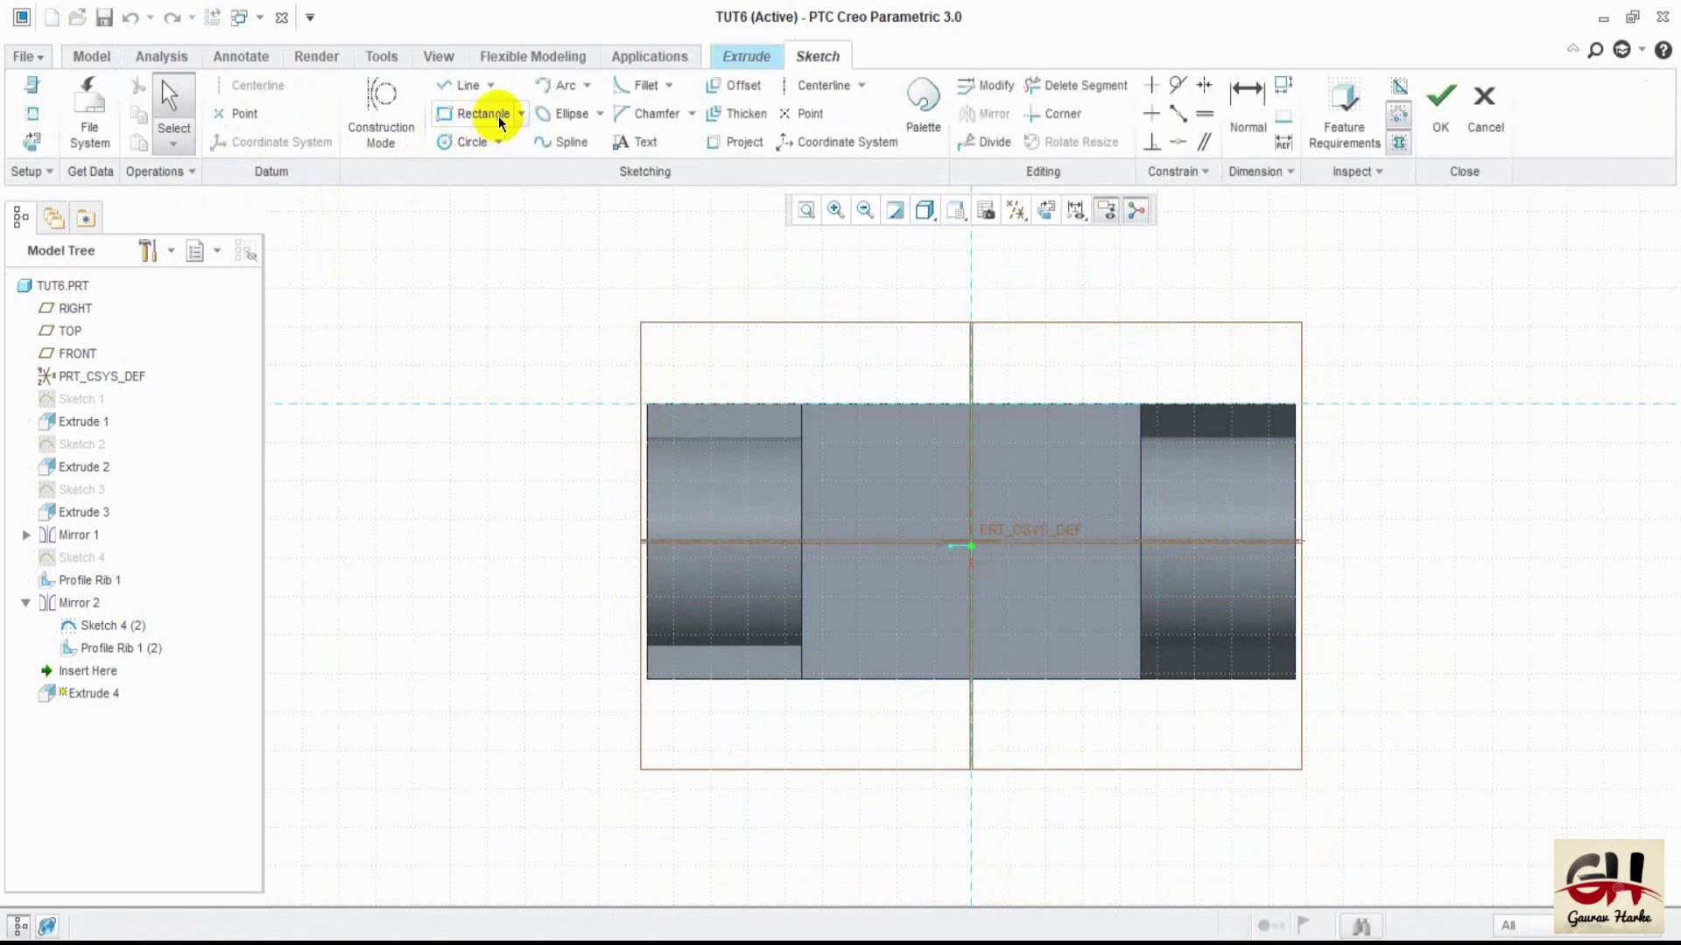
left_click(466, 141)
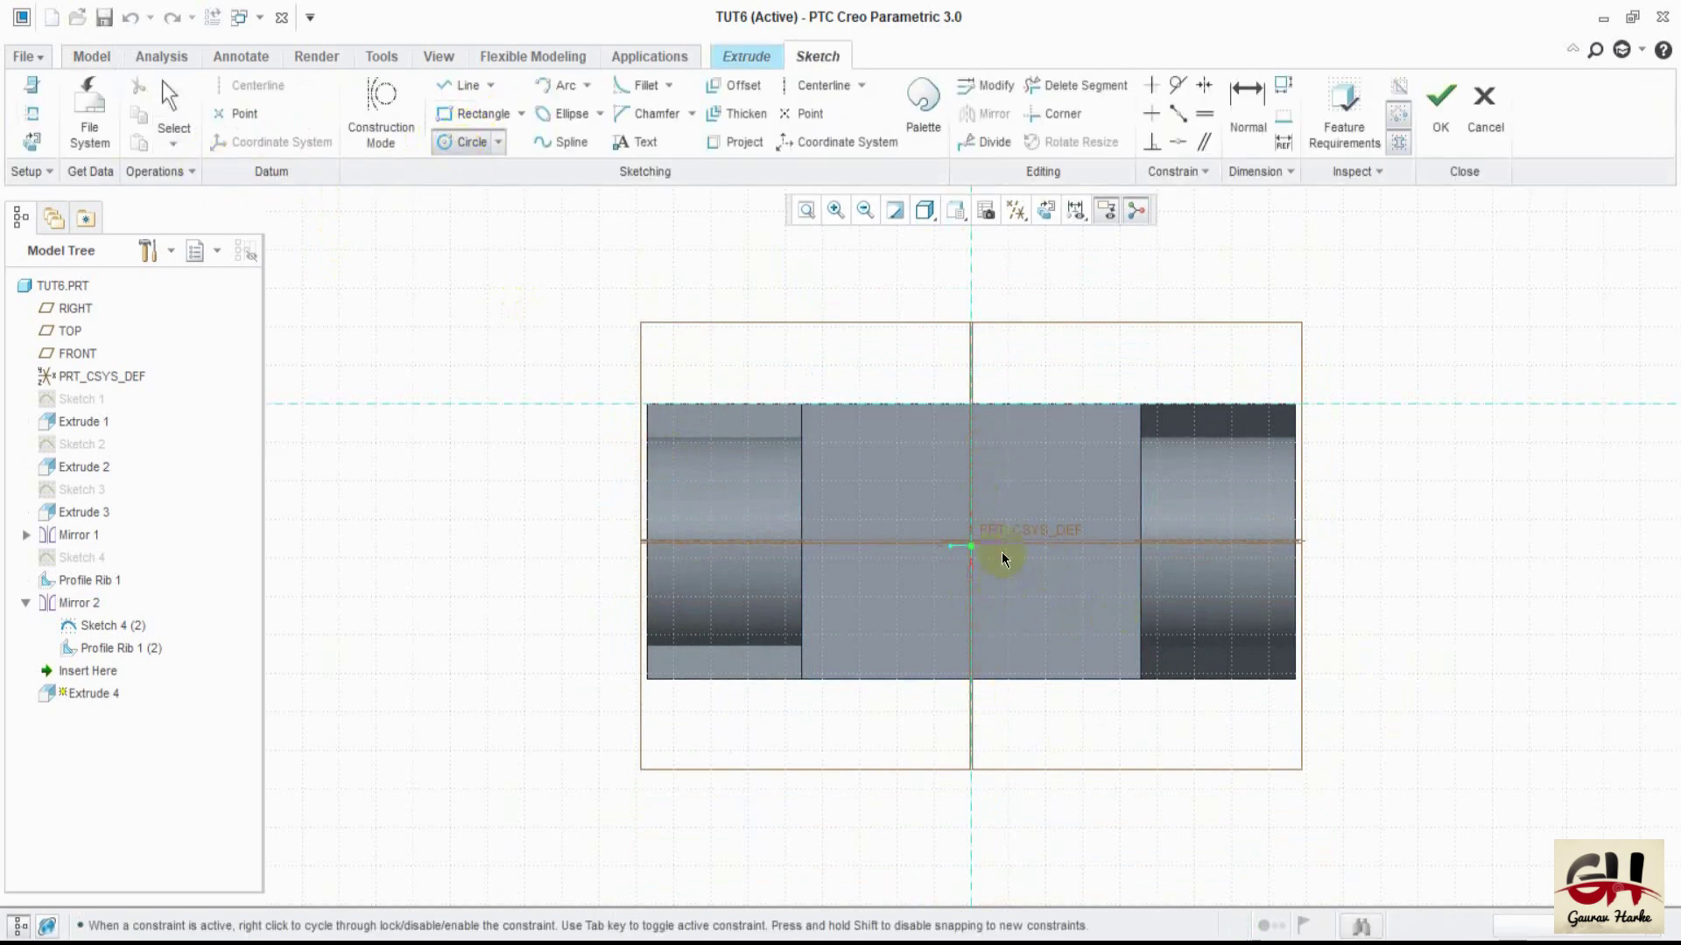
left_click(1042, 595)
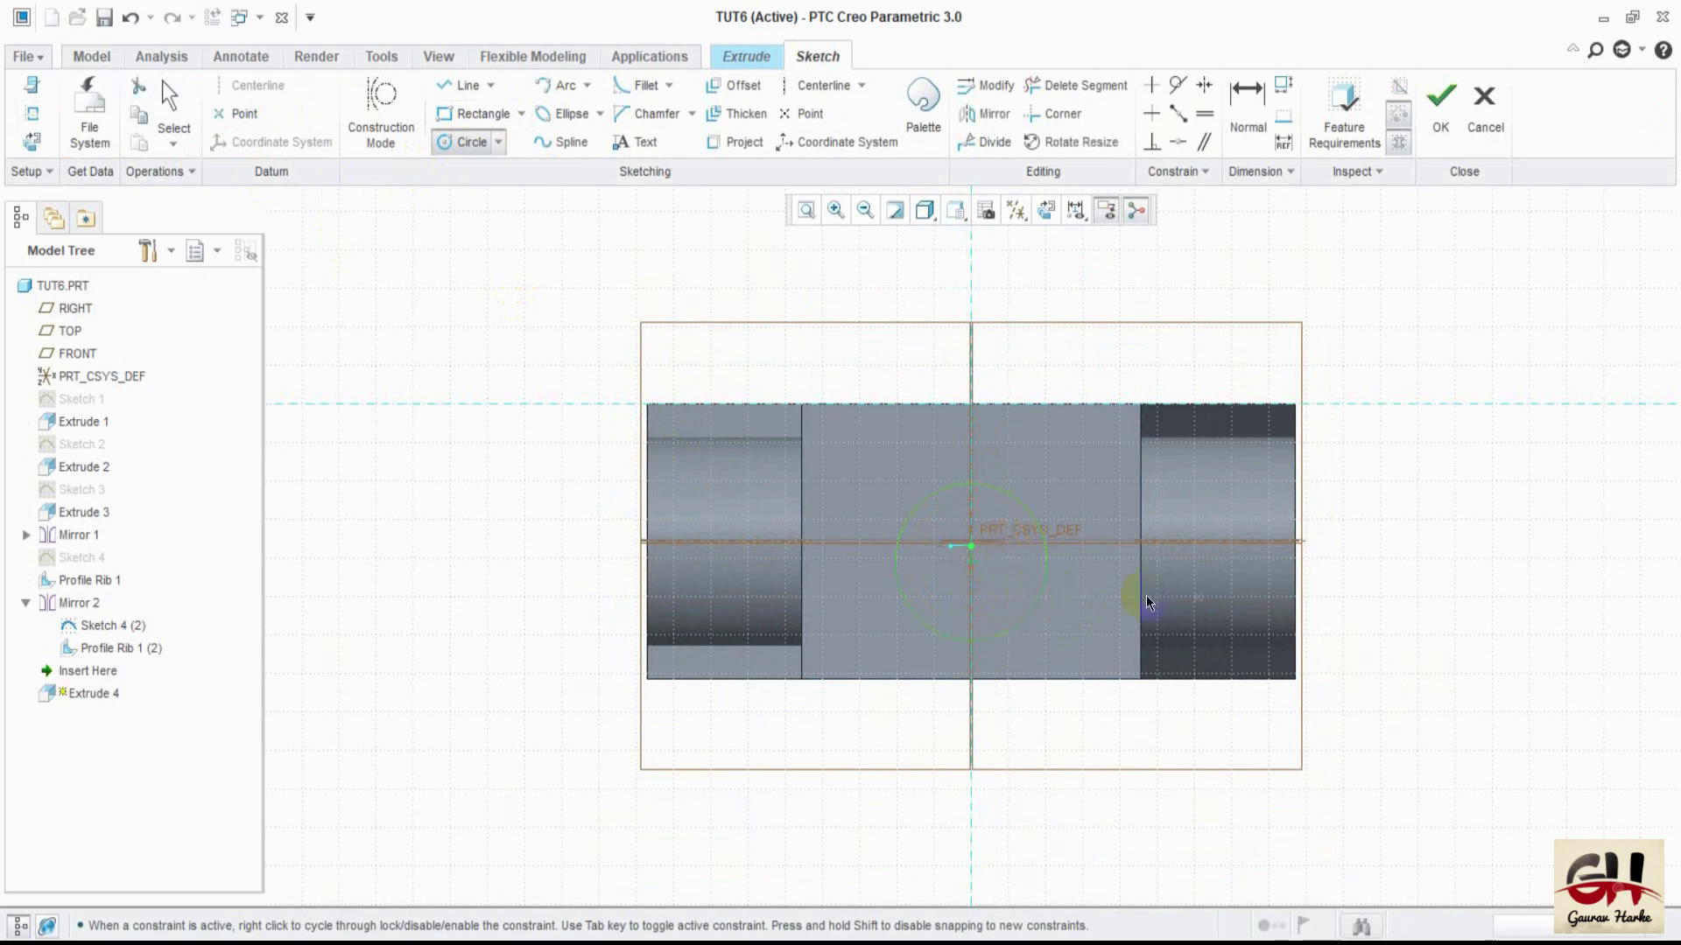
middle_click(1519, 477)
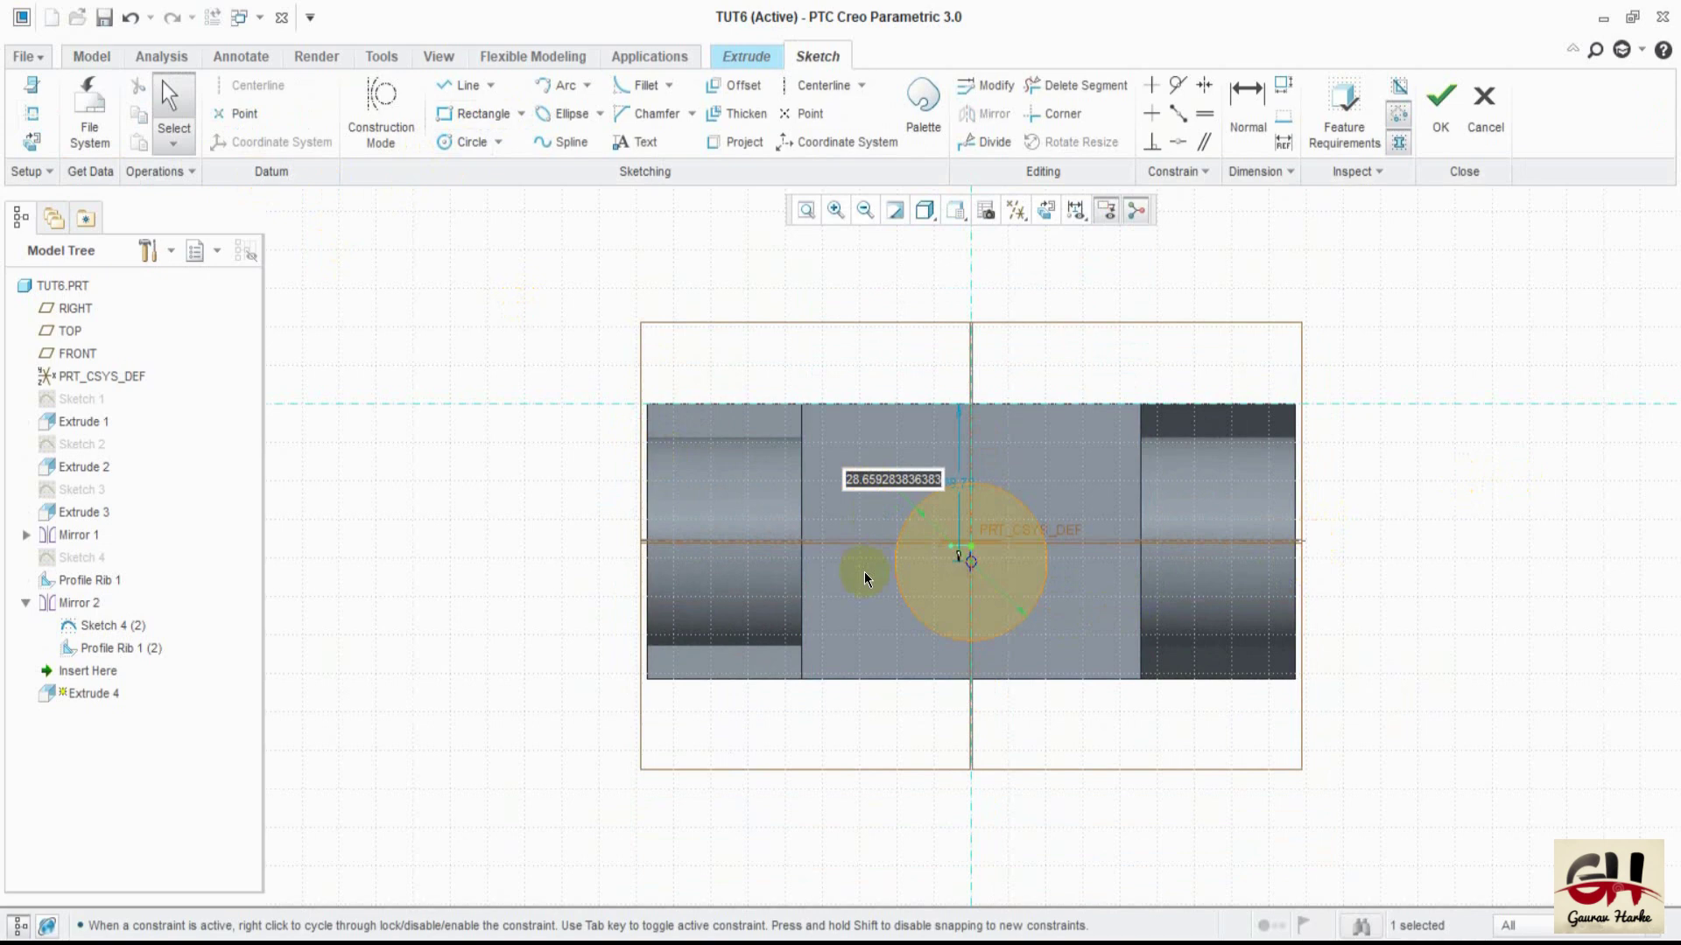
type("32")
key("Return")
left_click(1518, 511)
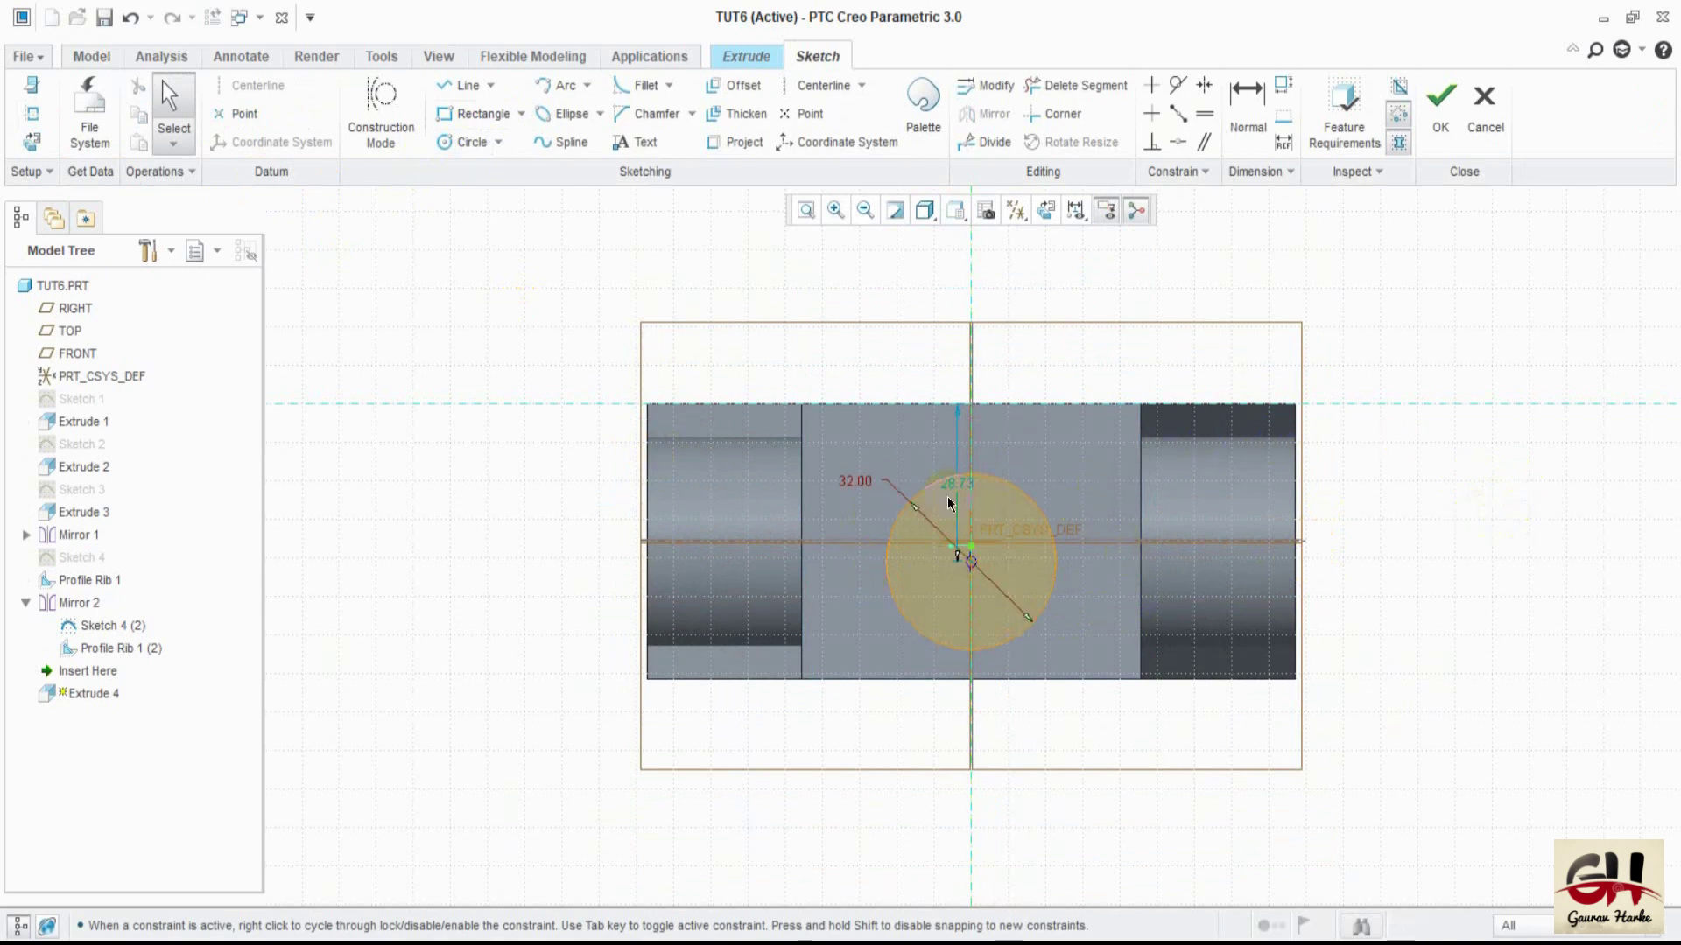
- Give the circle a 25 position dimension and finish the sketch
middle_click(1105, 467)
type("25")
key("Return")
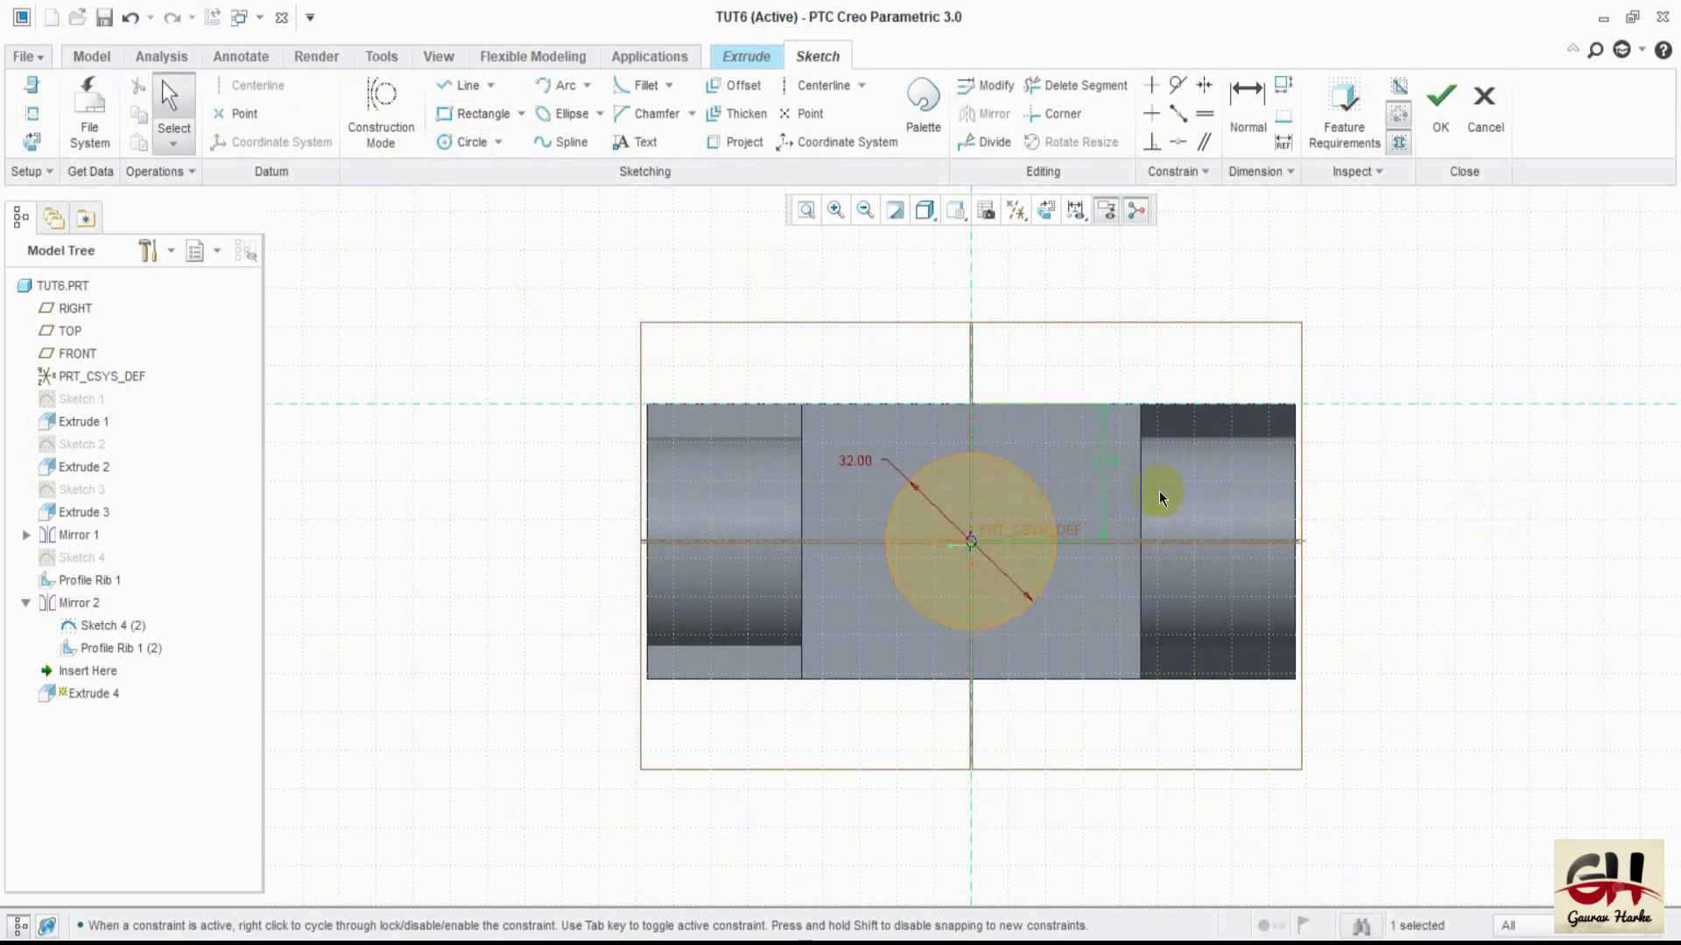
left_click(451, 135)
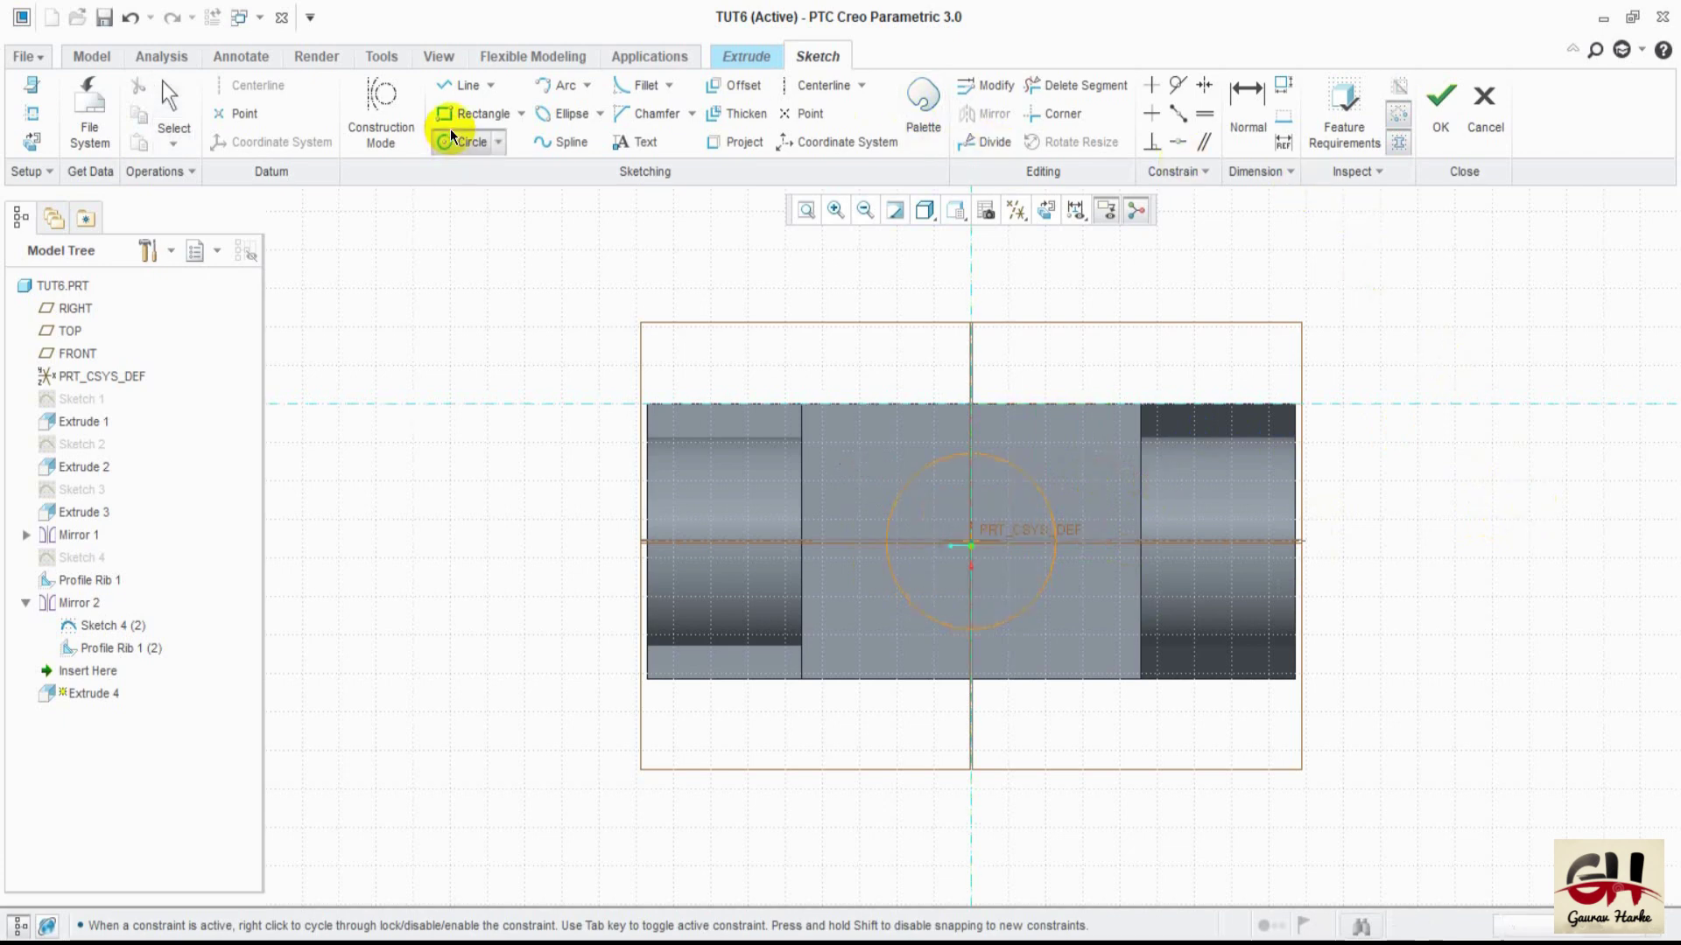
middle_click(978, 552)
left_click(1442, 98)
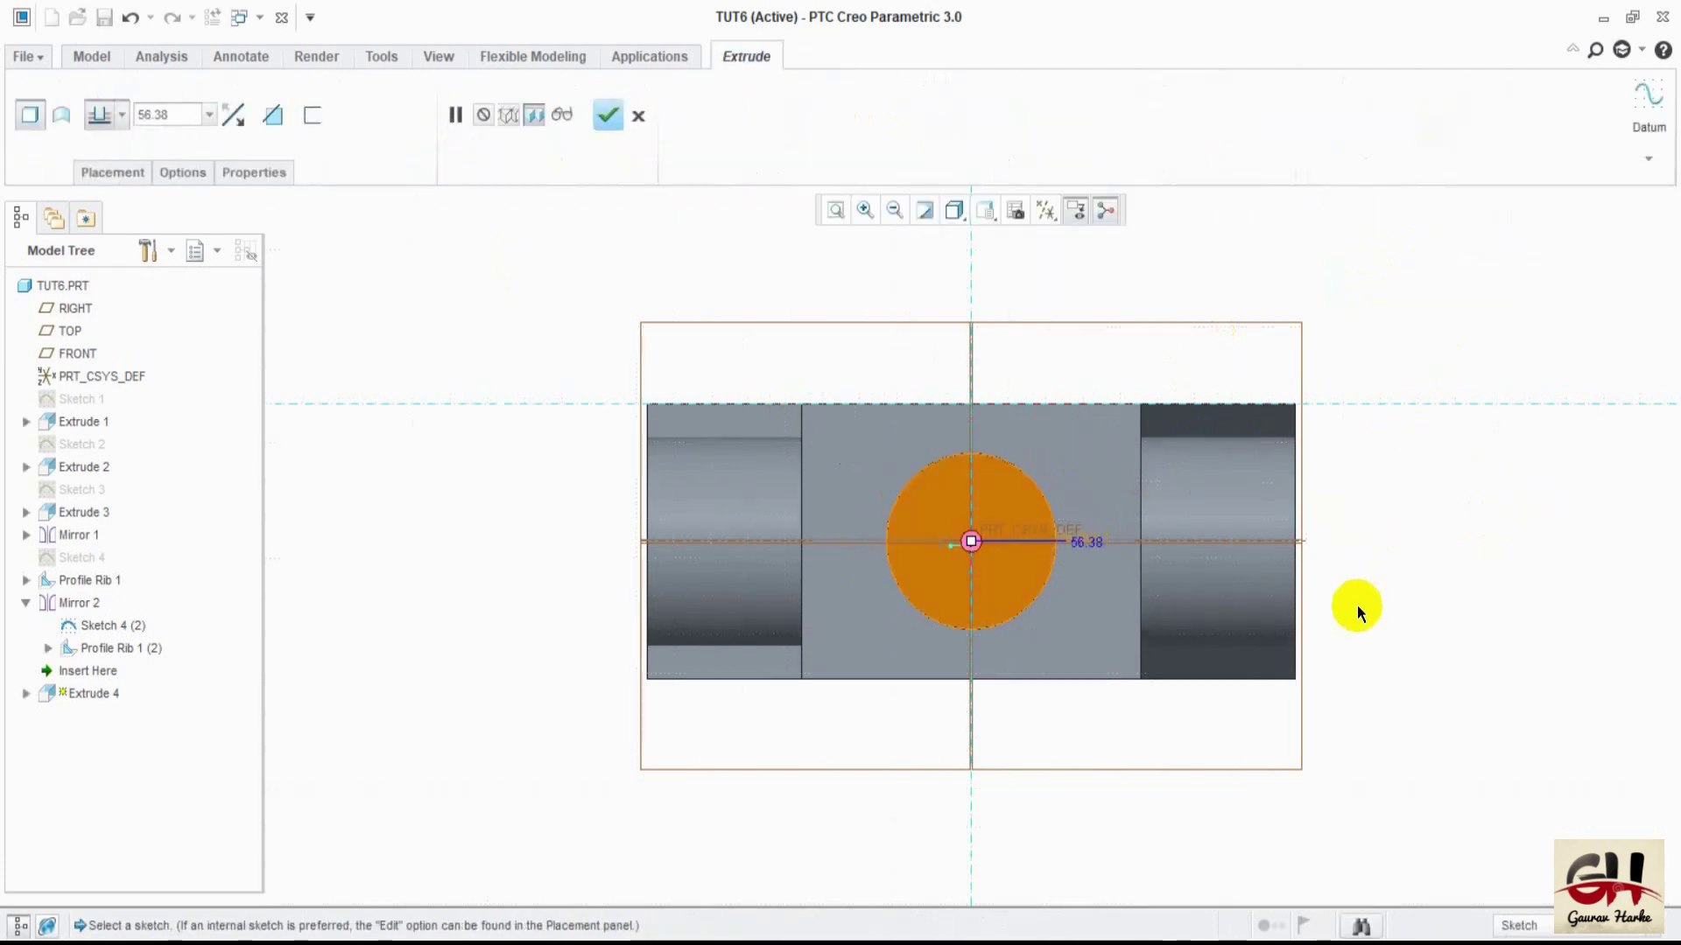
- Set Extrude 4 depth to 5, keep it at the cancel prompt, and finish the boss
middle_click_drag(1320, 488, 1363, 504)
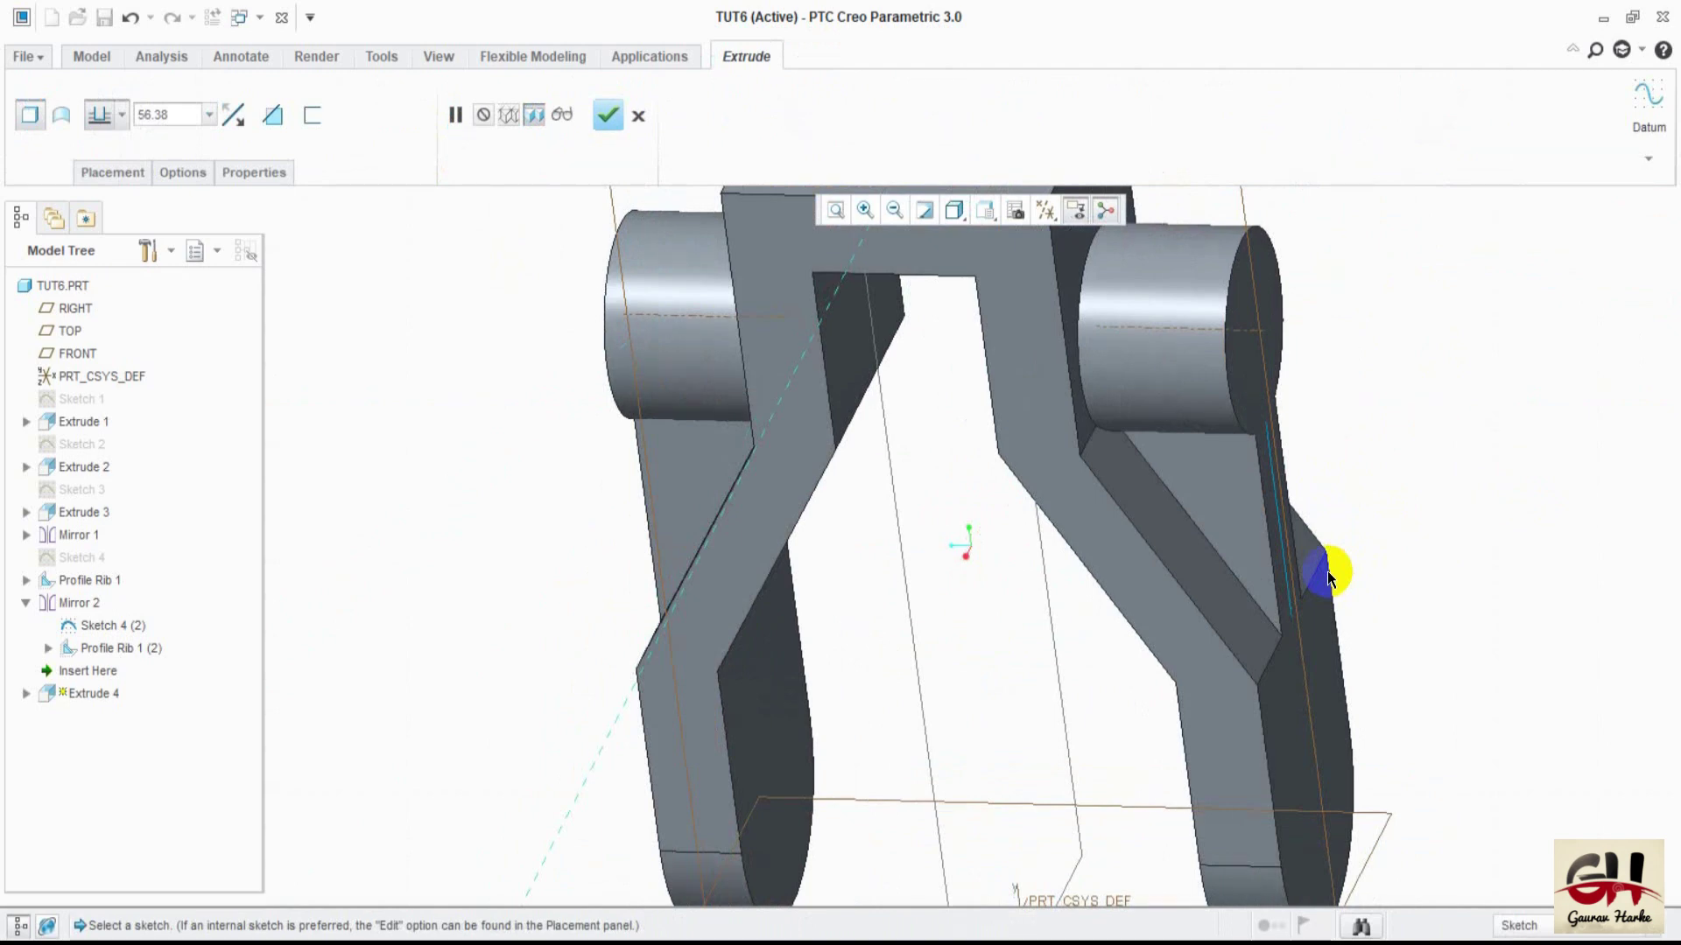
double_click(175, 115)
type("5")
key("Return")
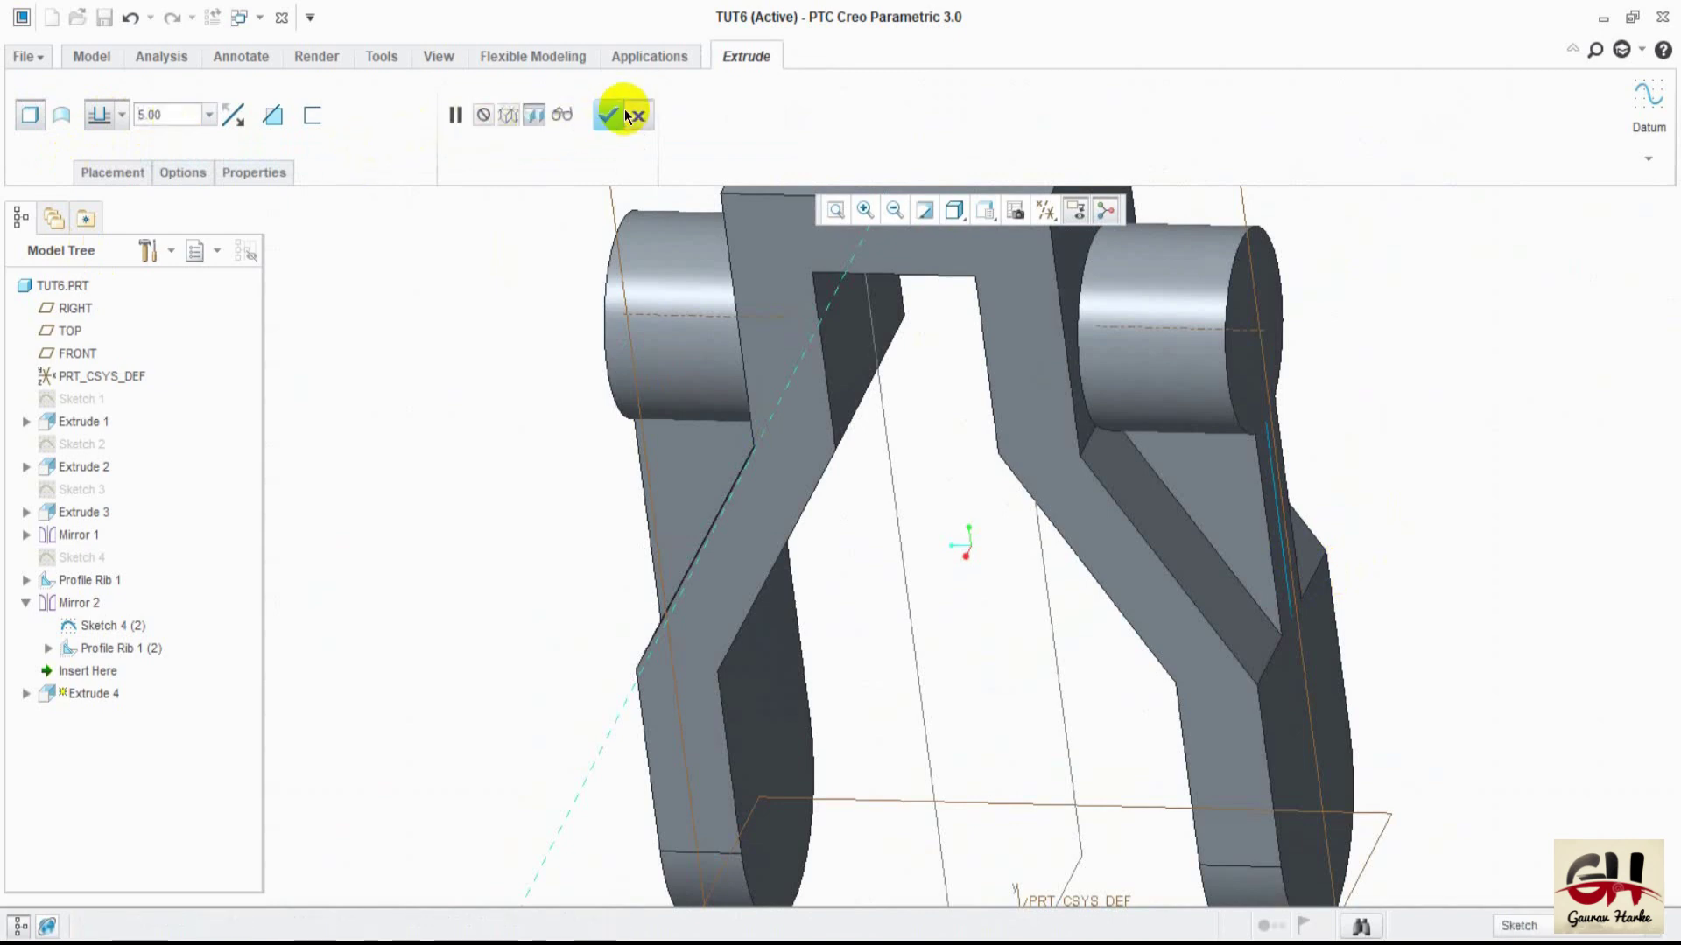
left_click(627, 115)
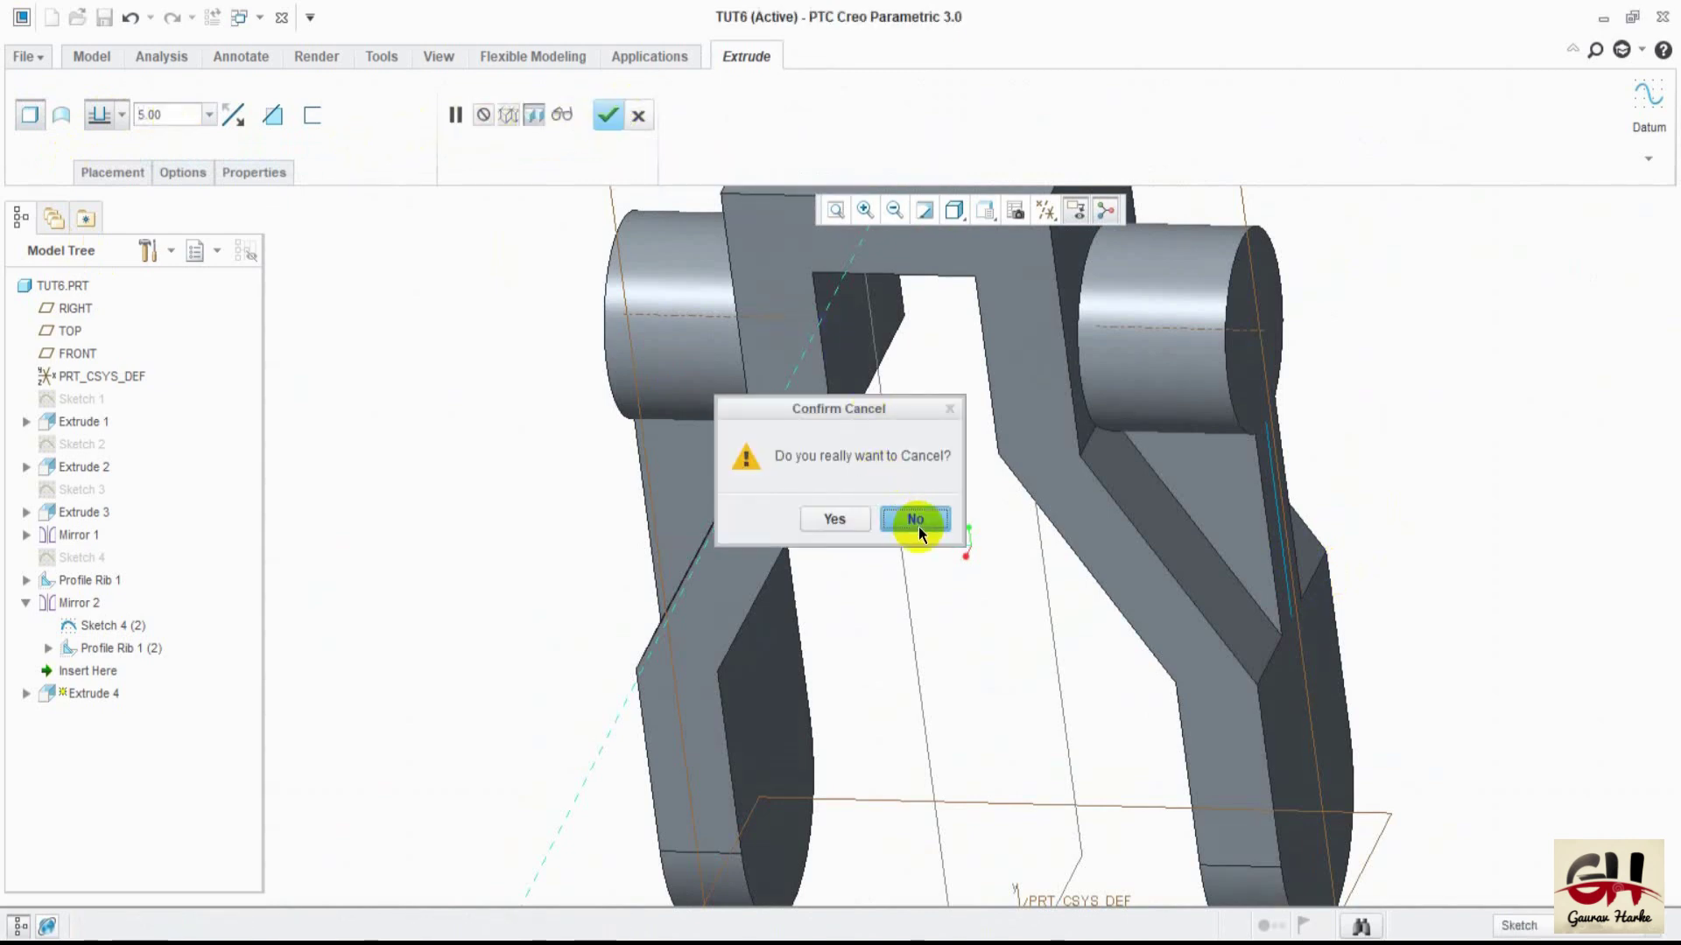
left_click(915, 519)
left_click(607, 114)
key("ctrl+d")
mouse_move(933, 357)
middle_mouse_down()
mouse_move(995, 411)
mouse_move(1005, 552)
middle_mouse_up()
left_click(1564, 564)
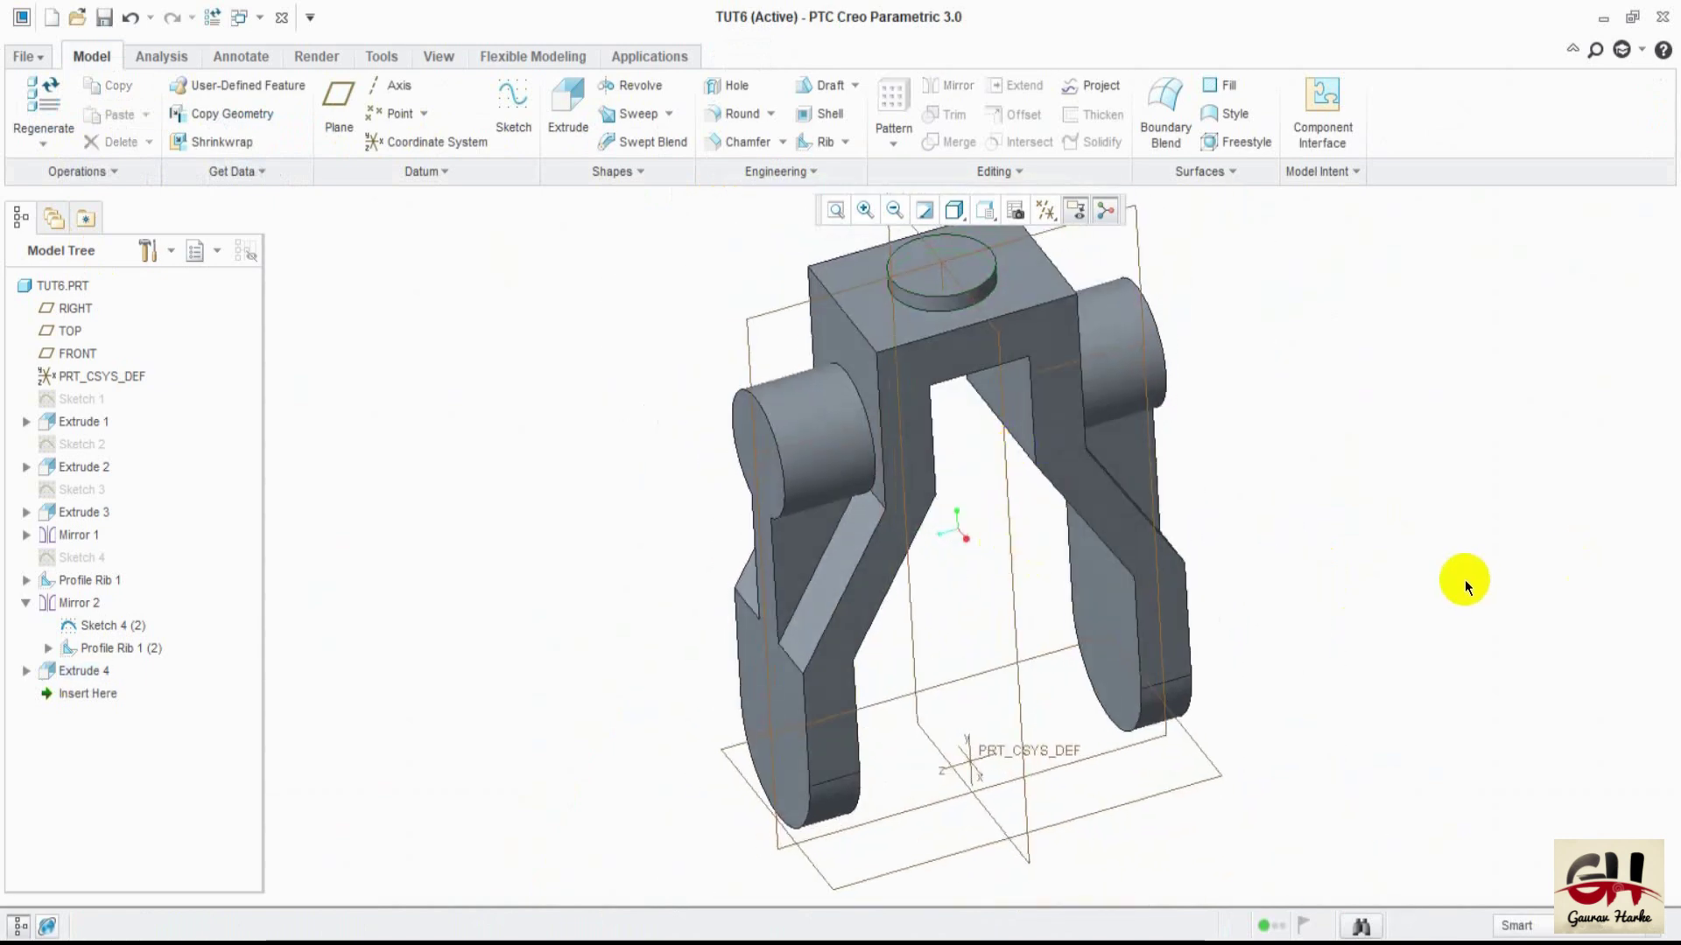
- Select both top edges of the block for a round with radius 10
left_click(738, 113)
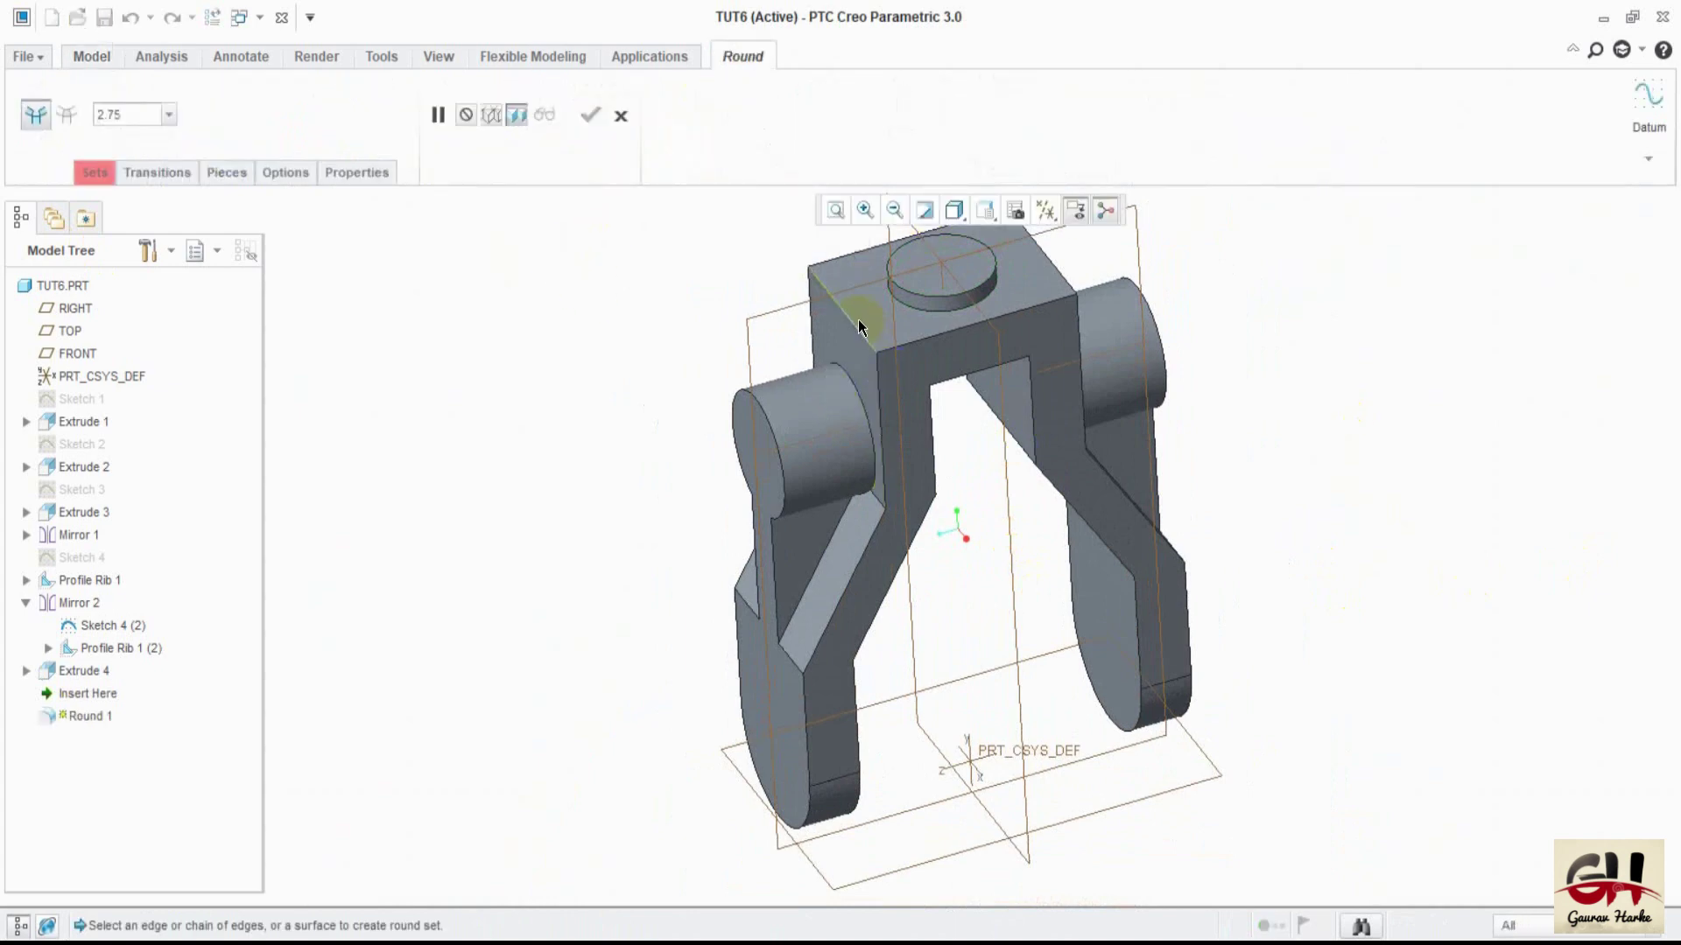
left_click(149, 120)
type("10")
key("Return")
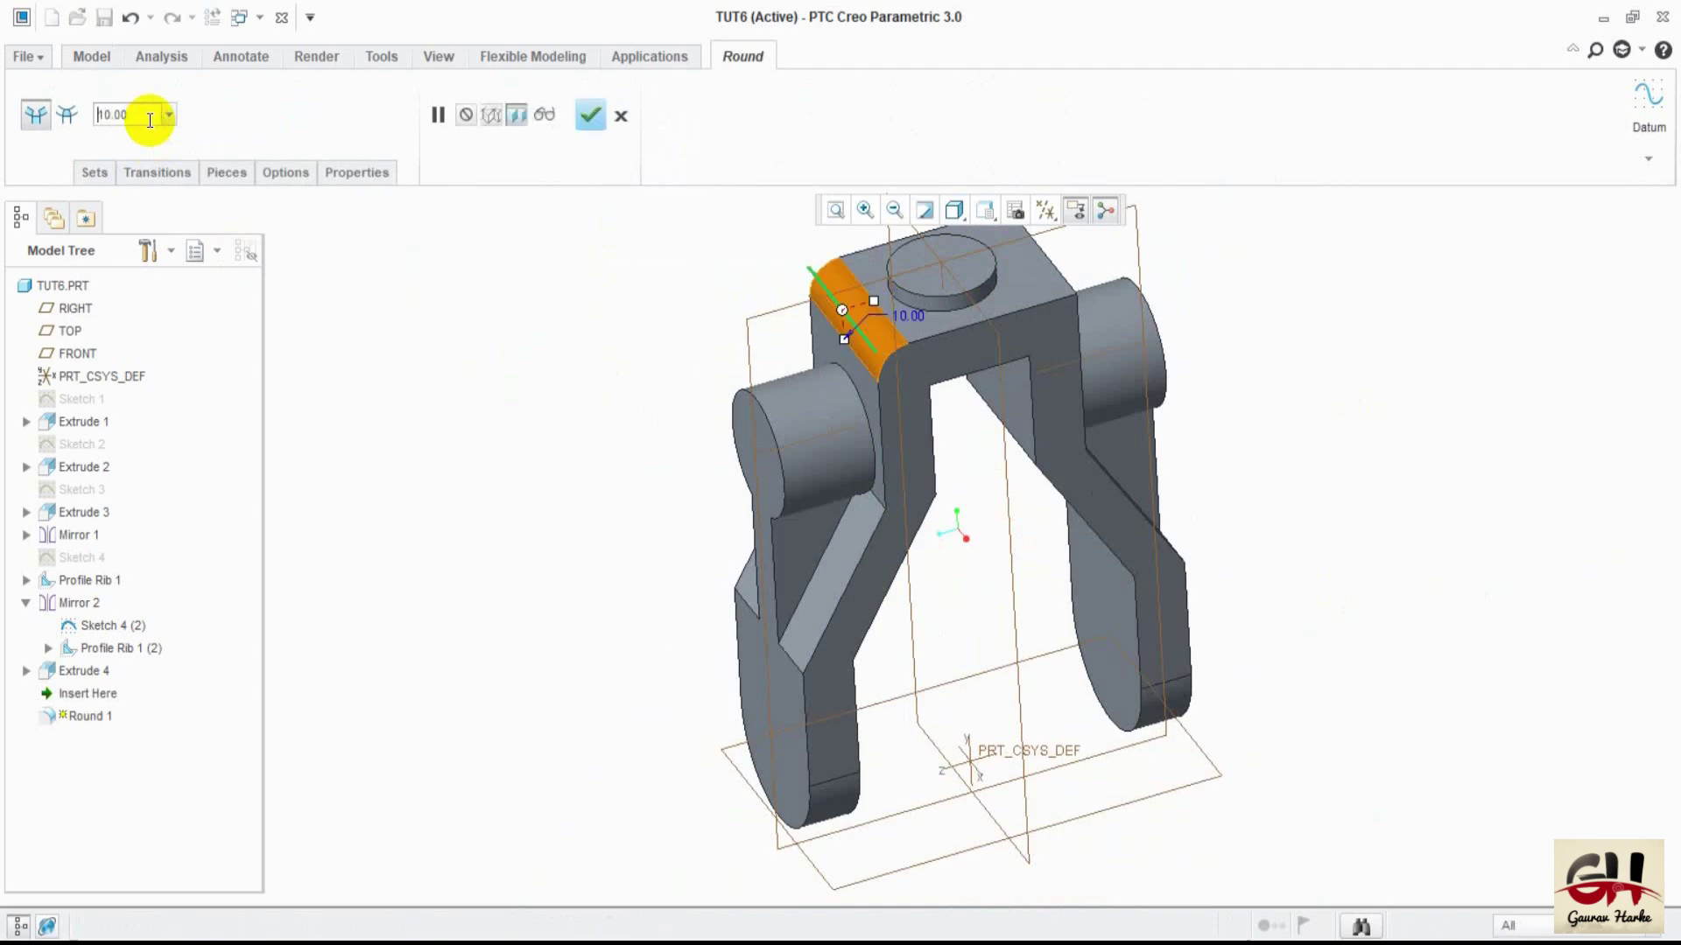
left_click(1055, 254, "ctrl")
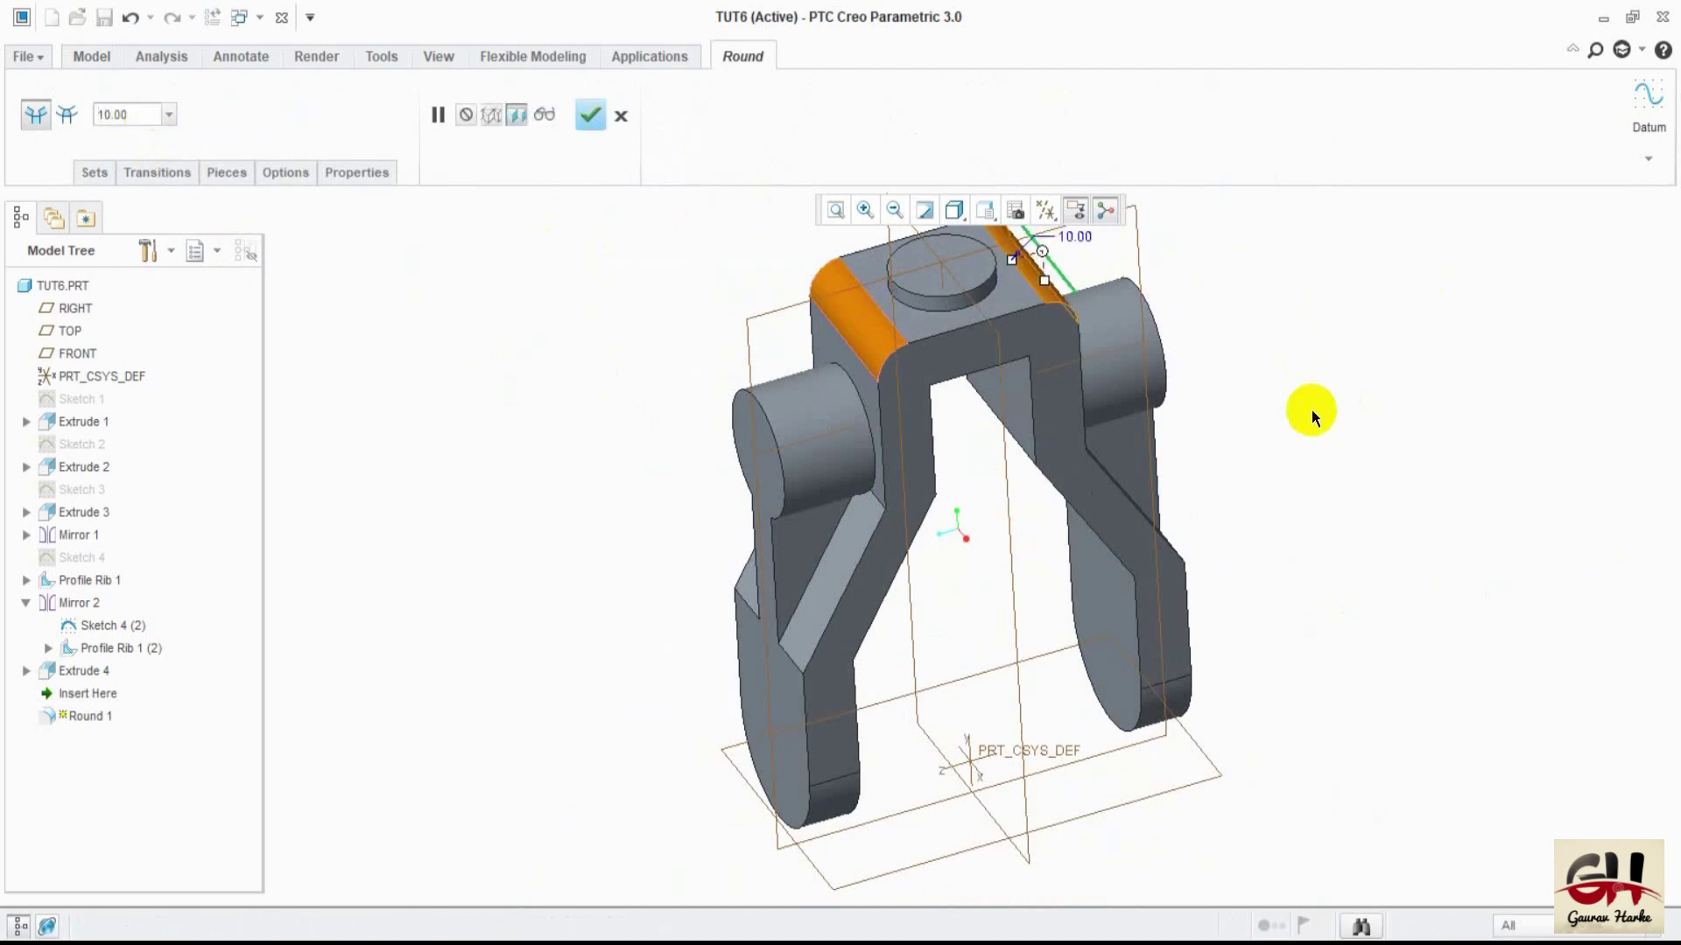
middle_click_drag(1309, 408, 1261, 429)
middle_click_drag(987, 619, 960, 534)
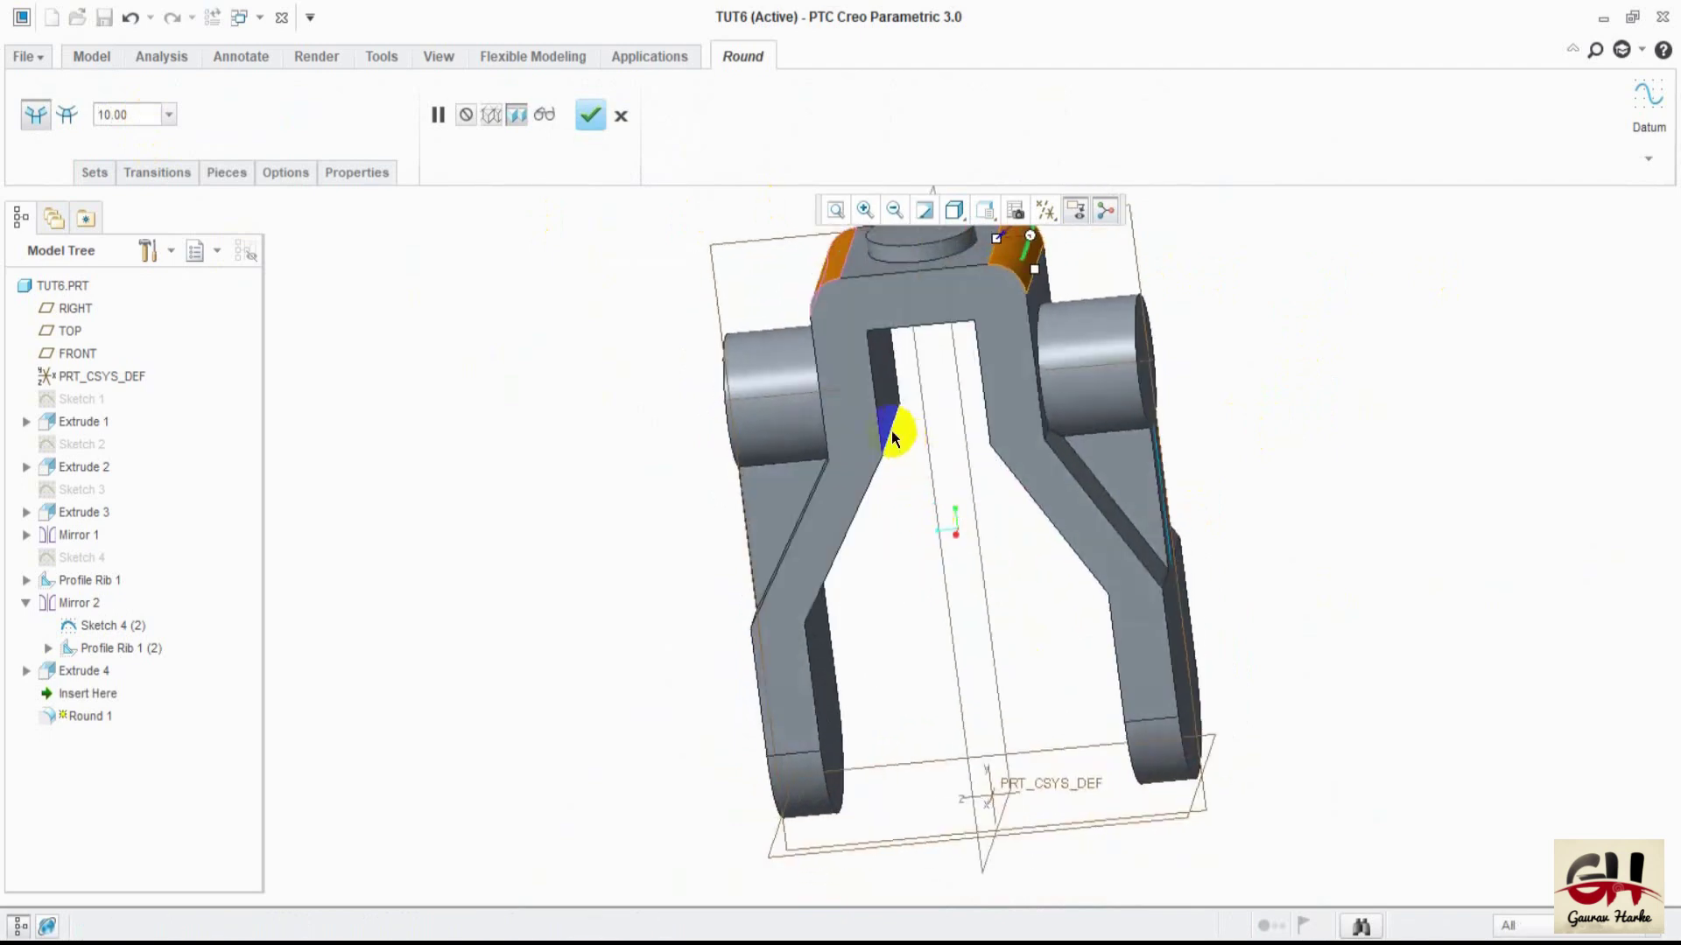
mouse_move(885, 590)
middle_mouse_down()
mouse_move(956, 525)
mouse_move(916, 550)
middle_mouse_up()
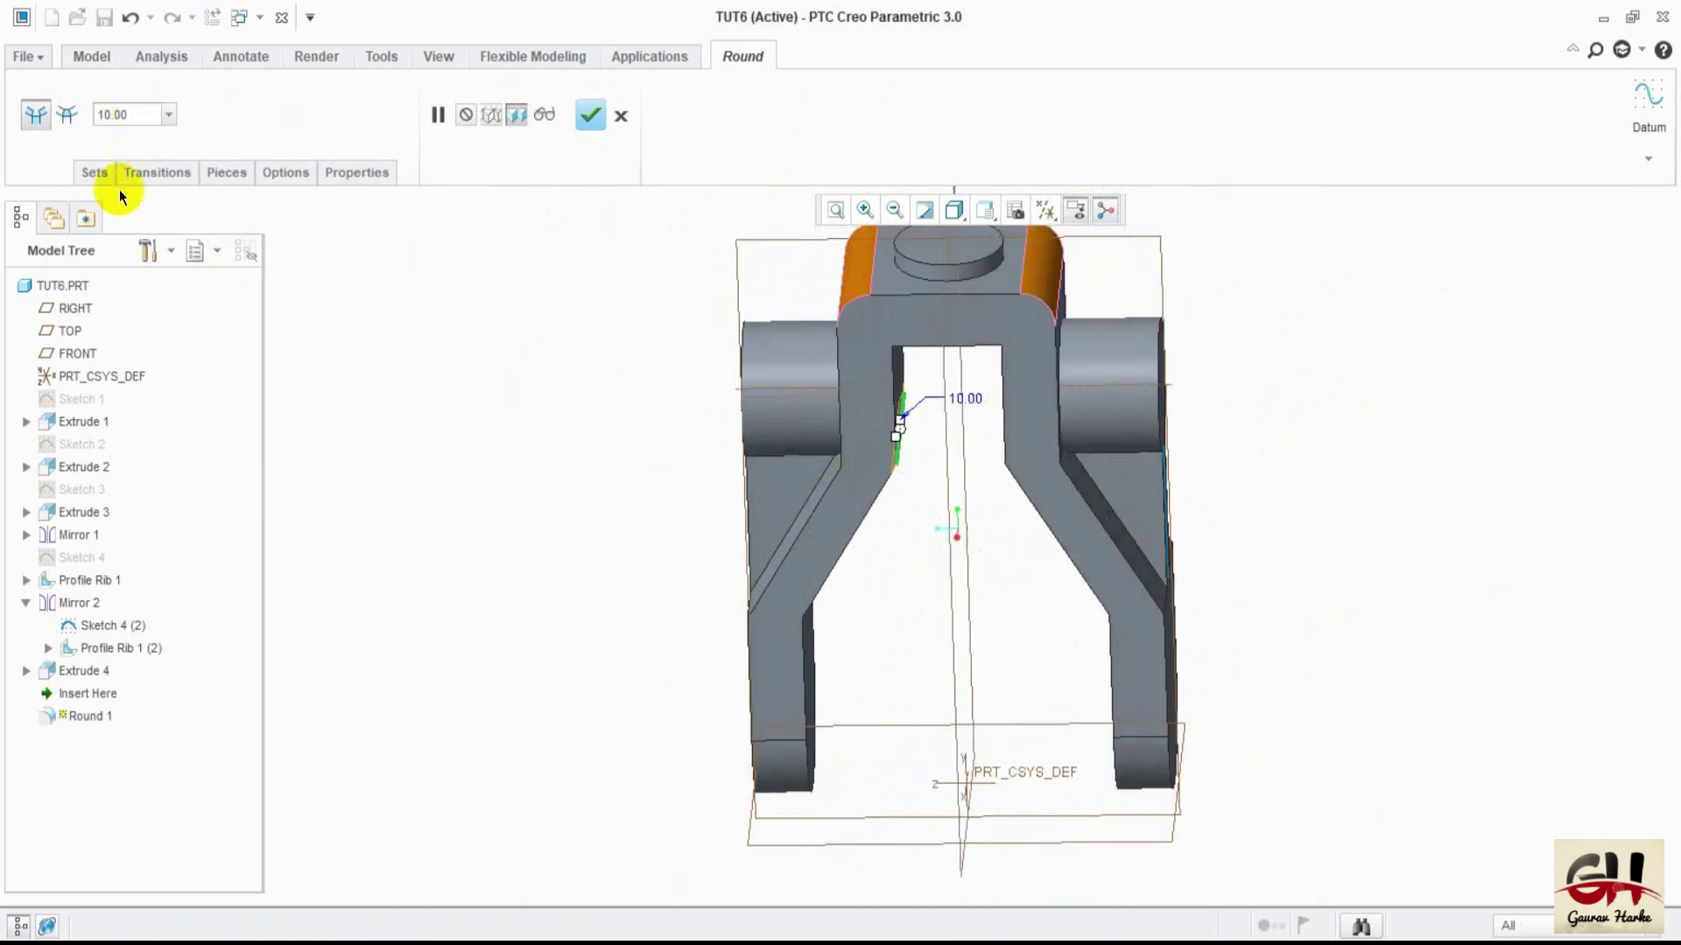
- Delete the unwanted Set 3 and complete Round 1 on the top edges
left_click(88, 173)
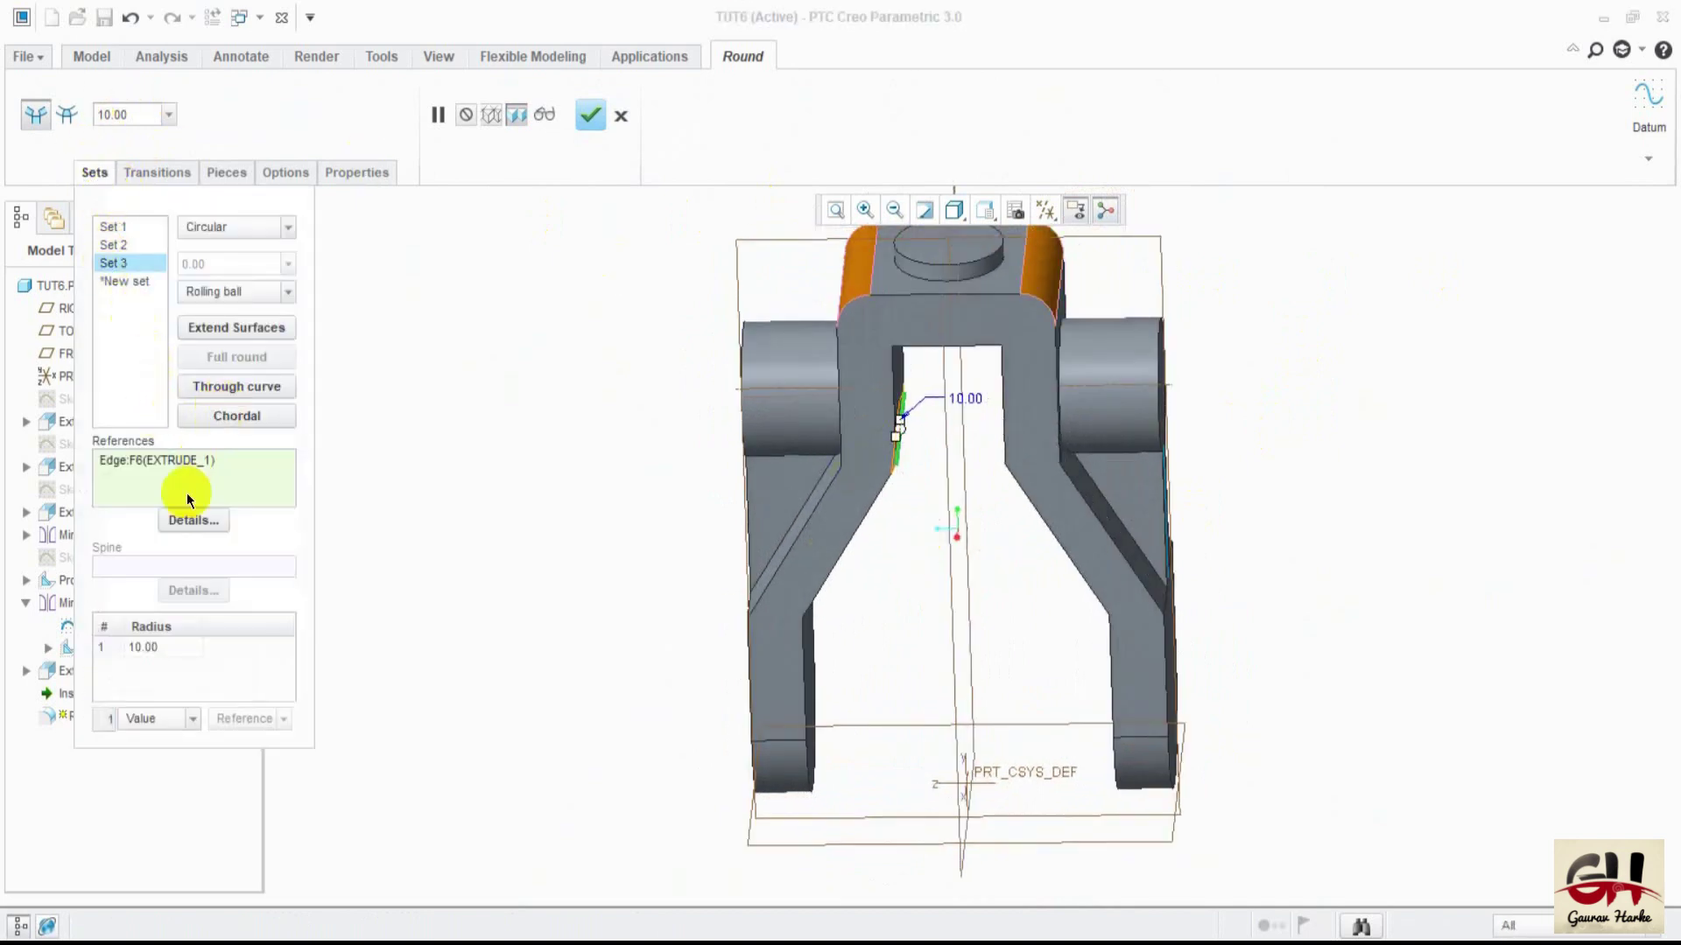
right_click(120, 266)
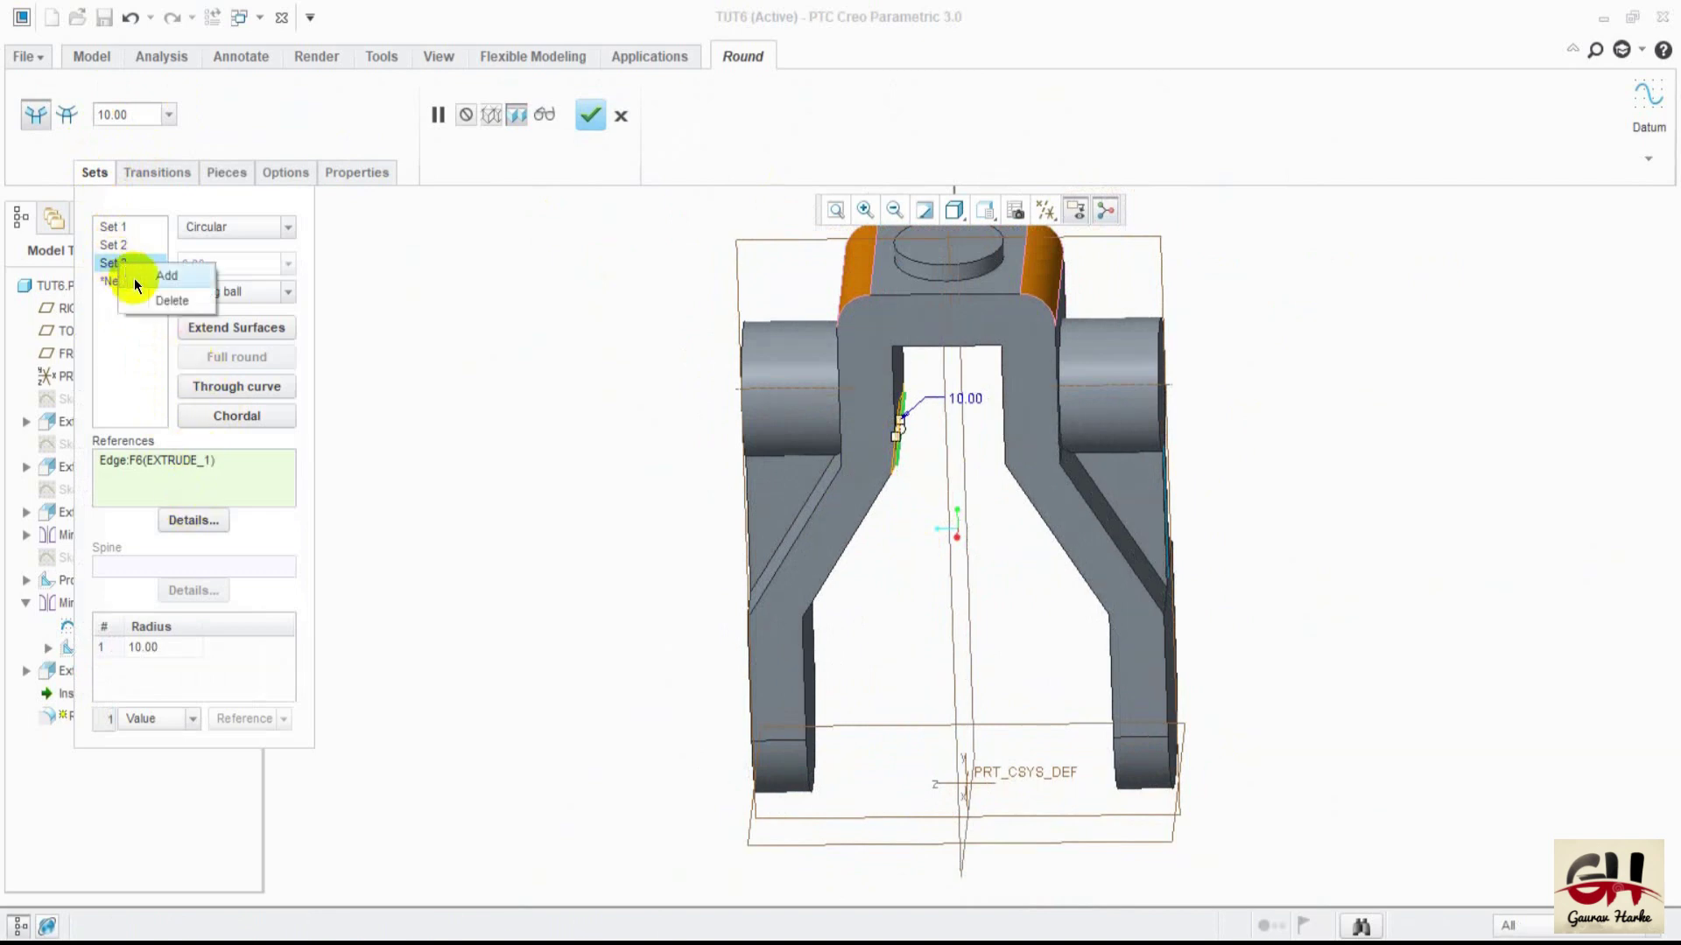
left_click(171, 300)
left_click(590, 114)
left_click(461, 516)
mouse_move(529, 547)
middle_mouse_down()
mouse_move(540, 509)
mouse_move(507, 488)
middle_mouse_up()
key("r")
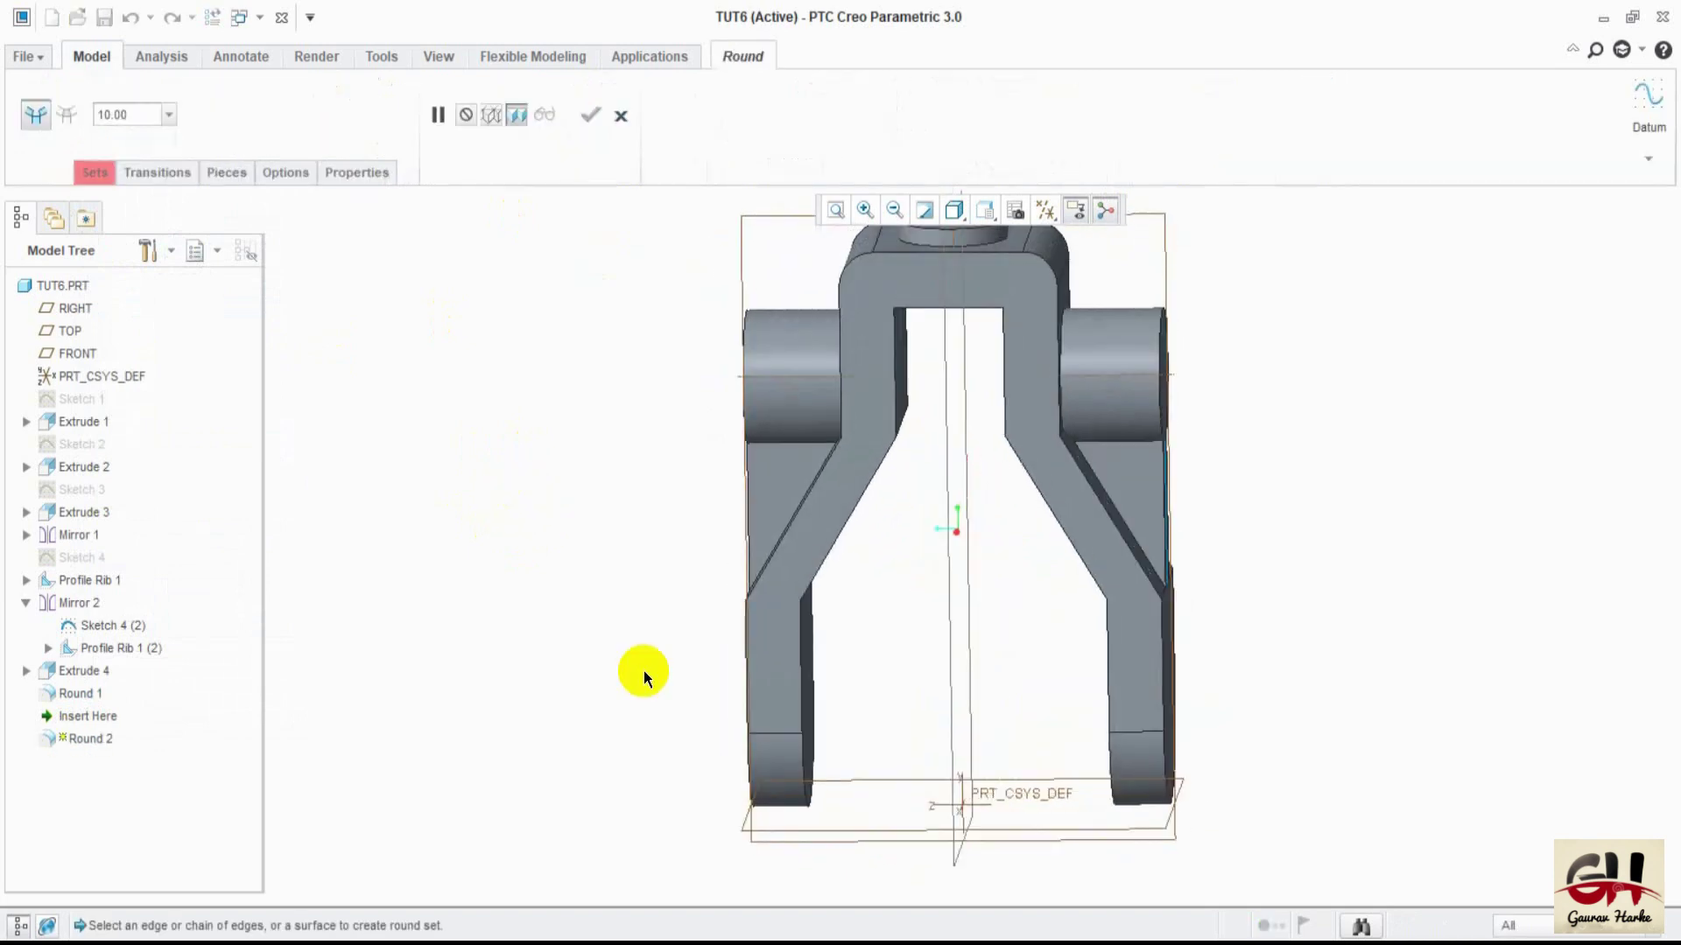
- Pick the arm bend edges for Round 2 and set the radius to 22
middle_click_drag(581, 600, 646, 607)
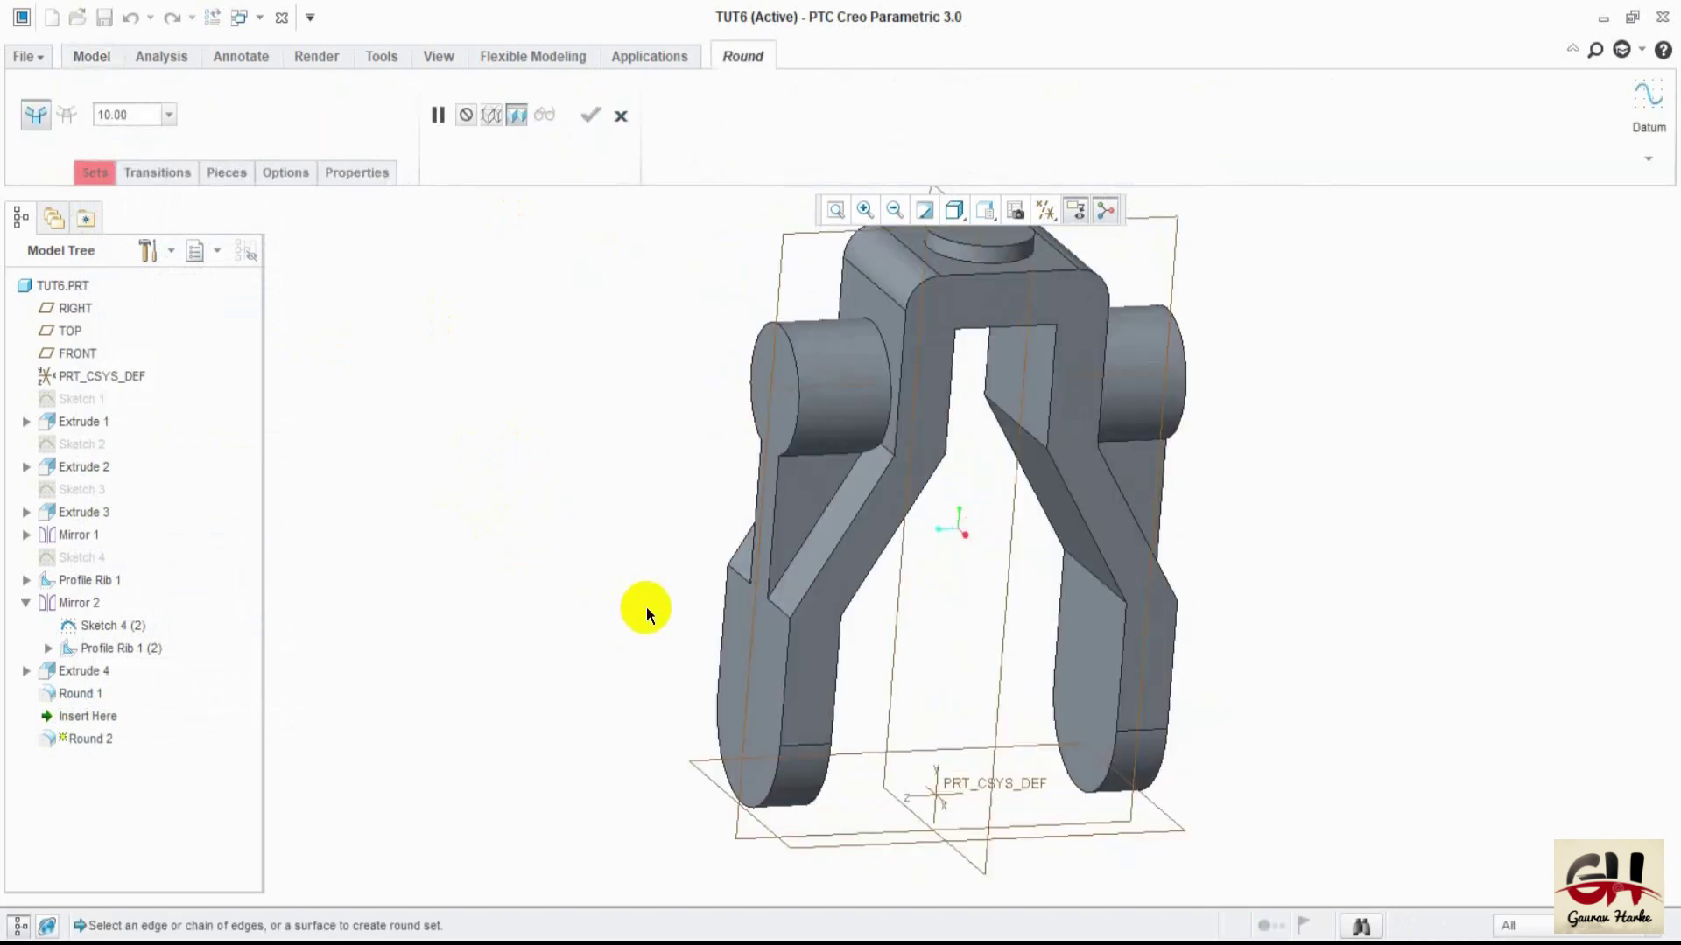
left_click(734, 575)
middle_click_drag(541, 637, 456, 584)
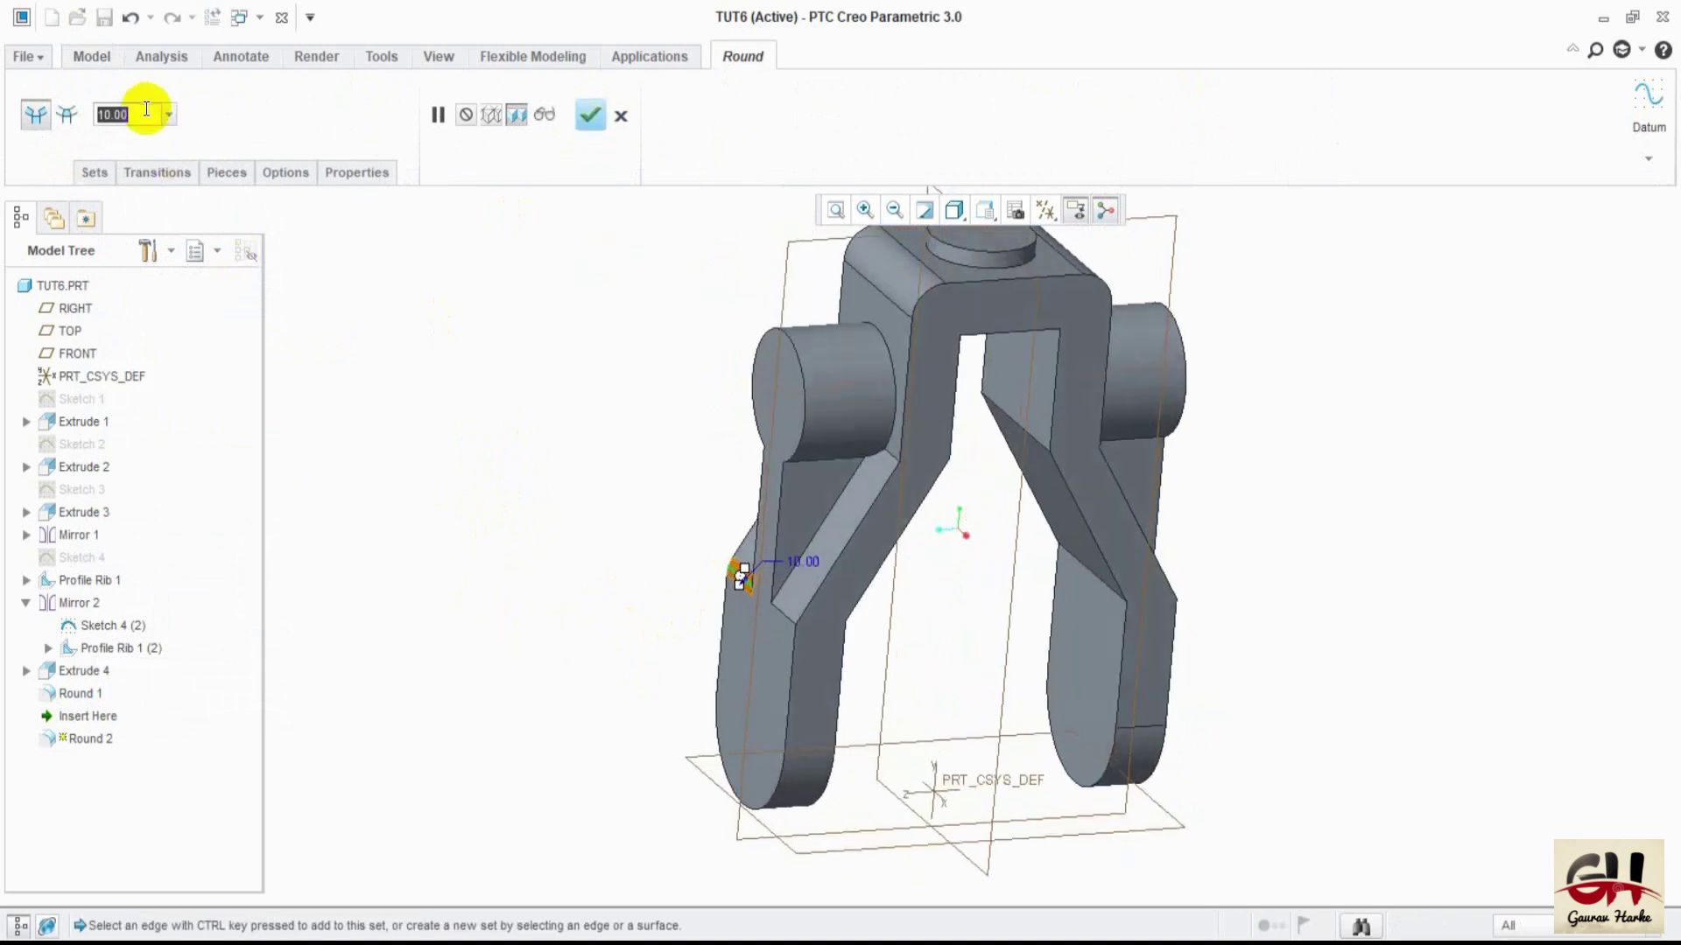
type("2")
key("Return")
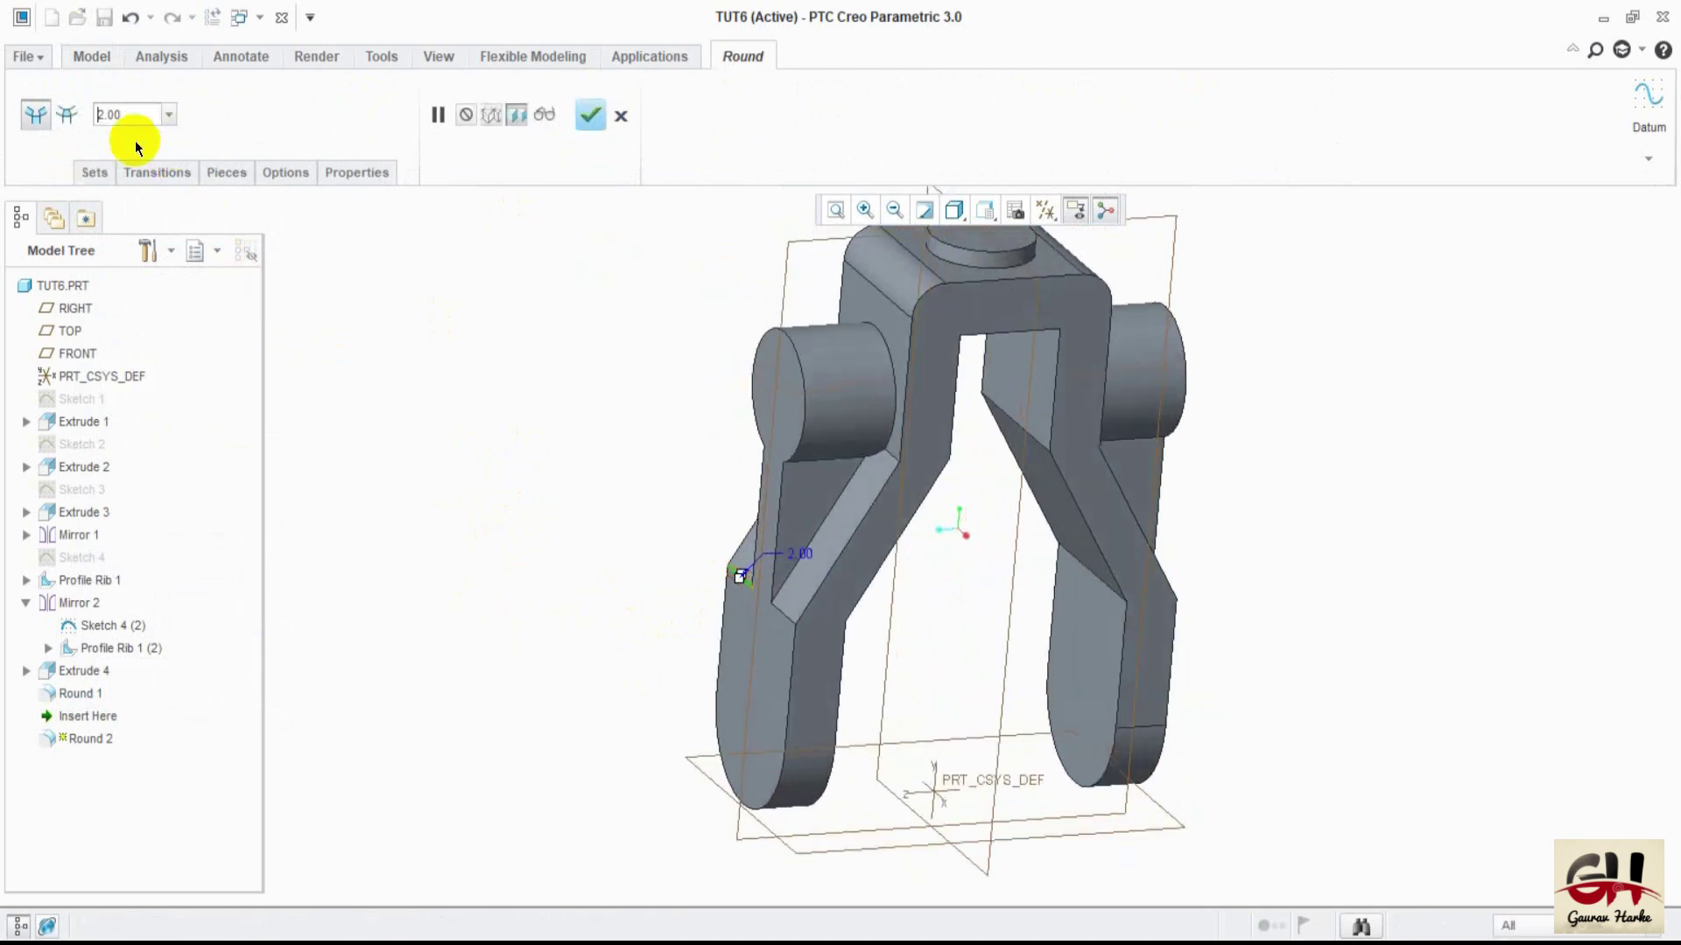
type("22")
key("Return")
left_click(785, 615, "ctrl")
- Add the lower slot edges and left inner bend edge to the 22-radius round
mouse_move(638, 601)
middle_mouse_down()
mouse_move(473, 610)
mouse_move(426, 651)
middle_mouse_up()
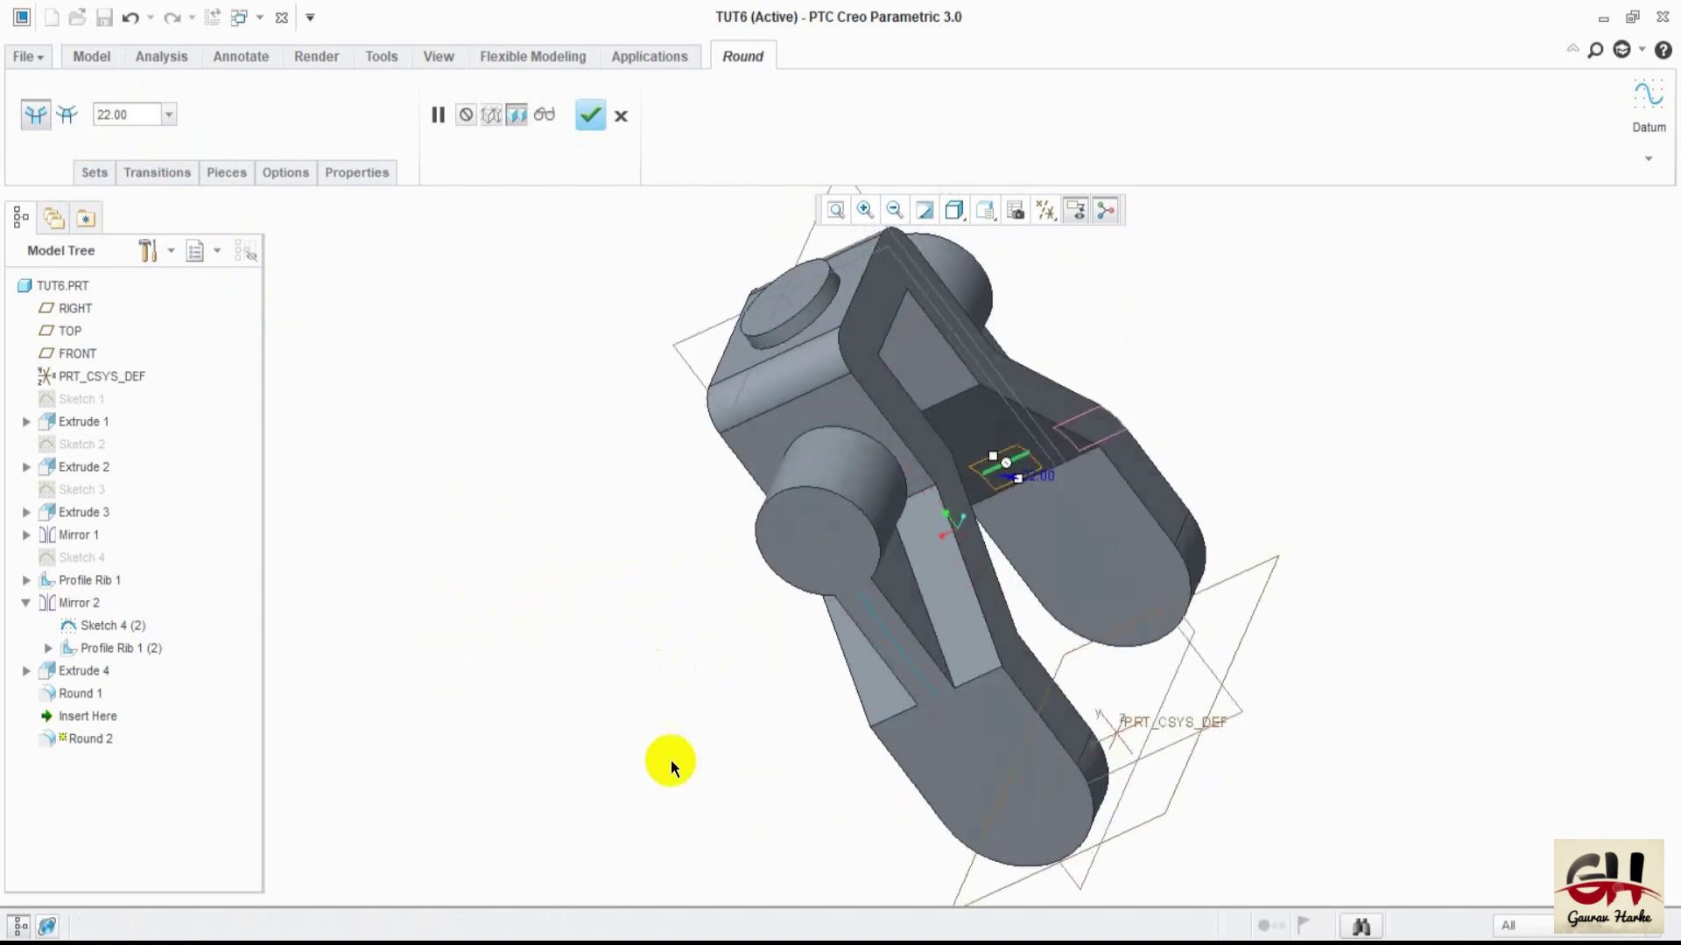
left_click(977, 676)
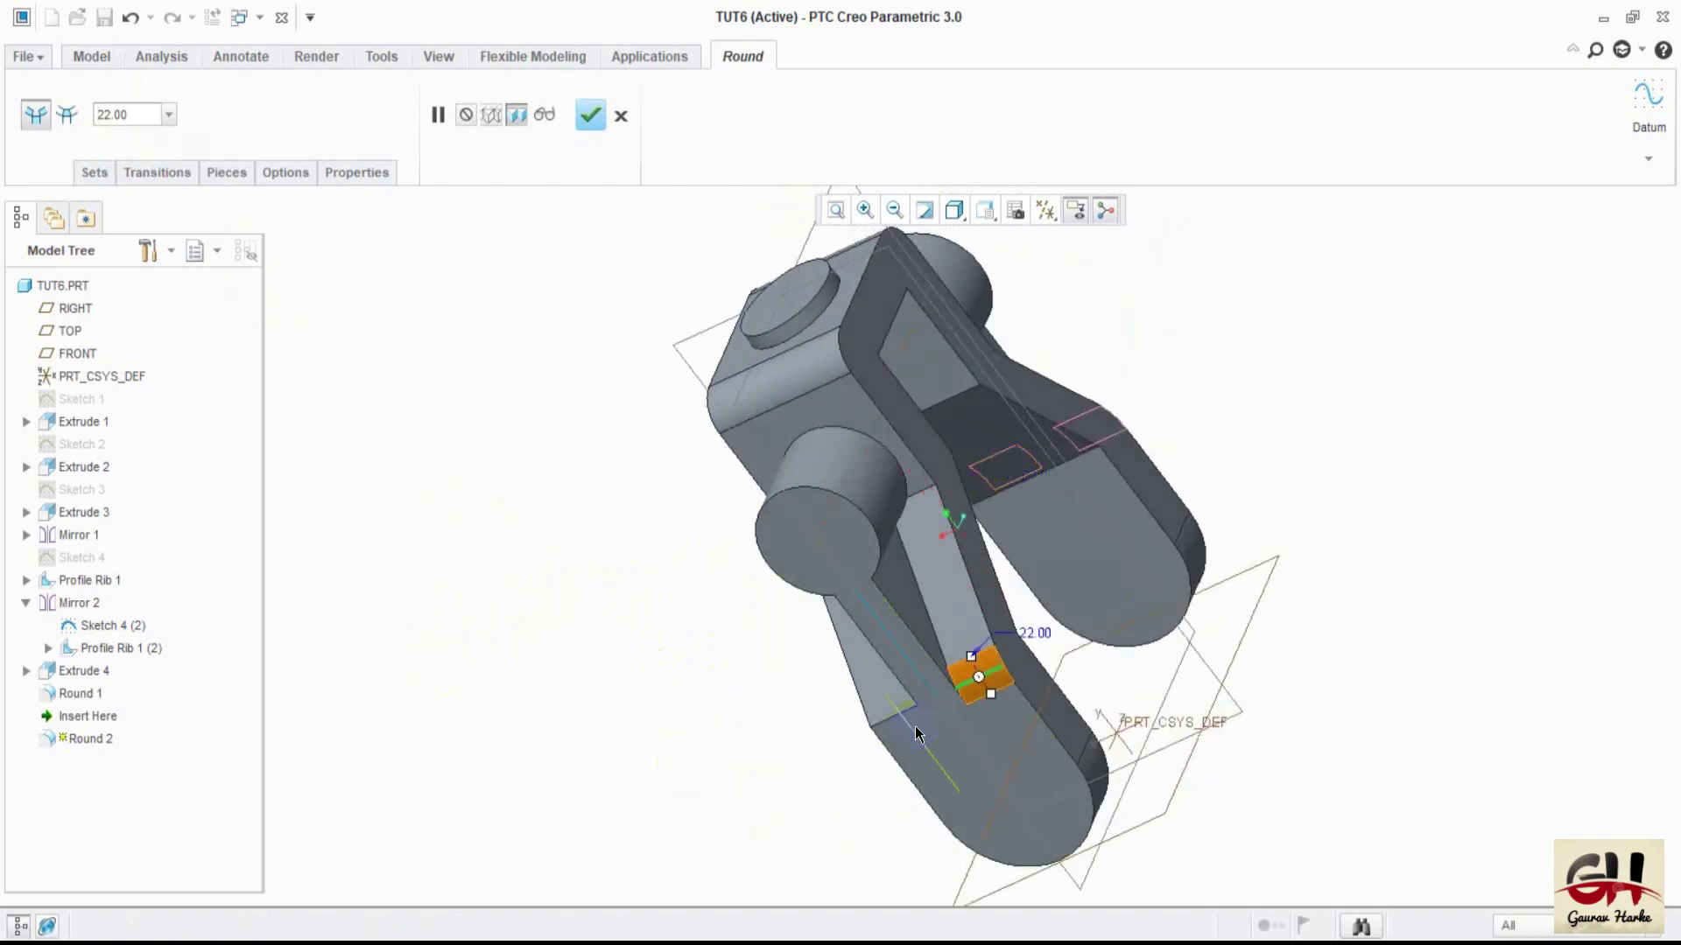
left_click(897, 711, "ctrl")
mouse_move(704, 771)
middle_mouse_down()
mouse_move(506, 814)
mouse_move(645, 815)
middle_mouse_up()
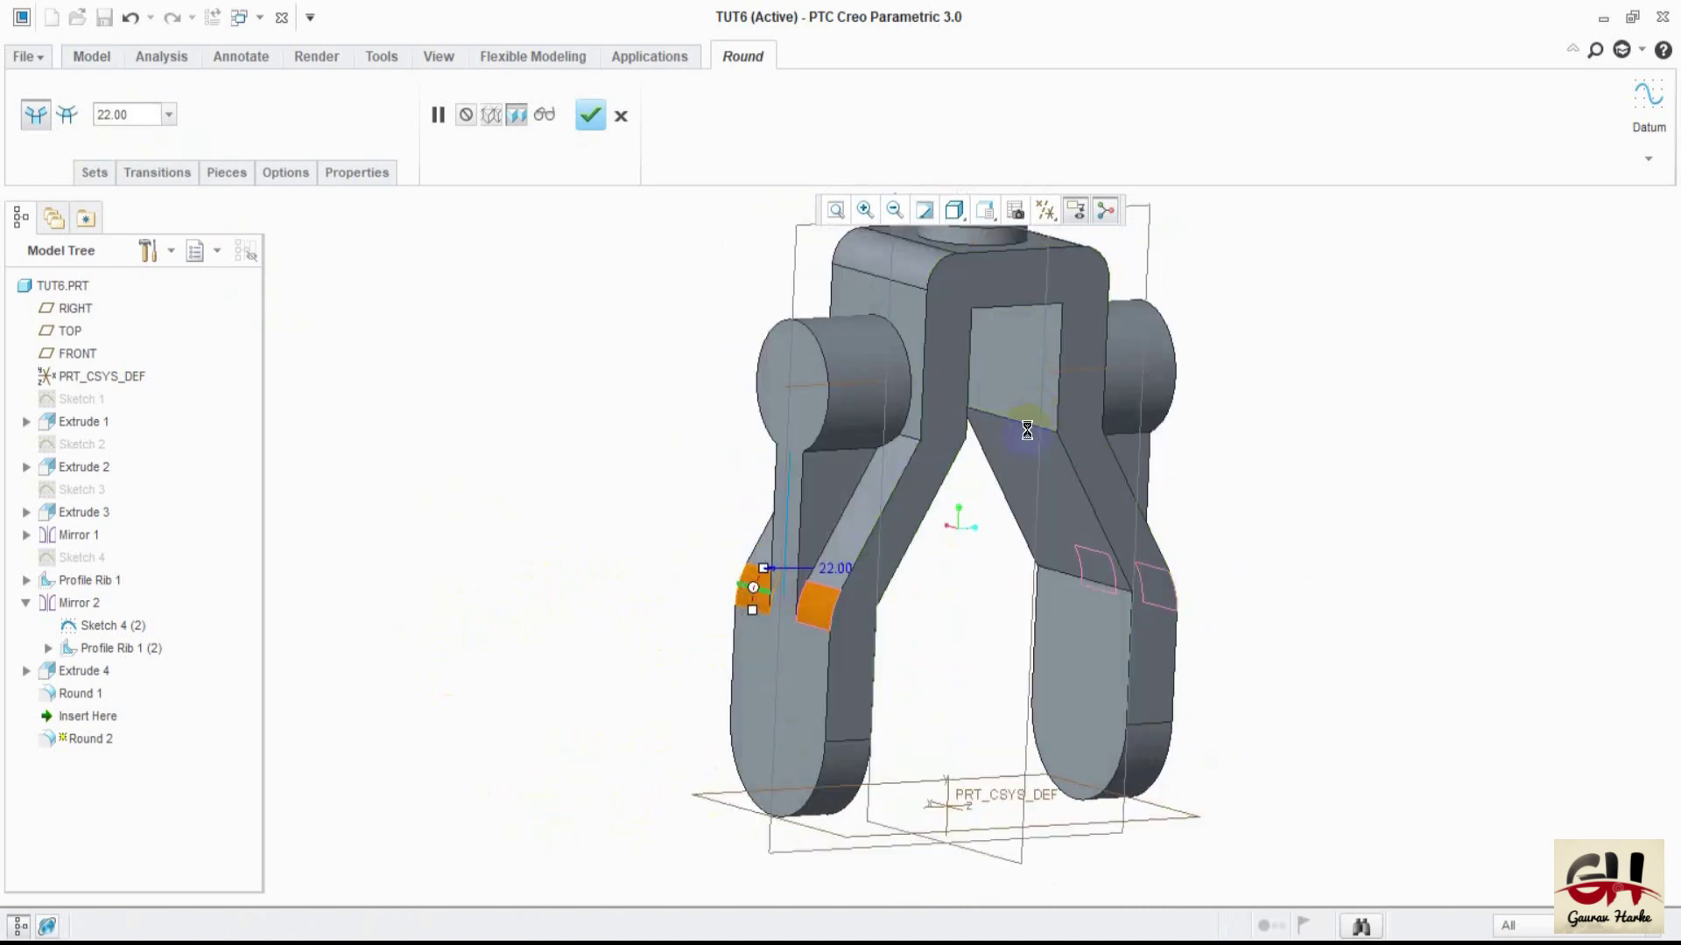
middle_click_drag(948, 491, 884, 455)
left_click(886, 430)
mouse_move(929, 574)
middle_mouse_down()
mouse_move(994, 581)
mouse_move(902, 552)
mouse_move(979, 578)
mouse_move(879, 524)
middle_mouse_up()
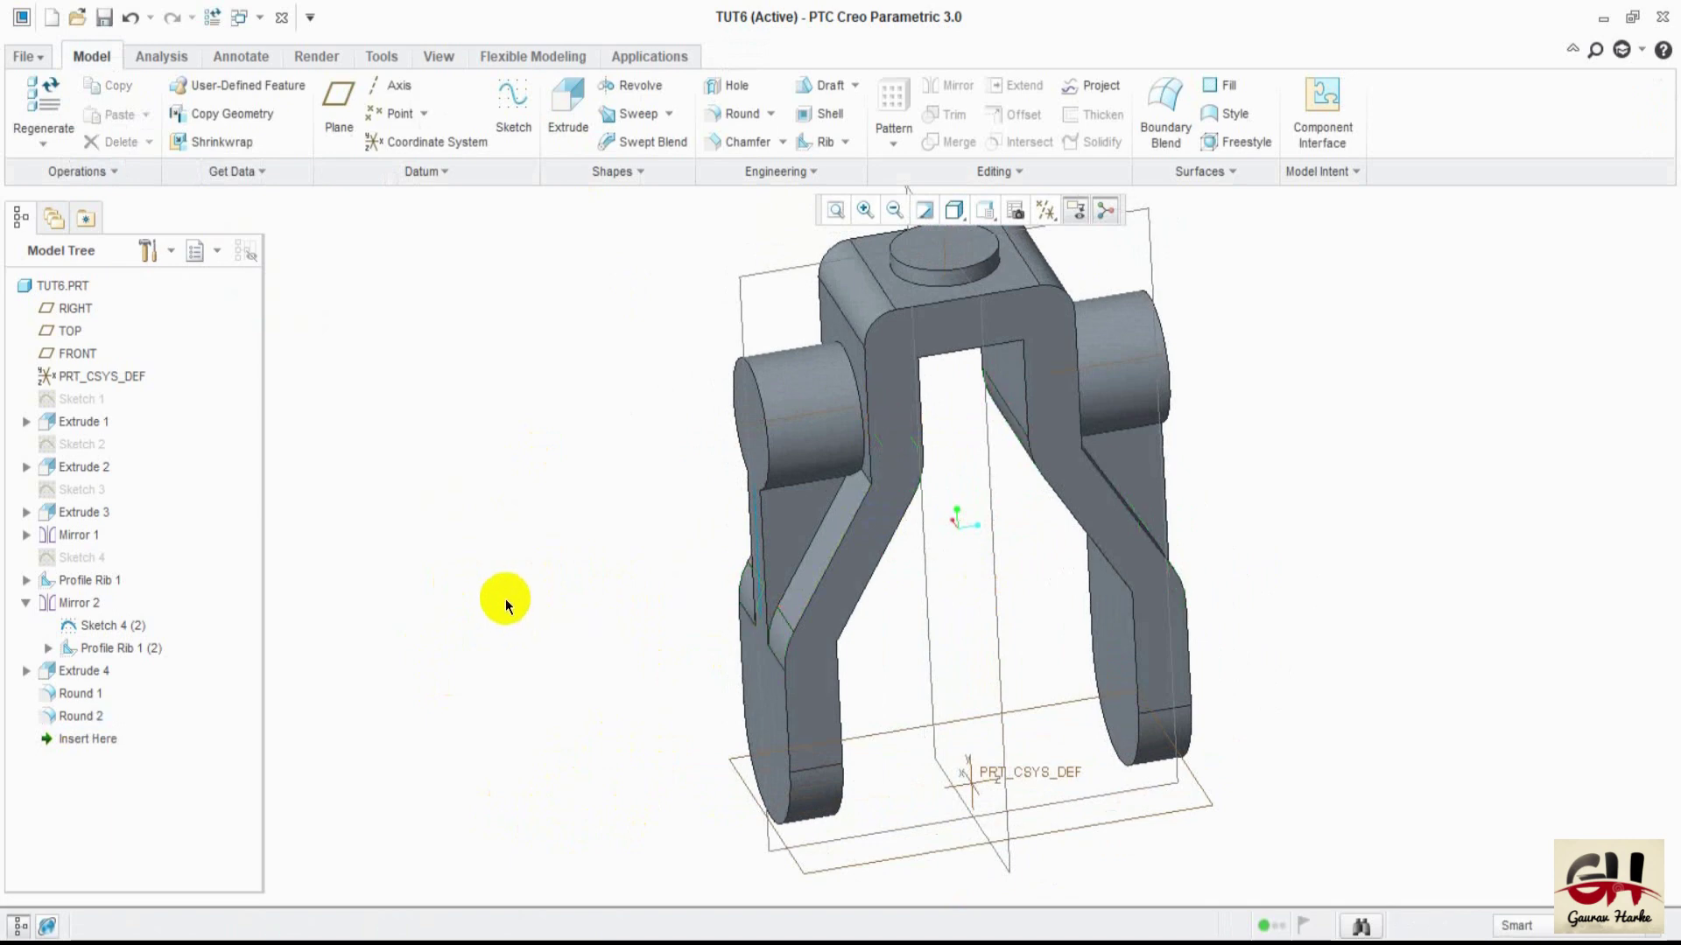
- Move Round 1 after Mirror 1 and start a 3-radius round on a rib edge
left_click_drag(80, 693, 81, 547)
mouse_move(613, 648)
middle_mouse_down()
mouse_move(657, 660)
mouse_move(668, 619)
mouse_move(634, 628)
mouse_move(668, 638)
middle_mouse_up()
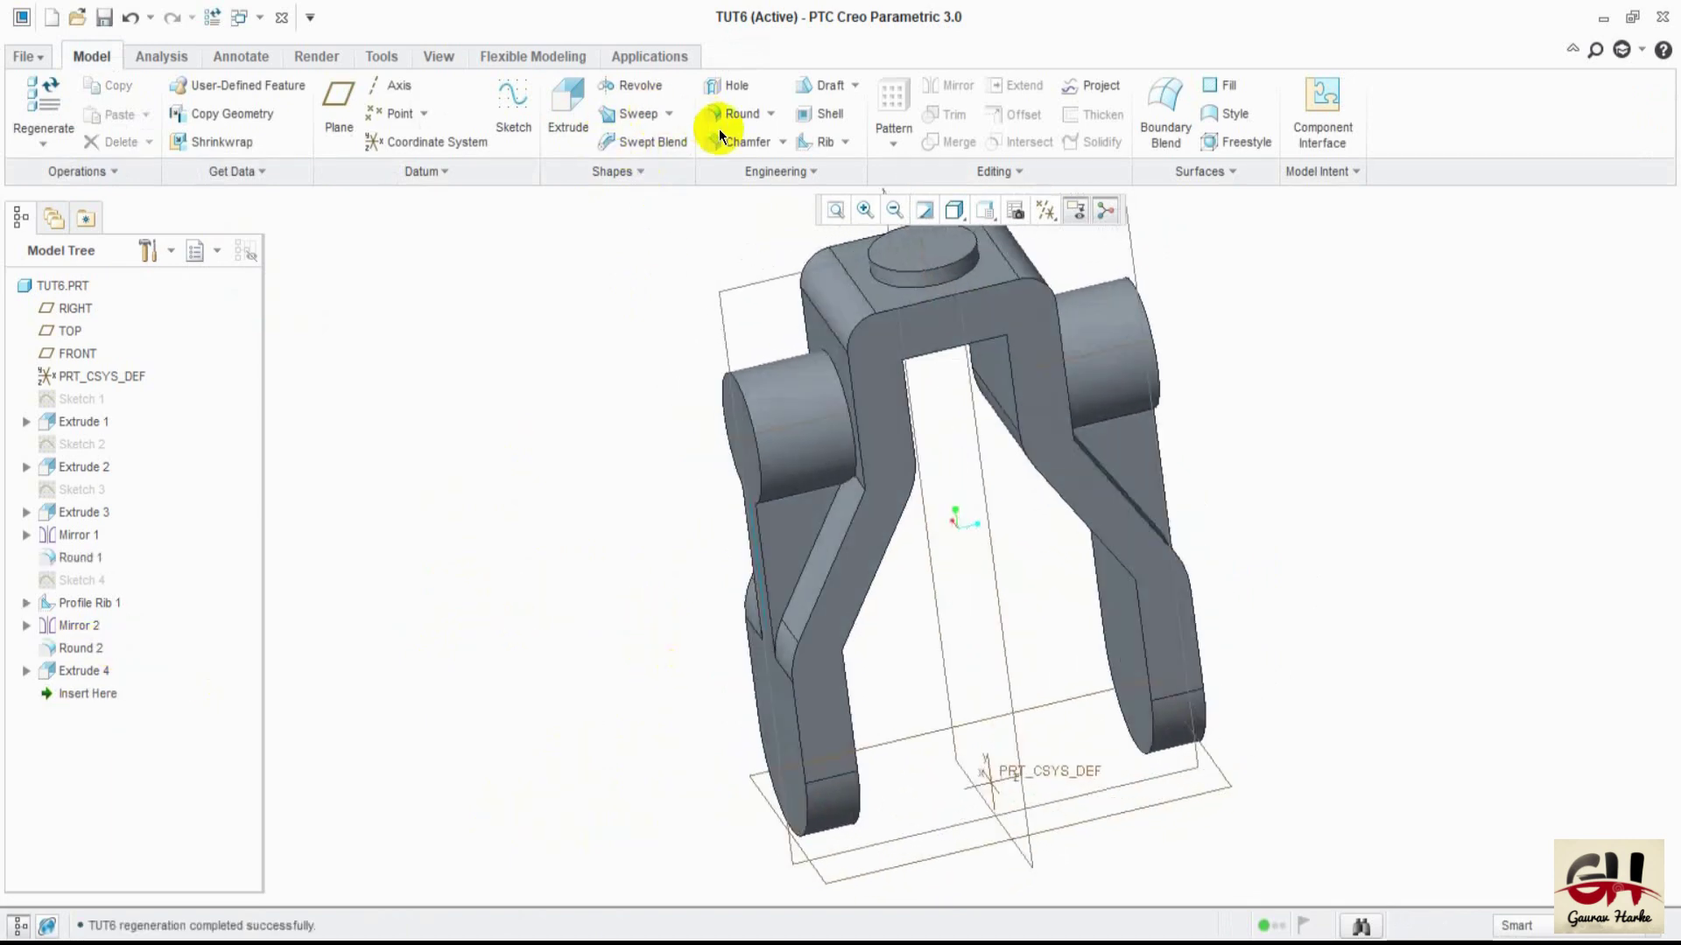
double_click(131, 114)
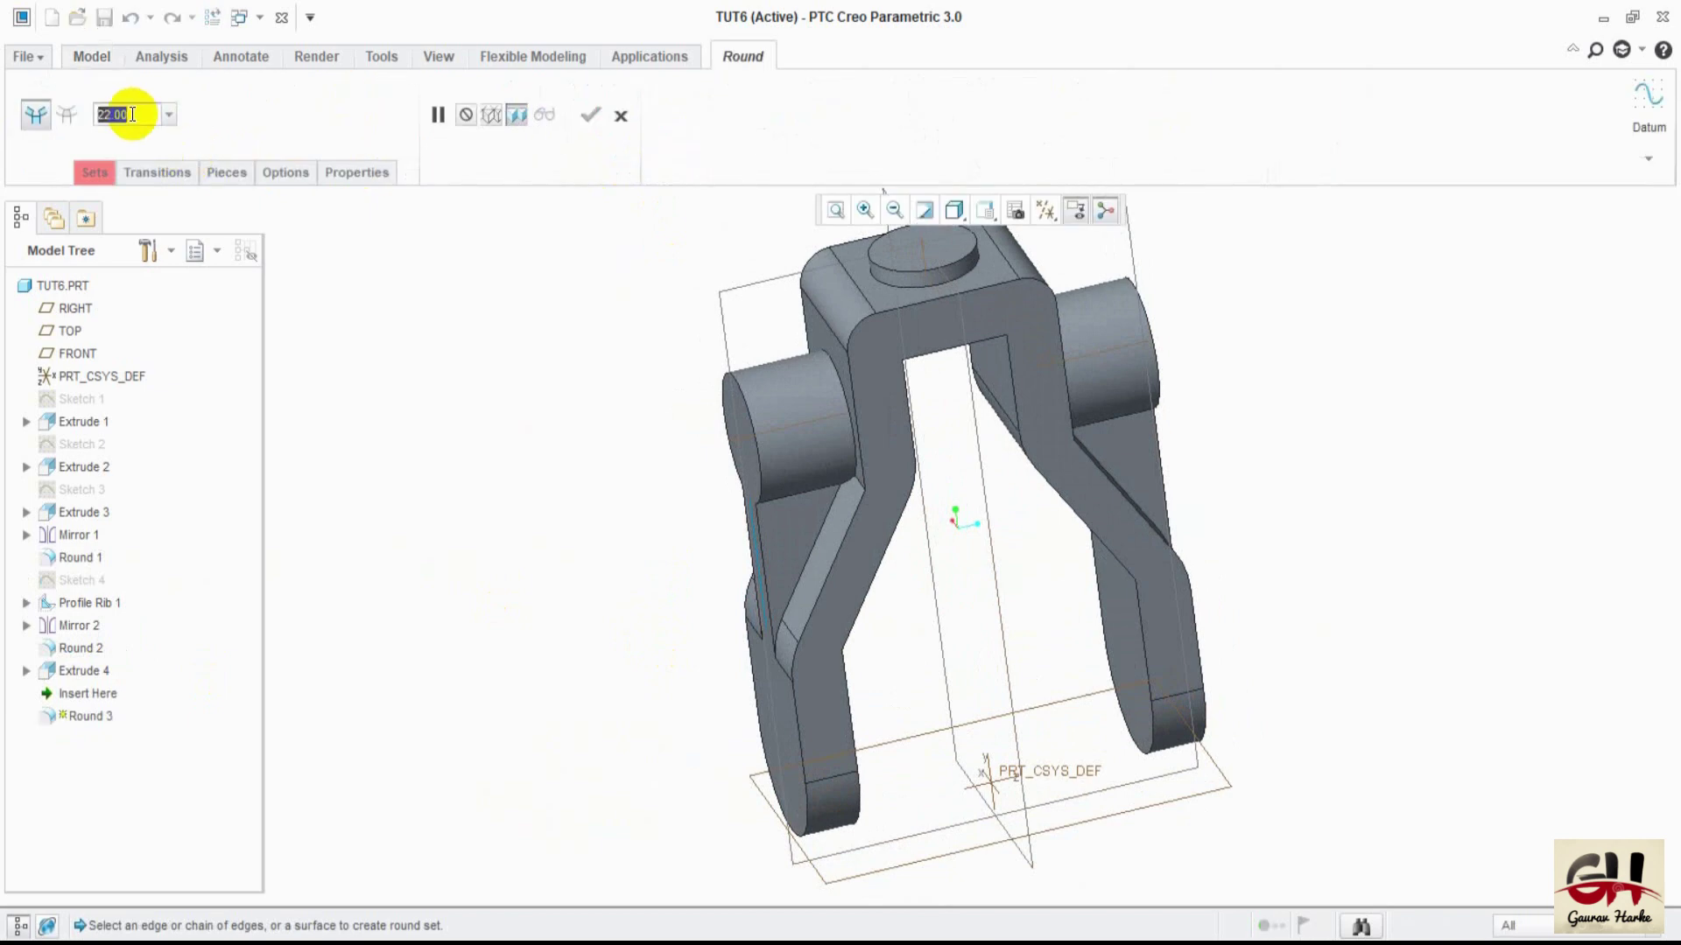
type("3")
left_click(862, 494)
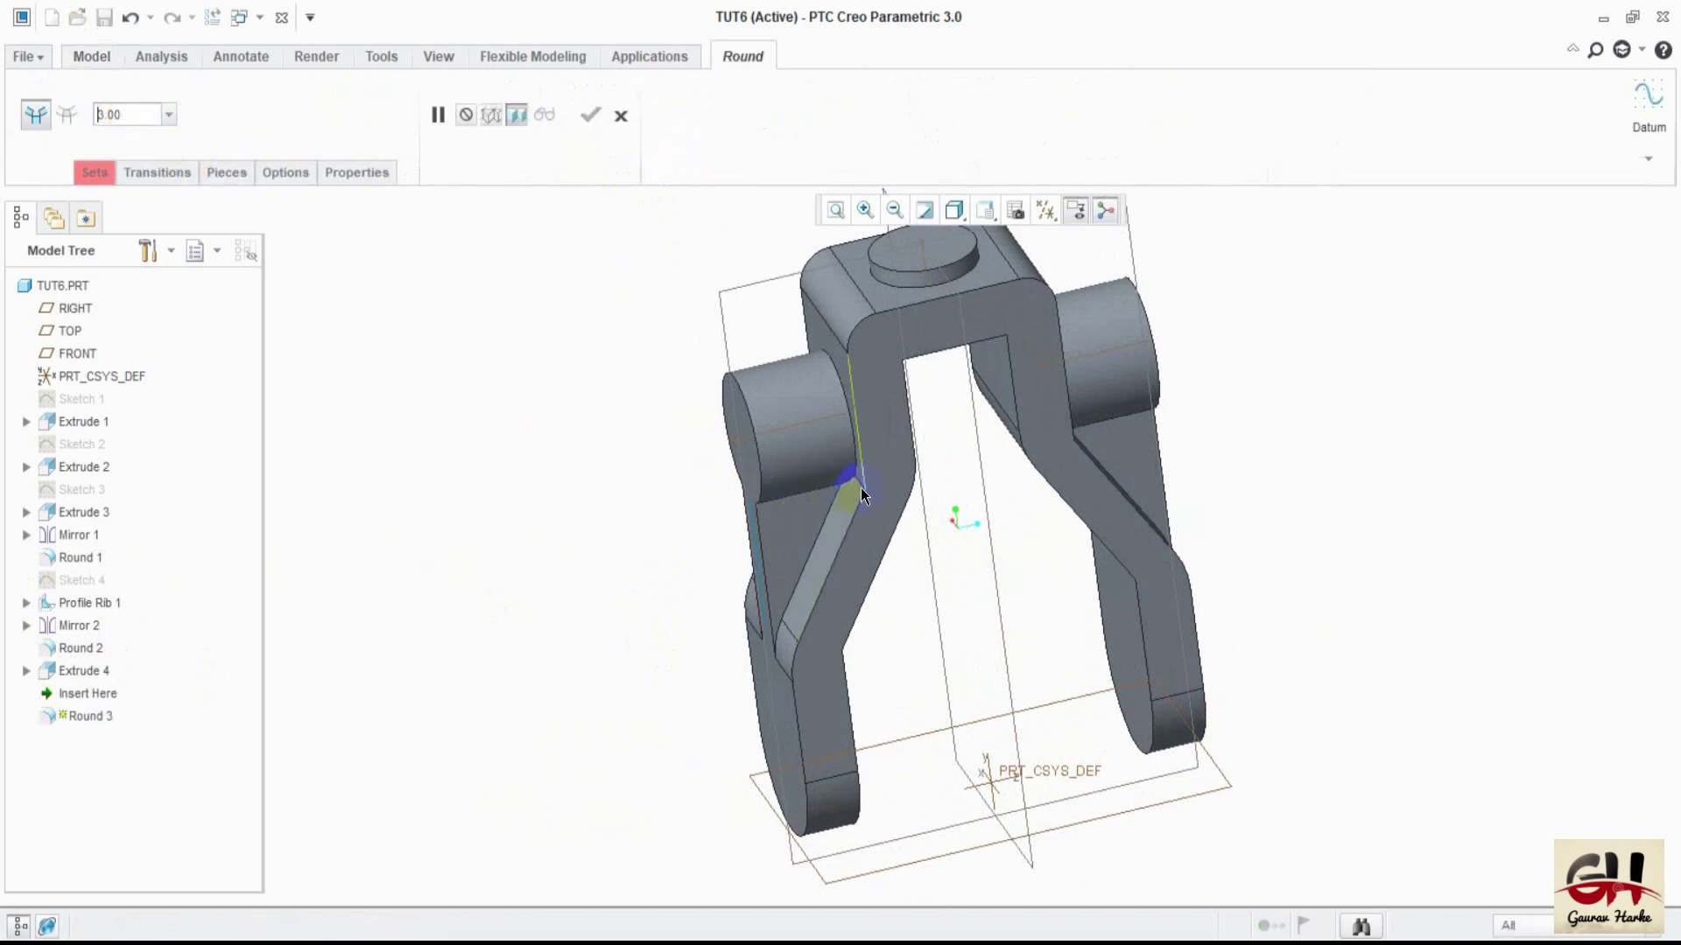
left_click(856, 485)
- Add the rib-to-arm edges on both fork arms and complete Round 3
mouse_move(856, 485)
middle_mouse_down()
mouse_move(766, 507)
mouse_move(833, 536)
mouse_move(908, 471)
middle_mouse_up()
mouse_move(811, 566)
middle_mouse_down()
mouse_move(638, 563)
mouse_move(501, 652)
mouse_move(858, 574)
middle_mouse_up()
mouse_move(1137, 443)
middle_mouse_down()
mouse_move(957, 525)
mouse_move(989, 507)
middle_mouse_up()
mouse_move(698, 686)
middle_mouse_down()
mouse_move(701, 660)
mouse_move(890, 575)
mouse_move(926, 600)
mouse_move(899, 553)
mouse_move(833, 619)
mouse_move(849, 601)
mouse_move(791, 581)
mouse_move(829, 648)
mouse_move(983, 600)
mouse_move(1100, 613)
middle_mouse_up()
left_click(829, 648)
left_click(1129, 558)
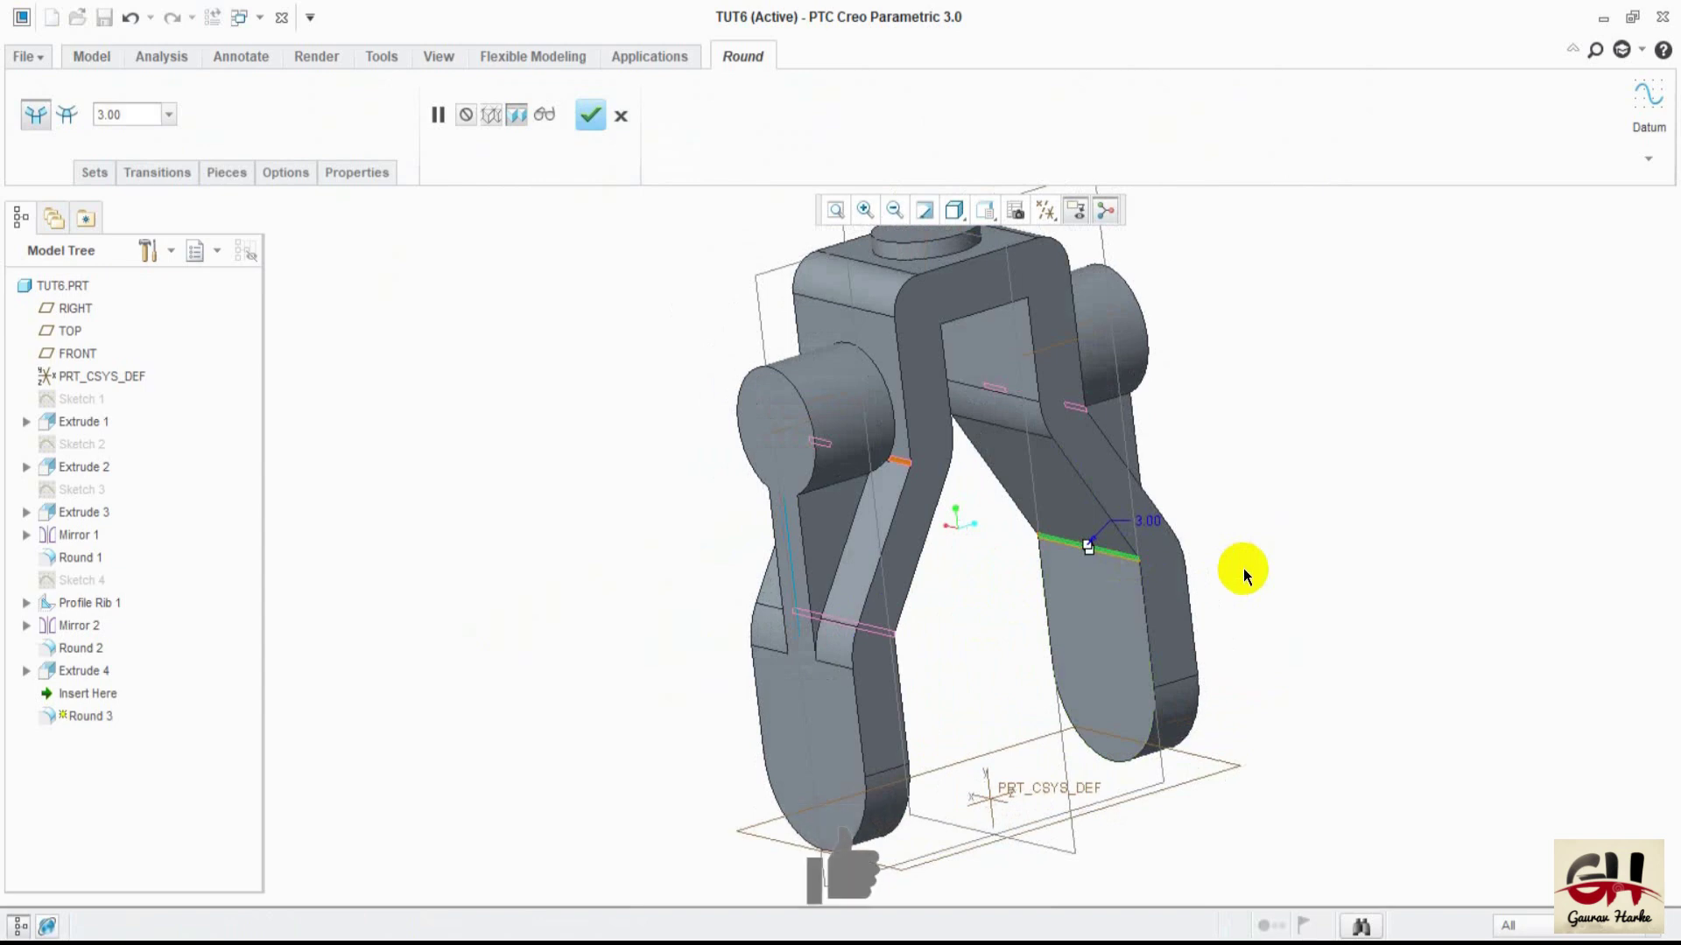
left_click(590, 114)
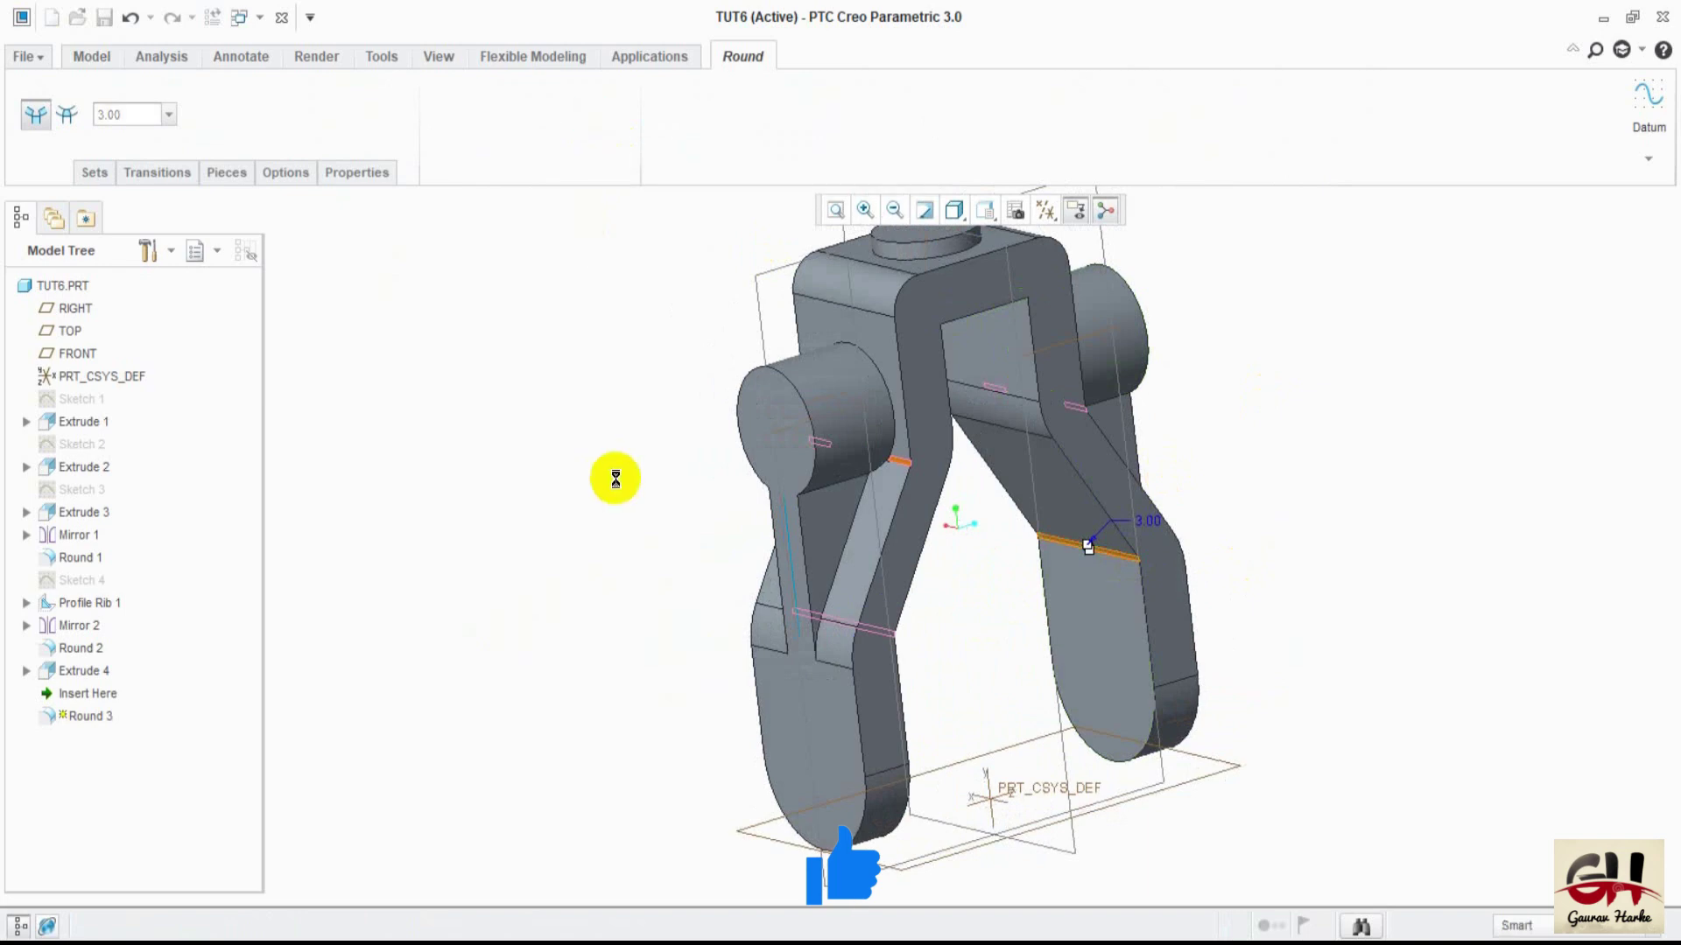
left_click(1321, 586)
mouse_move(1321, 585)
middle_mouse_down()
mouse_move(1212, 668)
mouse_move(1298, 540)
mouse_move(1403, 502)
mouse_move(1313, 476)
mouse_move(1249, 500)
middle_mouse_up()
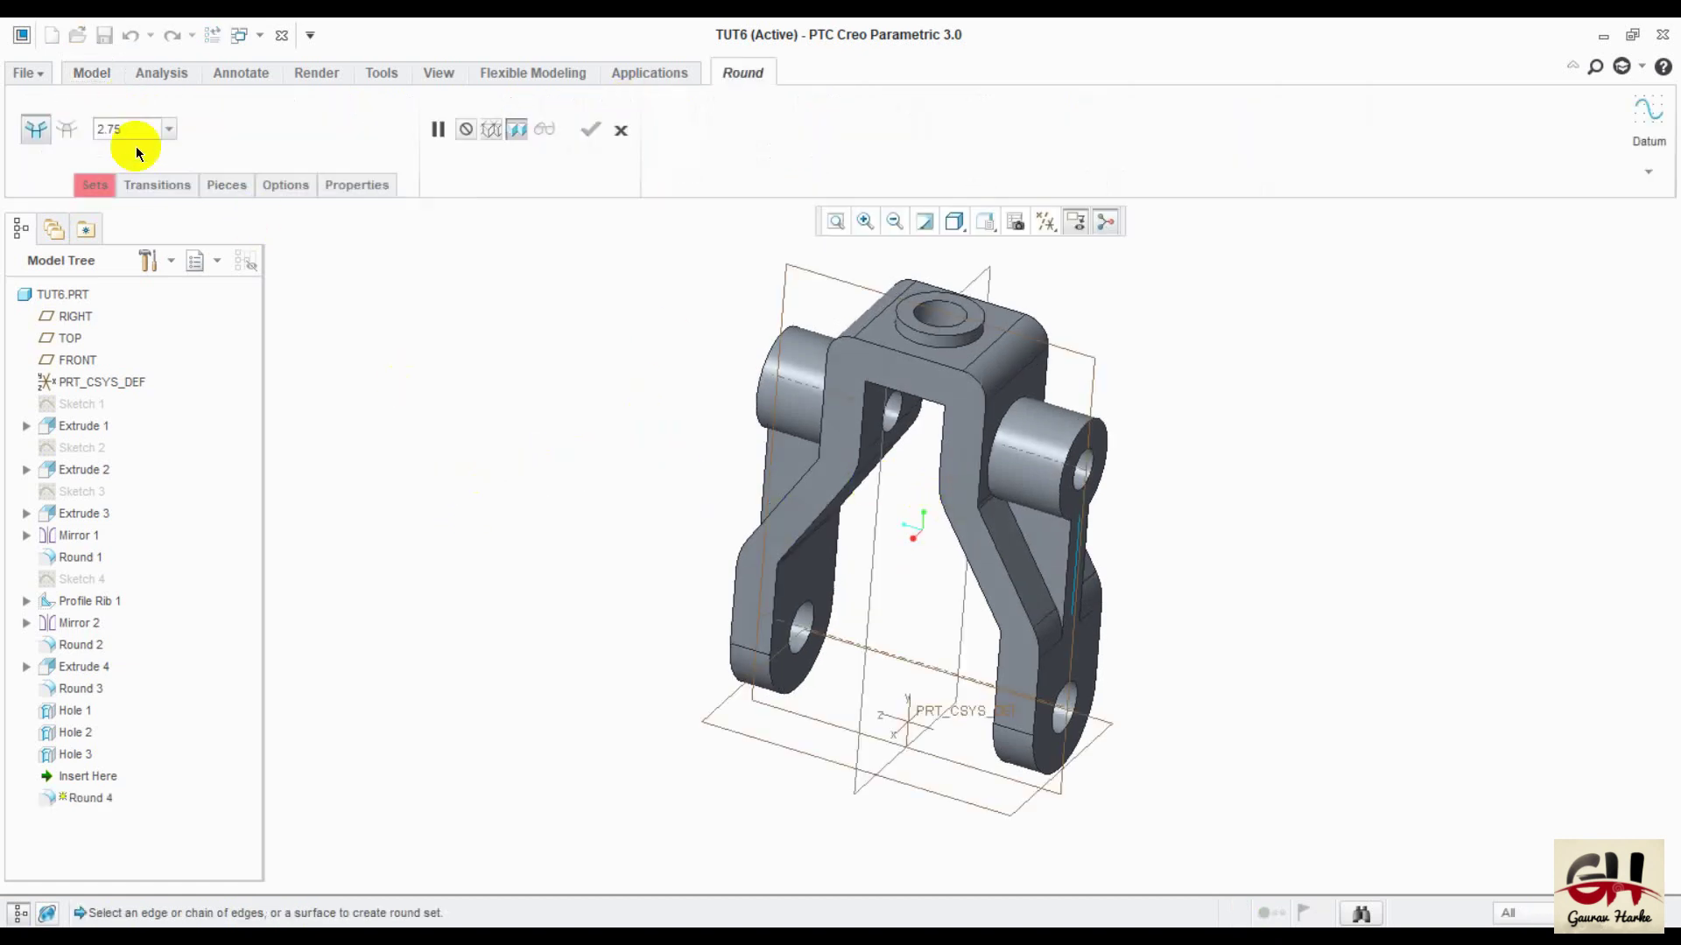
- Round both slot edges under the top block with a 3.00 radius
type("3")
key("Return")
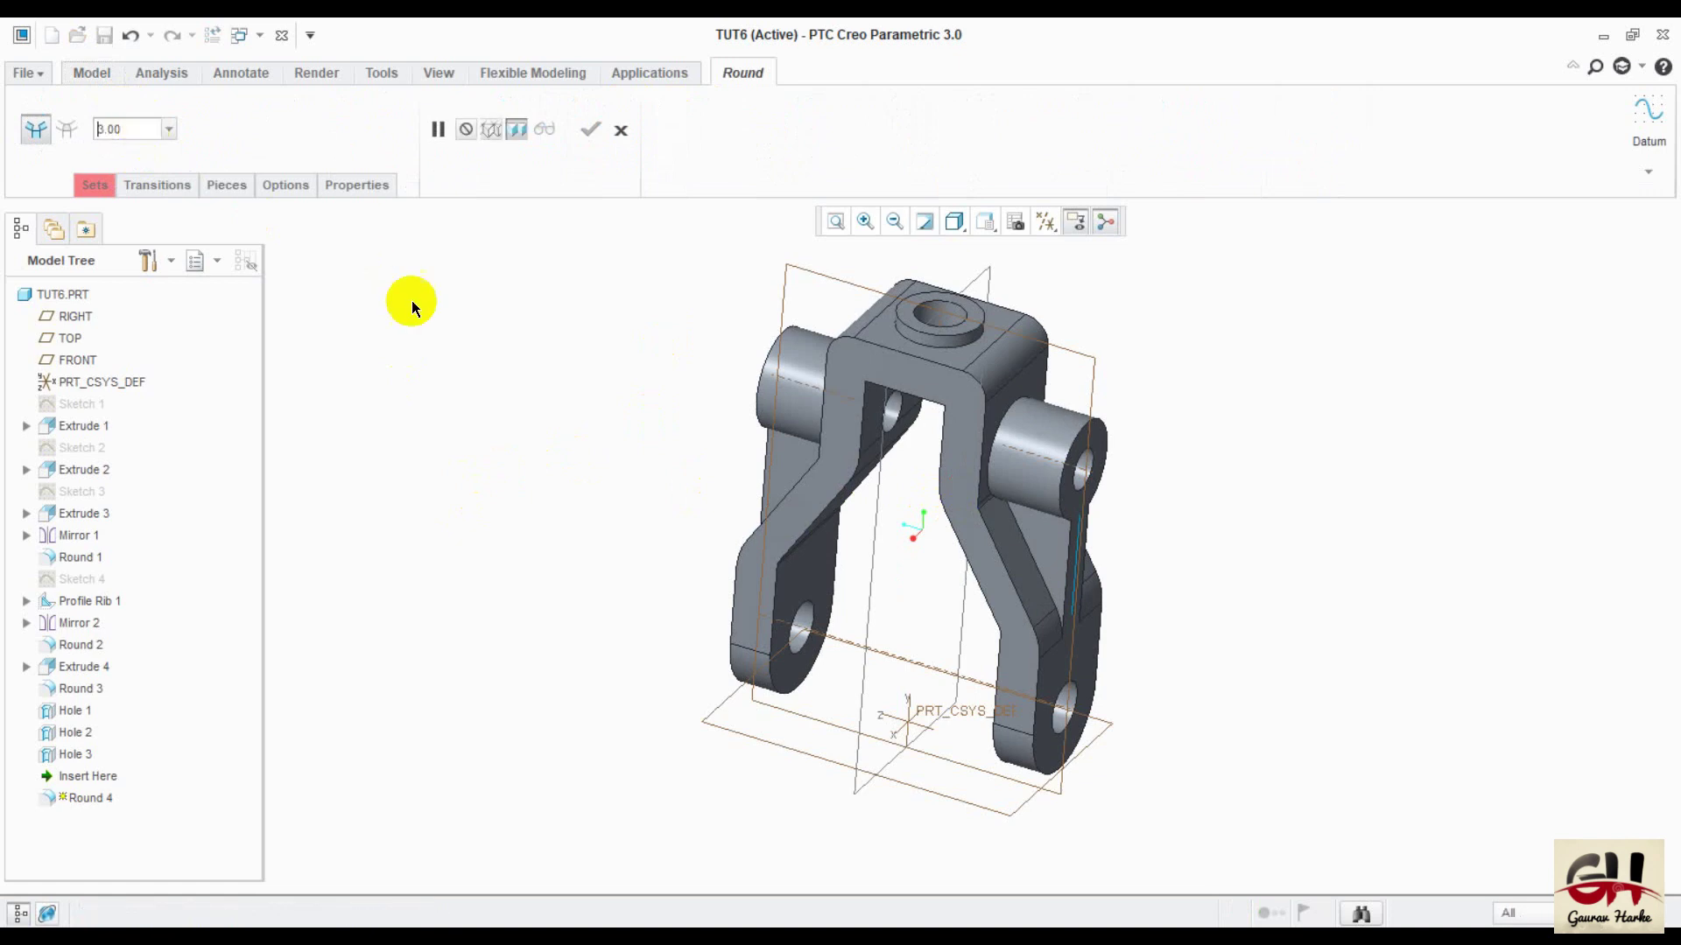
mouse_move(939, 506)
middle_mouse_down()
mouse_move(943, 593)
mouse_move(906, 464)
mouse_move(848, 360)
middle_mouse_up()
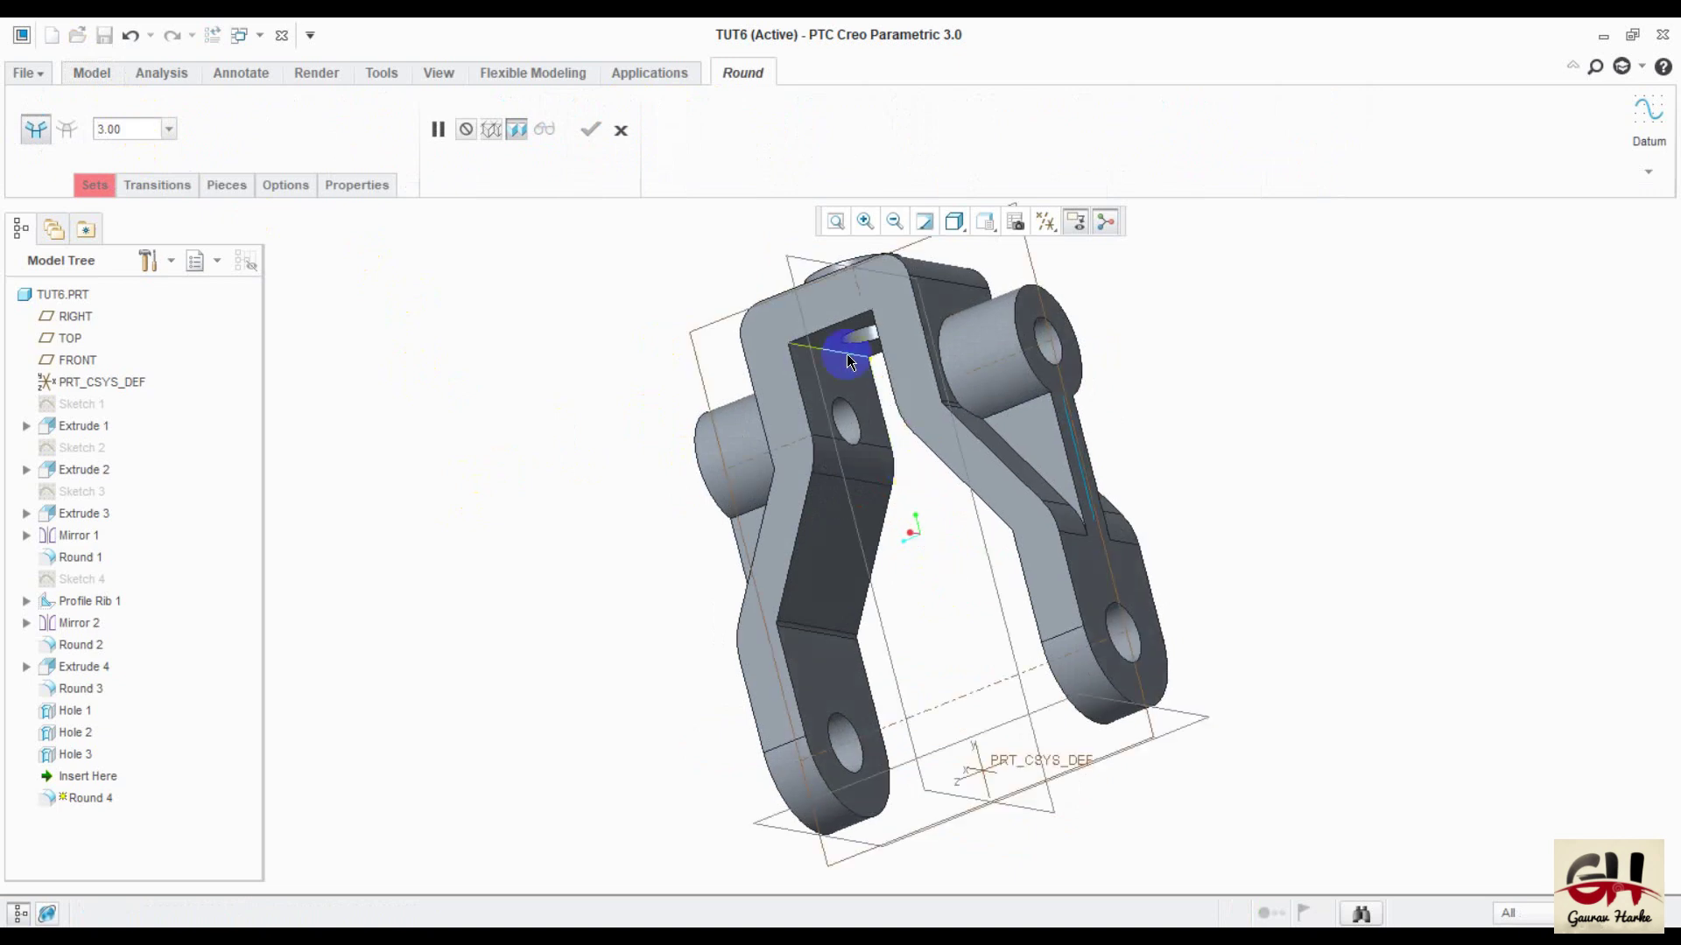
left_click(839, 352)
mouse_move(881, 469)
middle_mouse_down()
mouse_move(964, 457)
mouse_move(912, 328)
middle_mouse_up()
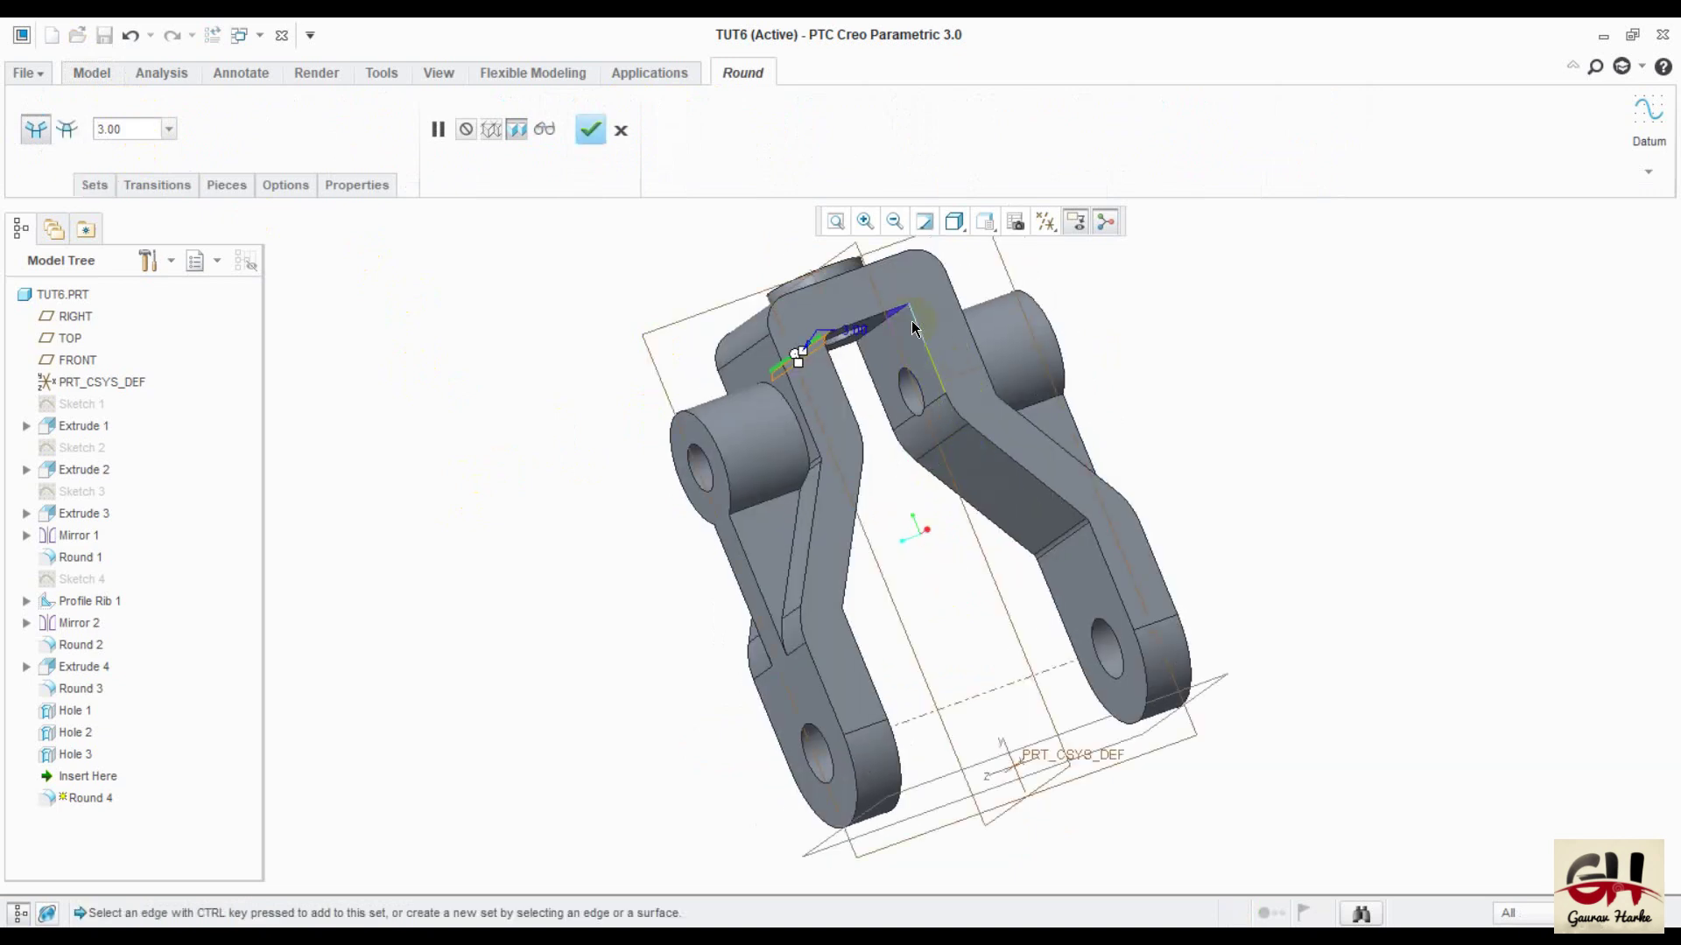
left_click(882, 326)
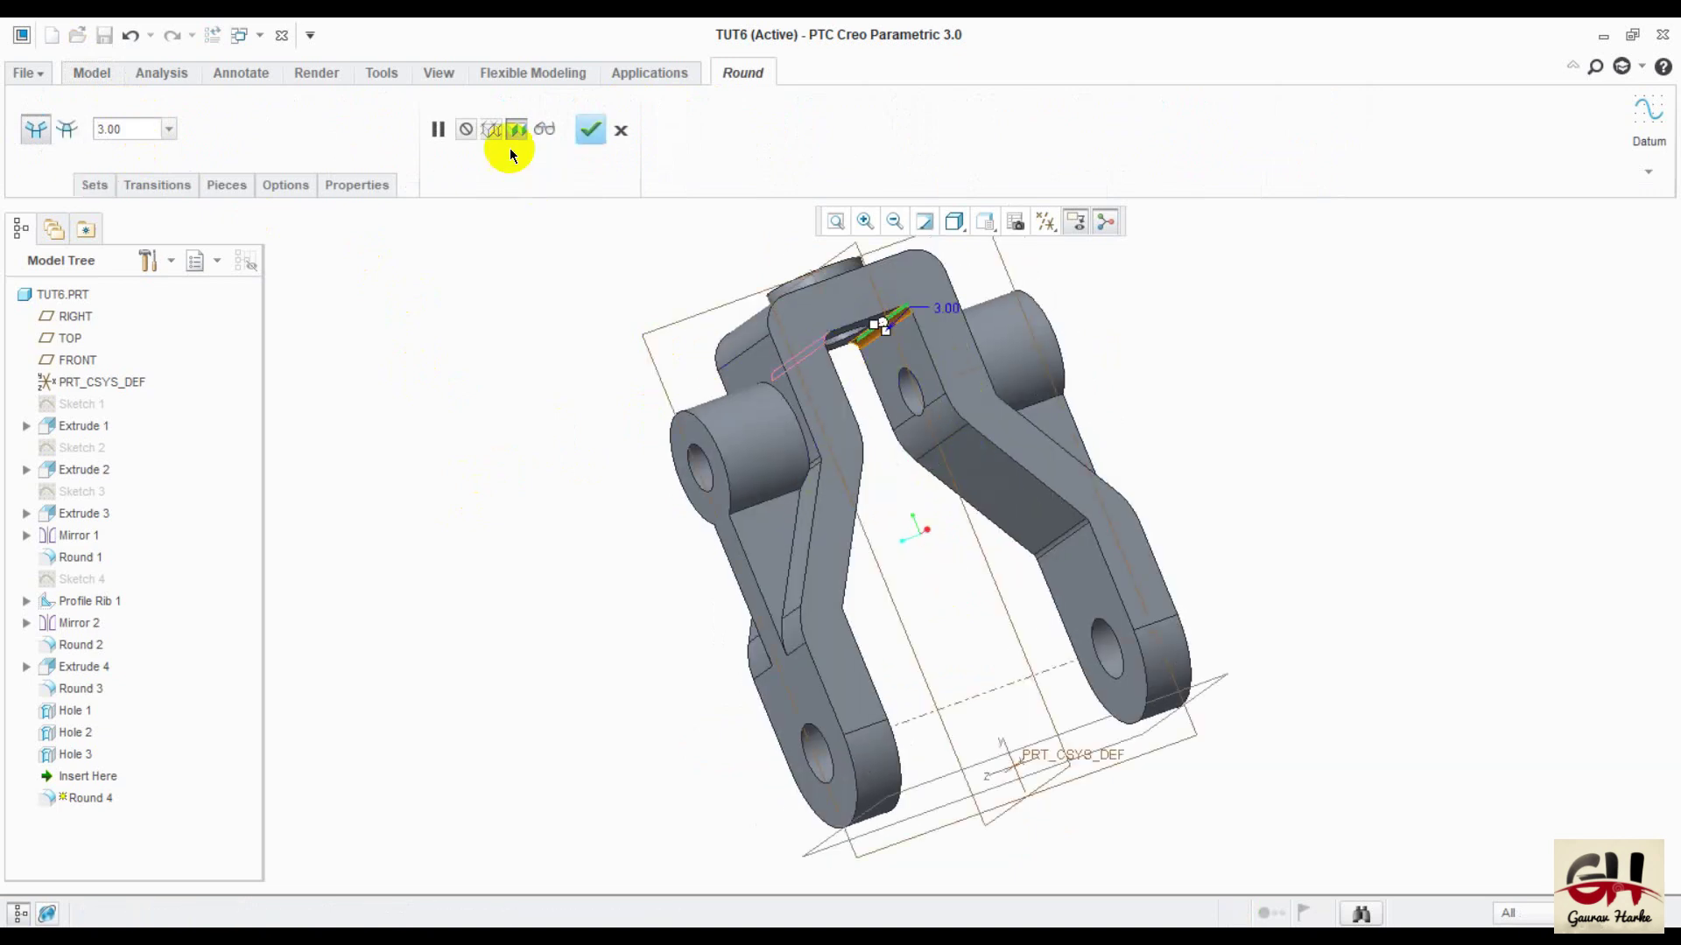
left_click(595, 133)
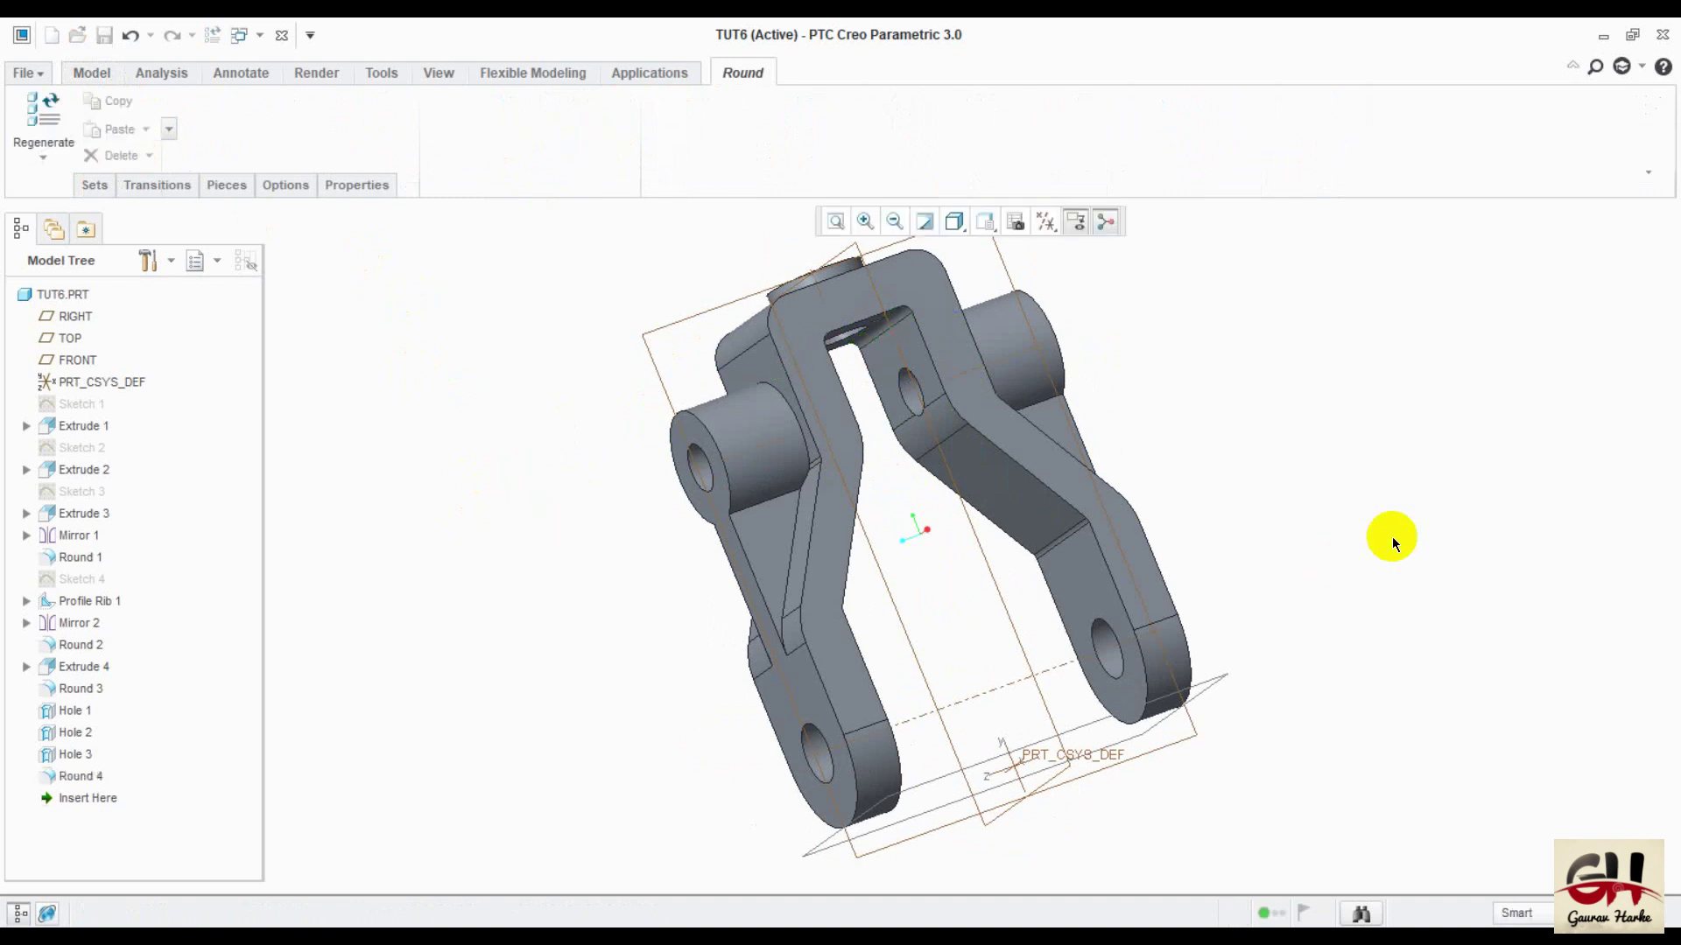
key("ctrl+d")
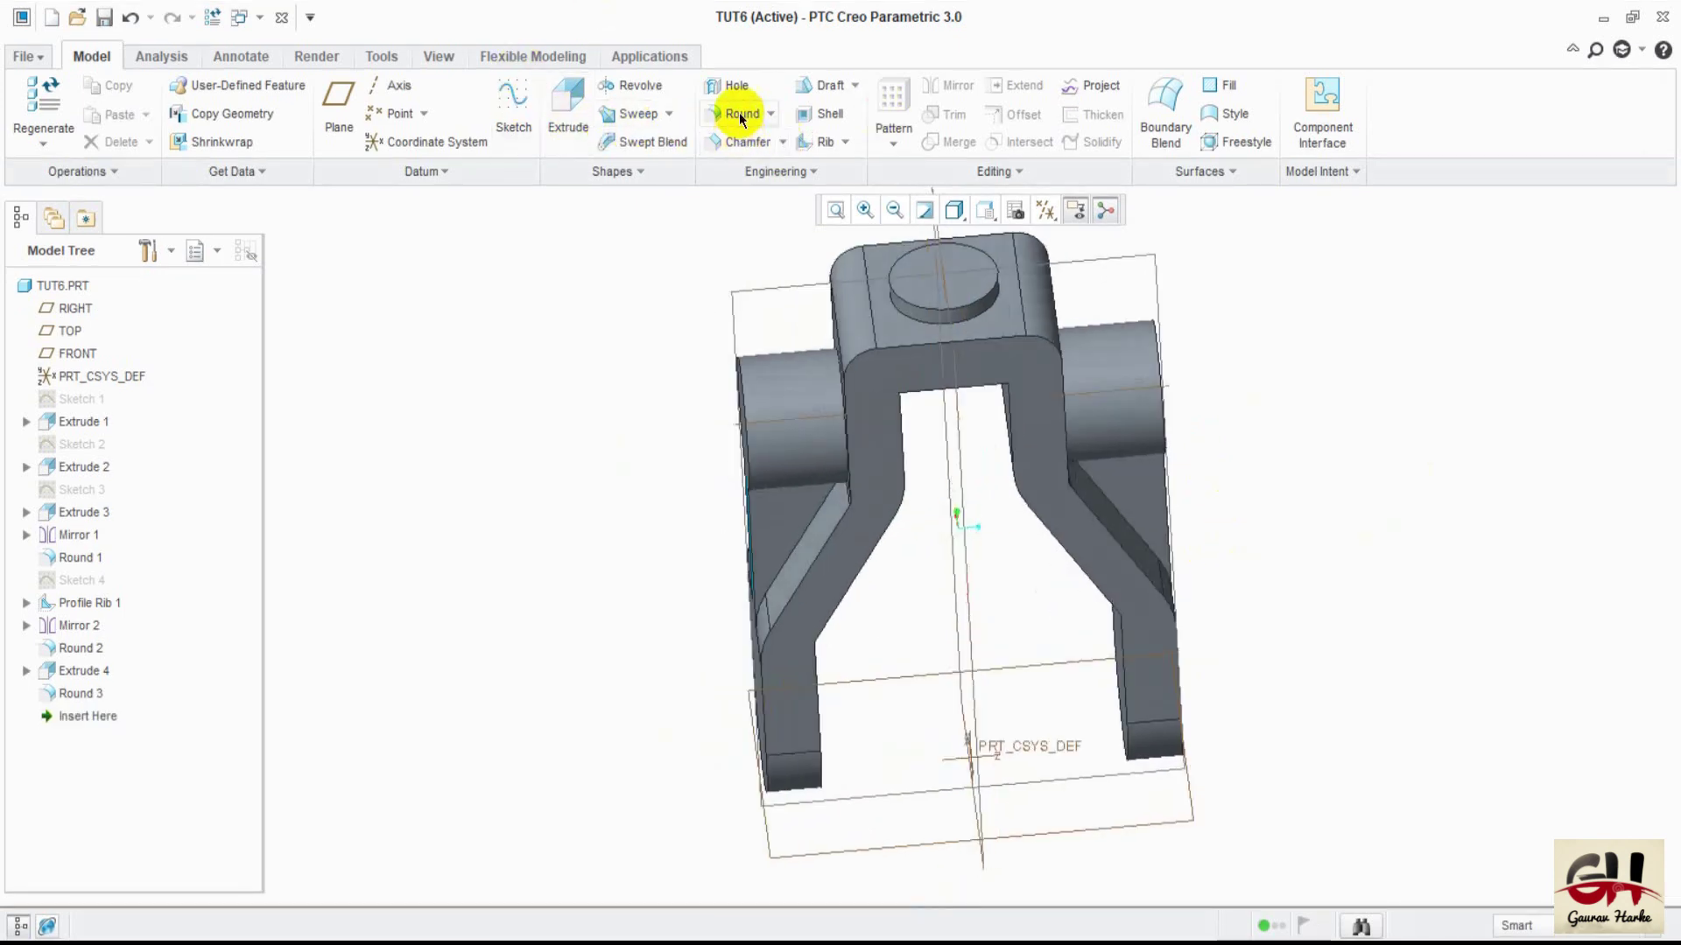
- Place a 16-diameter hole on the top boss face, referenced to the block edge
left_click(728, 85)
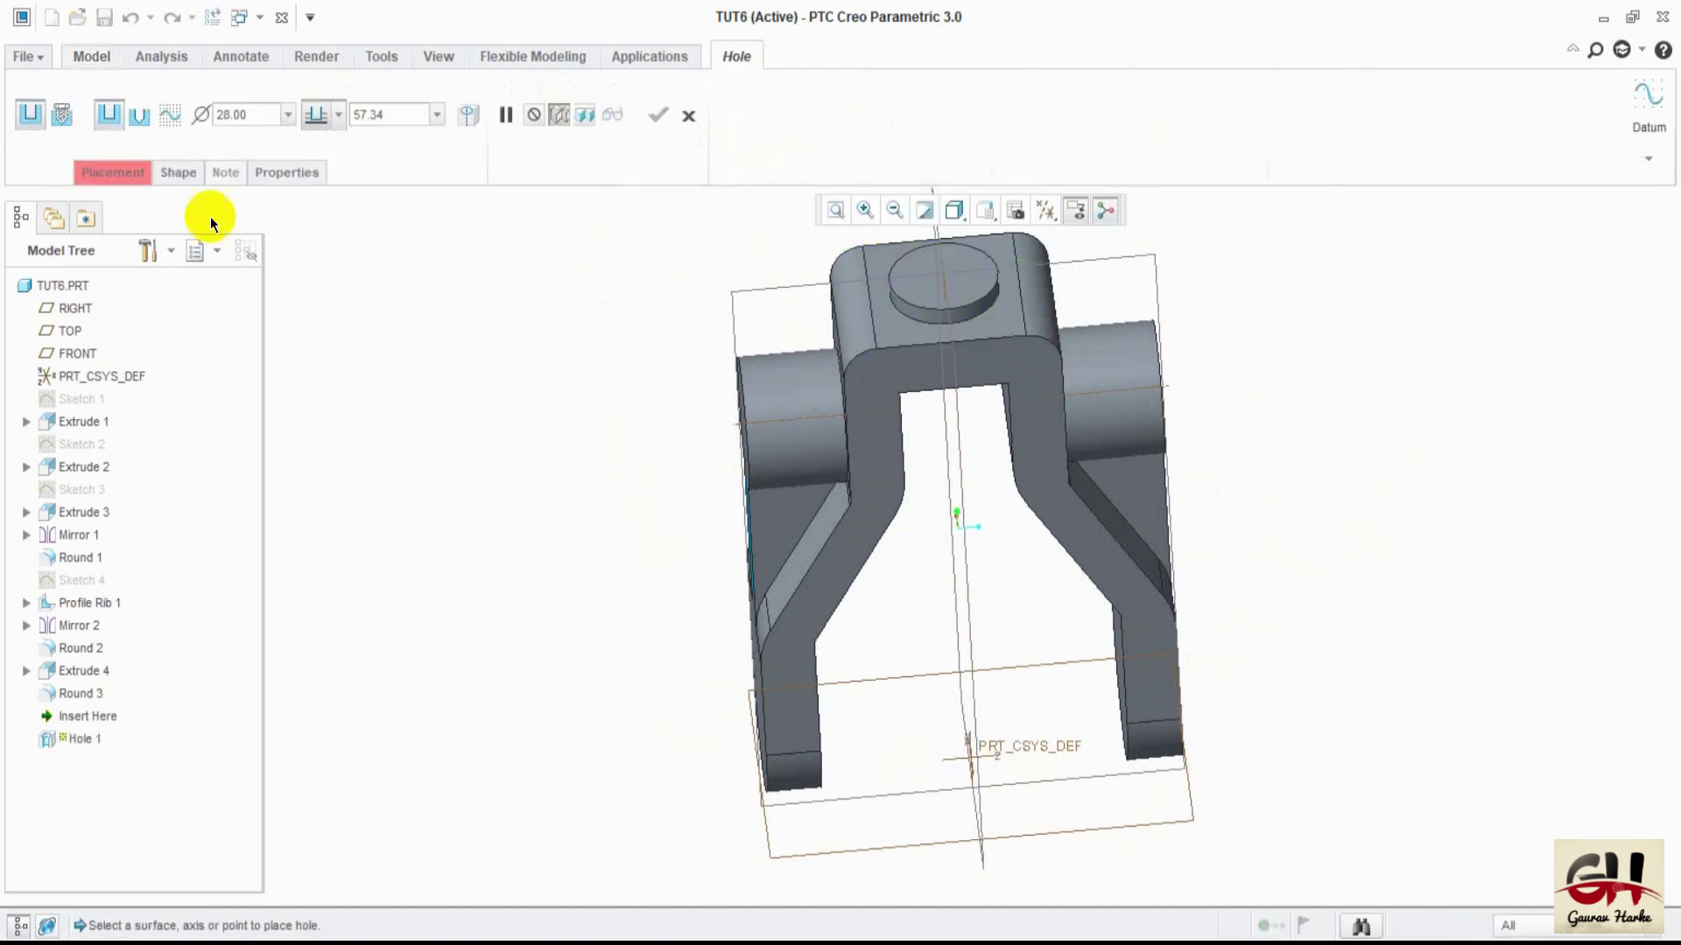
left_click(925, 256)
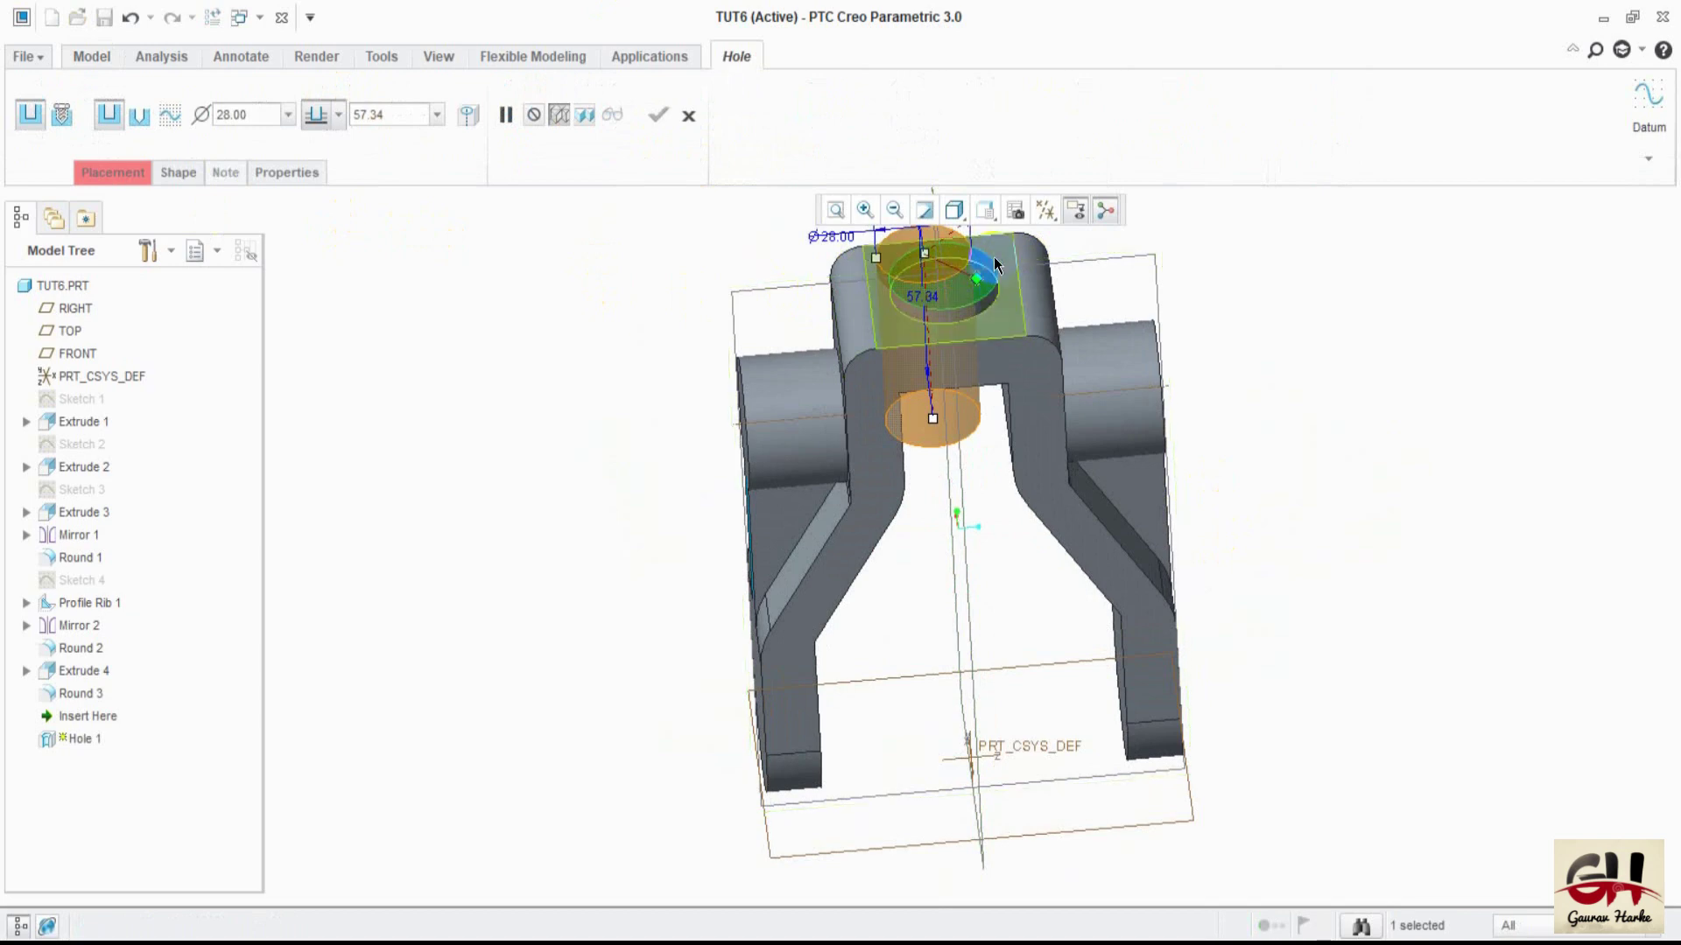
mouse_move(1265, 322)
middle_mouse_down()
mouse_move(1317, 413)
mouse_move(1165, 545)
middle_mouse_up()
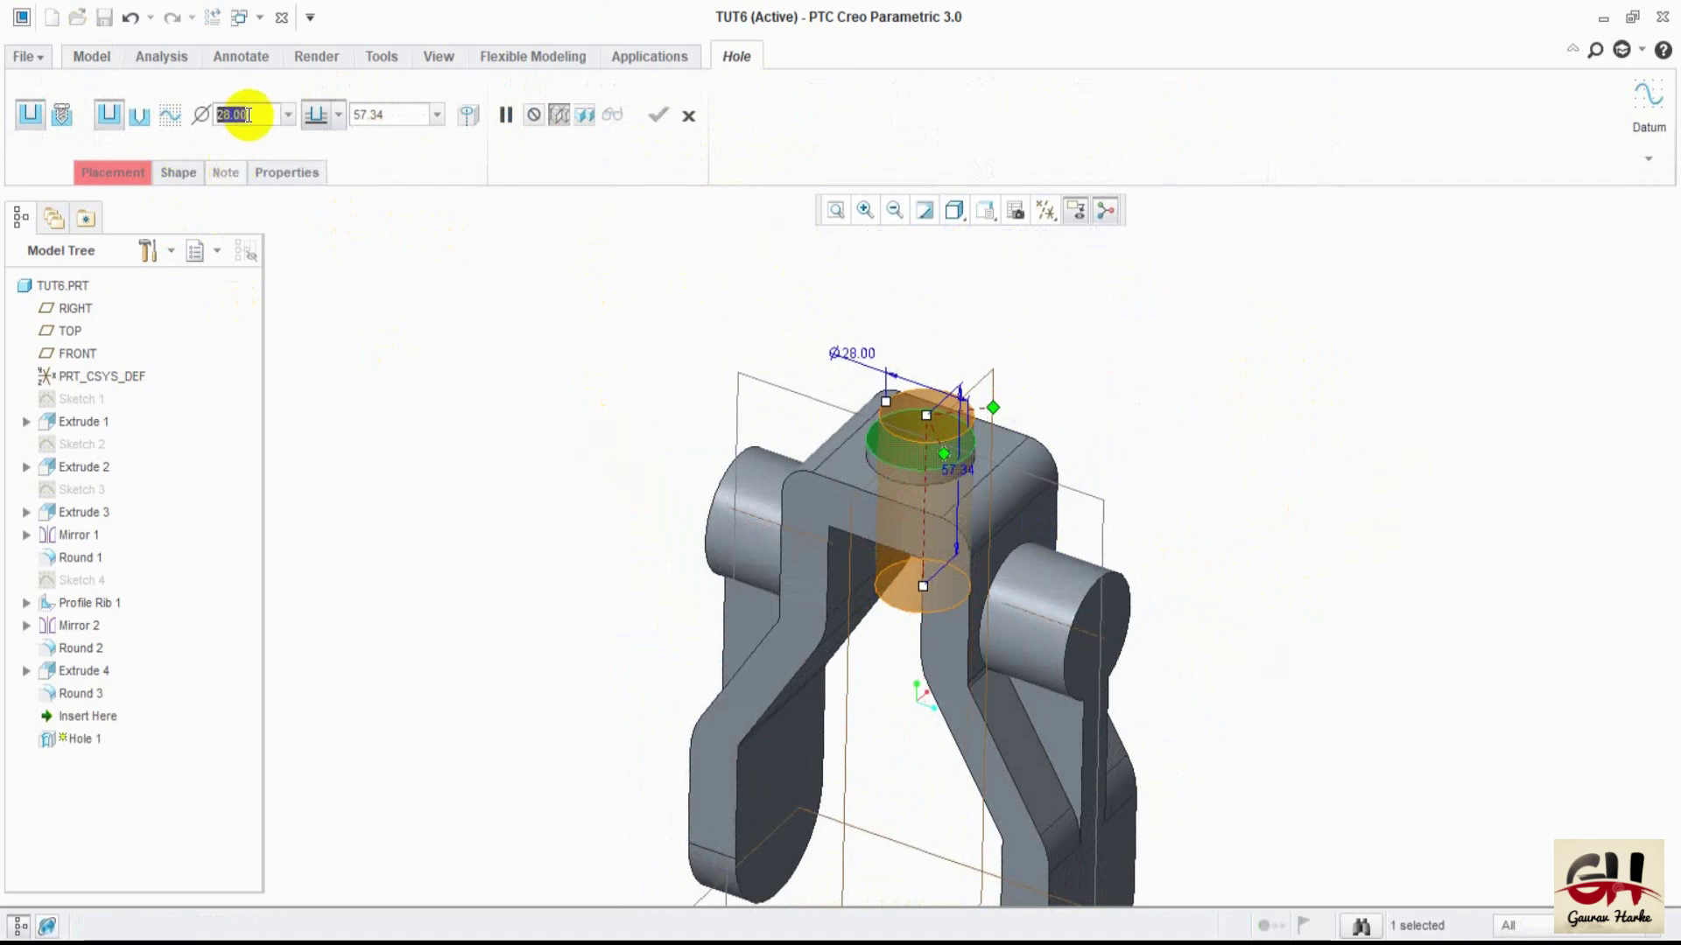
type("16")
key("Return")
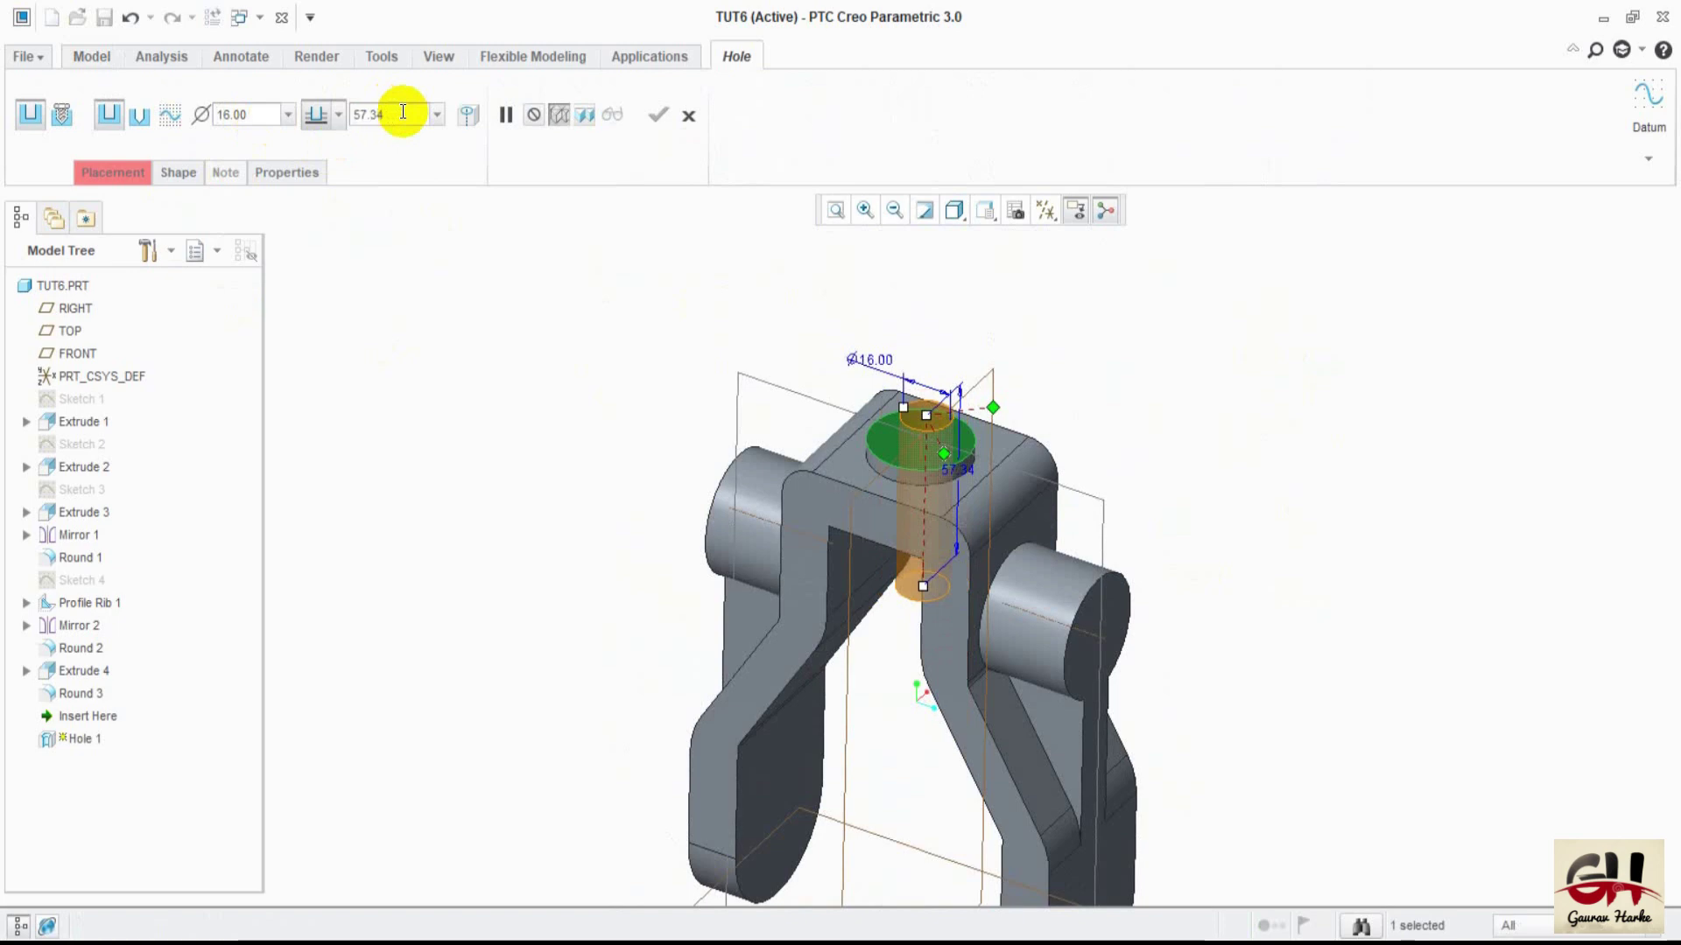
middle_click_drag(612, 324, 596, 429)
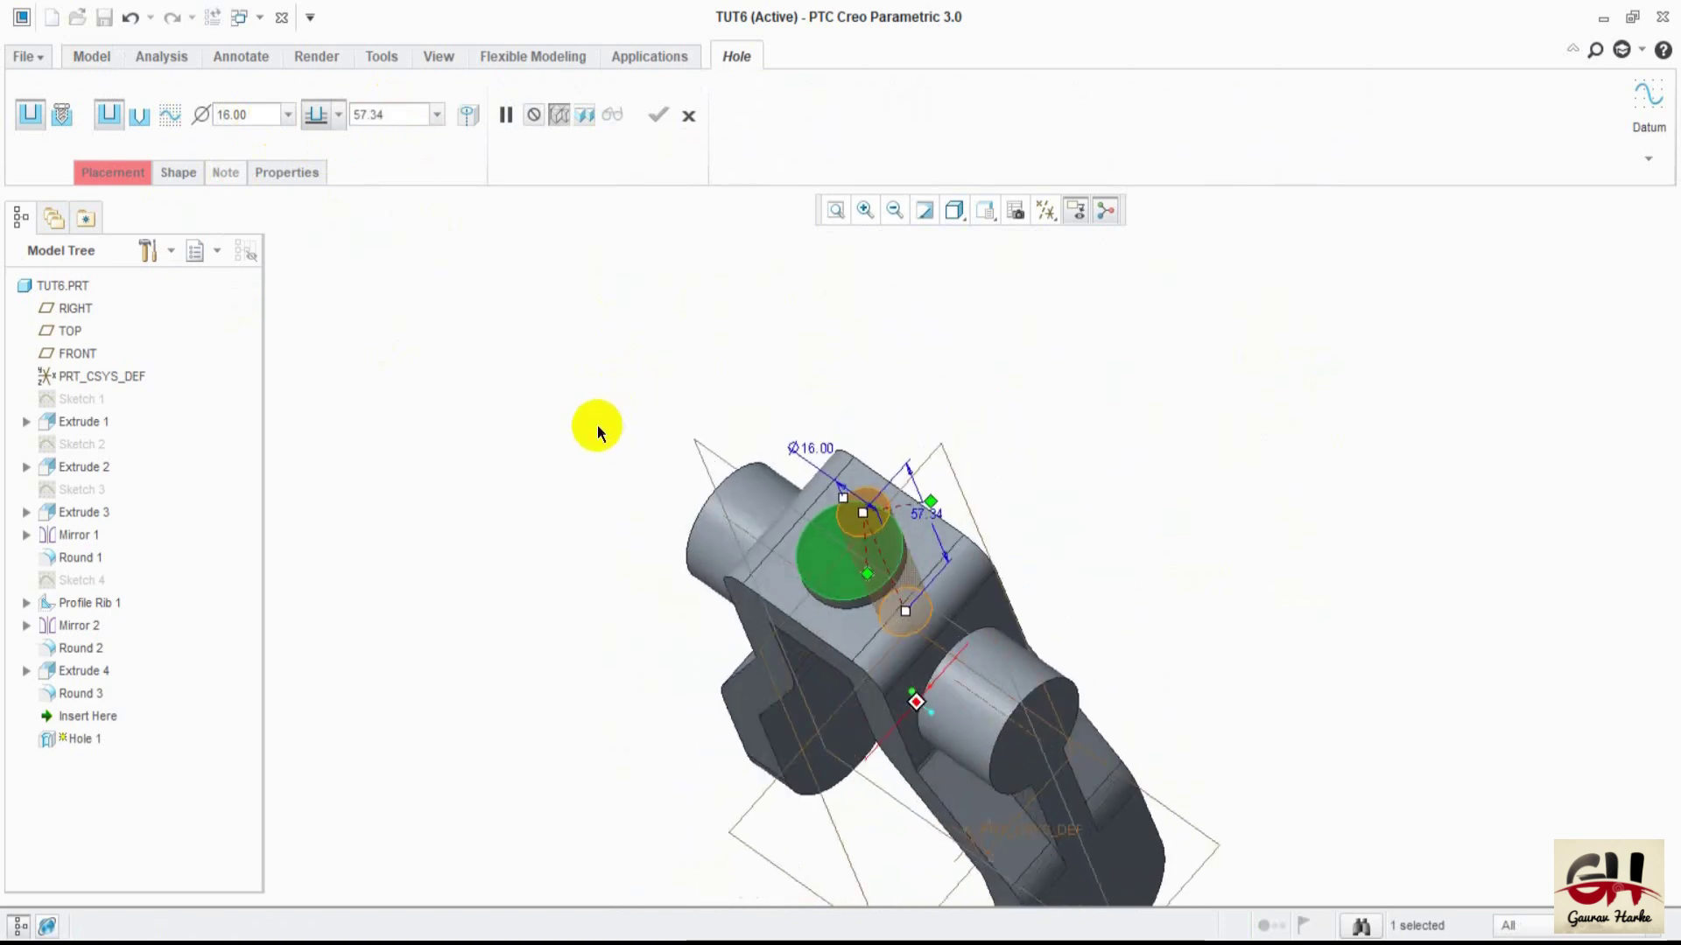
left_click_drag(950, 497, 953, 479)
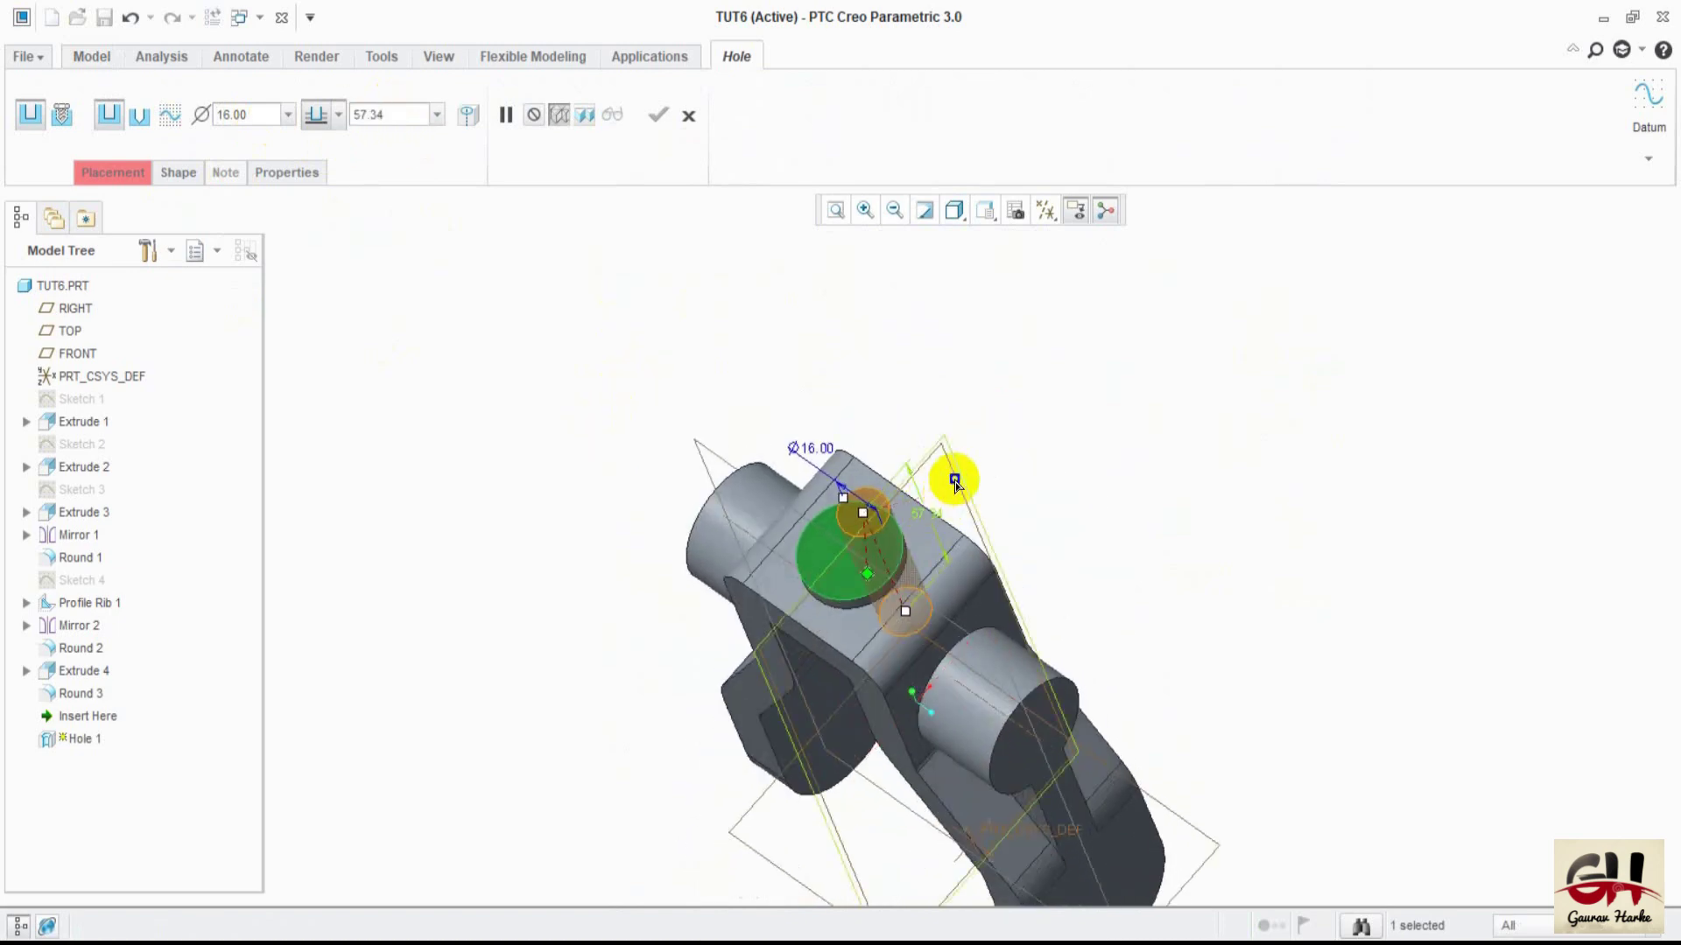
- Switch the hole placement to Radial and move the hole over the boss centre
left_click(110, 180)
left_click(193, 300)
left_click(192, 339)
mouse_move(450, 489)
middle_mouse_down()
mouse_move(510, 518)
mouse_move(534, 562)
middle_mouse_up()
mouse_move(908, 610)
left_mouse_down()
mouse_move(839, 524)
mouse_move(853, 596)
left_mouse_up()
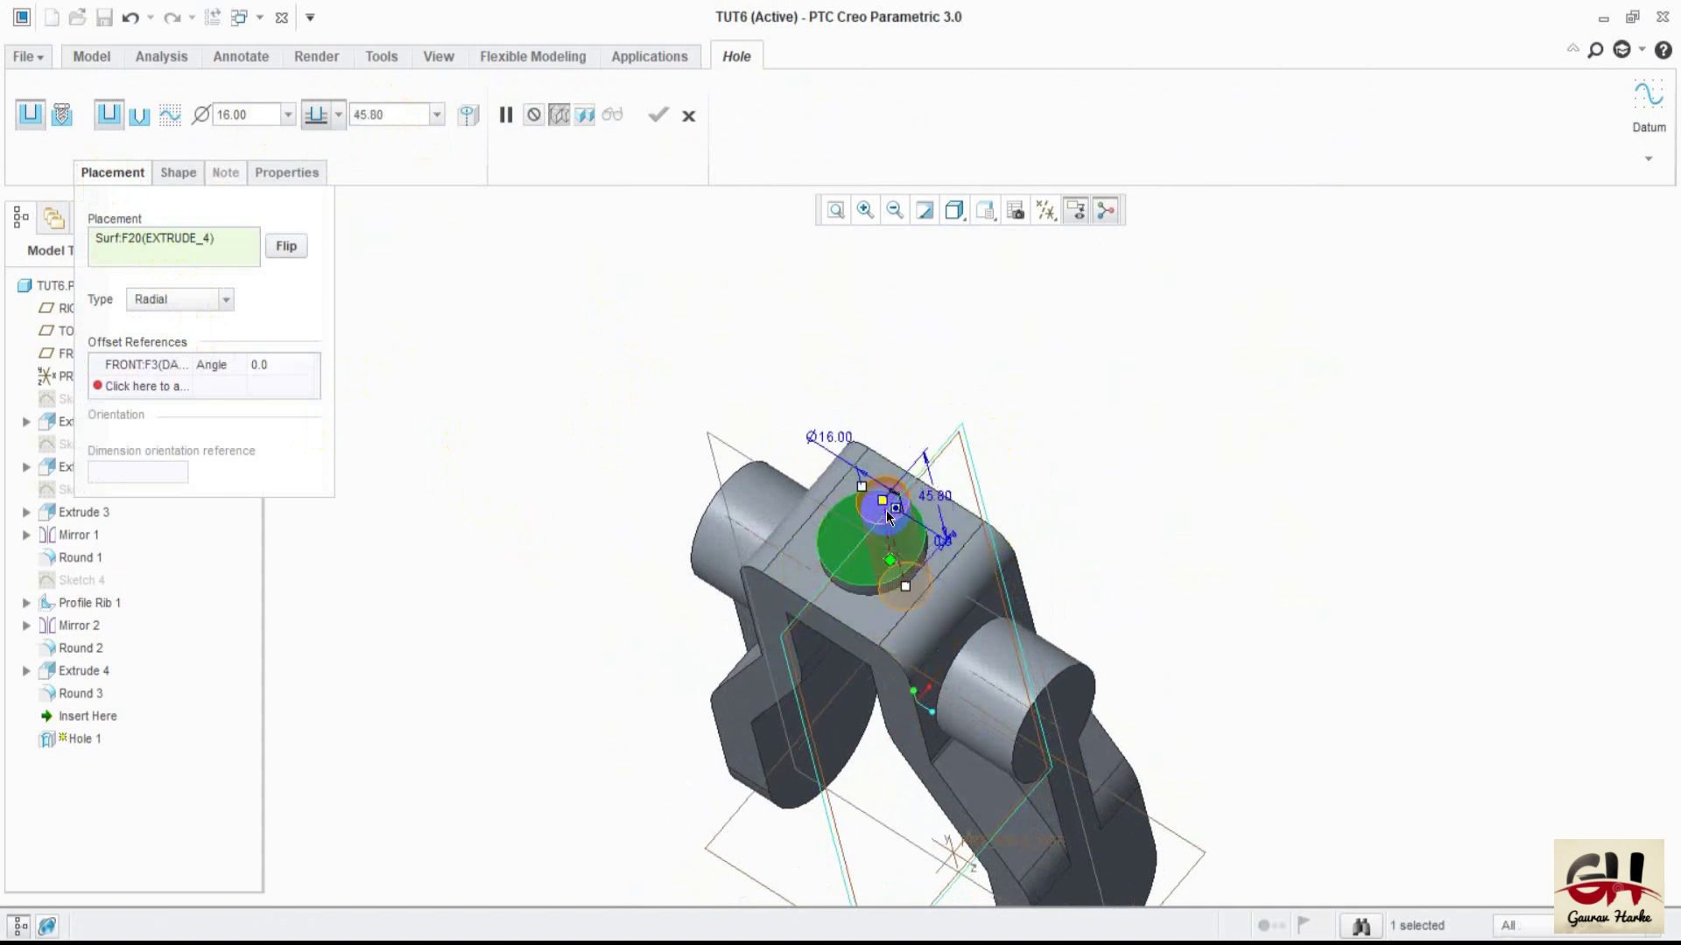
left_click_drag(887, 517, 882, 553)
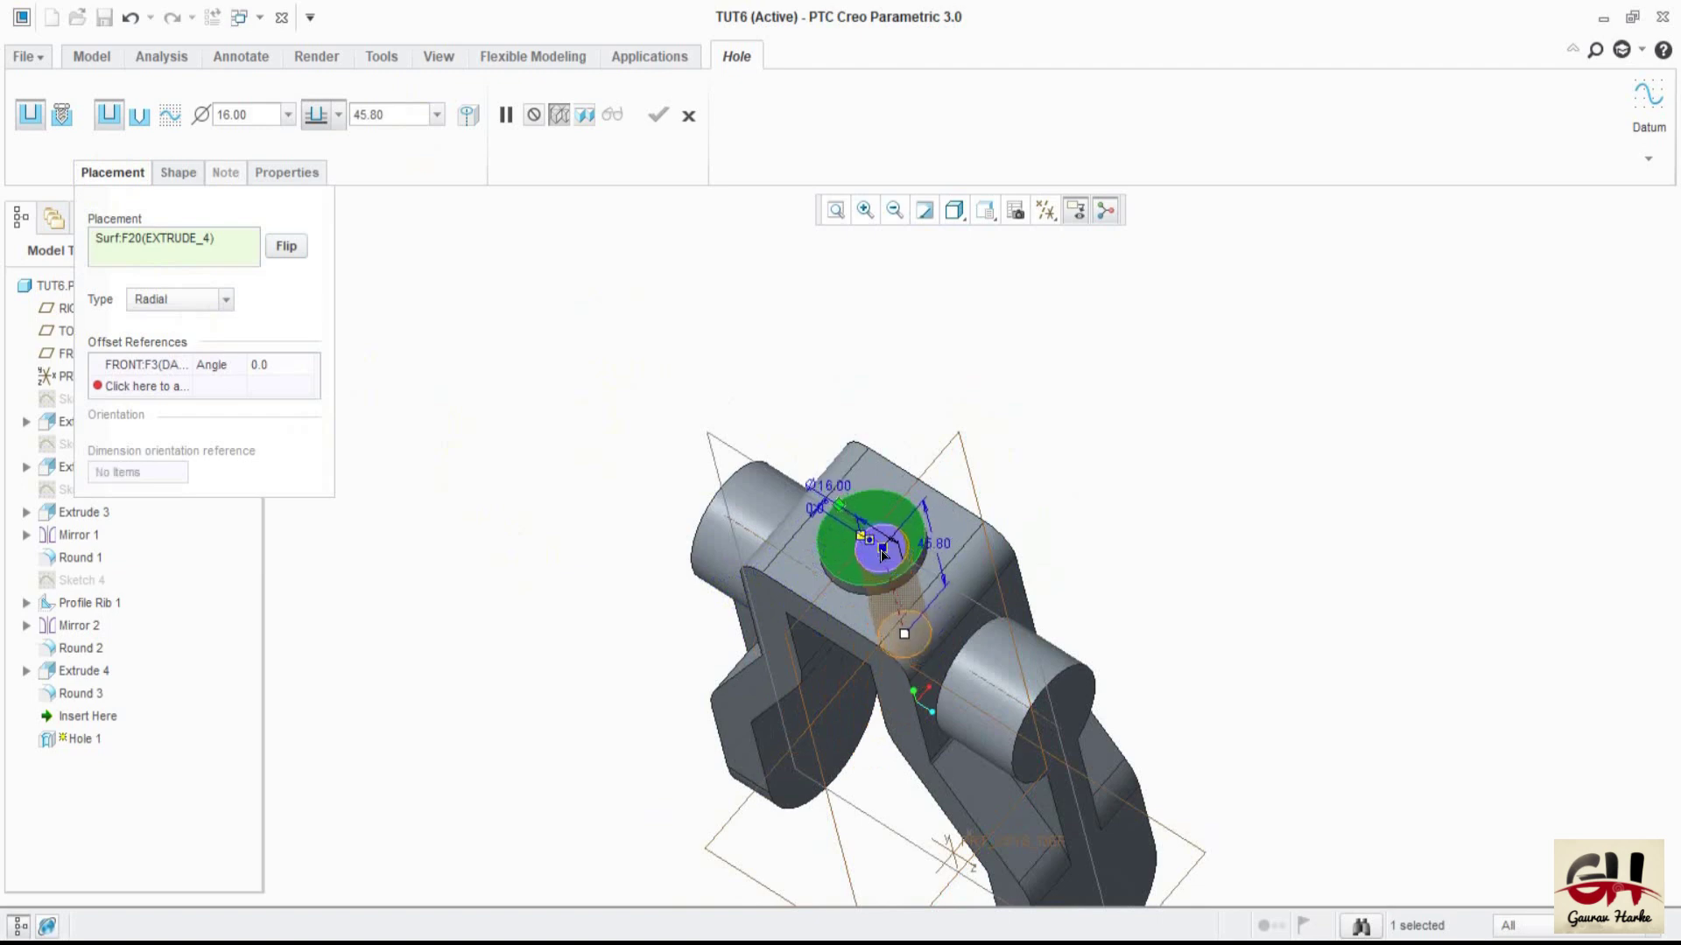
mouse_move(882, 553)
left_mouse_down()
mouse_move(1026, 377)
mouse_move(871, 554)
left_mouse_up()
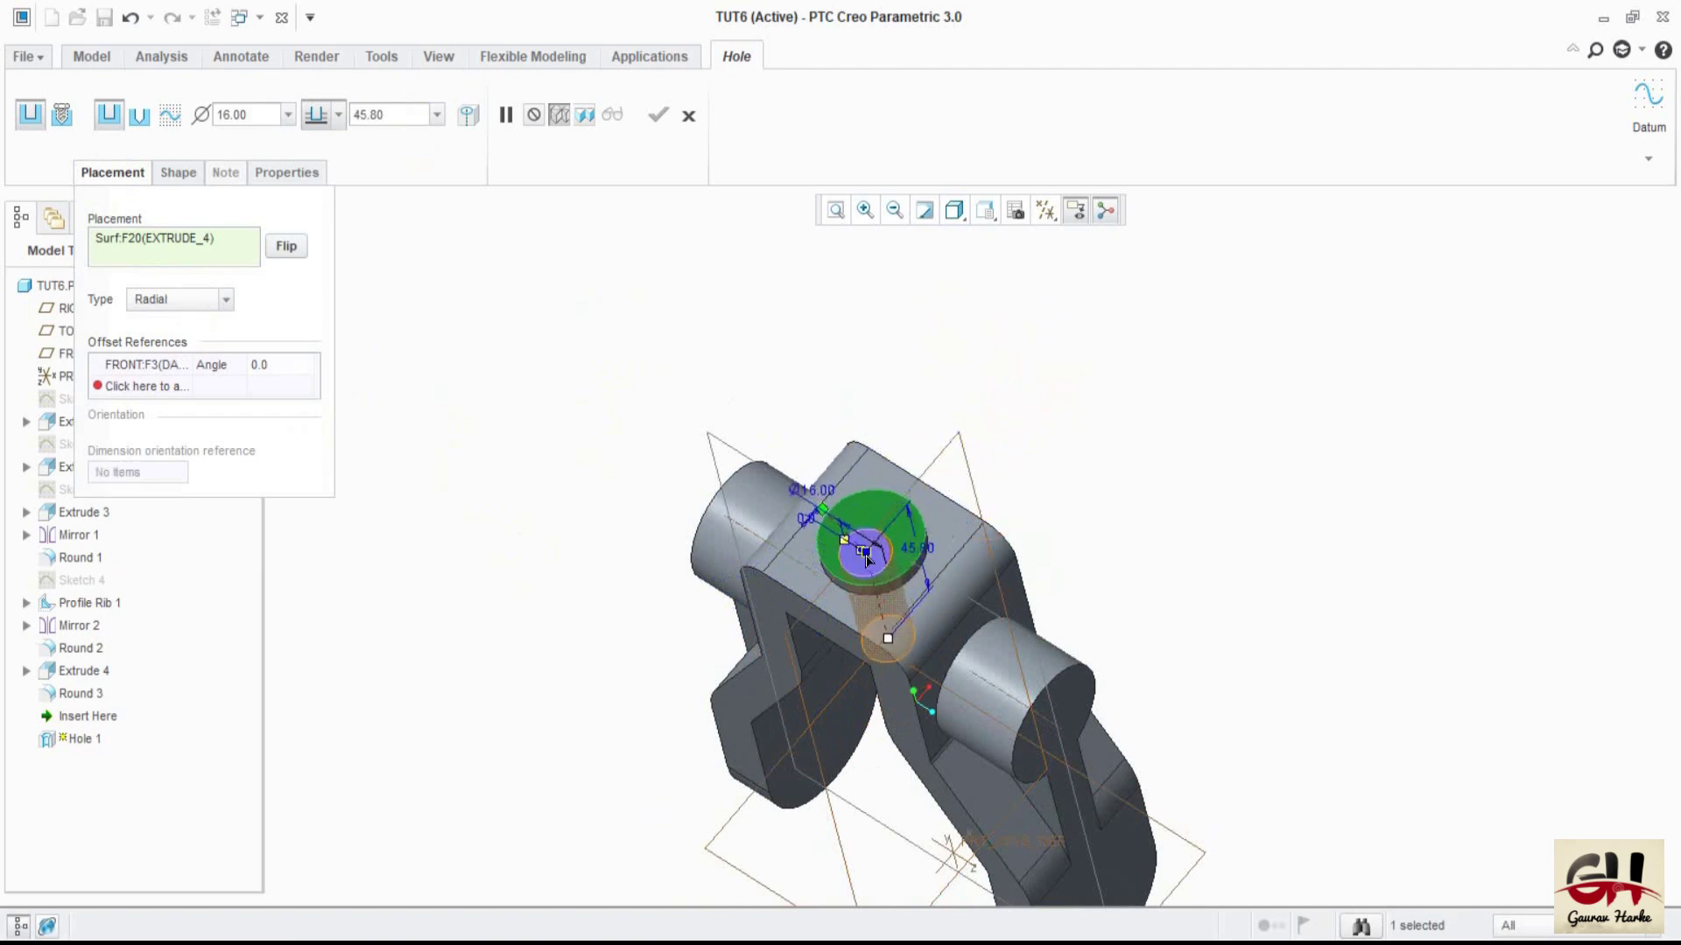
- Make Hole 1 19.30 diameter on the boss axis, radius 0, angled from RIGHT
mouse_move(938, 502)
middle_mouse_down()
mouse_move(1099, 364)
mouse_move(1085, 378)
middle_mouse_up()
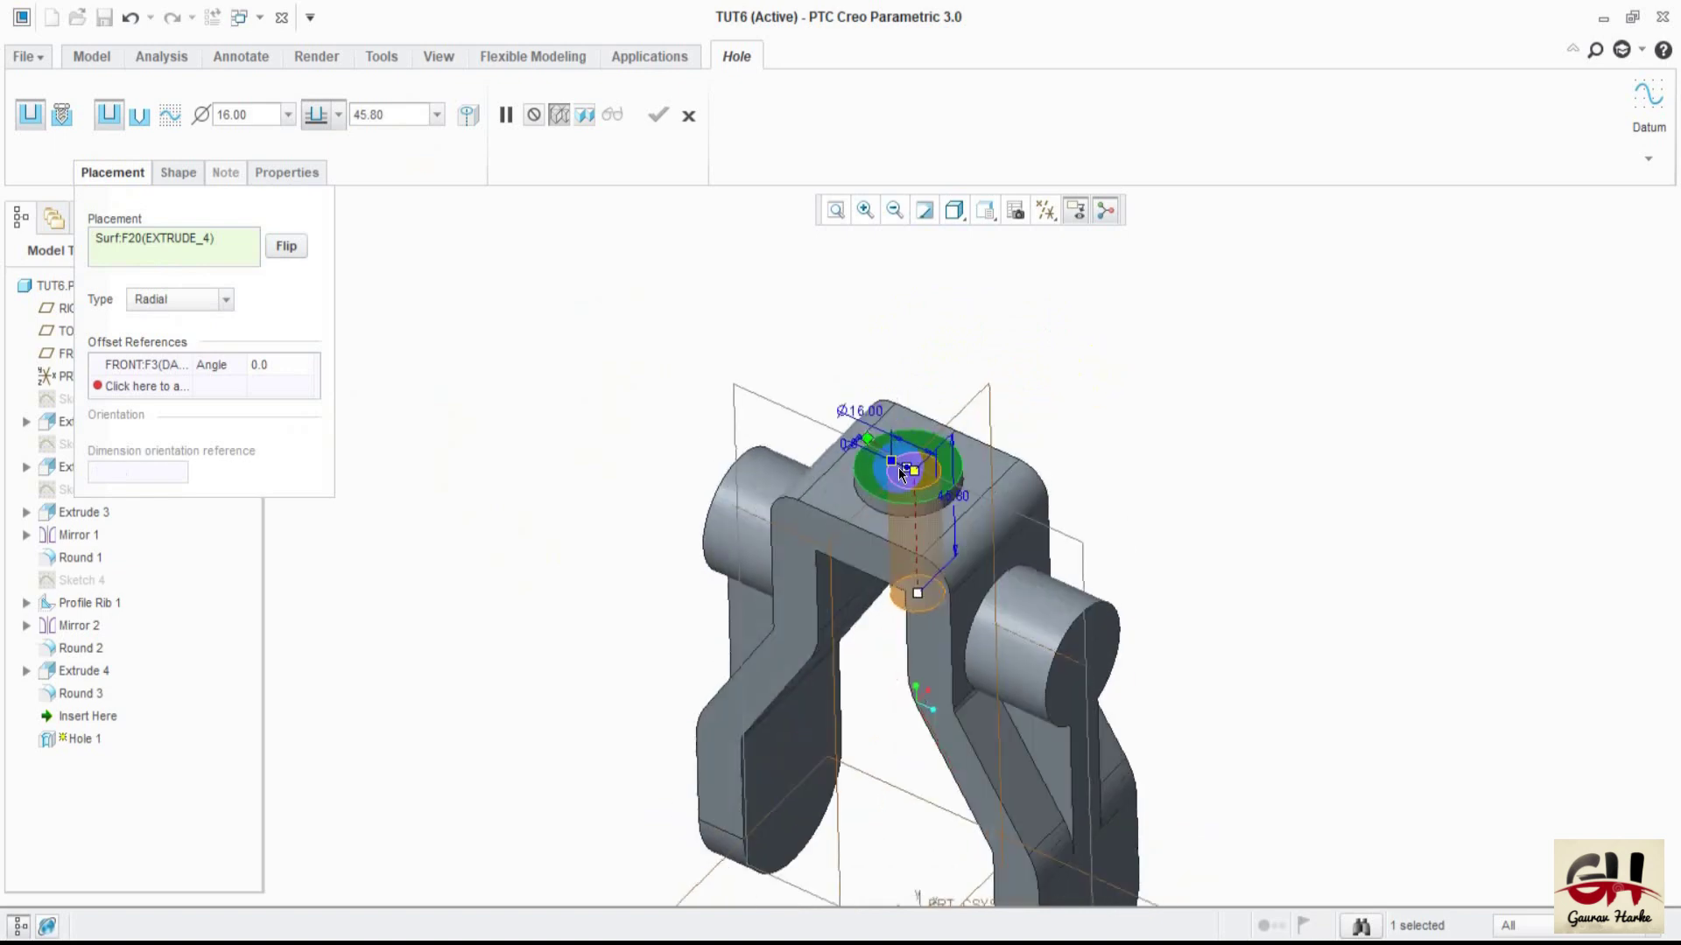
left_click_drag(900, 471, 887, 457)
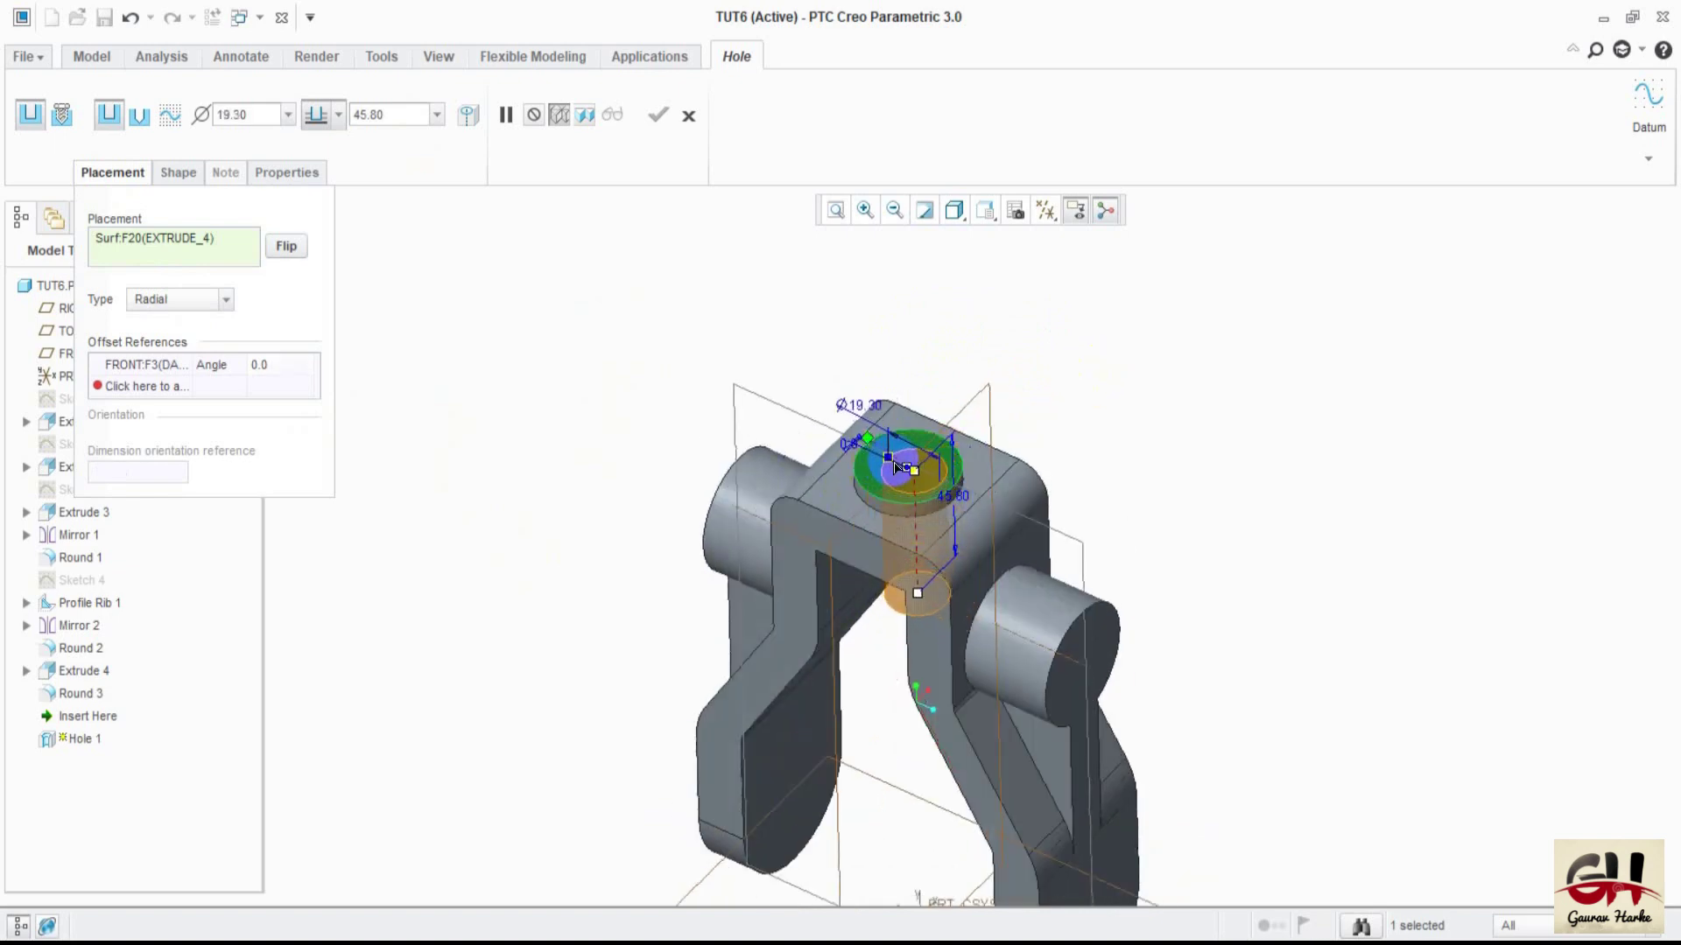
left_click_drag(845, 470, 794, 415)
left_click(907, 480)
type("0")
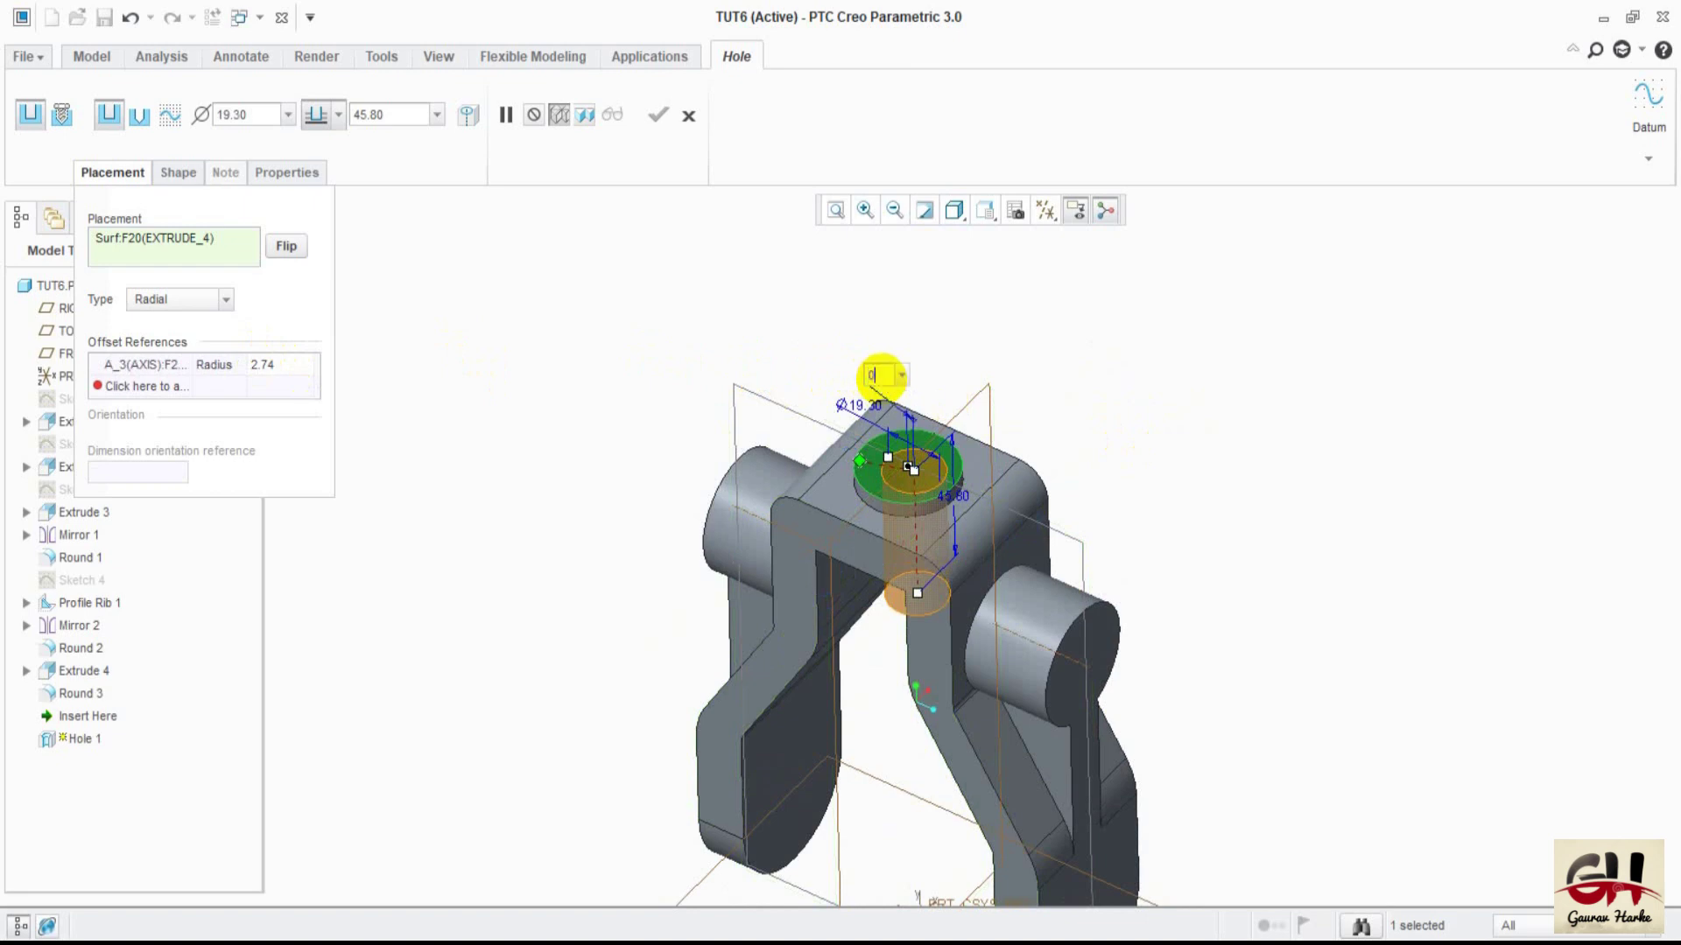
key("Return")
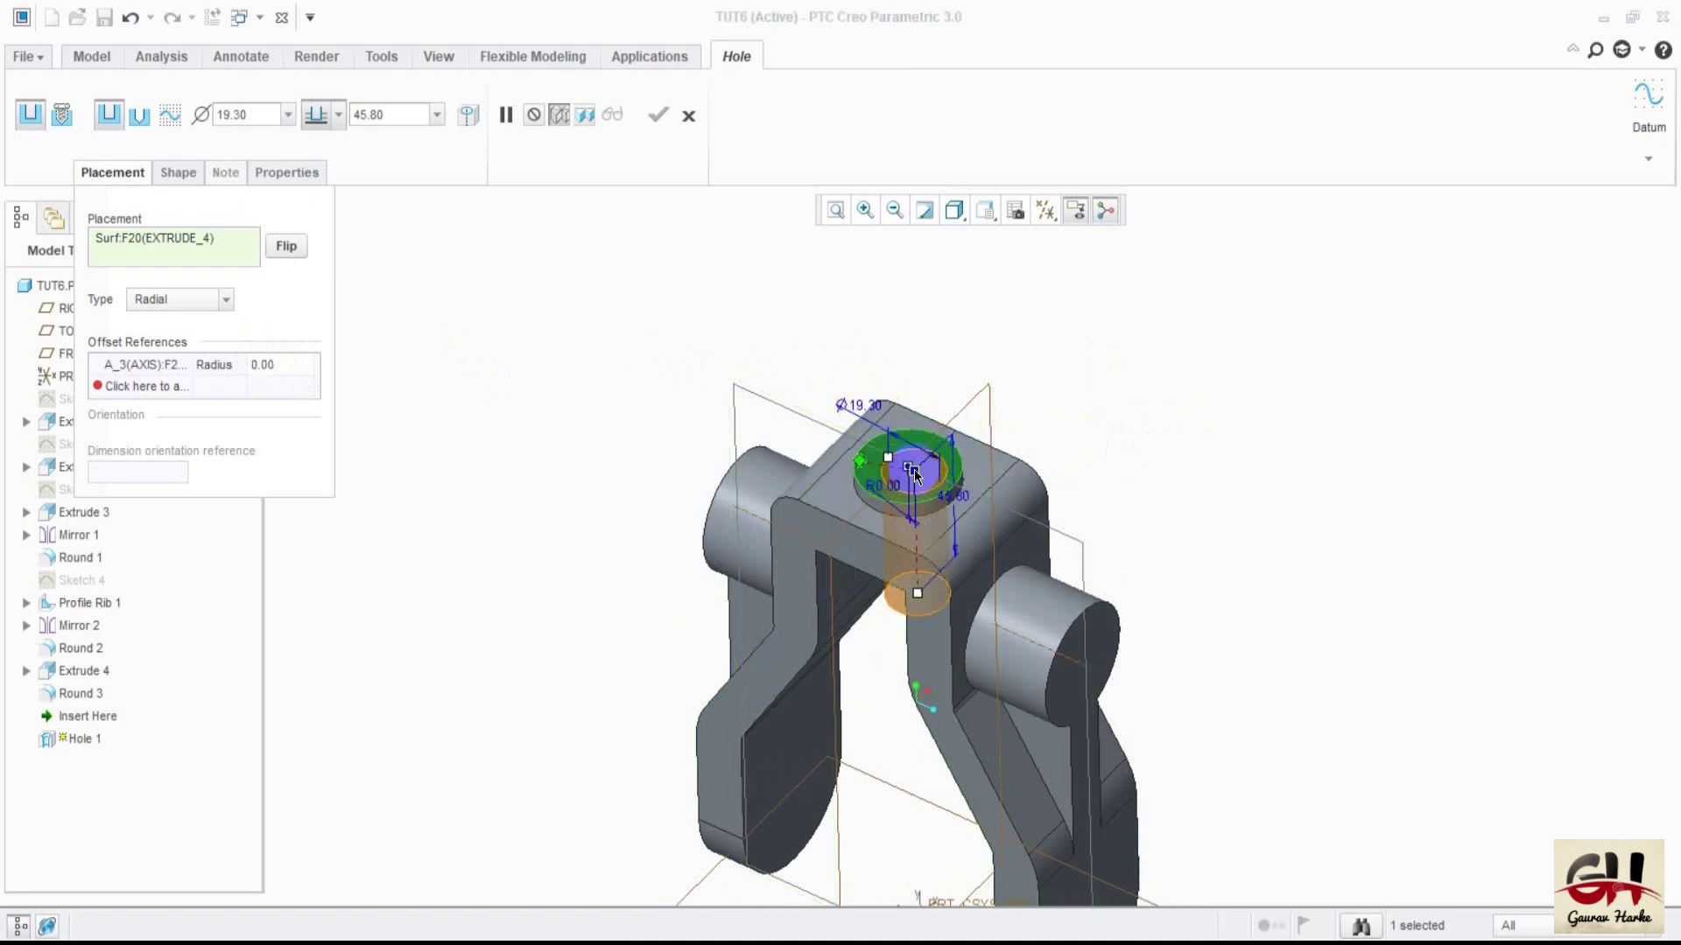
mouse_move(860, 461)
left_mouse_down()
mouse_move(828, 477)
mouse_move(773, 398)
left_mouse_up()
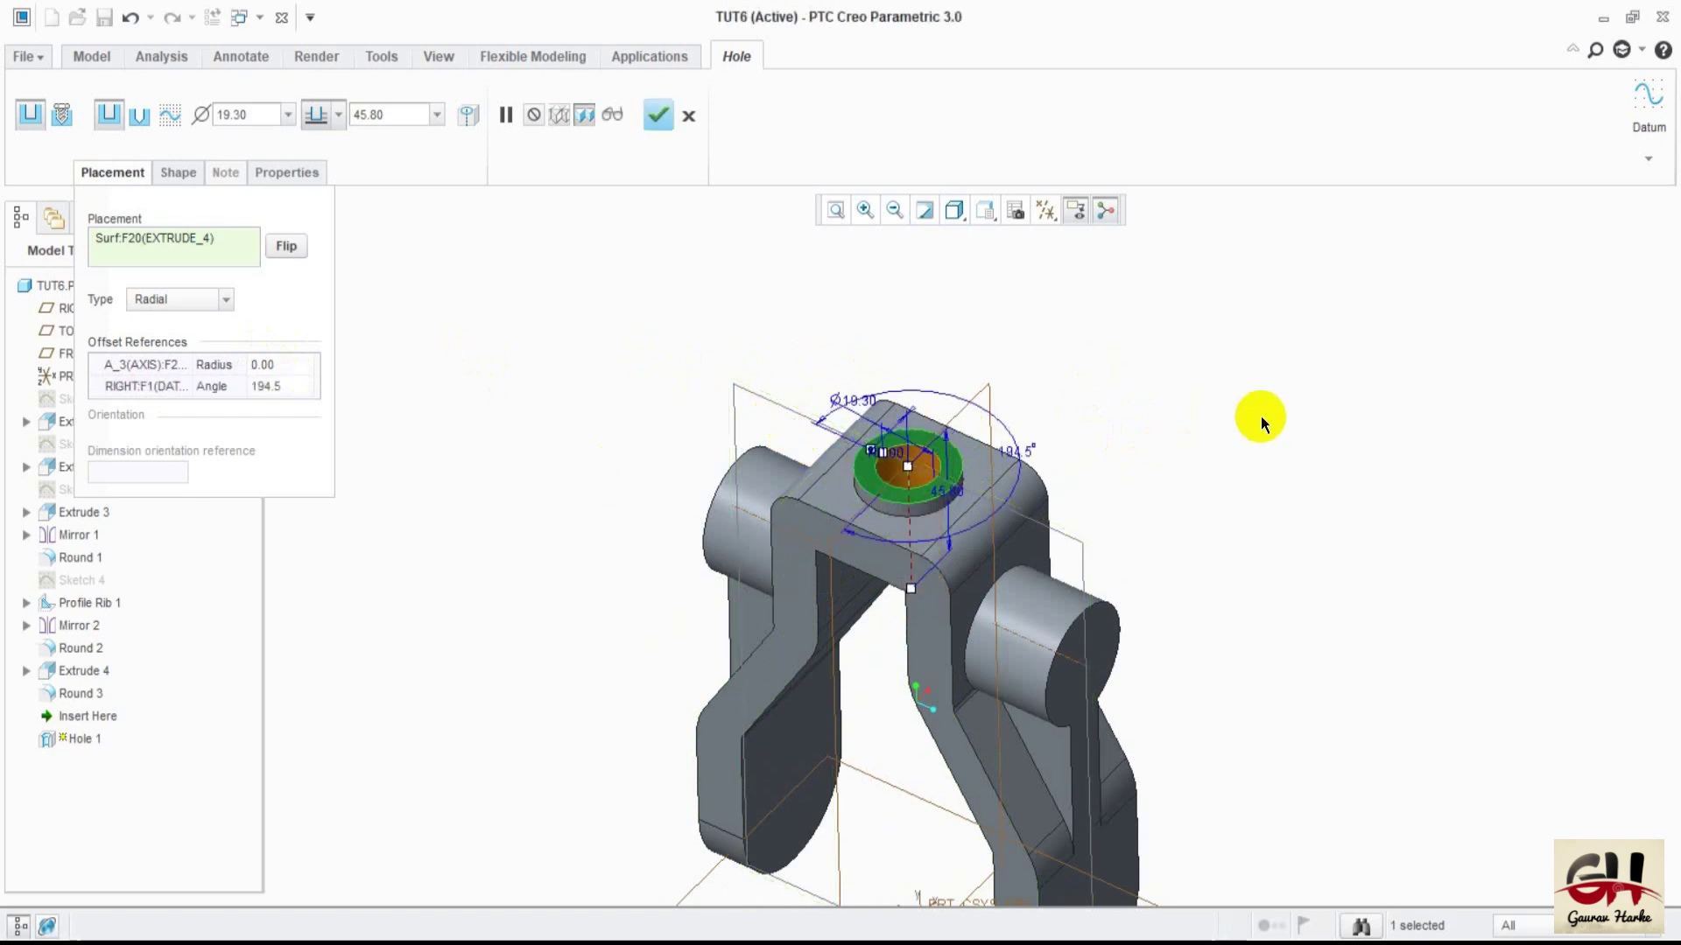
mouse_move(1231, 435)
middle_mouse_down()
mouse_move(1220, 469)
mouse_move(1241, 447)
middle_mouse_up()
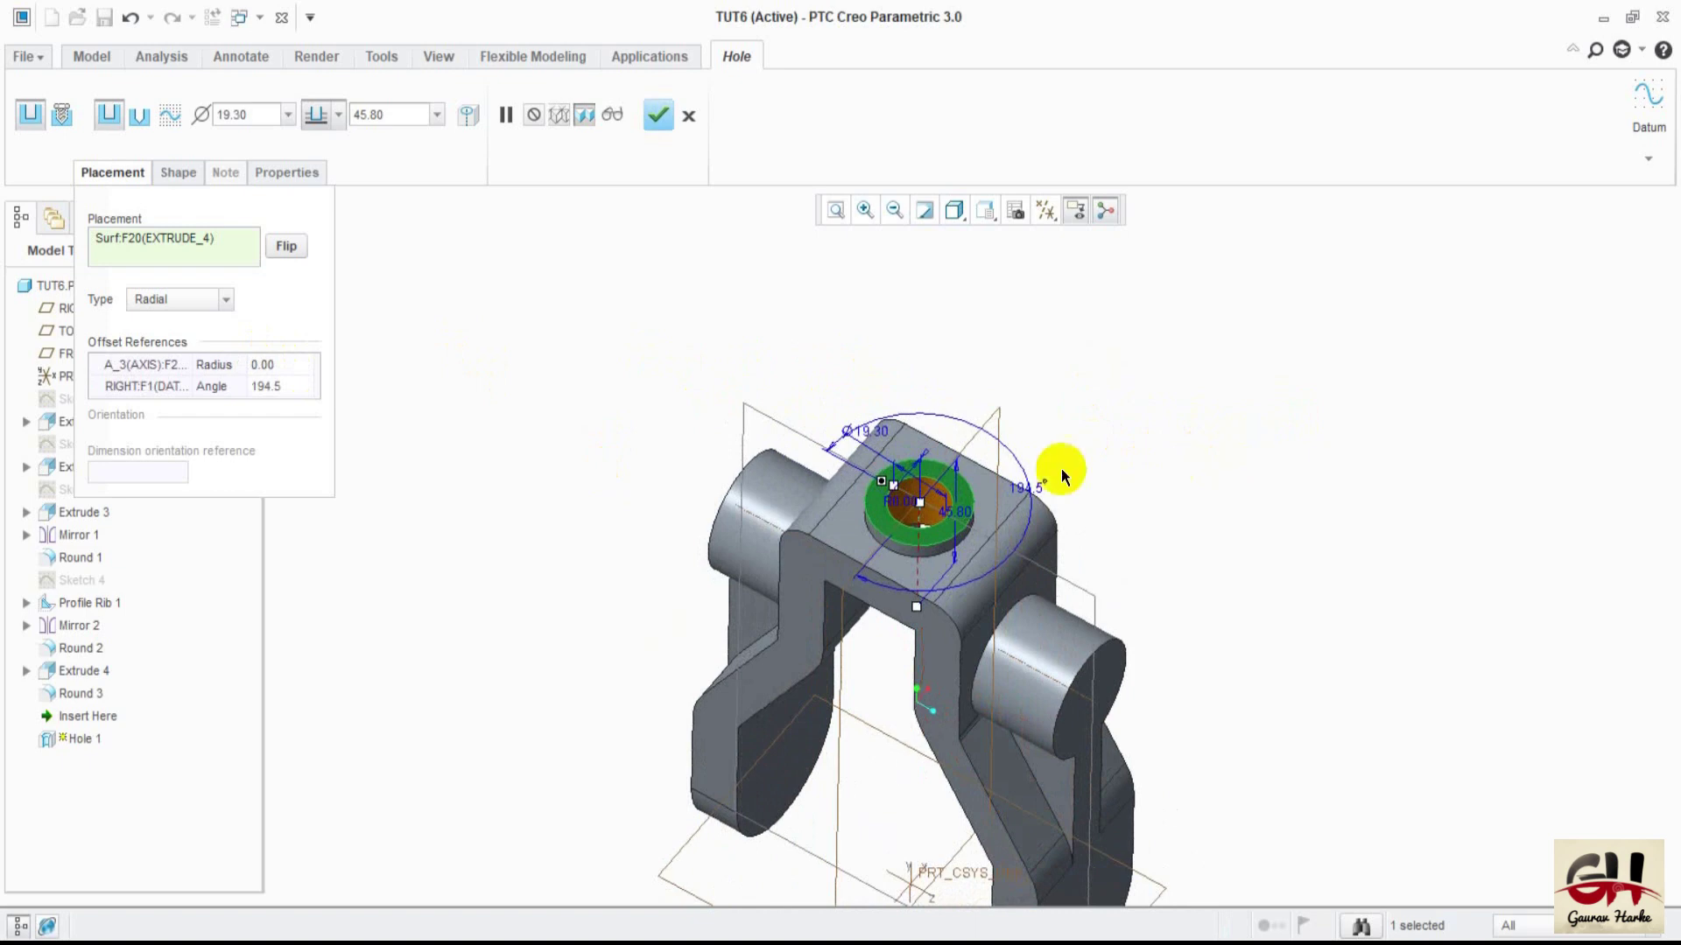
mouse_move(657, 499)
middle_mouse_down()
mouse_move(608, 526)
mouse_move(620, 492)
mouse_move(645, 499)
middle_mouse_up()
left_click(648, 126)
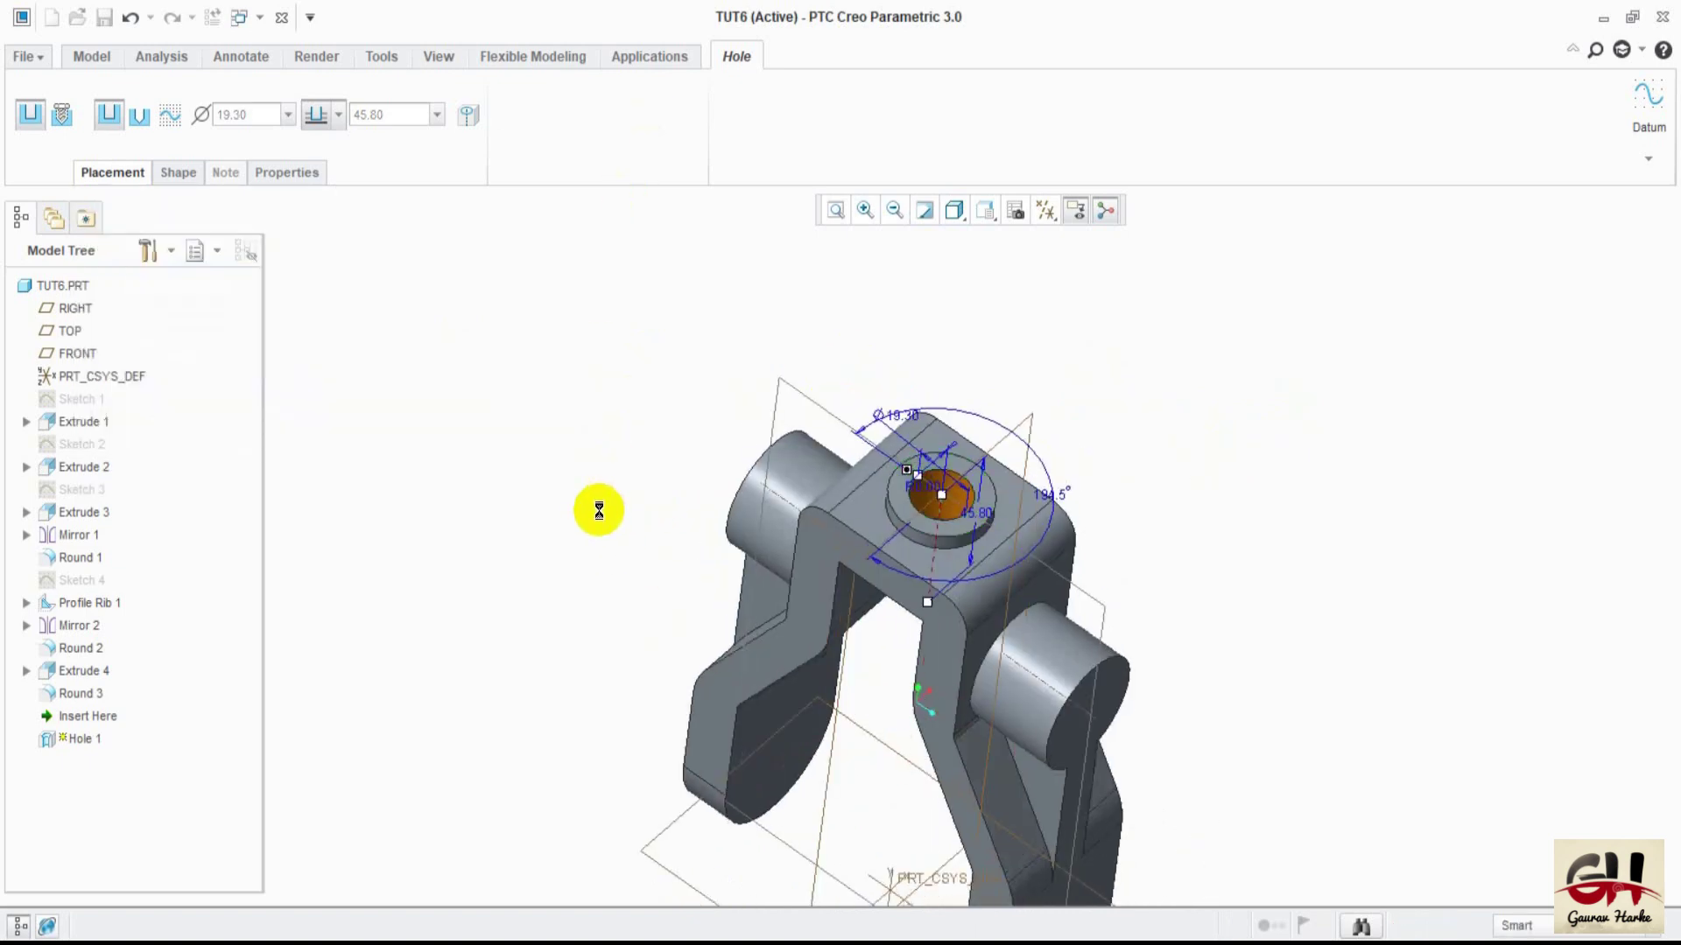
- View the part from a top saved orientation and zoom in to inspect the hole
mouse_move(596, 513)
middle_mouse_down()
mouse_move(574, 563)
mouse_move(589, 589)
mouse_move(583, 562)
middle_mouse_up()
left_click(956, 212)
mouse_move(985, 210)
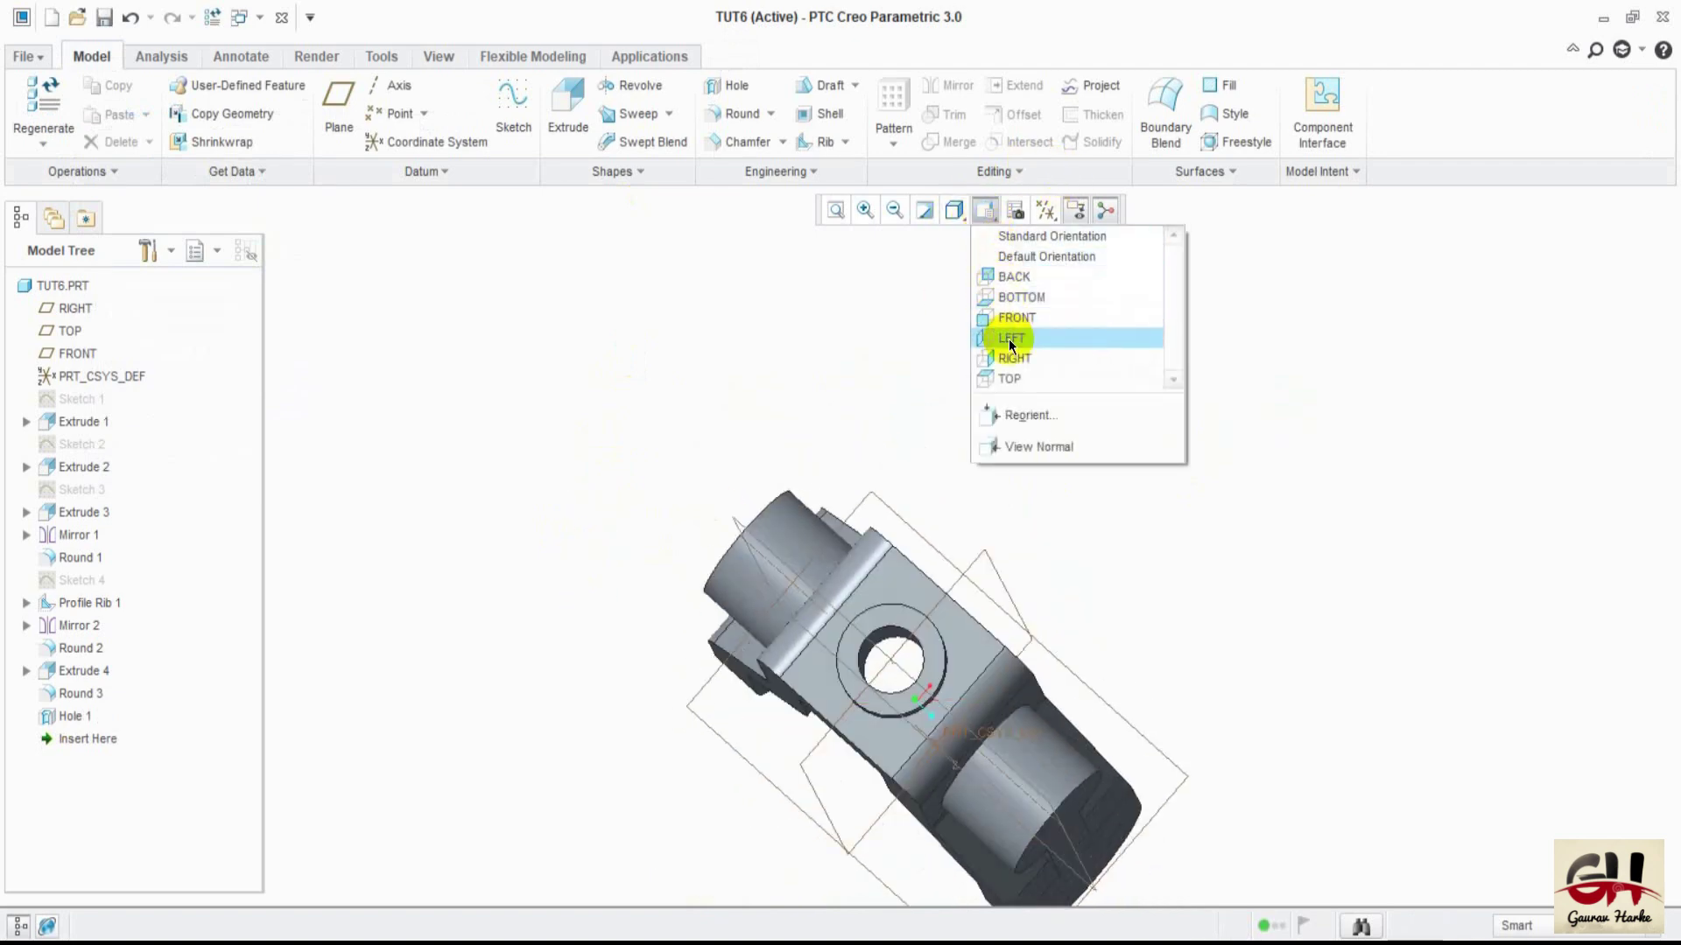
left_click(1014, 382)
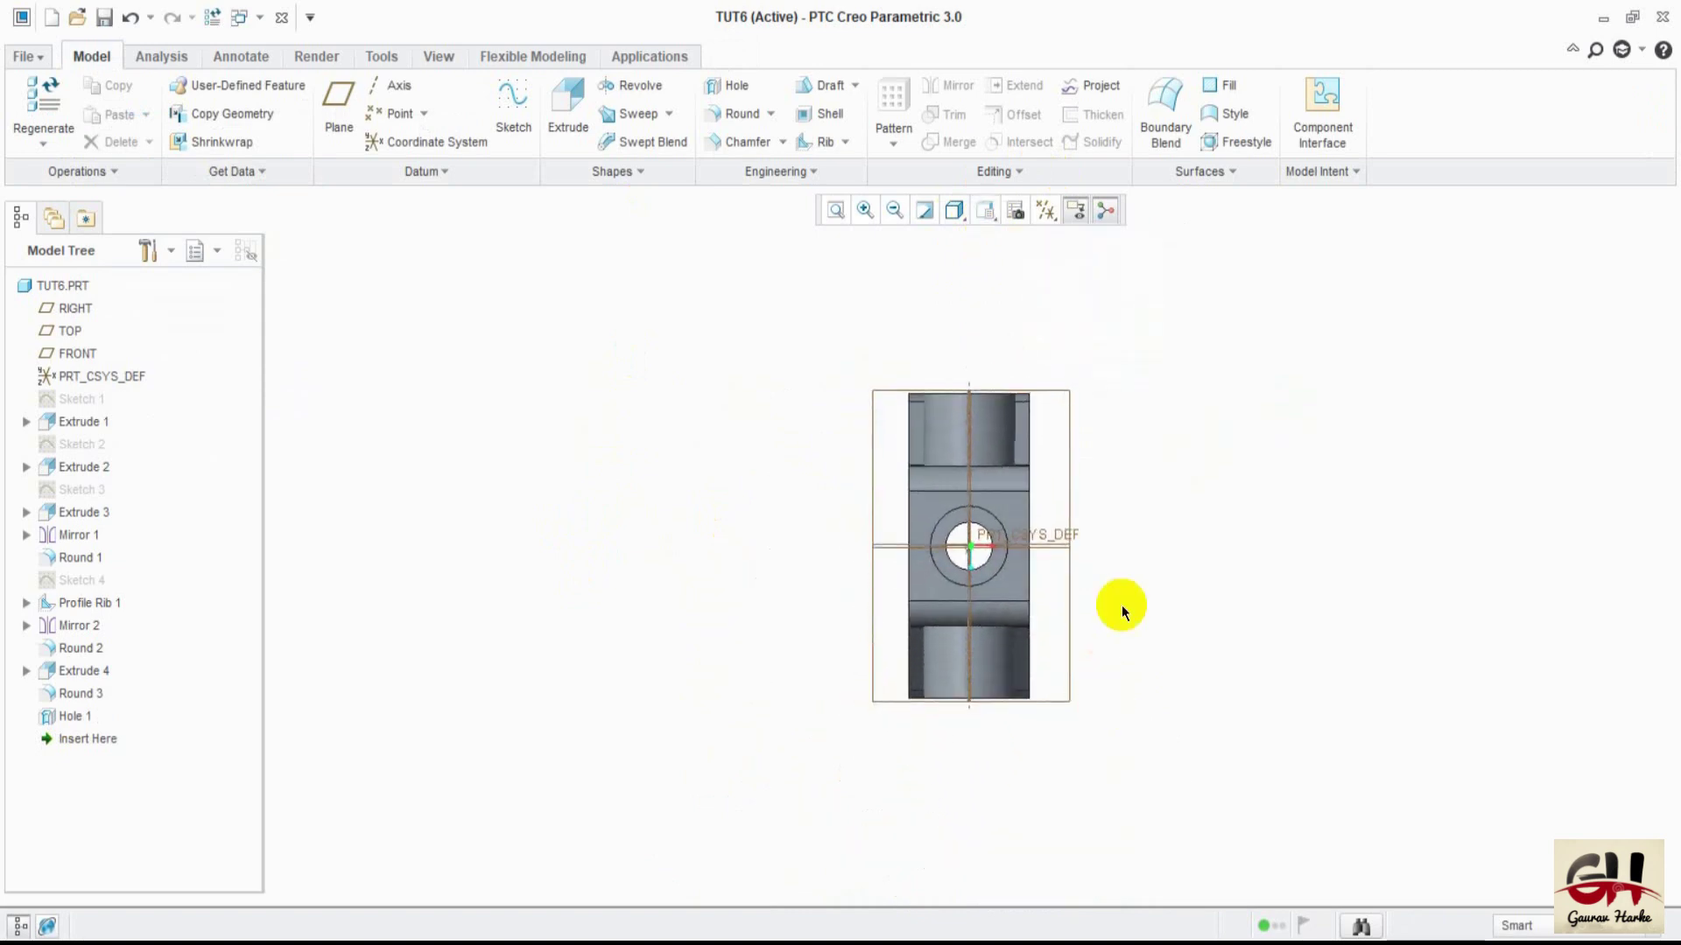
middle_click_drag(1123, 610, 1171, 799, "ctrl")
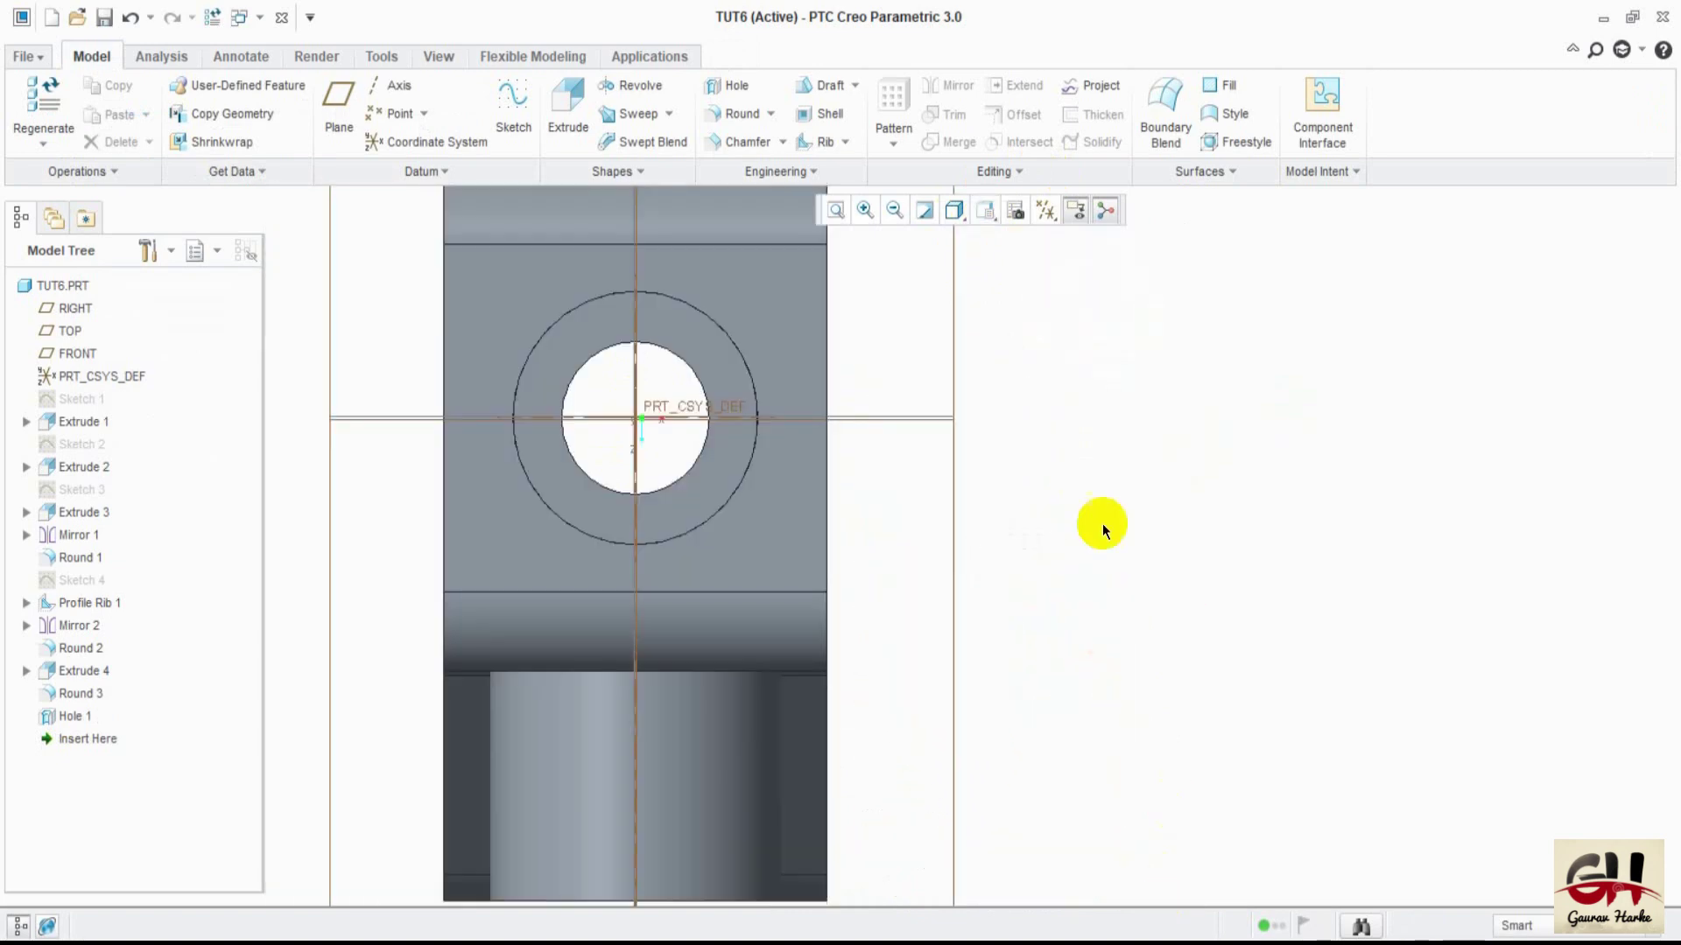
middle_click_drag(1102, 524, 1551, 698, "ctrl")
scroll(1497, 700, "down", 3)
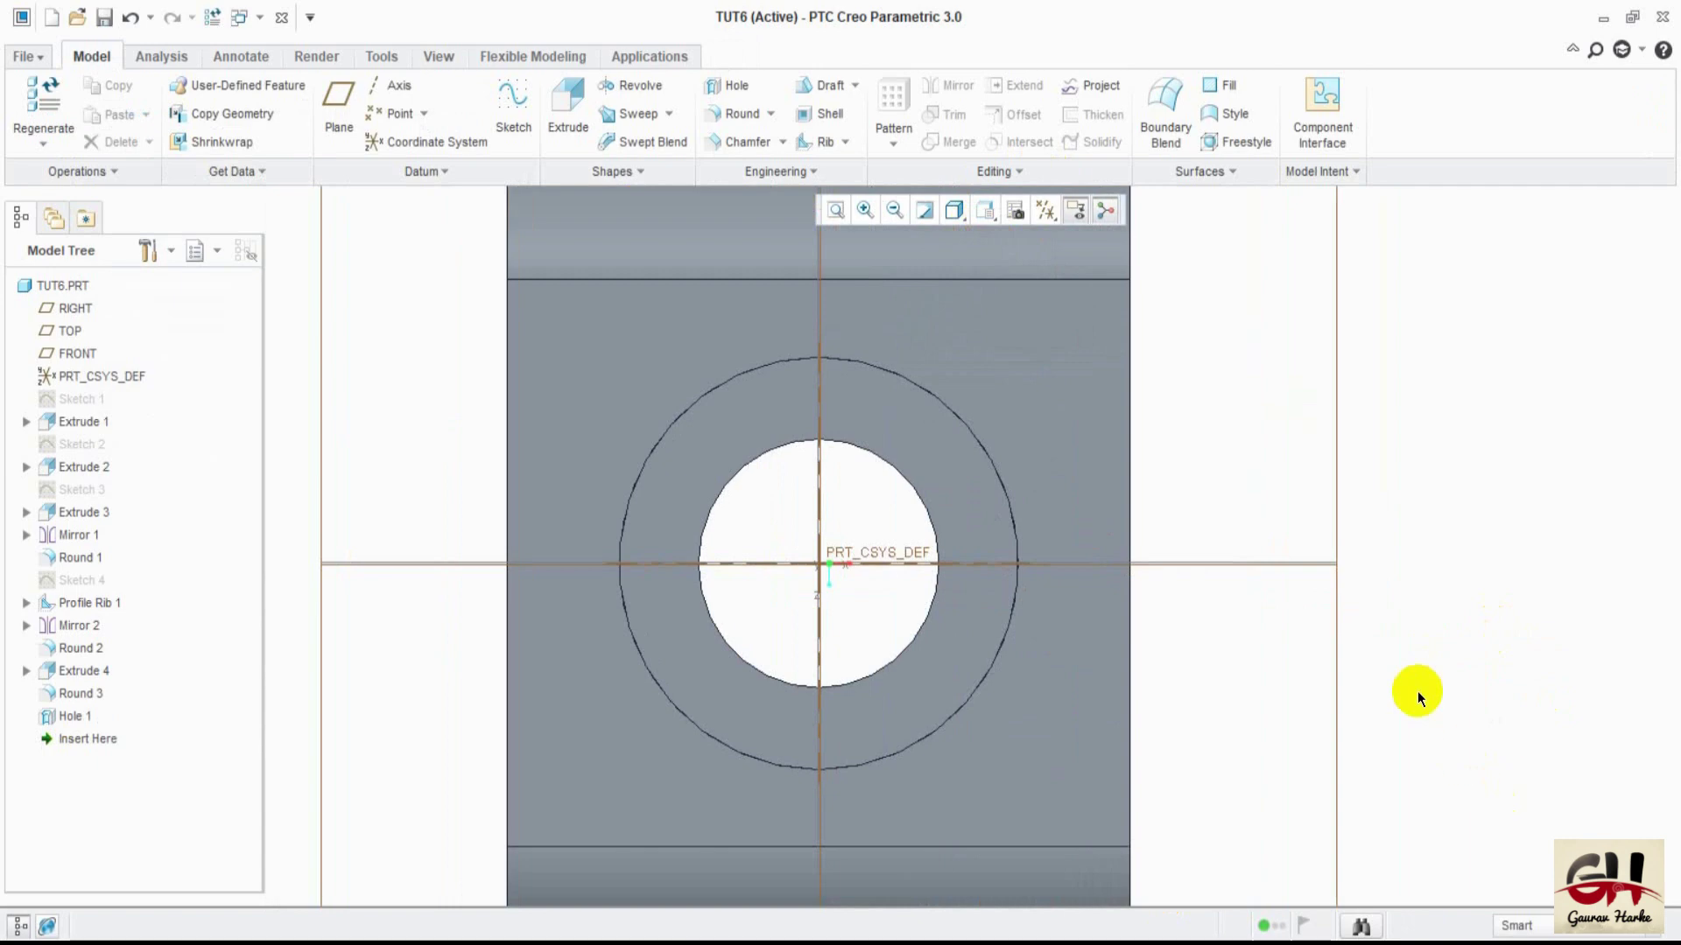
scroll(1357, 569, "up", 1)
- Restore the Default Orientation and zoom in close on the left side boss and arm
left_click(1016, 210)
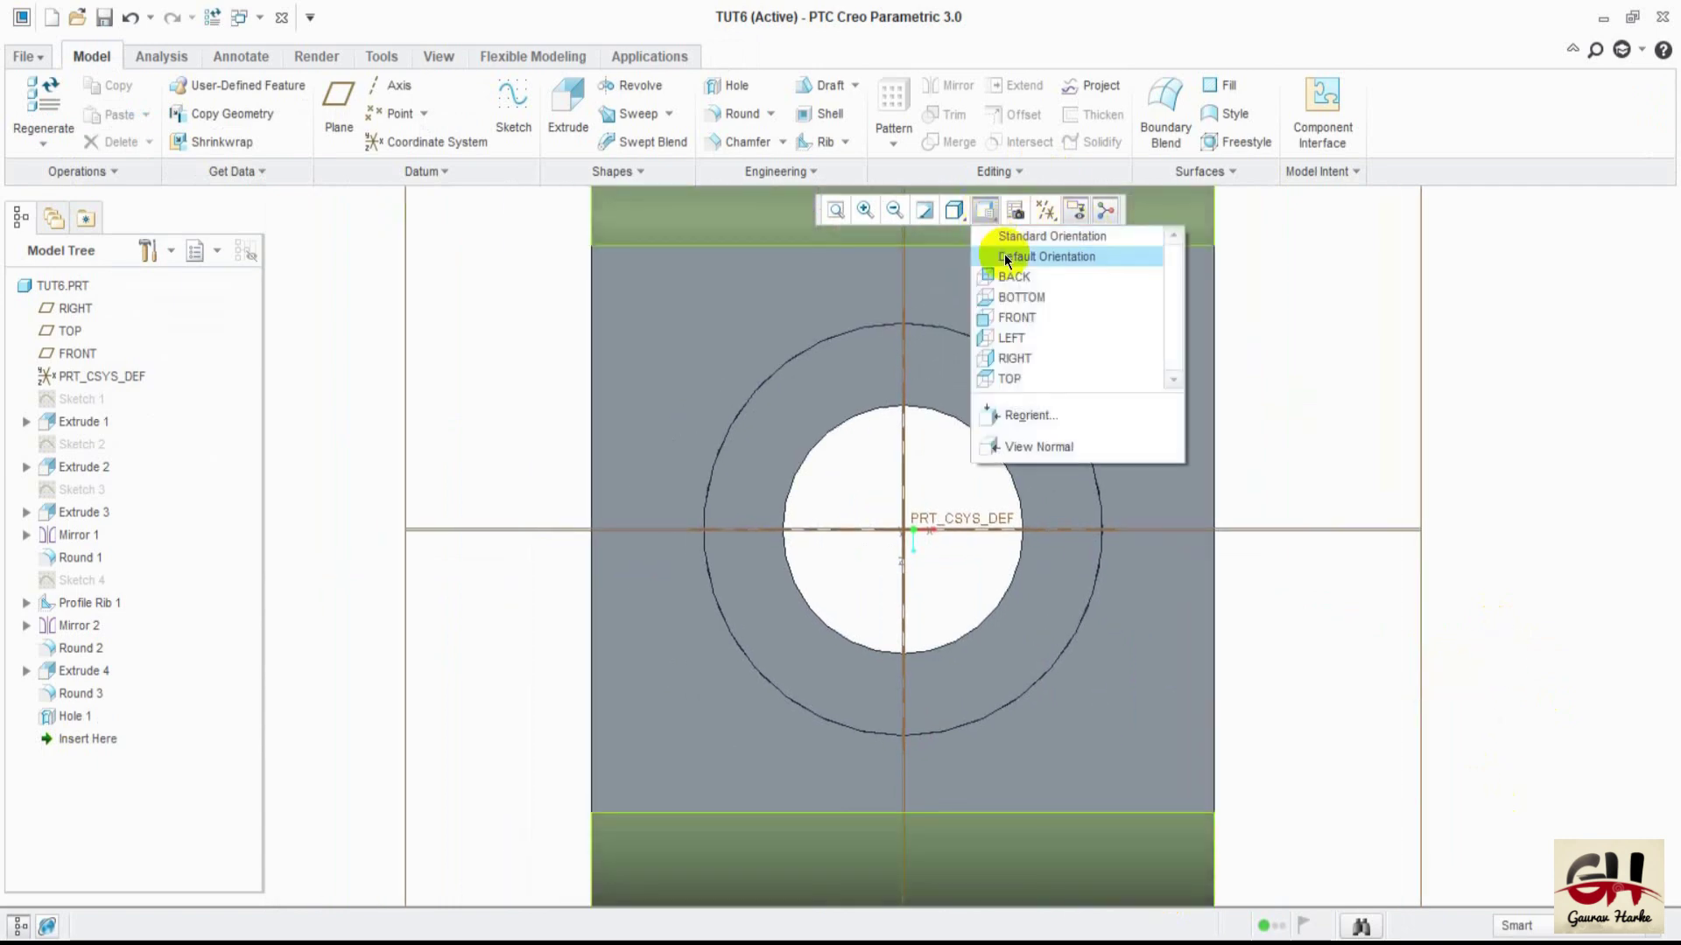
left_click(1042, 254)
middle_click_drag(852, 668, 867, 770, "ctrl")
middle_click_drag(1163, 546, 1144, 663, "ctrl")
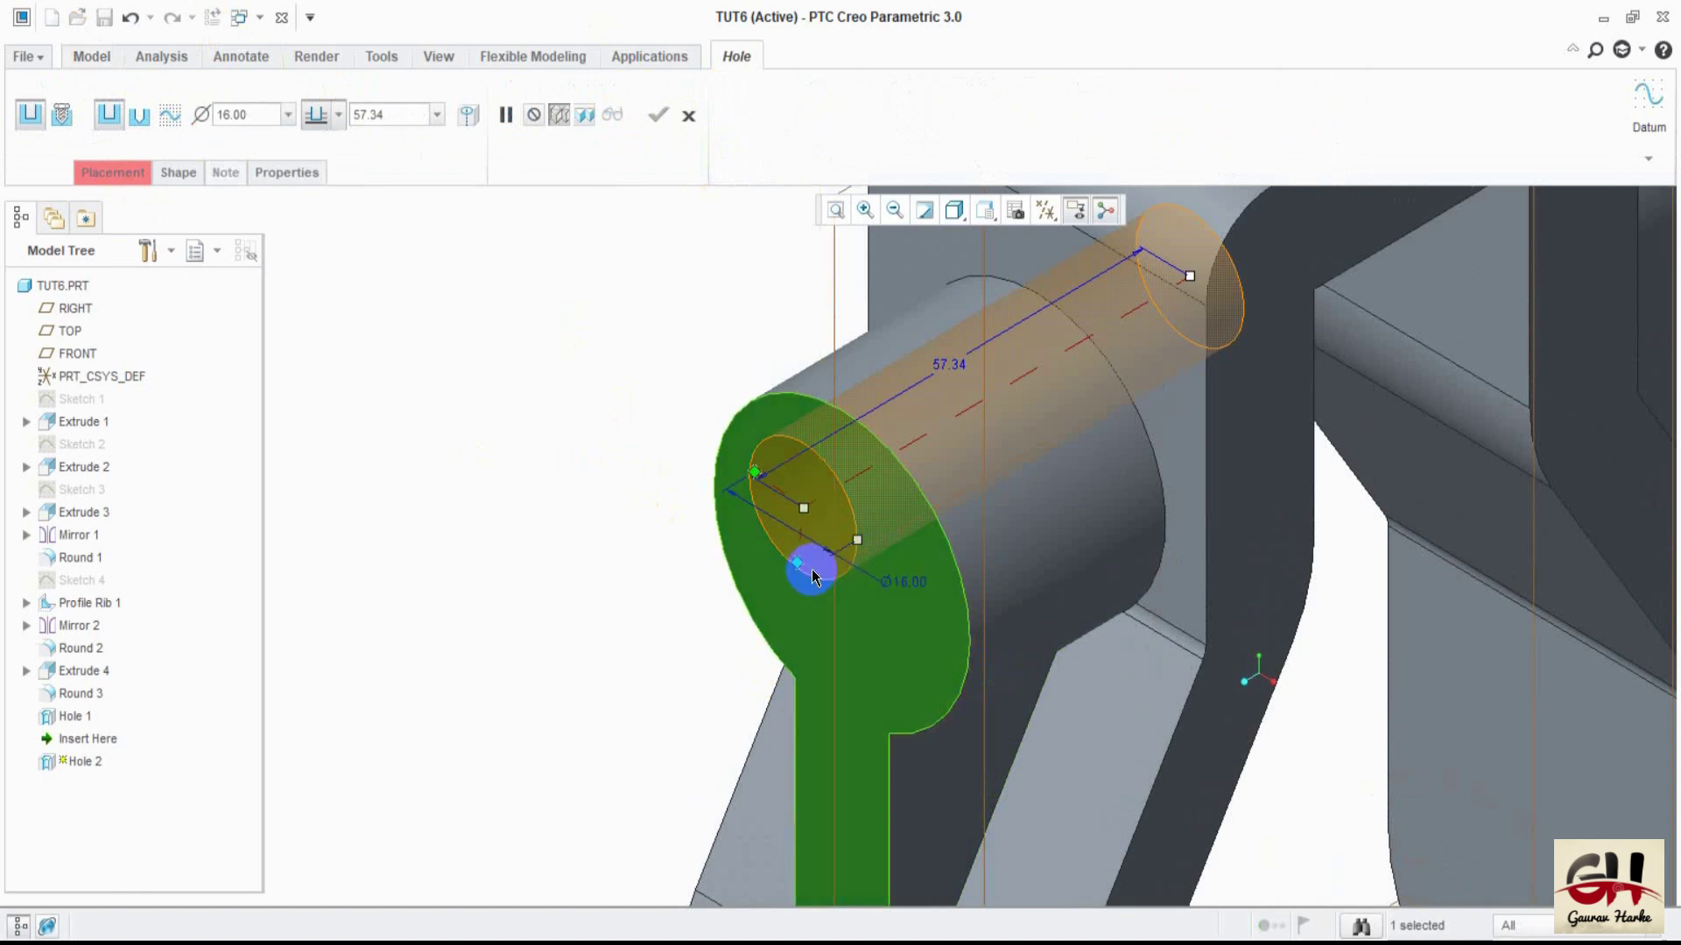
- Place a Ø16.00, 57.34-deep hole on the left boss end face, centred with zero offset
left_click_drag(805, 569, 967, 496)
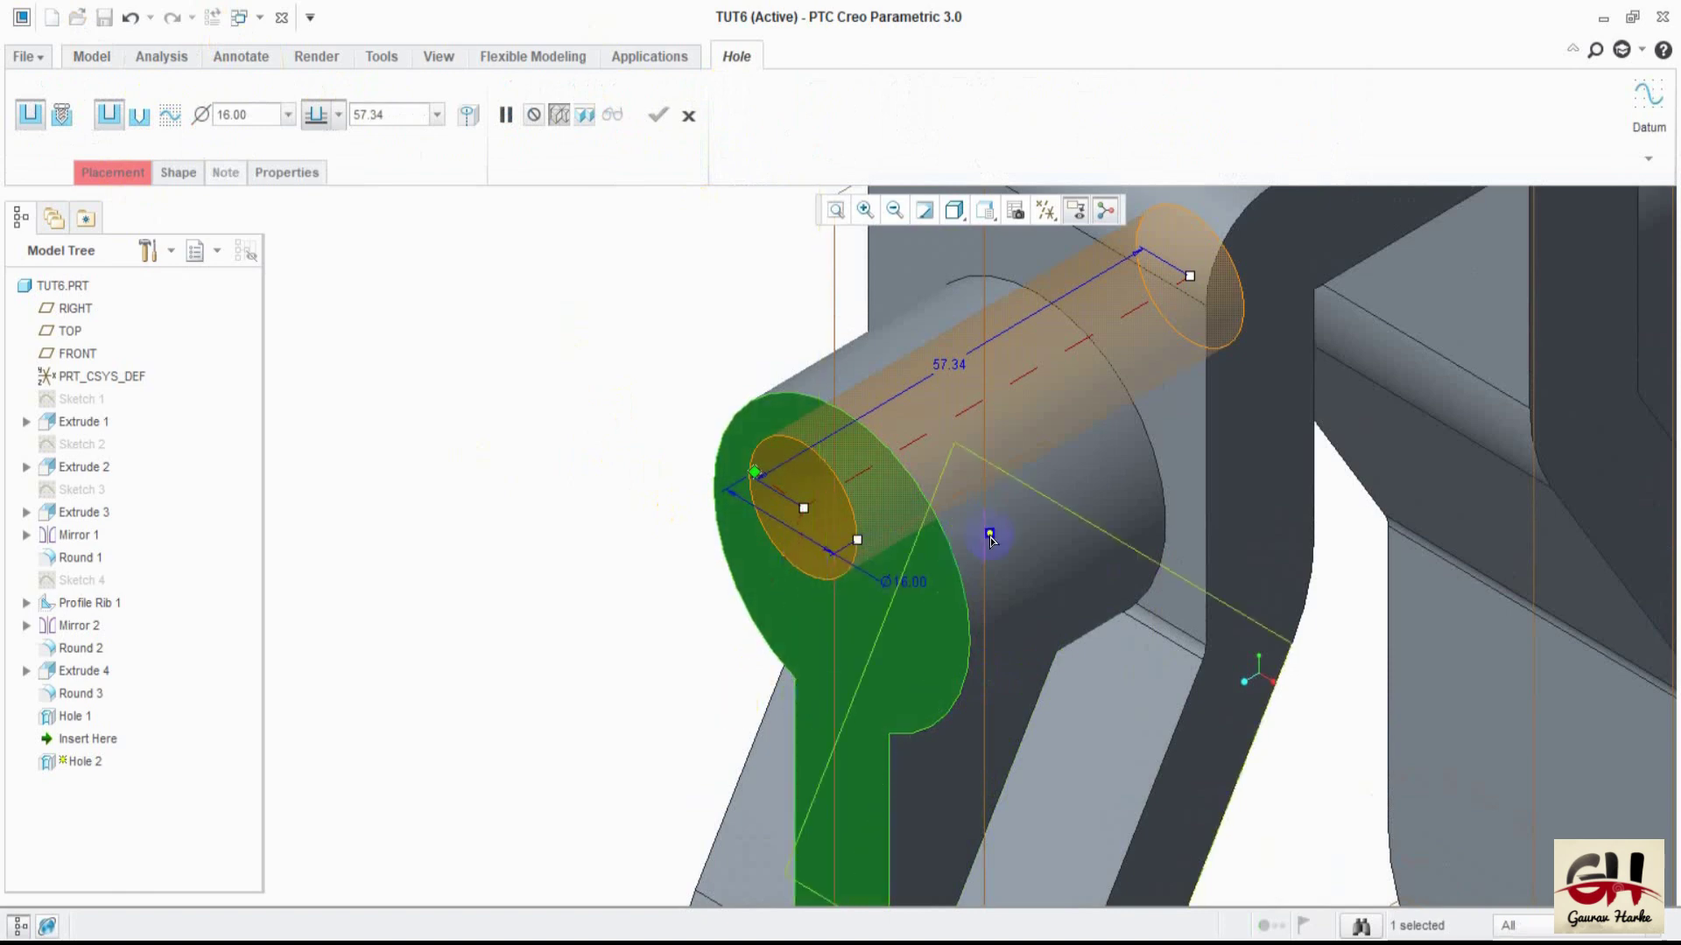
left_click_drag(966, 490, 859, 653)
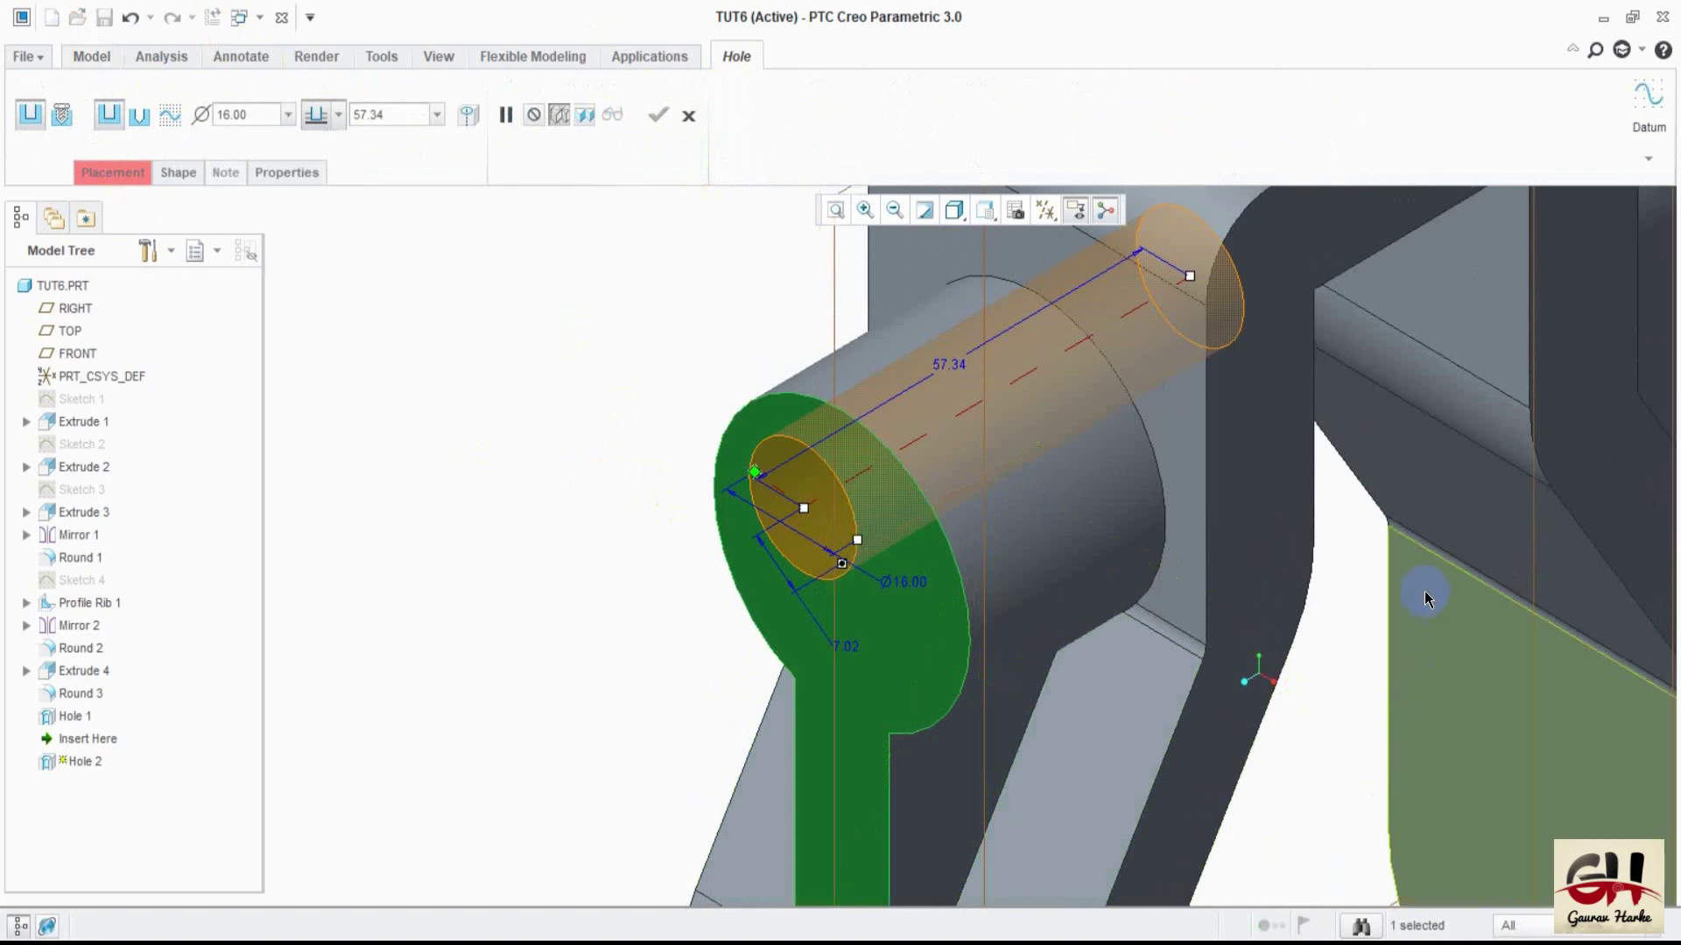
left_click(850, 658)
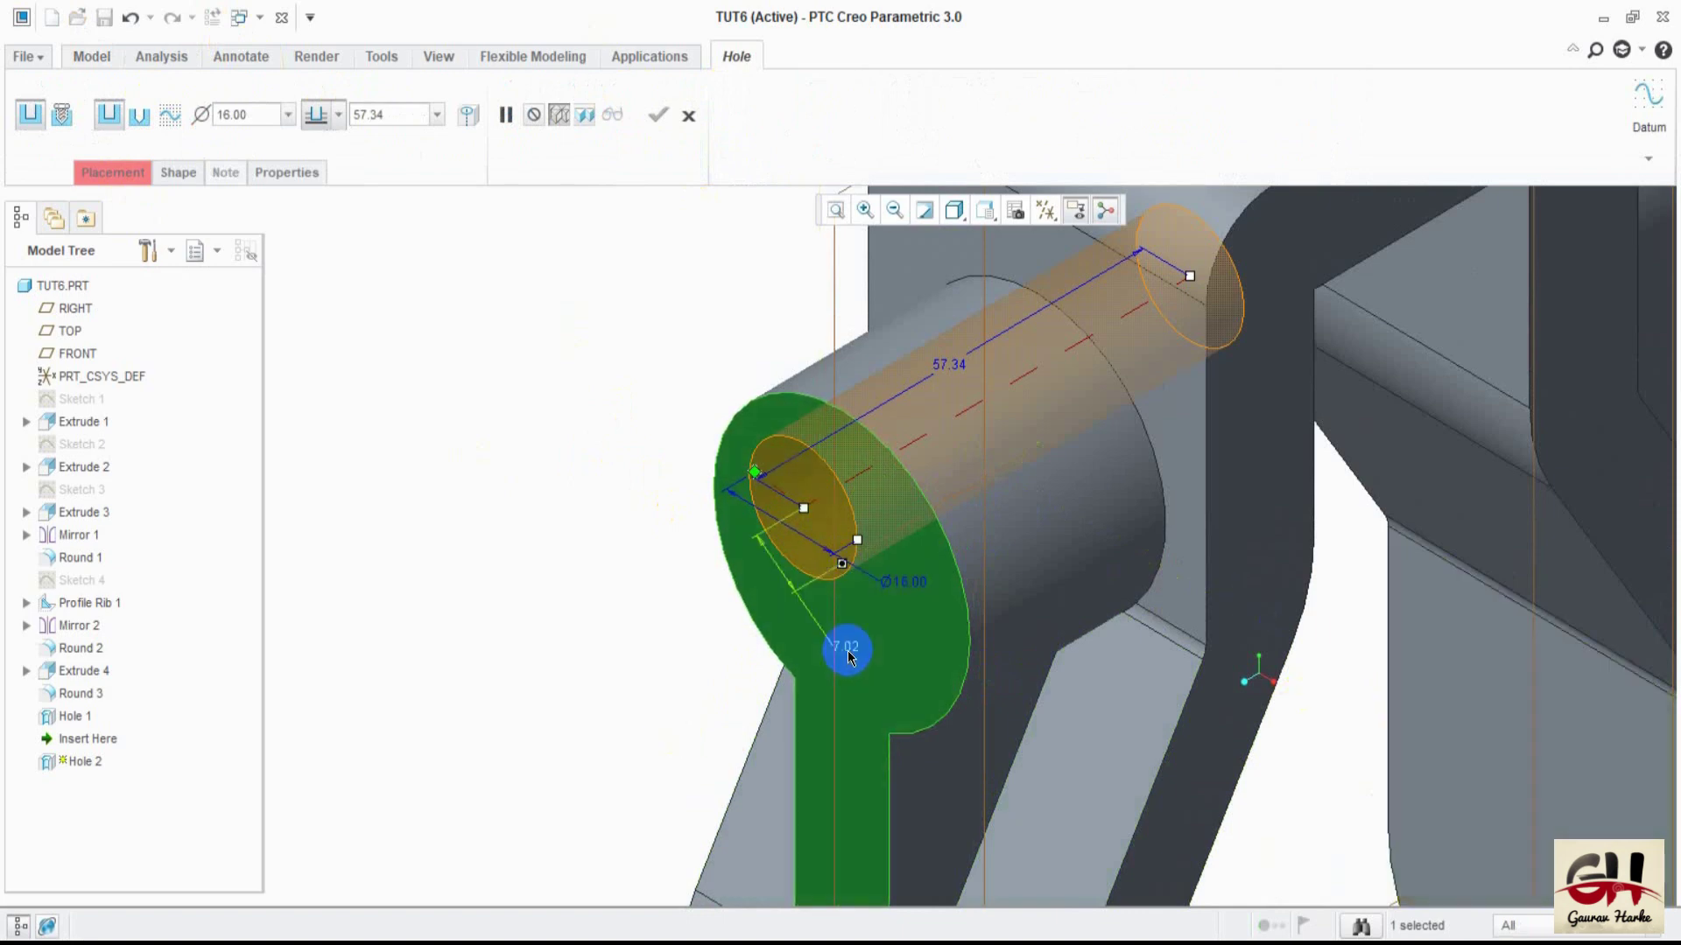
type("0")
key("Return")
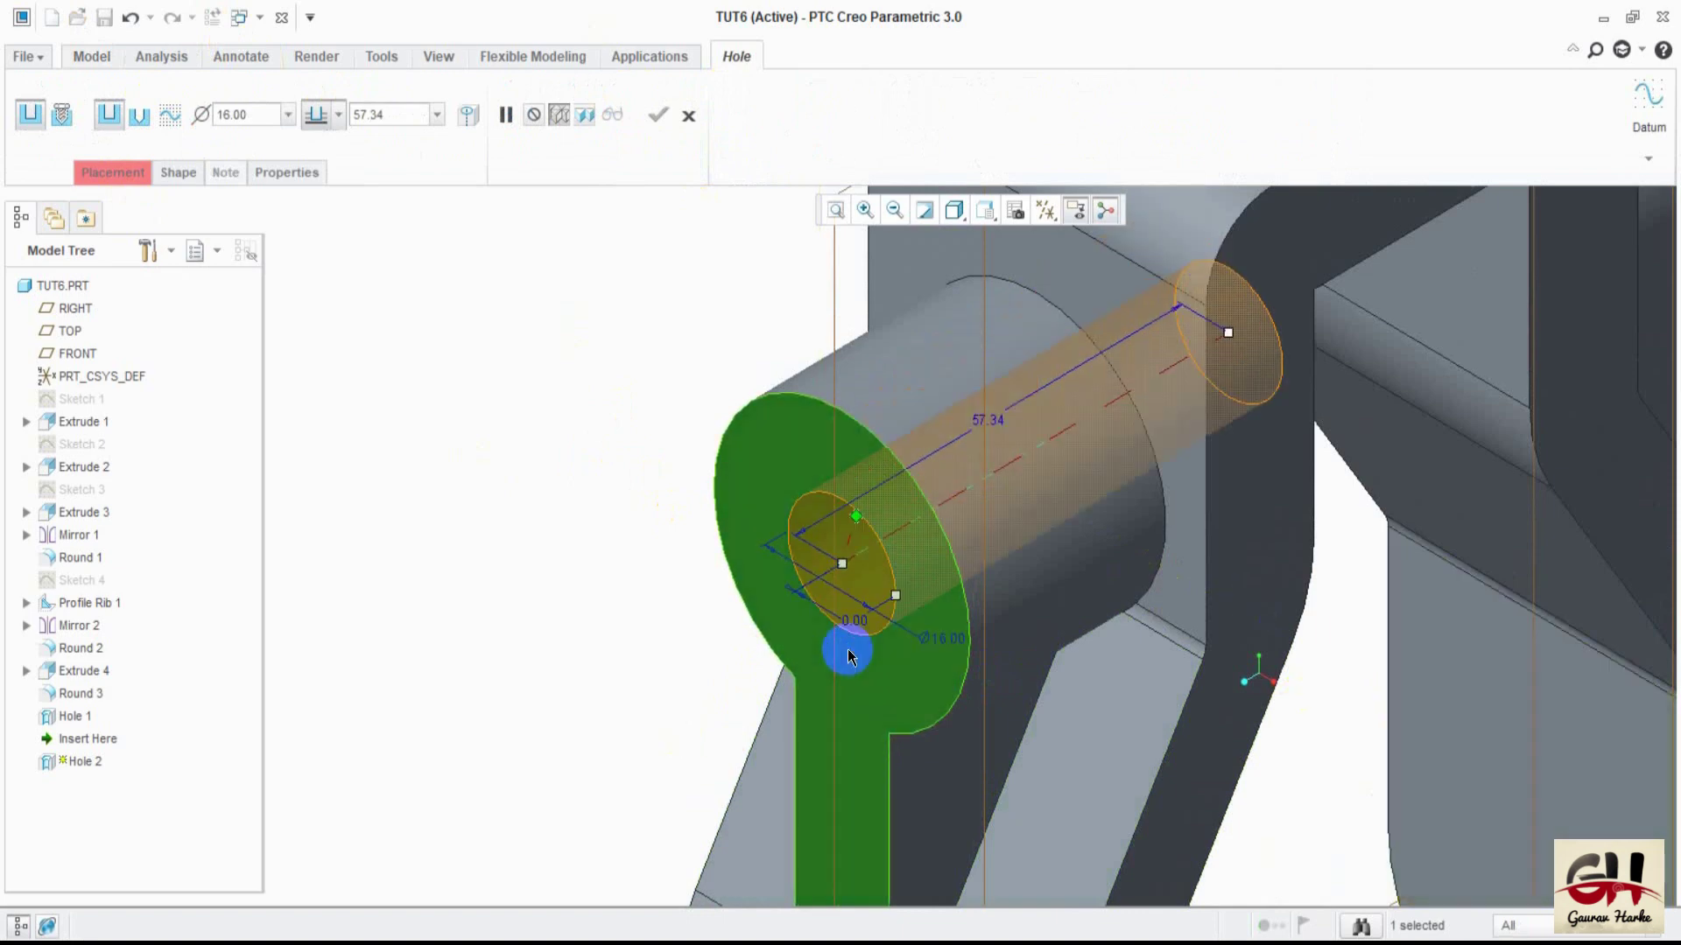
left_click_drag(856, 516, 850, 477)
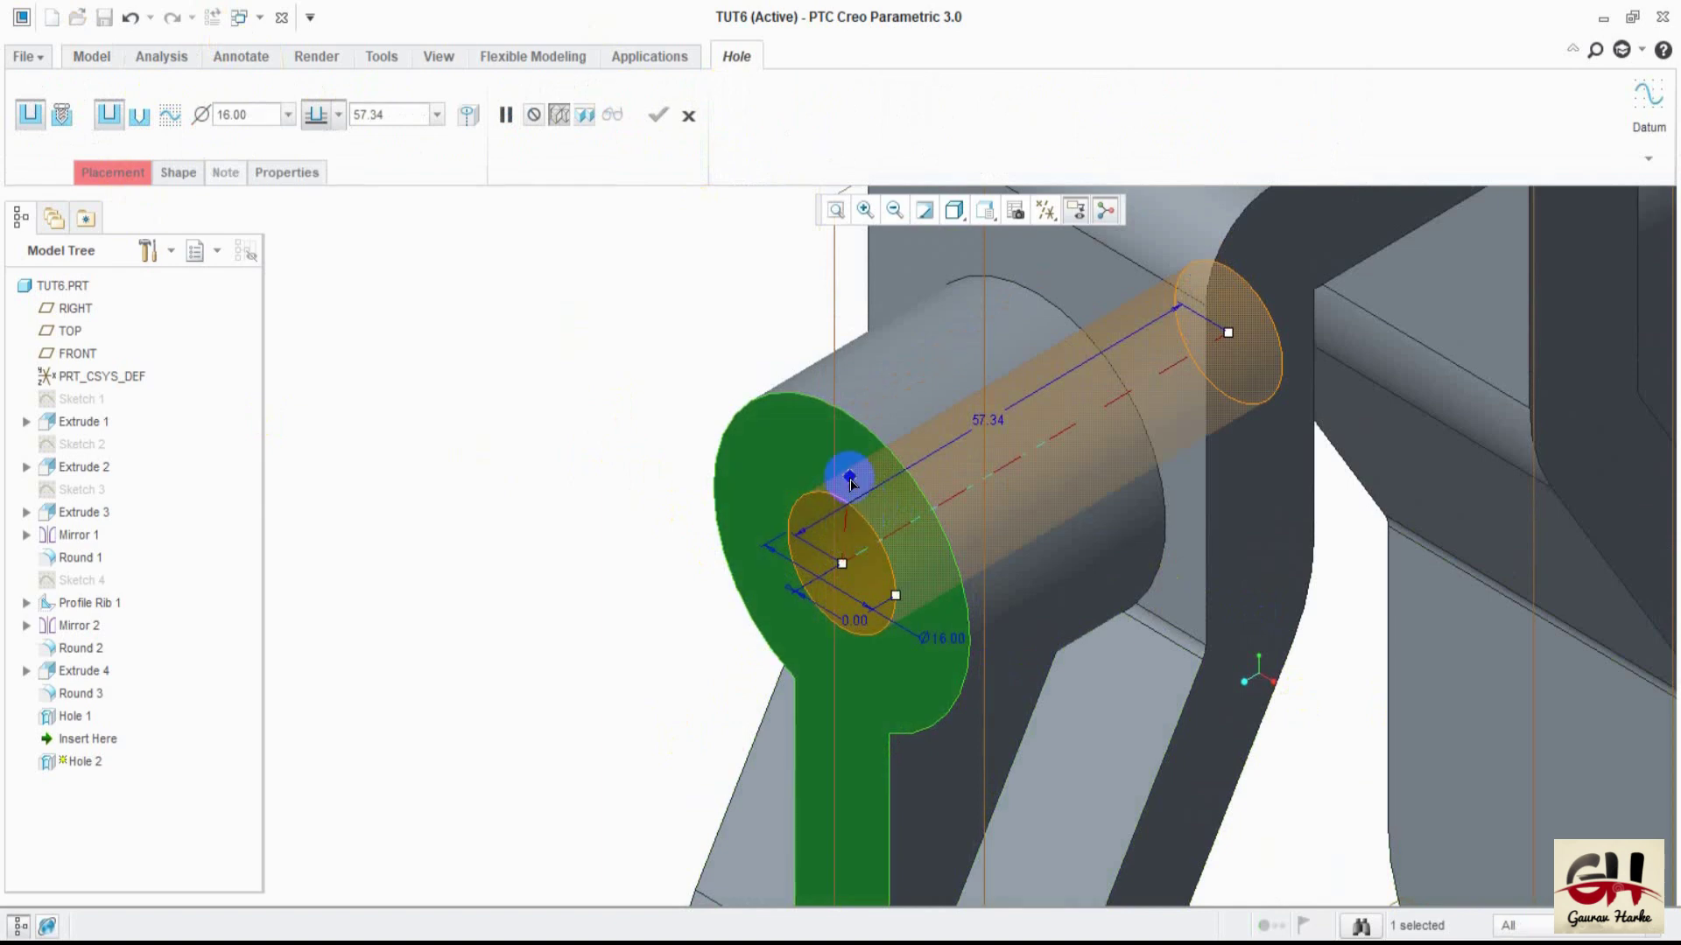
left_click(831, 308)
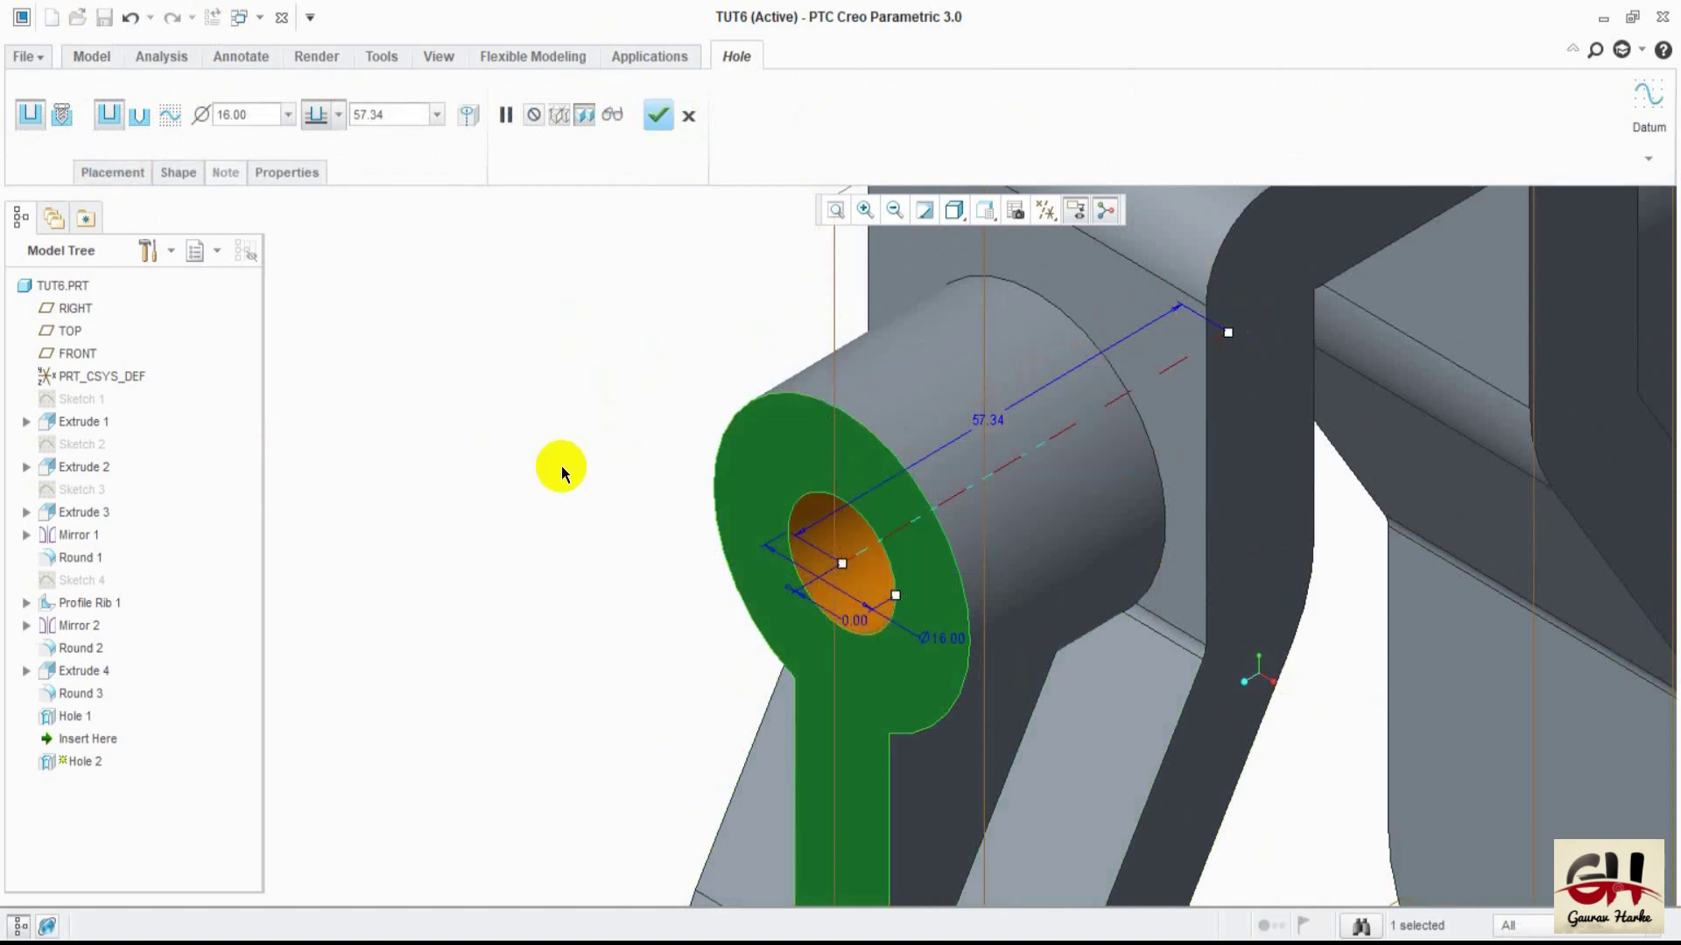
middle_click(619, 464)
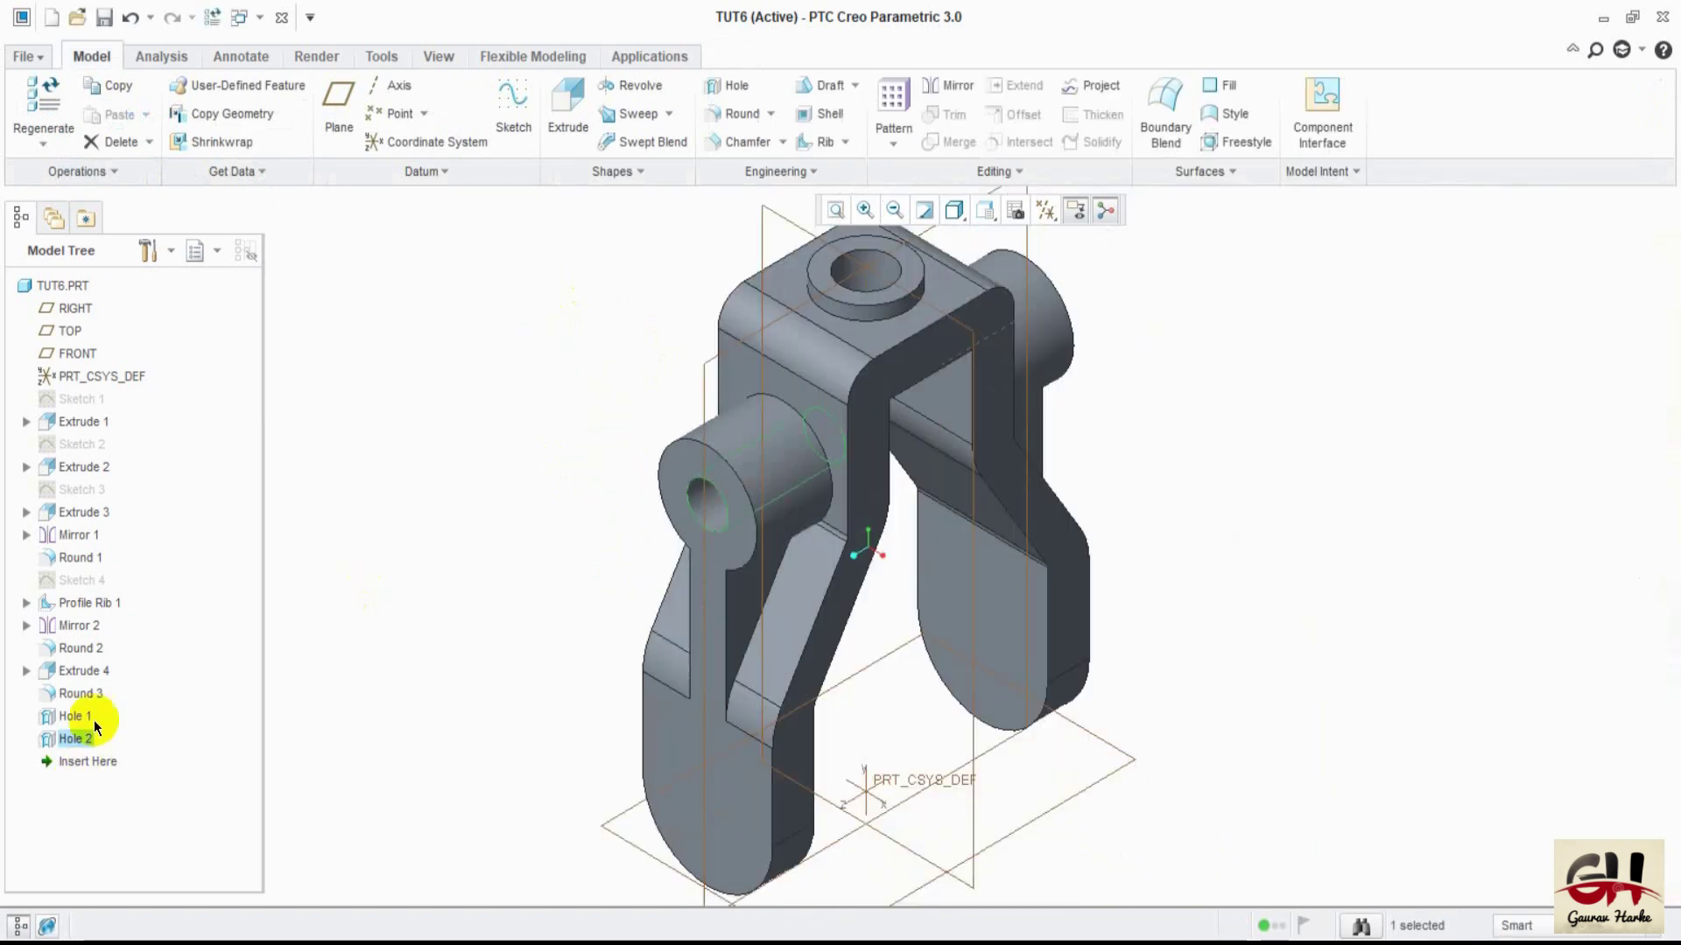
- Redefine Hole 2 to 190.70 deep through both side bosses, keeping the 16.00 diameter
left_click(146, 735)
right_click(69, 738)
left_click(146, 379)
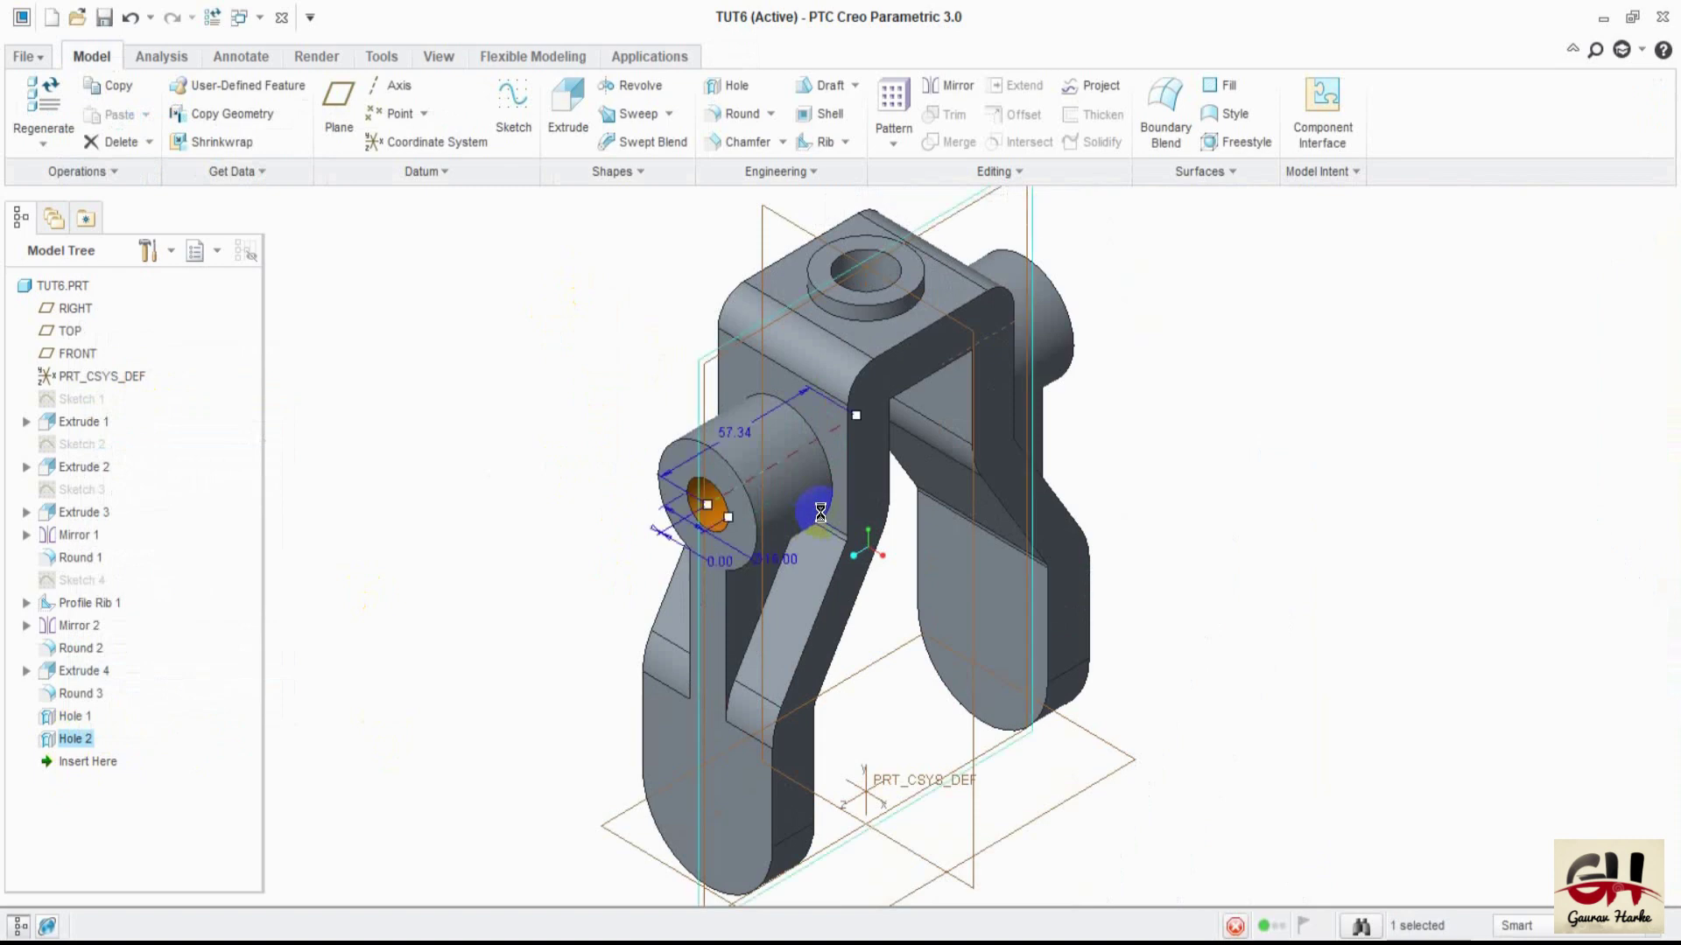
mouse_move(1184, 476)
middle_mouse_down()
mouse_move(1186, 453)
mouse_move(1137, 480)
middle_mouse_up()
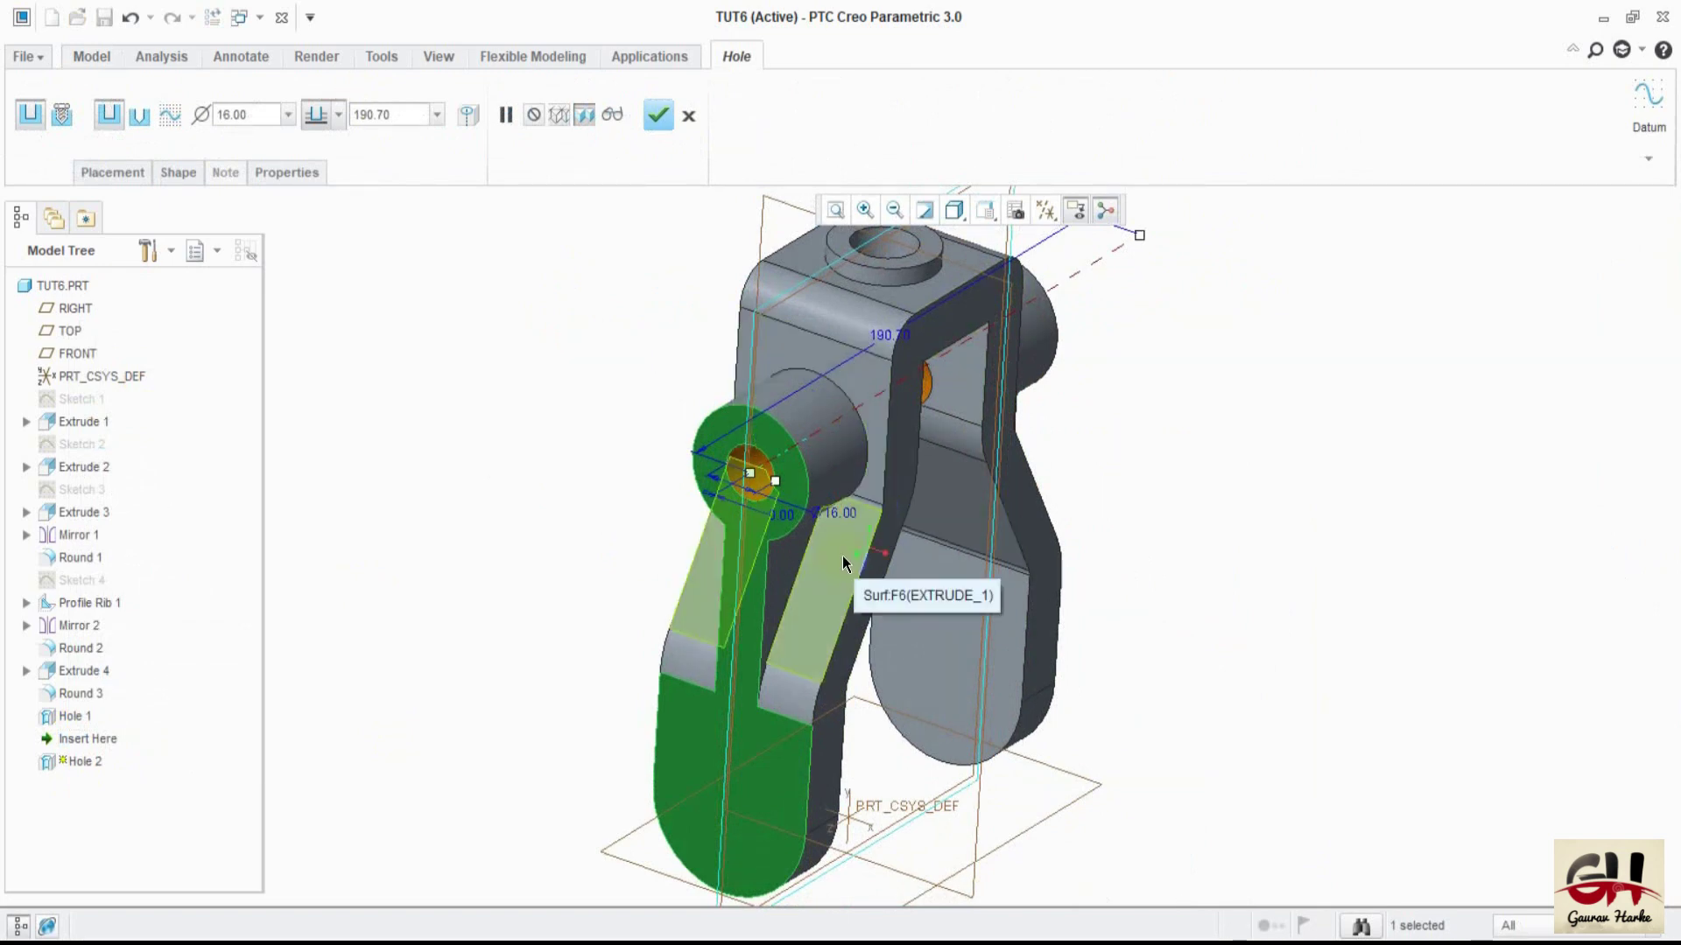
double_click(253, 117)
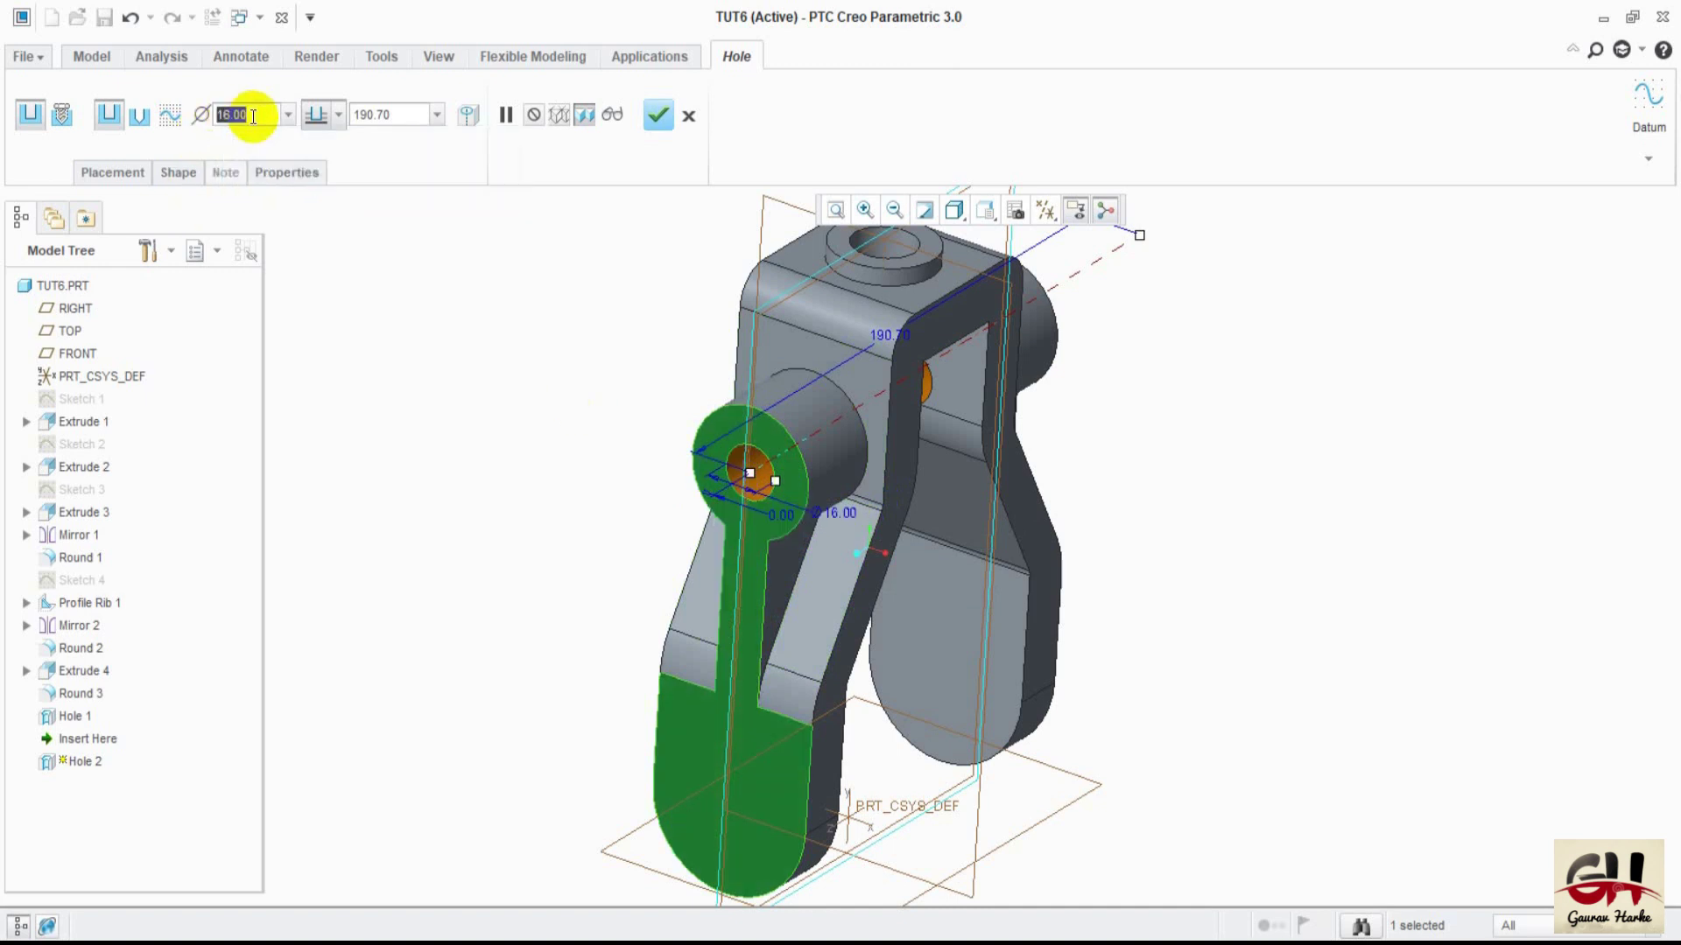
type("8")
key("Escape")
left_click(643, 116)
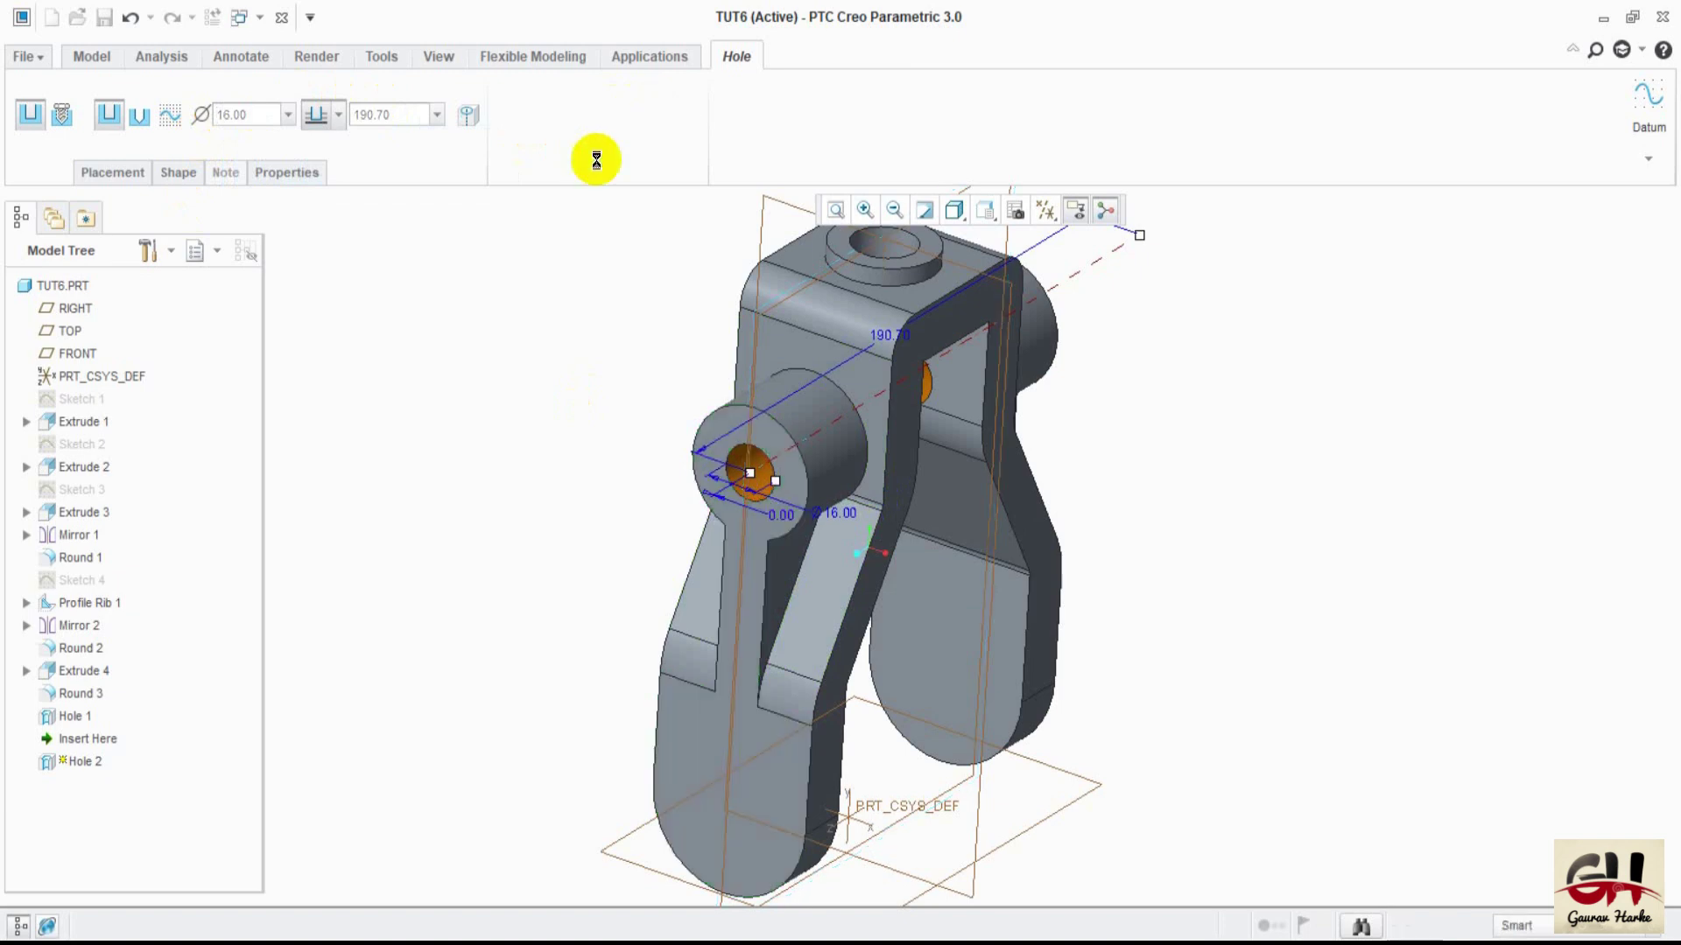
mouse_move(492, 544)
middle_mouse_down()
mouse_move(355, 634)
mouse_move(350, 548)
mouse_move(469, 499)
mouse_move(492, 458)
mouse_move(435, 522)
mouse_move(450, 511)
middle_mouse_up()
- Start a hole on the lower arm face, referencing the lug's bottom and side edges
mouse_move(554, 649)
middle_mouse_down("ctrl")
mouse_move(655, 508)
mouse_move(652, 472)
middle_mouse_up("ctrl")
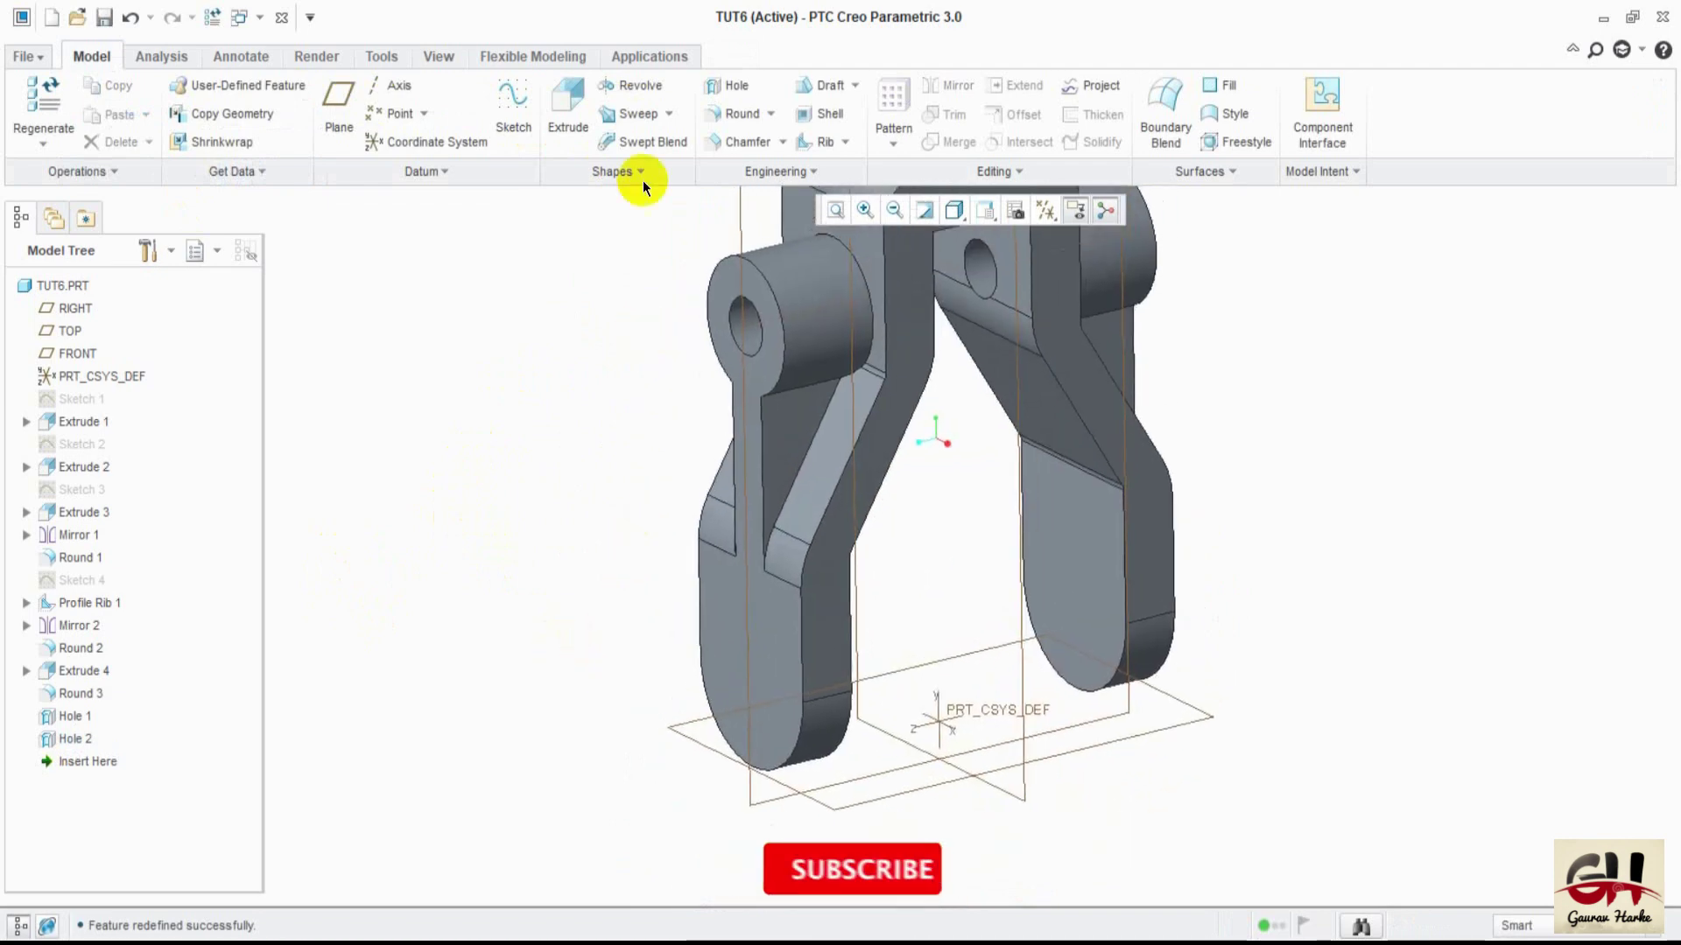
left_click(725, 85)
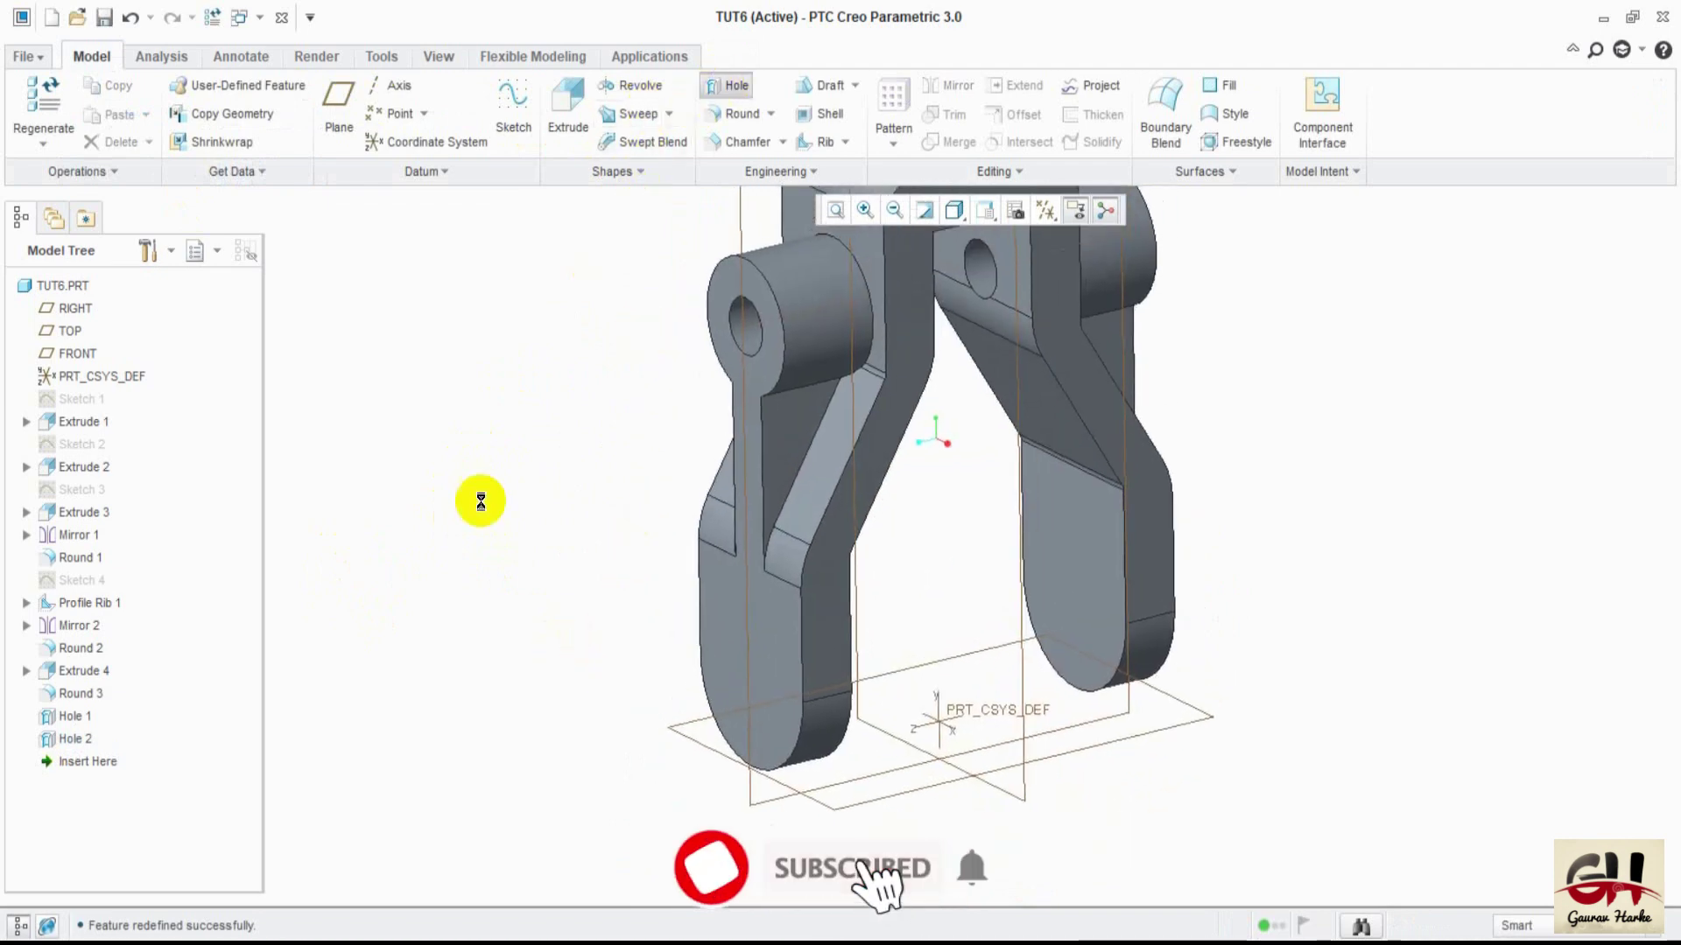
left_click(725, 645)
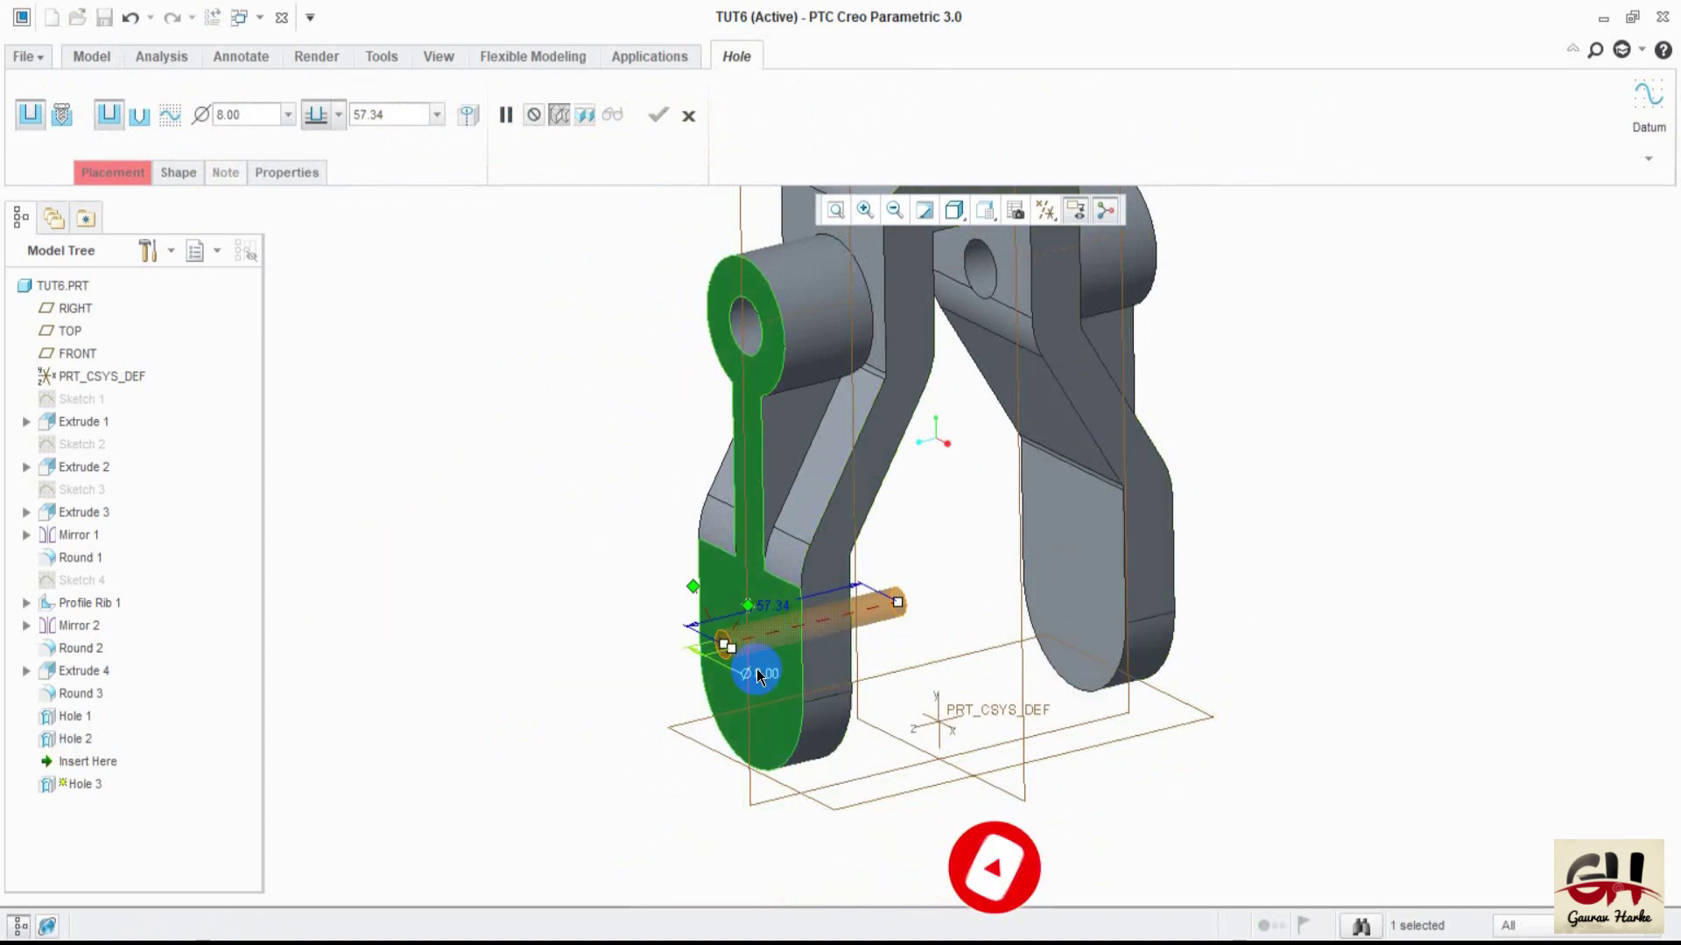
mouse_move(724, 645)
left_mouse_down()
mouse_move(1084, 630)
mouse_move(770, 704)
mouse_move(761, 658)
mouse_move(763, 674)
left_mouse_up()
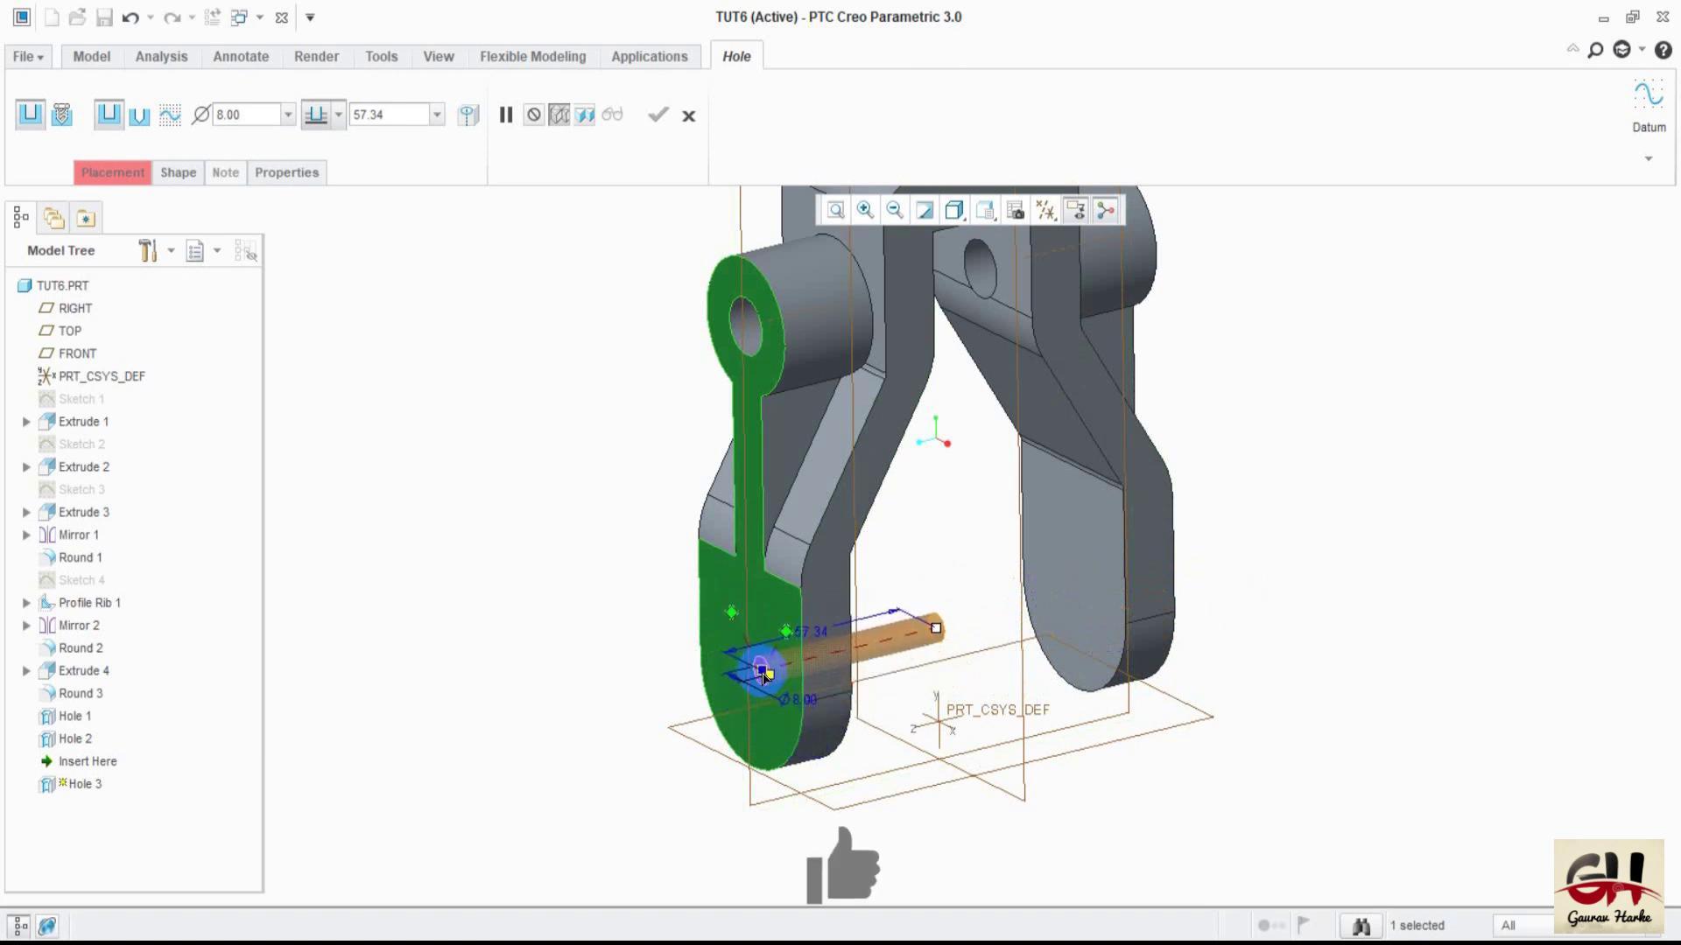
left_click(797, 764)
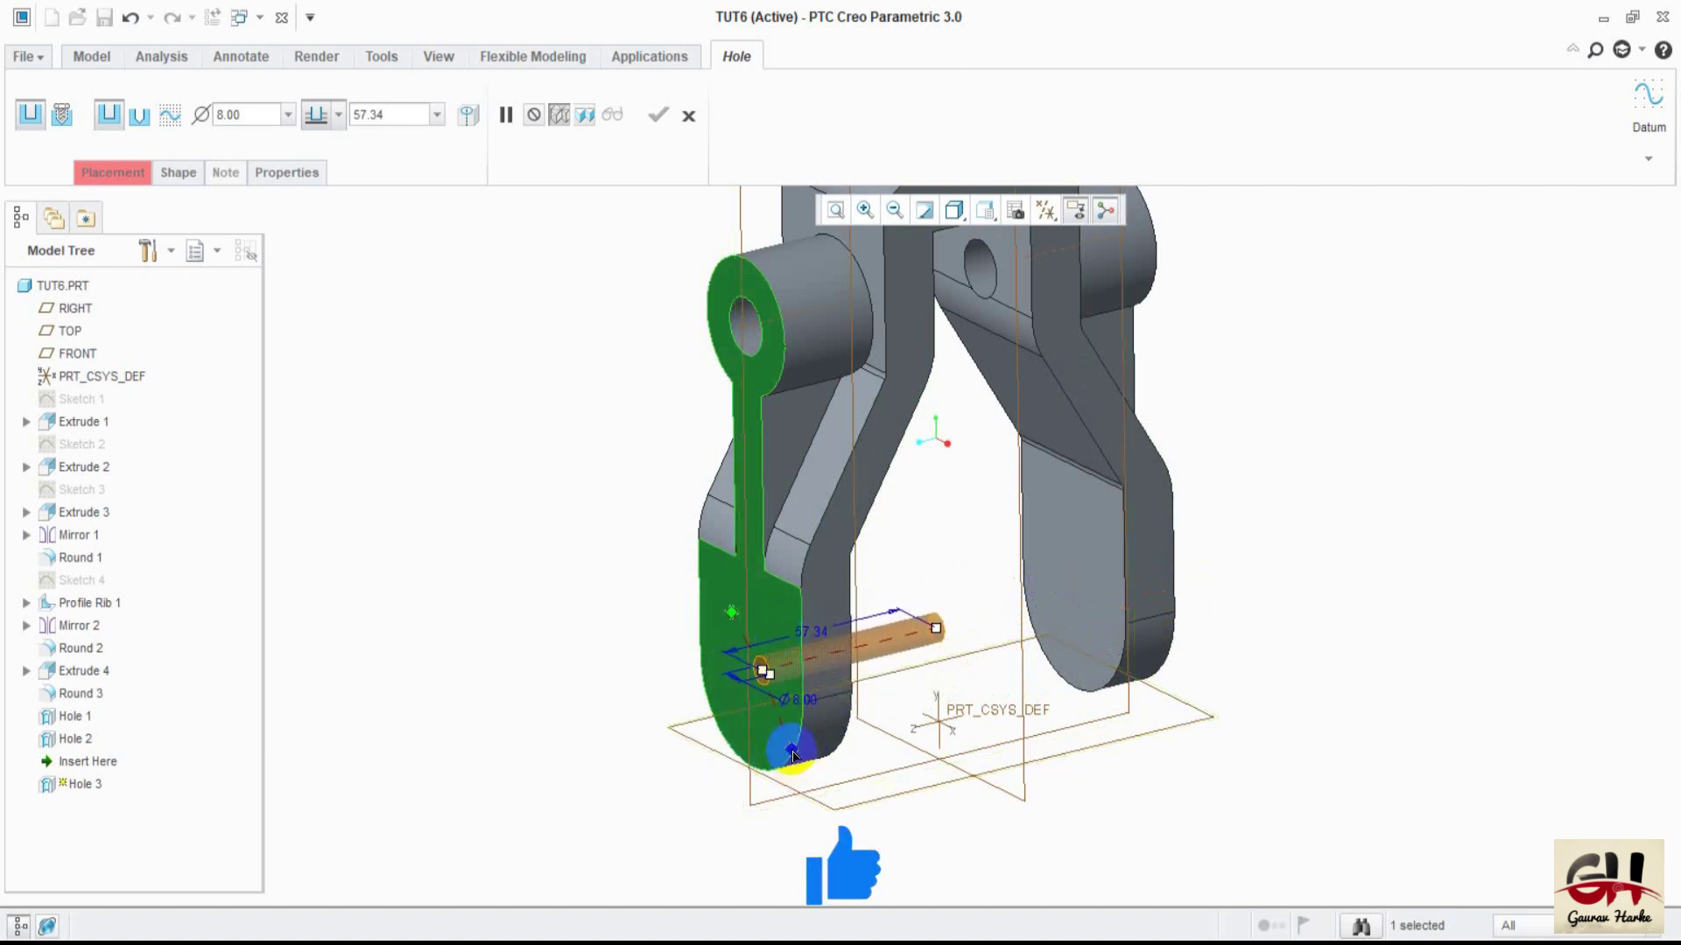
left_click(705, 632)
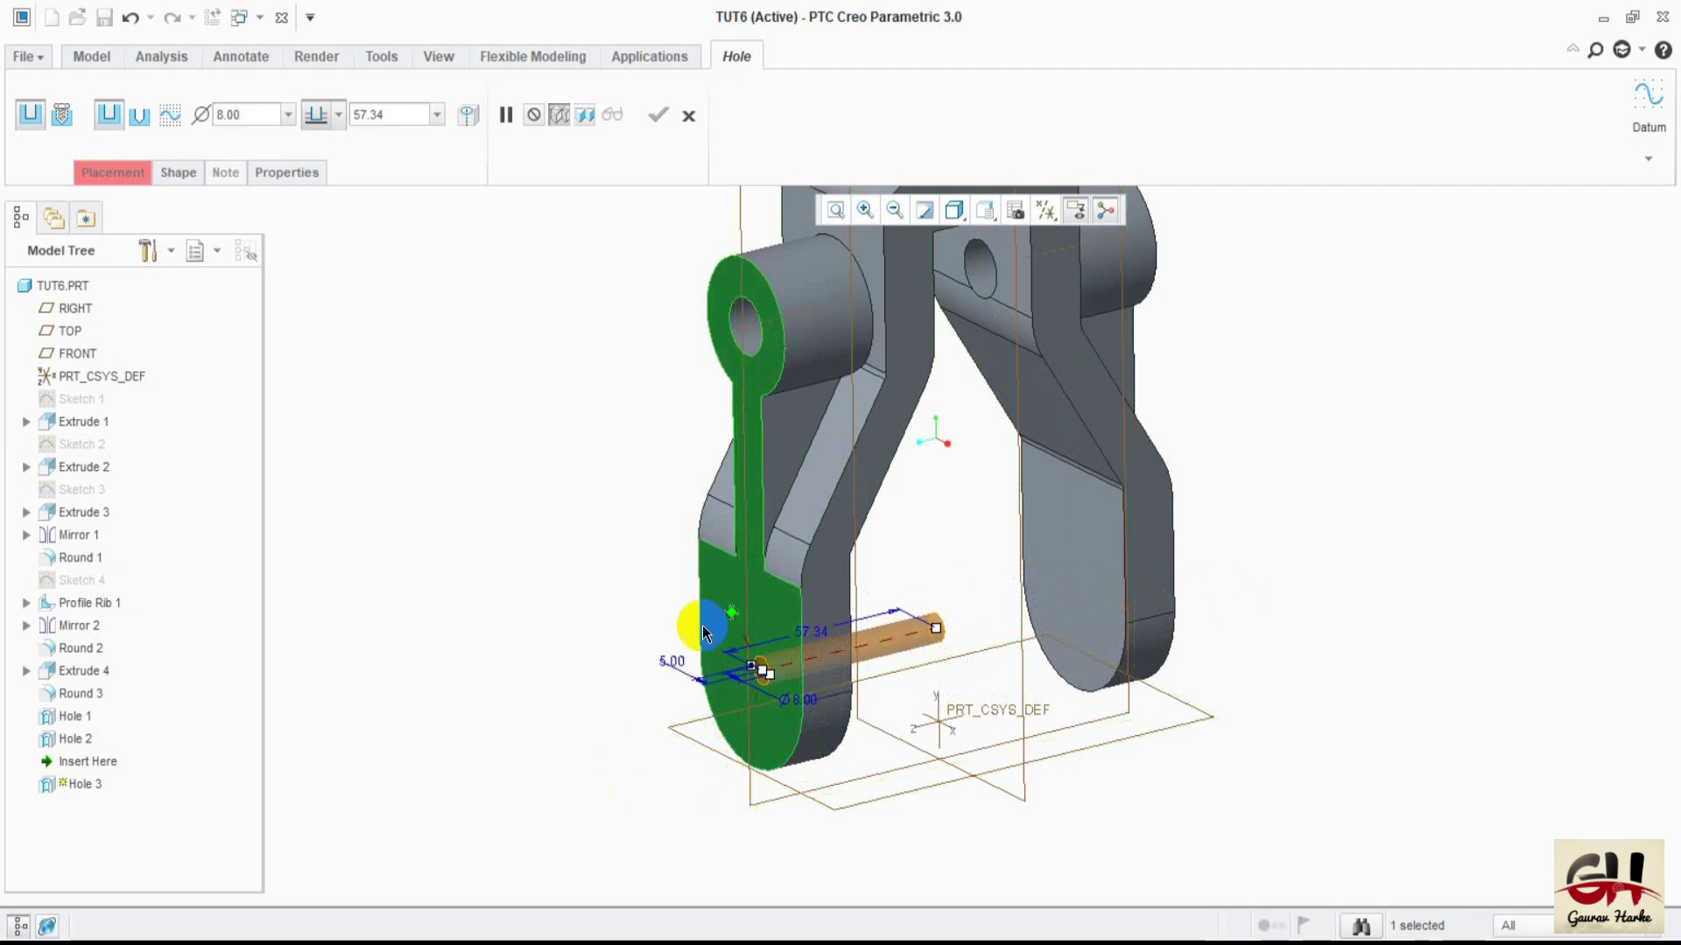
left_click_drag(730, 613, 695, 750)
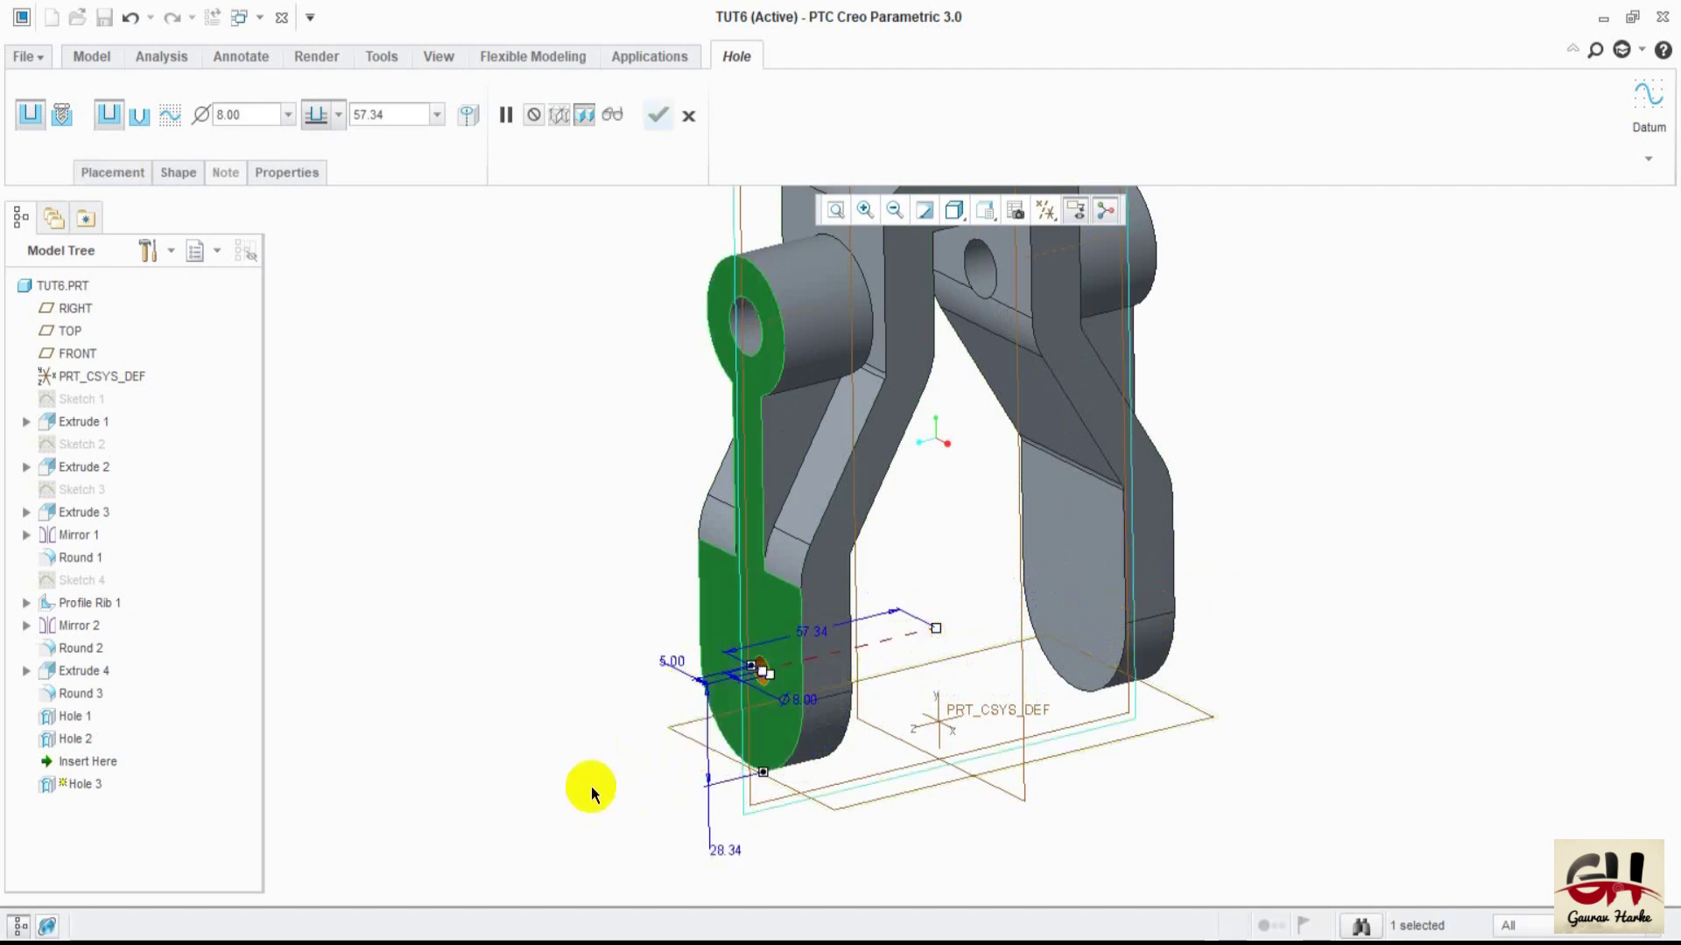
- Set the hole offsets to 25.00 from the bottom edge and 0 from the side edge
double_click(724, 847)
type("25")
key("Return")
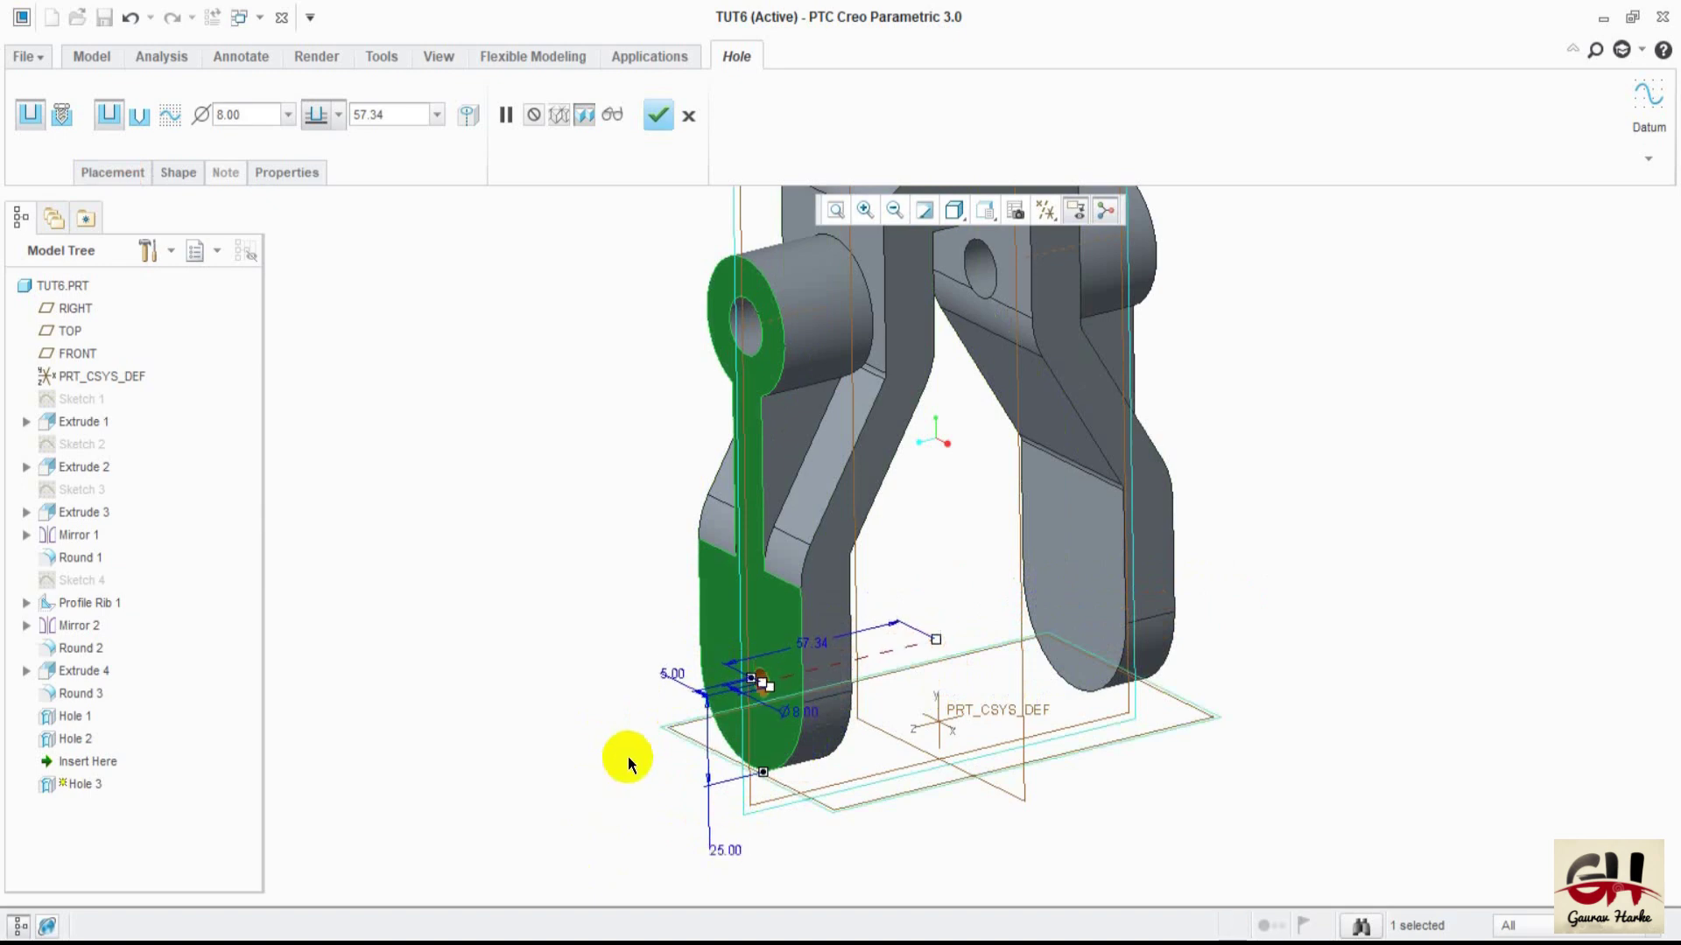
double_click(673, 673)
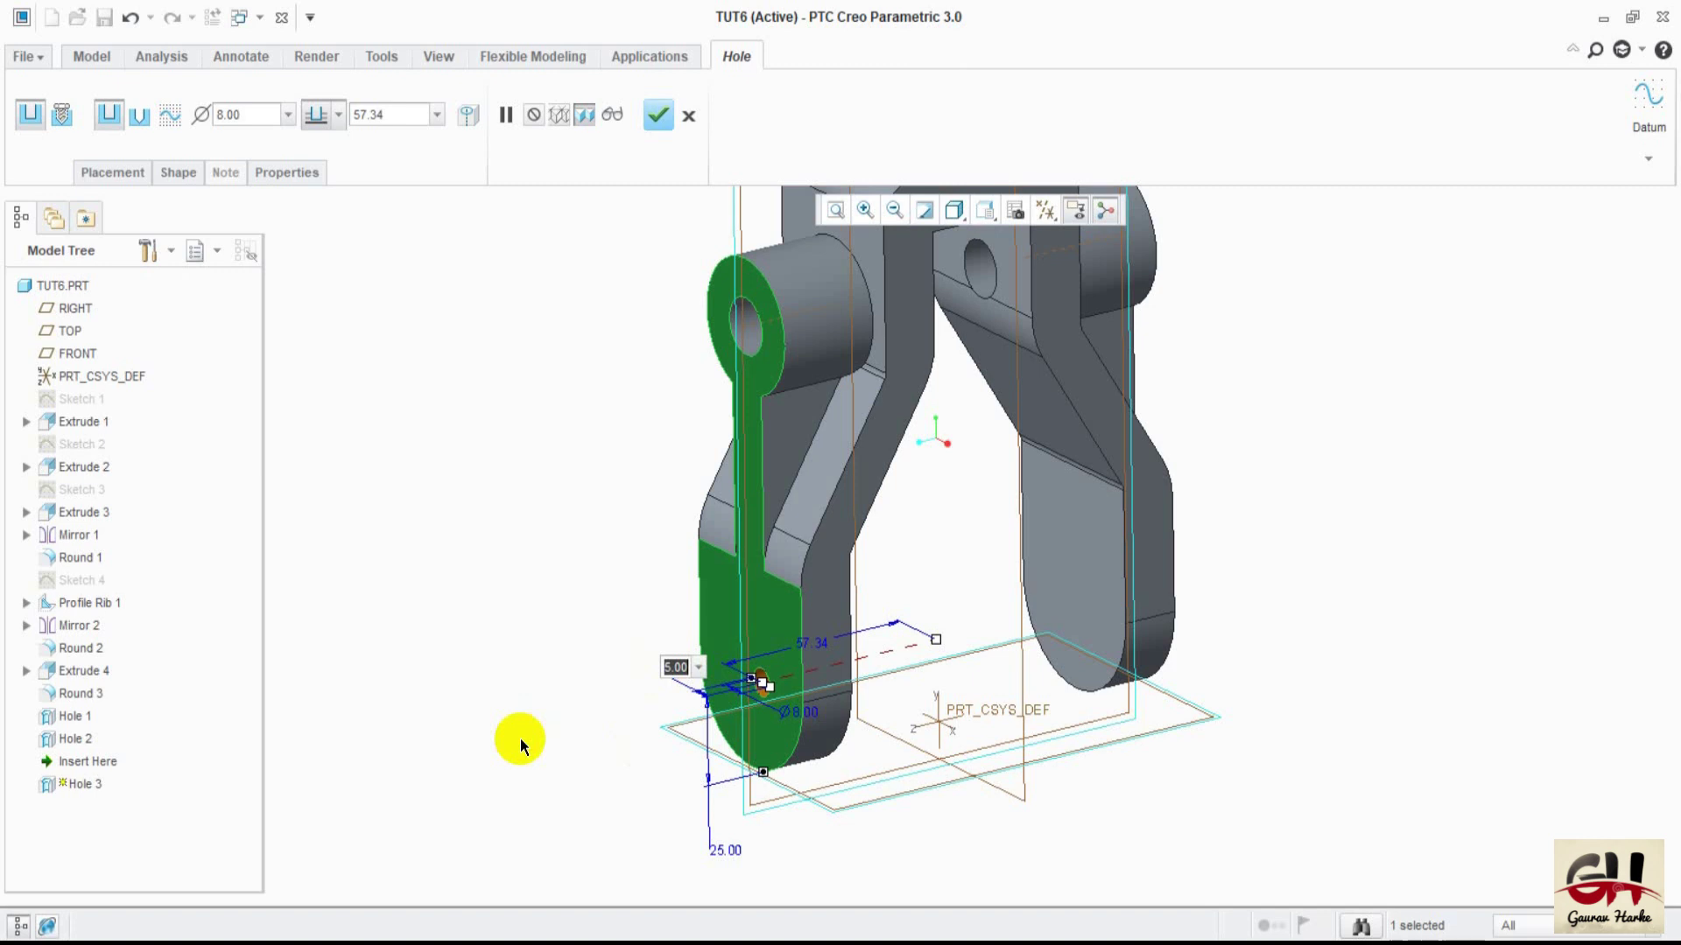
type("20")
key("Return")
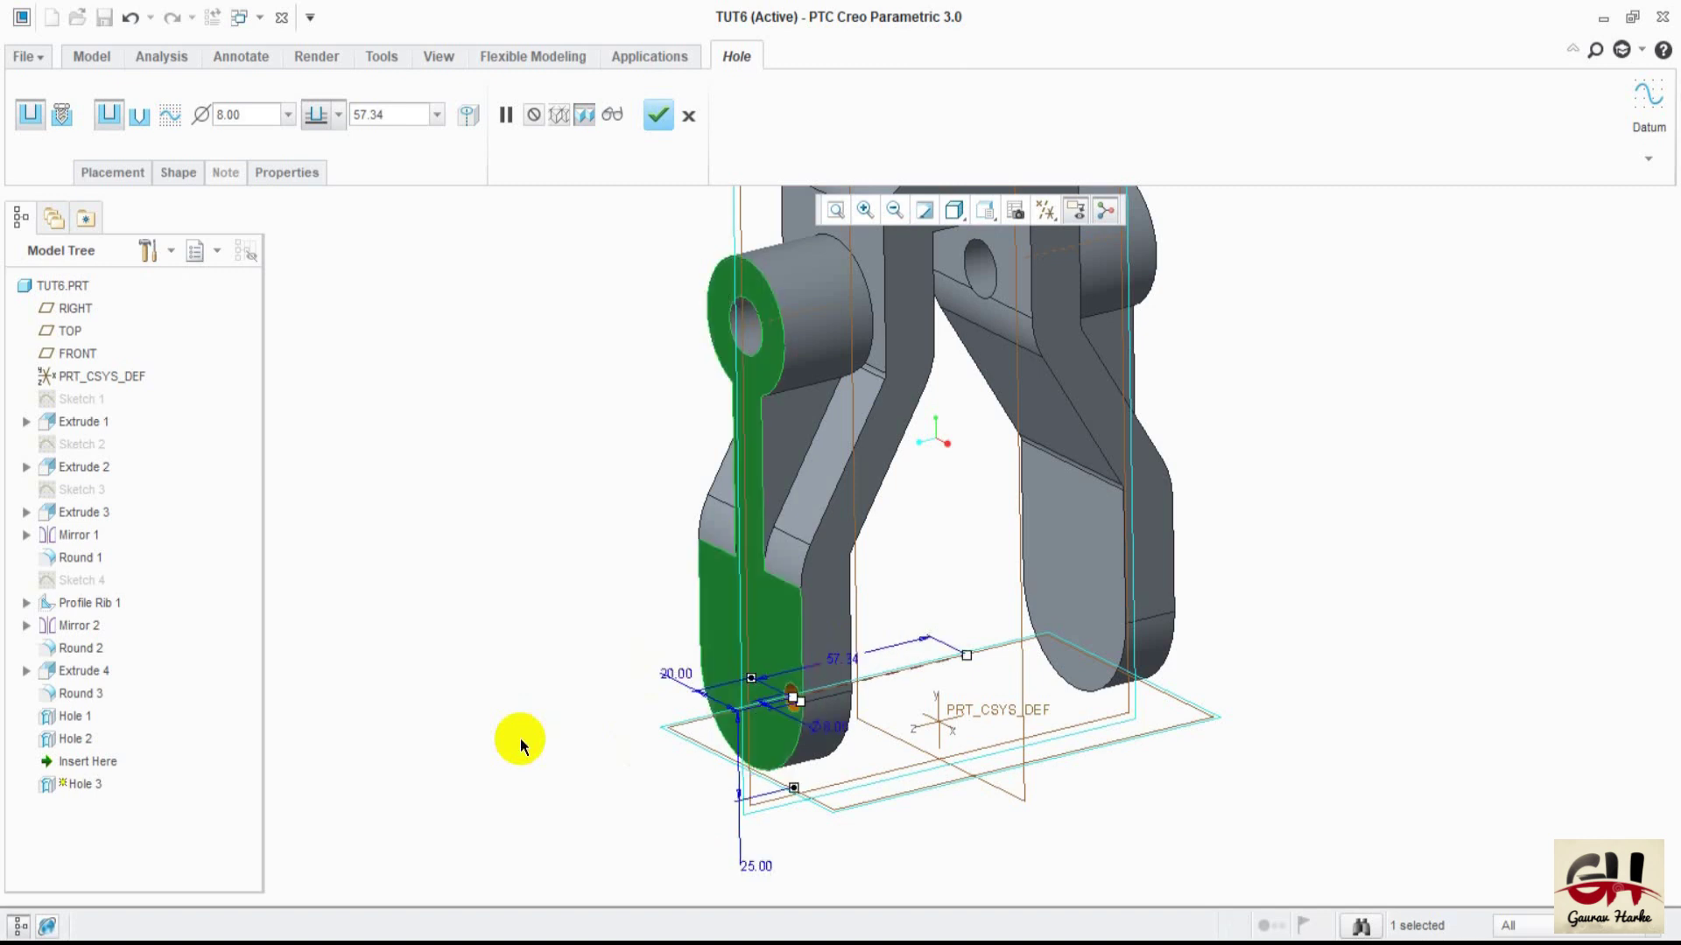
mouse_move(516, 749)
middle_mouse_down()
mouse_move(620, 763)
mouse_move(664, 687)
middle_mouse_up()
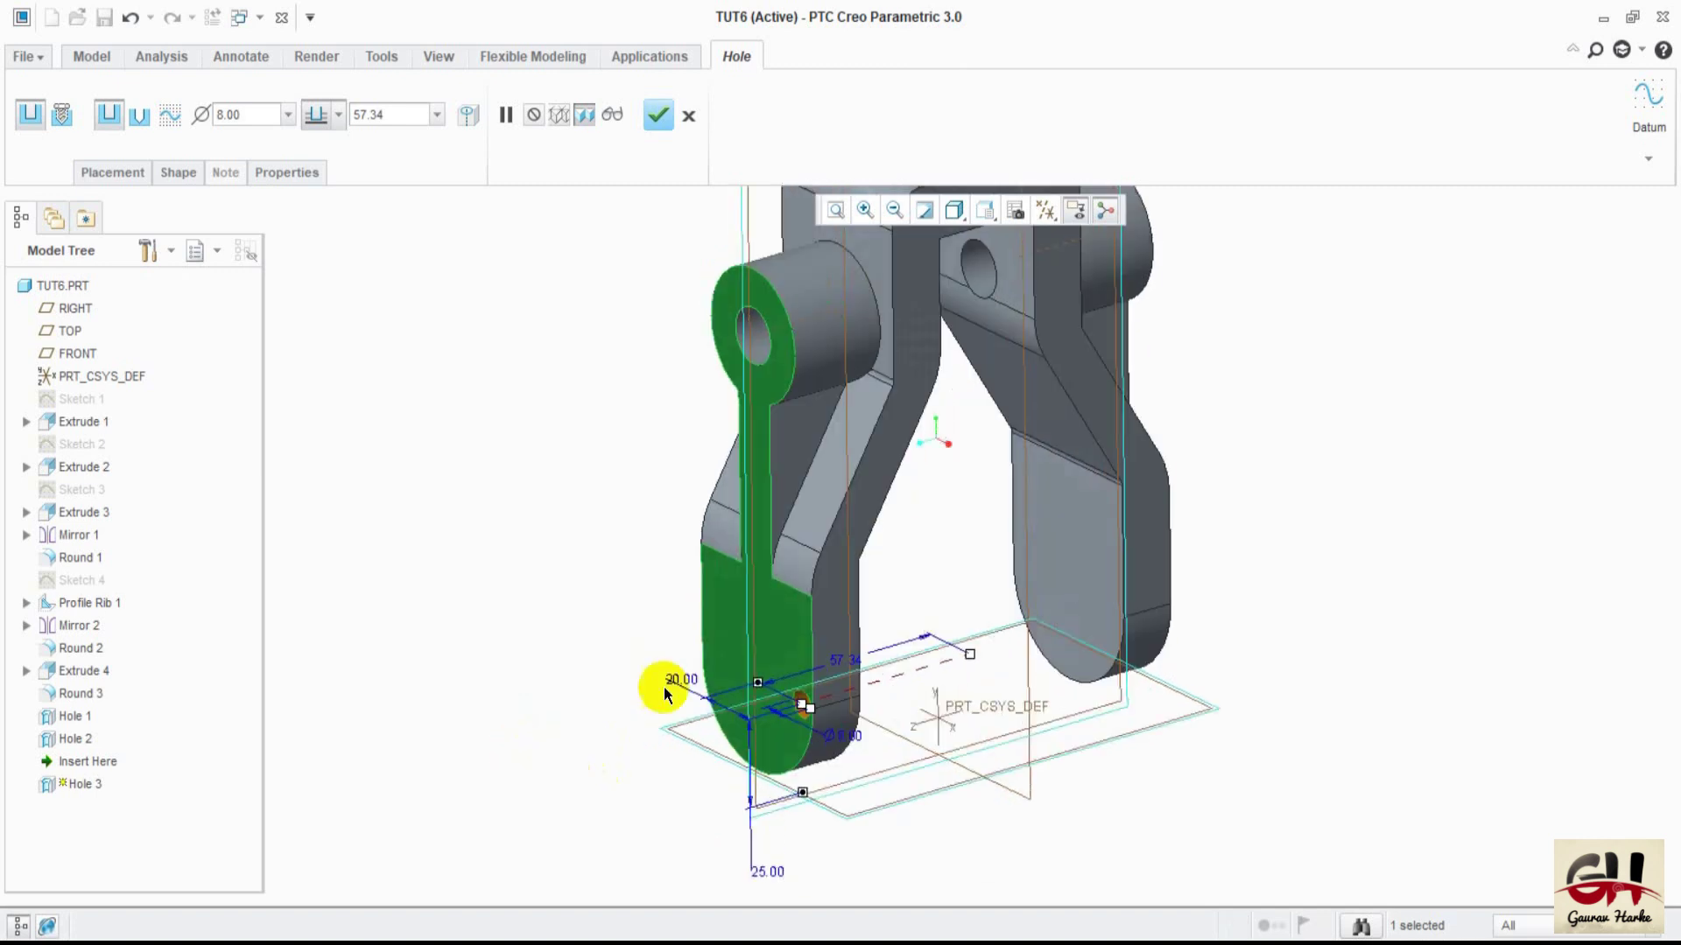
double_click(669, 683)
type("0")
key("Return")
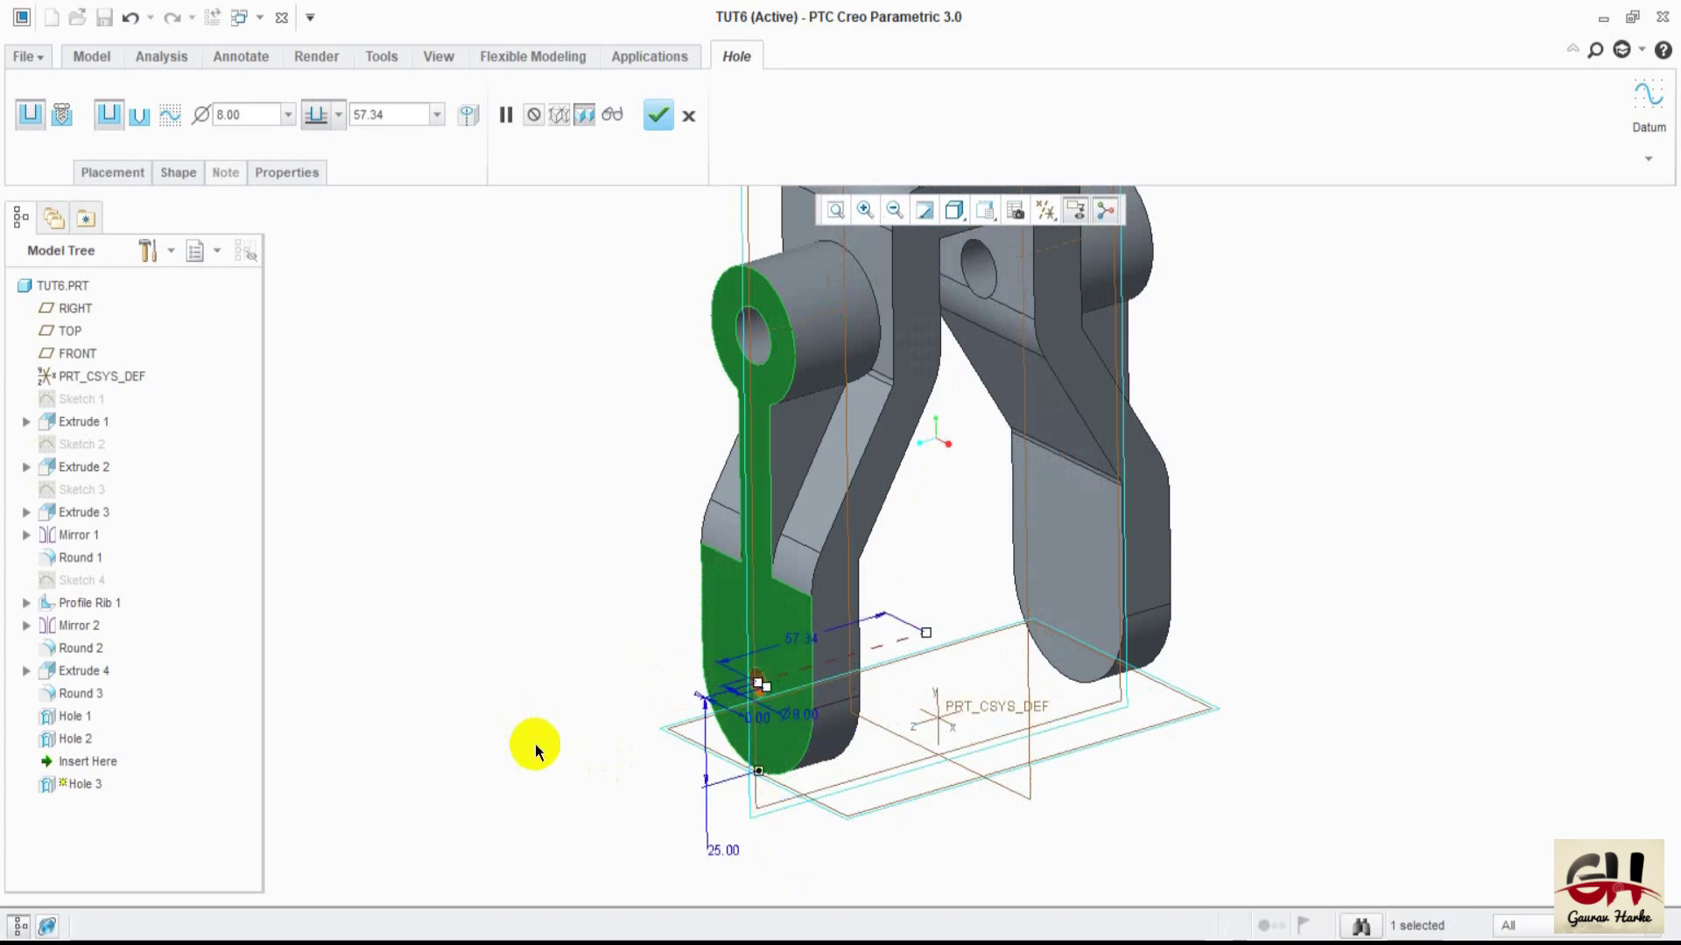
mouse_move(581, 657)
middle_mouse_down()
mouse_move(687, 705)
mouse_move(607, 619)
mouse_move(623, 702)
mouse_move(680, 762)
mouse_move(623, 701)
mouse_move(643, 728)
middle_mouse_up()
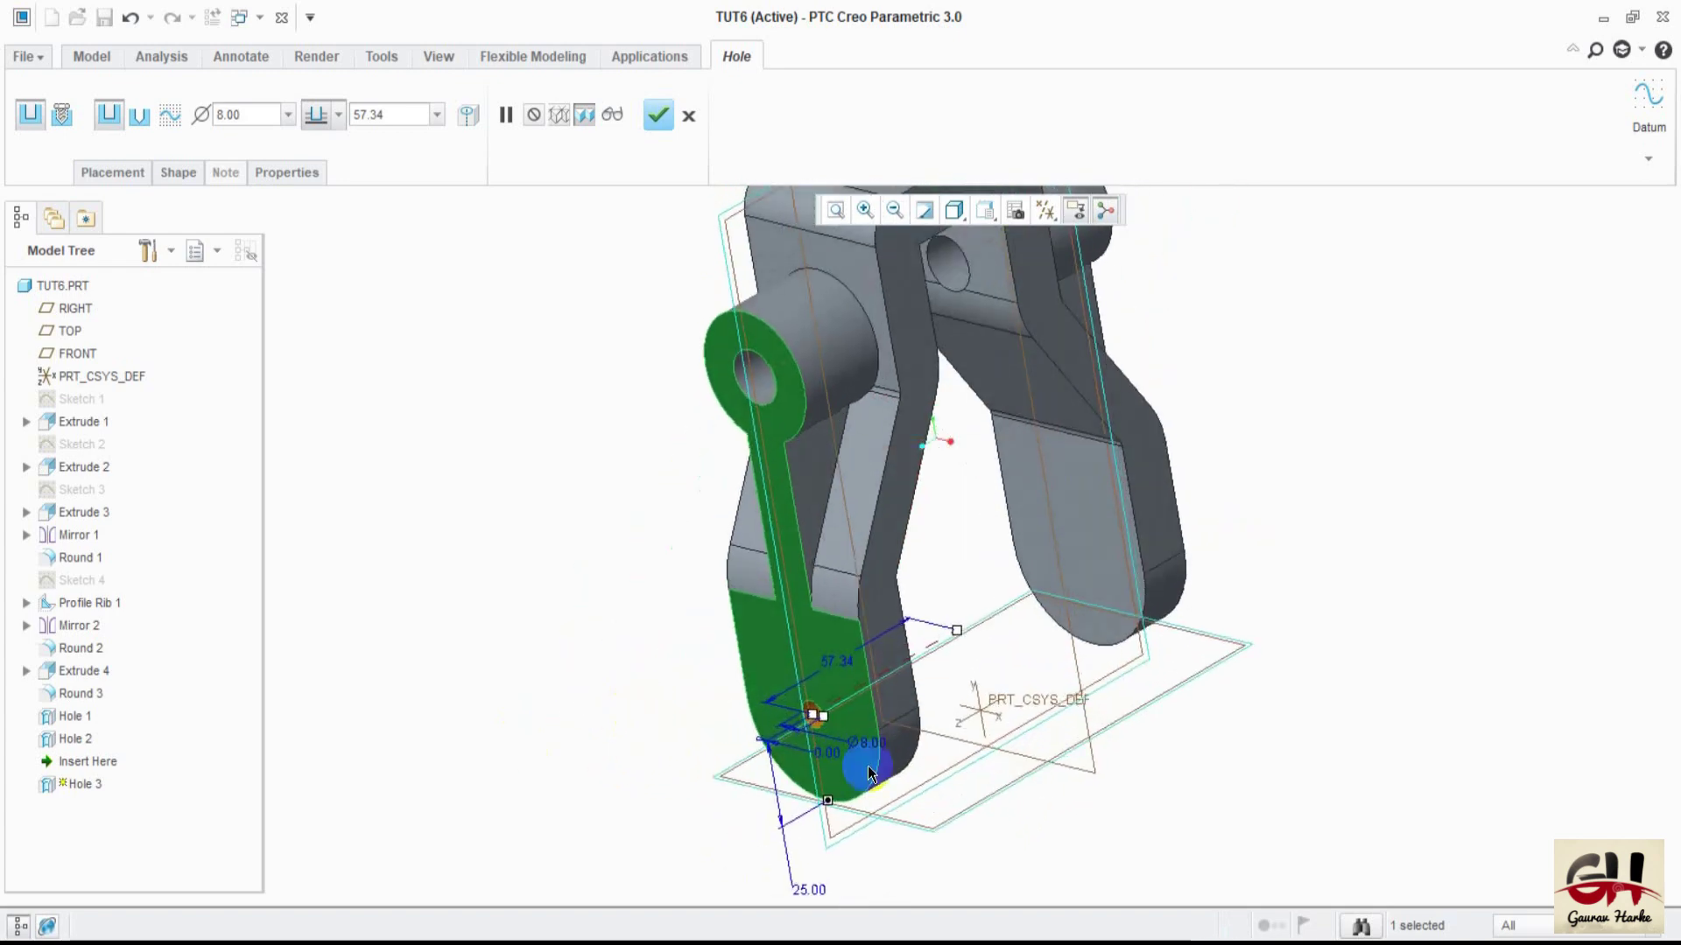
- Give the hole a 20.00 diameter and 182.60 depth through both lower arm ends
left_click_drag(817, 739, 872, 747)
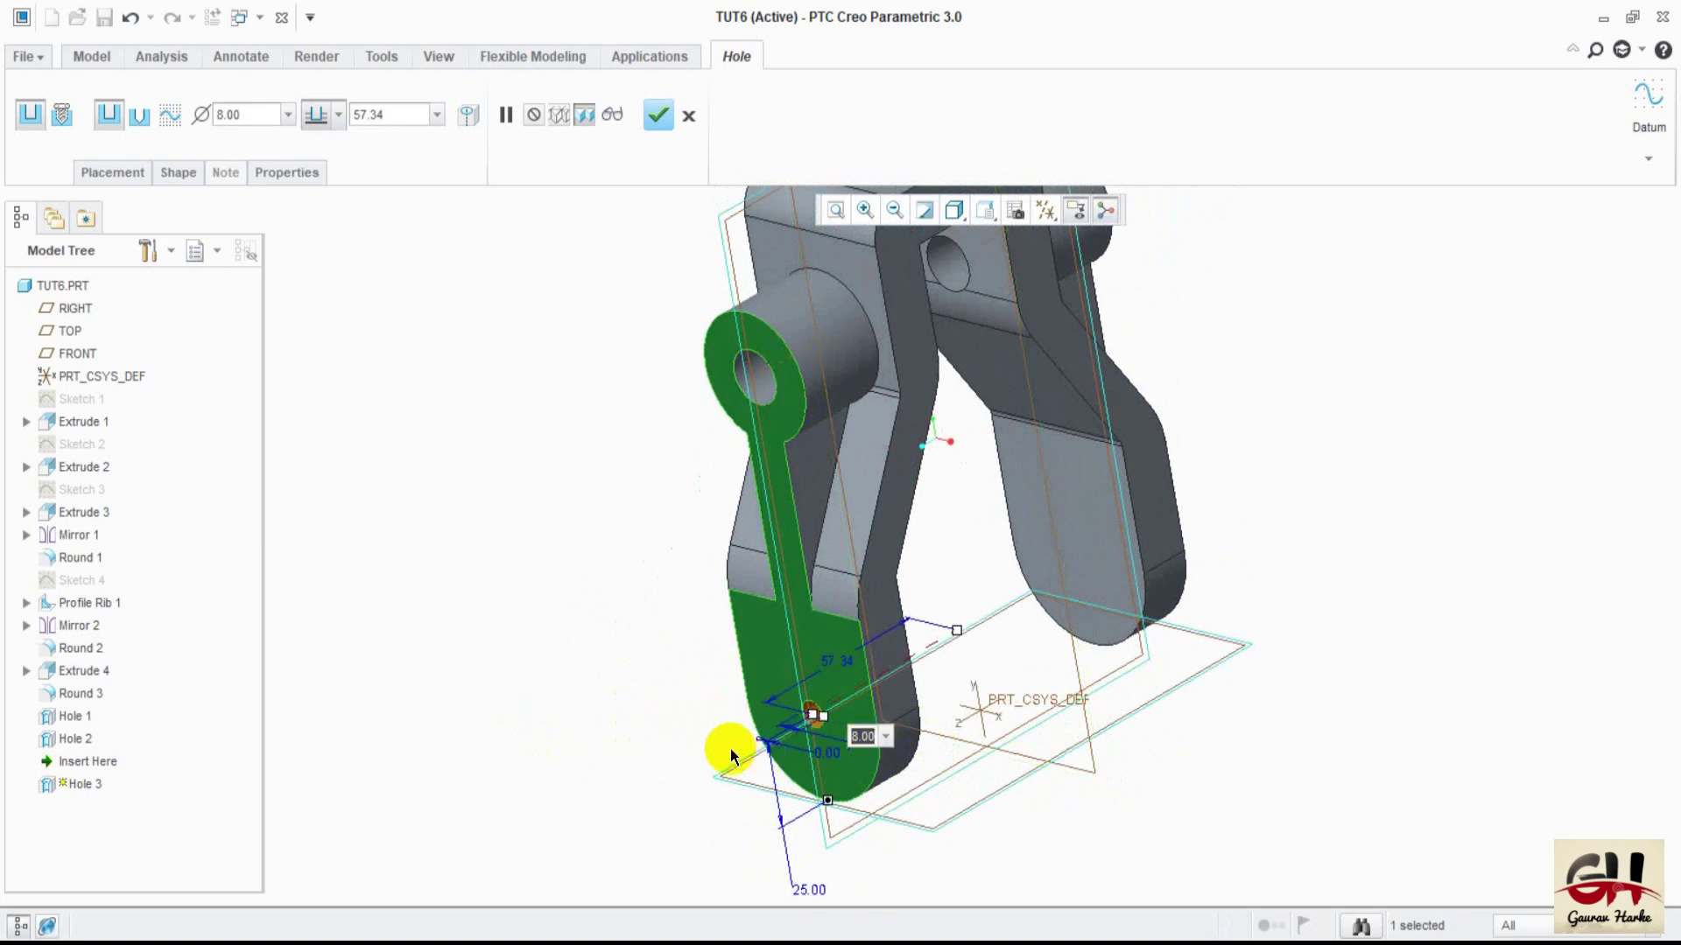
type("20")
key("Return")
mouse_move(707, 684)
middle_mouse_down()
mouse_move(668, 543)
mouse_move(675, 601)
mouse_move(643, 630)
mouse_move(656, 638)
mouse_move(646, 631)
middle_mouse_up()
mouse_move(909, 630)
left_mouse_down()
mouse_move(1054, 630)
mouse_move(1343, 506)
left_mouse_up()
mouse_move(1343, 506)
middle_mouse_down()
mouse_move(1256, 443)
mouse_move(1279, 435)
middle_mouse_up()
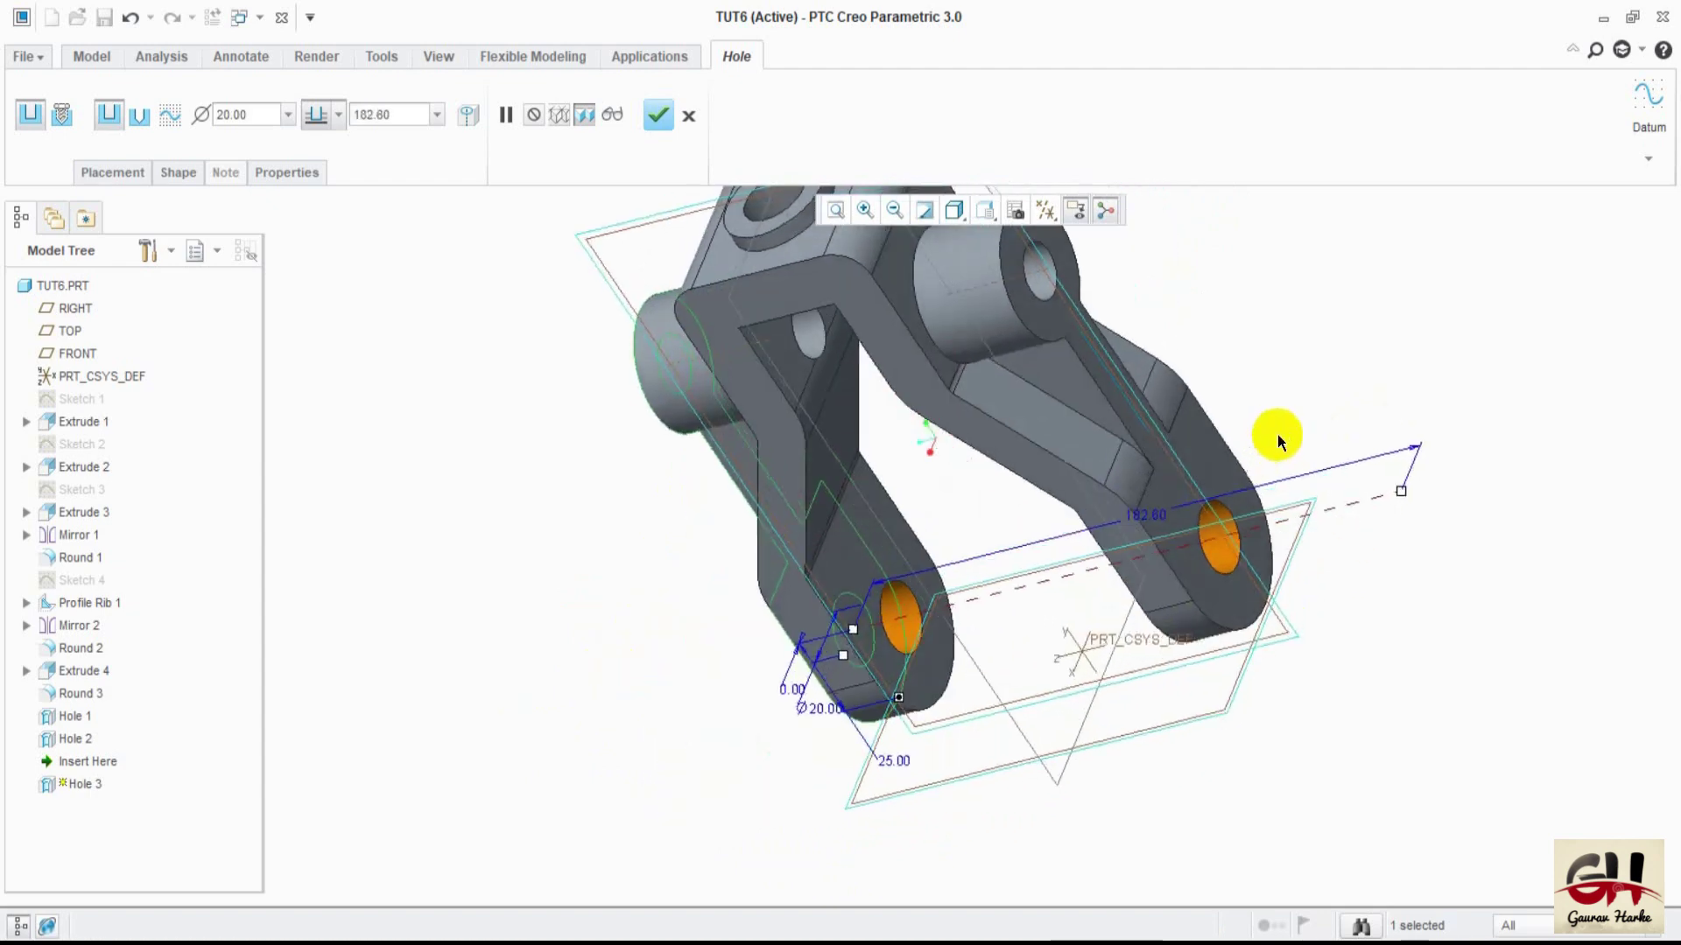
left_click(659, 115)
- Switch the completed three-hole bracket back to the Default Orientation view
left_click(984, 223)
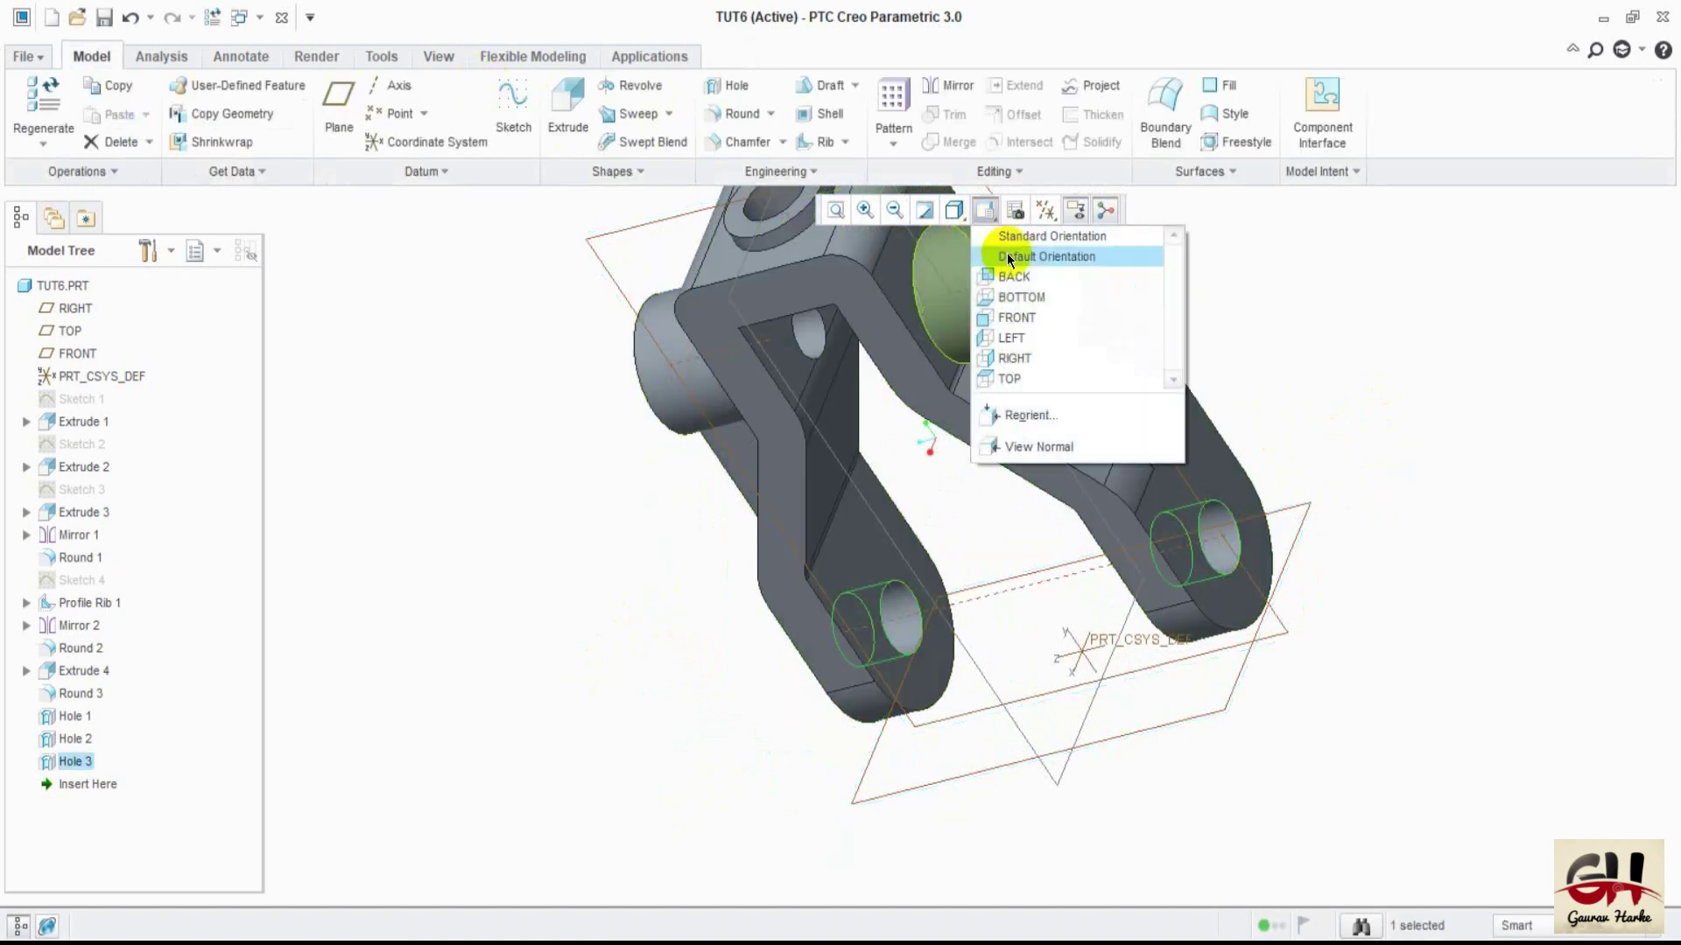
left_click(1007, 254)
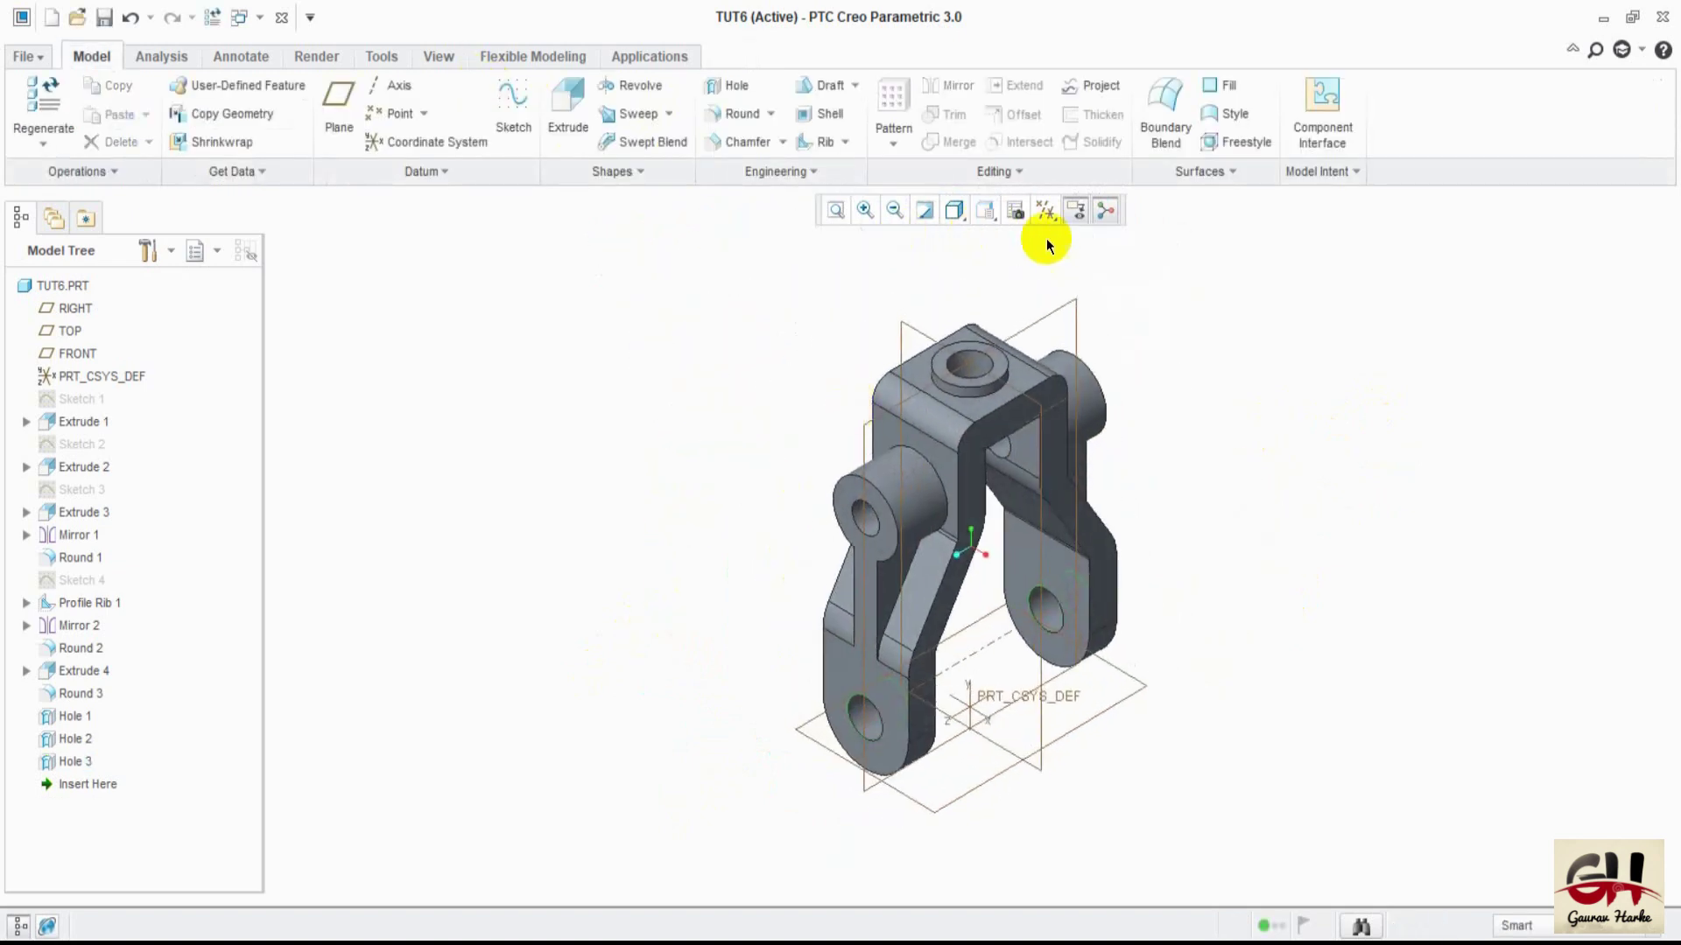